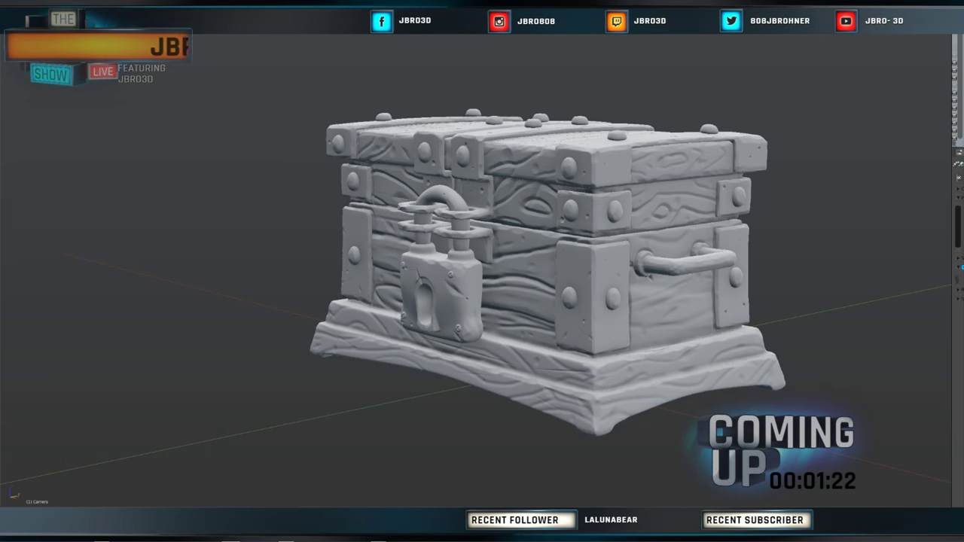
Snap Blender to the front view of the low-poly chest scene.
key("KP_1")
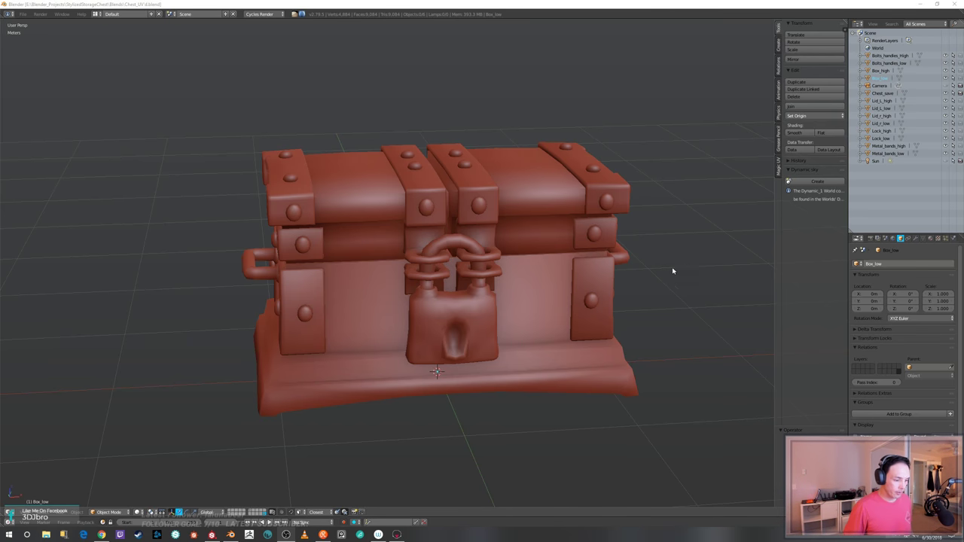
Orbit the chest to an elevated three-quarter view.
mouse_move(693, 273)
middle_mouse_down()
mouse_move(680, 278)
mouse_move(654, 257)
middle_mouse_up()
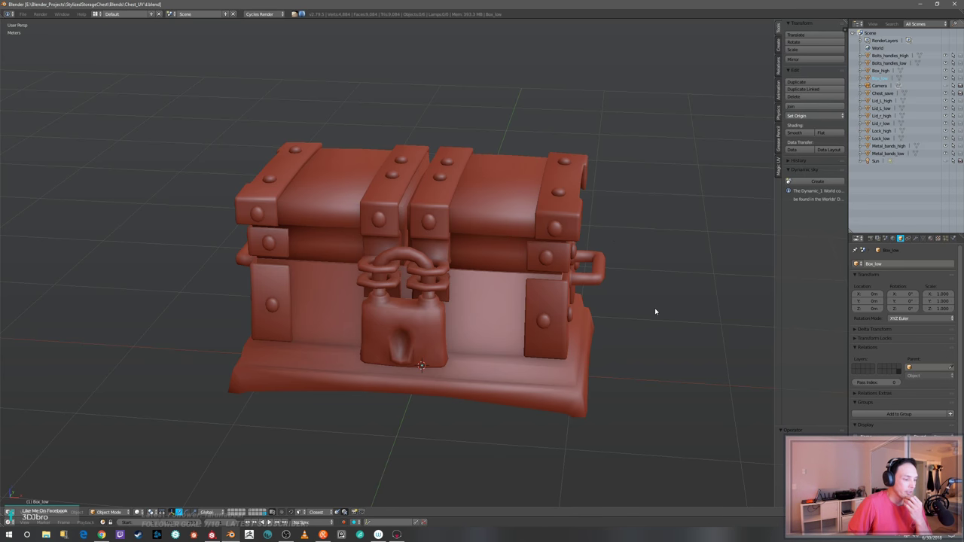
middle_click_drag(655, 310, 661, 299)
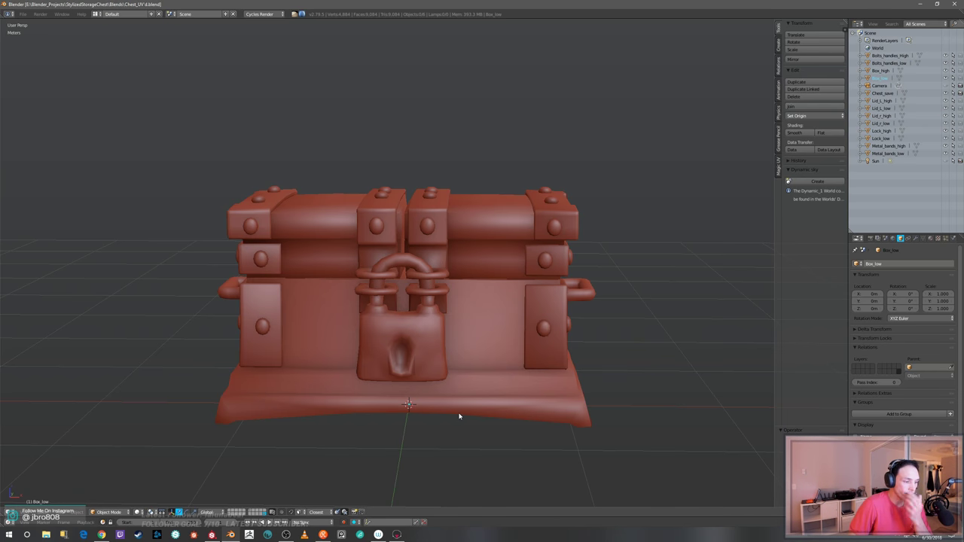
mouse_move(460, 421)
middle_mouse_down()
mouse_move(459, 435)
mouse_move(444, 434)
mouse_move(486, 396)
mouse_move(495, 428)
mouse_move(467, 428)
mouse_move(493, 395)
middle_mouse_up()
scroll(442, 431, "down", 1)
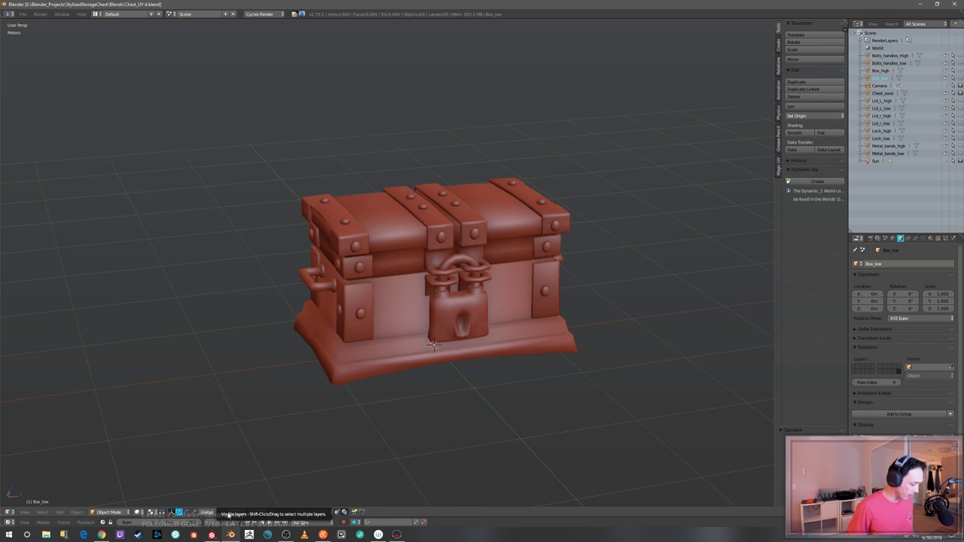
Compare the high-detail sculpt with the low-poly layer, then select Chest_save and bring up the mode choices.
left_click(228, 514)
scroll(426, 383, "up", 1)
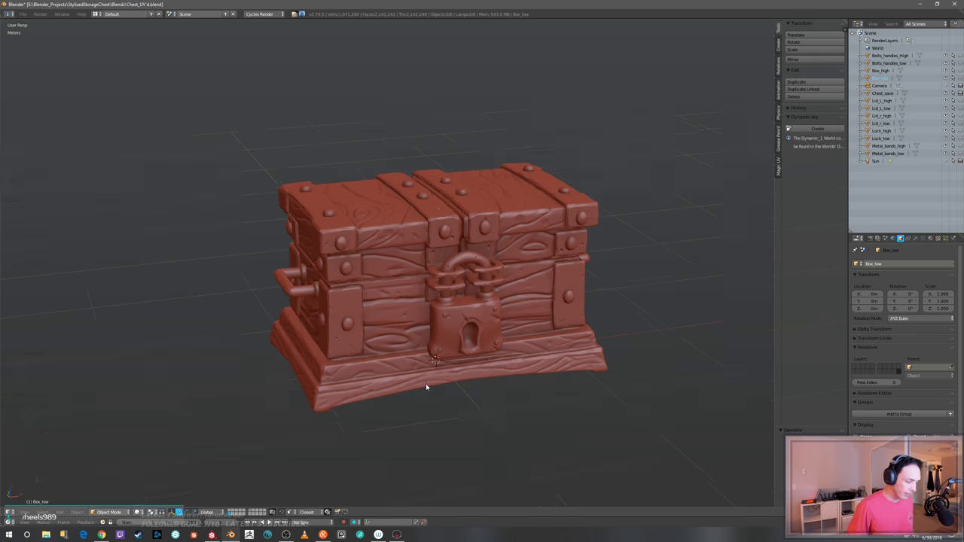
scroll(422, 400, "up", 1)
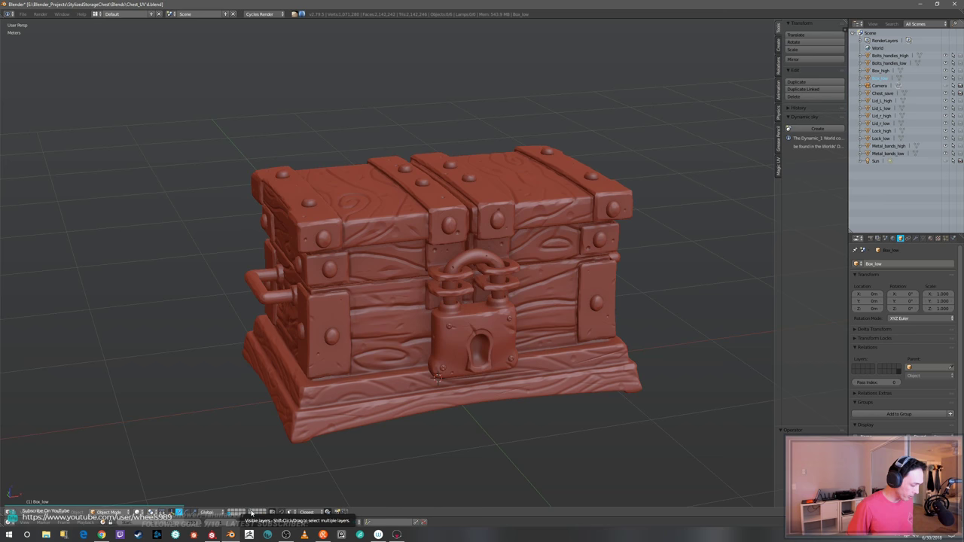
left_click(250, 513)
scroll(371, 427, "down", 1)
scroll(371, 427, "down", 1)
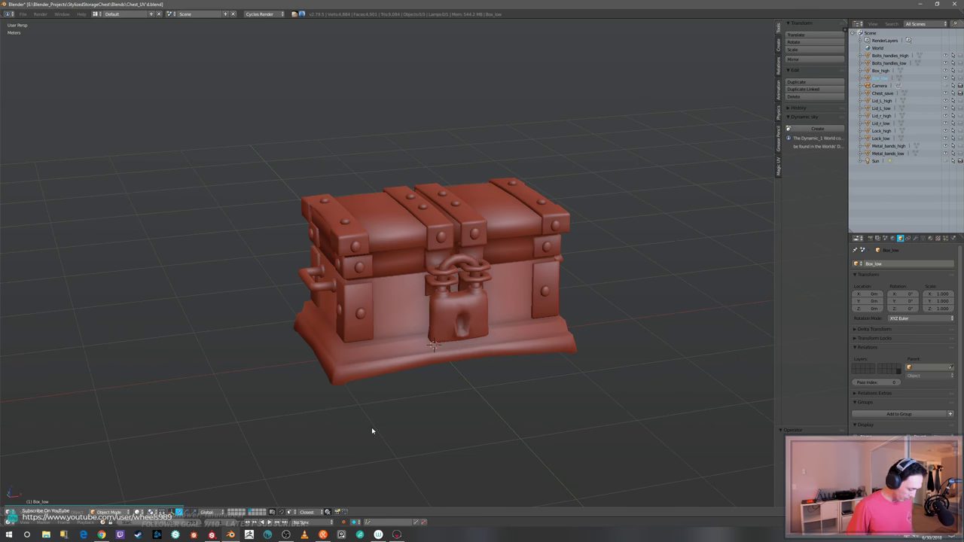
right_click(370, 369)
key("Tab")
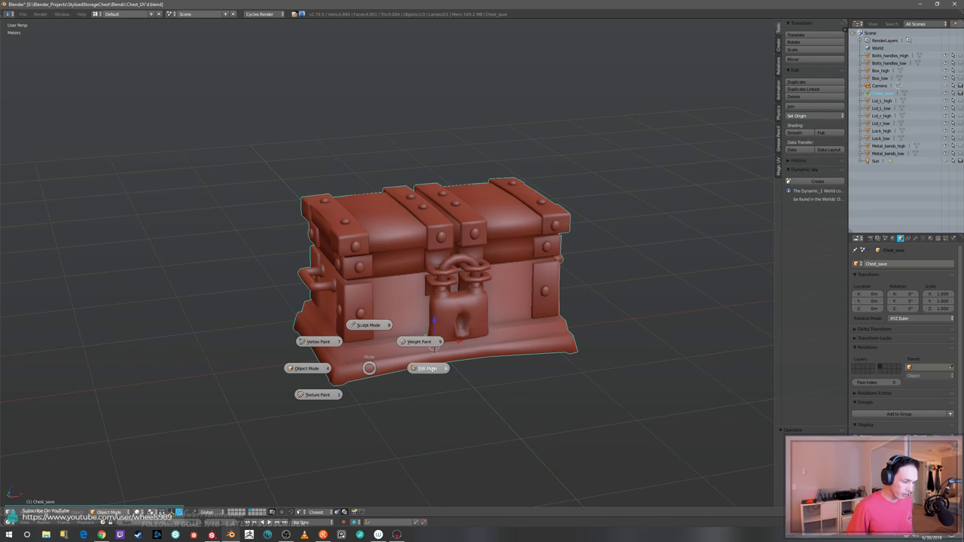
Put Chest_save into Edit Mode to reveal its wireframe.
left_click(434, 348)
mouse_move(482, 397)
middle_mouse_down()
mouse_move(441, 393)
mouse_move(482, 375)
middle_mouse_up()
scroll(499, 394, "up", 3)
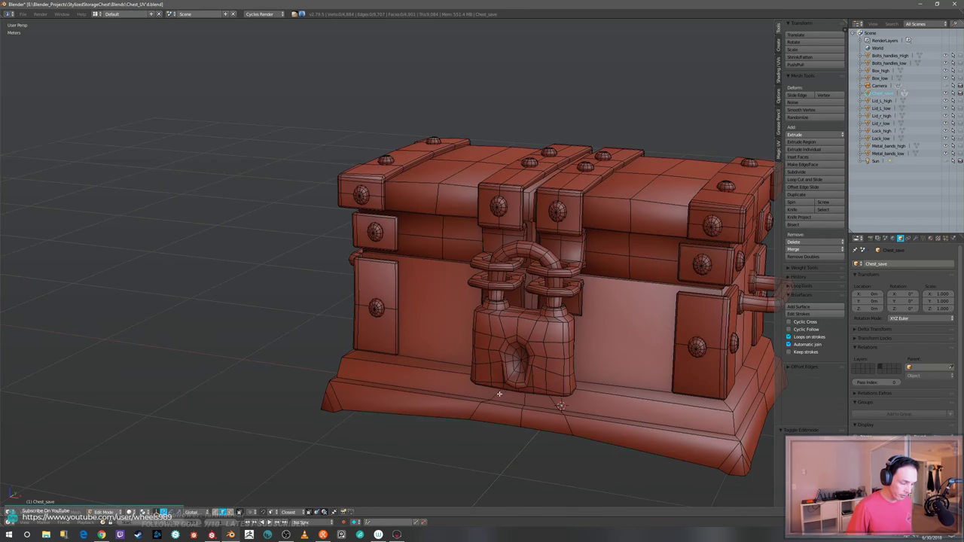
scroll(499, 393, "down", 2)
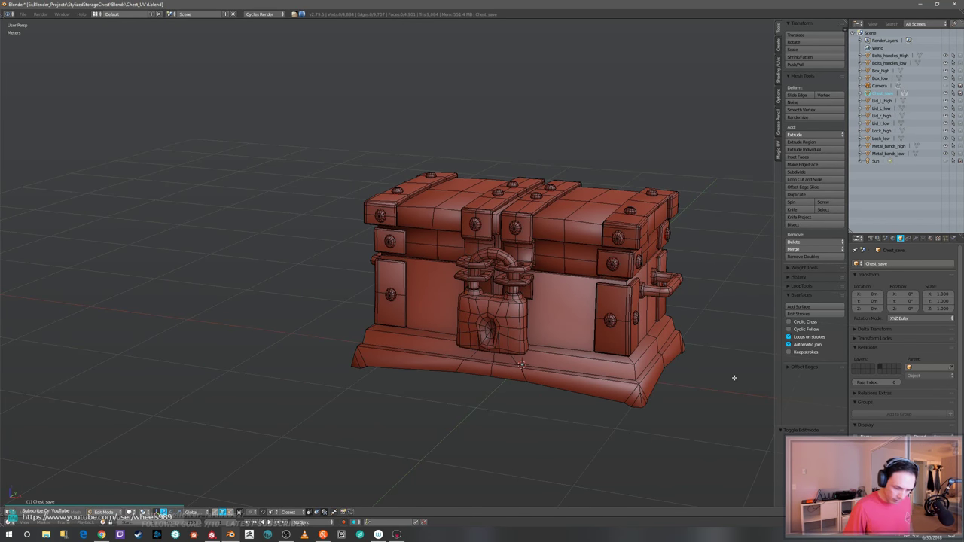
Shade the viewport with the beige matcap from the sidebar's Shading settings.
key("n")
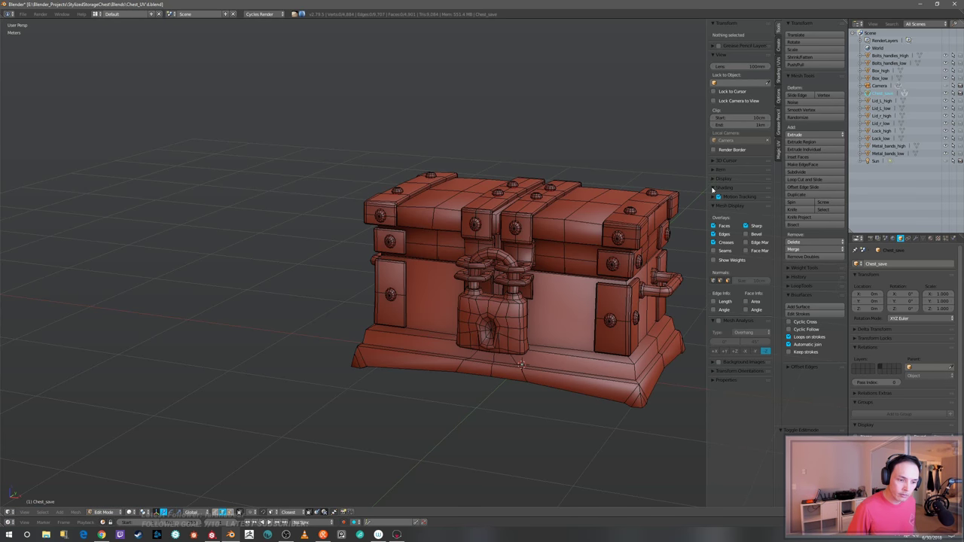
left_click(713, 190)
left_click(730, 227)
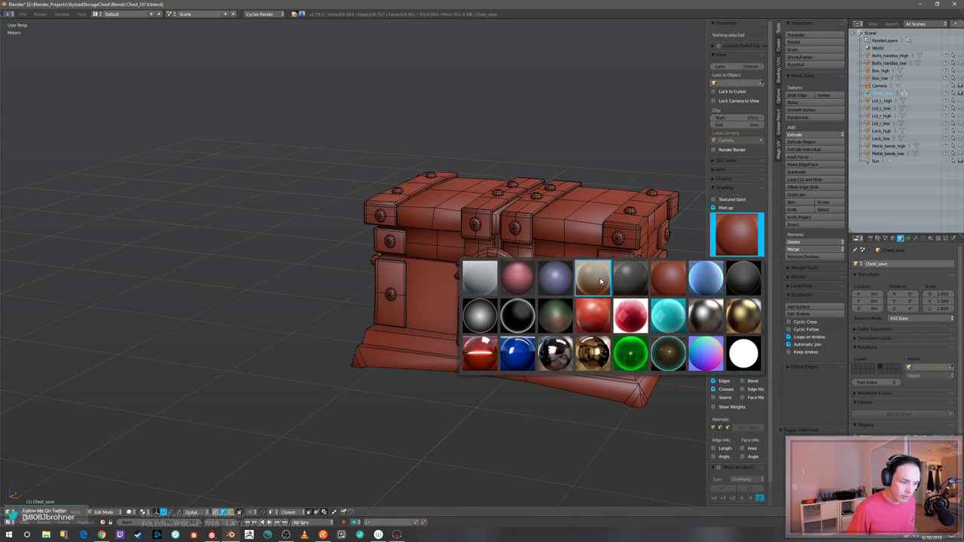
left_click(592, 279)
Orbit and zoom around the chest to inspect the hinges and mesh edges.
mouse_move(592, 279)
middle_mouse_down()
mouse_move(509, 427)
mouse_move(570, 391)
mouse_move(617, 389)
mouse_move(518, 332)
mouse_move(533, 336)
mouse_move(447, 335)
mouse_move(403, 350)
mouse_move(452, 339)
mouse_move(558, 344)
mouse_move(505, 308)
mouse_move(526, 262)
mouse_move(486, 255)
middle_mouse_up()
scroll(355, 448, "up", 3)
scroll(618, 389, "down", 2)
scroll(595, 377, "down", 1)
scroll(398, 354, "up", 2)
scroll(398, 354, "up", 2)
scroll(554, 338, "down", 3)
scroll(558, 344, "up", 4)
scroll(517, 330, "up", 3)
scroll(504, 280, "down", 3)
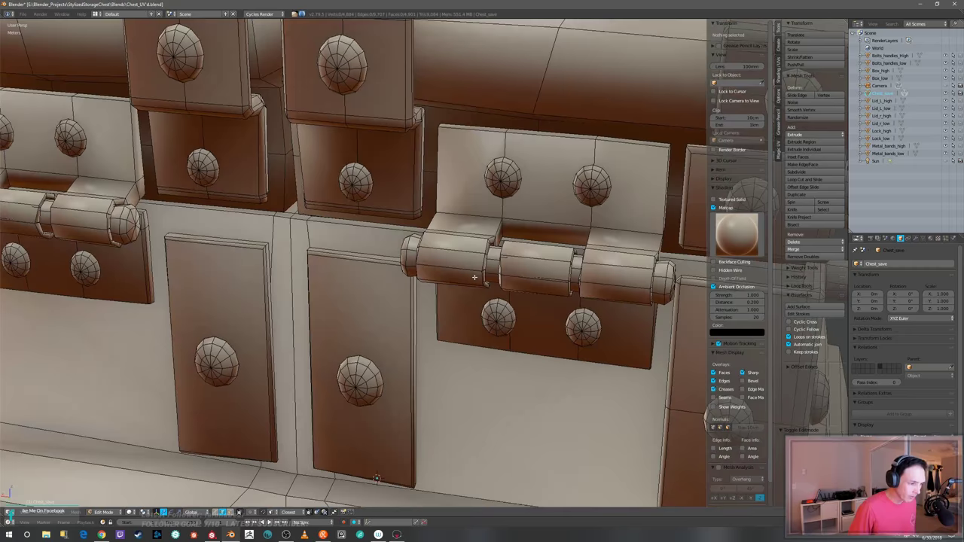
scroll(504, 280, "down", 4)
scroll(503, 282, "down", 1)
mouse_move(503, 283)
middle_mouse_down()
mouse_move(490, 346)
mouse_move(470, 341)
mouse_move(560, 303)
mouse_move(495, 303)
mouse_move(512, 389)
mouse_move(512, 376)
middle_mouse_up()
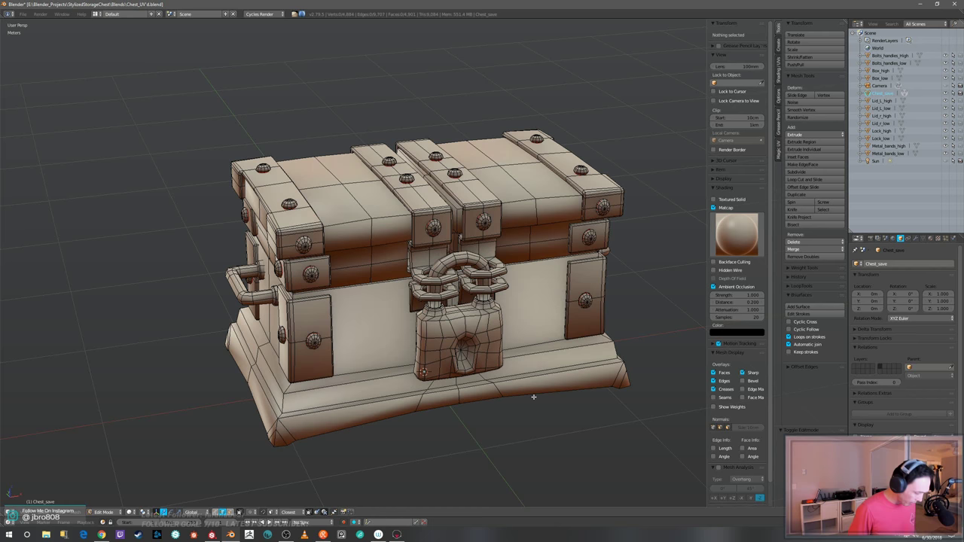
Return the chest to Object Mode and change the visible scene layers.
key("Tab")
left_click(478, 397)
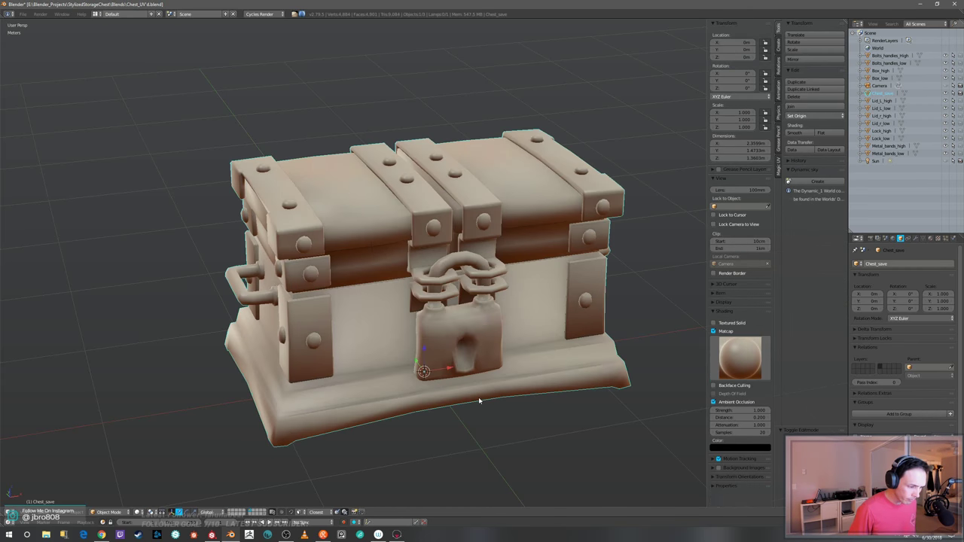
scroll(479, 397, "down", 4)
scroll(478, 397, "up", 3)
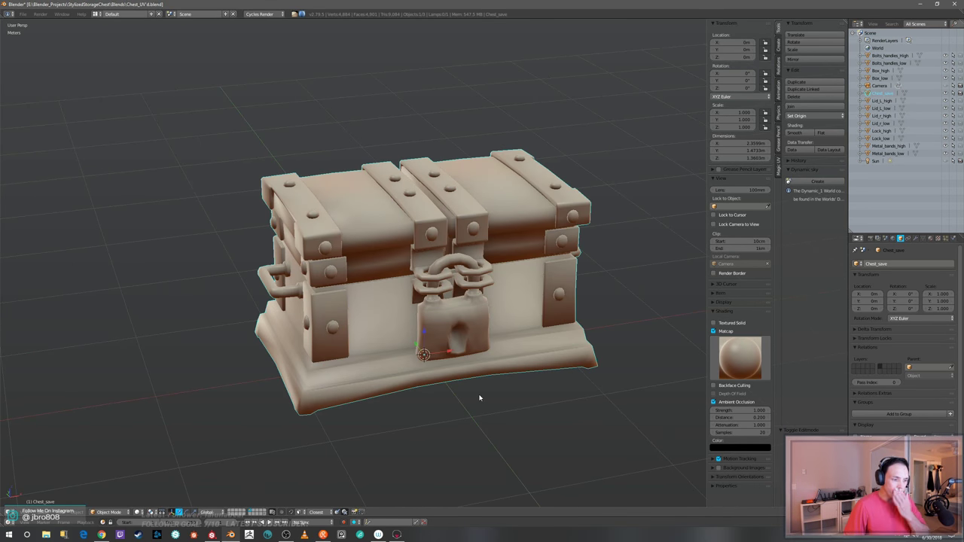
left_click(262, 515)
Select the low-poly parts in turn: Box_low, Lid_r_low, Lid_L_low and Lock_low.
mouse_move(423, 419)
middle_mouse_down()
mouse_move(397, 357)
mouse_move(436, 381)
mouse_move(408, 383)
middle_mouse_up()
right_click(406, 386)
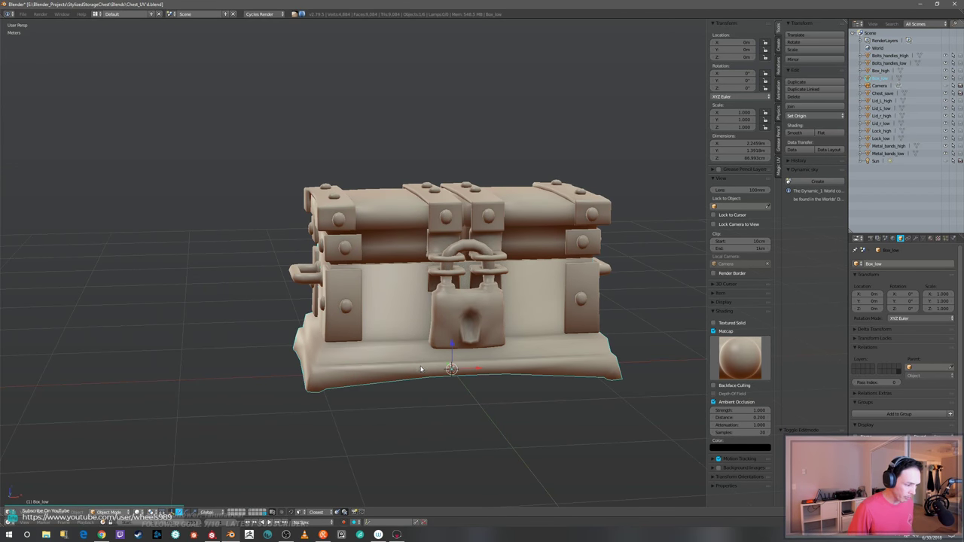
mouse_move(667, 282)
middle_mouse_down()
mouse_move(656, 296)
mouse_move(766, 292)
middle_mouse_up()
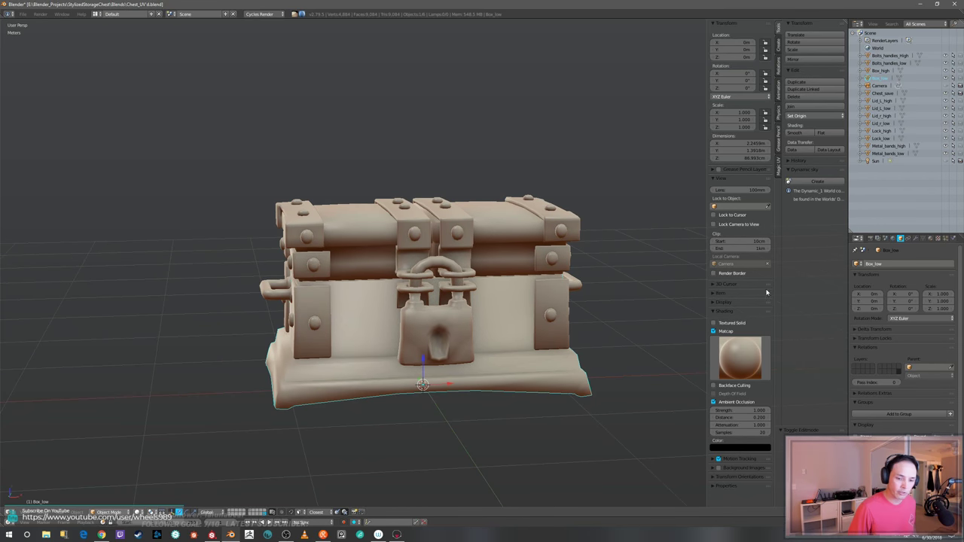
mouse_move(503, 355)
middle_mouse_down()
mouse_move(496, 341)
mouse_move(506, 353)
middle_mouse_up()
key("KP_1")
right_click(499, 275)
right_click(361, 253)
right_click(415, 344)
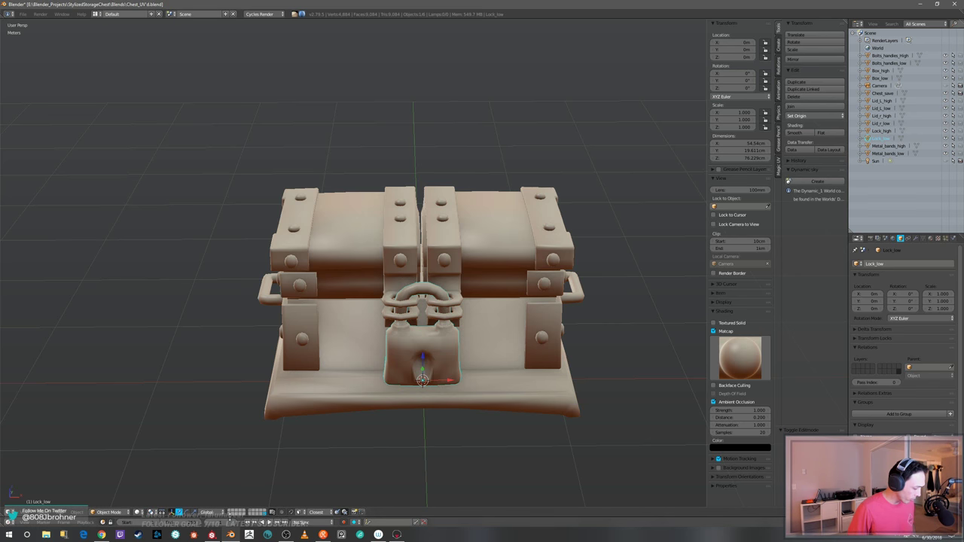
Show the high-poly sculpt and select its metal bands, Box_high and Lid_L_high.
left_click(229, 514)
mouse_move(303, 452)
middle_mouse_down()
mouse_move(342, 445)
mouse_move(332, 425)
mouse_move(346, 422)
middle_mouse_up()
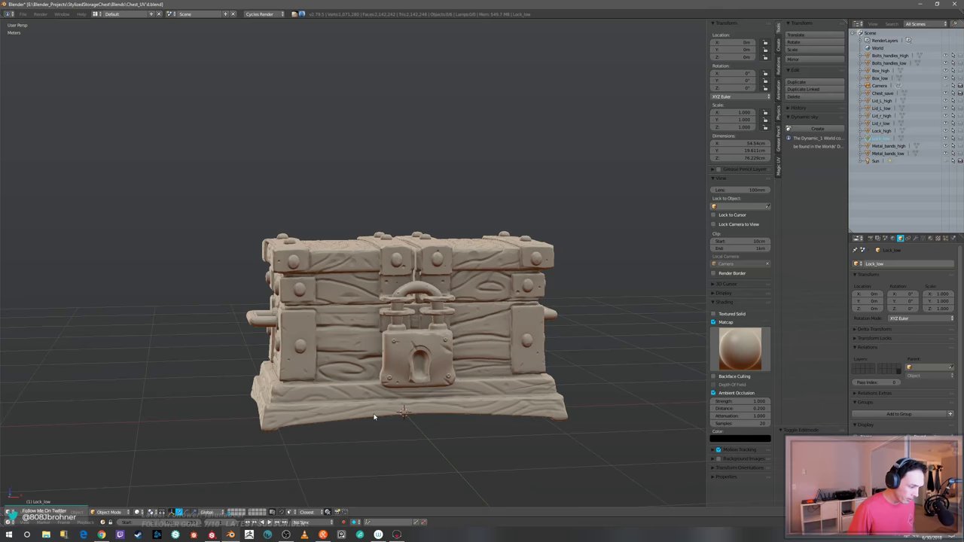
scroll(511, 398, "up", 3)
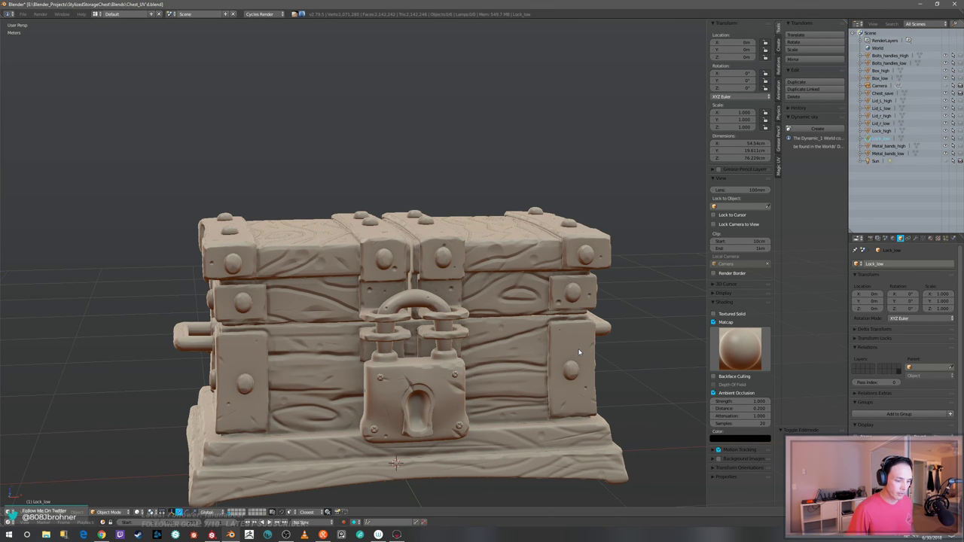
right_click(579, 352)
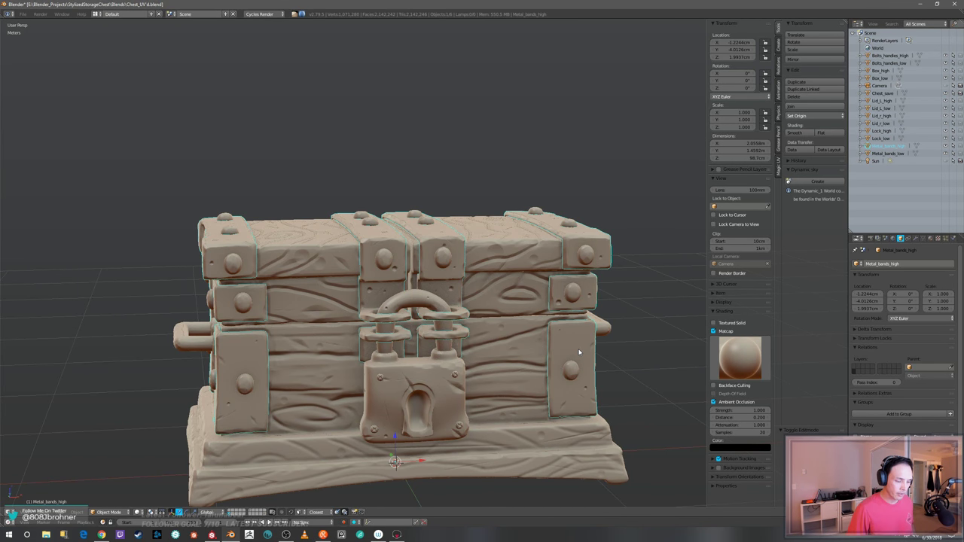
right_click(499, 355)
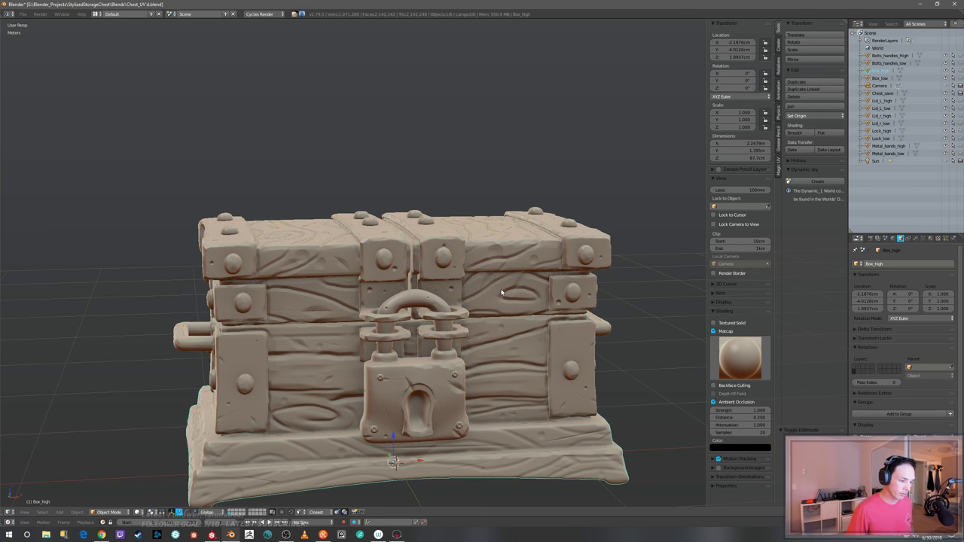
right_click(312, 277)
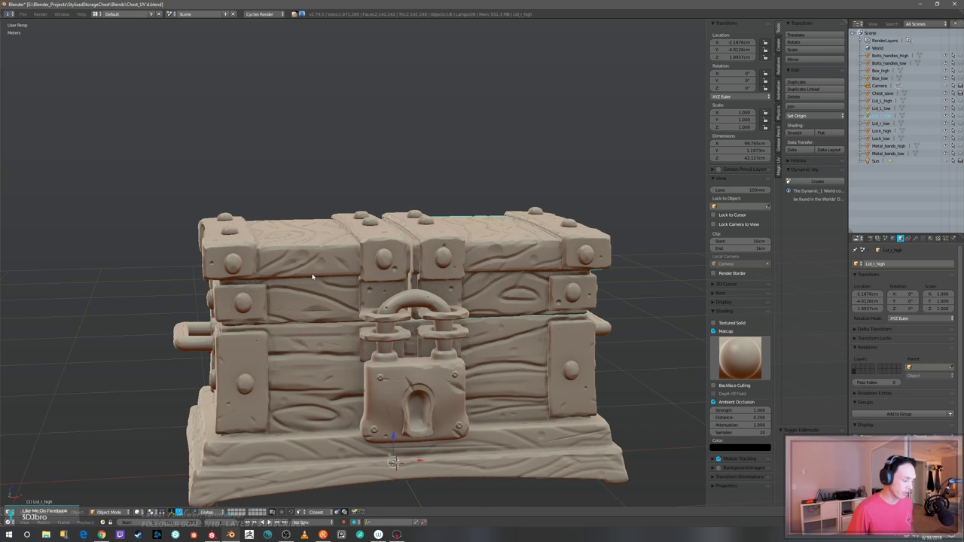
scroll(361, 274, "down", 2)
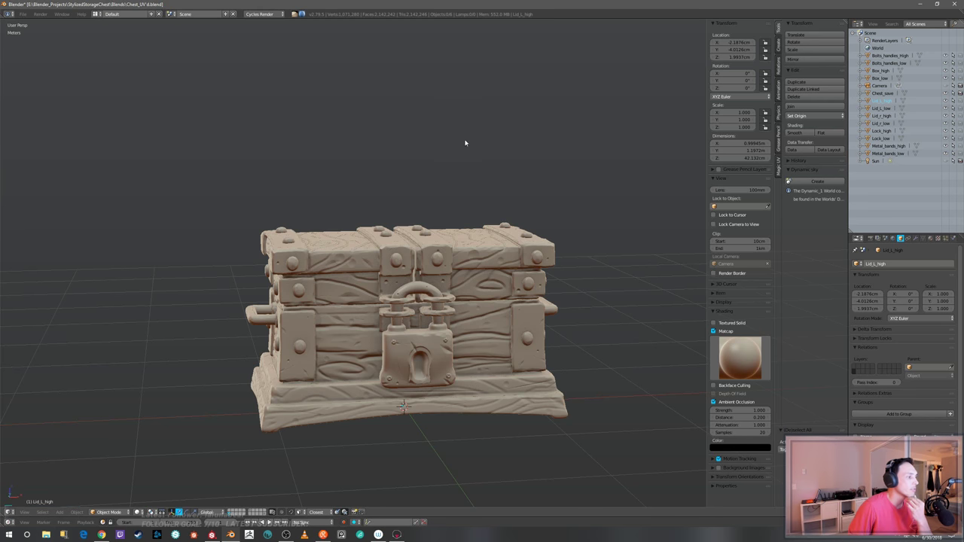
Start an FBX export from the File menu, then cancel it.
left_click(23, 14)
mouse_move(45, 164)
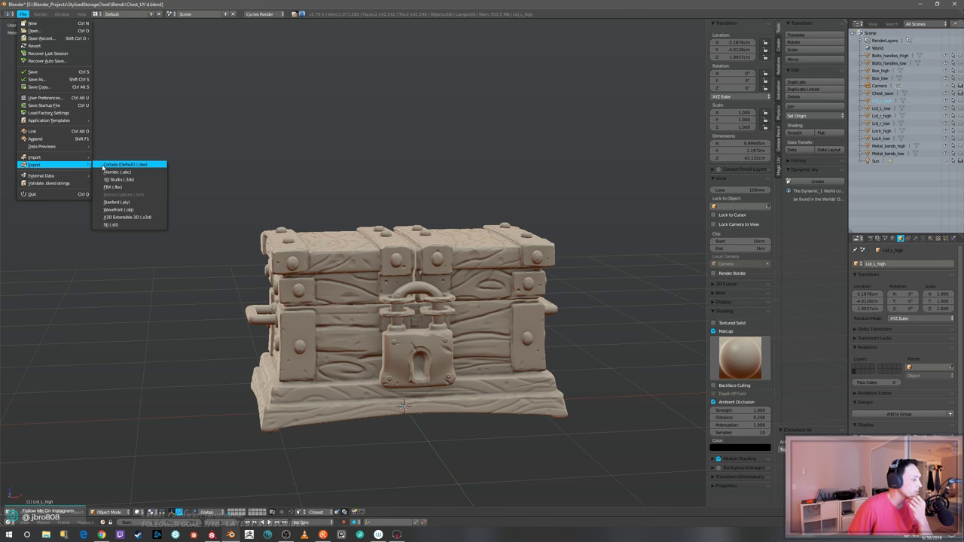
left_click(113, 188)
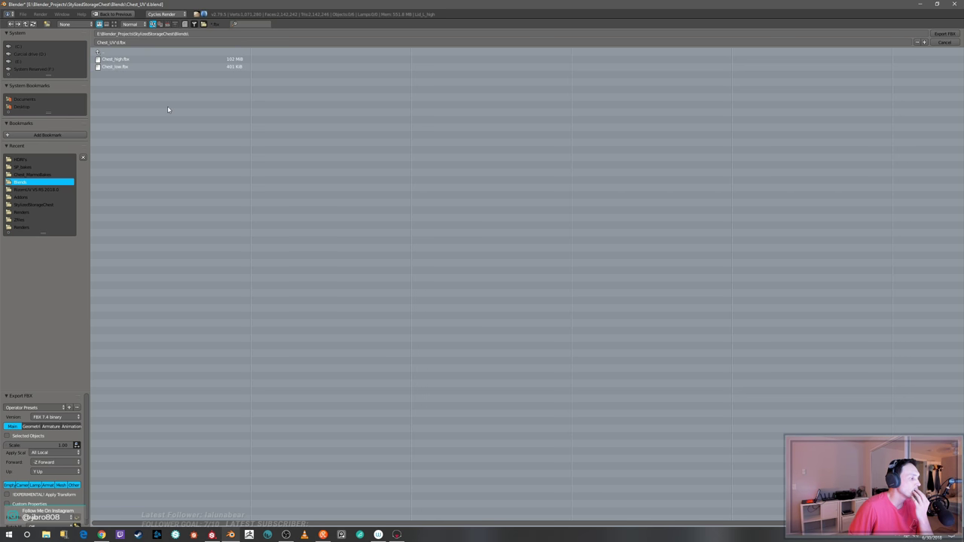
left_click(942, 44)
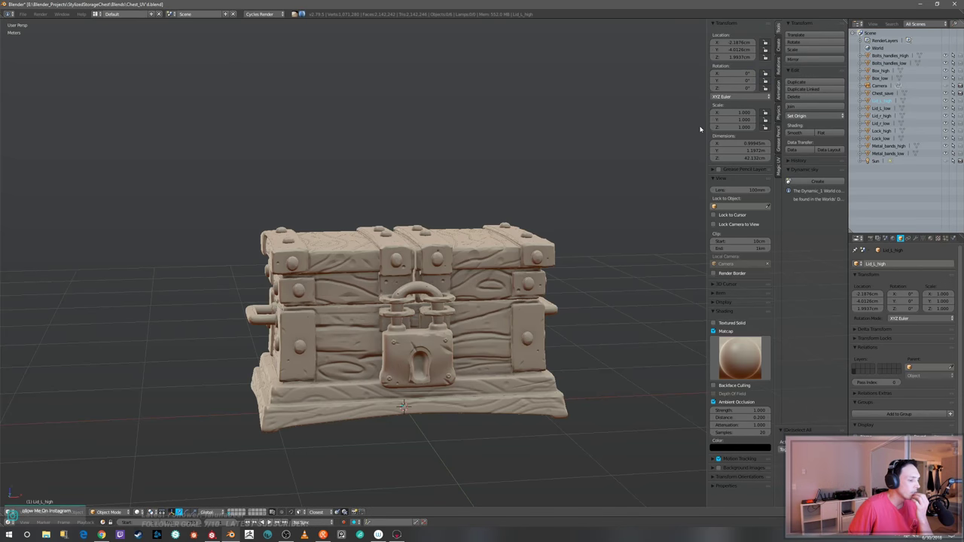
Save the chest scene file and minimize Blender.
left_click(25, 14)
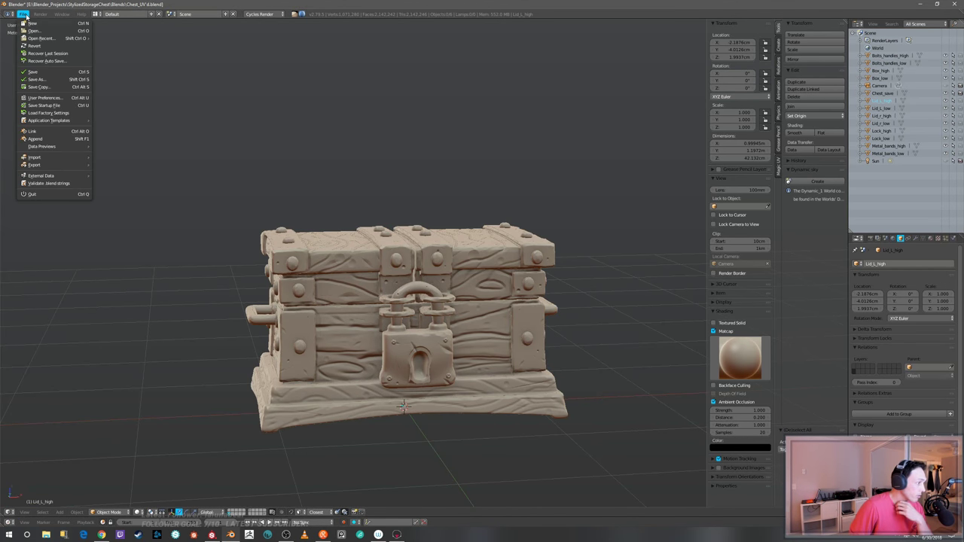
left_click(55, 72)
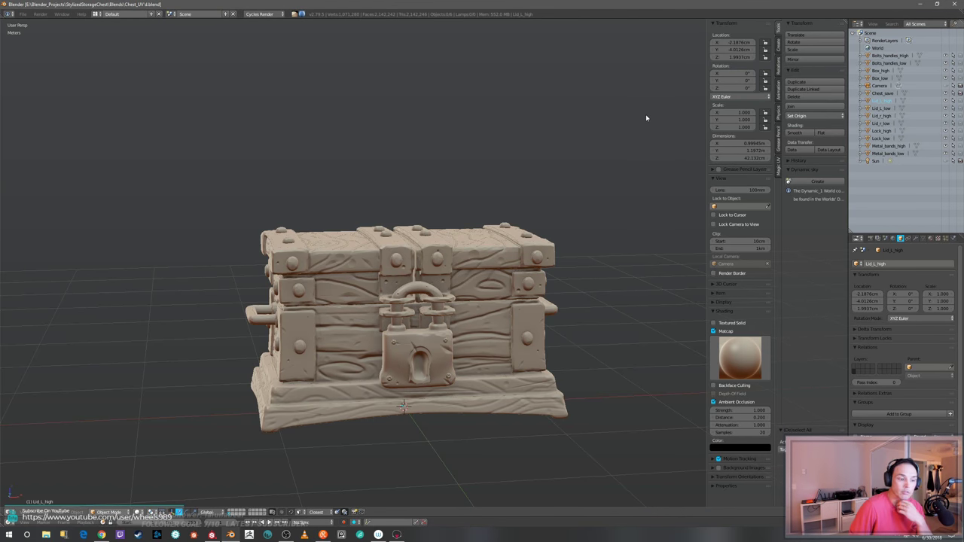
left_click(920, 6)
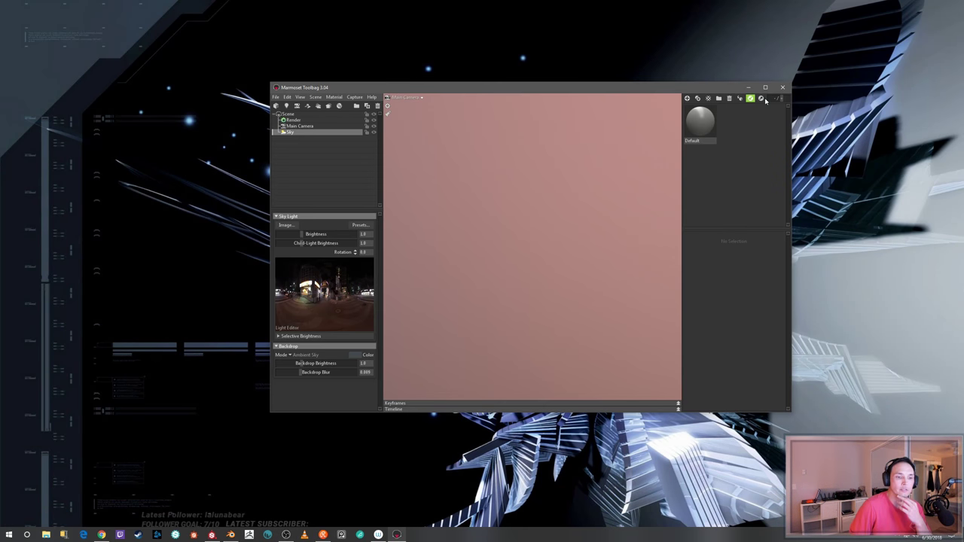
Maximize Marmoset, add Baker 1, and load Chest_high and Chest_low from StylizedStorageChest's Blends folder.
left_click(765, 87)
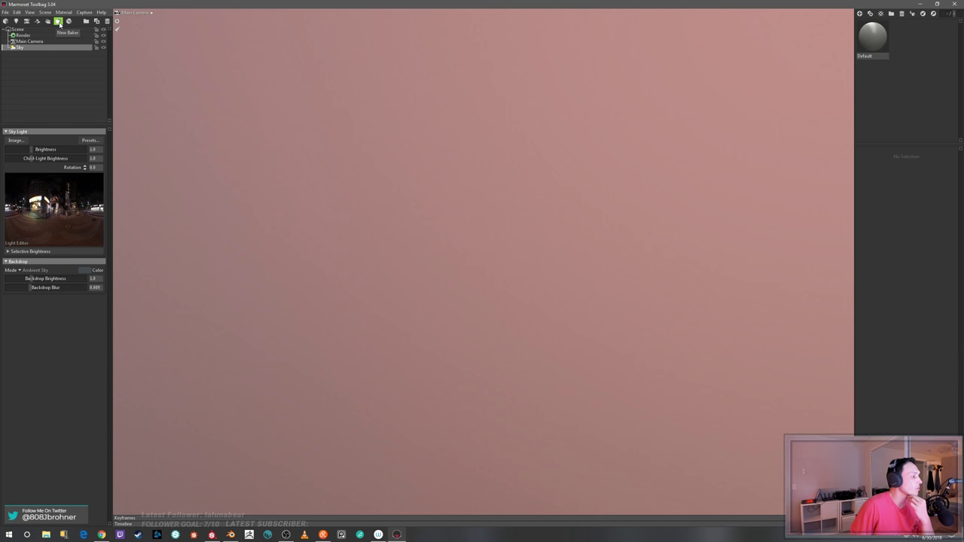
left_click(59, 23)
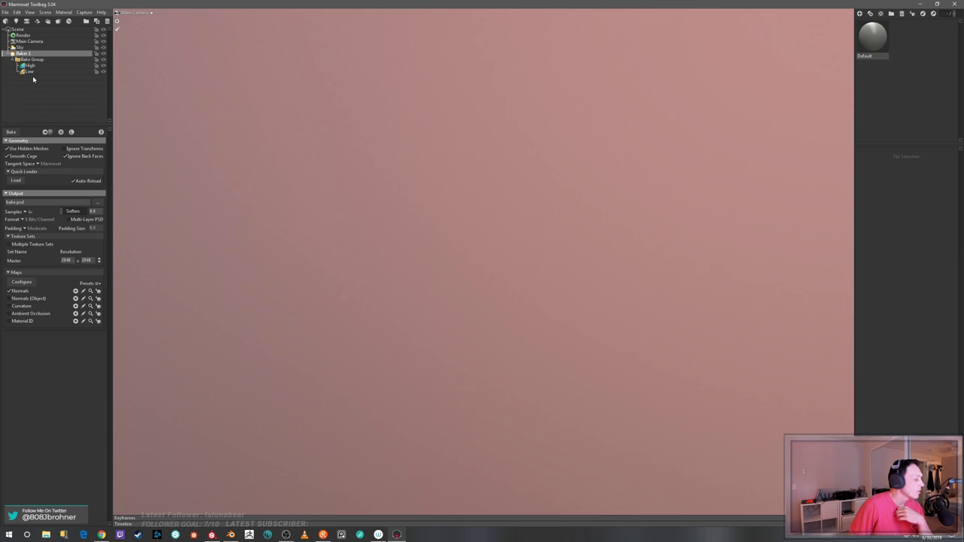
left_click(17, 182)
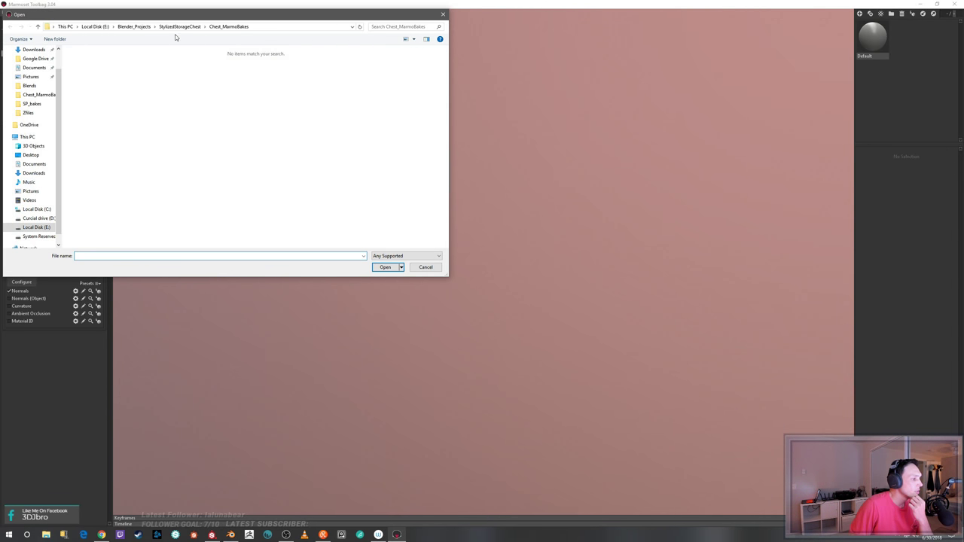
left_click(134, 26)
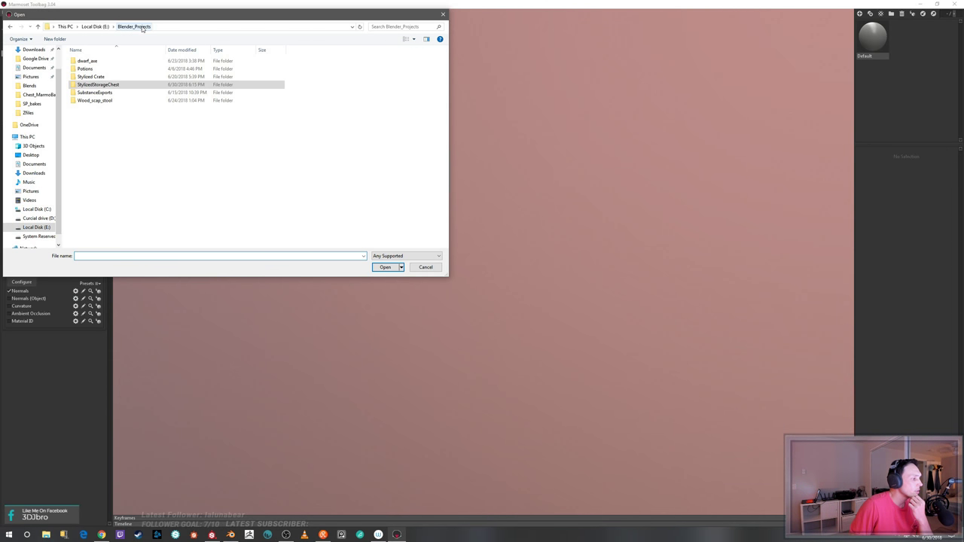
double_click(109, 86)
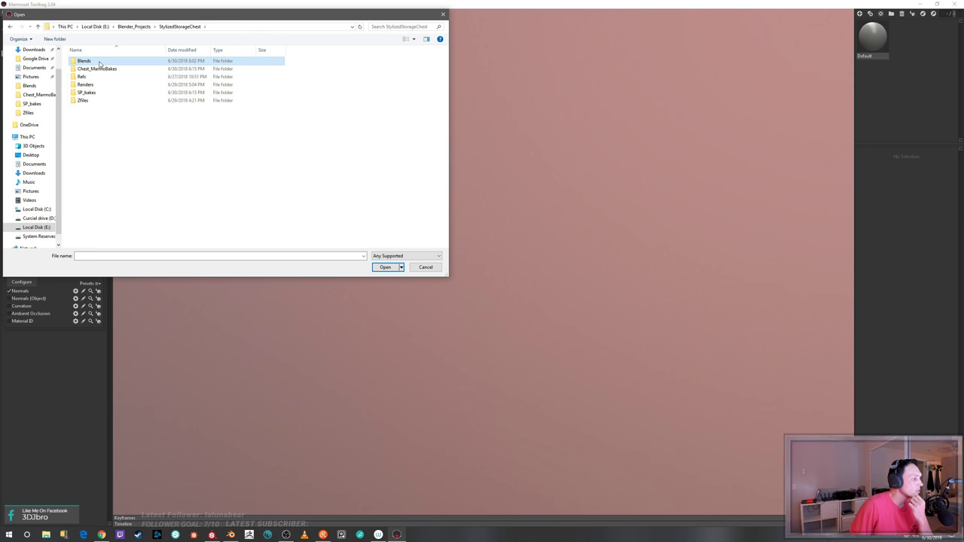
double_click(92, 60)
left_click_drag(288, 68, 281, 72)
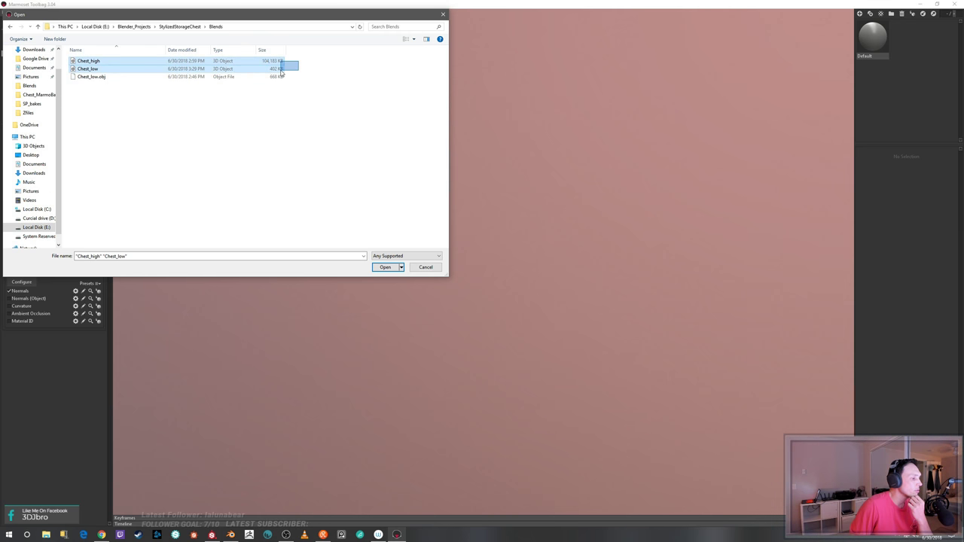
left_click(387, 268)
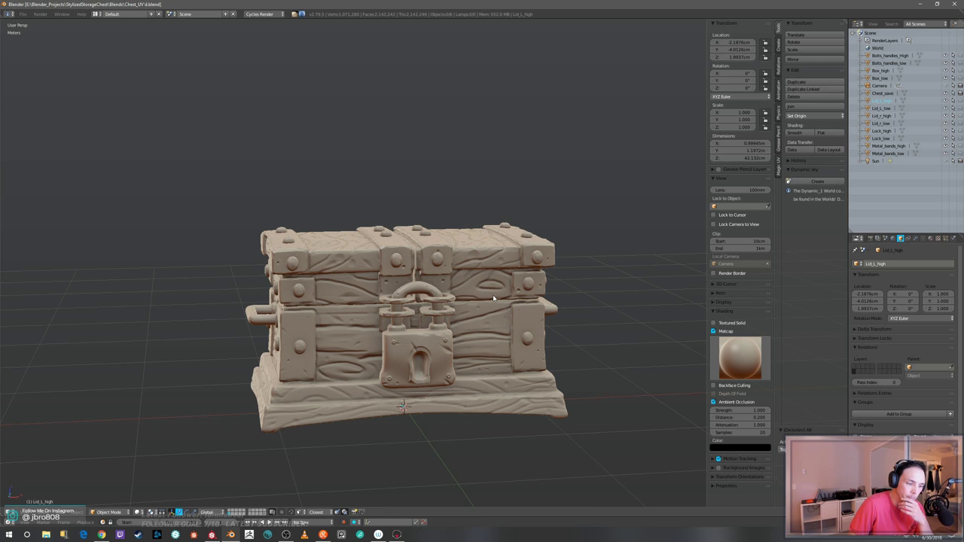
Show the Chest material's surface and displacement settings in Blender's Material tab.
left_click(930, 238)
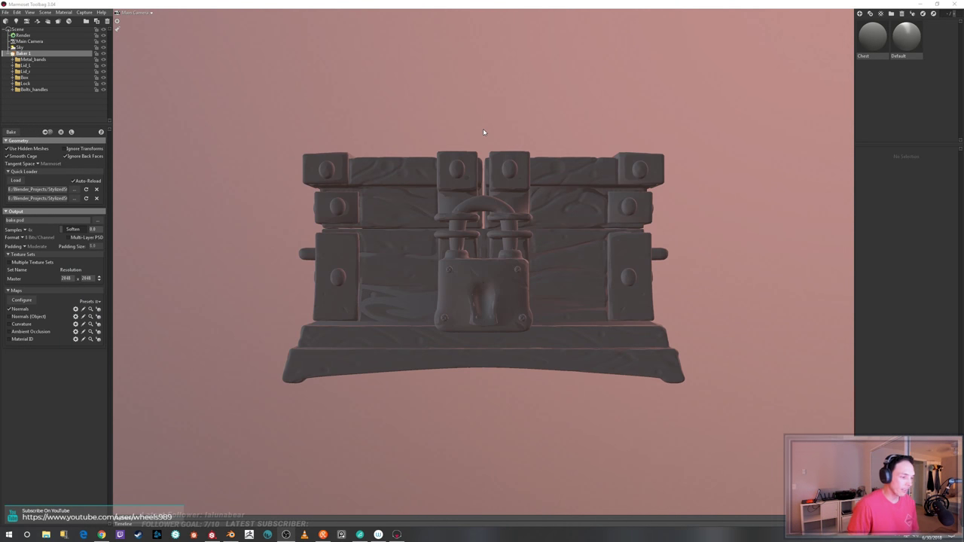
Deselect Baker 1 by clicking empty viewport space.
left_click(544, 125)
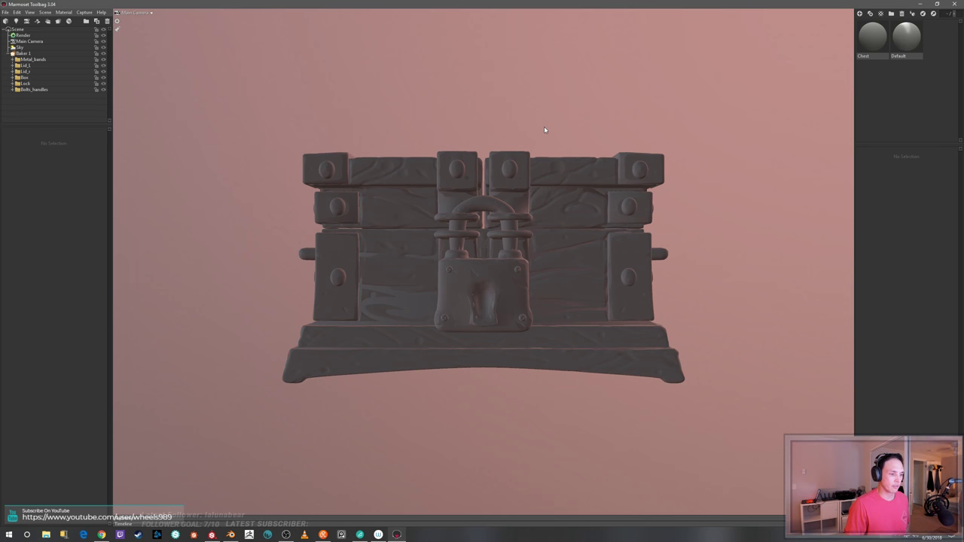
Light the scene with the Indoor Fluorescents sky after trying Late Day Field and an overcast preset.
scroll(545, 126, "down", 2)
scroll(547, 126, "down", 2)
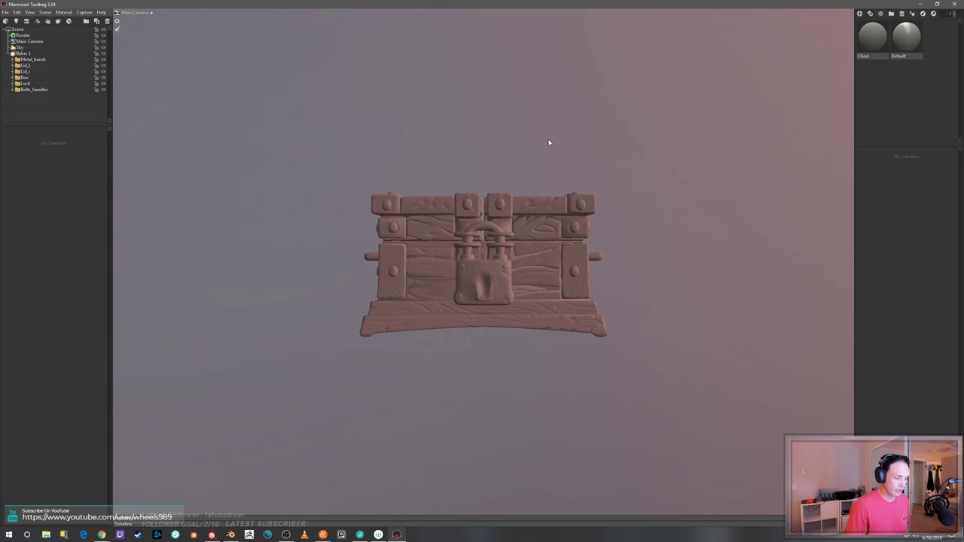
mouse_move(550, 143)
left_mouse_down()
mouse_move(557, 158)
mouse_move(535, 181)
mouse_move(581, 161)
mouse_move(555, 161)
mouse_move(585, 160)
left_mouse_up()
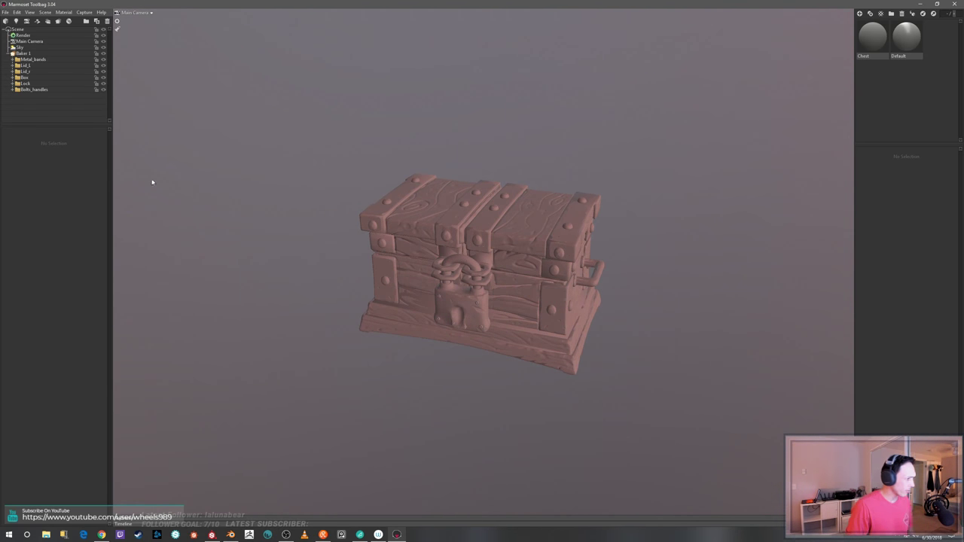
left_click(20, 47)
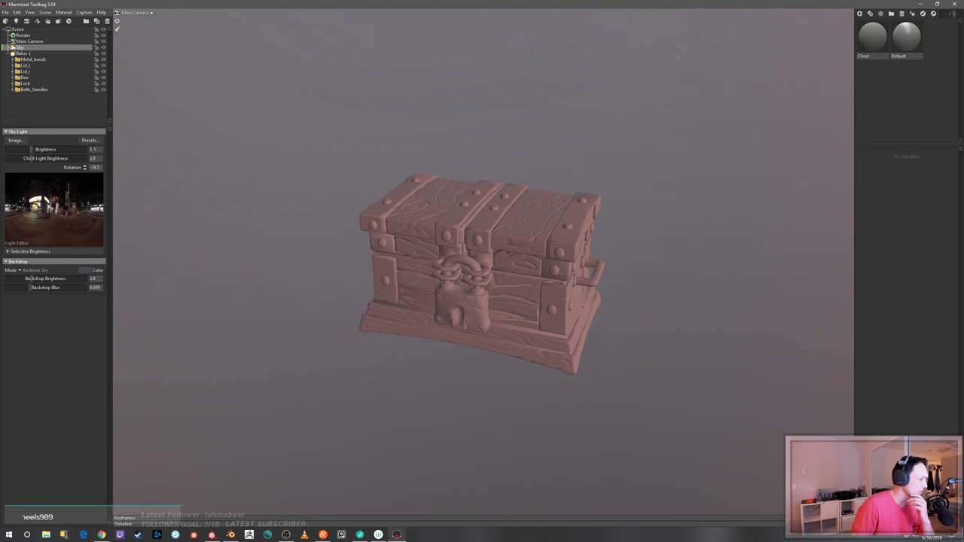
left_click(98, 142)
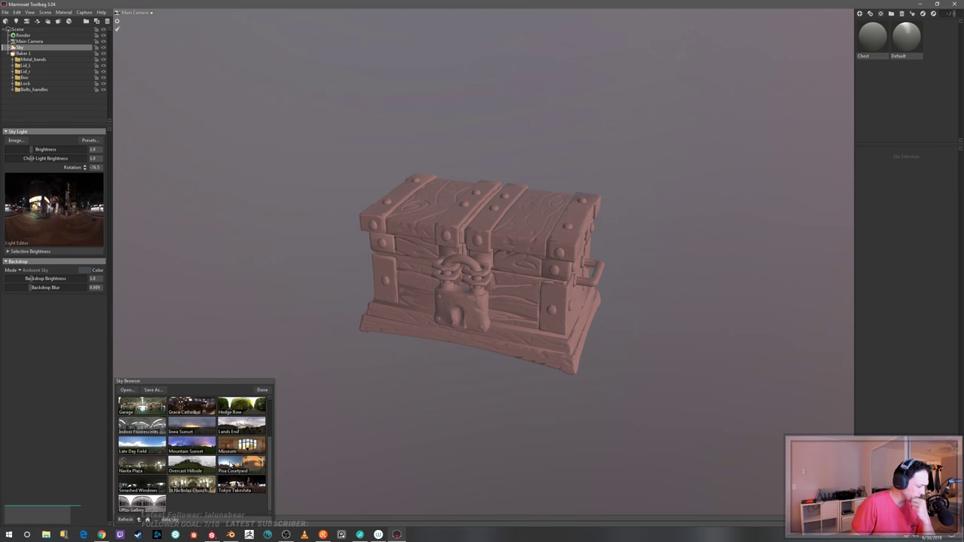
left_click(153, 447)
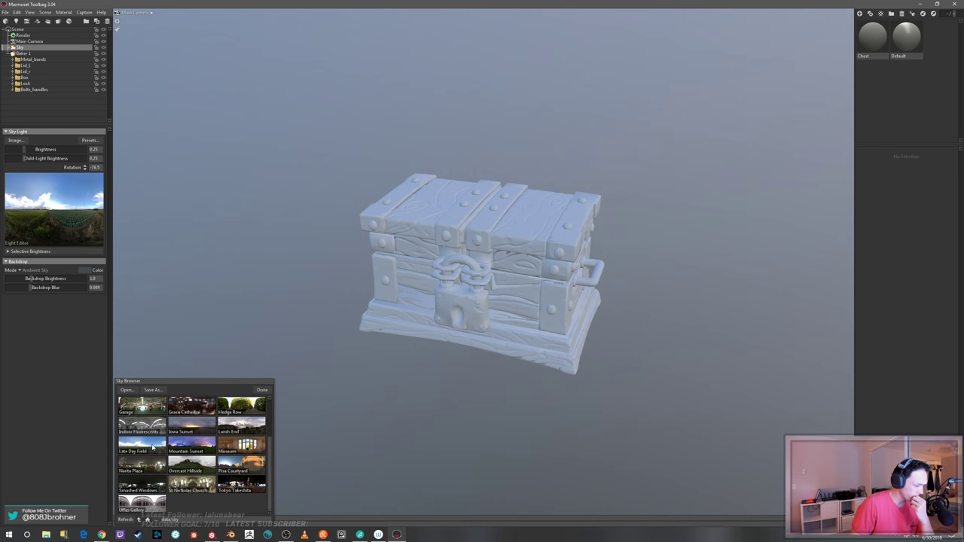
left_click(233, 426)
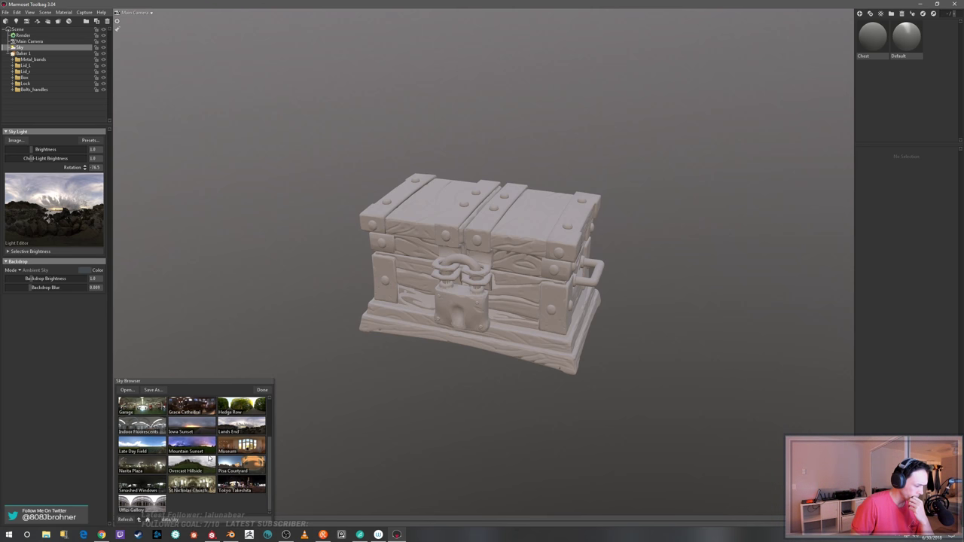
left_click(148, 426)
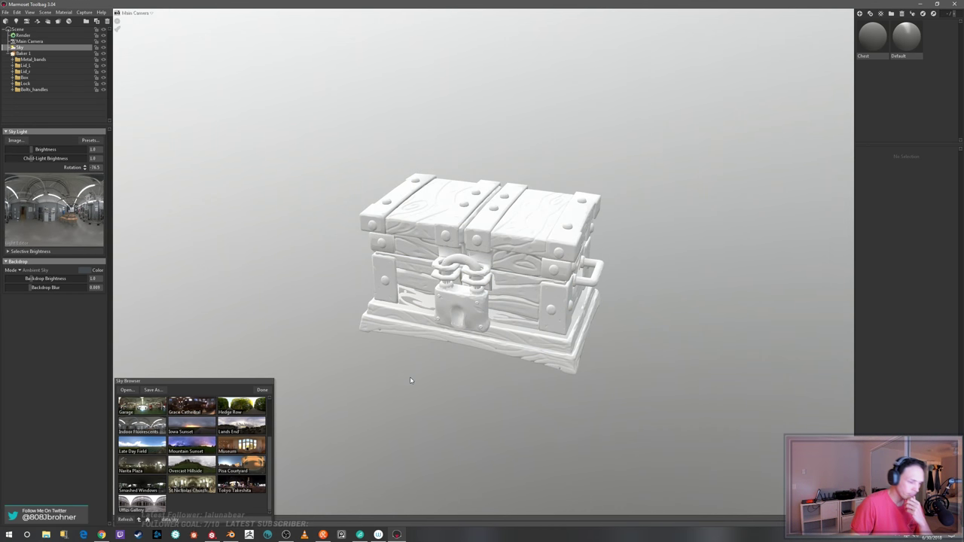
left_click(468, 401)
scroll(469, 401, "up", 2)
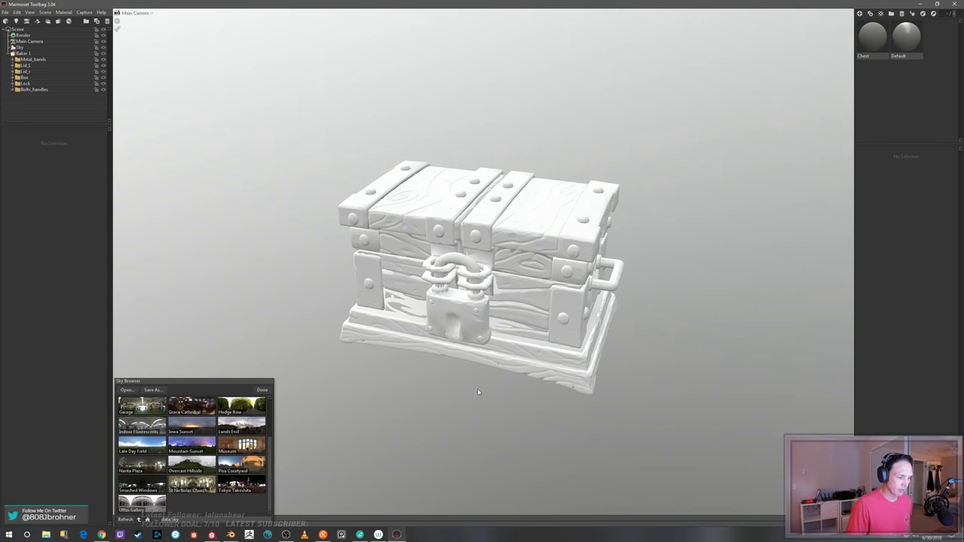
scroll(457, 407, "up", 2)
left_click(260, 391)
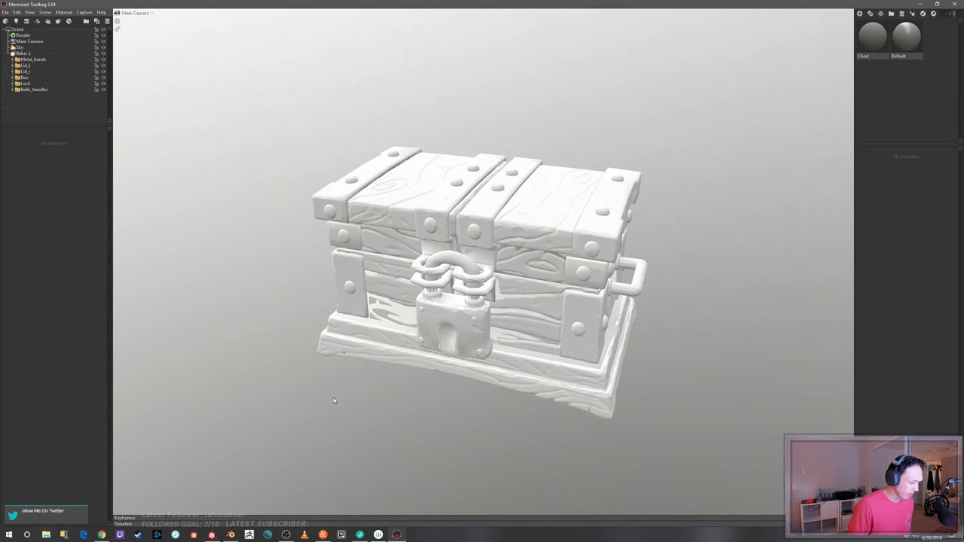
Orbit around the chest and add a shadow catcher beneath it.
mouse_move(415, 404)
left_mouse_down()
mouse_move(445, 369)
mouse_move(524, 377)
mouse_move(324, 406)
left_mouse_up()
mouse_move(498, 388)
left_mouse_down()
mouse_move(456, 402)
mouse_move(394, 387)
left_mouse_up()
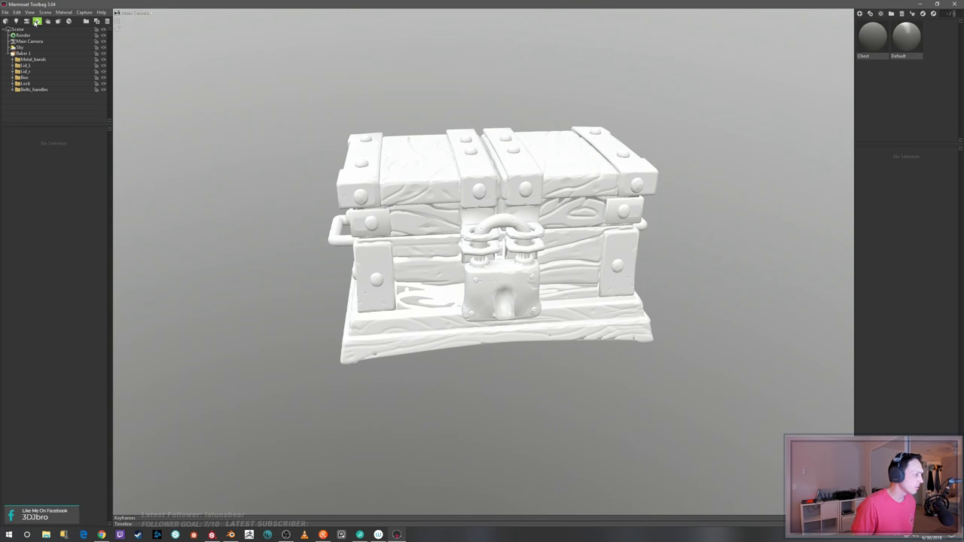
left_click(38, 21)
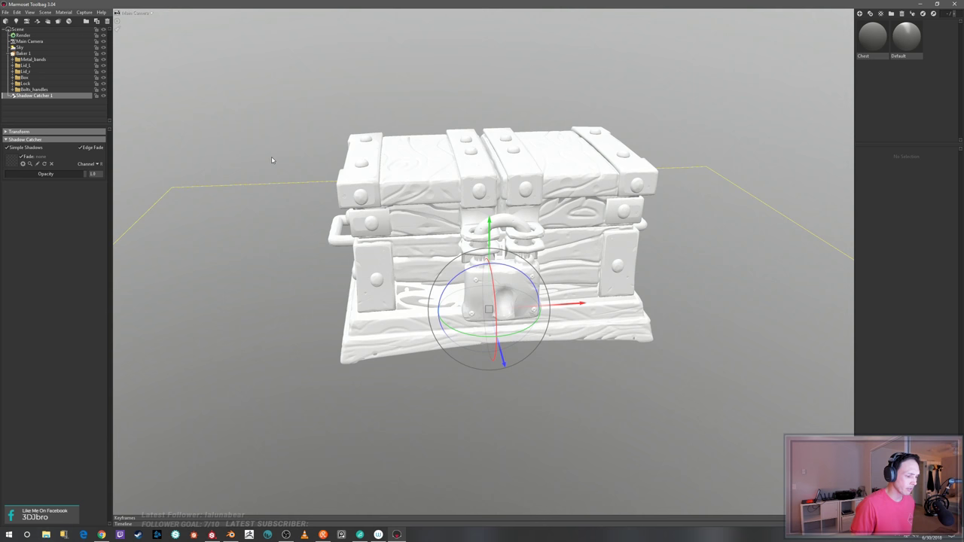
Expand Baker 1's Metal_bands group and show the cage for its low mesh.
left_click(319, 106)
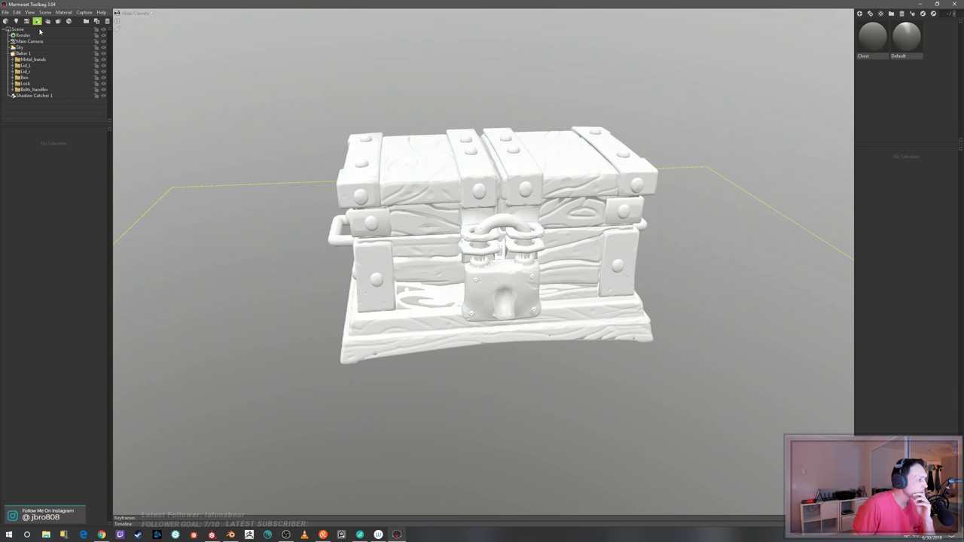
left_click(22, 53)
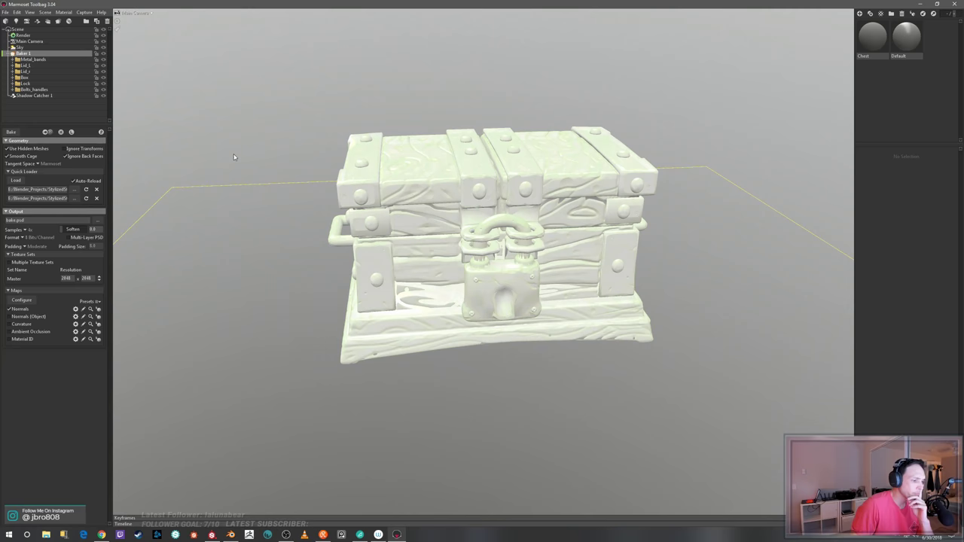
left_click(12, 60)
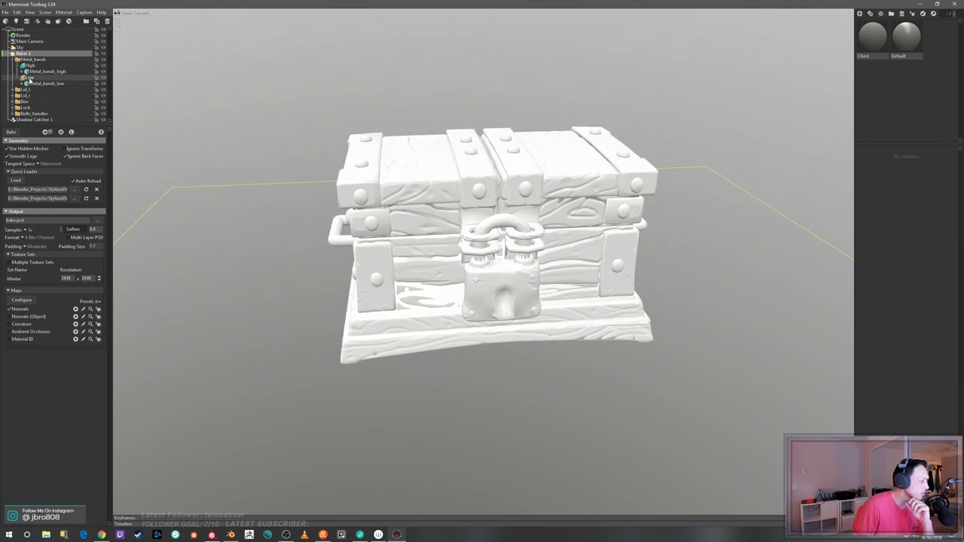
left_click(32, 78)
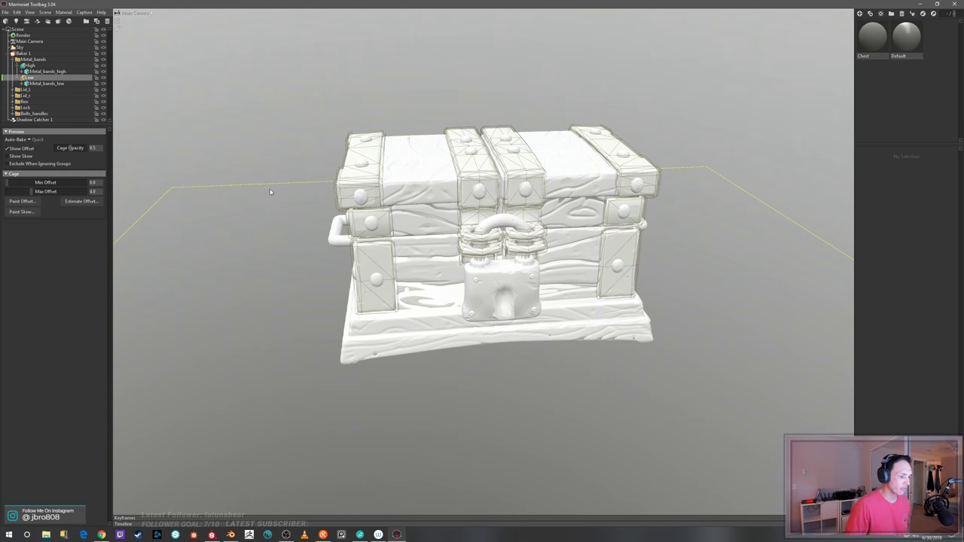
Zoom and orbit onto the hinge rings, then select Baker 1 to display its bake settings.
scroll(259, 230, "up", 2)
scroll(226, 241, "up", 2)
scroll(217, 248, "up", 1)
scroll(234, 242, "down", 1)
mouse_move(241, 244)
left_mouse_down()
mouse_move(327, 243)
mouse_move(318, 225)
mouse_move(474, 195)
mouse_move(433, 202)
left_mouse_up()
scroll(493, 200, "up", 1)
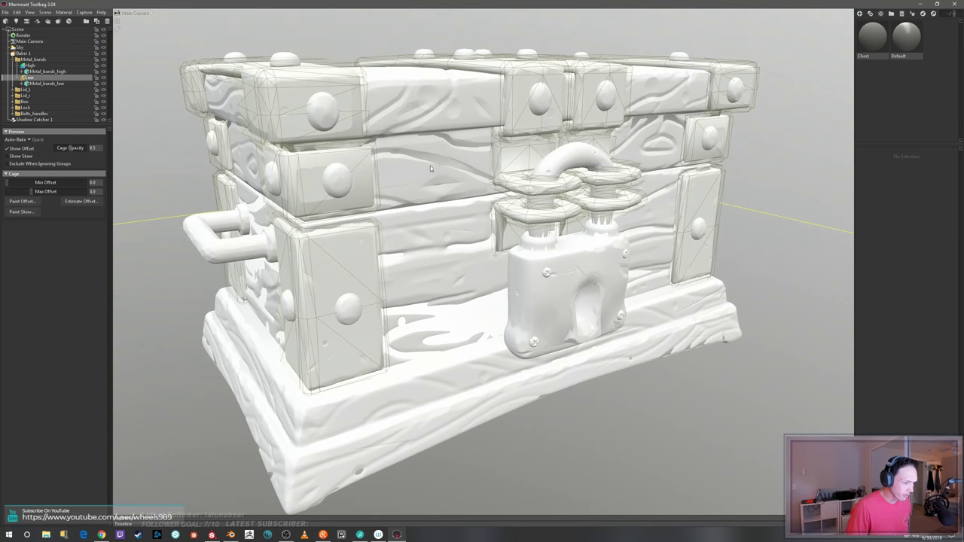
mouse_move(463, 167)
left_mouse_down()
mouse_move(436, 180)
mouse_move(296, 186)
left_mouse_up()
scroll(296, 186, "up", 2)
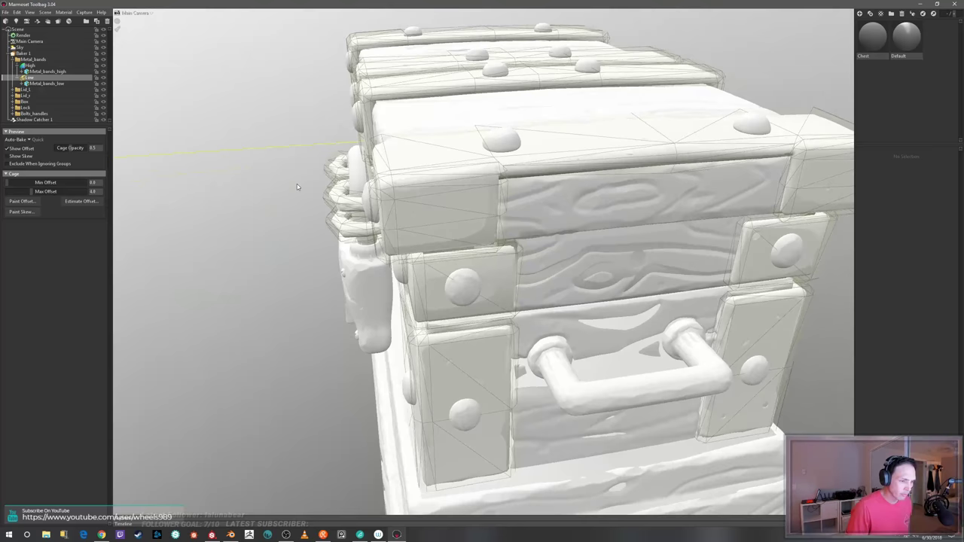
mouse_move(578, 214)
left_mouse_down()
mouse_move(412, 193)
mouse_move(389, 215)
left_mouse_up()
scroll(515, 222, "up", 1)
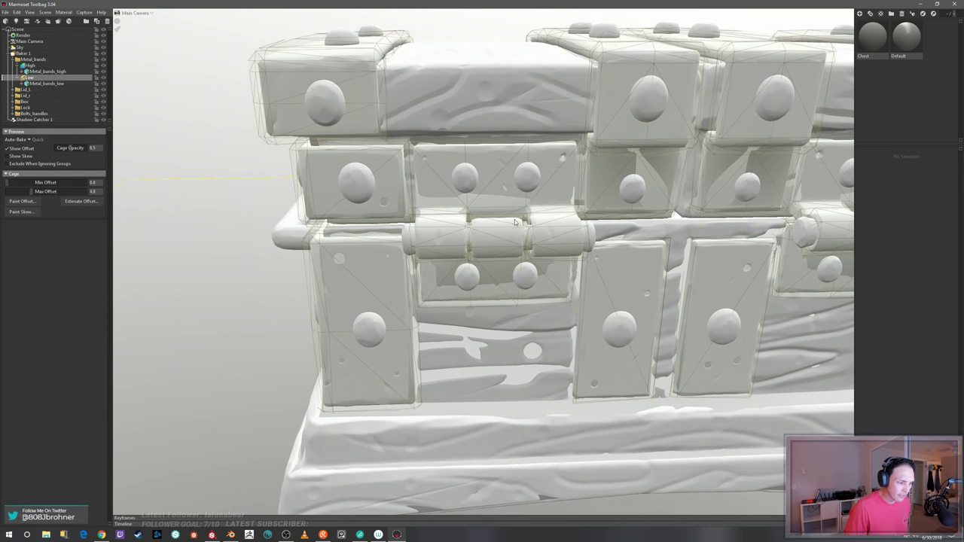
scroll(515, 226, "up", 1)
scroll(515, 227, "up", 1)
scroll(513, 226, "up", 1)
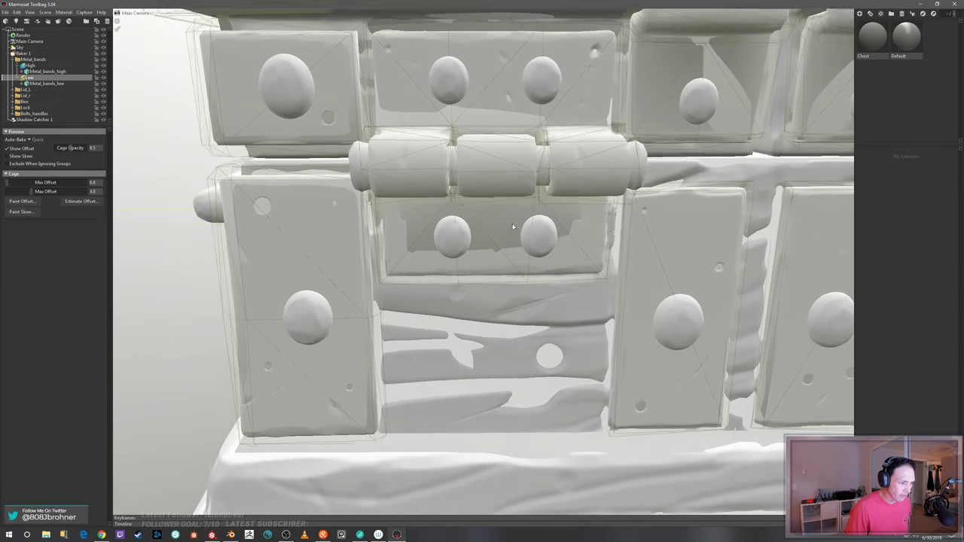
left_click_drag(513, 226, 451, 259)
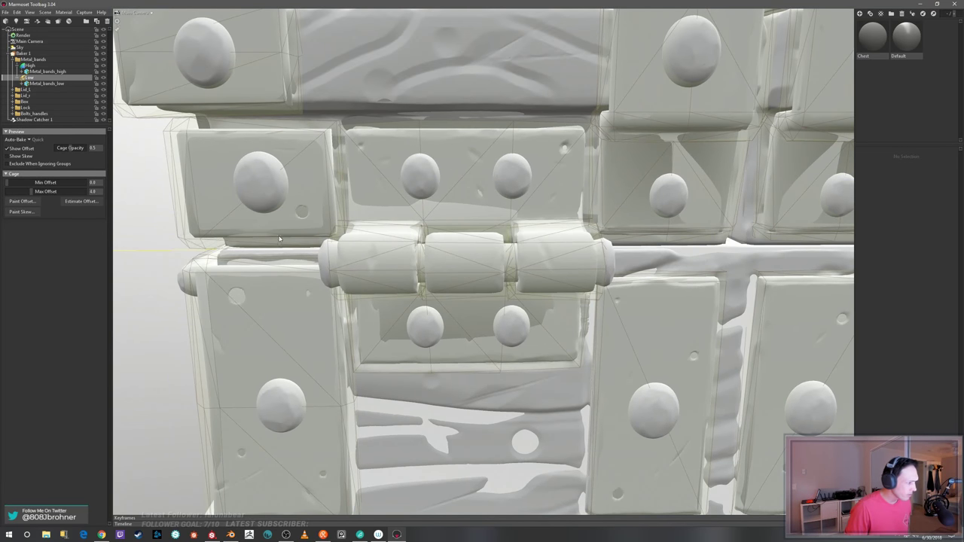
left_click(24, 54)
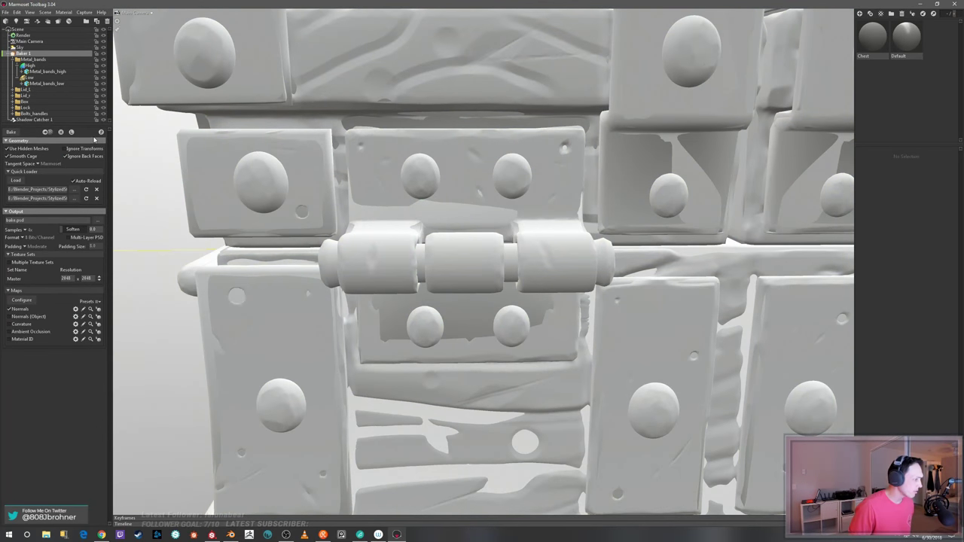
Open the sky presets and preview Lands End, St Nicholas Church, Uffizi, Late Day Field, Garage and Indoor Fluorescents.
left_click(45, 47)
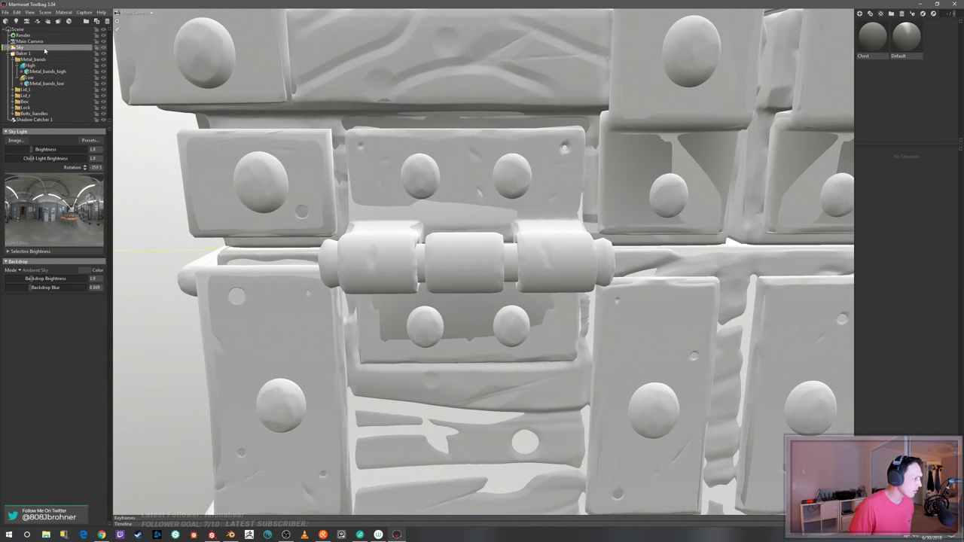
left_click(89, 140)
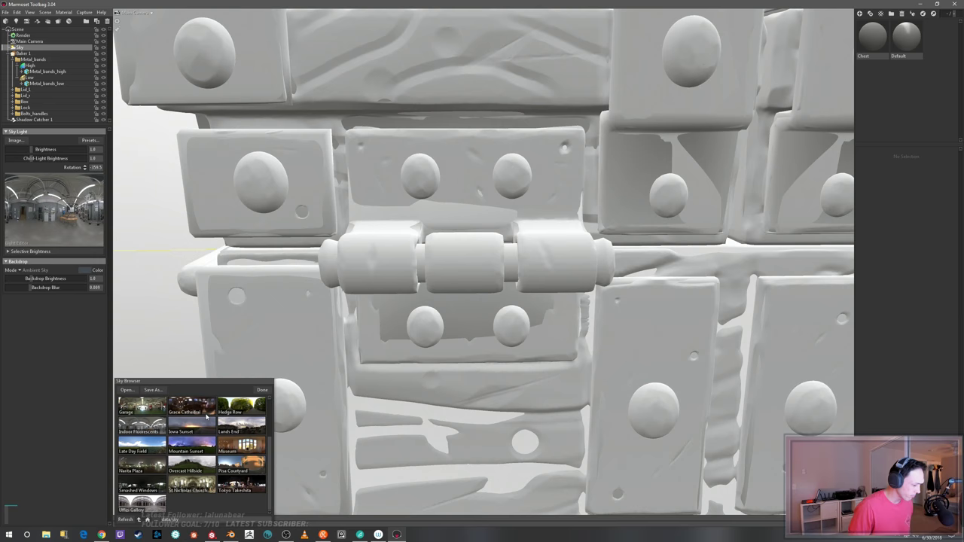
left_click(240, 426)
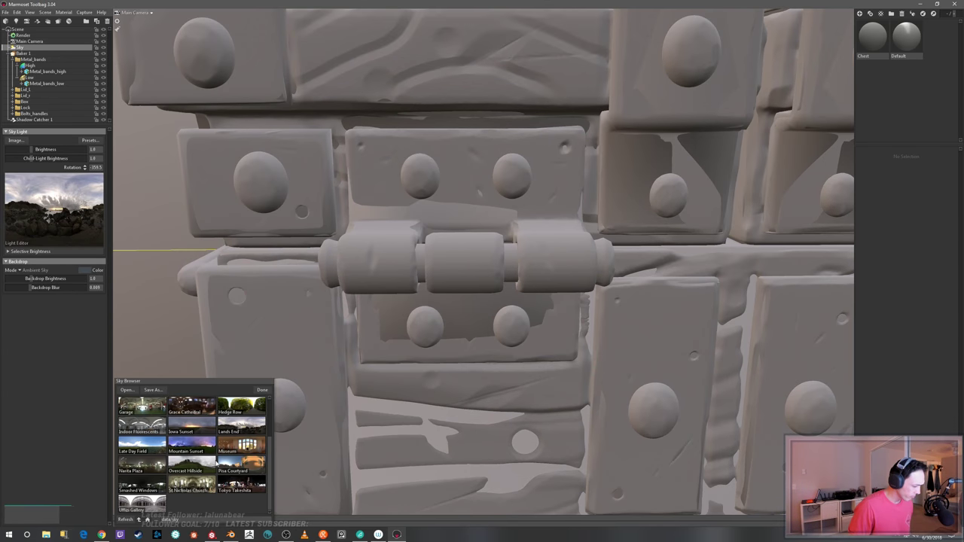
left_click(192, 485)
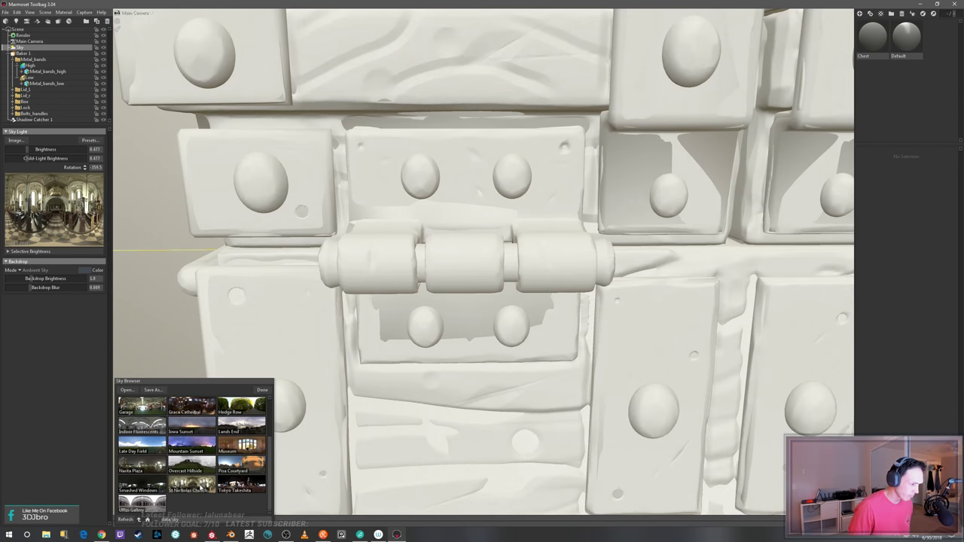
left_click(145, 508)
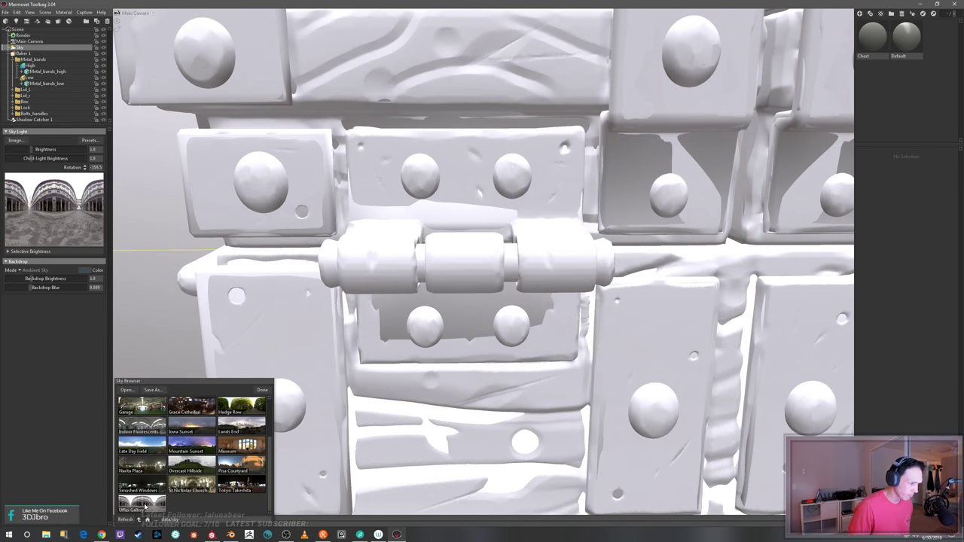
left_click(140, 448)
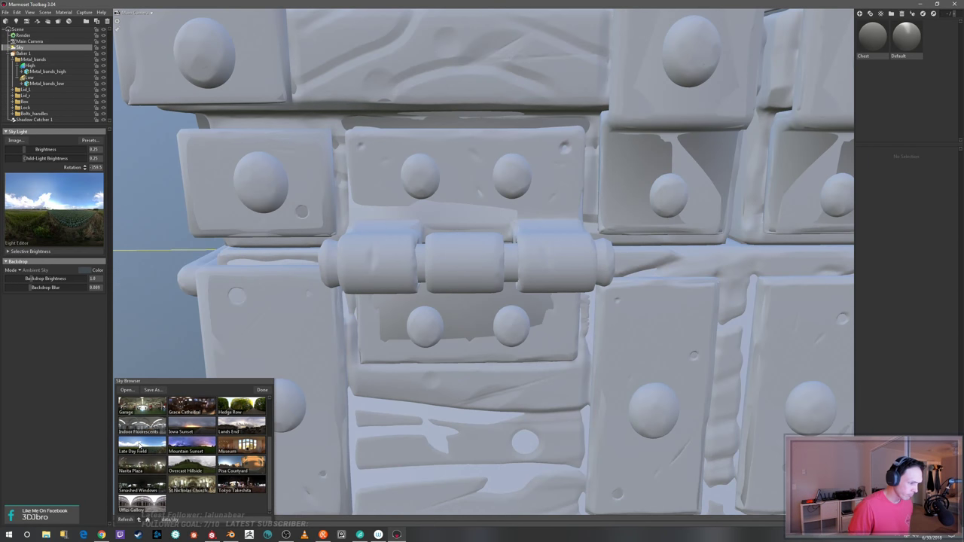
left_click(153, 408)
left_click(143, 425)
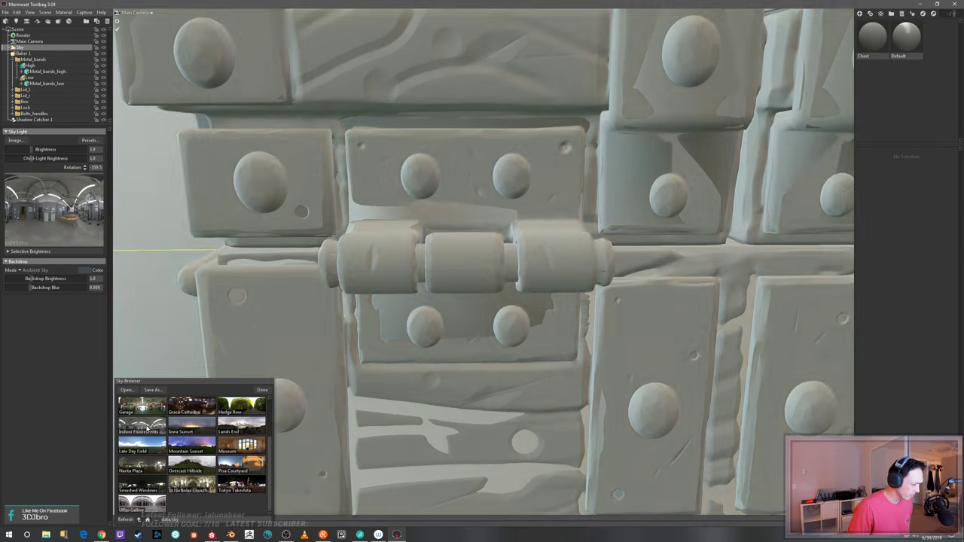
scroll(192, 412, "up", 3)
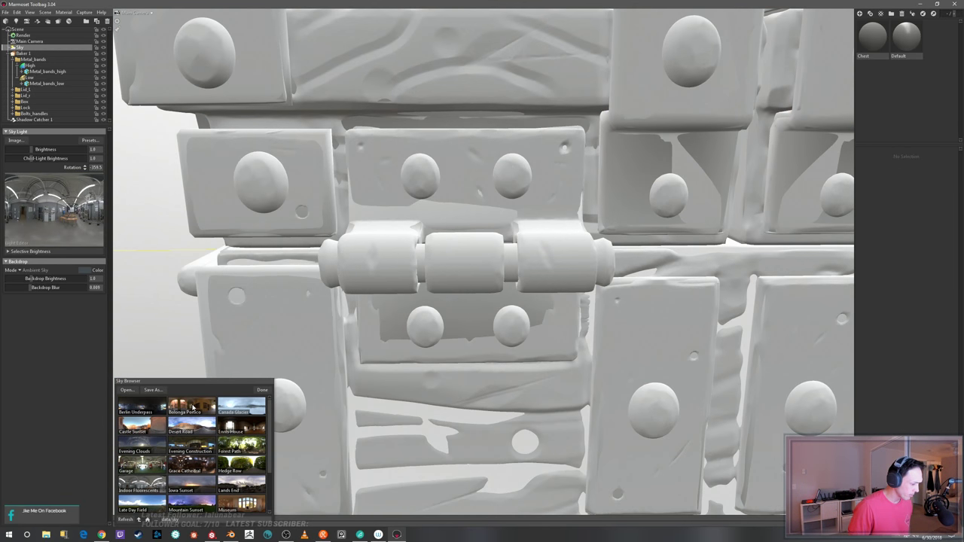
Try Bologna Portico, Desert Road, Castle Sunset, Berlin Underpass and Grace Cathedral, then settle on Lands End.
left_click(192, 407)
left_click(195, 428)
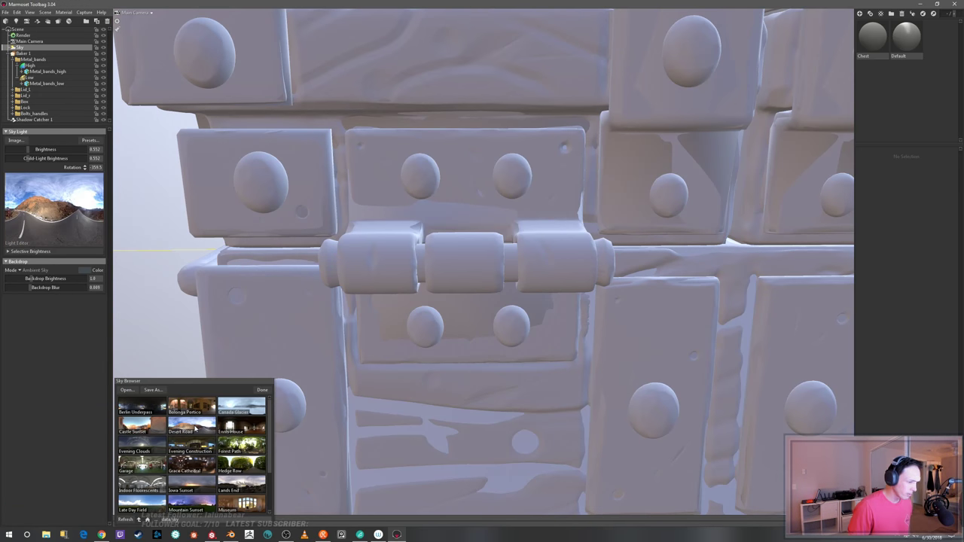
left_click(149, 425)
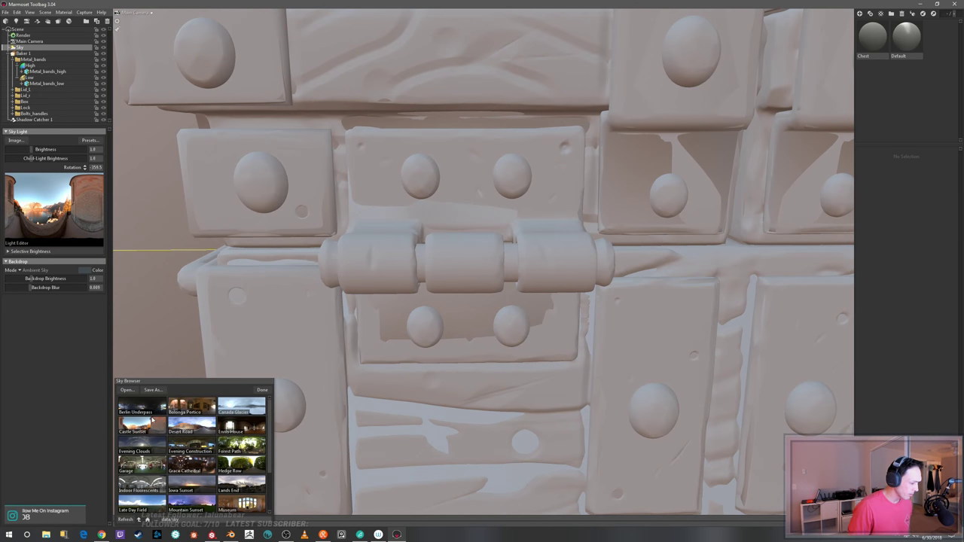
left_click(151, 409)
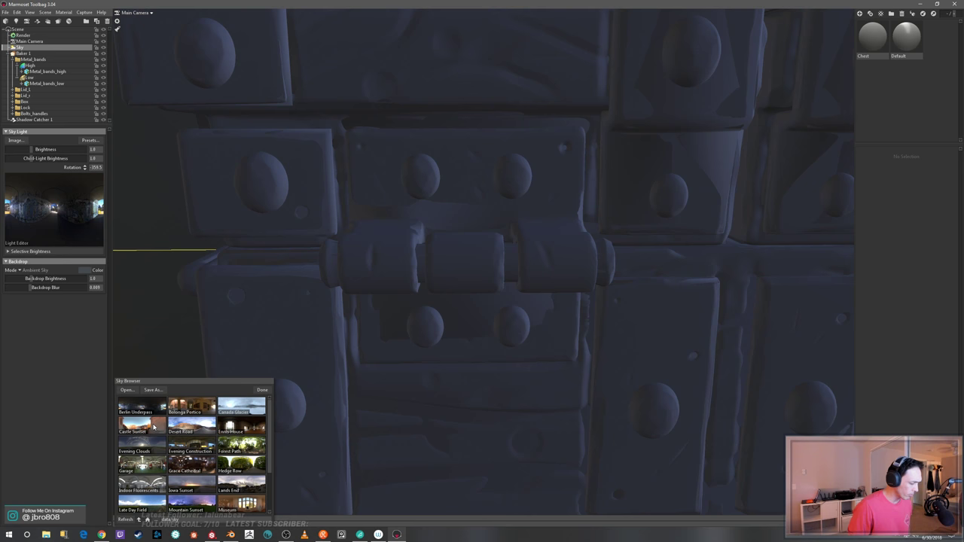
left_click(193, 444)
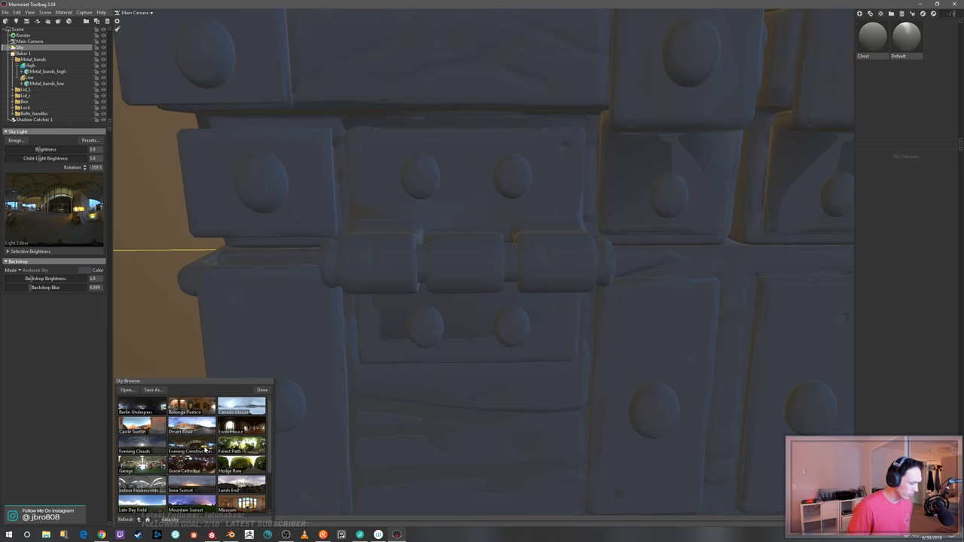
left_click(204, 469)
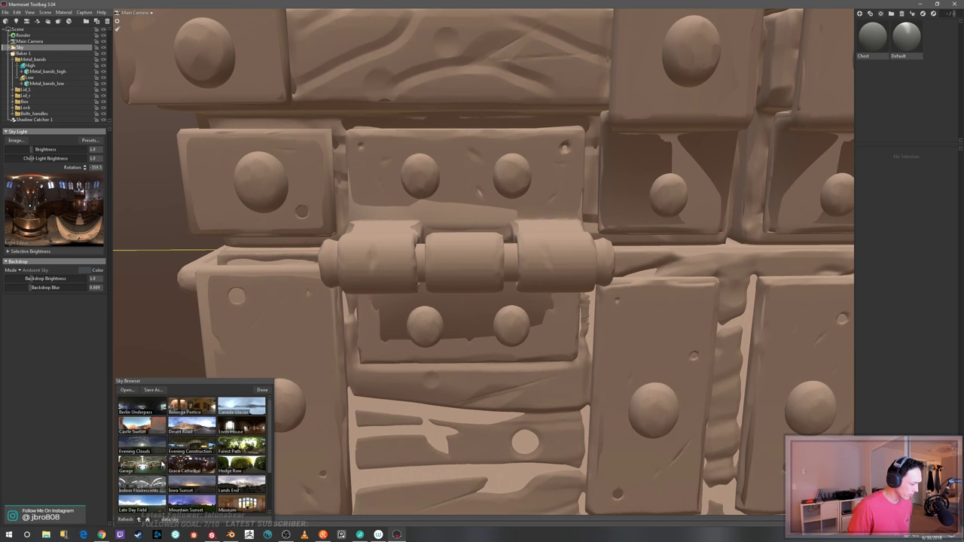
left_click(242, 484)
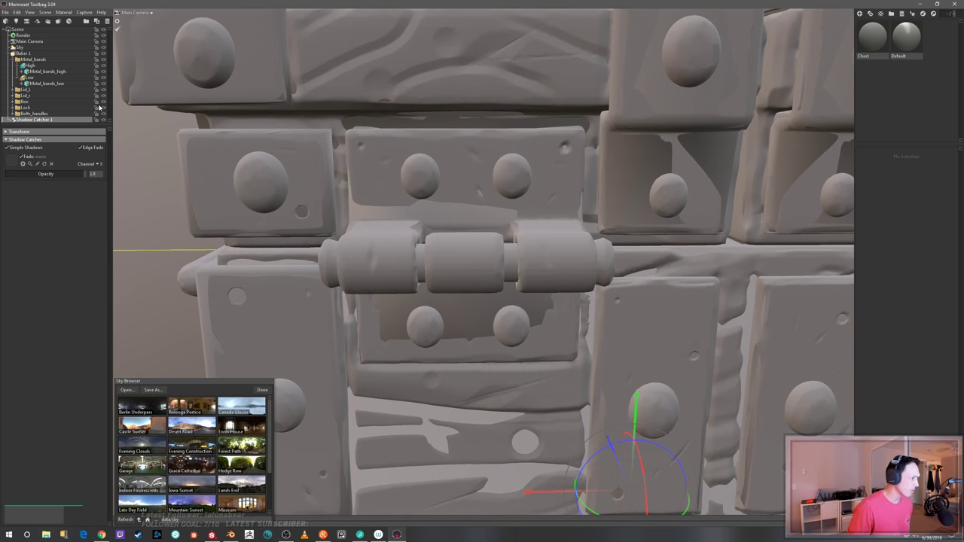
left_click(40, 77)
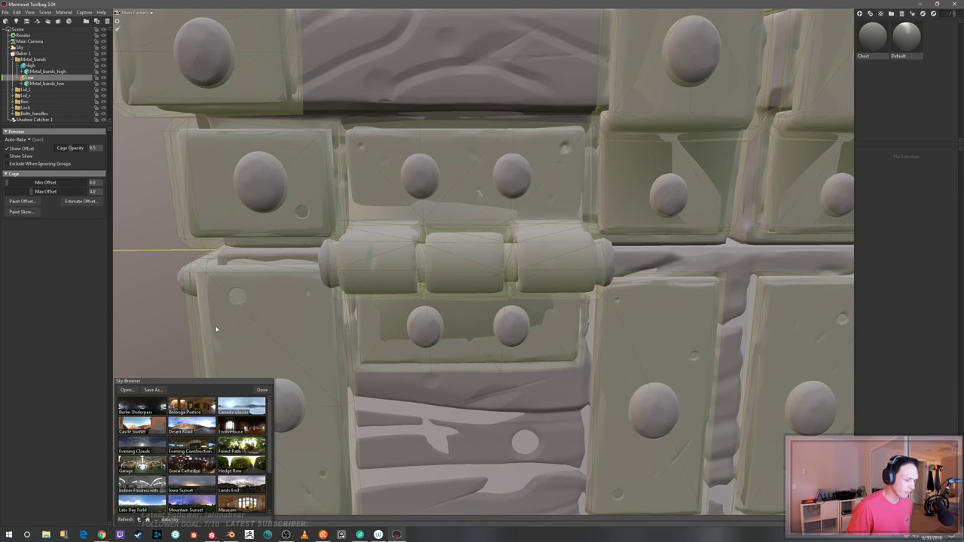
Close the Sky Browser, zoom in on the hinge, and raise the low-poly cage Max Offset above 0.
left_click(262, 390)
left_click_drag(170, 371, 172, 358)
mouse_move(446, 240)
left_mouse_down()
mouse_move(438, 247)
mouse_move(465, 260)
left_mouse_up()
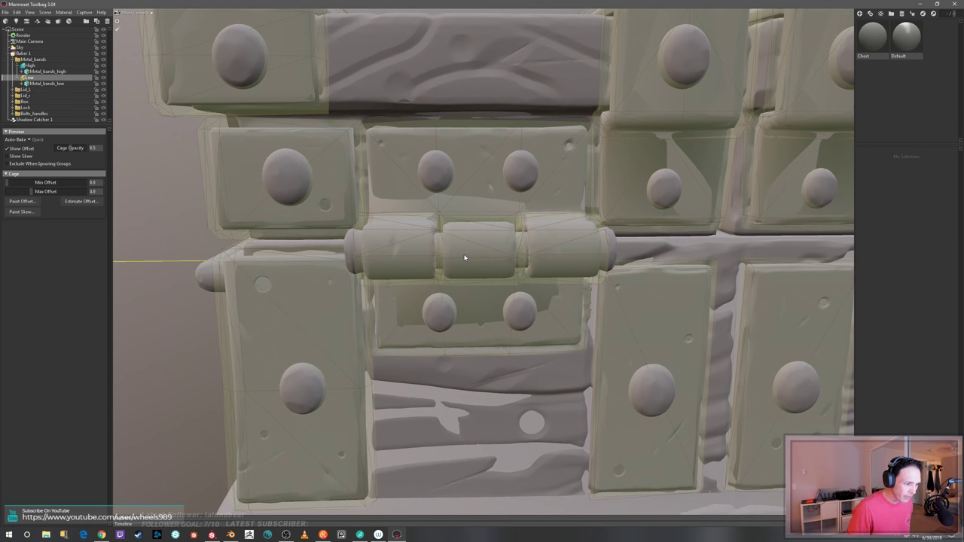
scroll(463, 256, "up", 2)
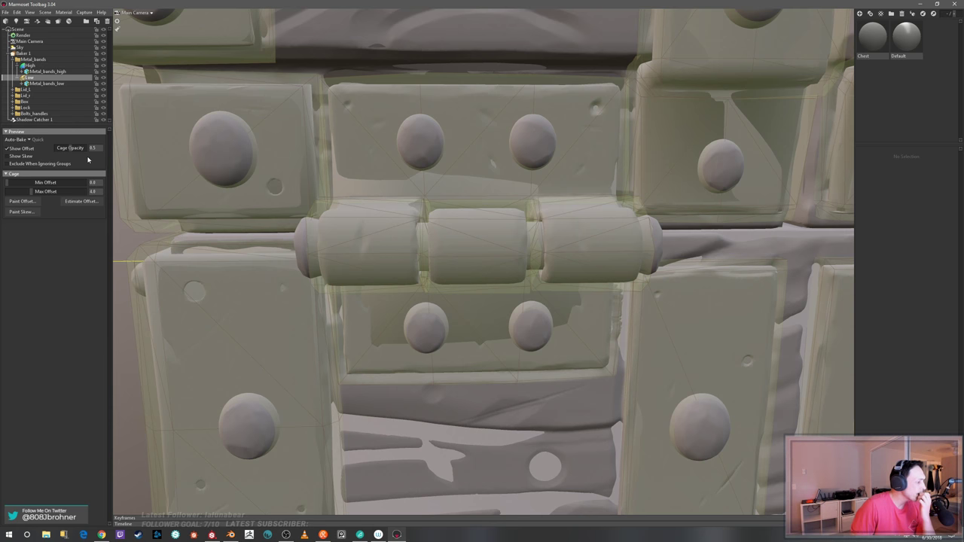
mouse_move(45, 191)
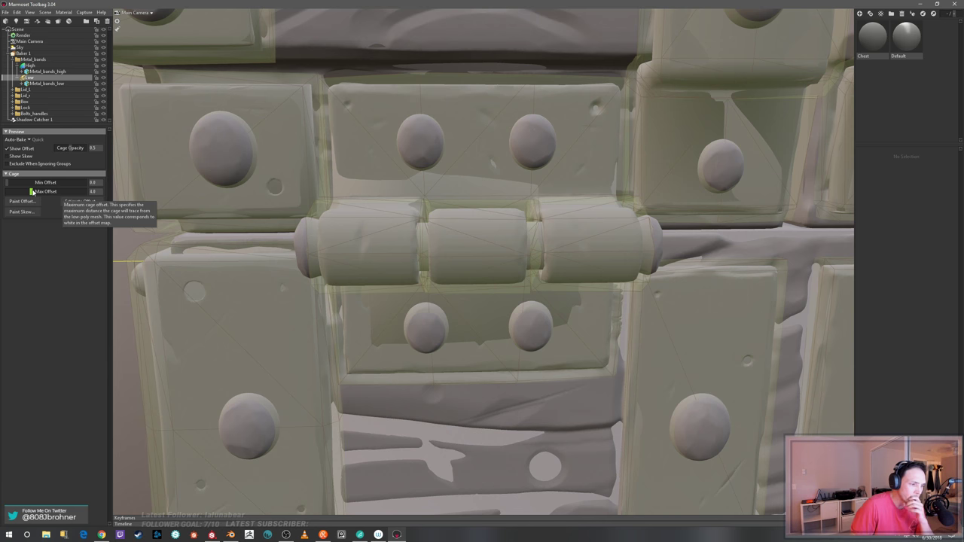
left_click_drag(31, 192, 27, 191)
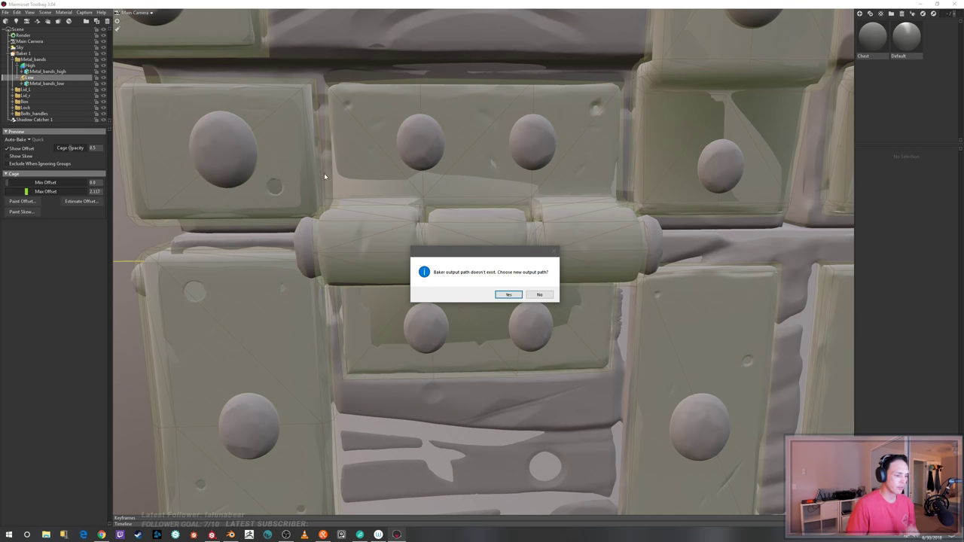
Accept a new output path and save the bake file into StylizedStorageChest > Chest_MarmoBakes.
left_click(509, 294)
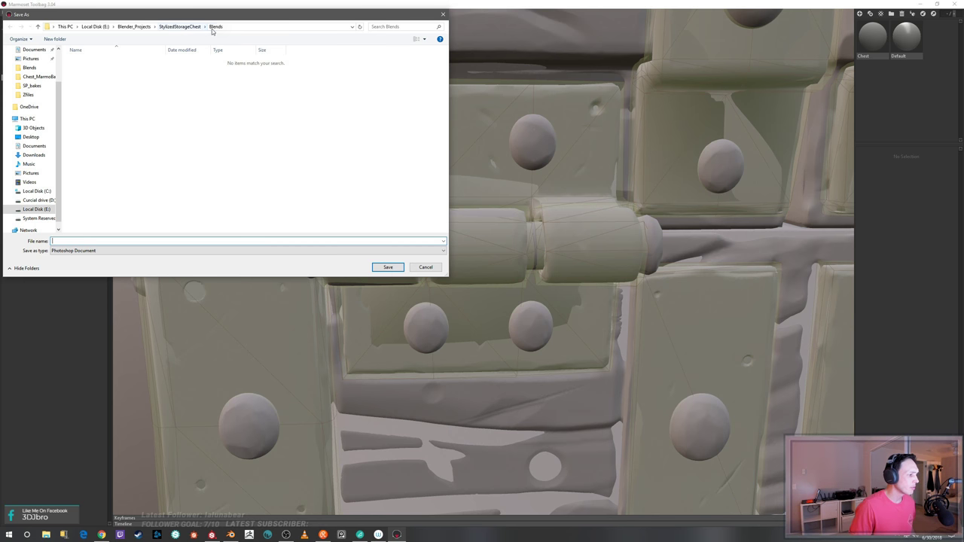
left_click(179, 26)
left_click(119, 70)
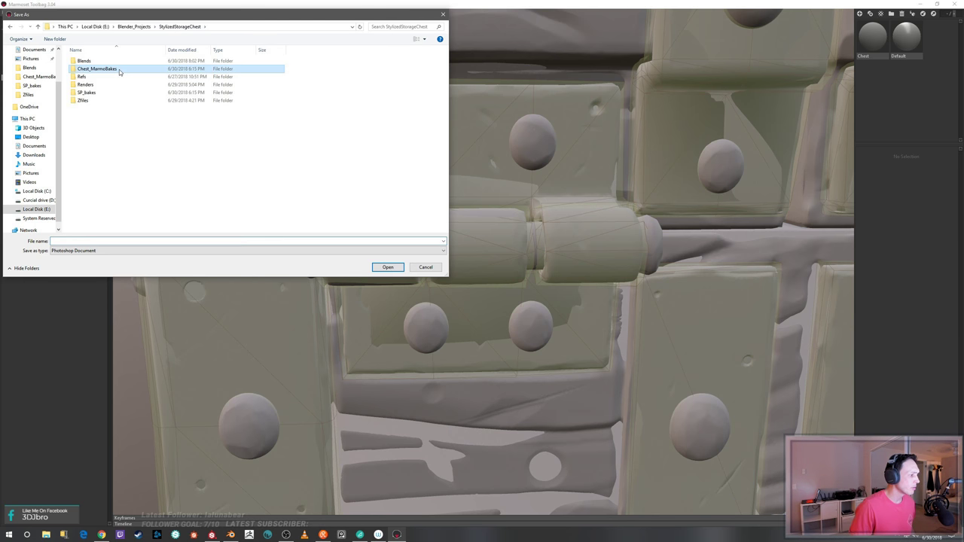
left_click(387, 267)
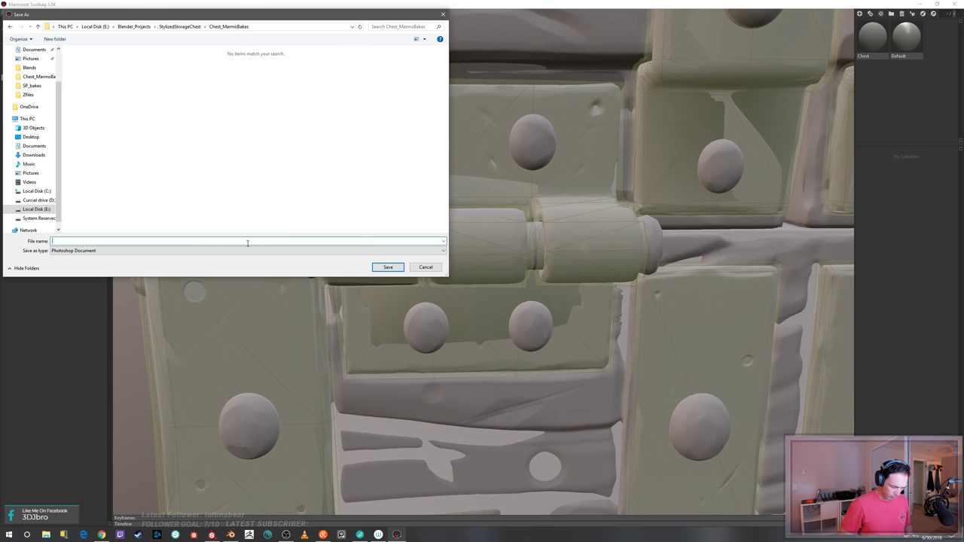
type("est")
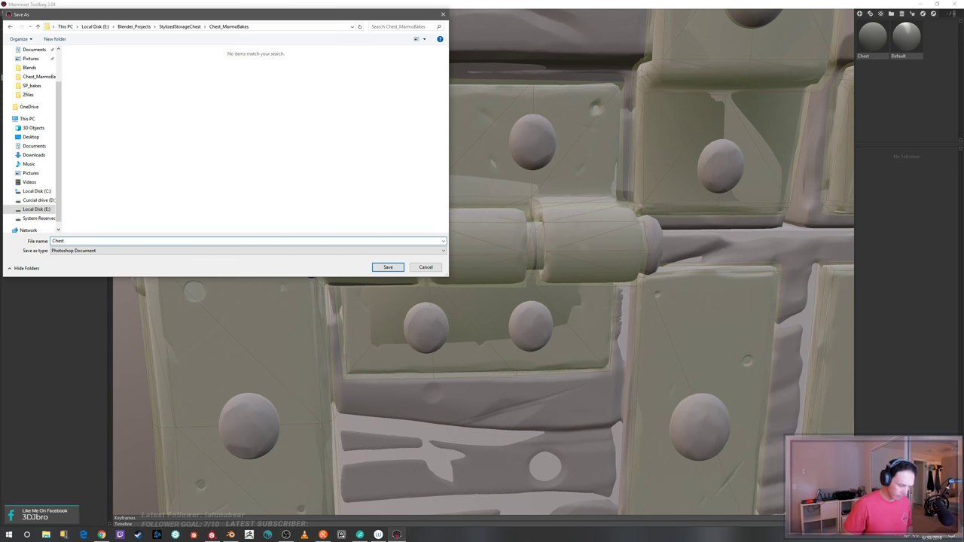
type("_bakes")
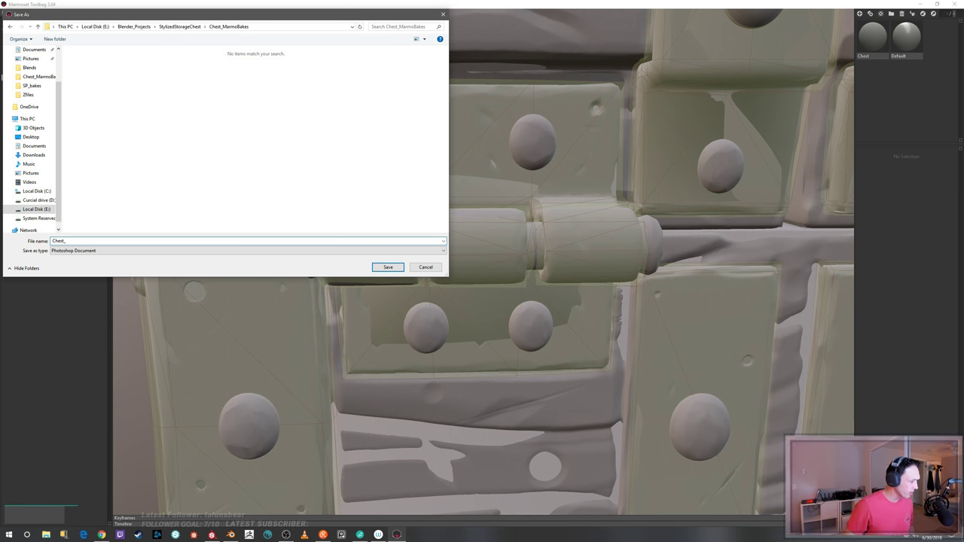
left_click(386, 268)
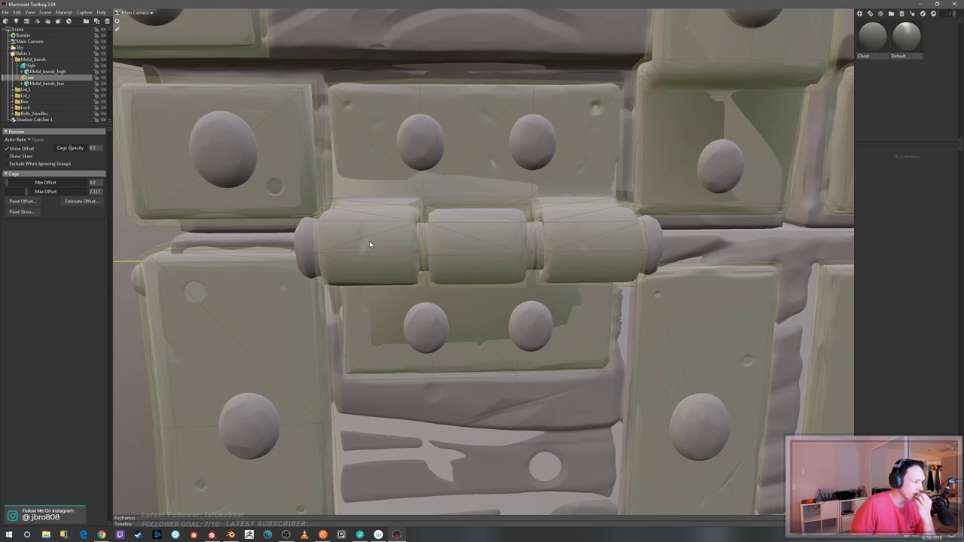
Hide the Lid, Box, Lock and Bolts_handles meshes, then frame the metal bands and their cage.
mouse_move(69, 147)
left_mouse_down()
mouse_move(83, 147)
mouse_move(69, 148)
left_mouse_up()
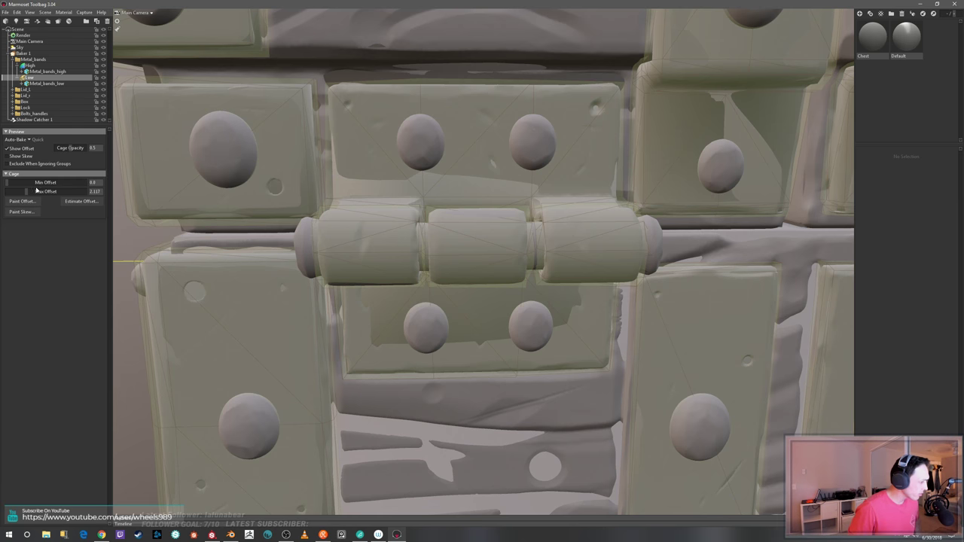
left_click(102, 96)
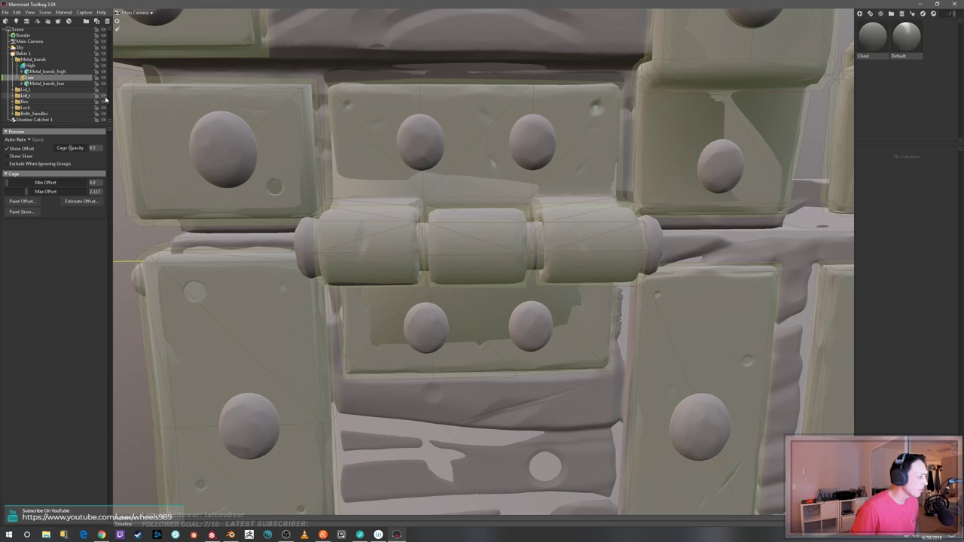
left_click(104, 96)
left_click(104, 102)
left_click(104, 108)
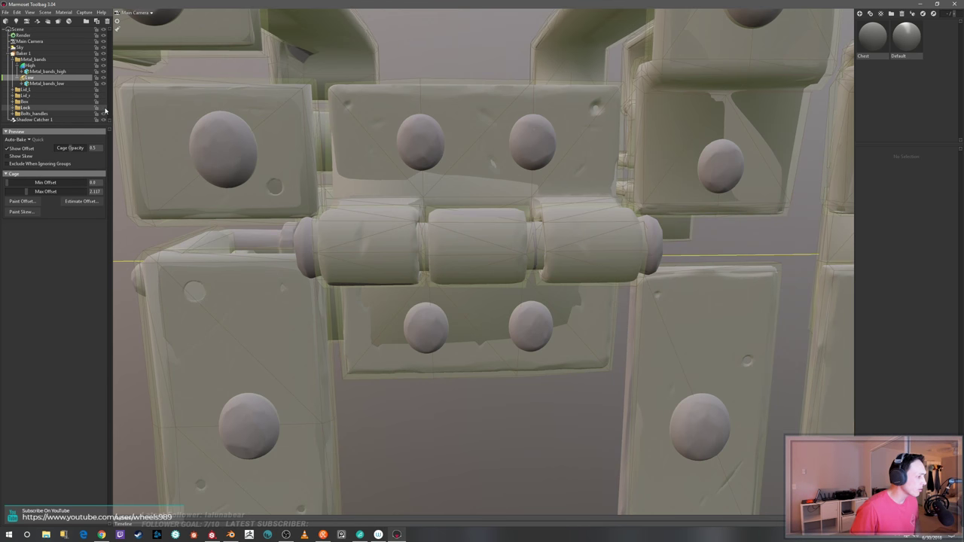
left_click(104, 113)
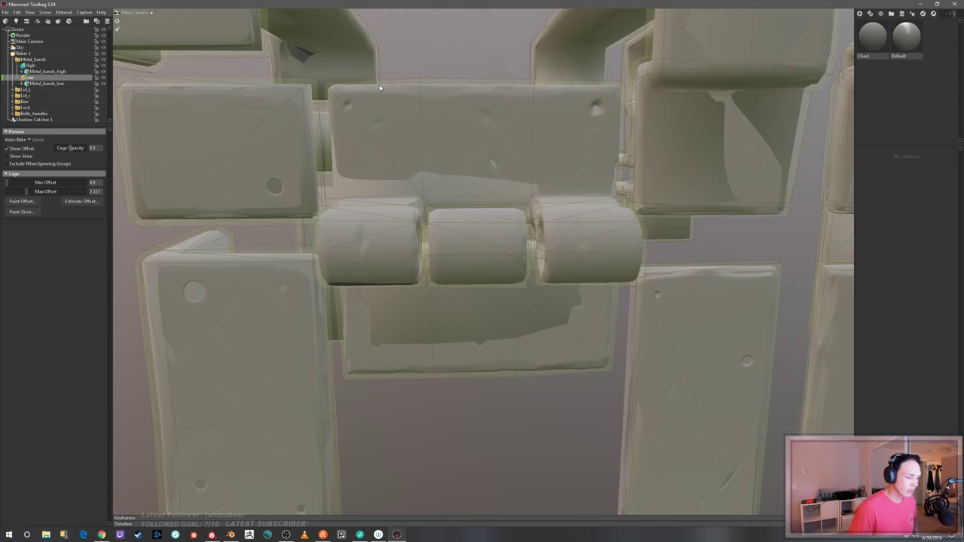
scroll(454, 52, "down", 3)
mouse_move(454, 52)
left_mouse_down()
mouse_move(472, 109)
mouse_move(485, 90)
mouse_move(492, 95)
mouse_move(488, 85)
left_mouse_up()
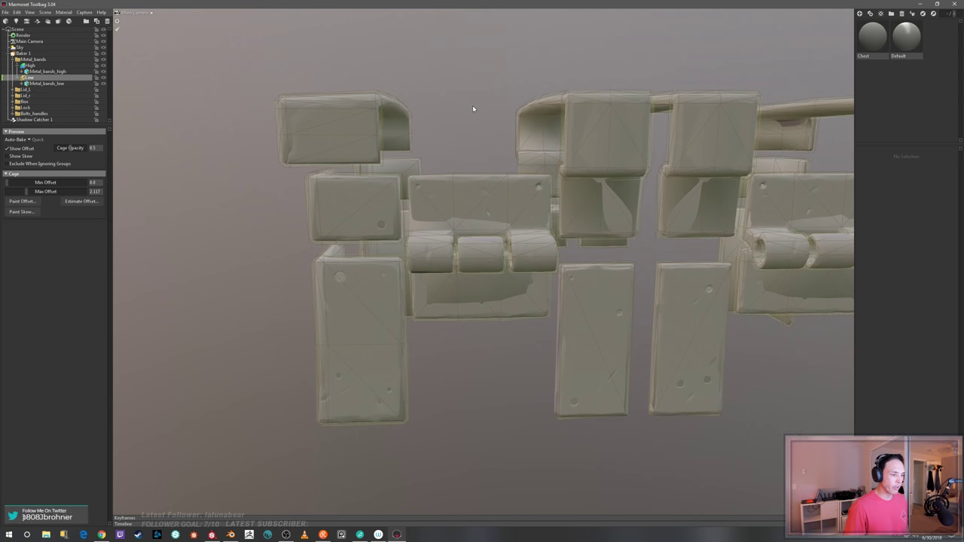
scroll(473, 109, "up", 2)
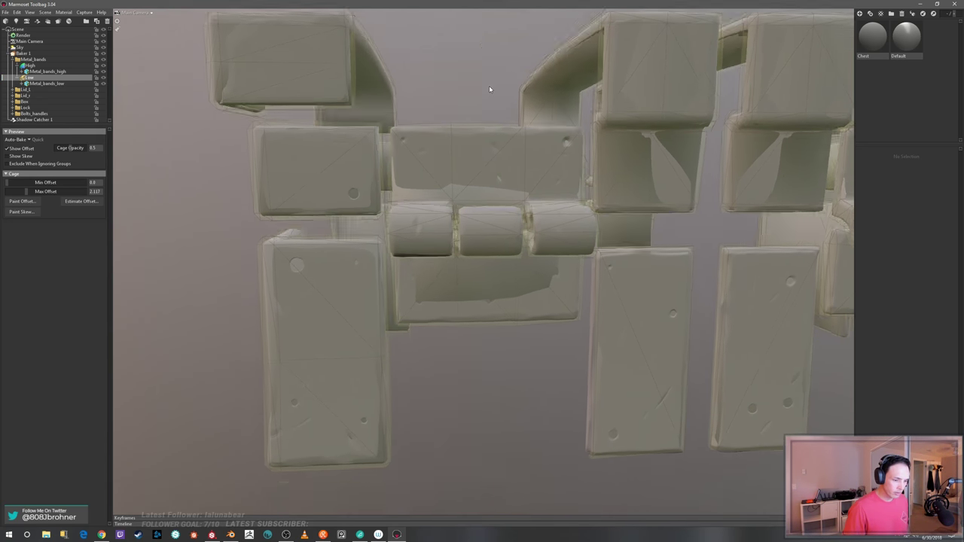
scroll(618, 303, "up", 1)
scroll(632, 409, "up", 2)
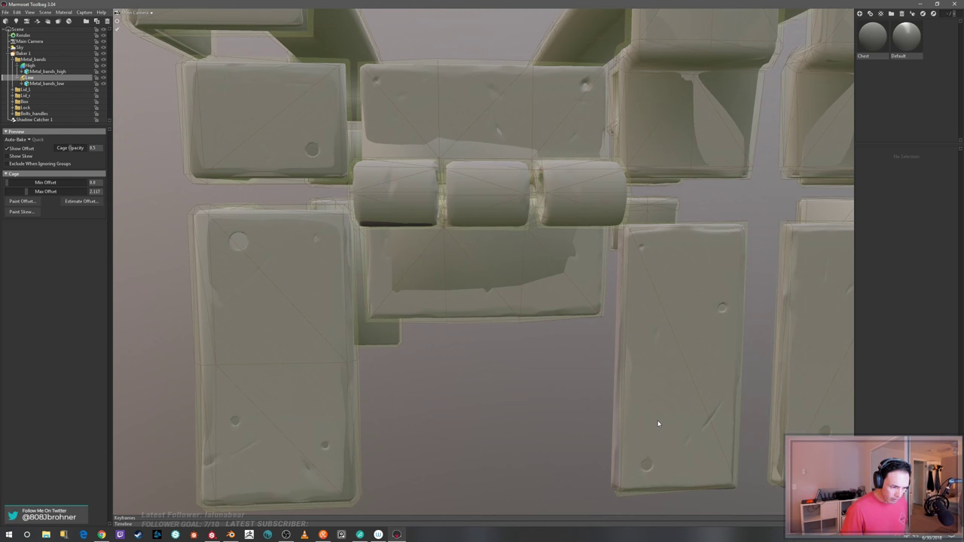
Lower the cage Max Offset to 4.878, tightening the cage around the hinge bands.
mouse_move(657, 422)
left_mouse_down()
mouse_move(639, 396)
mouse_move(656, 400)
left_mouse_up()
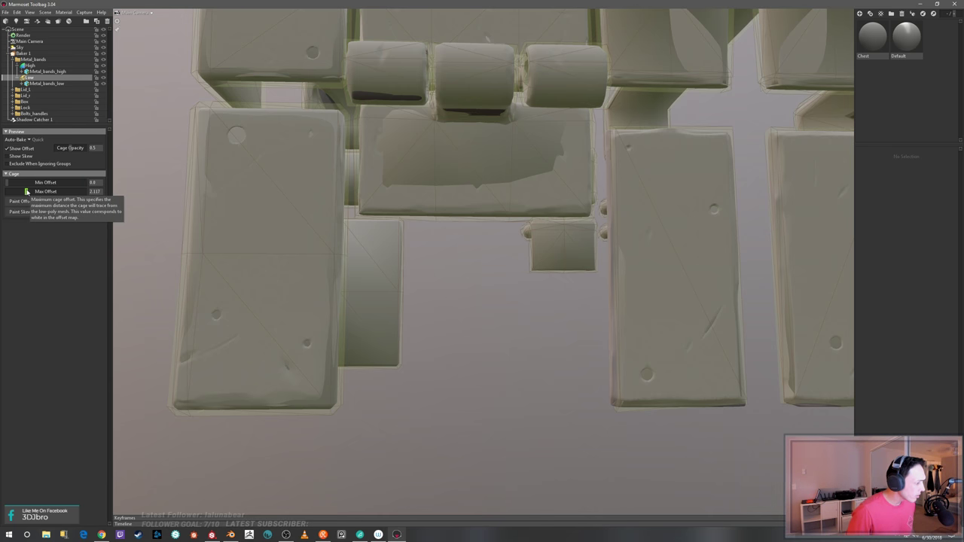
left_click_drag(26, 192, 32, 191)
left_click_drag(32, 192, 30, 191)
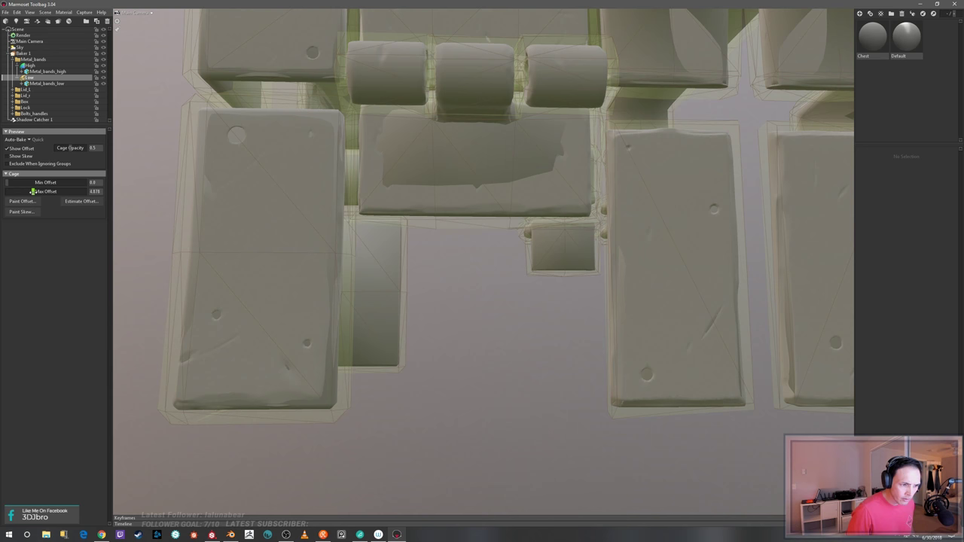
left_click_drag(436, 228, 489, 285)
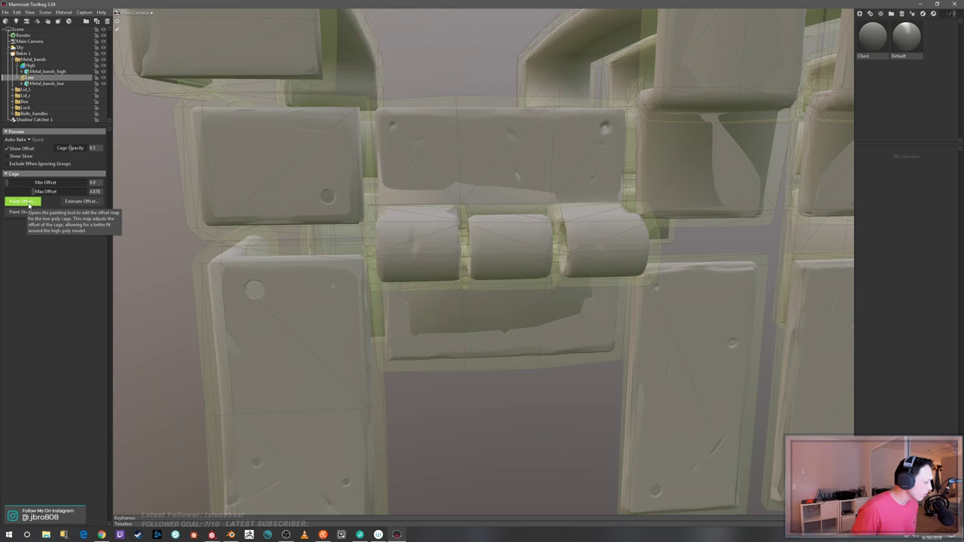
Open Paint Offset, place the Bake Offset panel beside the model, and set its size to 1024 x 1024.
left_click(22, 201)
mouse_move(103, 299)
left_mouse_down()
mouse_move(763, 190)
mouse_move(755, 202)
left_mouse_up()
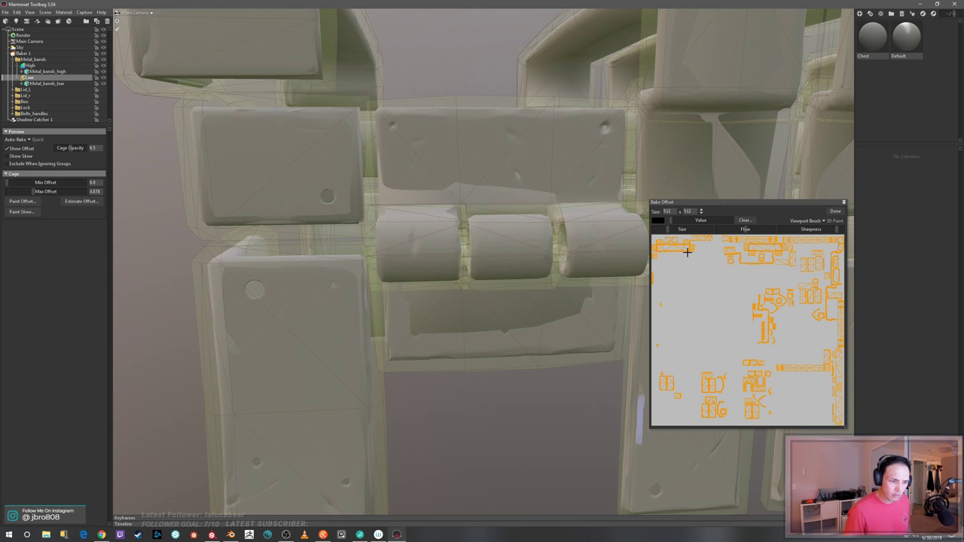
left_click(701, 211)
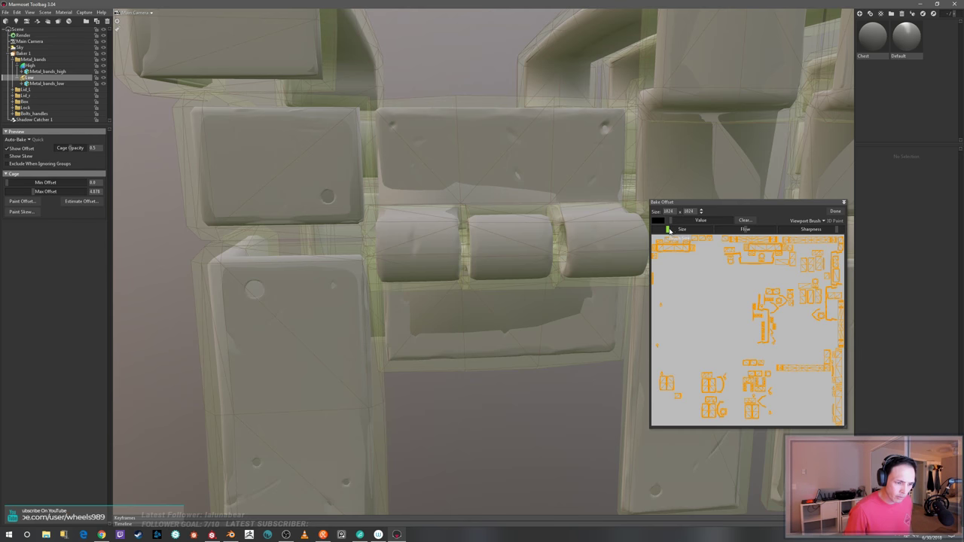
scroll(671, 311, "up", 1)
scroll(671, 311, "up", 1)
scroll(662, 308, "up", 2)
middle_click_drag(666, 286, 692, 314)
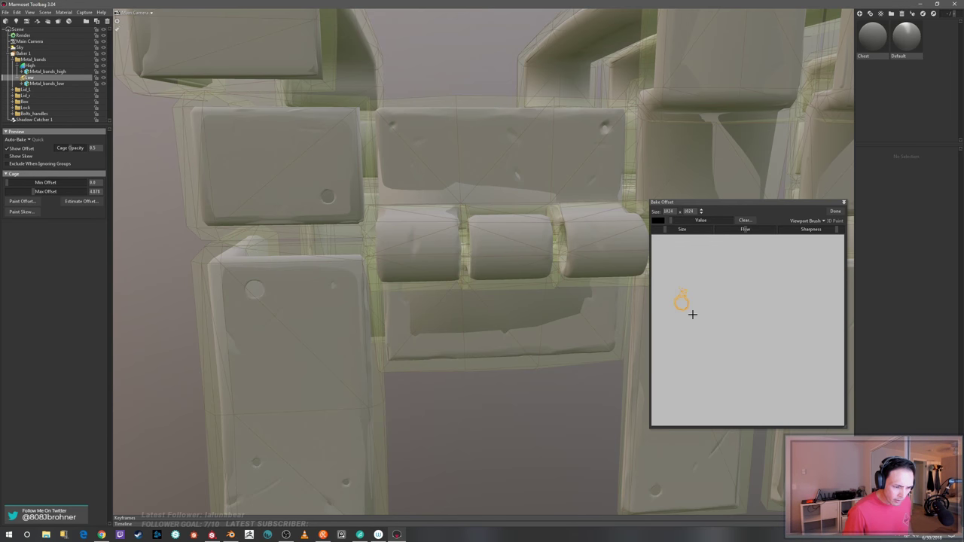
Paint solid black offset around the hinge ring UVs, undoing the first test dab.
scroll(690, 339, "up", 1)
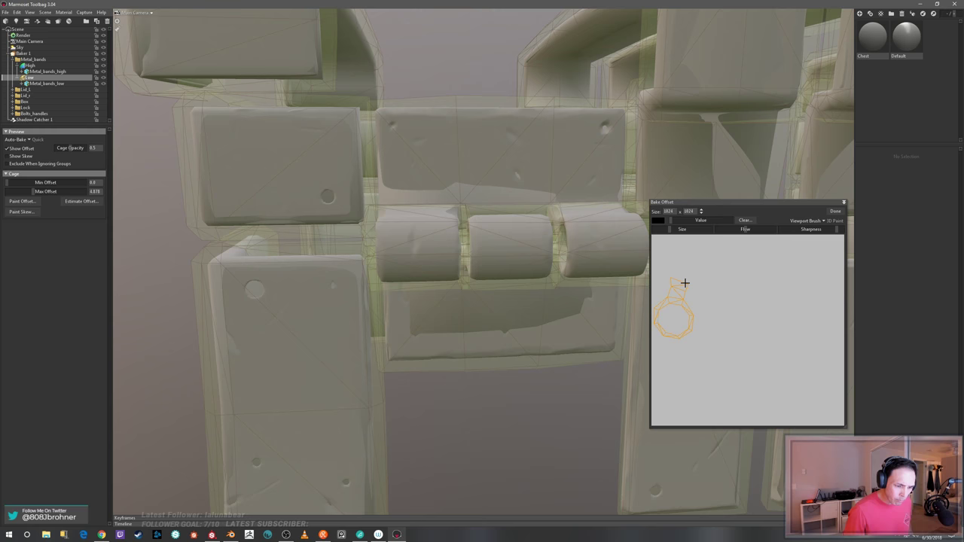
left_click_drag(685, 283, 686, 290)
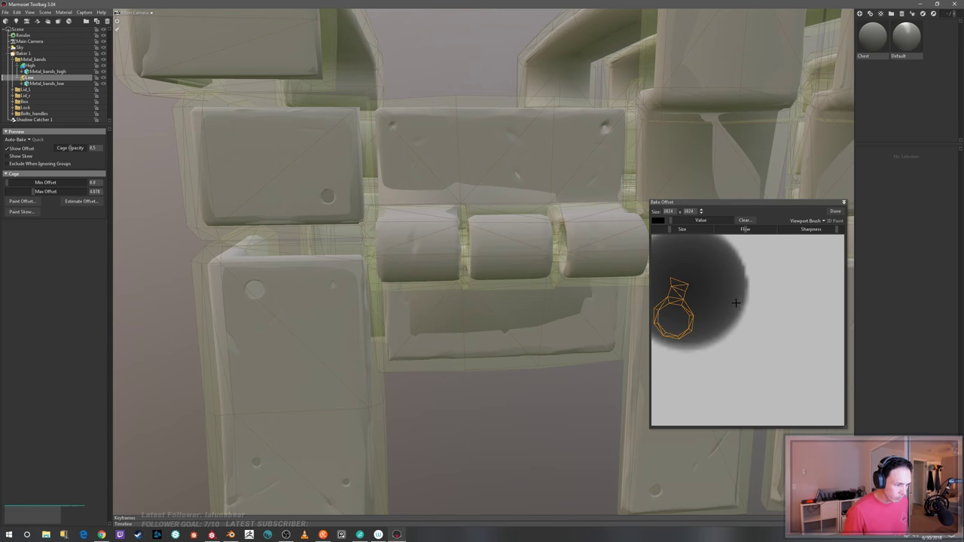
key("ctrl+z")
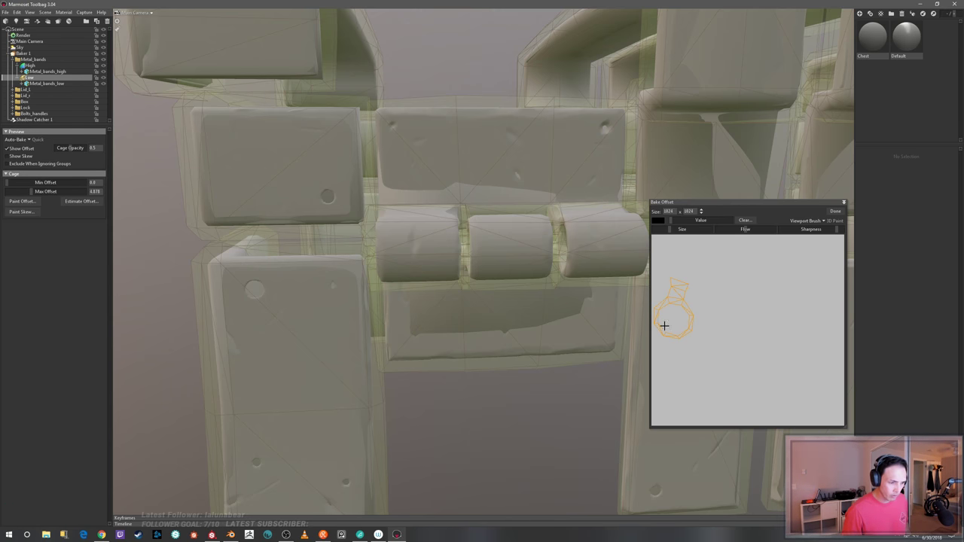
scroll(570, 383, "down", 5)
middle_click_drag(570, 383, 494, 383)
left_click_drag(493, 383, 396, 383)
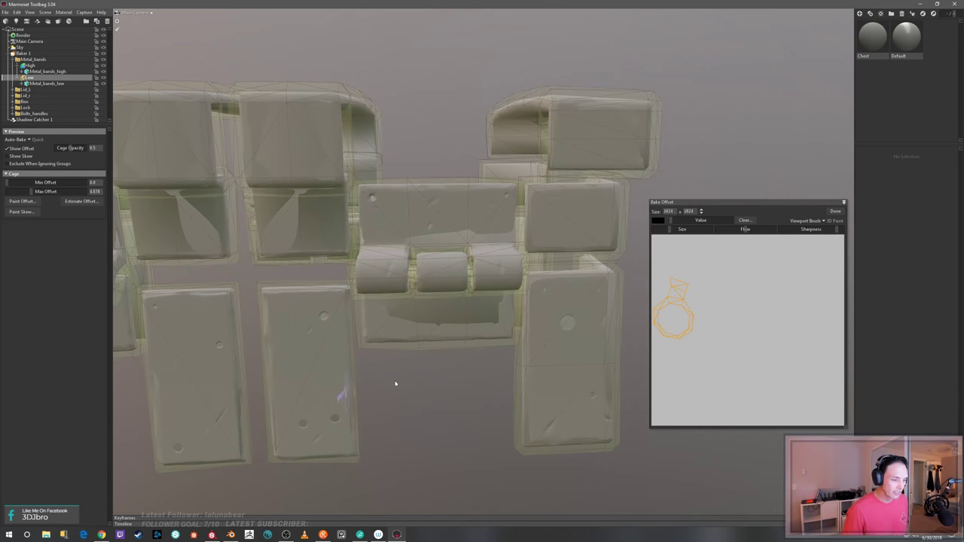
left_click(683, 287)
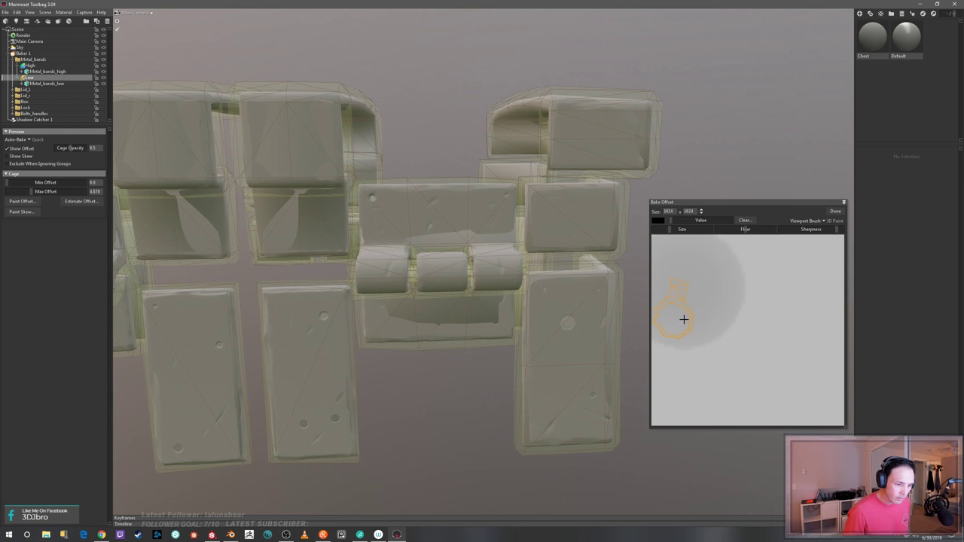
left_click(703, 321)
left_click_drag(679, 311, 683, 308)
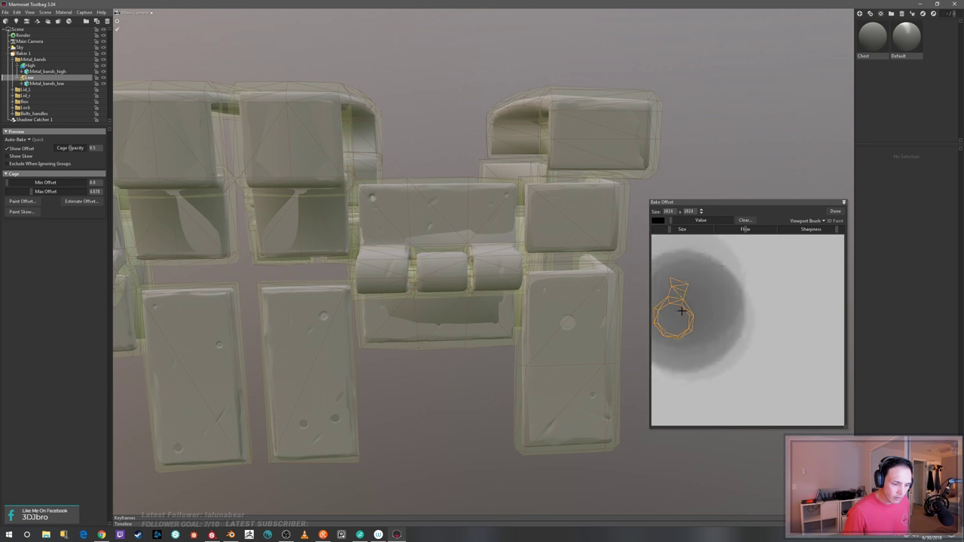
Orbit to inspect the hinge cage and shrink the paint brush.
mouse_move(473, 375)
left_mouse_down()
mouse_move(585, 355)
mouse_move(221, 413)
mouse_move(348, 398)
mouse_move(334, 409)
mouse_move(376, 395)
left_mouse_up()
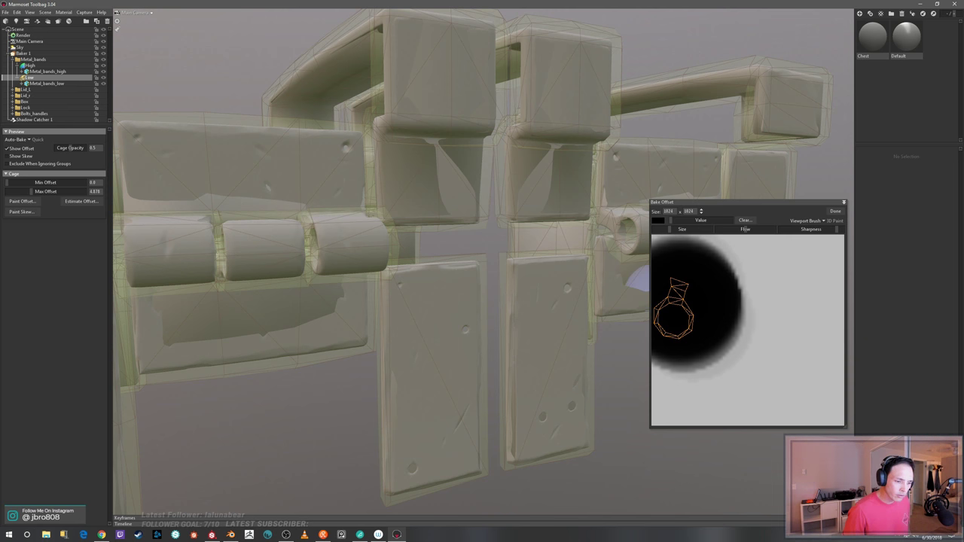
left_click_drag(514, 331, 514, 369)
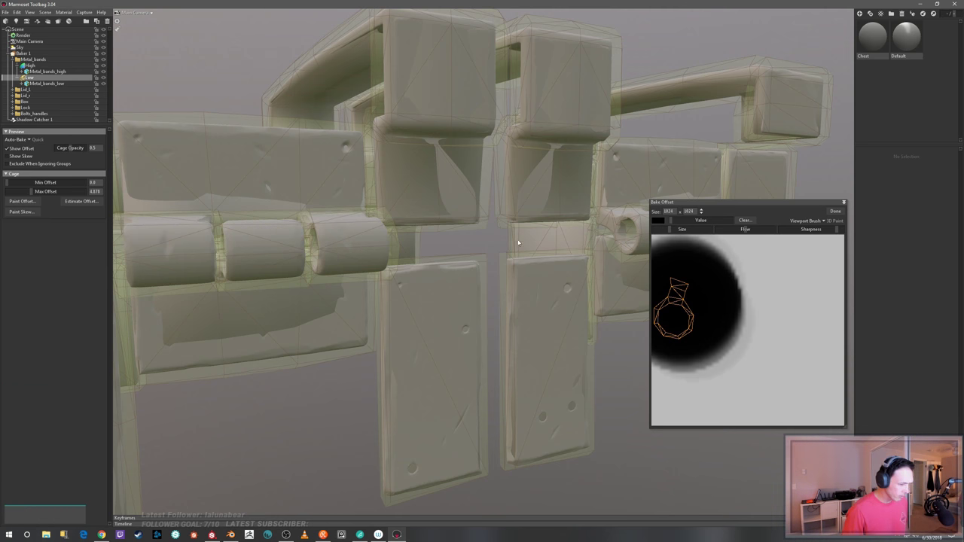
mouse_move(618, 349)
left_mouse_down()
mouse_move(423, 379)
mouse_move(457, 365)
left_mouse_up()
scroll(452, 365, "up", 3)
scroll(447, 368, "up", 3)
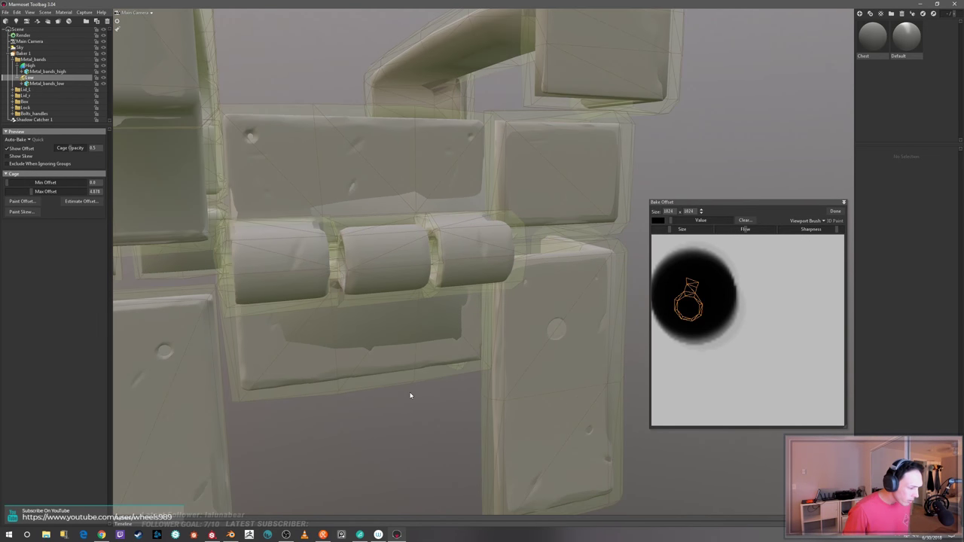
scroll(394, 400, "up", 2)
scroll(394, 399, "up", 2)
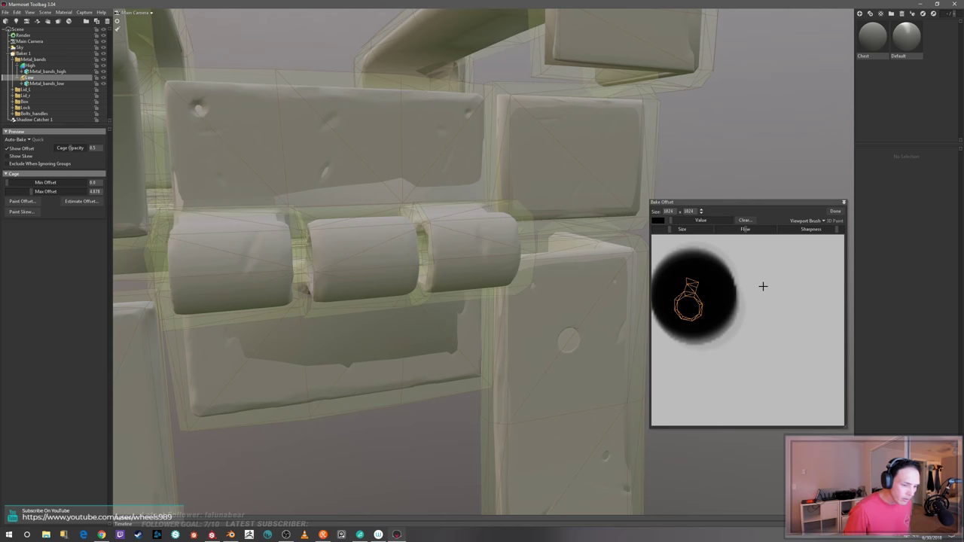
key("bracketleft")
key("bracketleft")
key("bracketleft")
key("bracketleft")
key("bracketleft")
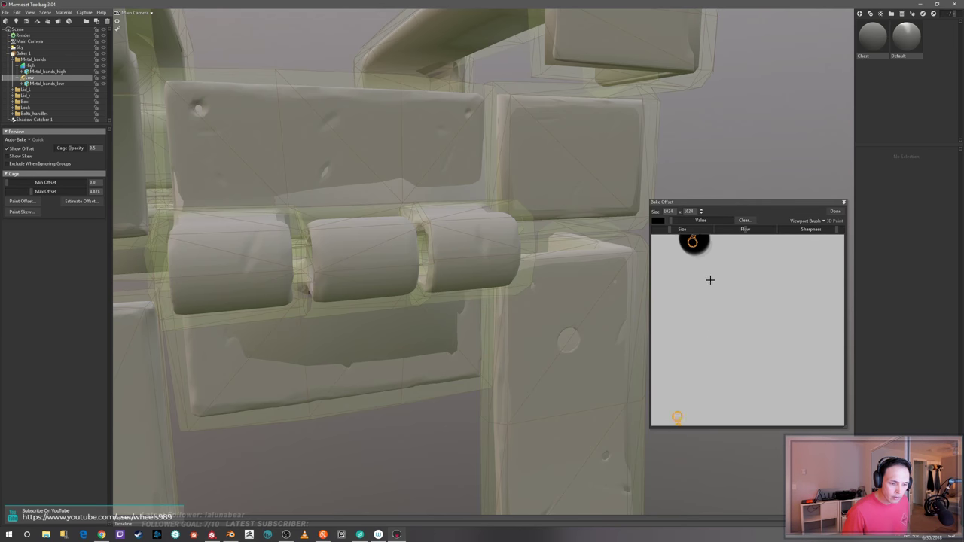
left_click(674, 221)
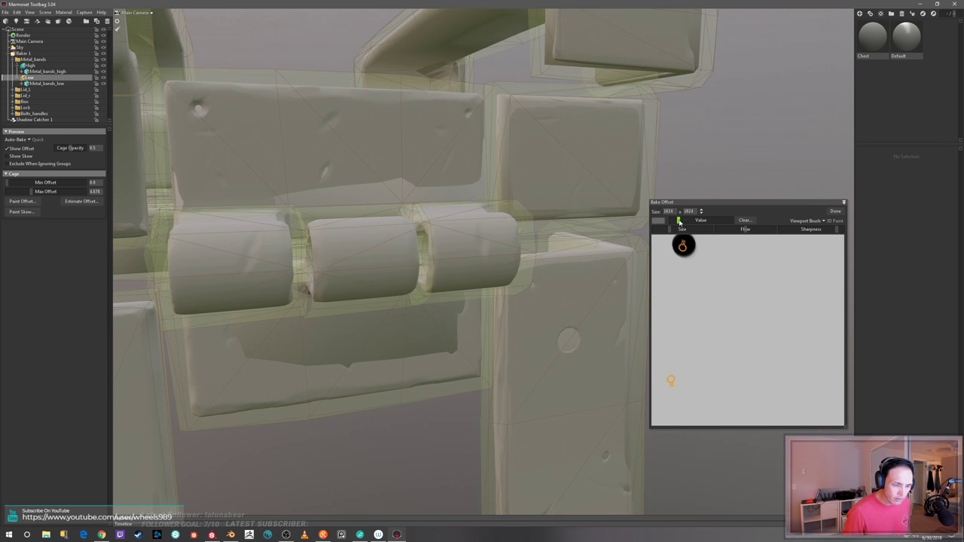
Set the paint value to light grey and brush test strokes onto the offset map.
mouse_move(678, 221)
left_mouse_down()
mouse_move(703, 225)
mouse_move(671, 220)
mouse_move(683, 221)
left_mouse_up()
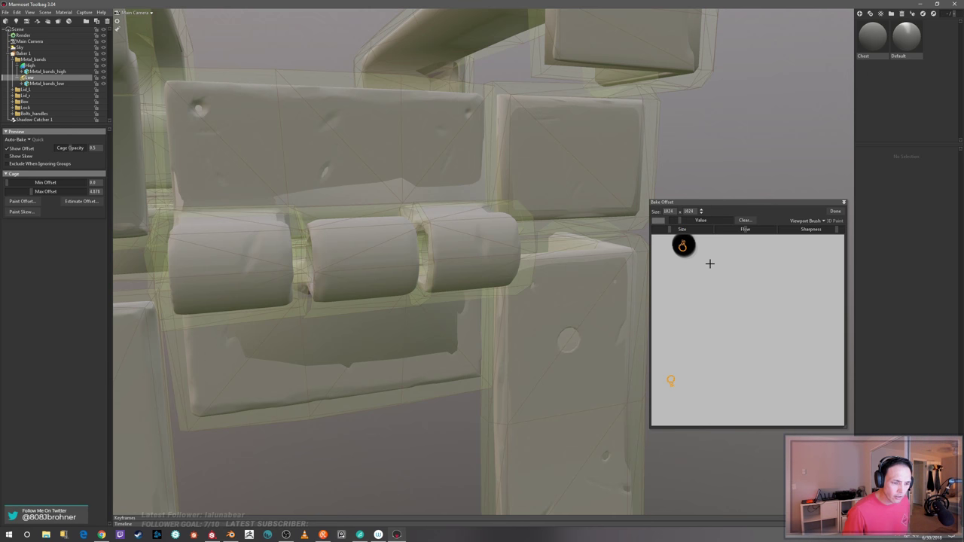
left_click_drag(682, 245, 682, 294)
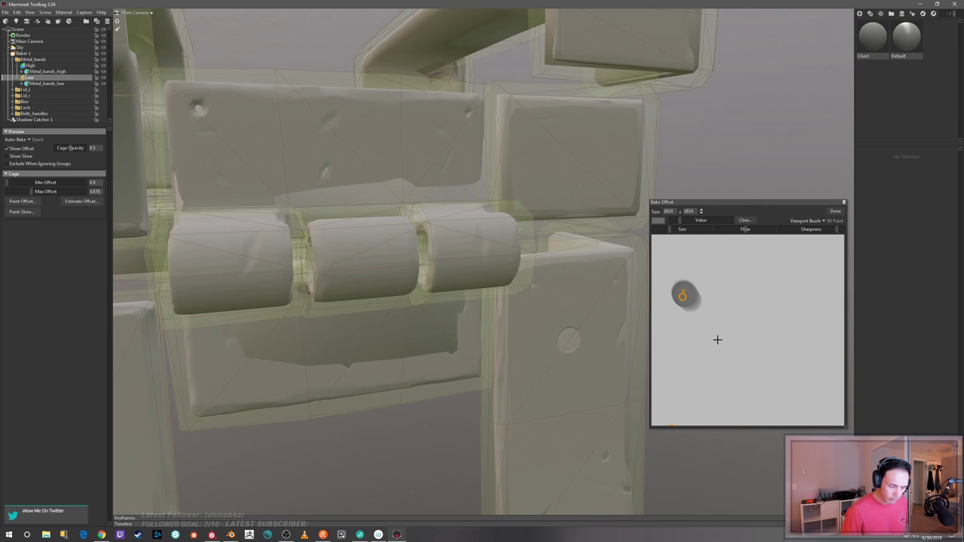
left_click_drag(723, 375, 729, 349)
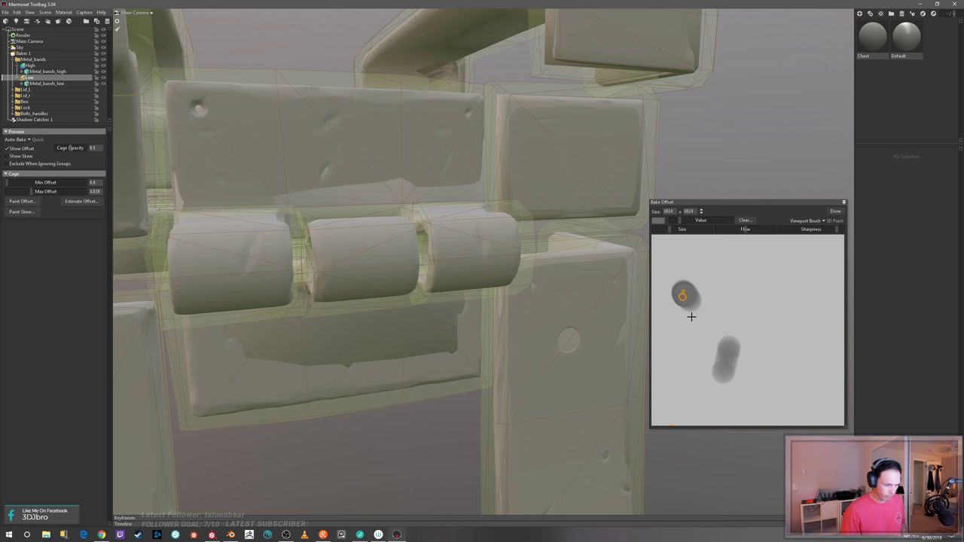
scroll(707, 342, "up", 1)
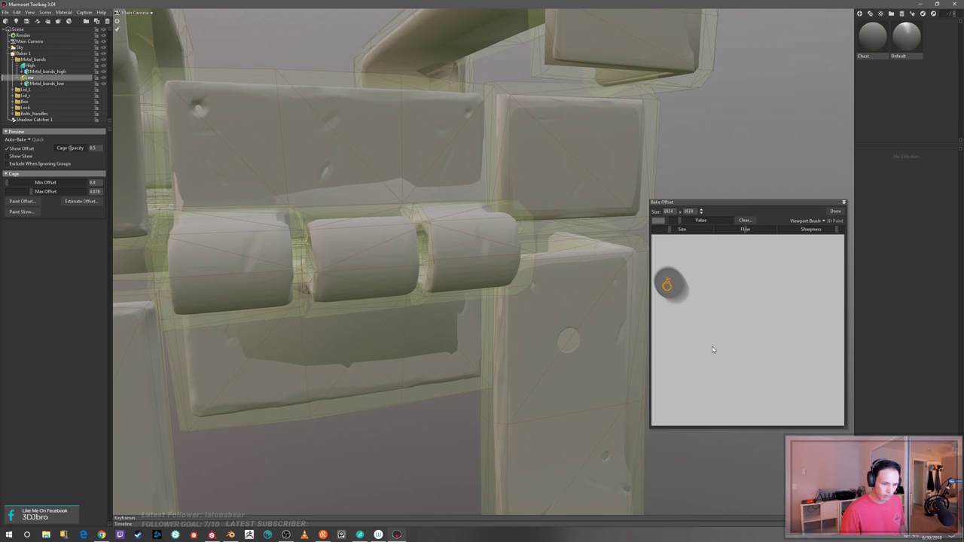
scroll(720, 351, "down", 1)
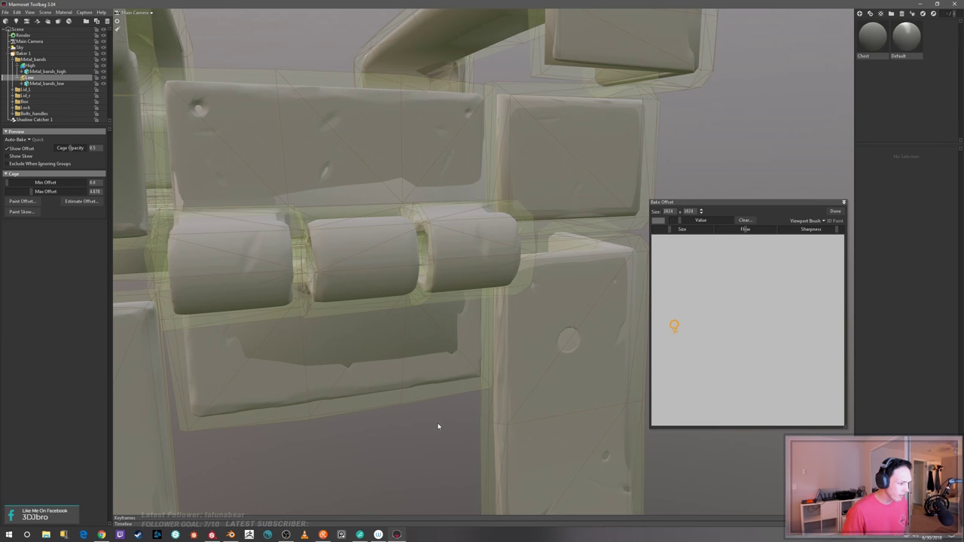
scroll(440, 425, "up", 1)
scroll(441, 426, "up", 1)
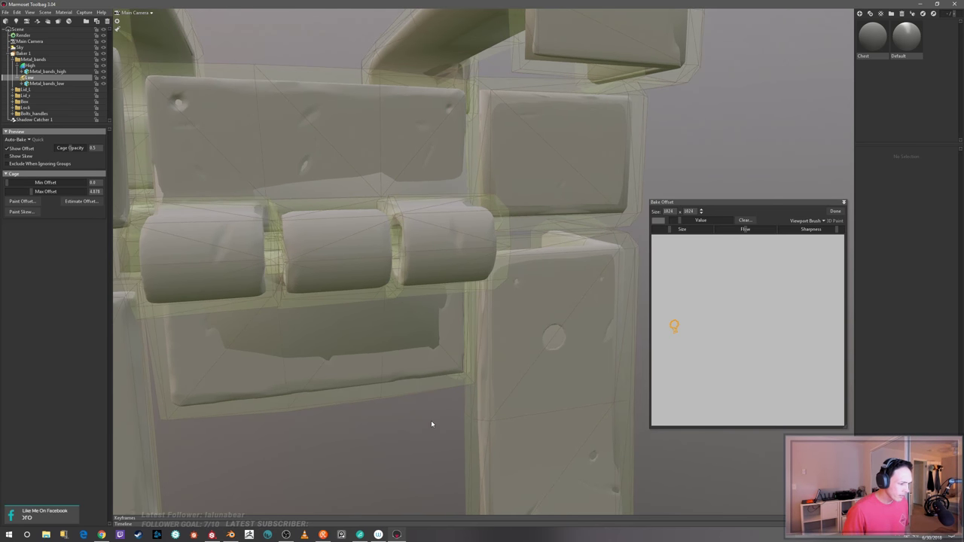
Paint dark grey dabs around the hinge ring on the offset map, undoing one stray dab.
left_click(674, 325)
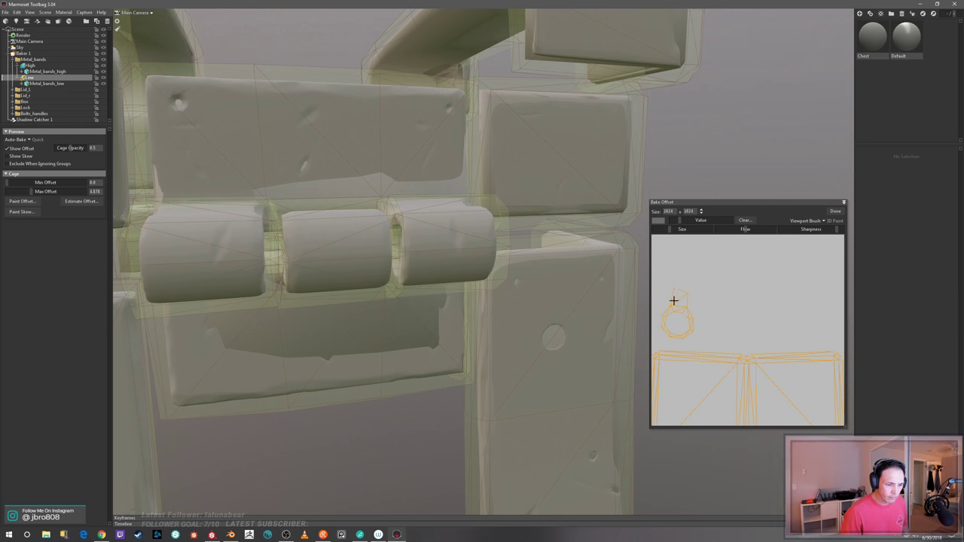
left_click_drag(673, 301, 677, 297)
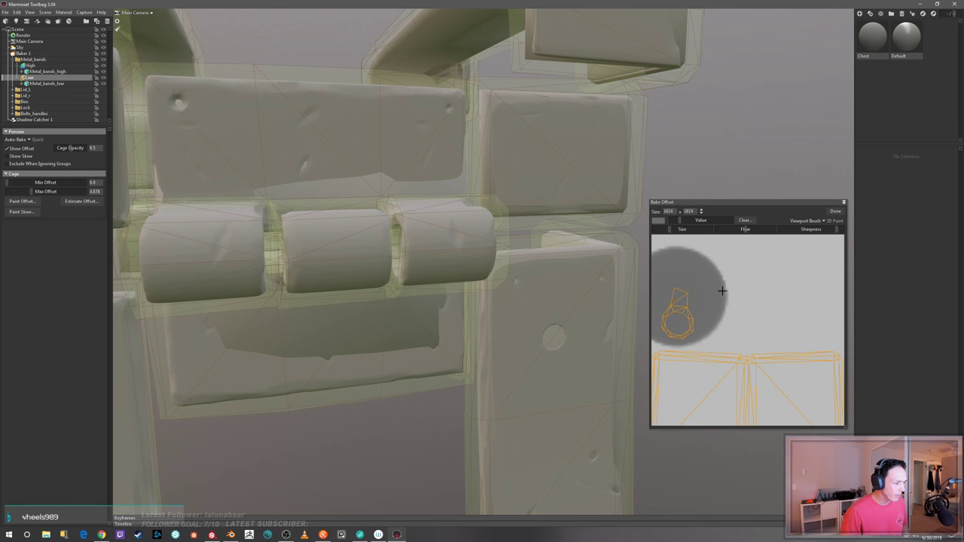
scroll(721, 290, "down", 2)
scroll(723, 288, "down", 2)
scroll(725, 290, "down", 2)
scroll(753, 316, "down", 1)
scroll(753, 343, "up", 1)
scroll(734, 346, "up", 1)
scroll(731, 348, "up", 1)
scroll(731, 345, "up", 2)
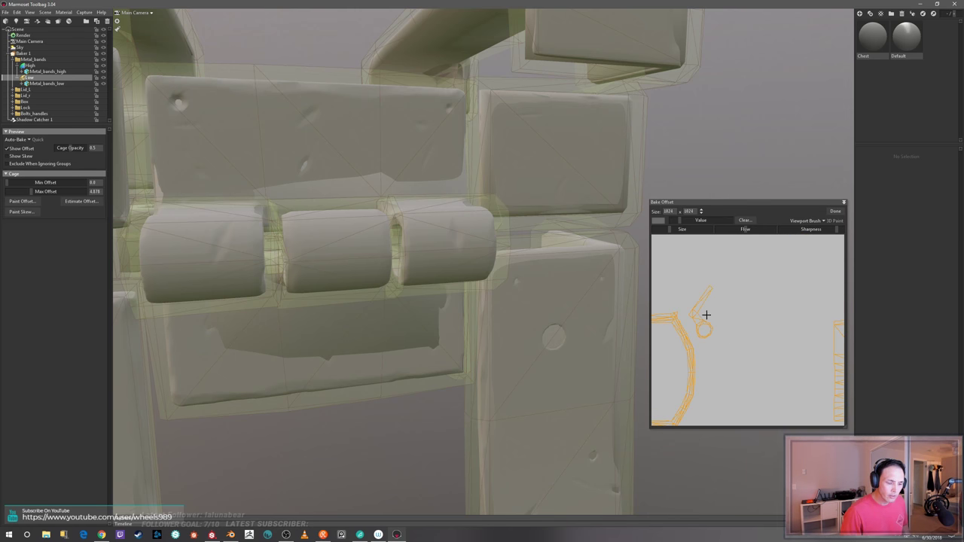
left_click(708, 334)
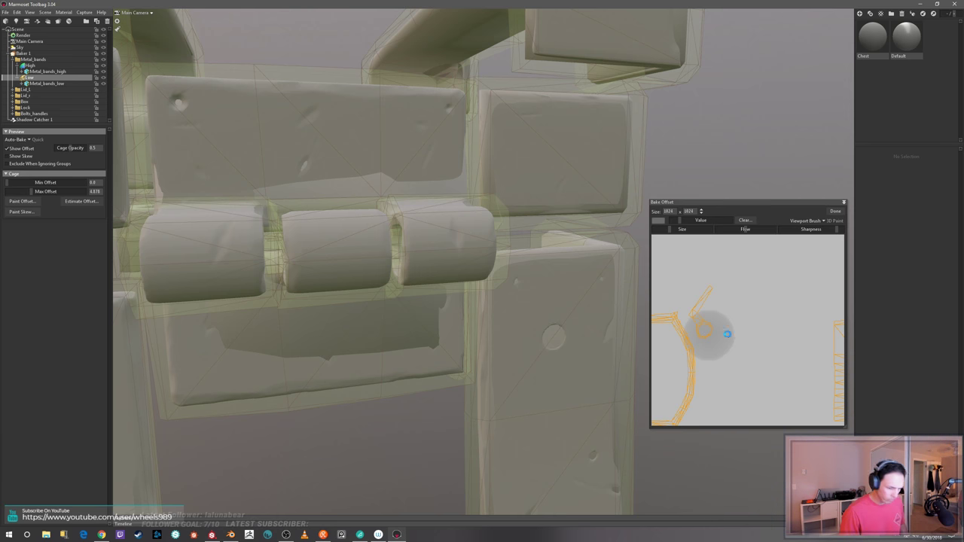
key("ctrl+z")
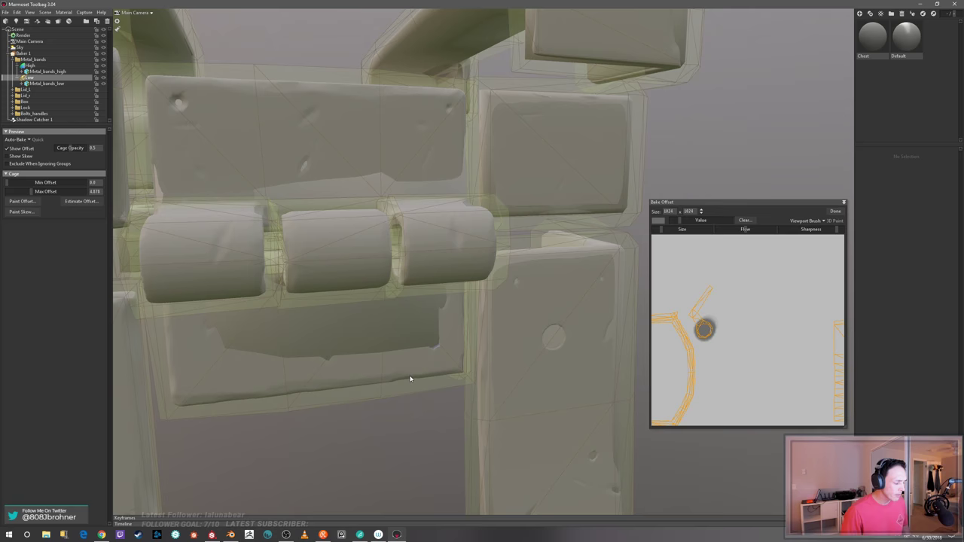
From a frontal hinge view, brush dark offset around the ring's UV island.
scroll(410, 379, "down", 3)
mouse_move(397, 415)
left_mouse_down()
mouse_move(378, 409)
mouse_move(428, 426)
left_mouse_up()
scroll(378, 408, "up", 2)
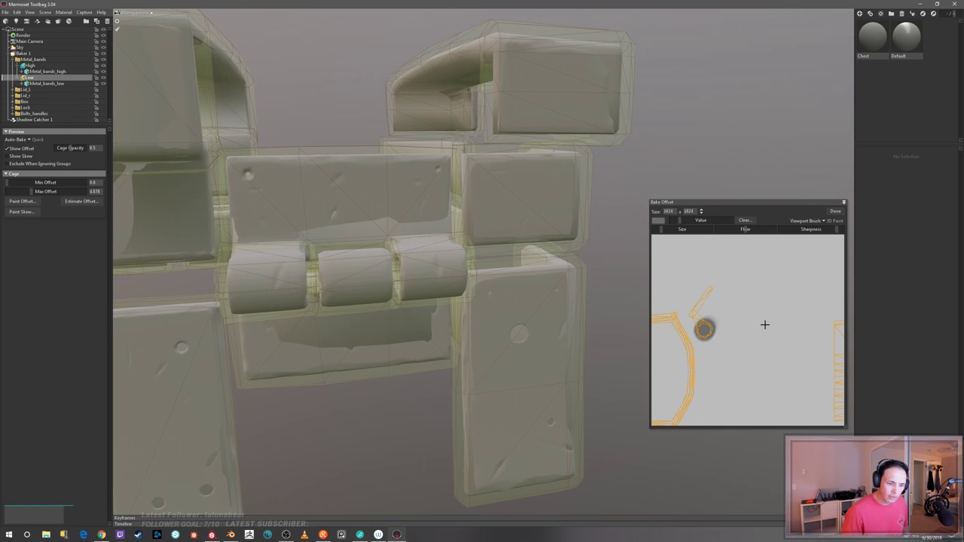
scroll(762, 325, "down", 2)
scroll(759, 328, "down", 2)
scroll(761, 339, "down", 2)
scroll(731, 286, "up", 2)
scroll(731, 370, "up", 2)
scroll(723, 371, "up", 2)
scroll(723, 370, "up", 2)
scroll(719, 367, "up", 2)
left_click_drag(700, 333, 698, 351)
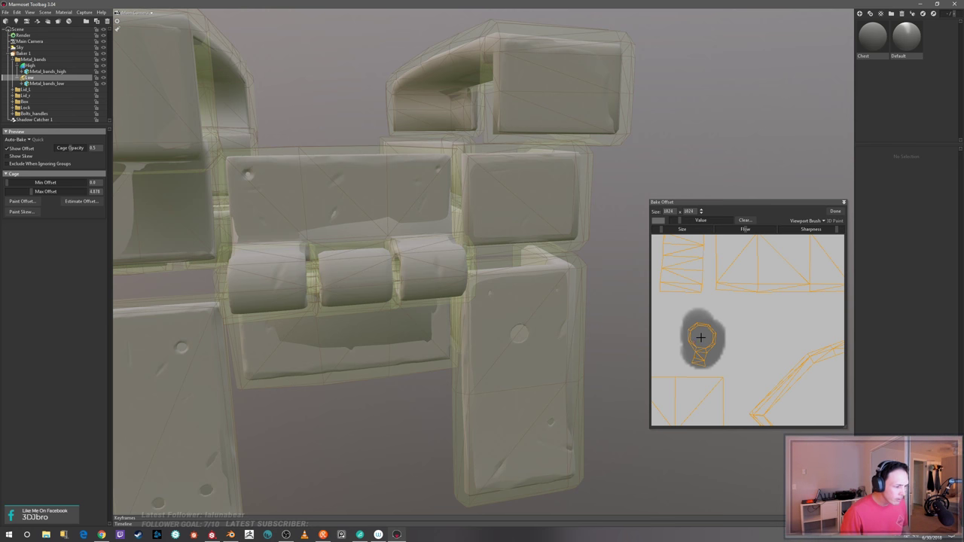
mouse_move(742, 318)
middle_mouse_down()
mouse_move(686, 301)
mouse_move(740, 306)
mouse_move(795, 288)
middle_mouse_up()
scroll(796, 288, "down", 2)
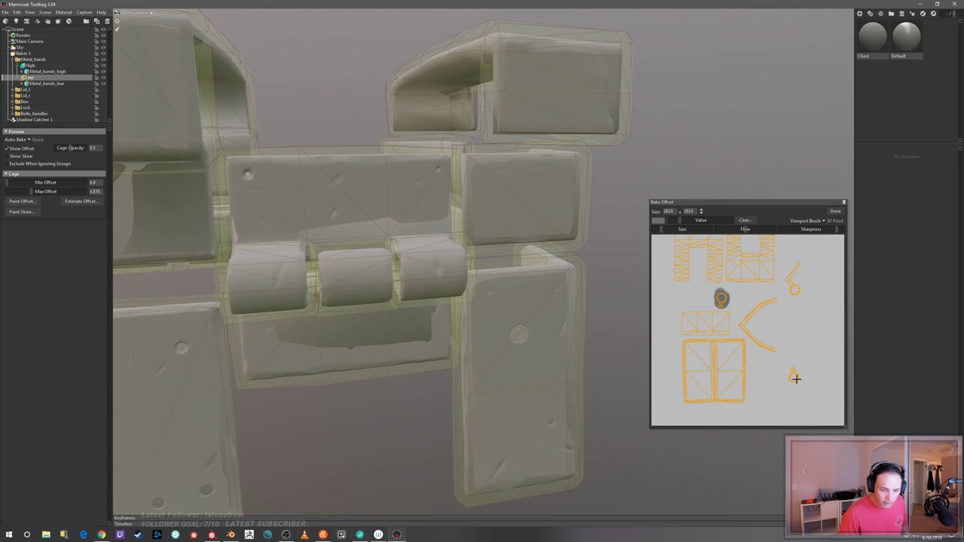
Paint dark offset around a second hinge ring island and center the next one.
left_click_drag(794, 374, 794, 377)
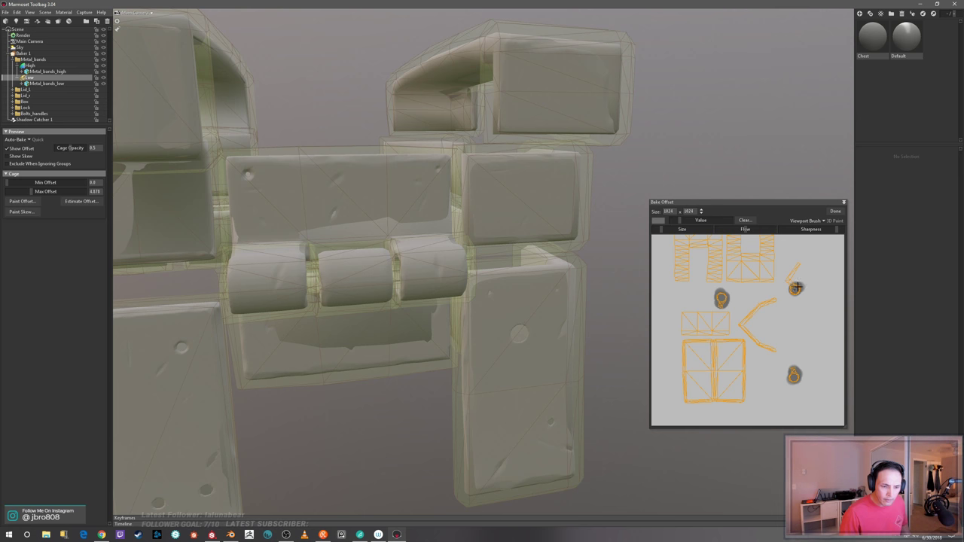
middle_click_drag(796, 287, 793, 338)
scroll(783, 334, "down", 1)
scroll(783, 334, "down", 1)
scroll(783, 334, "down", 1)
scroll(784, 334, "down", 1)
scroll(749, 325, "up", 5)
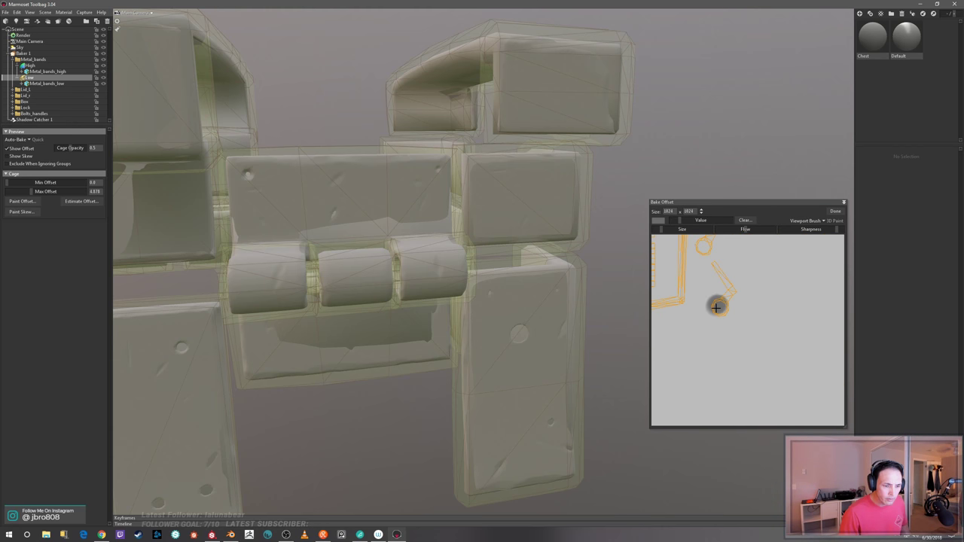
middle_click_drag(716, 306, 733, 390)
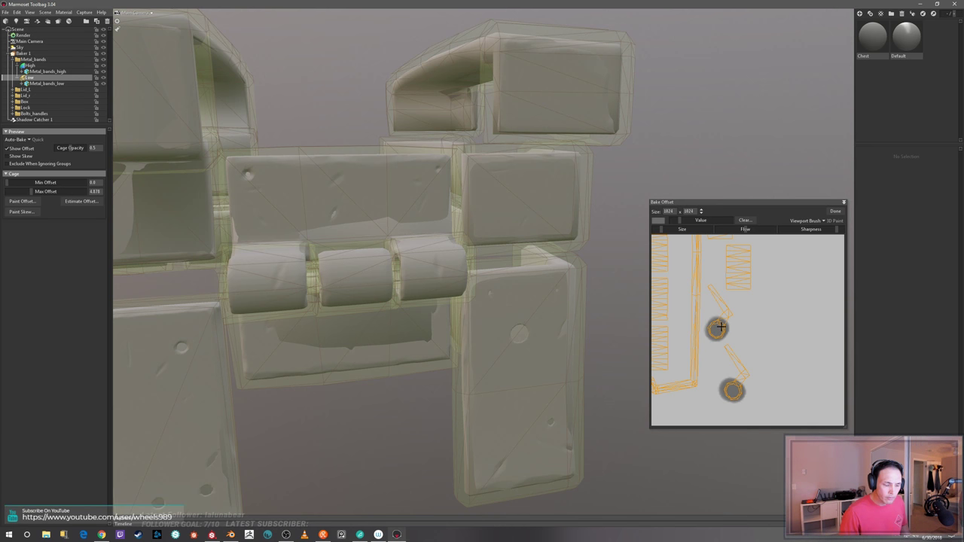
Paint dark offset around the ring island at the right edge of the map.
scroll(720, 326, "down", 2)
scroll(731, 305, "down", 2)
scroll(753, 317, "down", 2)
scroll(712, 338, "up", 2)
scroll(713, 354, "up", 1)
scroll(697, 333, "up", 1)
scroll(693, 331, "up", 1)
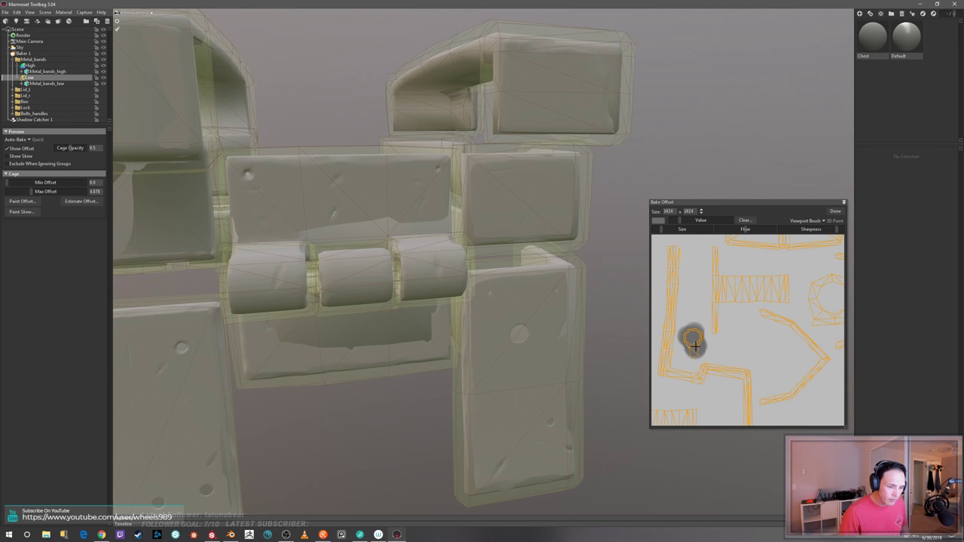
scroll(690, 339, "down", 1)
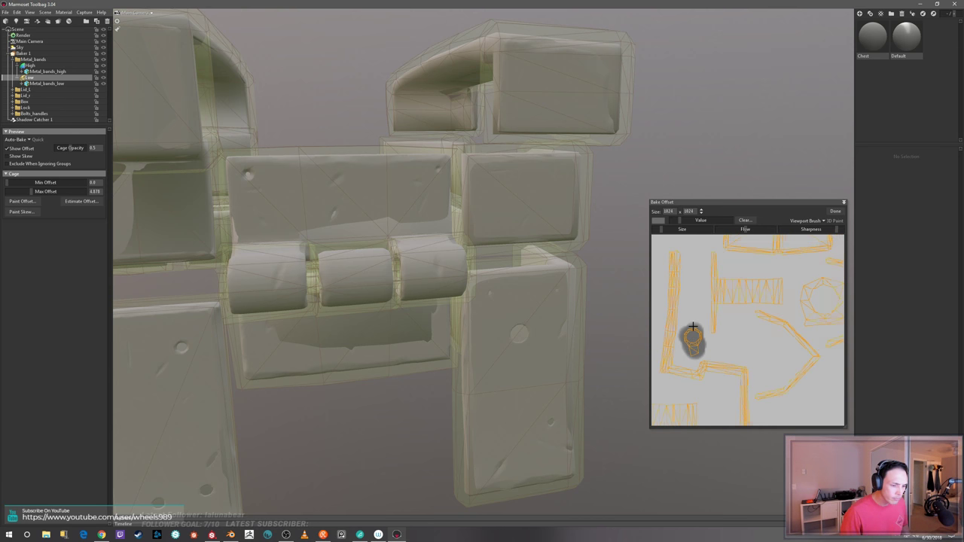
scroll(692, 331, "down", 2)
scroll(716, 324, "down", 2)
scroll(738, 322, "down", 1)
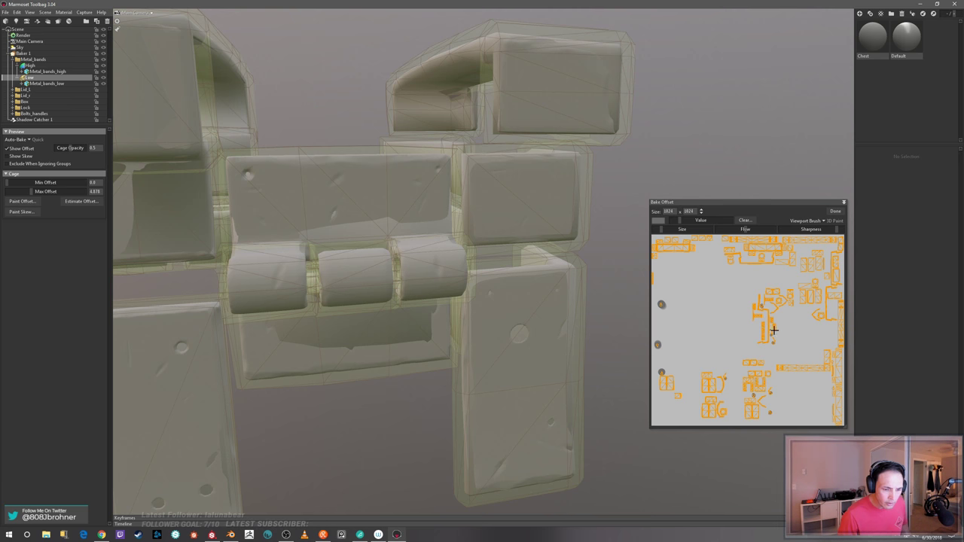
scroll(805, 357, "up", 3)
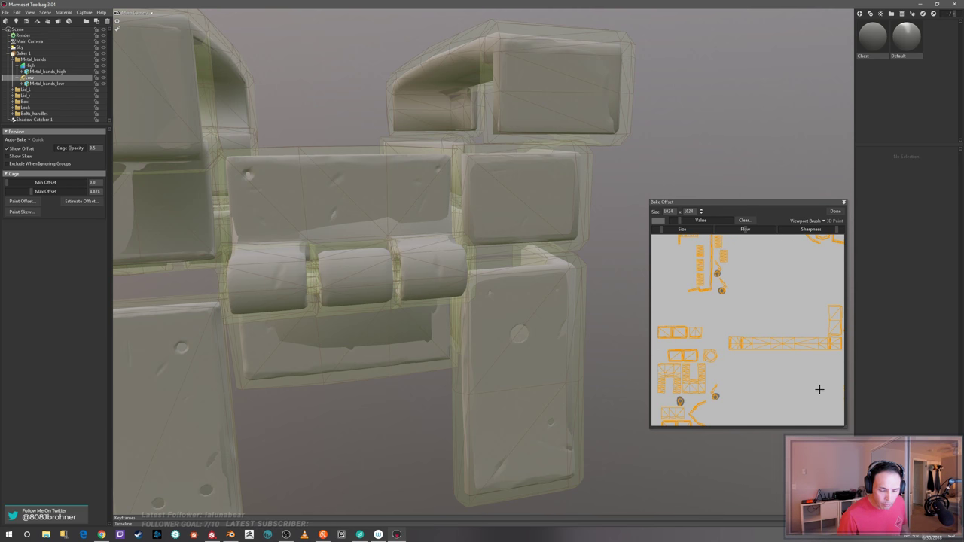
scroll(813, 349, "up", 3)
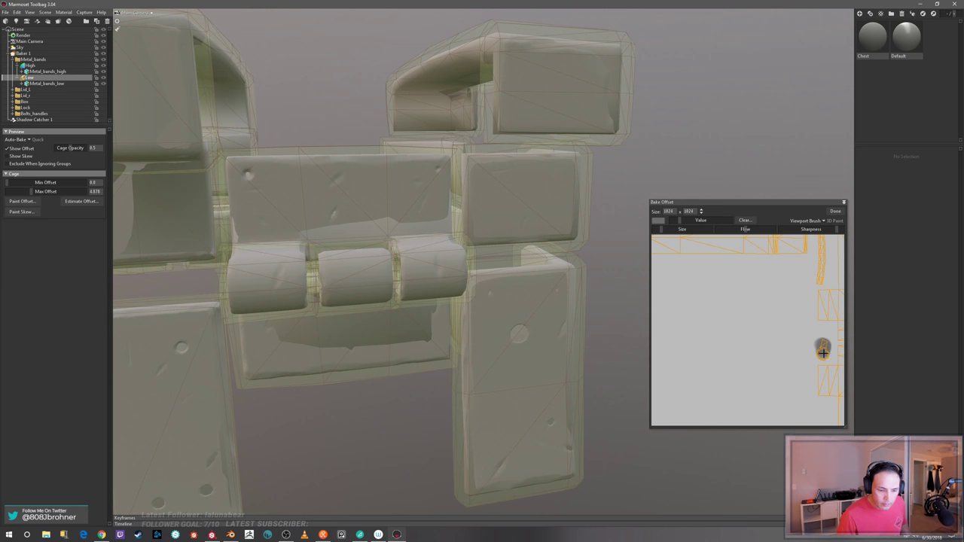
scroll(798, 331, "up", 1)
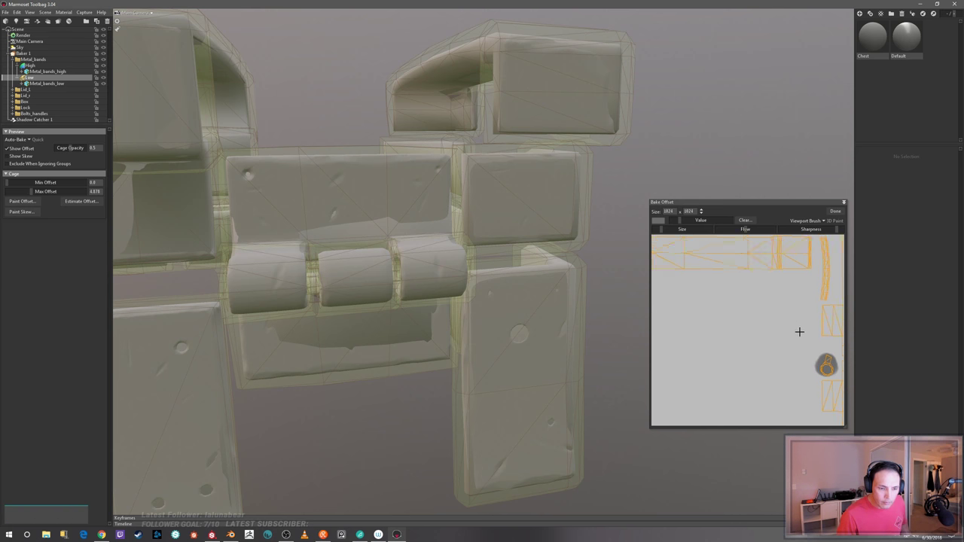
middle_click_drag(799, 332, 786, 414)
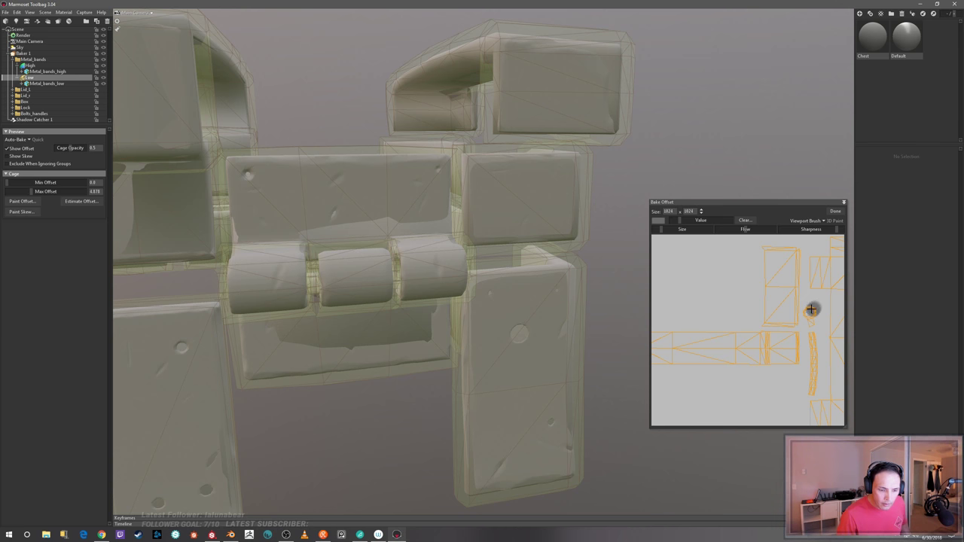
left_click_drag(810, 310, 810, 311)
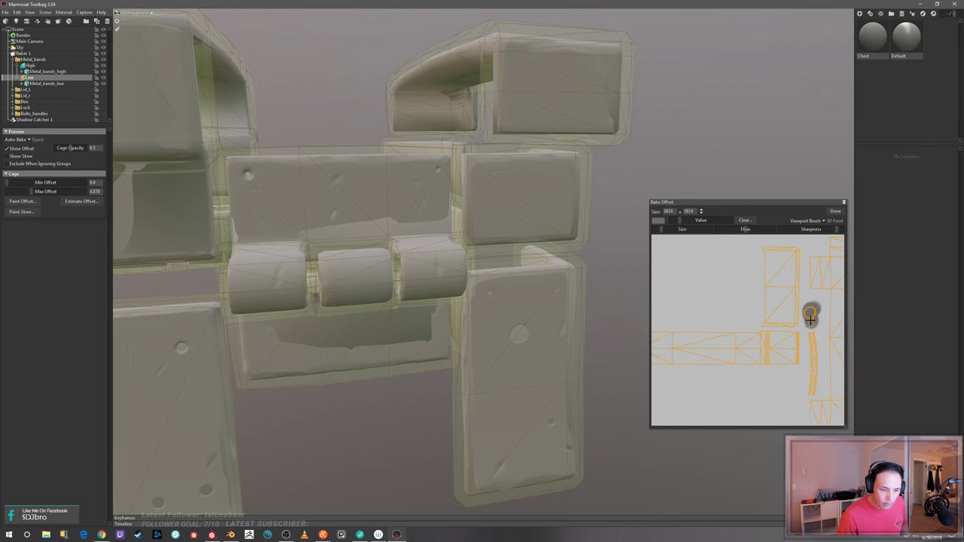
Close the offset painting window, preview cage skew, then switch back to Show Offset.
scroll(810, 309, "down", 2)
scroll(807, 308, "down", 2)
scroll(808, 308, "down", 2)
scroll(803, 307, "down", 2)
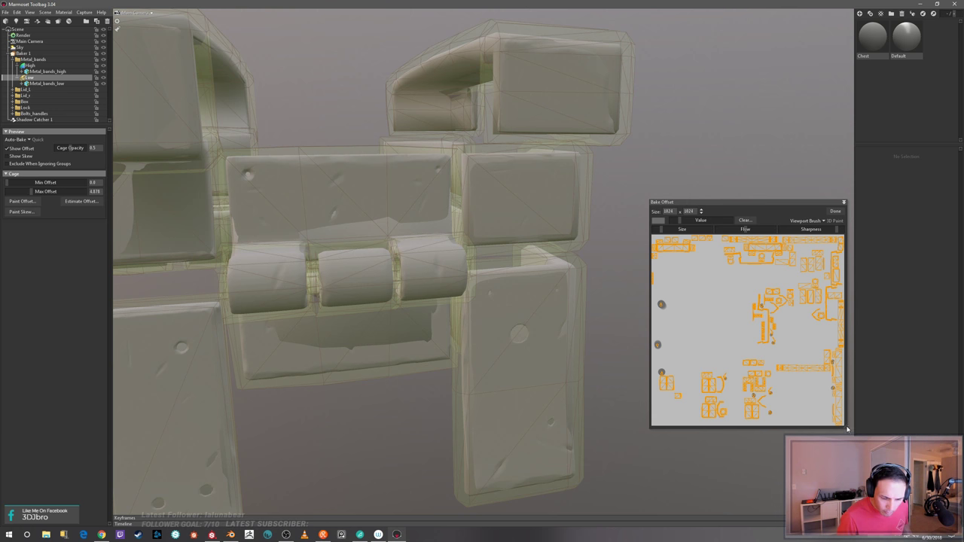
left_click_drag(847, 429, 950, 494)
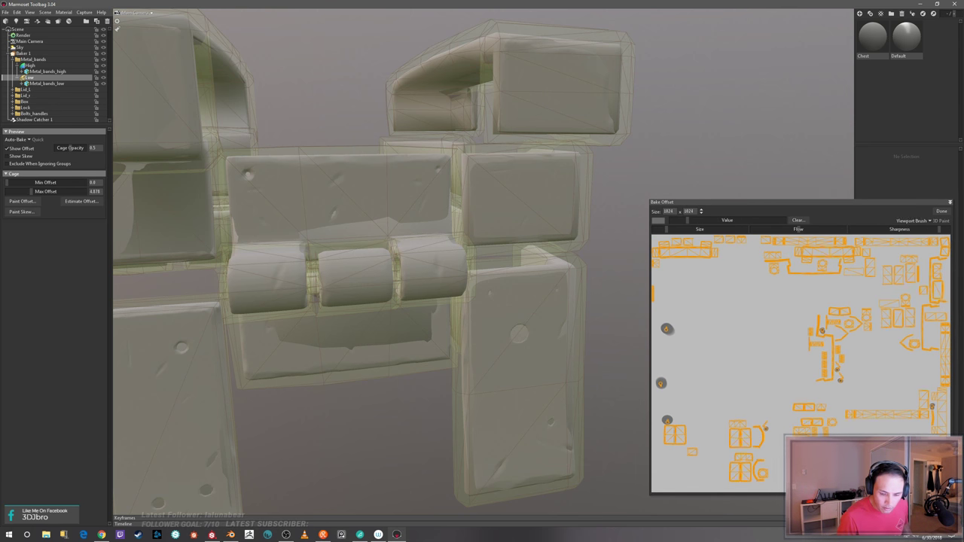
left_click(781, 194)
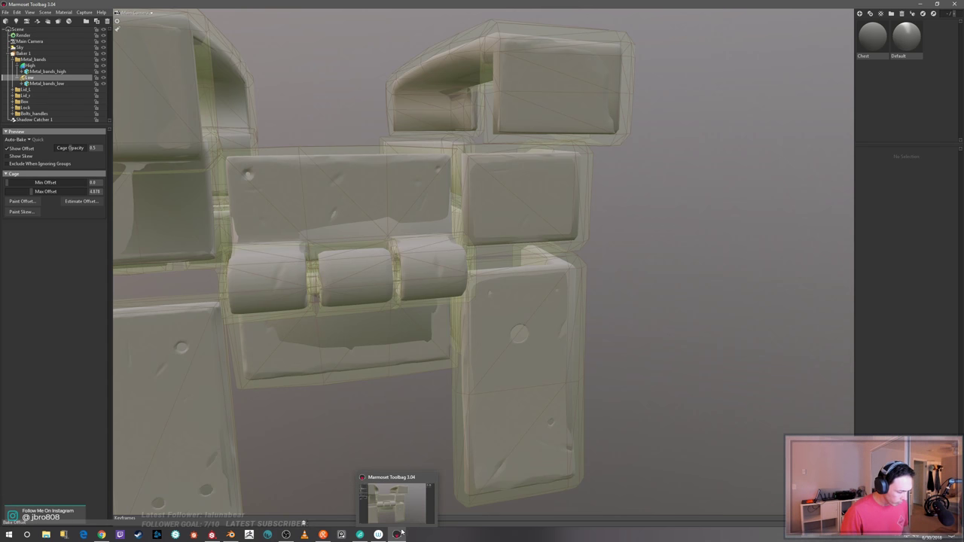
left_click(20, 215)
left_click(23, 201)
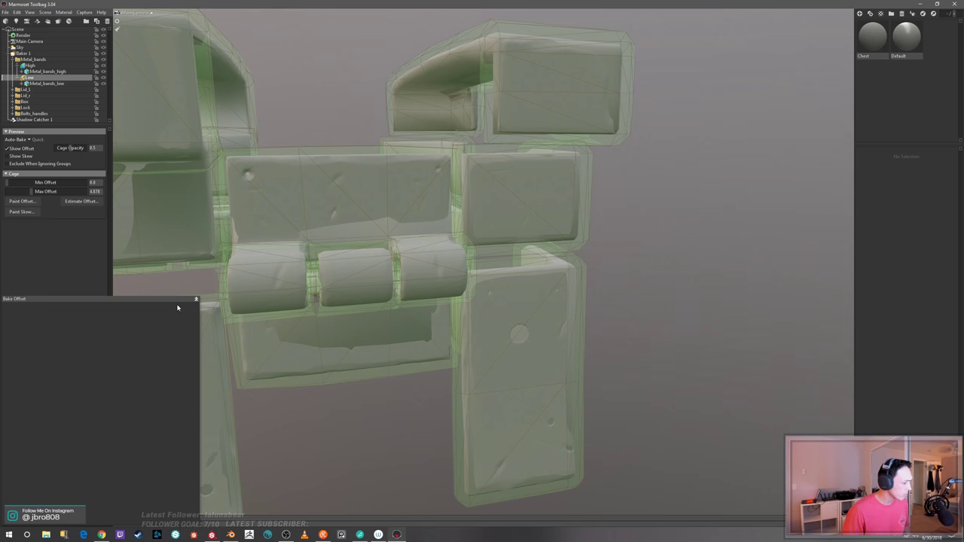
Move the Bake Offset window beside the model and orbit to a frontal view of the hinge.
left_click_drag(193, 235, 819, 169)
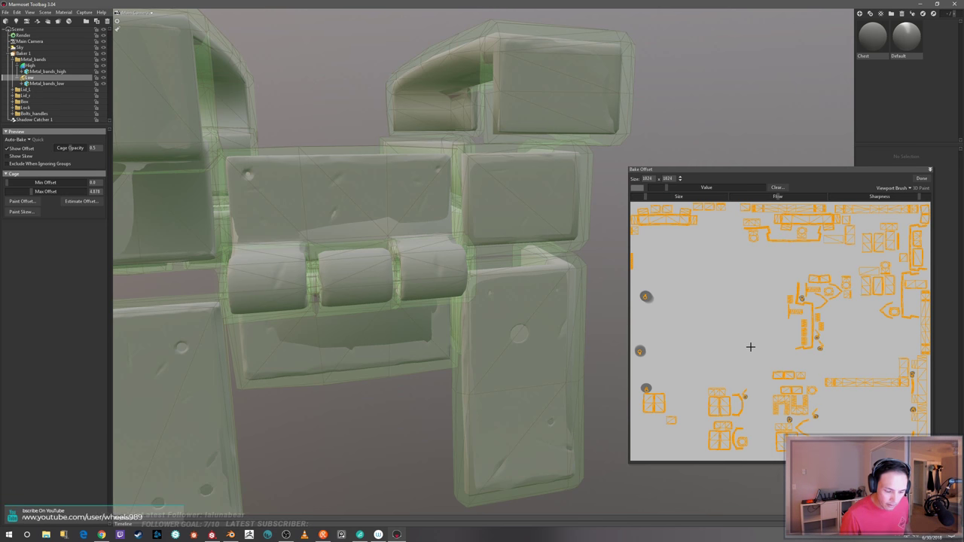
mouse_move(383, 436)
left_mouse_down()
mouse_move(357, 422)
mouse_move(405, 436)
mouse_move(456, 389)
left_mouse_up()
scroll(456, 389, "up", 3)
mouse_move(463, 460)
left_mouse_down()
mouse_move(486, 476)
mouse_move(471, 478)
left_mouse_up()
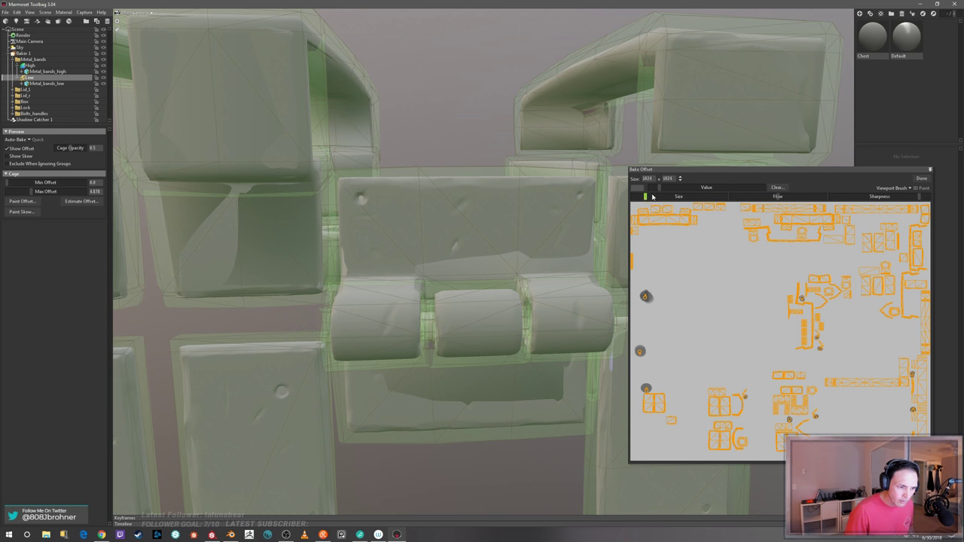
scroll(652, 315, "up", 2)
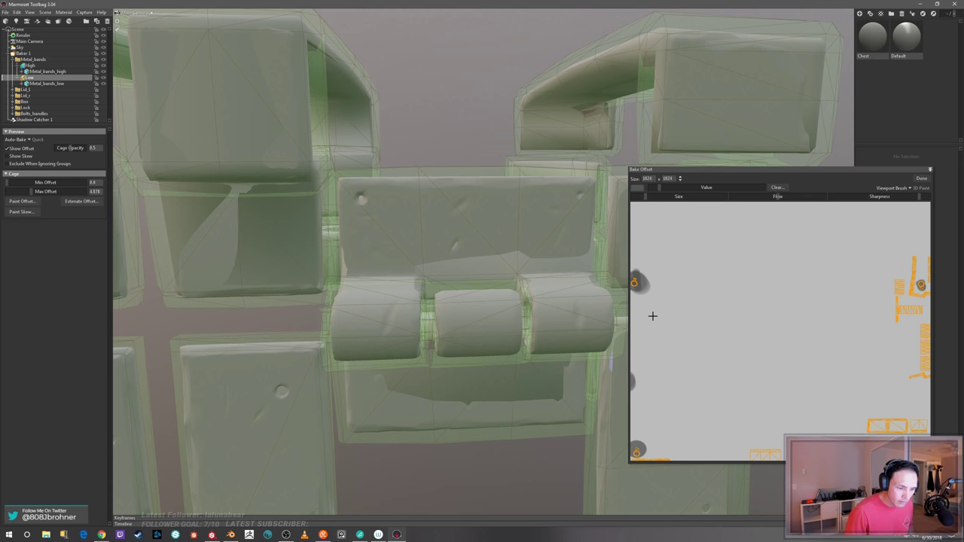
scroll(681, 316, "down", 1)
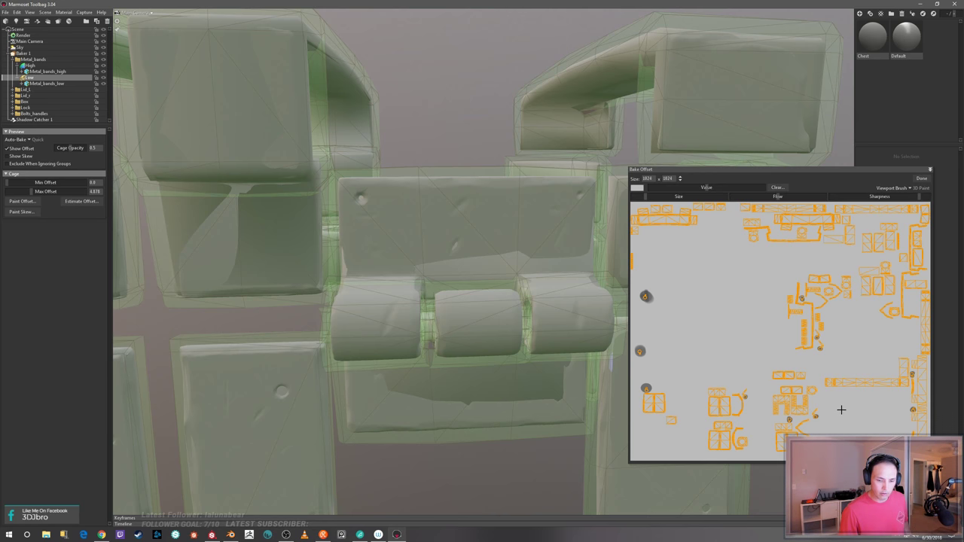
Zoom in and lighten the offset in the centre of a hinge ring island.
left_click_drag(497, 475, 777, 435)
scroll(873, 420, "up", 3)
scroll(874, 419, "up", 3)
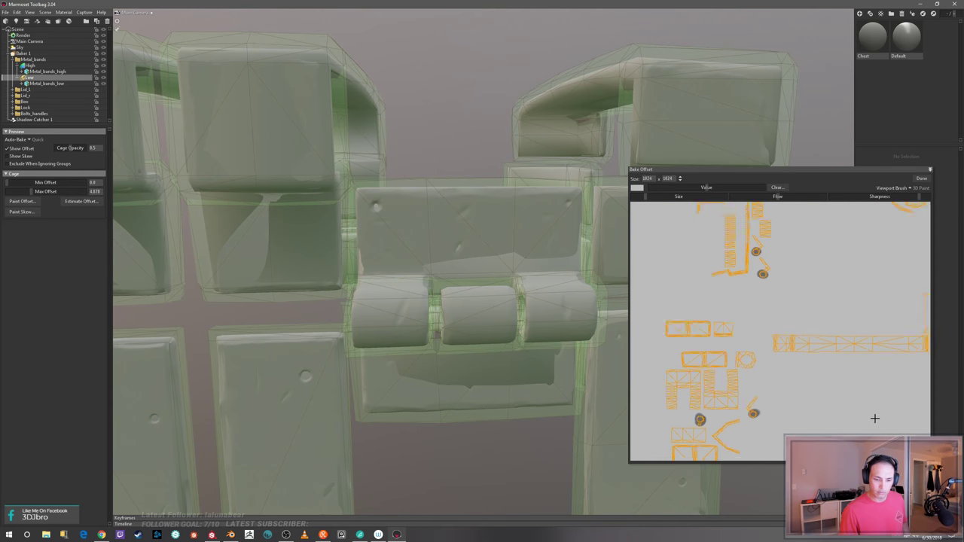
scroll(889, 392, "up", 3)
scroll(889, 391, "up", 3)
scroll(889, 391, "up", 2)
left_click_drag(889, 391, 896, 395)
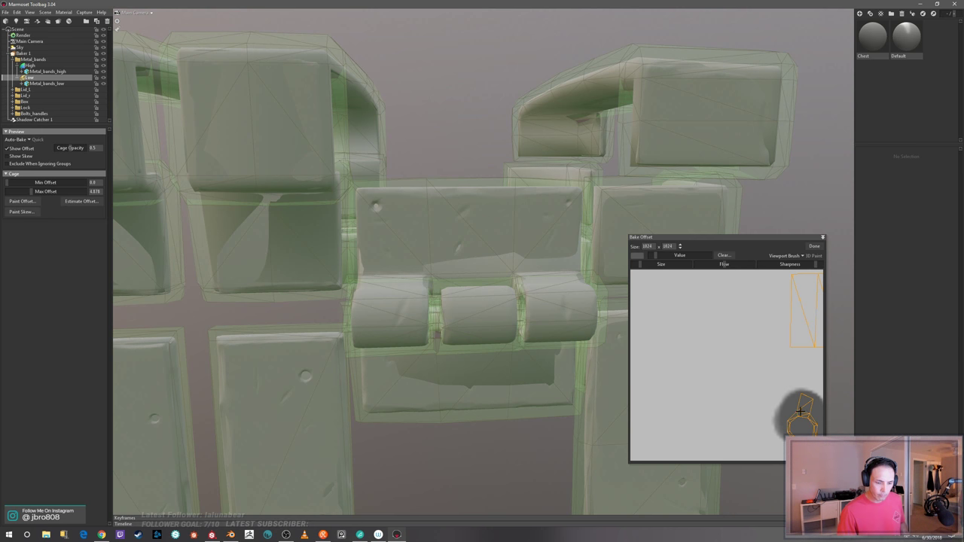
Bring the right-edge UV islands to the middle and set the brush value to black.
scroll(750, 372, "down", 2)
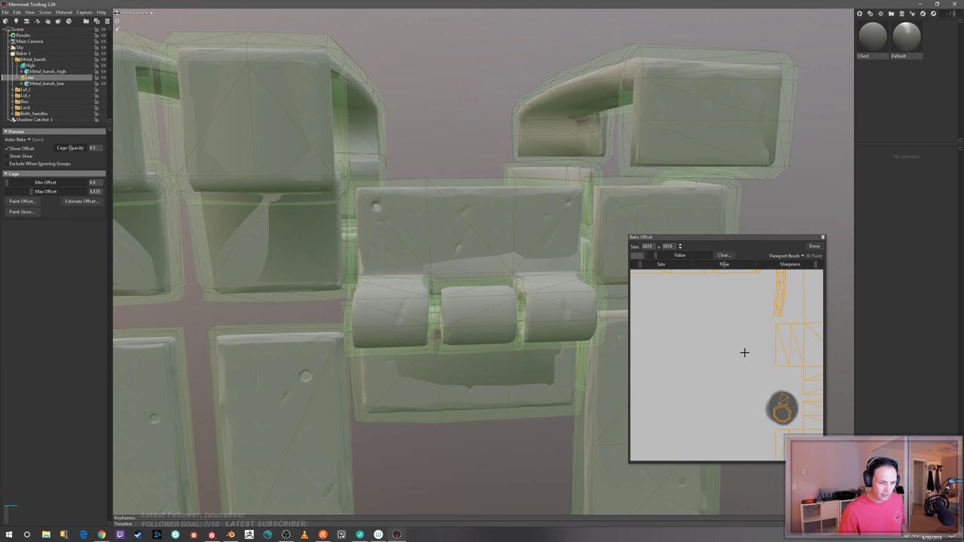
mouse_move(752, 335)
middle_mouse_down()
mouse_move(746, 394)
mouse_move(768, 308)
middle_mouse_up()
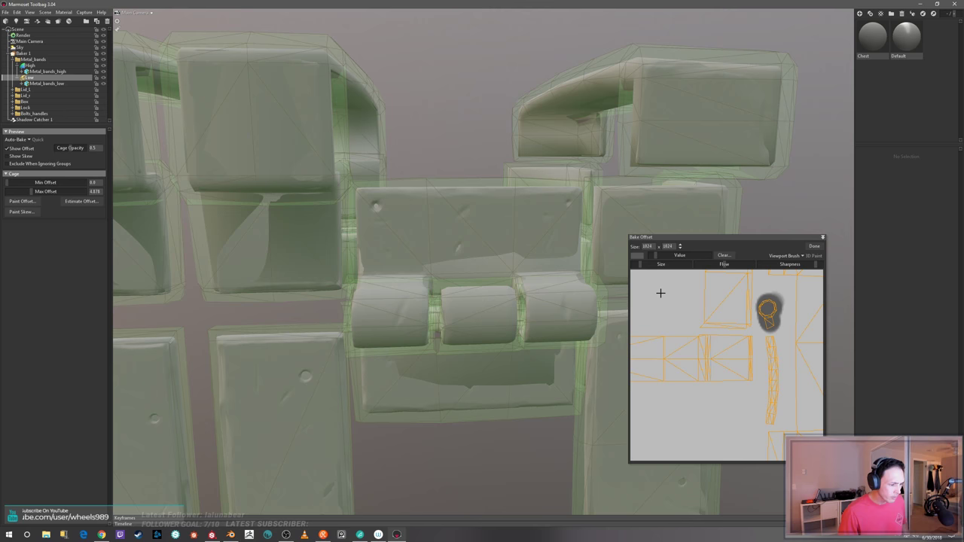
left_click(637, 255)
Paint black offset around the first round hinge ring shell and the lower ring shell.
left_click_drag(772, 298, 768, 309)
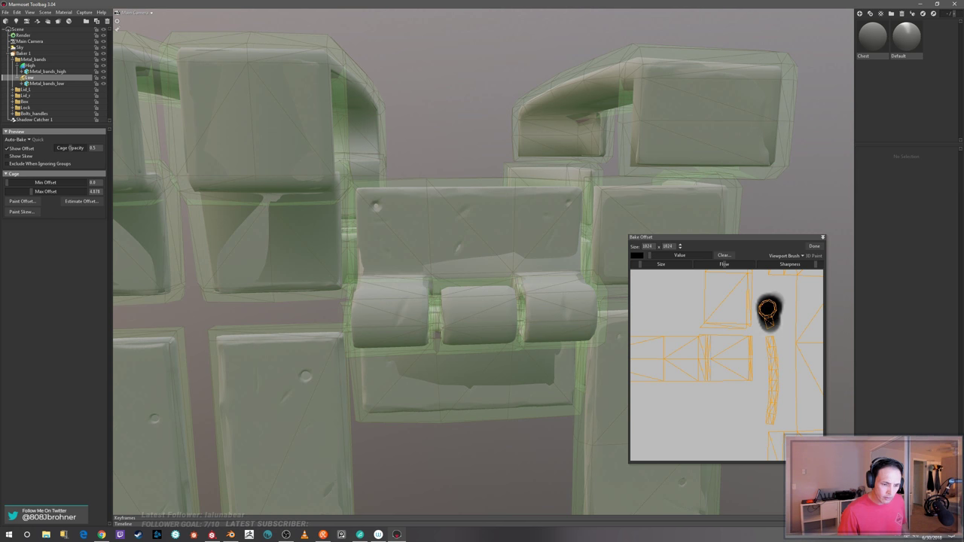
middle_click_drag(767, 309, 761, 336)
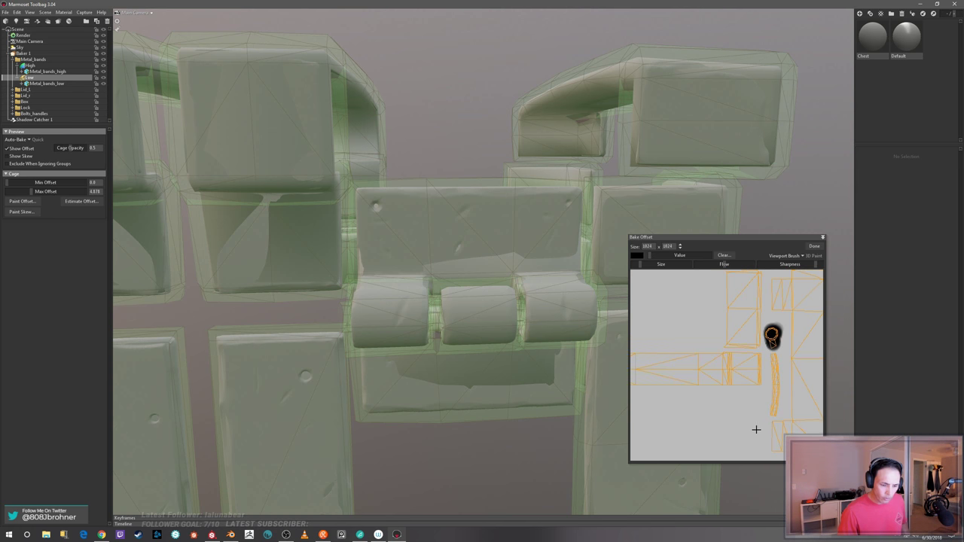
scroll(762, 337, "up", 2)
left_click_drag(756, 329, 758, 331)
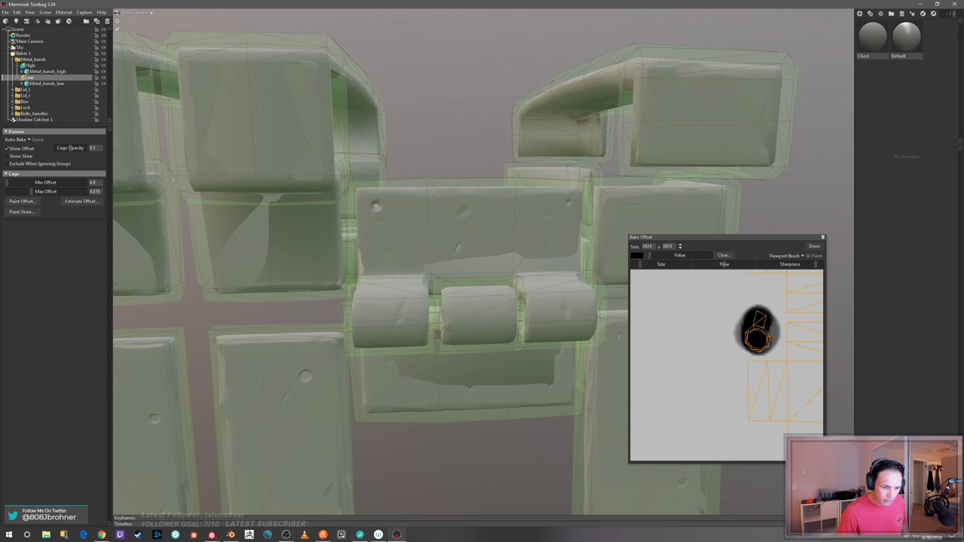
scroll(706, 355, "down", 1)
scroll(705, 360, "down", 2)
scroll(704, 376, "down", 2)
scroll(746, 386, "up", 1)
scroll(746, 388, "up", 2)
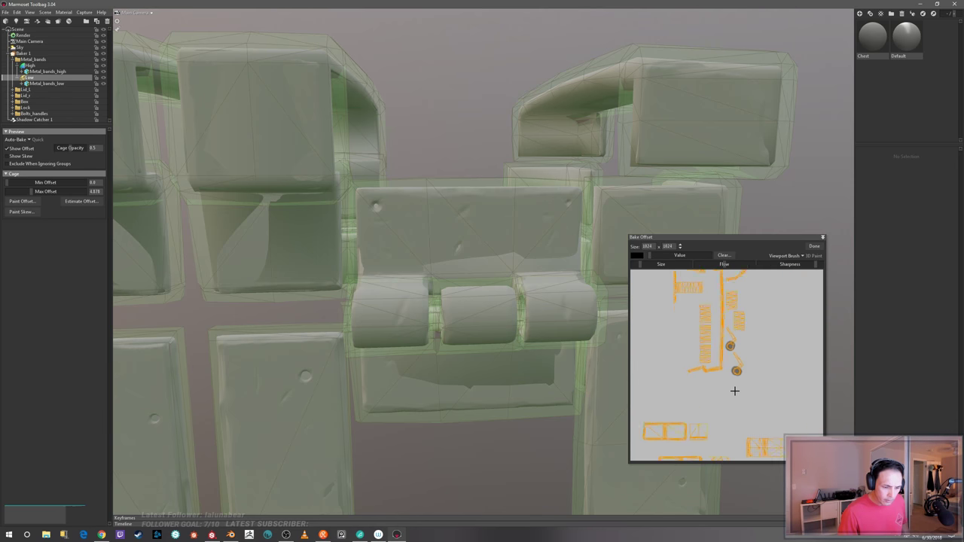
scroll(734, 377, "up", 1)
left_click_drag(736, 359, 738, 361)
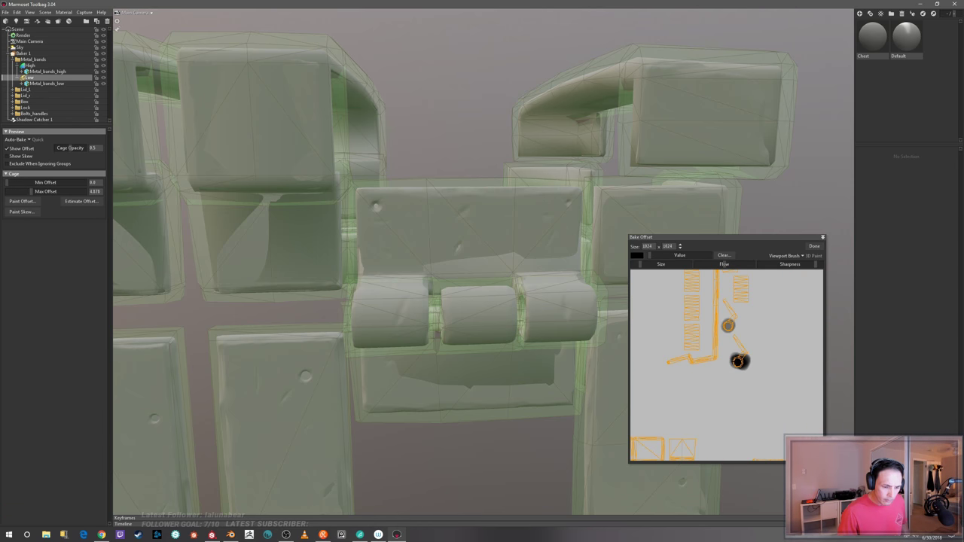
Paint black offset on the upper ring shell and another nearby hinge ring shell.
left_click(727, 326)
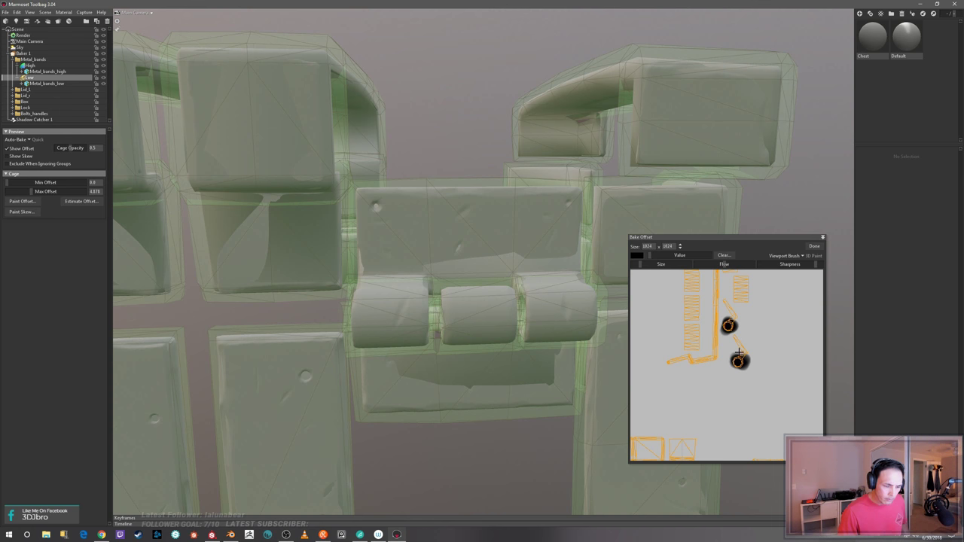
scroll(721, 385, "down", 2)
scroll(719, 361, "down", 1)
scroll(712, 313, "up", 2)
middle_click_drag(712, 313, 718, 385)
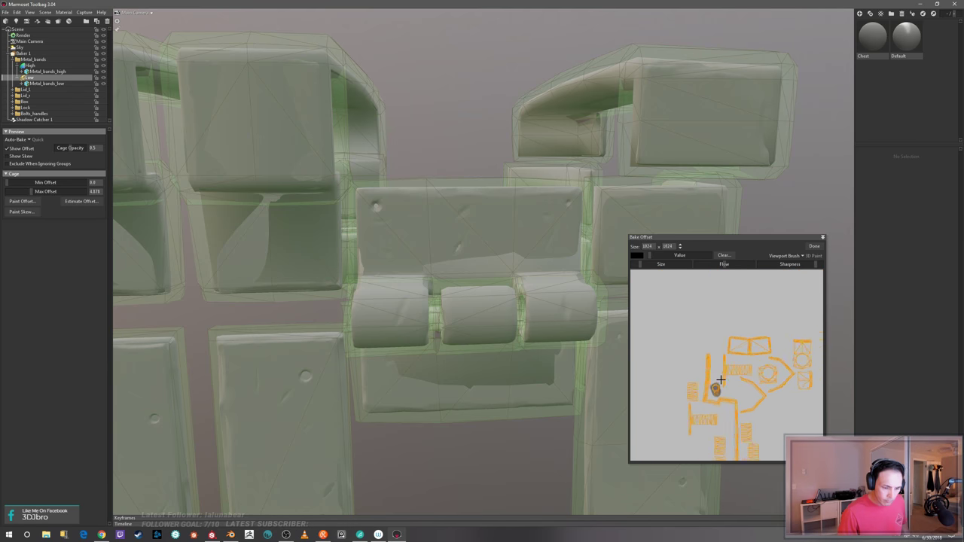
left_click(713, 392)
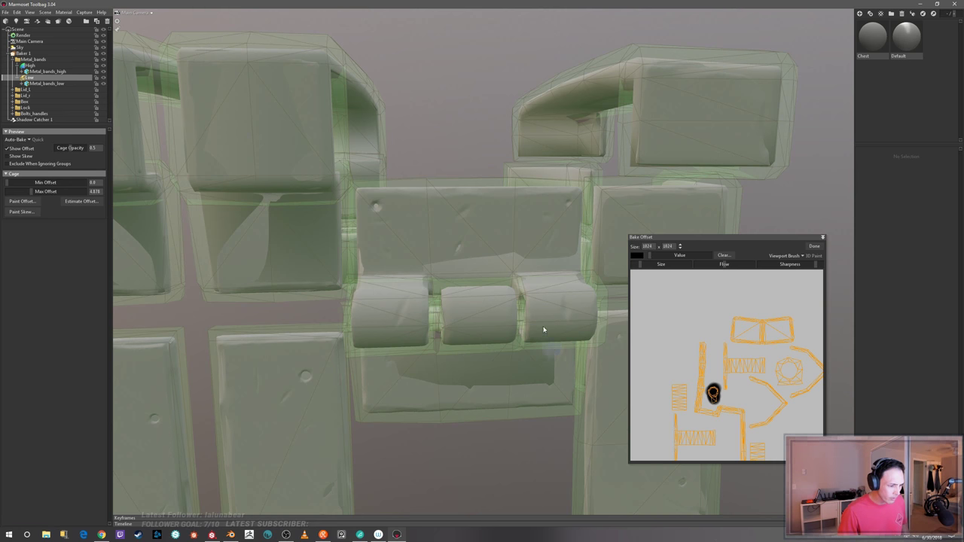
left_click(446, 355)
scroll(737, 385, "down", 2)
scroll(737, 384, "down", 2)
scroll(738, 384, "down", 2)
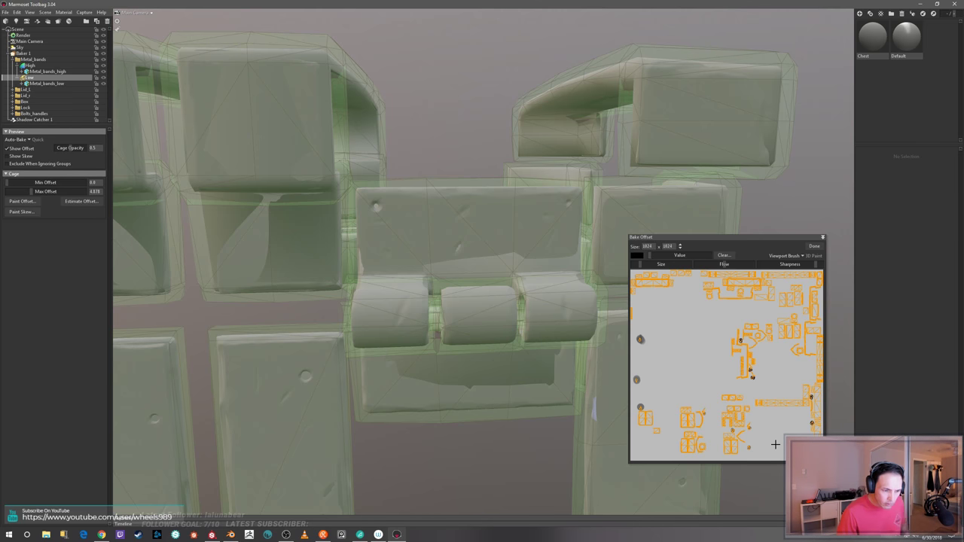
scroll(775, 445, "up", 2)
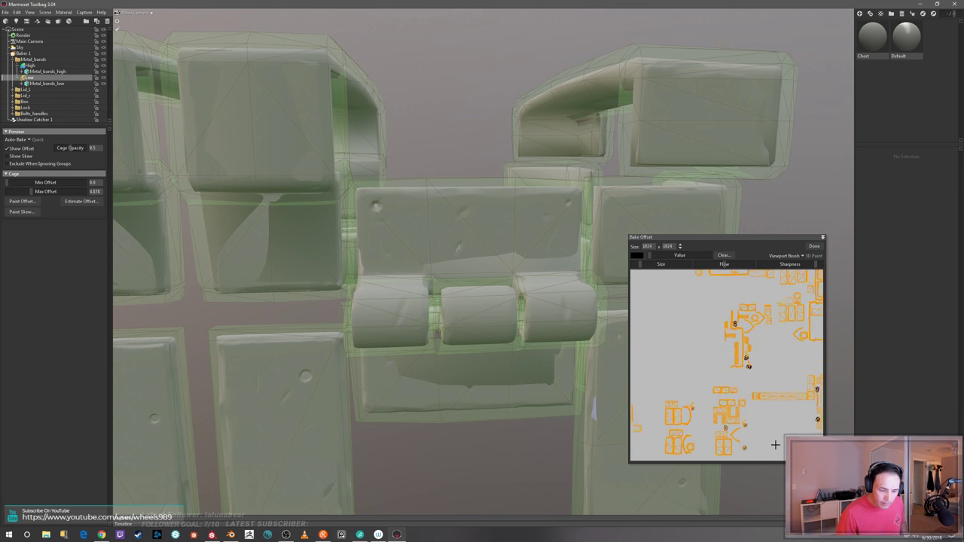
scroll(753, 436, "up", 2)
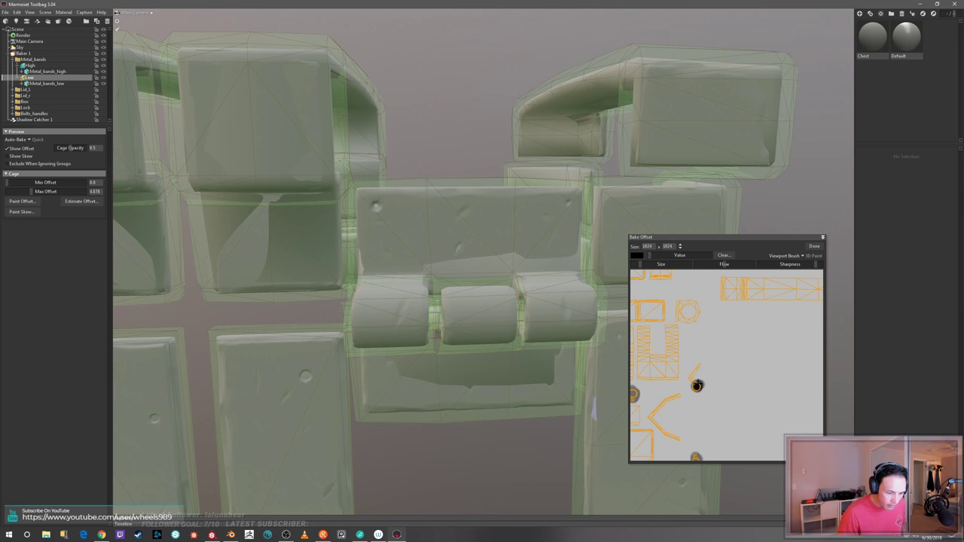
Pan across the UV map and paint offset on the remaining ring shell.
middle_click_drag(716, 435, 719, 382)
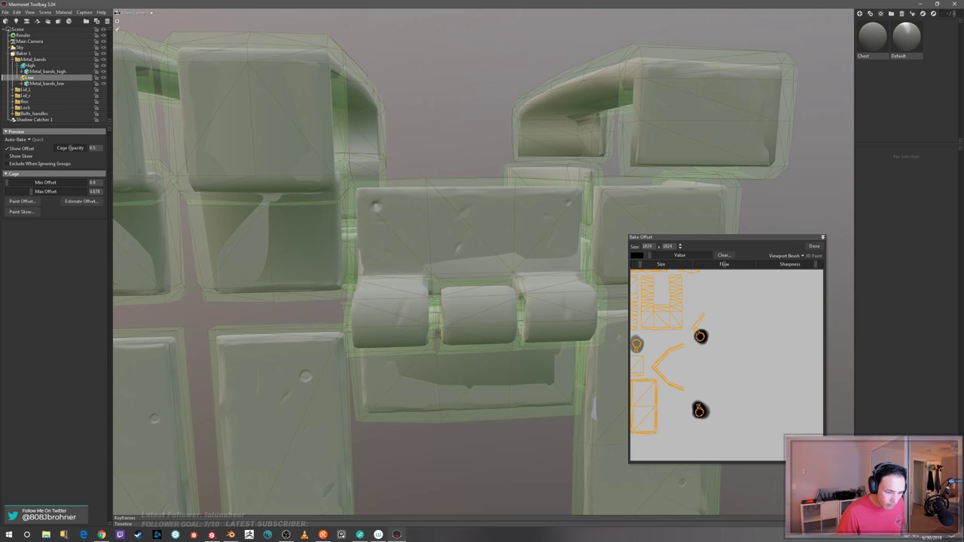
scroll(666, 353, "up", 2)
middle_click_drag(648, 338, 728, 347)
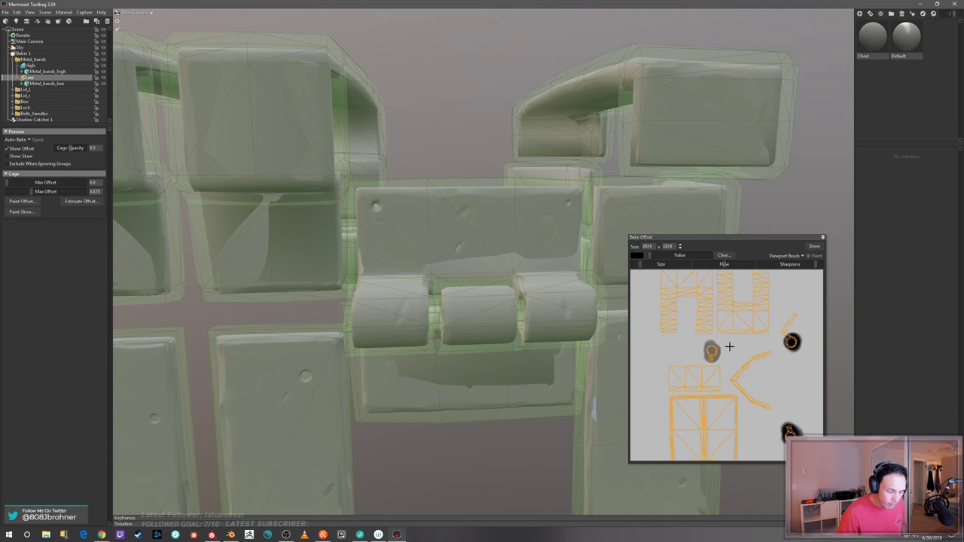
left_click(711, 350)
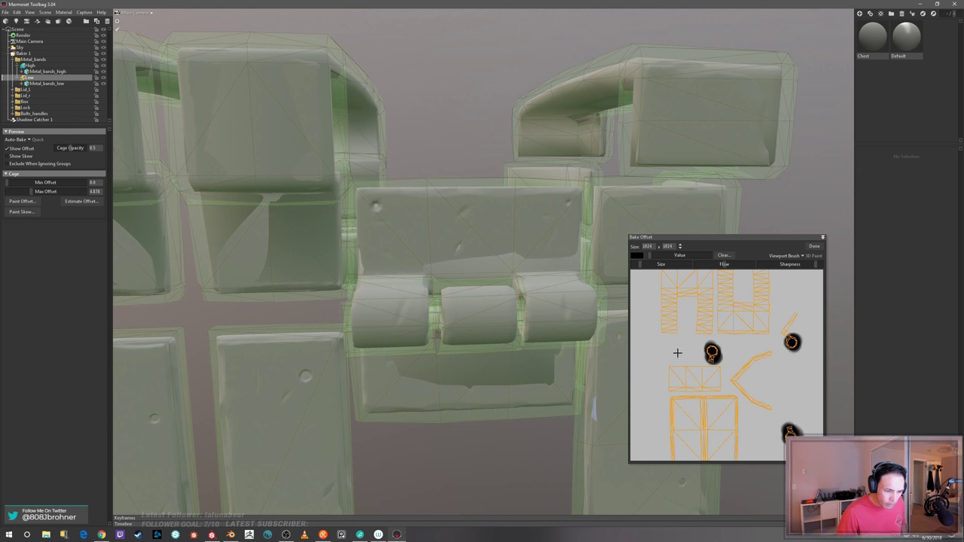
scroll(725, 351, "up", 2)
scroll(726, 353, "up", 1)
middle_click_drag(725, 355, 727, 404)
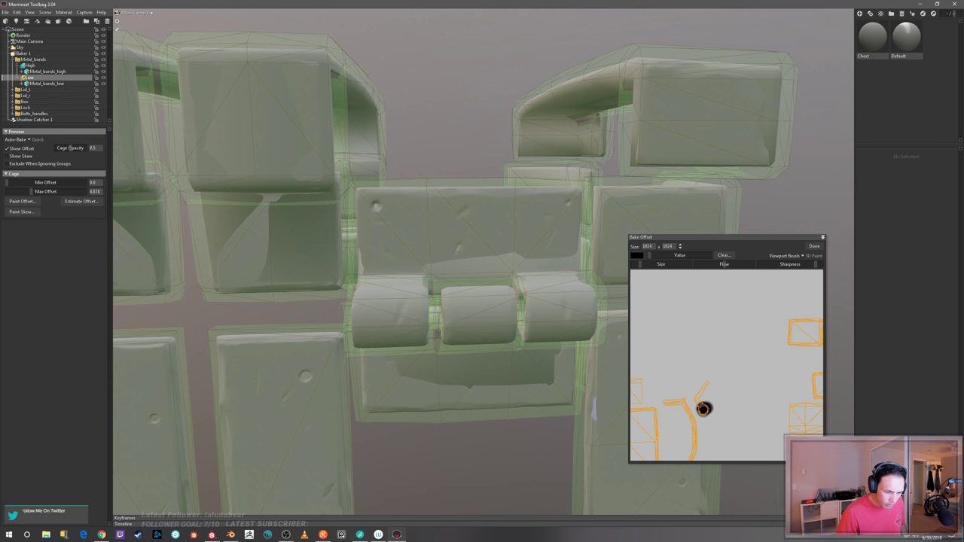
scroll(728, 410, "up", 1)
scroll(727, 409, "down", 2)
scroll(727, 409, "down", 1)
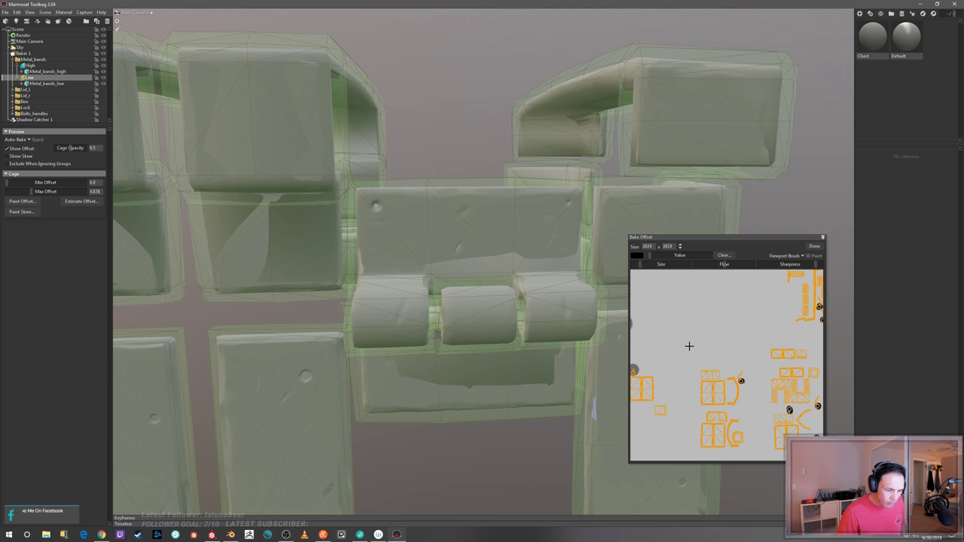
Paint offset around the isolated ring shell and another shell near the top of the map.
middle_click_drag(682, 367, 739, 355)
scroll(648, 370, "up", 2)
scroll(652, 371, "up", 1)
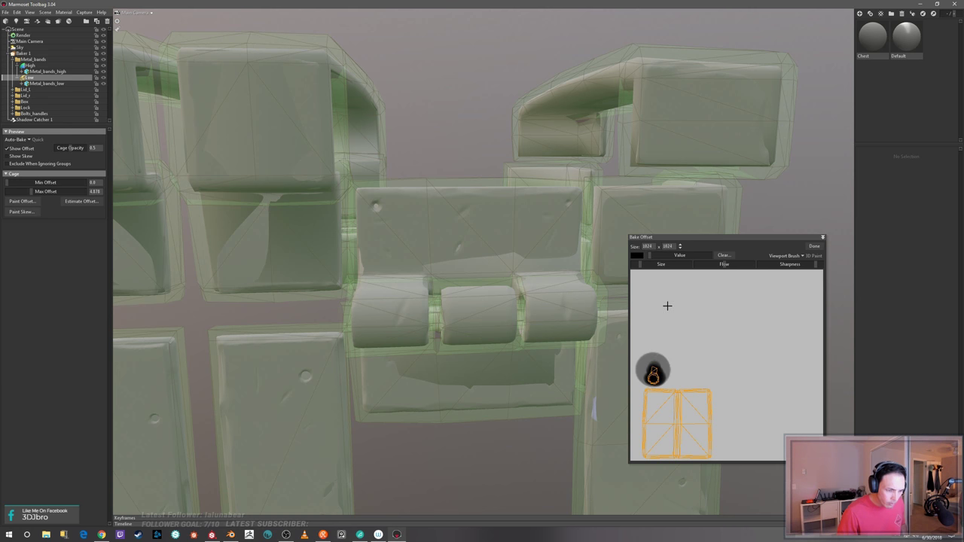
left_click_drag(653, 367, 656, 370)
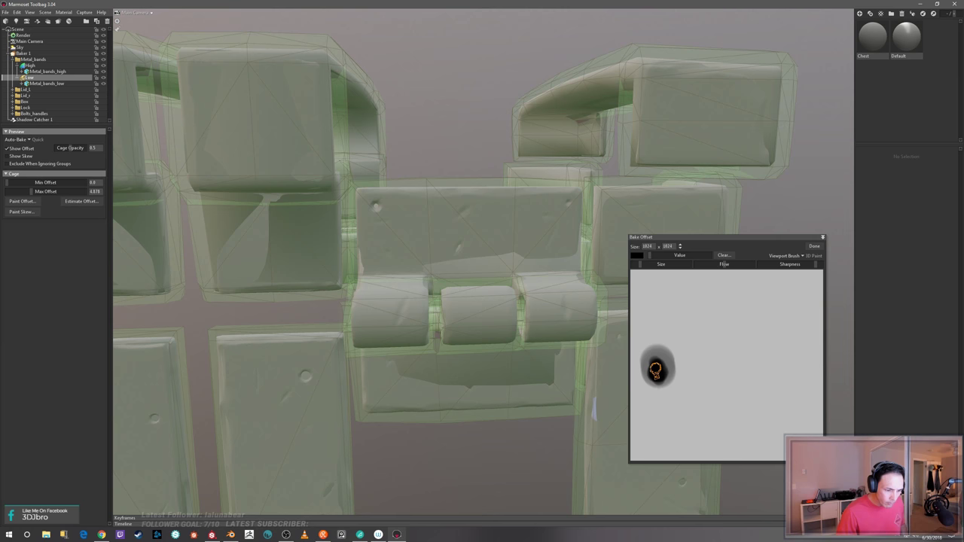
scroll(678, 365, "down", 1)
scroll(678, 365, "down", 1)
scroll(674, 360, "down", 1)
scroll(671, 354, "down", 1)
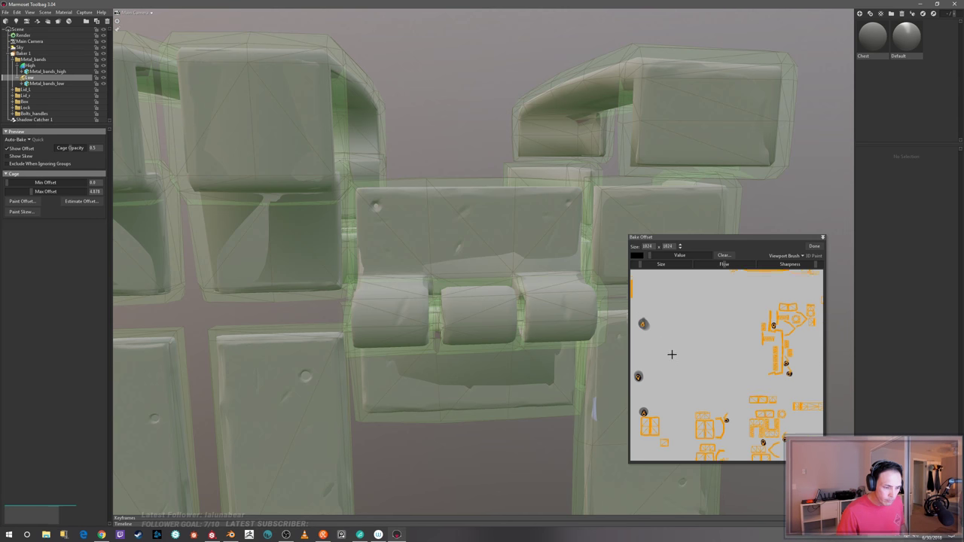
middle_click_drag(672, 354, 684, 383)
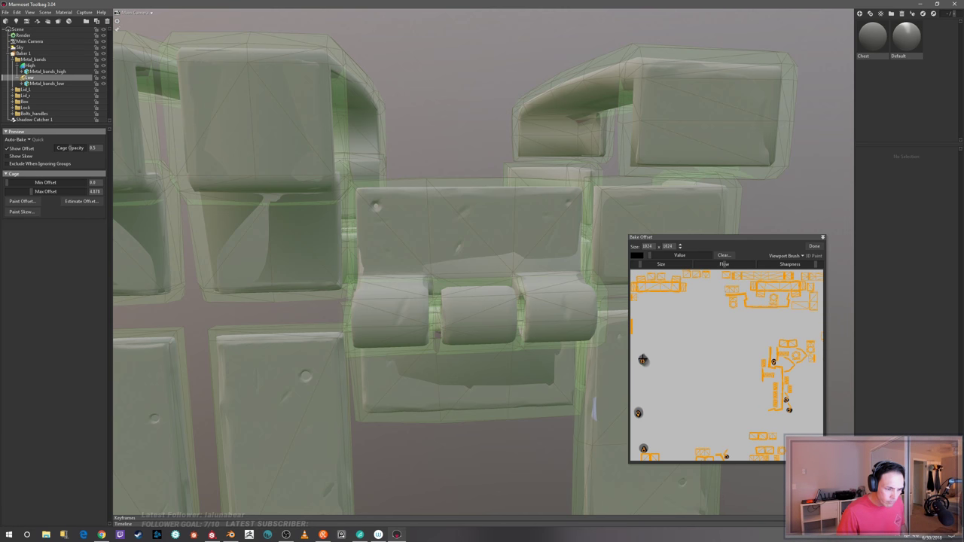
left_click_drag(643, 360, 642, 365)
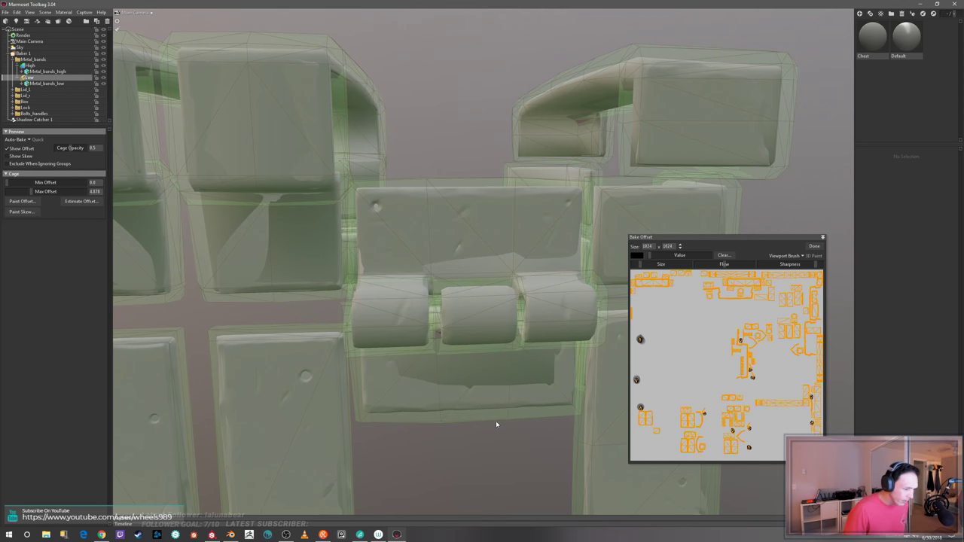
Try an offset stroke directly on the middle hinge cylinder, then undo it.
left_click_drag(484, 434, 507, 449)
mouse_move(609, 476)
left_mouse_down()
mouse_move(594, 456)
mouse_move(545, 453)
left_mouse_up()
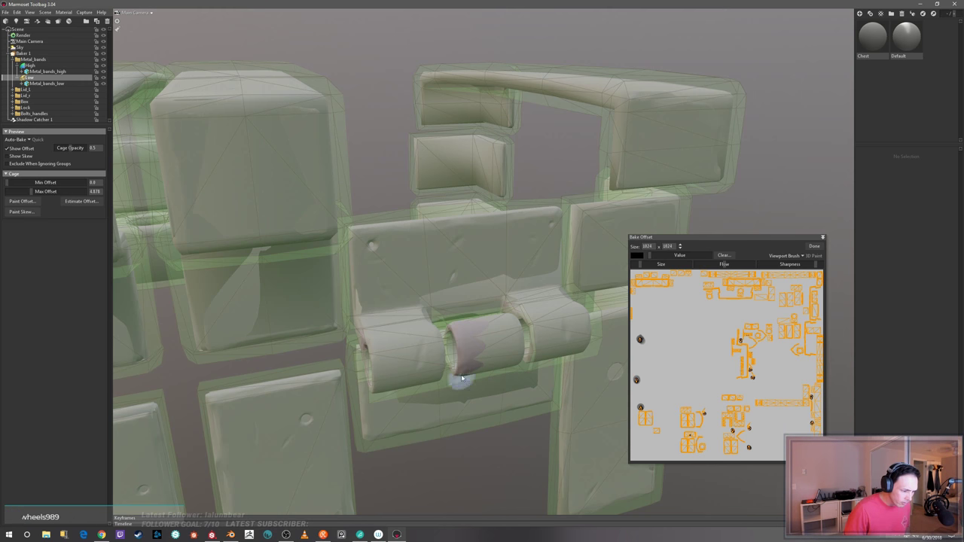
left_click_drag(460, 364, 528, 342)
key("ctrl+z")
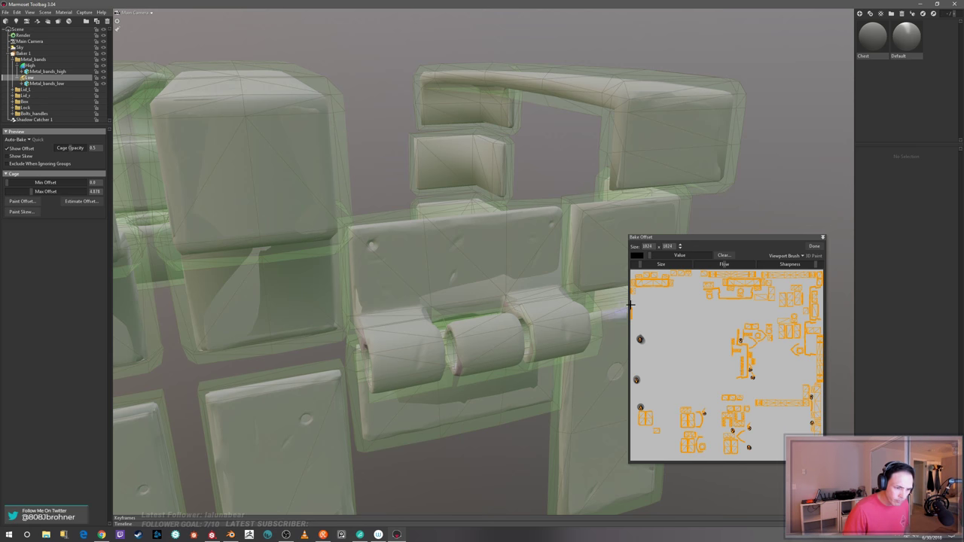
Make the offset brush slightly larger and set its value to mid-grey.
left_click_drag(640, 264, 646, 265)
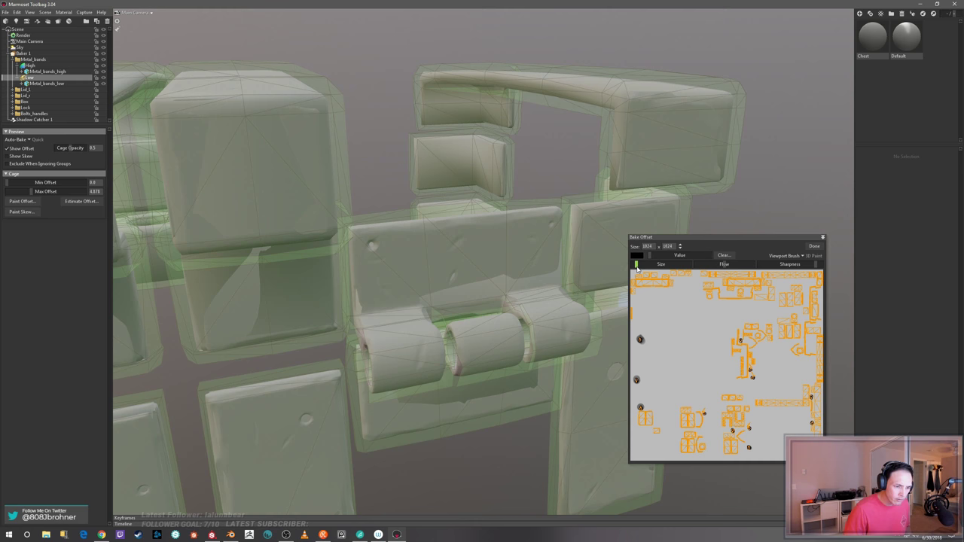
left_click_drag(649, 256, 657, 255)
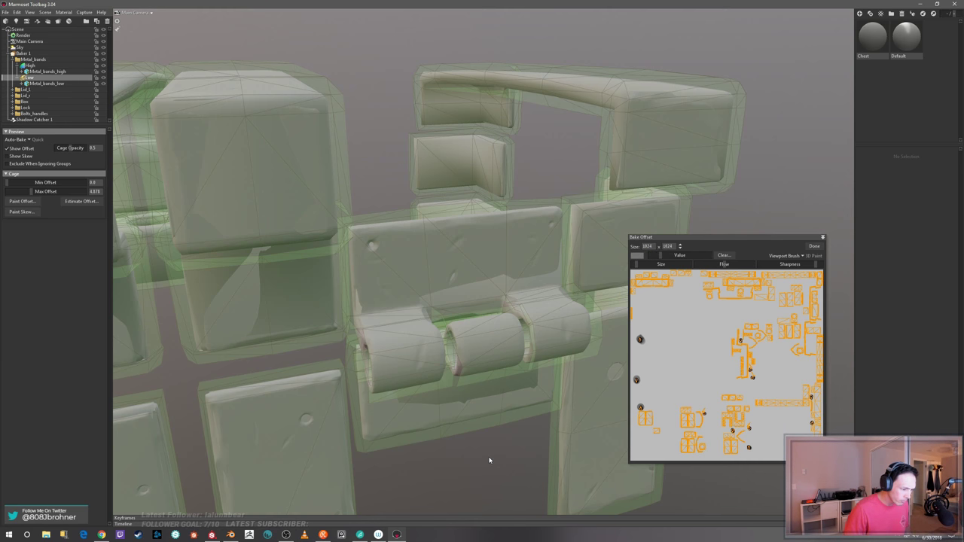
left_click_drag(489, 460, 508, 447, "alt")
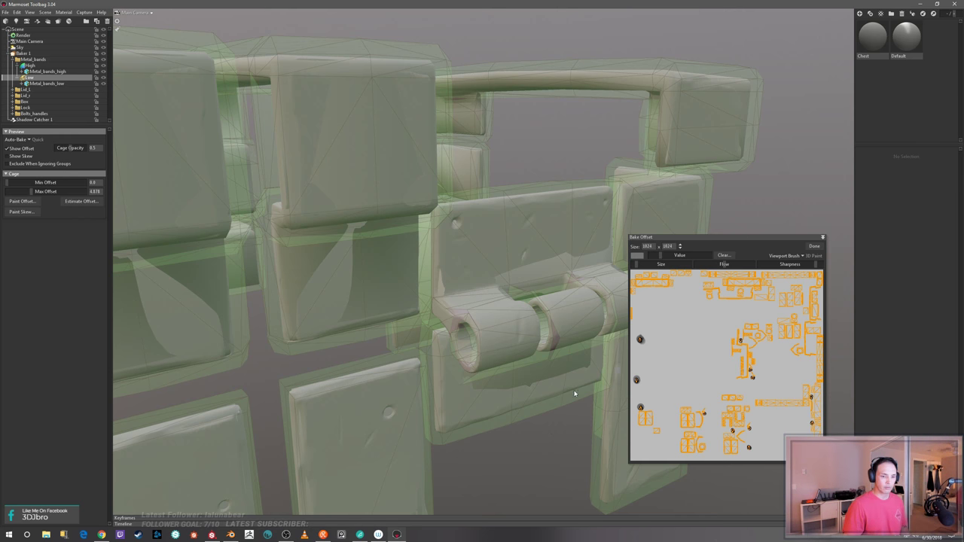
mouse_move(530, 447)
left_mouse_down("alt")
mouse_move(533, 463)
mouse_move(509, 378)
left_mouse_up("alt")
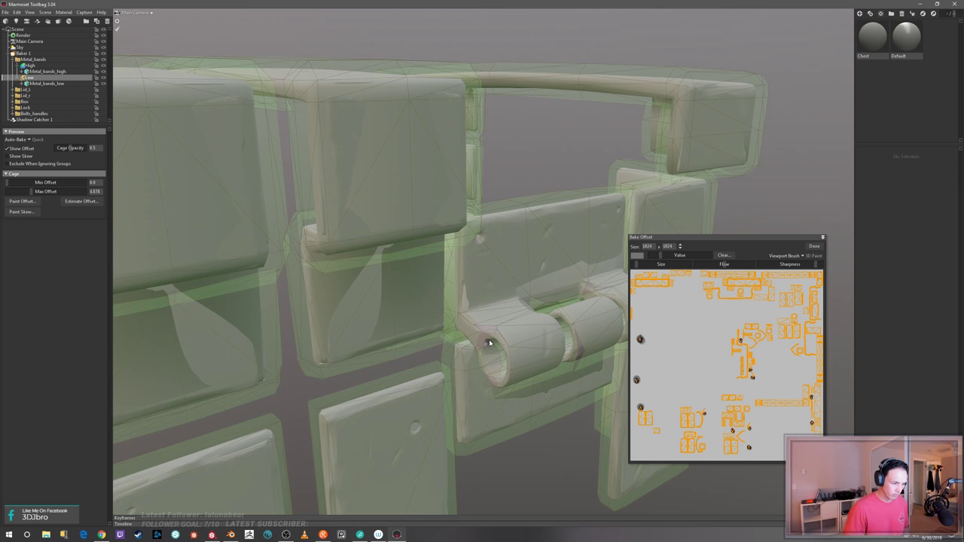
Inspect the hinge ring cage from the side, from above and from a low front angle.
mouse_move(562, 450)
left_mouse_down("alt")
mouse_move(601, 438)
mouse_move(493, 436)
mouse_move(486, 462)
mouse_move(501, 449)
left_mouse_up("alt")
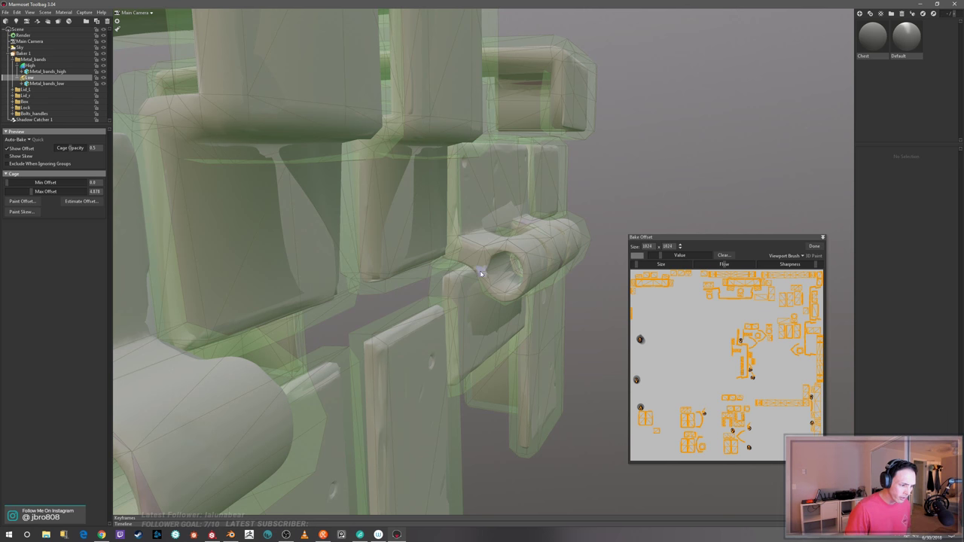
mouse_move(552, 238)
left_mouse_down()
mouse_move(626, 185)
mouse_move(577, 177)
mouse_move(290, 354)
mouse_move(392, 367)
left_mouse_up()
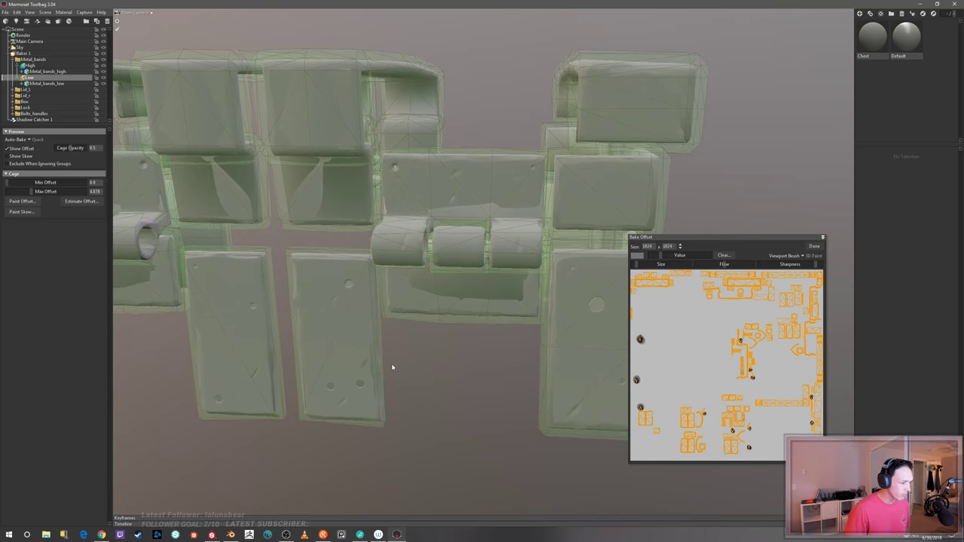
scroll(391, 367, "up", 3)
scroll(391, 286, "up", 3)
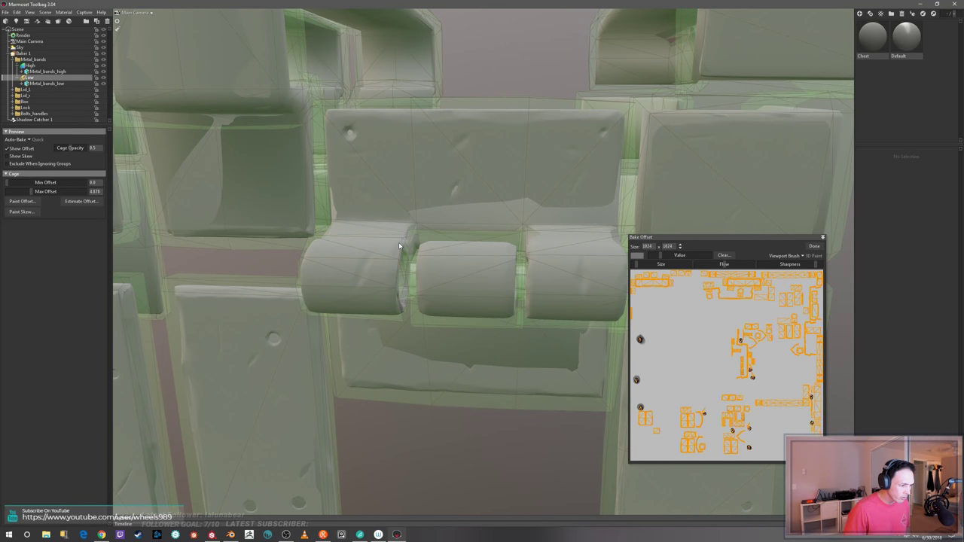
left_click_drag(402, 355, 391, 436)
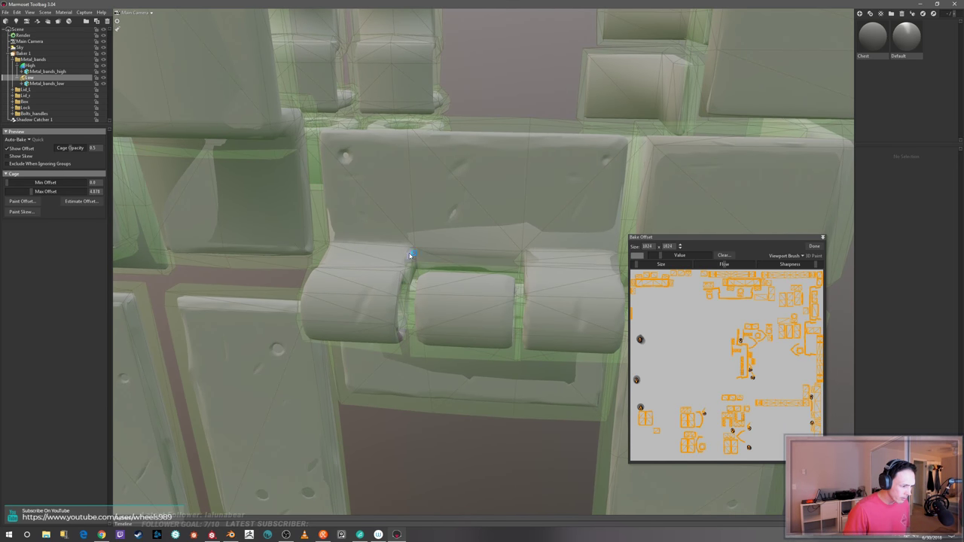
left_click_drag(396, 440, 404, 224)
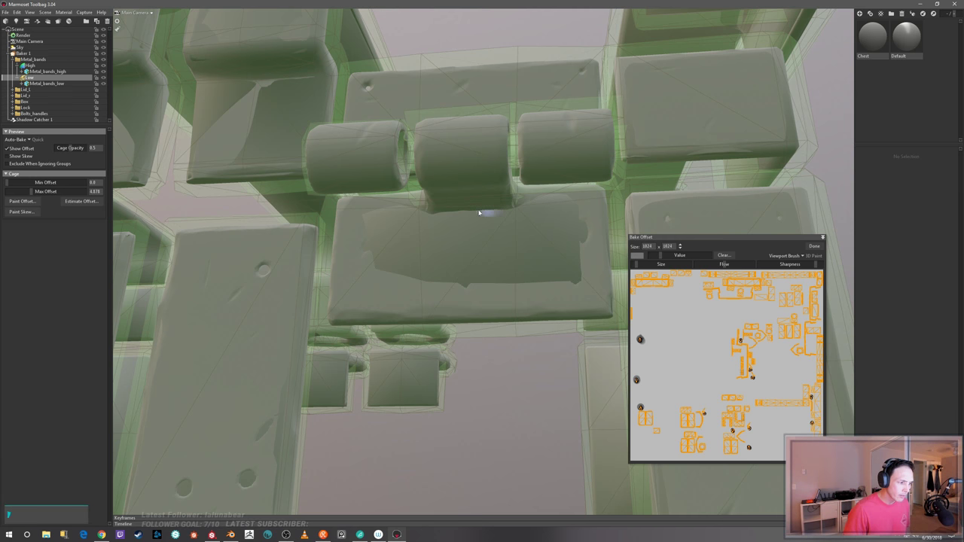
mouse_move(484, 362)
left_mouse_down()
mouse_move(507, 414)
mouse_move(512, 378)
mouse_move(492, 512)
mouse_move(495, 485)
left_mouse_up()
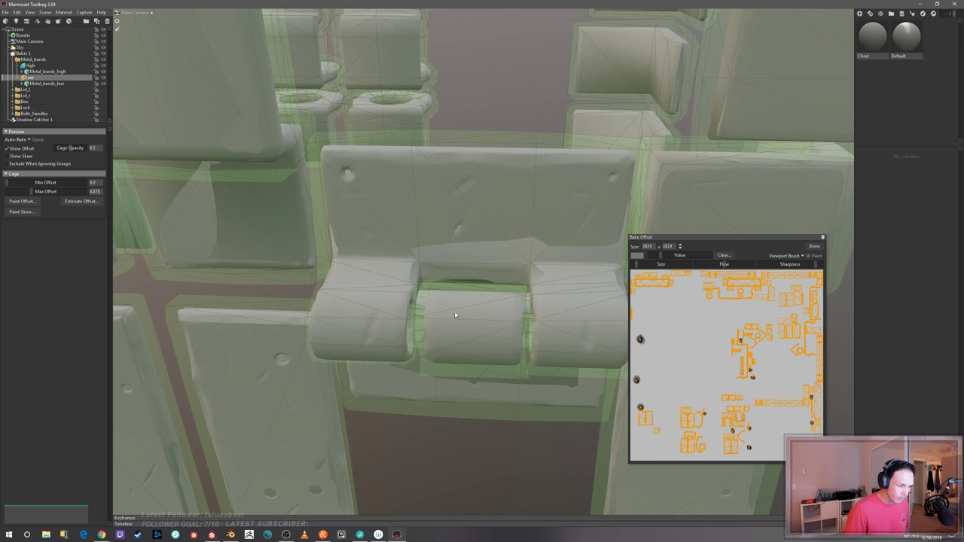
left_click_drag(455, 414, 482, 370)
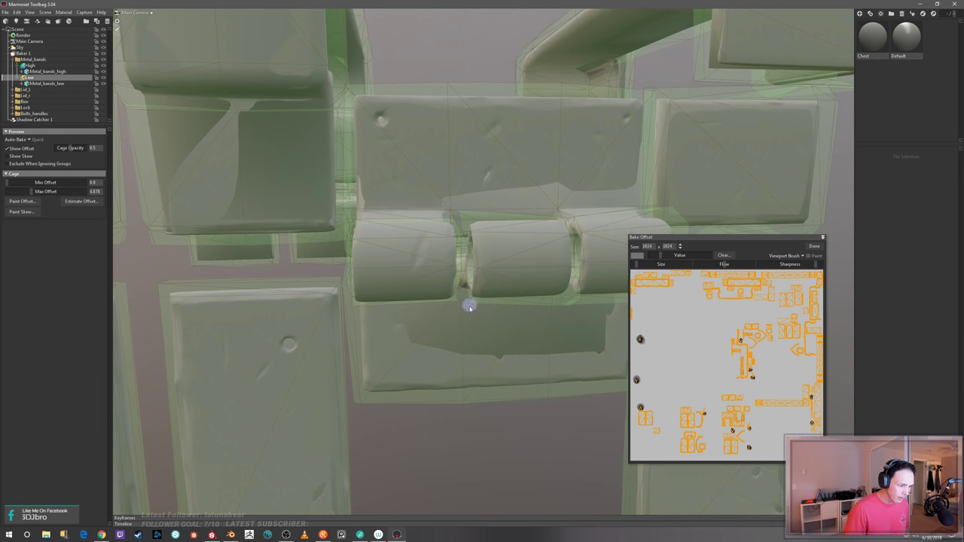
Check the cage around the hinge plate from closer angles, then close the Bake Offset window with Done.
left_click_drag(478, 260, 496, 275)
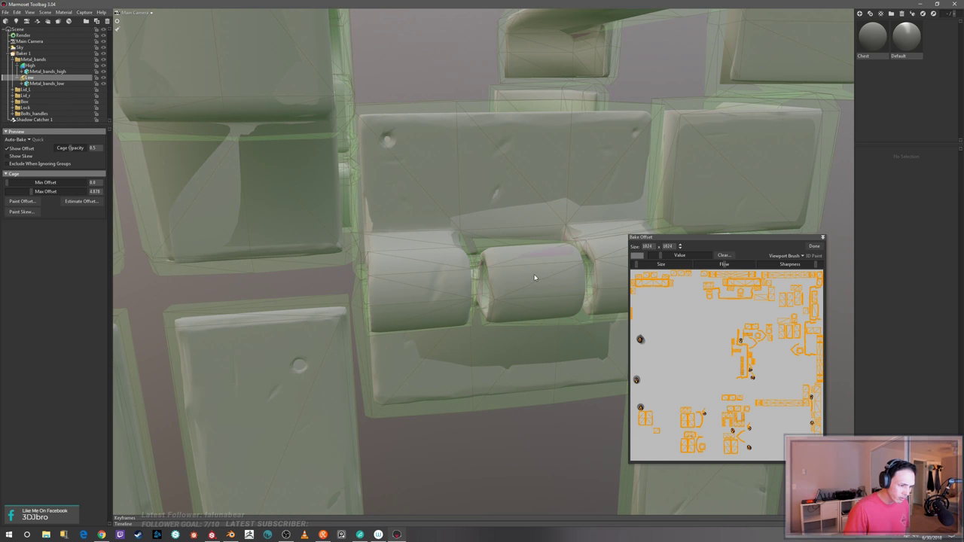
mouse_move(528, 283)
left_mouse_down()
mouse_move(461, 324)
mouse_move(461, 363)
left_mouse_up()
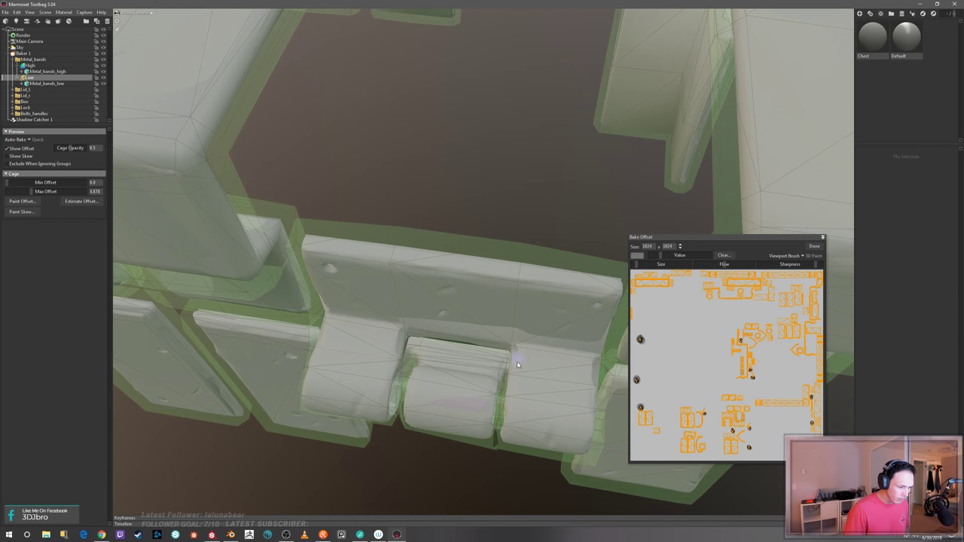
left_click_drag(555, 416, 486, 335)
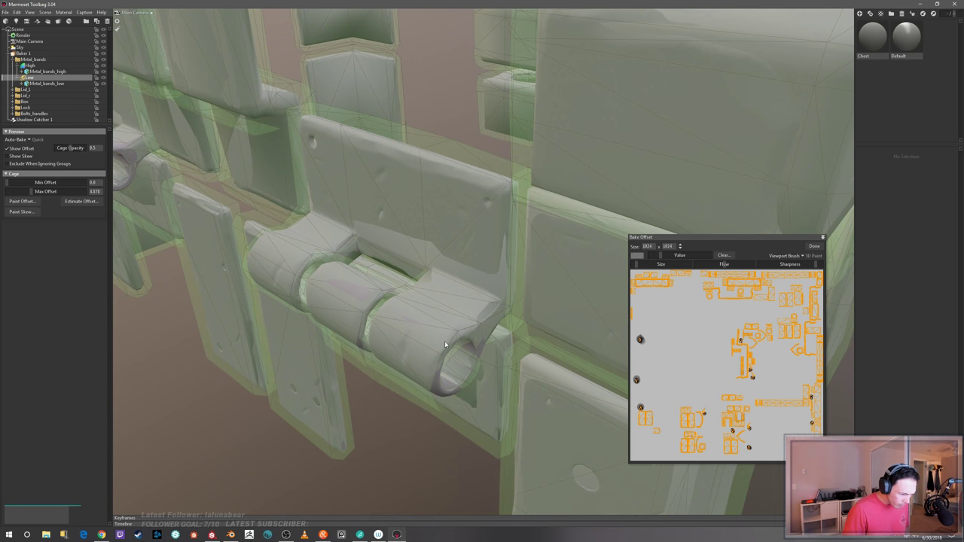
mouse_move(449, 343)
left_mouse_down()
mouse_move(467, 299)
mouse_move(458, 254)
left_mouse_up()
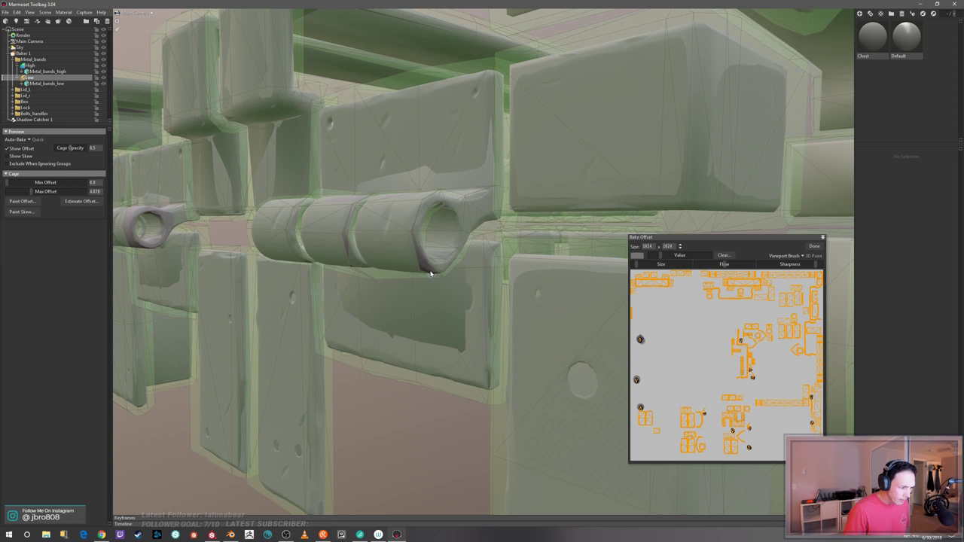
left_click_drag(407, 224, 497, 167)
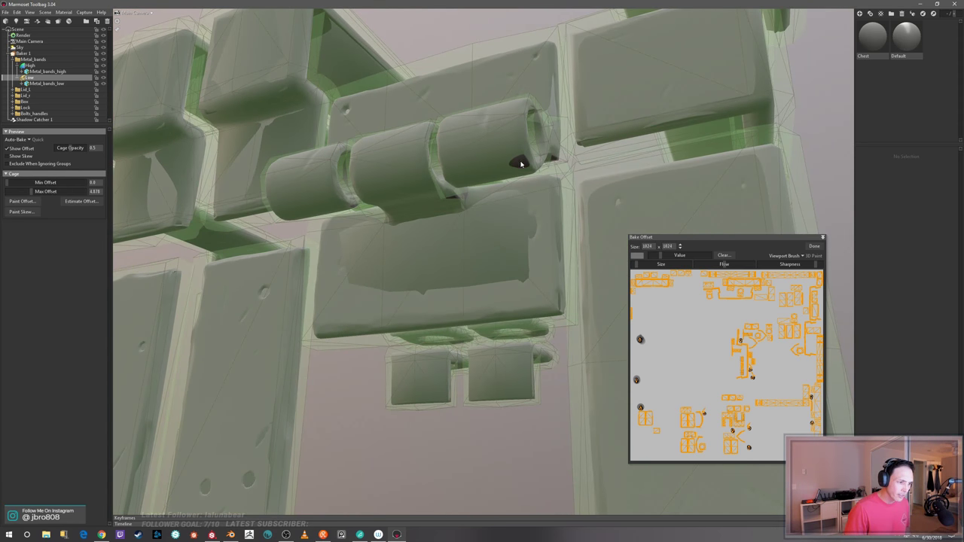
mouse_move(503, 145)
left_mouse_down()
mouse_move(541, 185)
mouse_move(568, 245)
left_mouse_up()
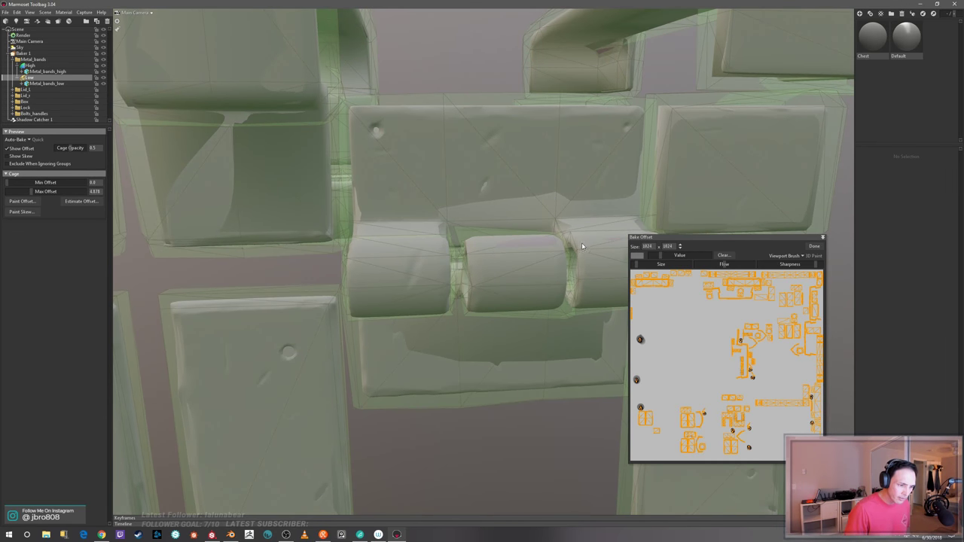
mouse_move(587, 291)
left_mouse_down()
mouse_move(557, 297)
mouse_move(575, 311)
mouse_move(549, 300)
left_mouse_up()
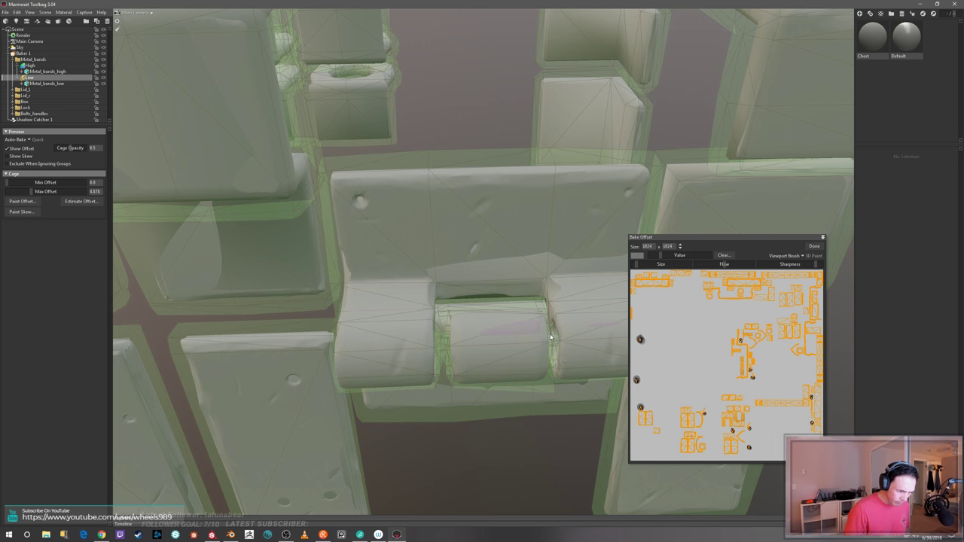
mouse_move(551, 337)
left_mouse_down()
mouse_move(530, 318)
mouse_move(521, 288)
mouse_move(487, 269)
mouse_move(441, 265)
left_mouse_up()
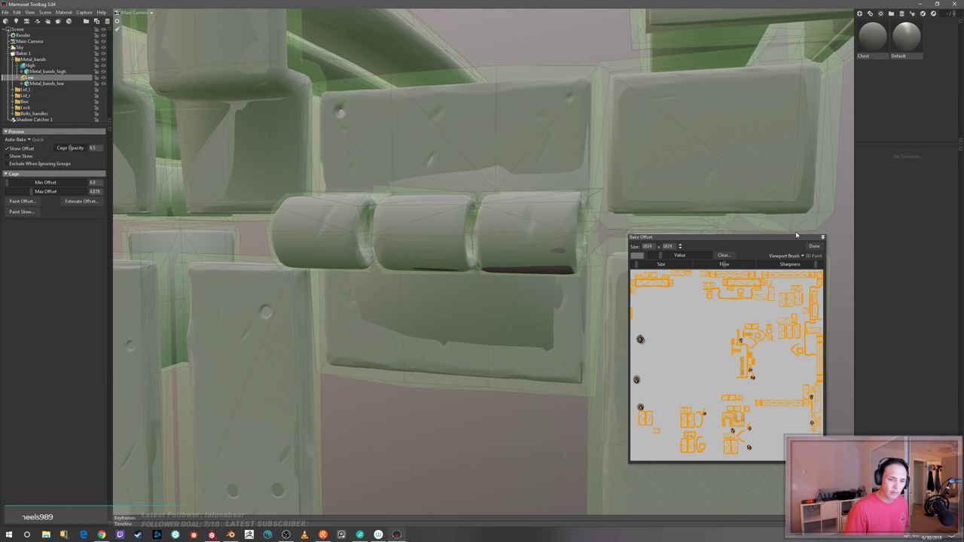
left_click(813, 246)
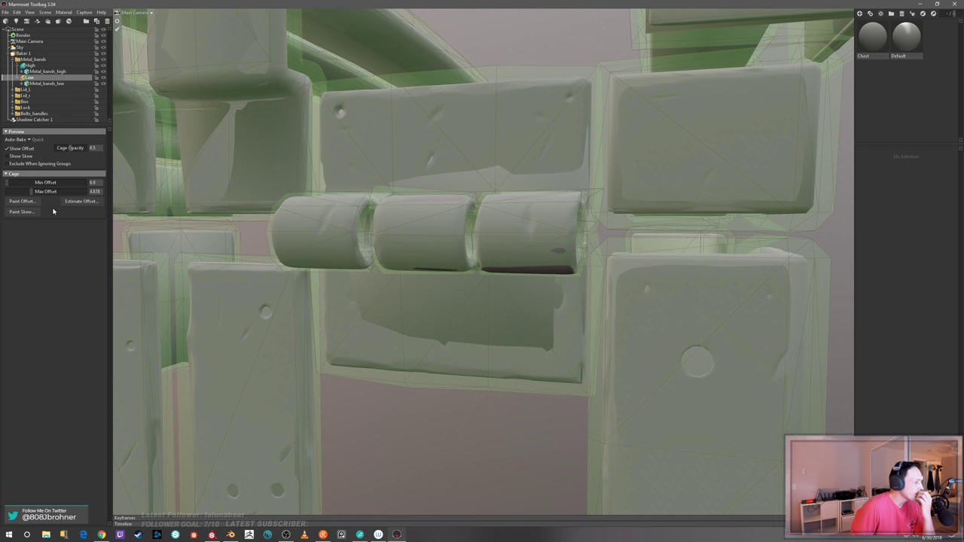
Select the Low group, lower Max Offset from 4.878 to about 2.38, and check the tighter cage.
left_click(64, 79)
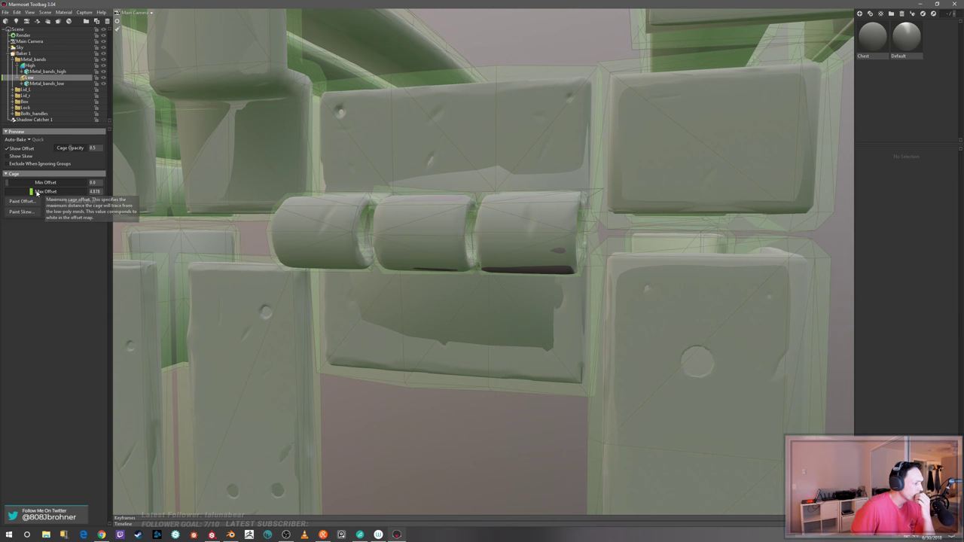
left_click_drag(60, 193, 17, 194)
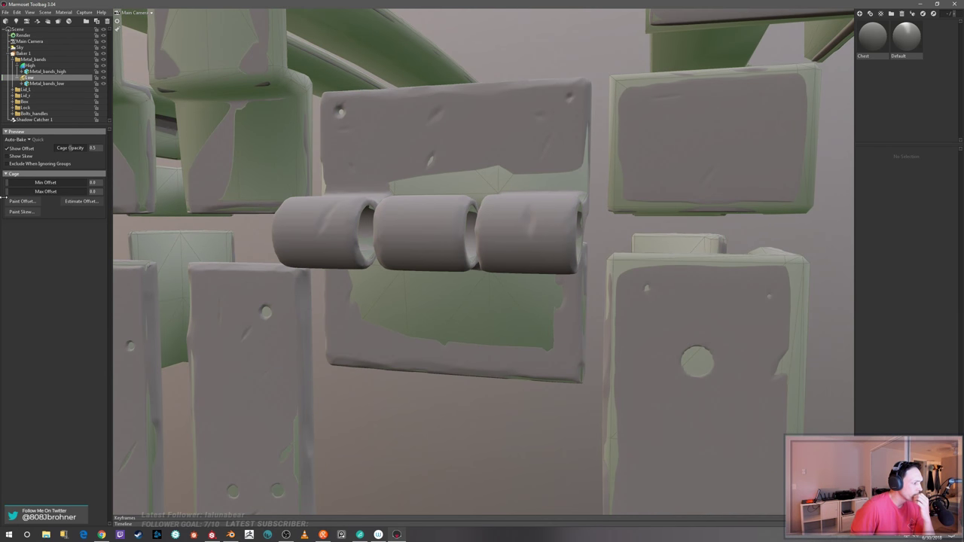
left_click_drag(22, 197, 25, 200)
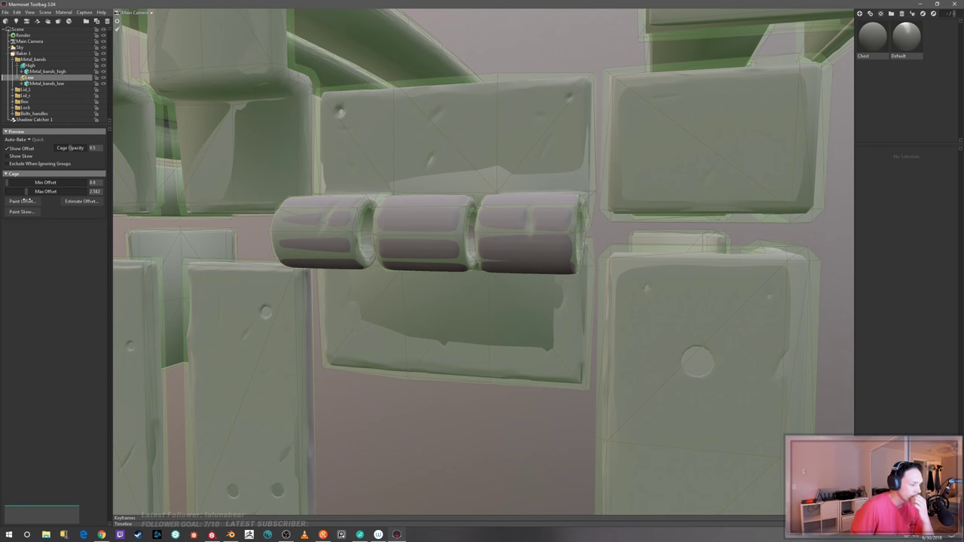
left_click_drag(22, 201, 24, 201)
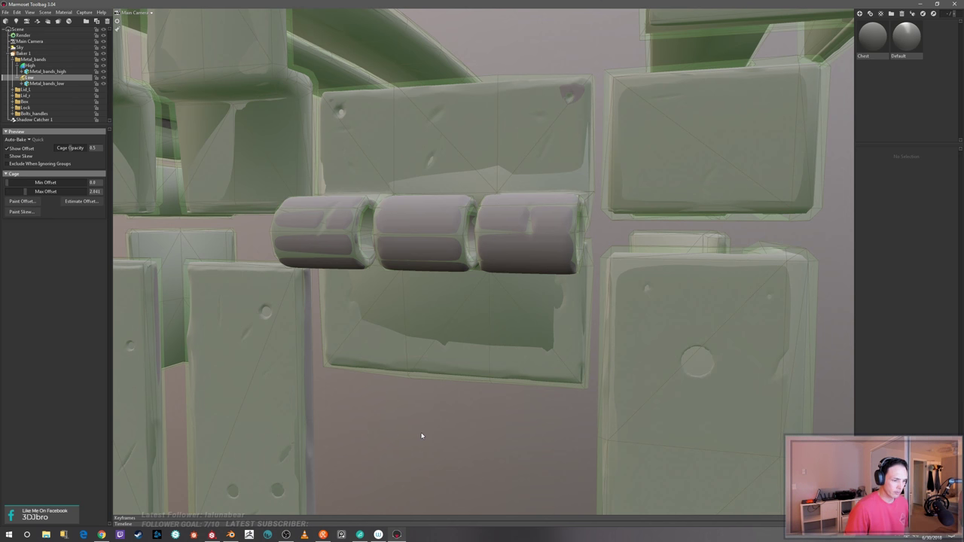
scroll(423, 434, "down", 3)
mouse_move(423, 433)
left_mouse_down()
mouse_move(471, 435)
mouse_move(392, 442)
mouse_move(407, 456)
mouse_move(456, 456)
mouse_move(382, 441)
mouse_move(378, 425)
left_mouse_up()
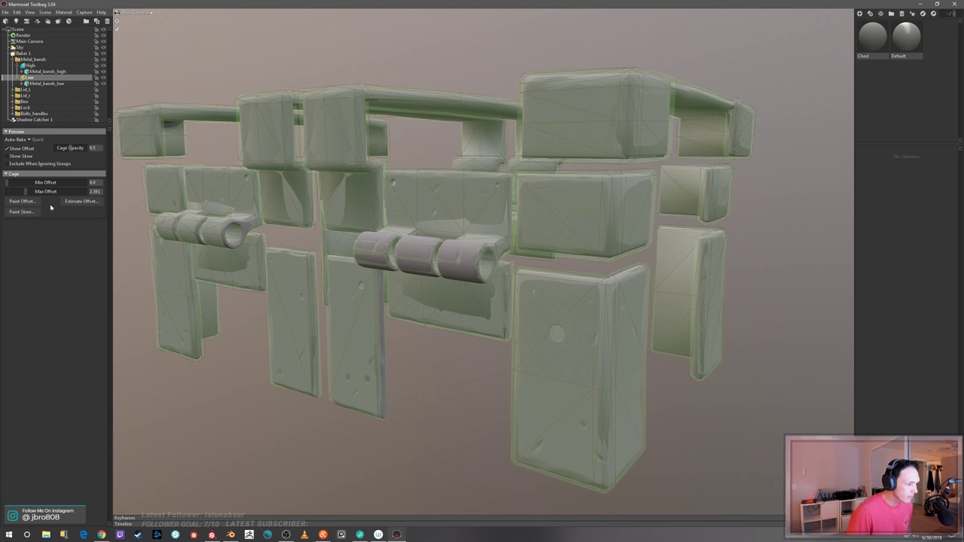
mouse_move(433, 401)
left_mouse_down()
mouse_move(375, 401)
mouse_move(593, 350)
mouse_move(542, 366)
mouse_move(467, 323)
mouse_move(364, 349)
mouse_move(224, 346)
mouse_move(235, 353)
left_mouse_up()
scroll(443, 357, "up", 2)
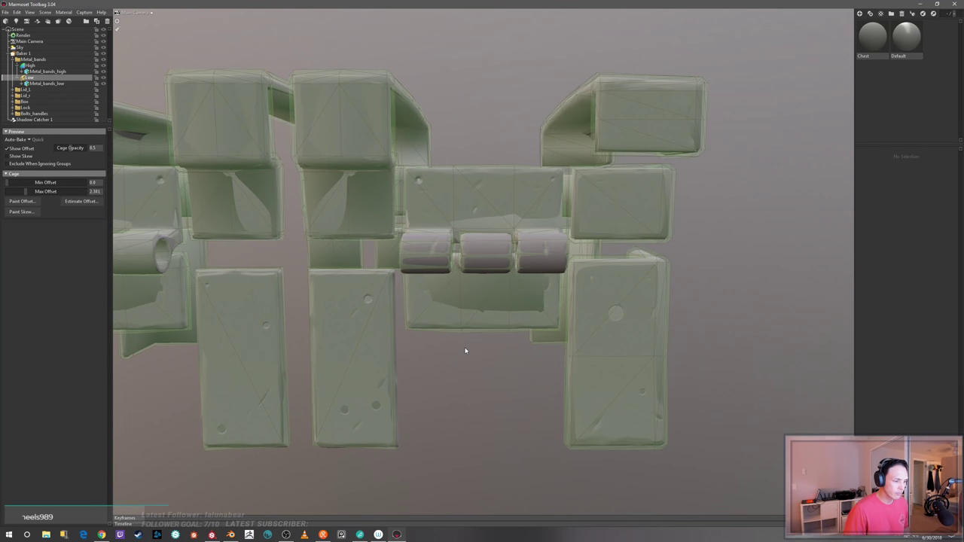
scroll(444, 376, "up", 2)
scroll(445, 399, "up", 3)
mouse_move(445, 414)
left_mouse_down()
mouse_move(435, 396)
mouse_move(454, 397)
mouse_move(458, 415)
mouse_move(484, 430)
mouse_move(447, 482)
mouse_move(443, 464)
left_mouse_up()
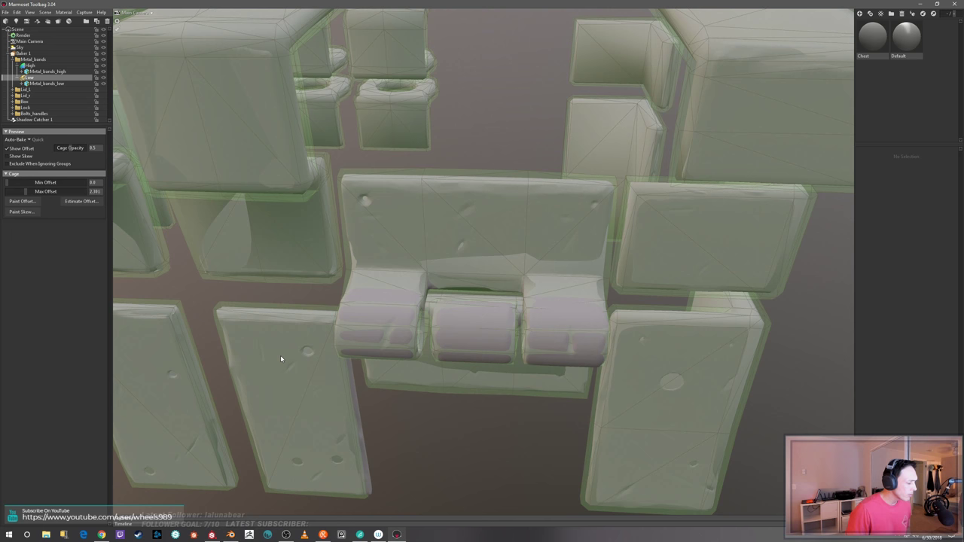
Clear all painted offset from the offset map and close the canvas.
left_click(23, 201)
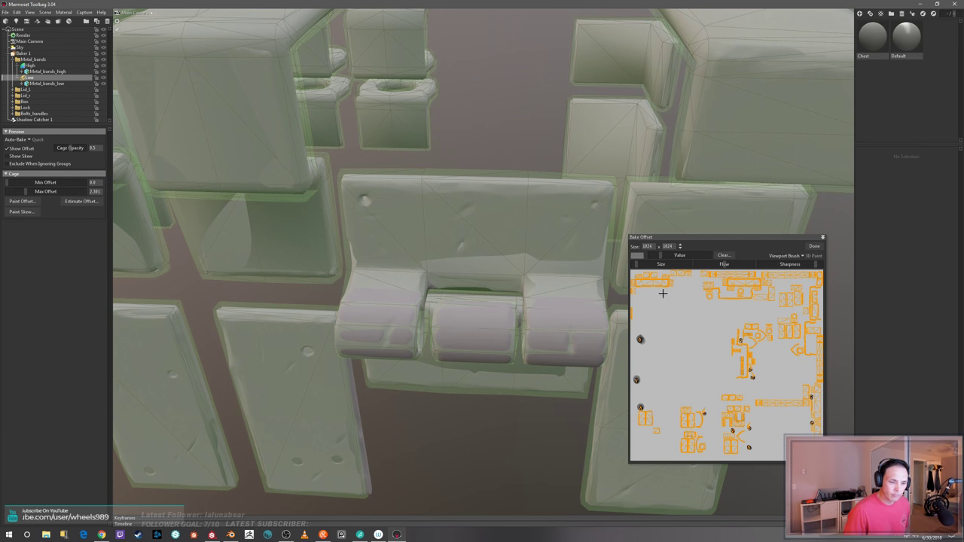
left_click(728, 257)
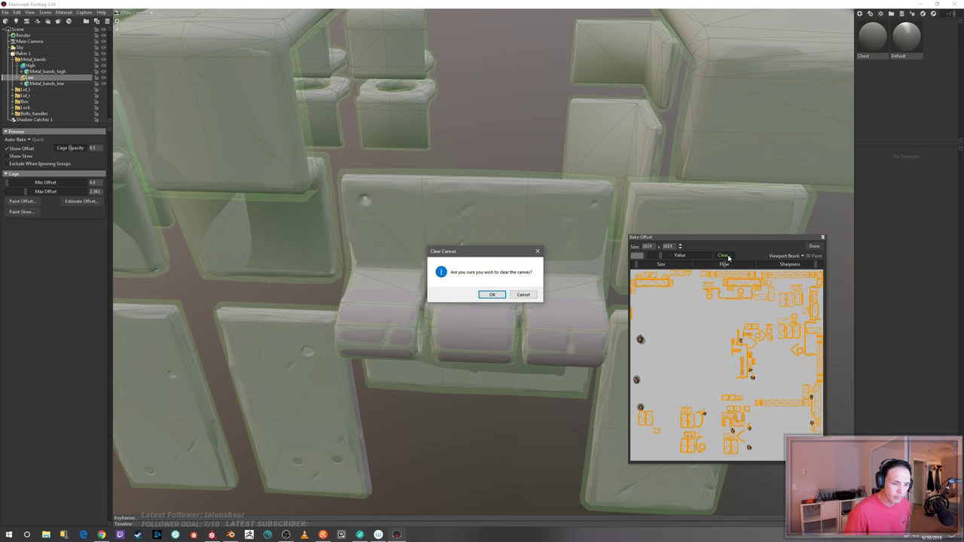
left_click(490, 295)
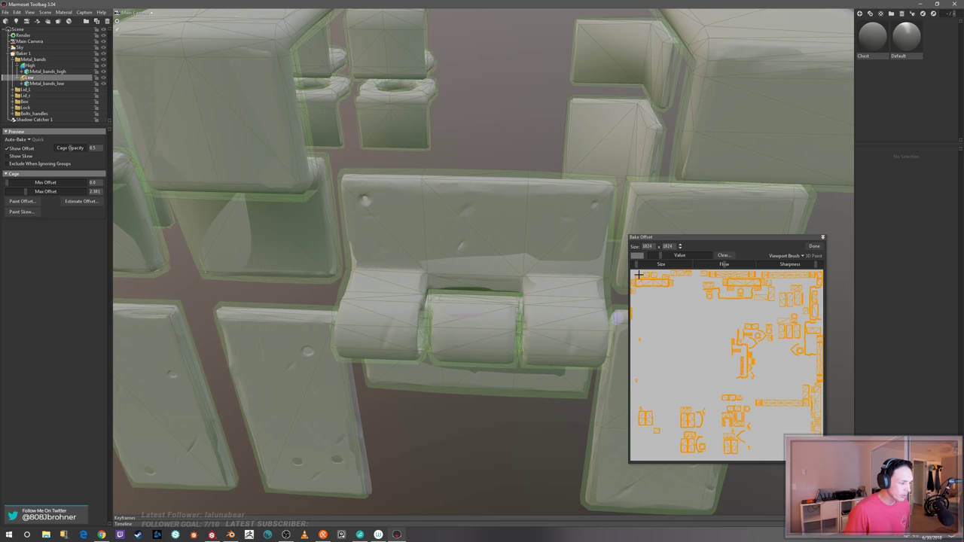
left_click(811, 248)
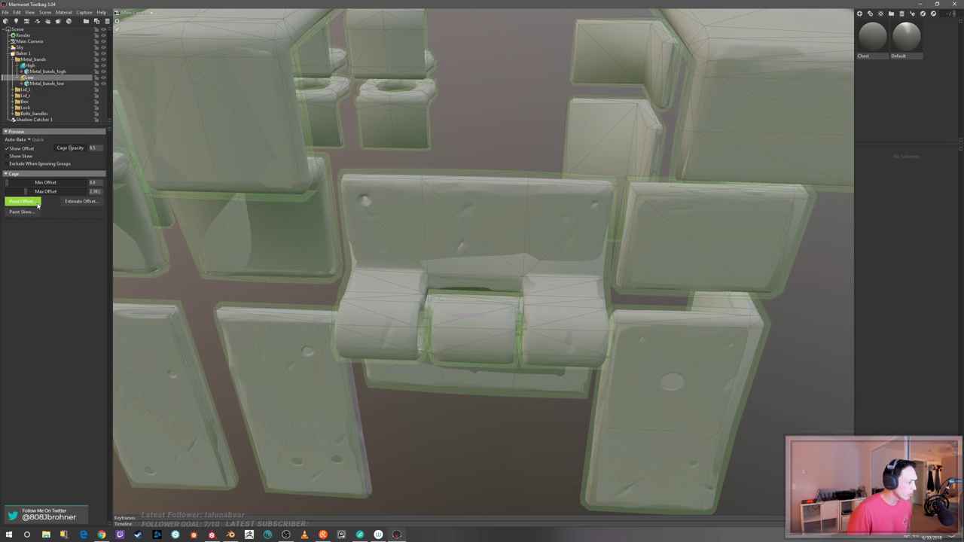
Drop Max Offset to 0, inspect the hinge, and reopen the Paint Offset window.
mouse_move(27, 192)
left_mouse_down()
mouse_move(3, 193)
mouse_move(24, 201)
left_mouse_up()
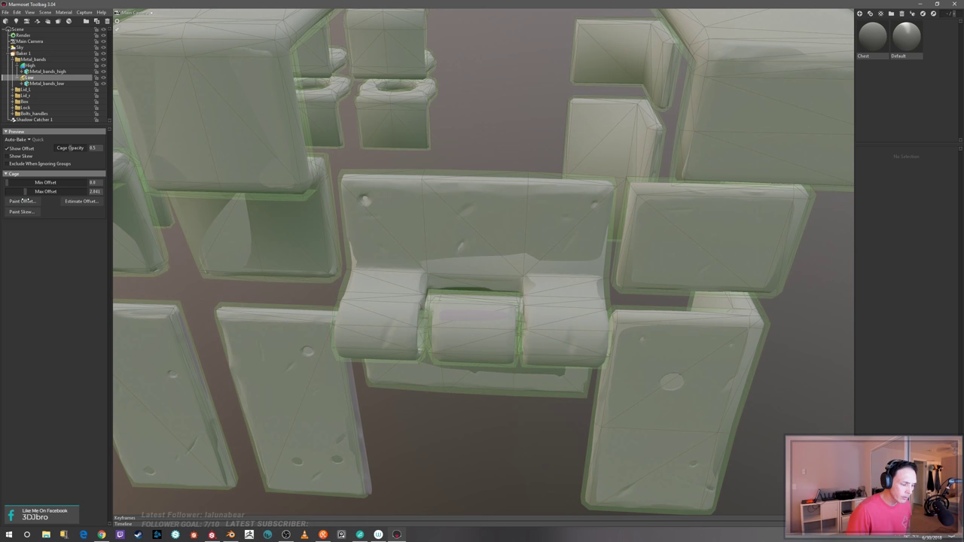
mouse_move(331, 434)
left_mouse_down()
mouse_move(411, 471)
mouse_move(416, 461)
left_mouse_up()
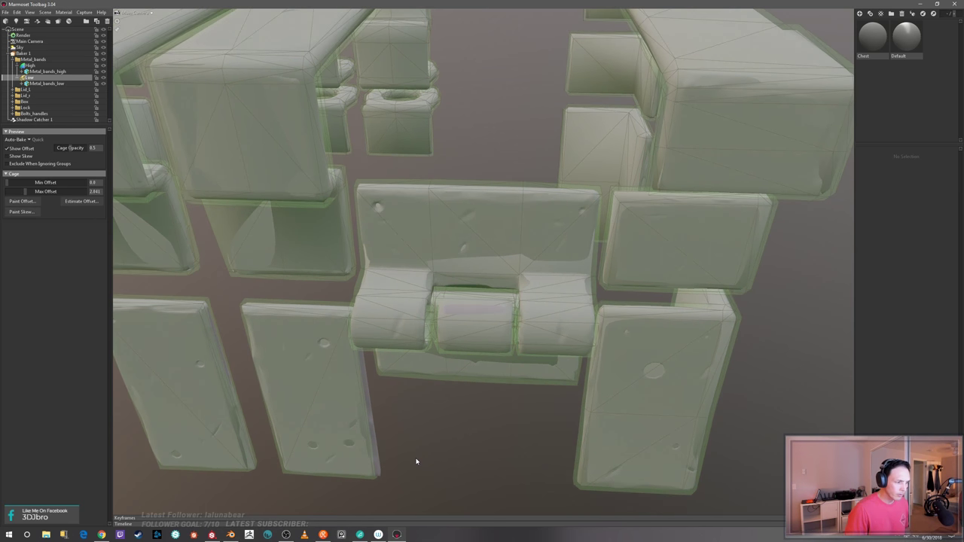
scroll(443, 454, "down", 3)
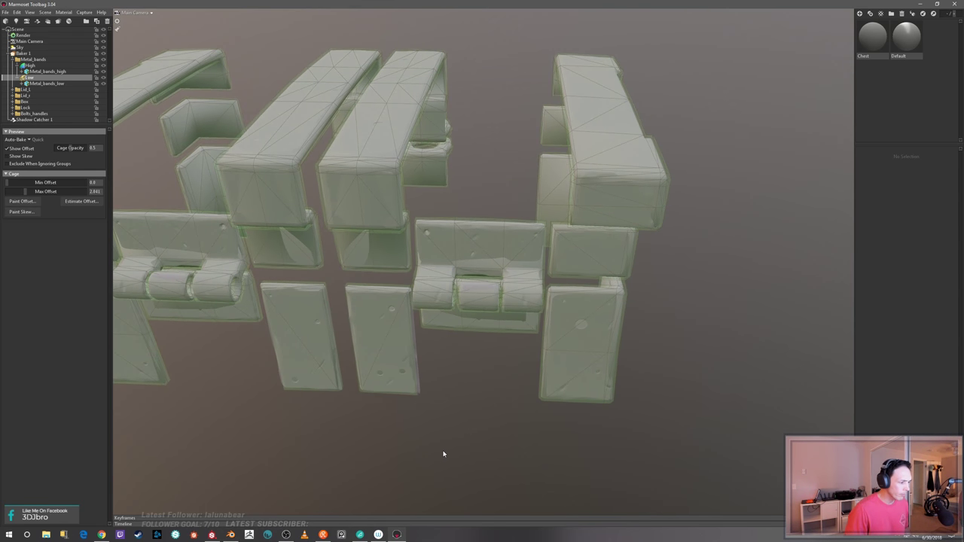
scroll(468, 420, "up", 2)
scroll(471, 422, "up", 2)
scroll(469, 435, "up", 2)
mouse_move(475, 436)
left_mouse_down()
mouse_move(499, 436)
mouse_move(499, 459)
mouse_move(471, 436)
left_mouse_up()
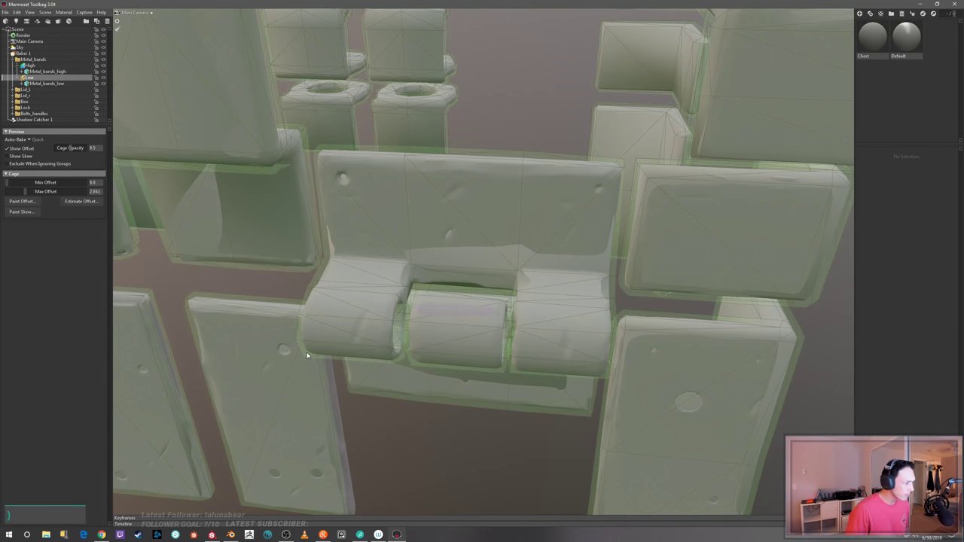
left_click(28, 202)
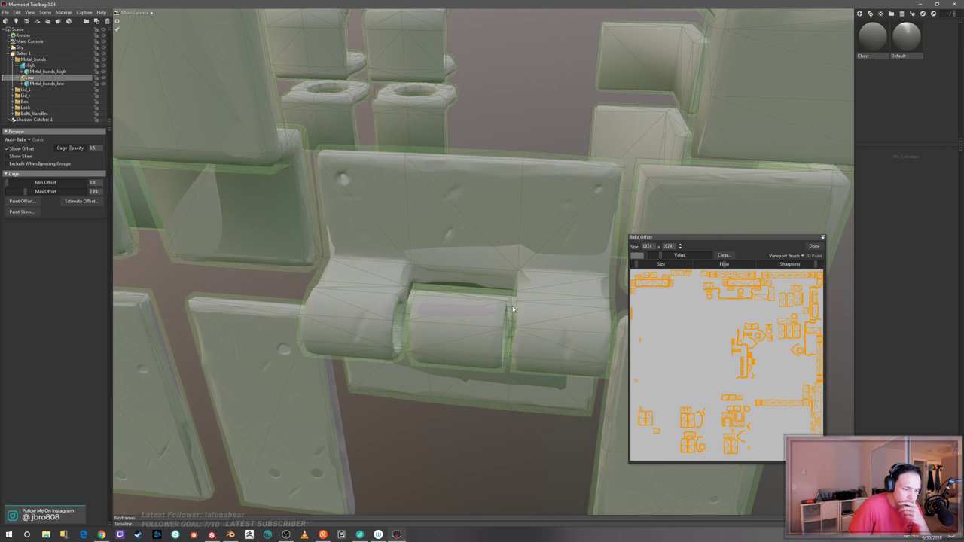
mouse_move(531, 442)
left_mouse_down()
mouse_move(504, 435)
mouse_move(529, 449)
mouse_move(524, 465)
mouse_move(525, 360)
left_mouse_up()
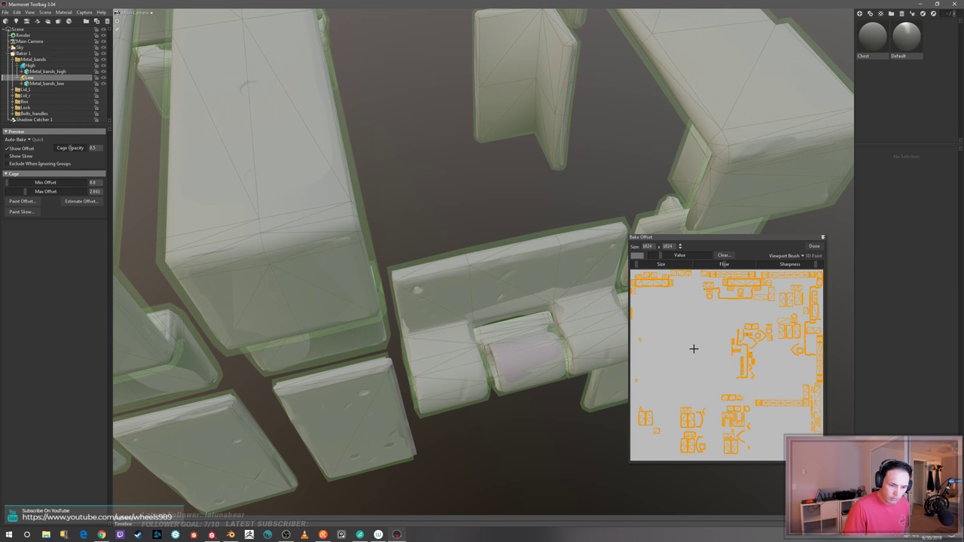
Refocus the camera on the hinge with F, zoom onto the hinge ring UV strips, and start painting offset.
scroll(753, 339, "down", 4)
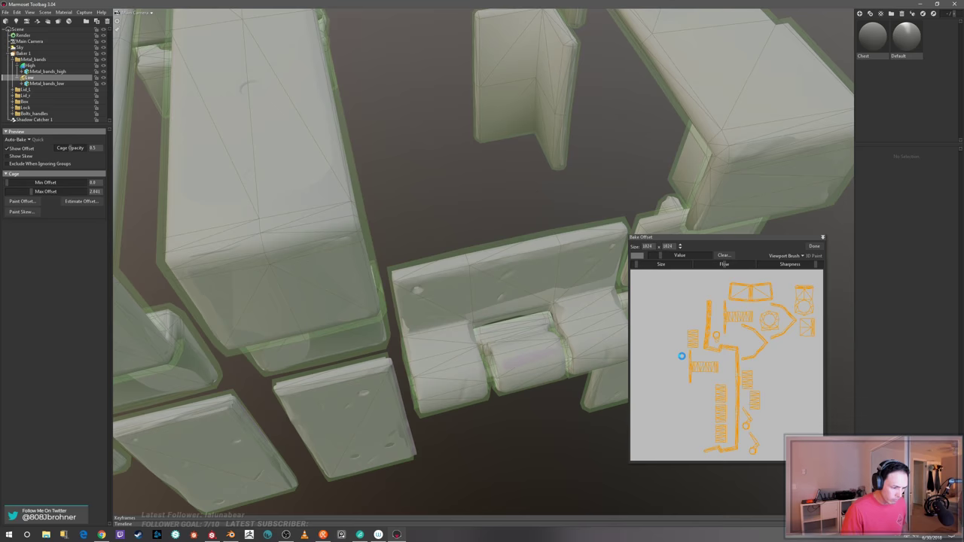
key("f")
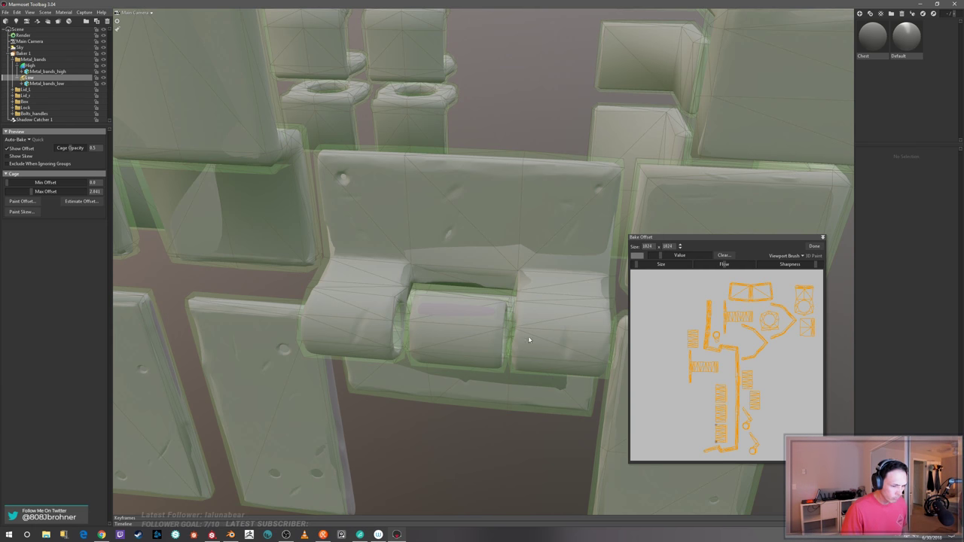
scroll(708, 401, "up", 2)
scroll(708, 422, "up", 1)
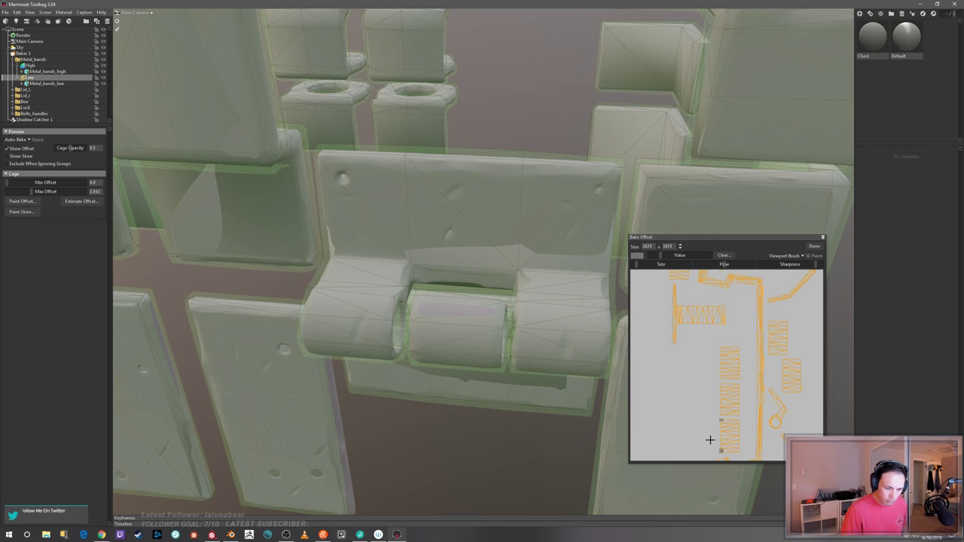
scroll(698, 390, "up", 1)
scroll(697, 389, "up", 1)
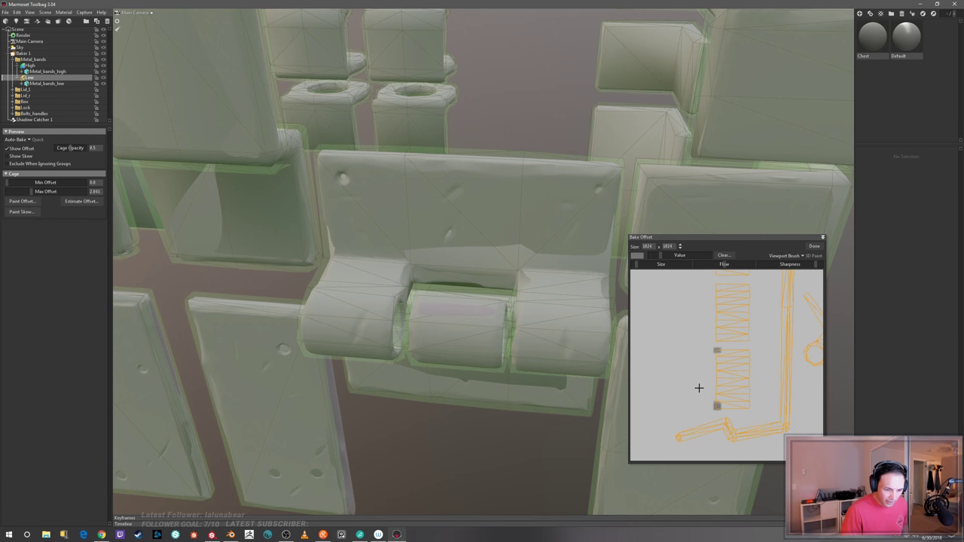
left_click(714, 355)
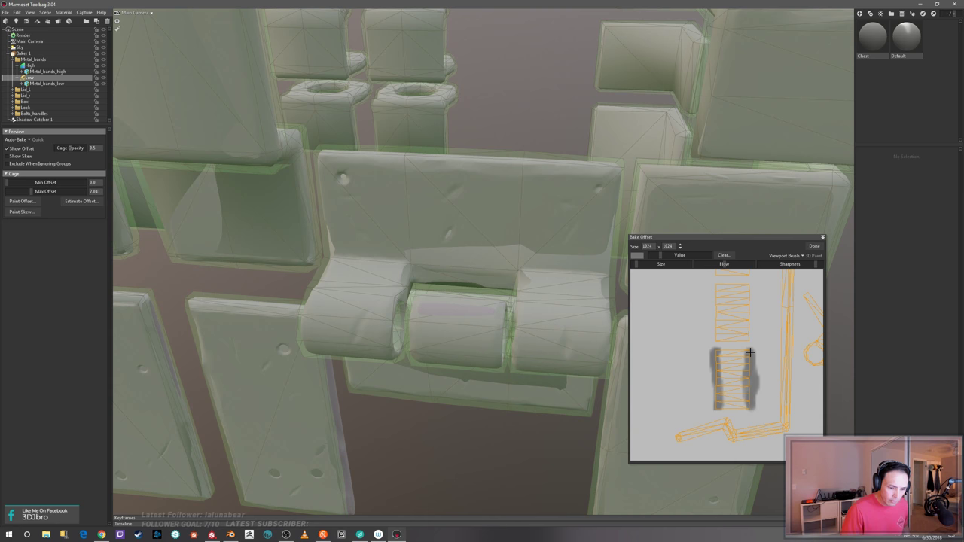
Paint grey offset down the upper strip's left edge, undoing stray strokes.
key("ctrl+z")
scroll(698, 322, "down", 1)
middle_click_drag(699, 323, 705, 351)
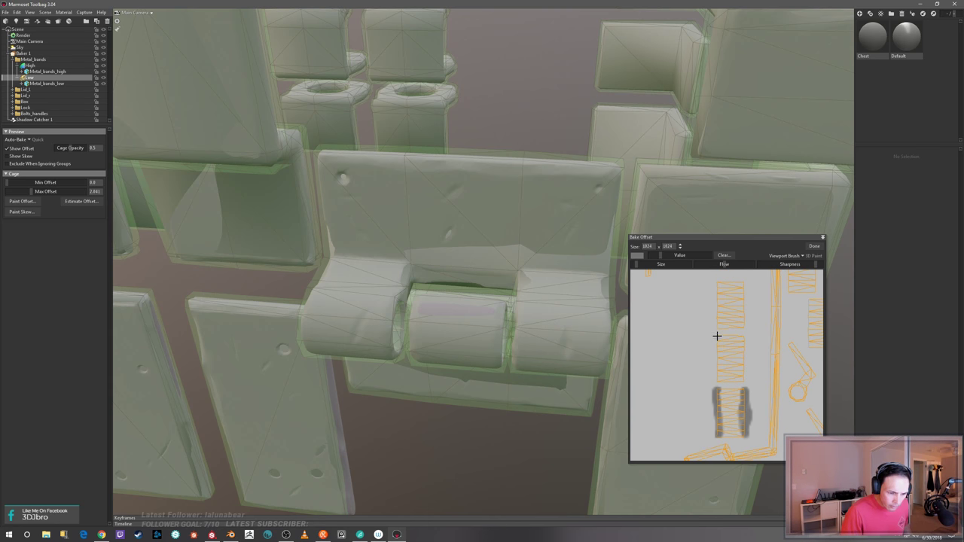
left_click_drag(717, 340, 717, 341)
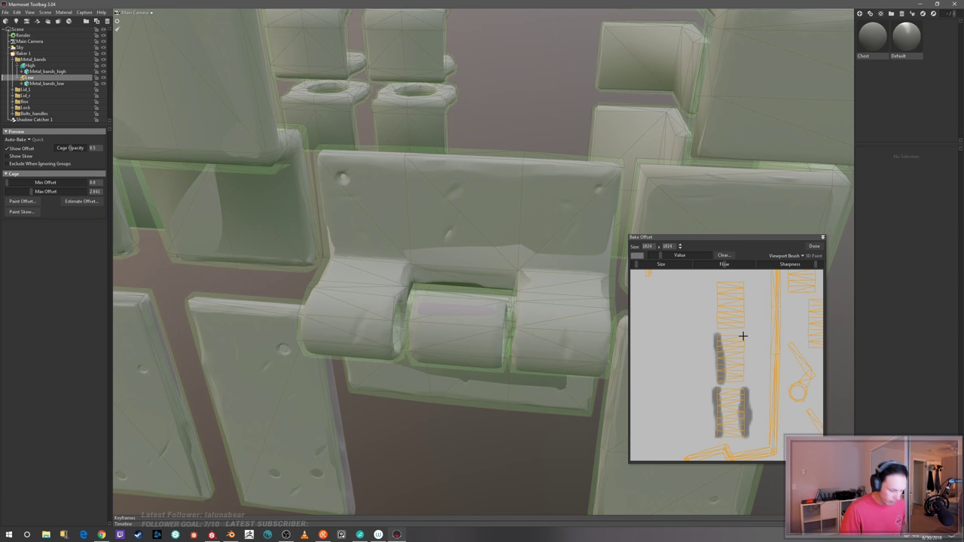
key("ctrl+z")
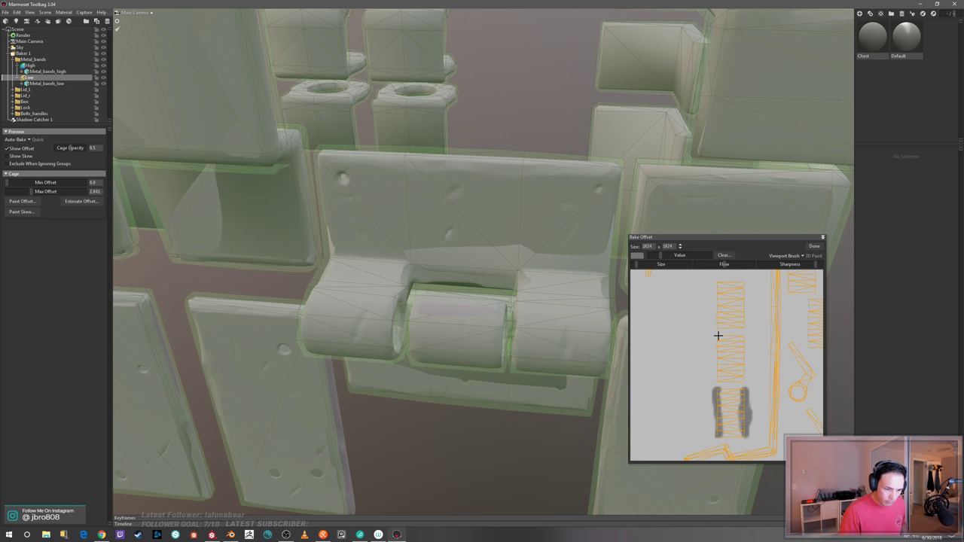
left_click_drag(717, 336, 723, 358)
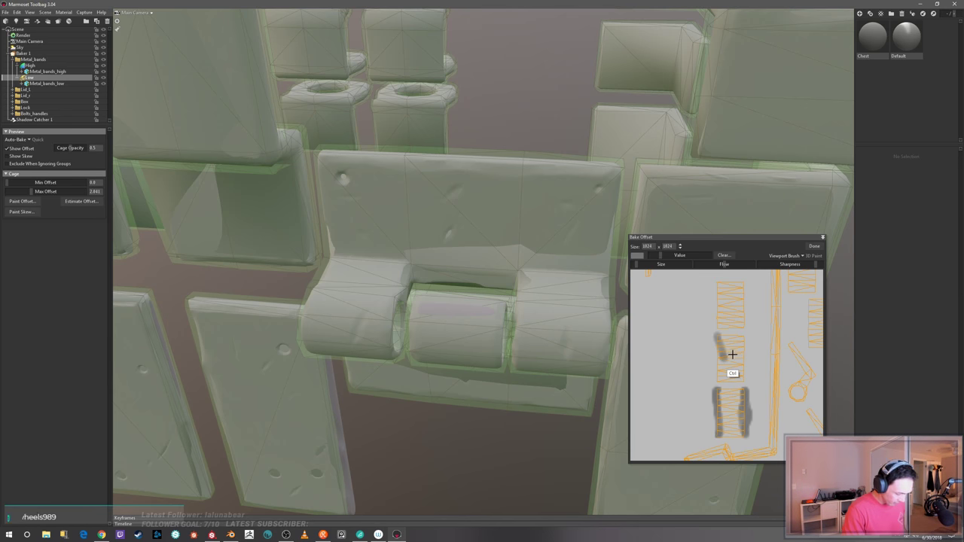
key("ctrl+z")
key("ctrl+z")
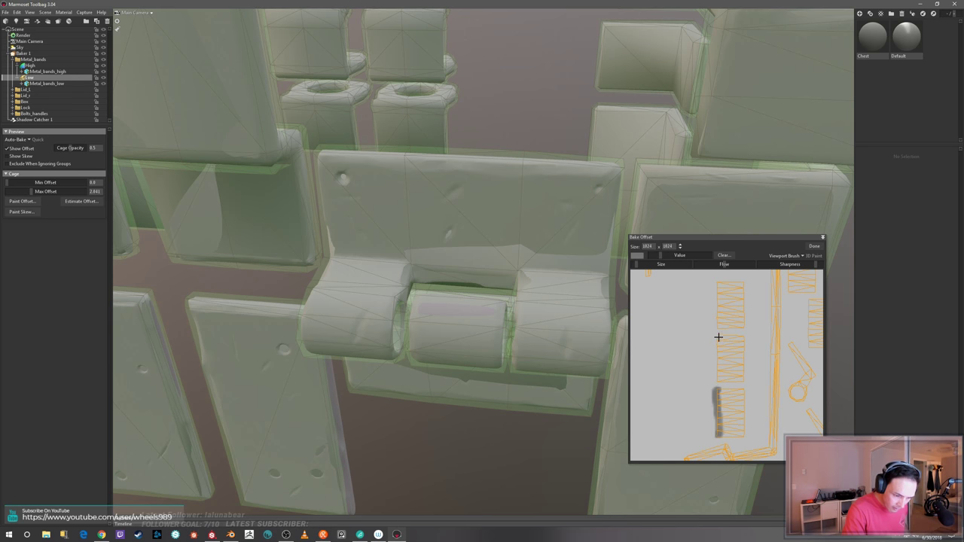
Paint offset along both edges of the middle and top hinge ring strips.
left_click_drag(716, 334, 717, 347)
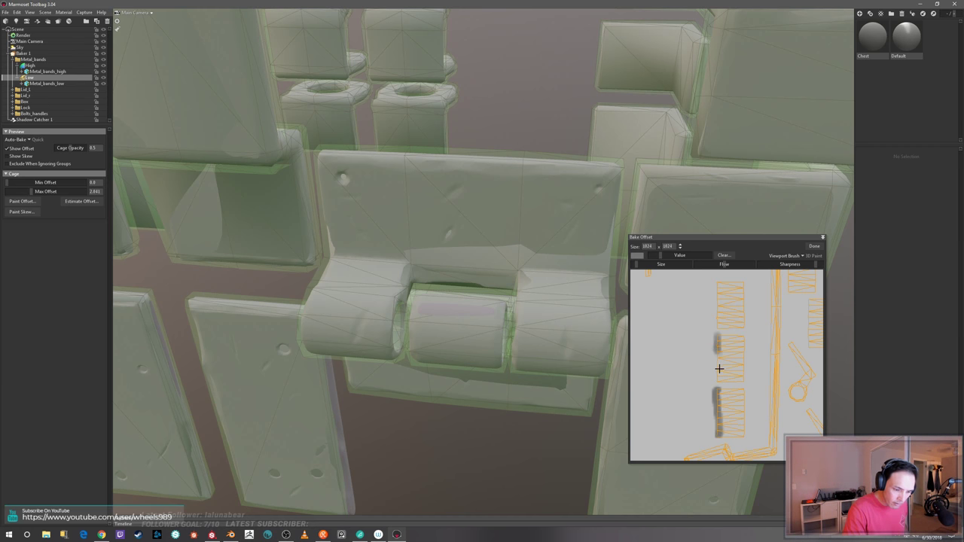
left_click_drag(718, 346, 717, 378)
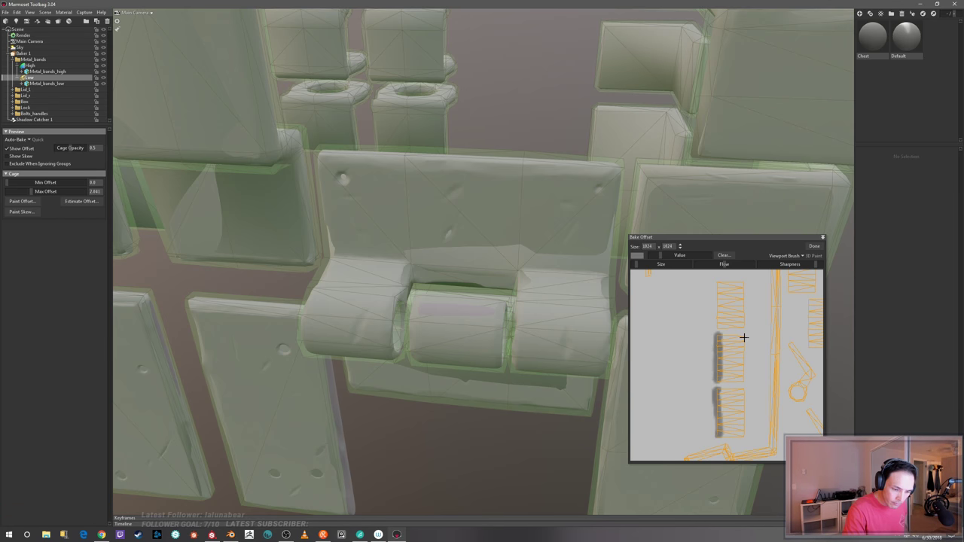
left_click_drag(743, 337, 743, 345)
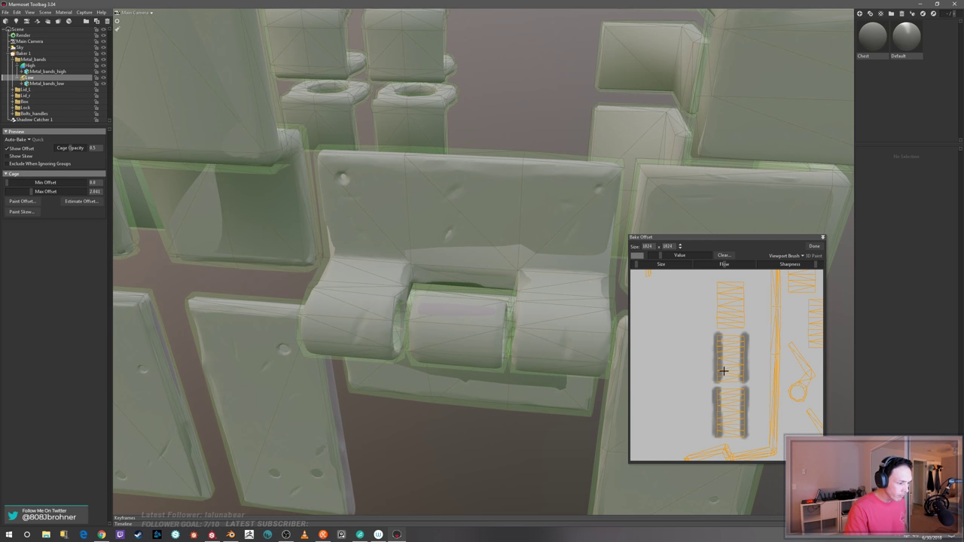
left_click_drag(716, 299, 717, 325)
left_click_drag(743, 282, 743, 317)
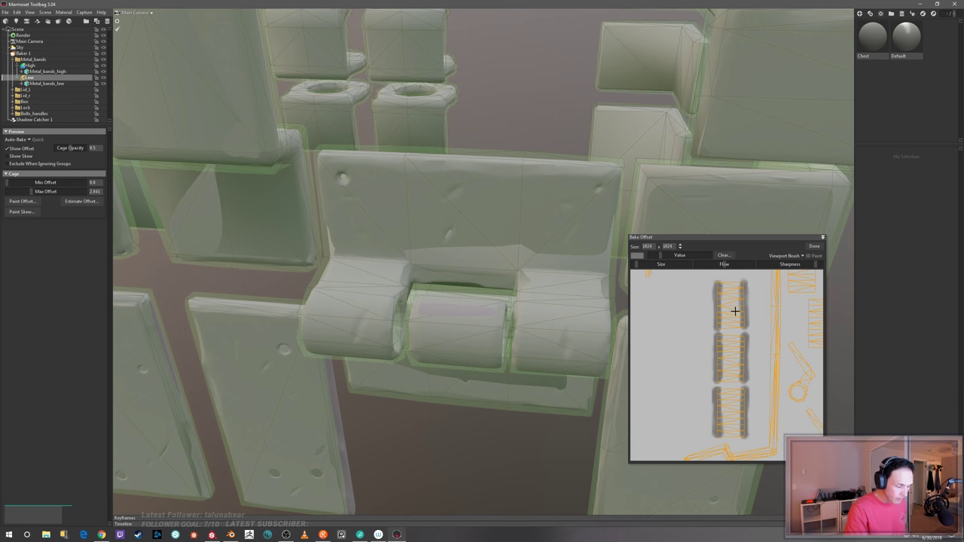
Pan and zoom the UV view to recentre the strips and look for other islands.
left_click_drag(693, 336, 693, 343, "alt")
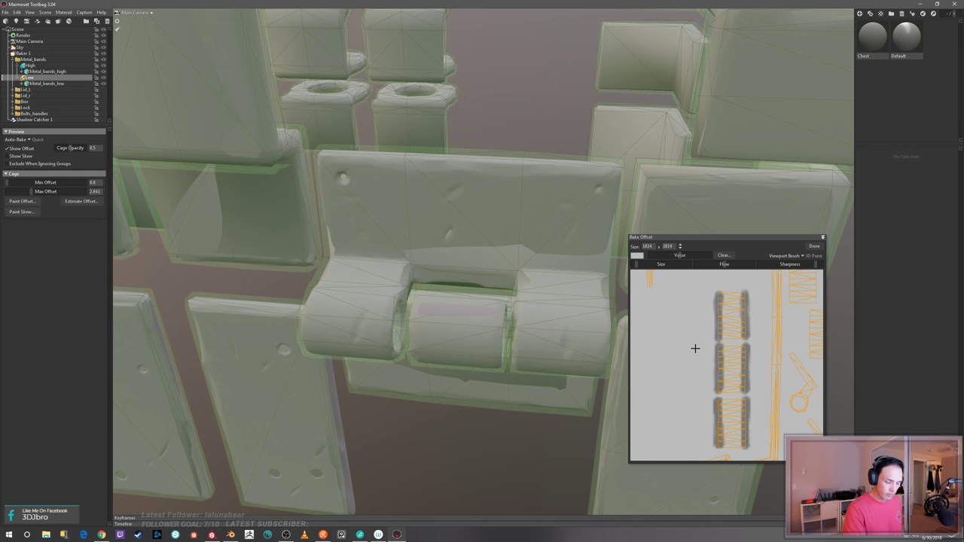
mouse_move(695, 348)
left_mouse_down("alt")
mouse_move(751, 344)
mouse_move(710, 323)
mouse_move(760, 340)
mouse_move(750, 371)
left_mouse_up("alt")
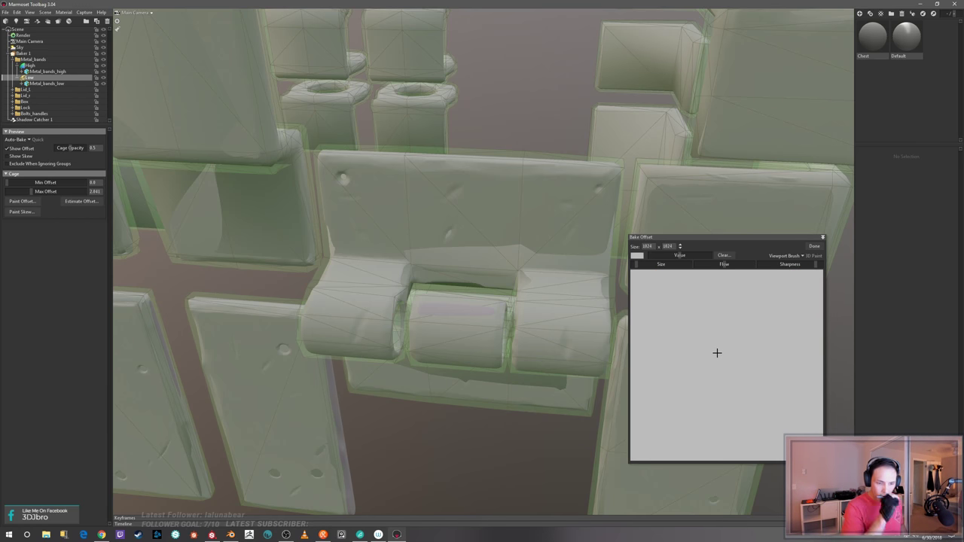
scroll(717, 365, "down", 2)
scroll(718, 368, "down", 1)
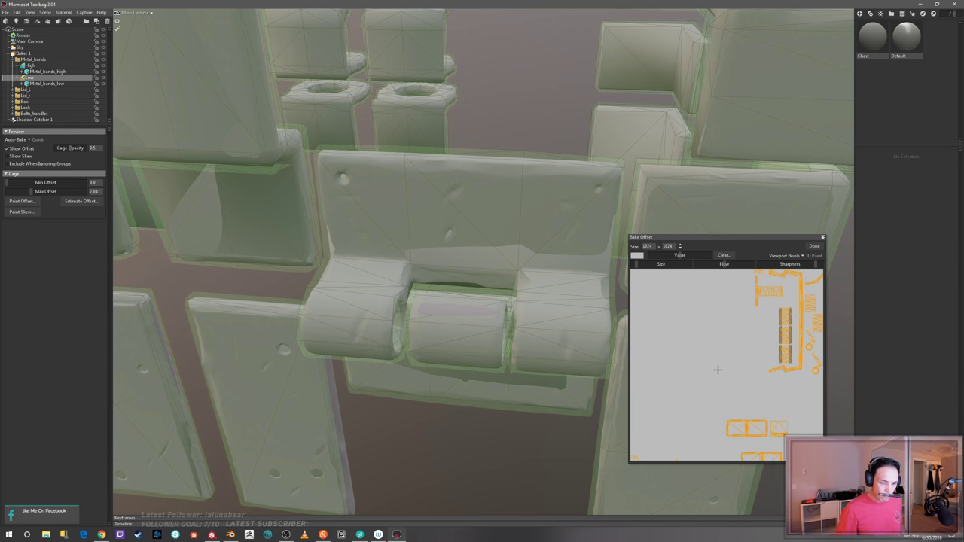
left_click_drag(716, 366, 749, 387, "alt")
scroll(753, 407, "down", 1)
scroll(769, 428, "down", 1)
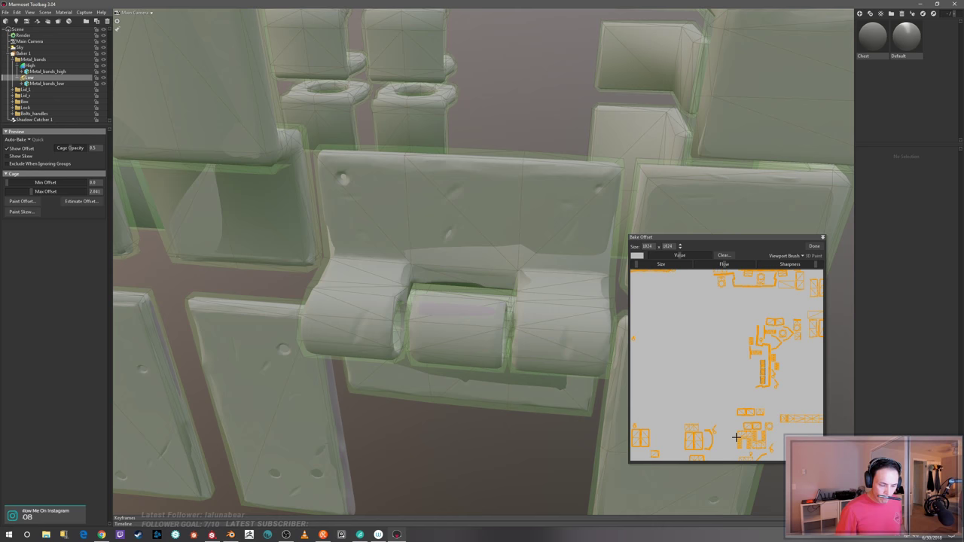
scroll(736, 433, "up", 3)
scroll(731, 376, "up", 1)
scroll(732, 389, "up", 1)
scroll(731, 391, "up", 2)
scroll(730, 397, "up", 1)
scroll(730, 402, "up", 1)
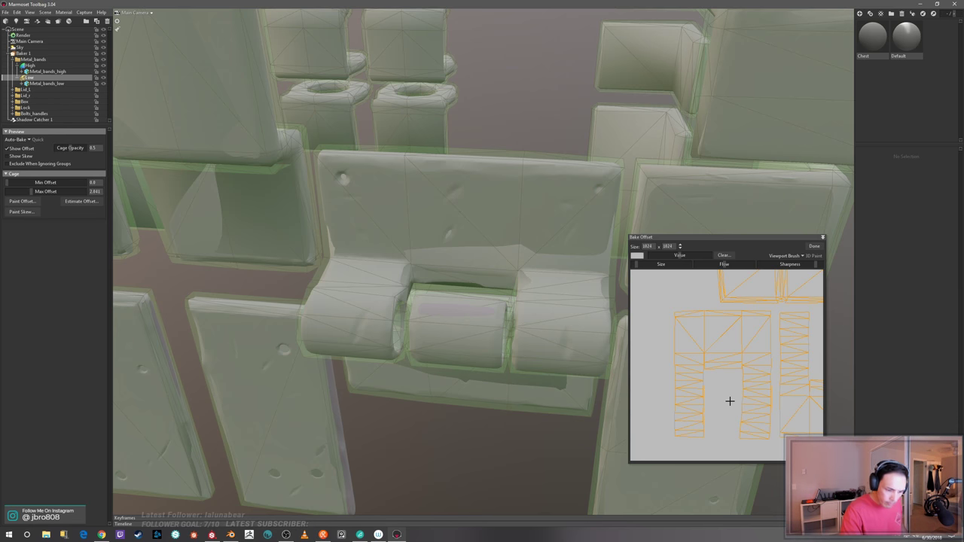
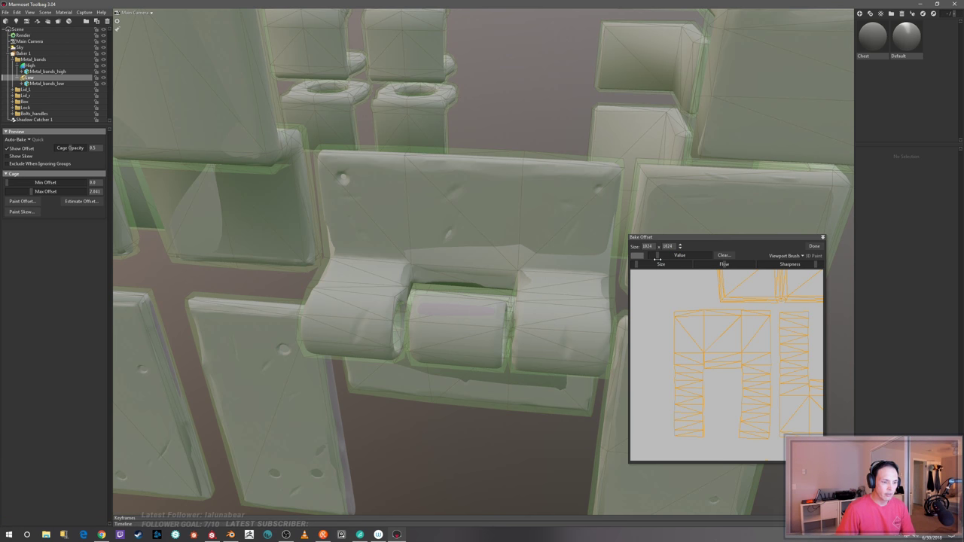
Paint offset strokes along the edges of the lower hinge UV strips.
left_click(676, 386)
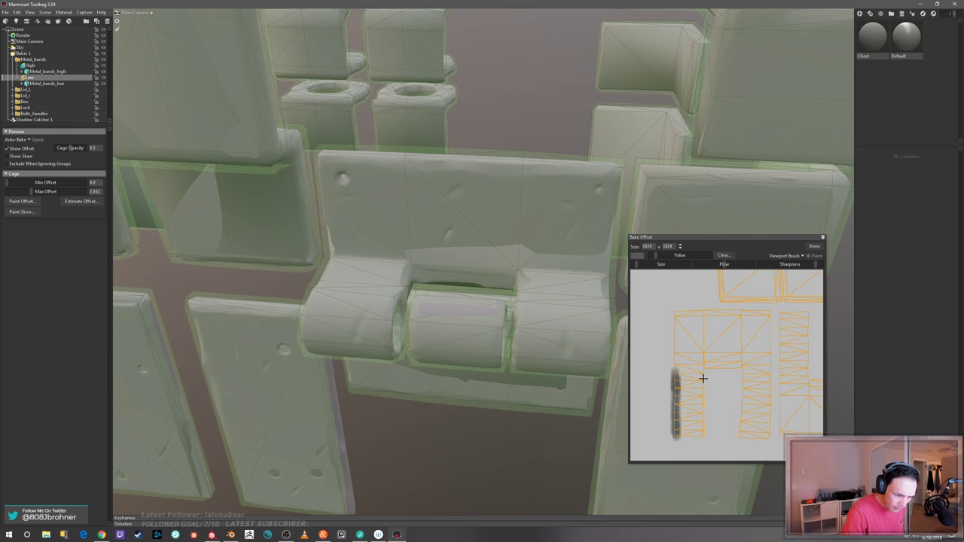
left_click_drag(702, 375, 702, 400)
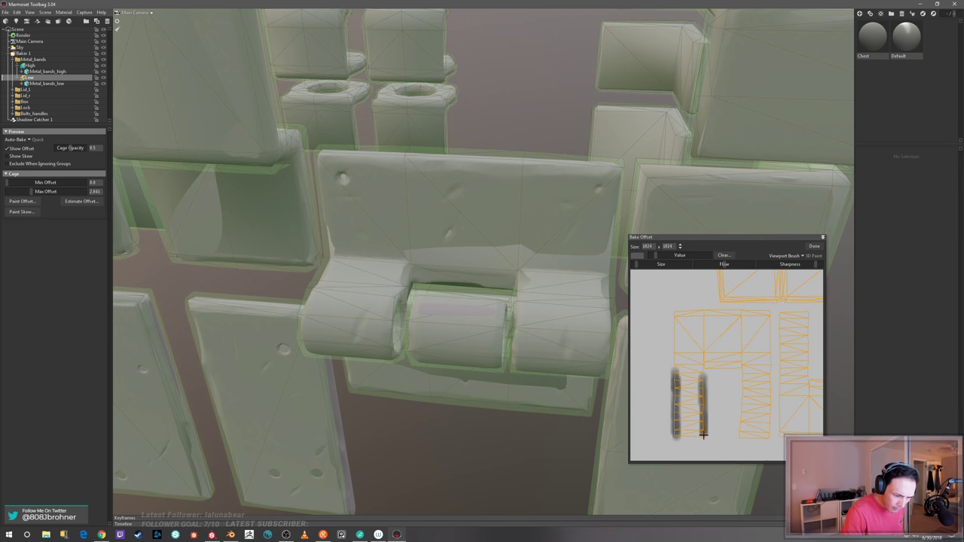
left_click_drag(741, 375, 741, 435)
left_click_drag(769, 377, 767, 428)
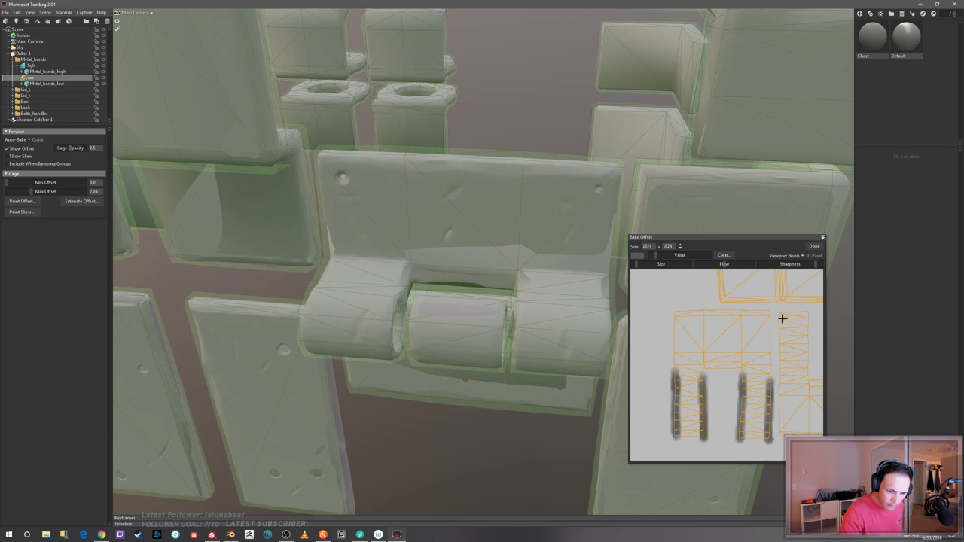
left_click_drag(779, 313, 780, 362)
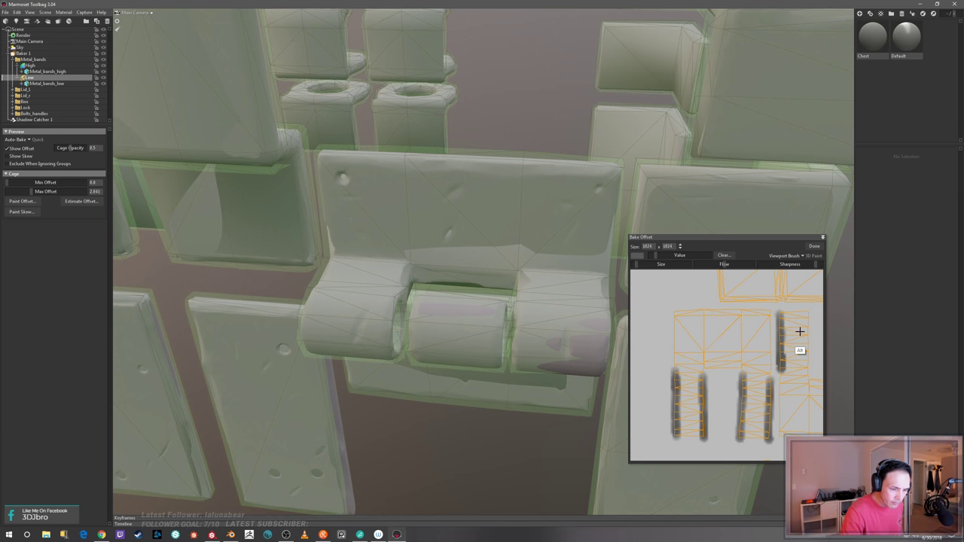
Paint offset along the upper and rightmost hinge UV strips, then survey other areas of the sheet.
middle_click_drag(791, 329, 744, 324, "alt")
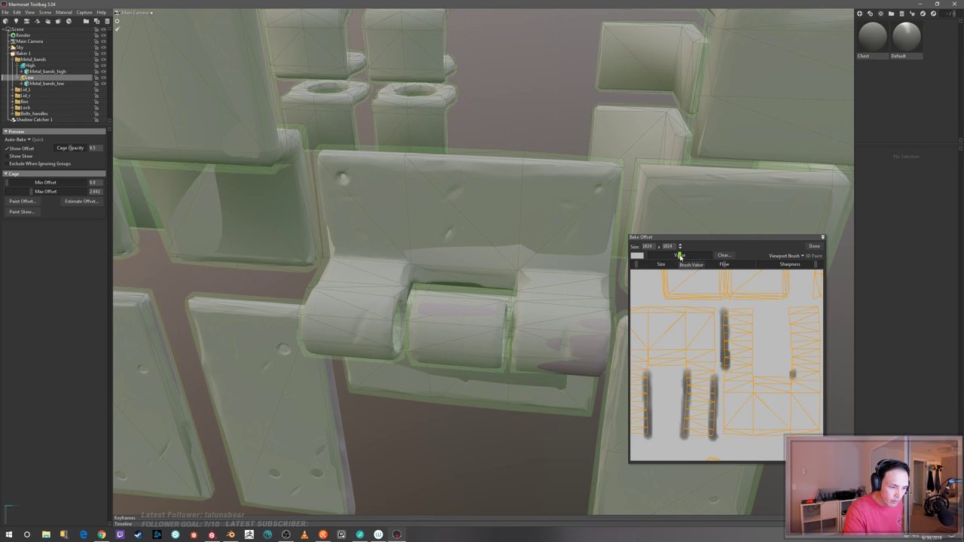
left_click_drag(751, 307, 752, 363)
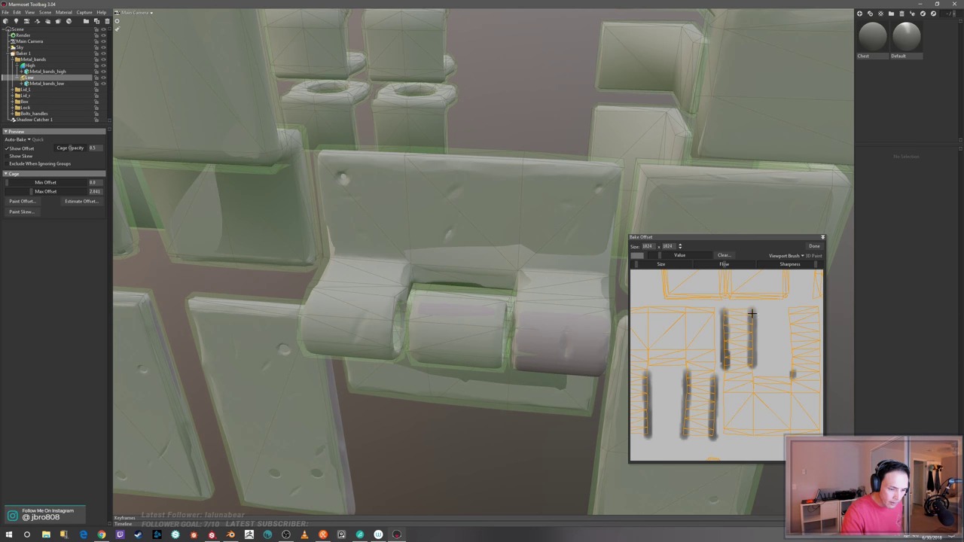
left_click_drag(791, 307, 789, 361)
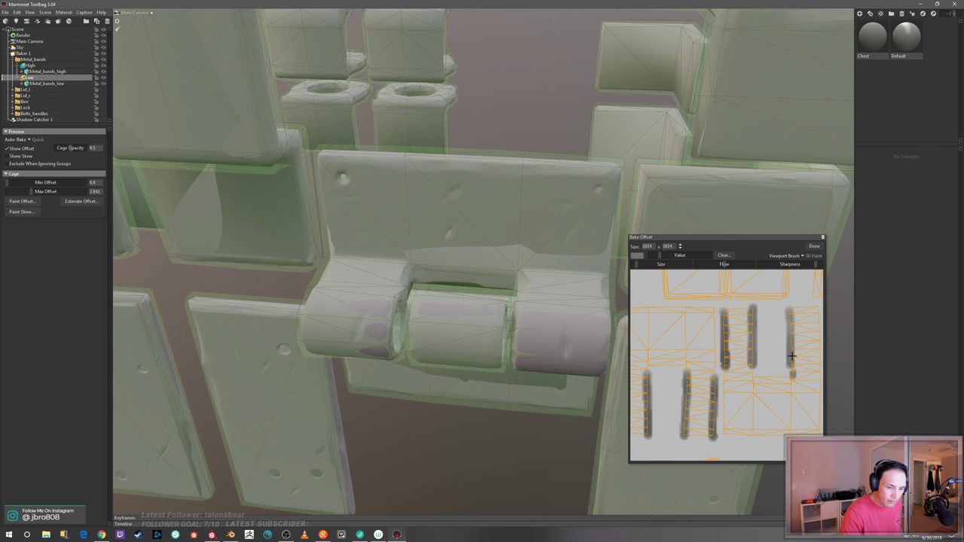
left_click_drag(816, 325, 817, 369)
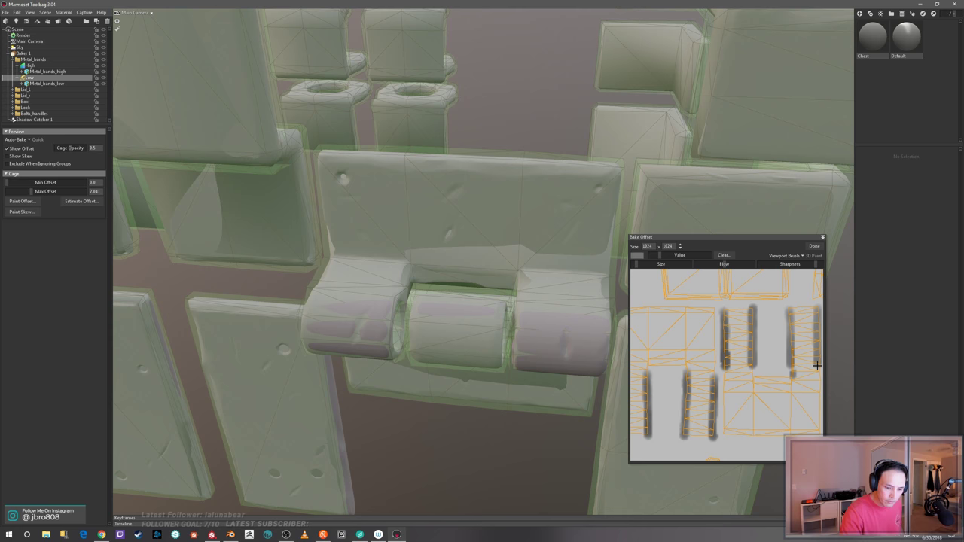
mouse_move(809, 352)
middle_mouse_down("alt")
mouse_move(752, 347)
mouse_move(774, 329)
mouse_move(776, 347)
middle_mouse_up("alt")
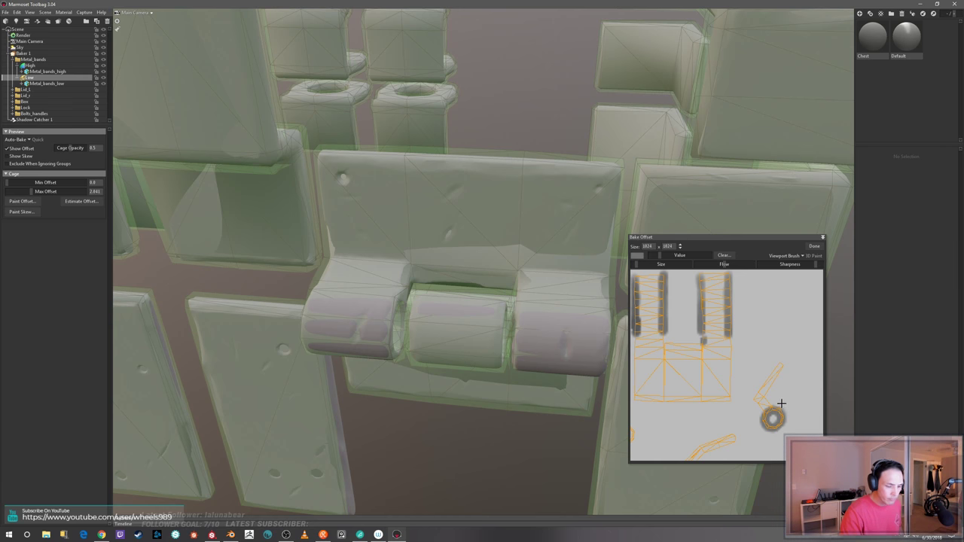
right_click_drag(790, 384, 790, 381, "alt")
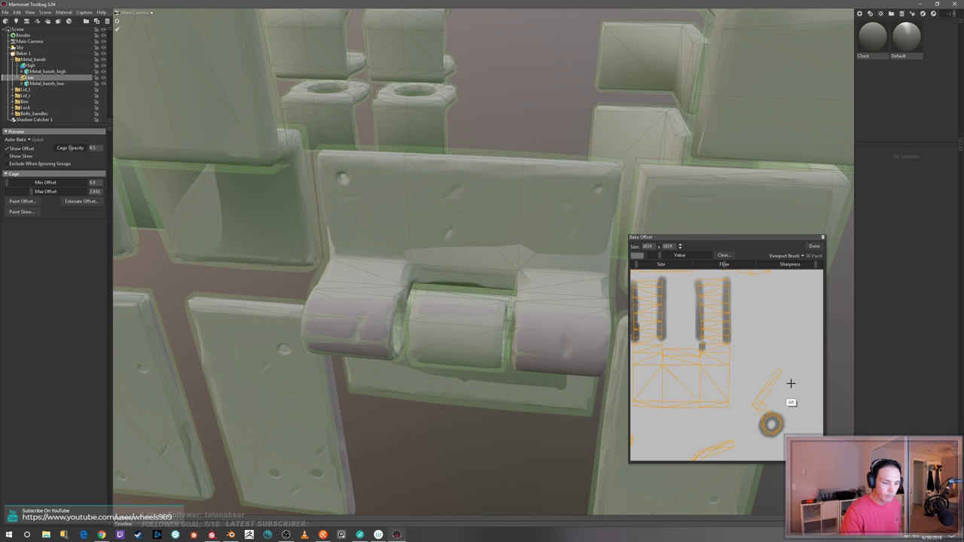
scroll(770, 325, "down", 2)
scroll(771, 325, "down", 2)
scroll(766, 324, "down", 2)
middle_click_drag(766, 325, 747, 338)
scroll(747, 338, "up", 2)
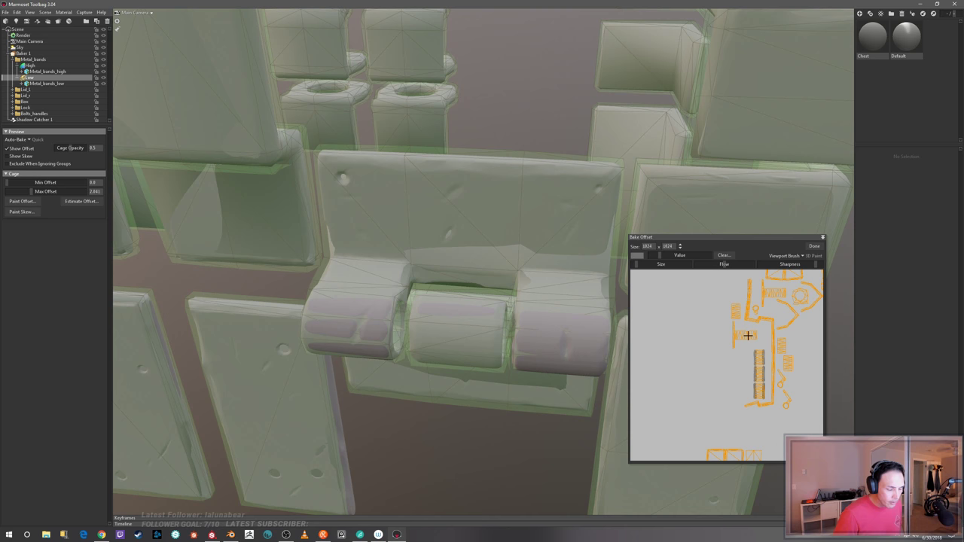
scroll(747, 336, "up", 1)
scroll(746, 332, "up", 1)
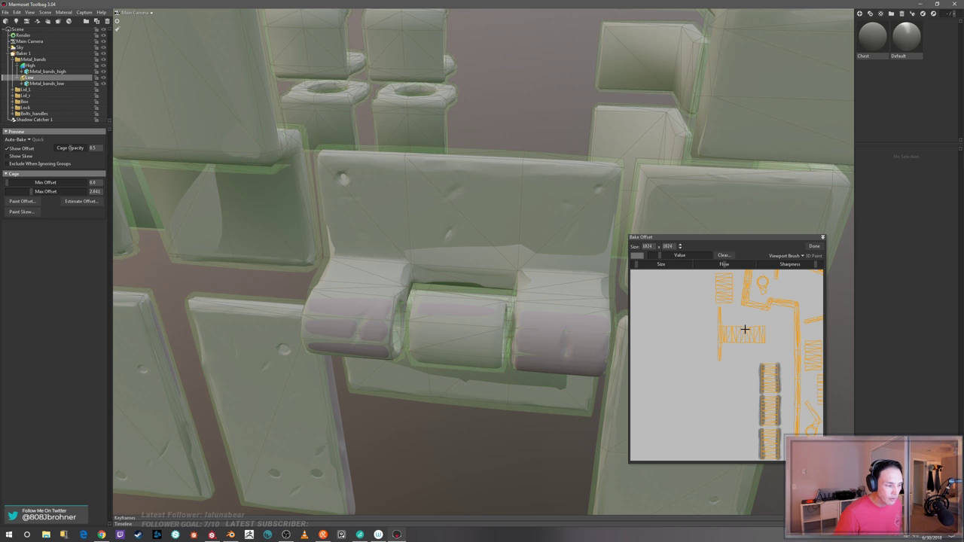
Clear all painted offset and zoom in on the upper UV islands.
left_click(726, 257)
left_click(491, 294)
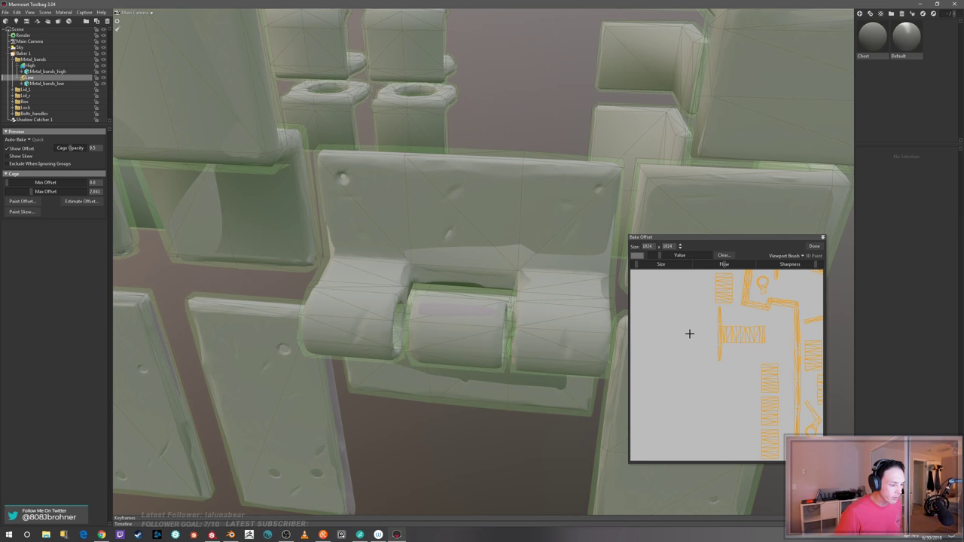
scroll(720, 335, "up", 1)
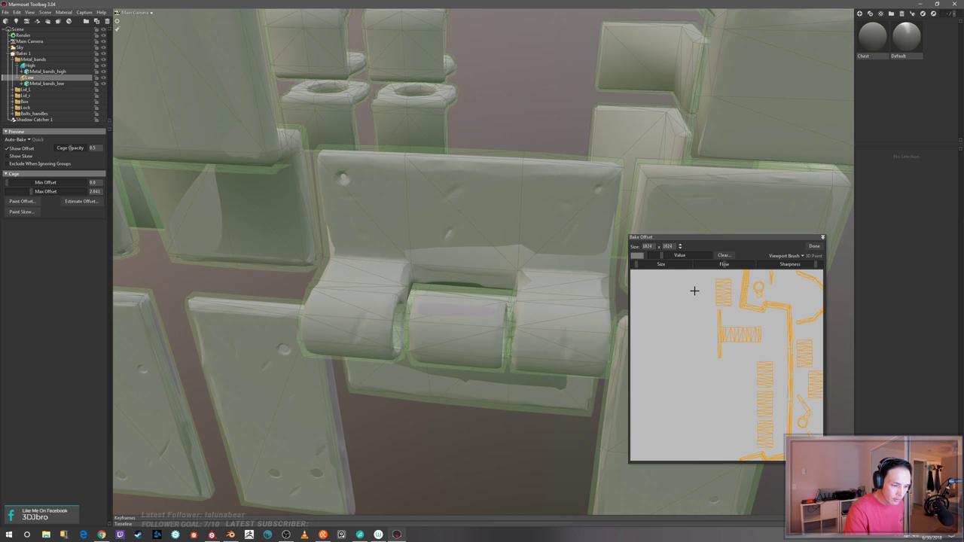
middle_click_drag(699, 294, 696, 360, "alt")
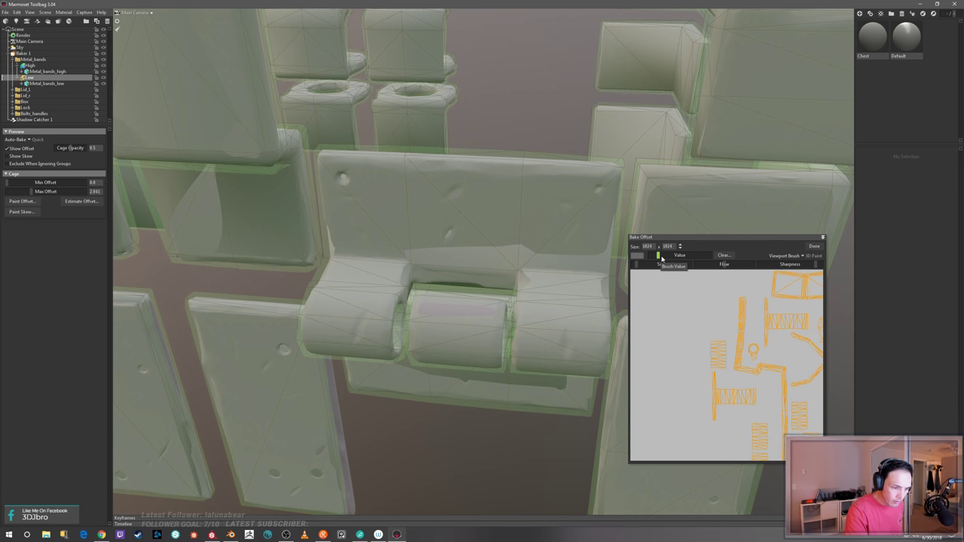
middle_click_drag(720, 358, 722, 361, "alt")
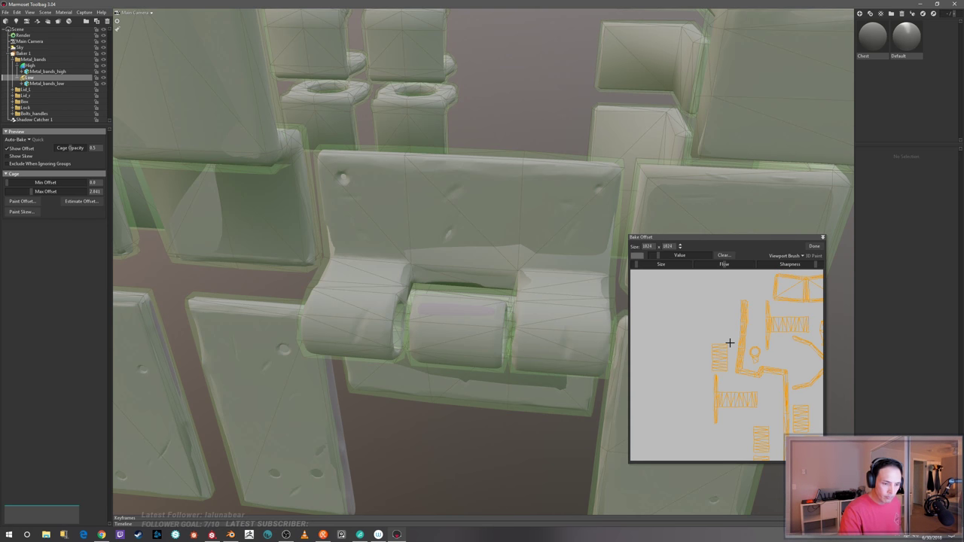
scroll(725, 348, "up", 2)
scroll(726, 348, "up", 2)
scroll(725, 347, "up", 2)
scroll(741, 329, "up", 1)
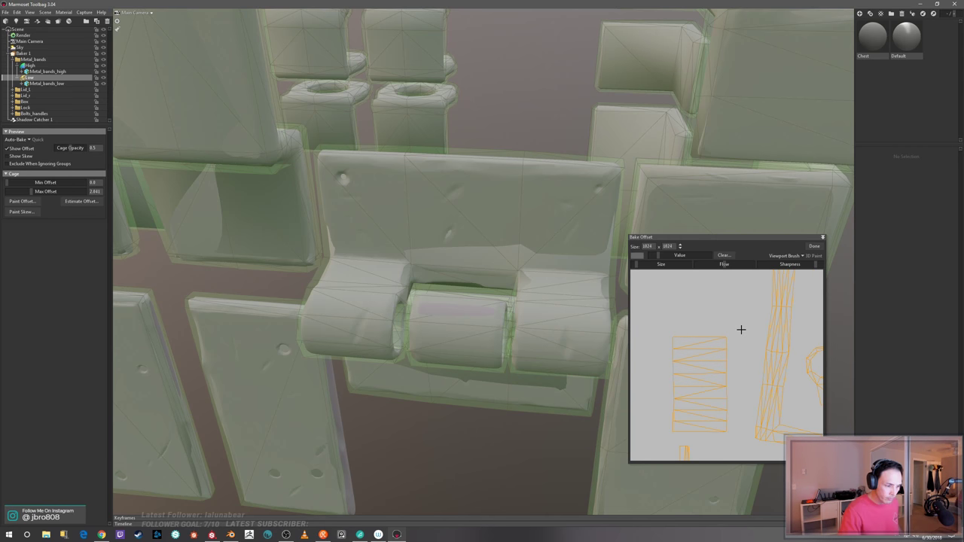
Repaint offset along both sides of one UV strip and around the circular island.
left_click_drag(724, 340, 724, 428)
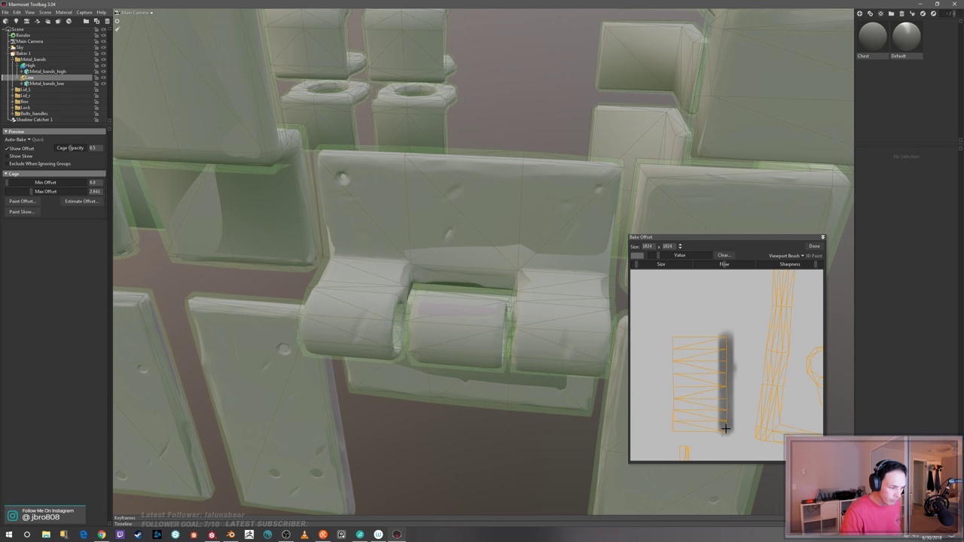
mouse_move(671, 338)
left_mouse_down()
mouse_move(673, 437)
mouse_move(678, 339)
left_mouse_up()
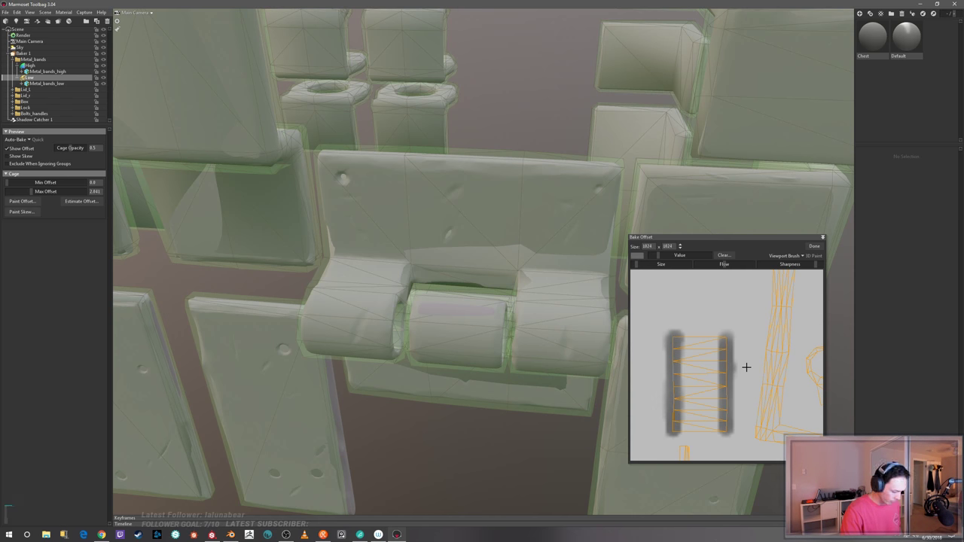
middle_click_drag(743, 363, 725, 279, "alt")
mouse_move(741, 378)
middle_mouse_down("alt")
mouse_move(721, 350)
mouse_move(787, 338)
mouse_move(780, 349)
middle_mouse_up("alt")
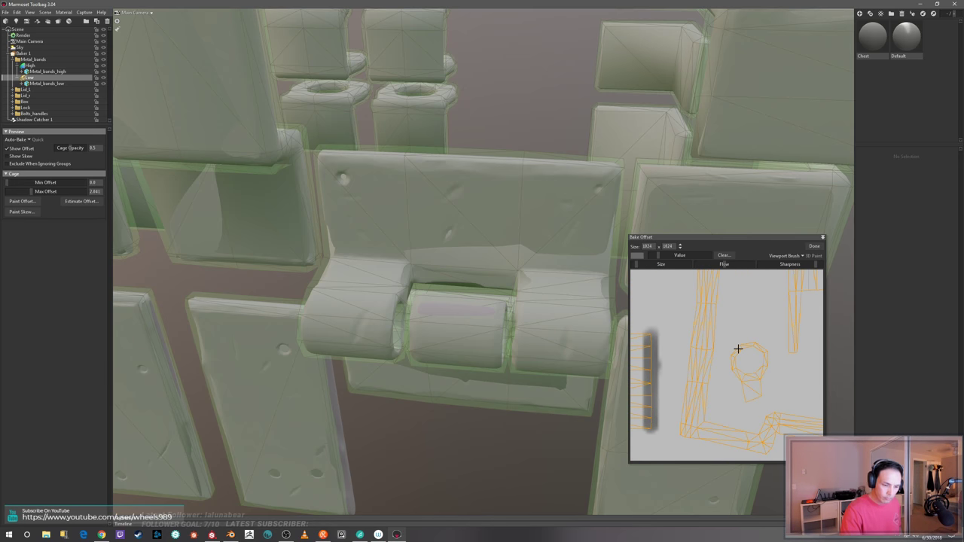
left_click_drag(734, 367, 755, 399)
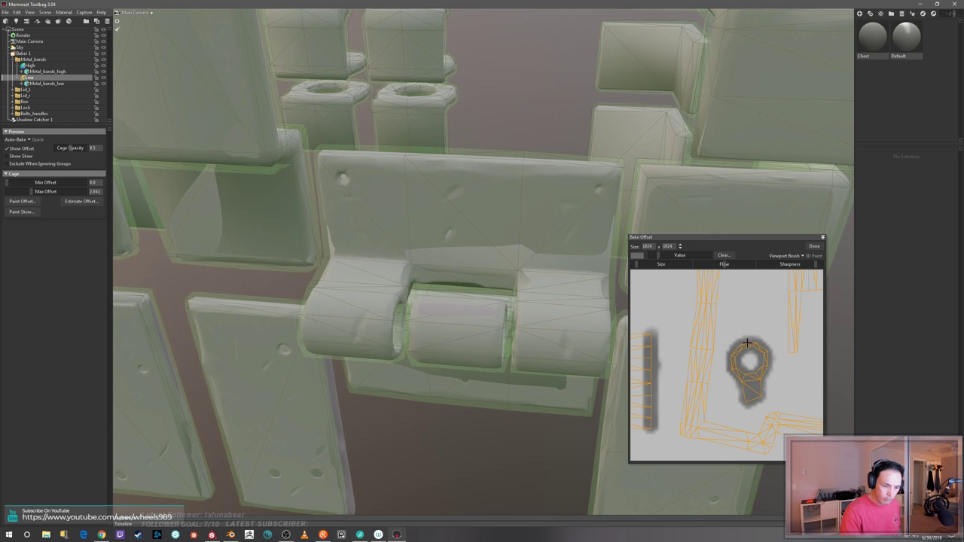
mouse_move(770, 335)
middle_mouse_down("alt")
mouse_move(750, 348)
mouse_move(766, 421)
middle_mouse_up("alt")
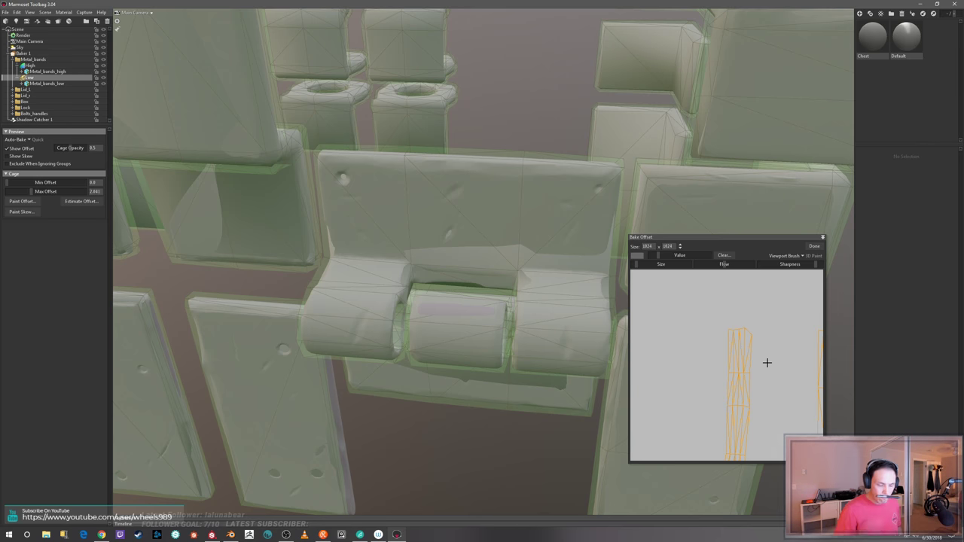
Zoom in on the metal band UV strips and paint offset along their edges.
scroll(765, 364, "down", 3)
scroll(765, 363, "down", 3)
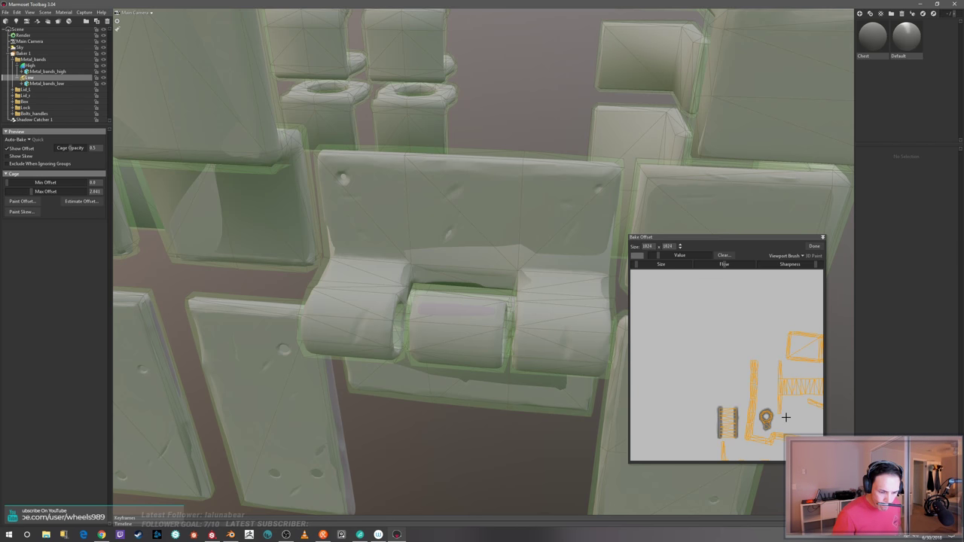
middle_click_drag(786, 417, 749, 373, "alt")
scroll(745, 368, "down", 2)
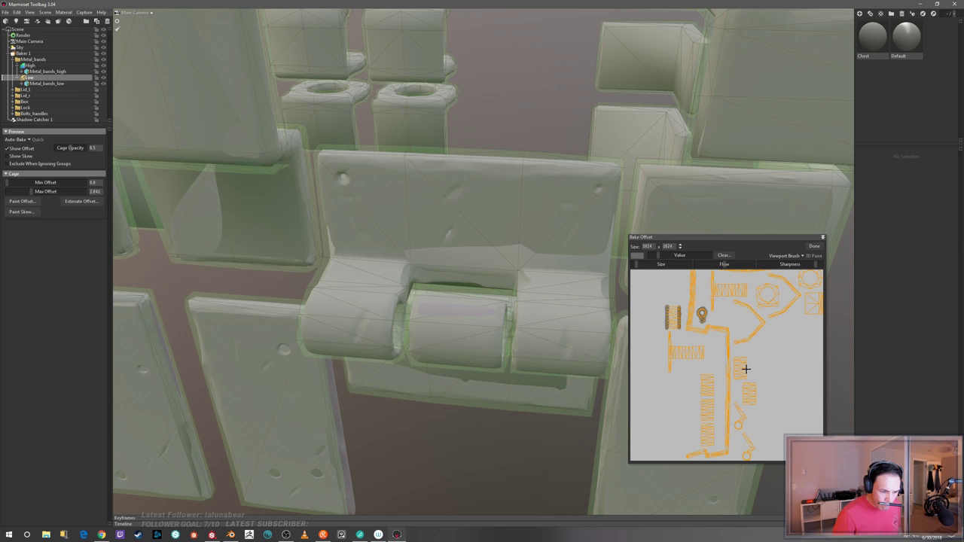
scroll(682, 421, "up", 3)
mouse_move(682, 422)
middle_mouse_down("alt")
mouse_move(693, 350)
mouse_move(692, 364)
middle_mouse_up("alt")
scroll(693, 350, "up", 2)
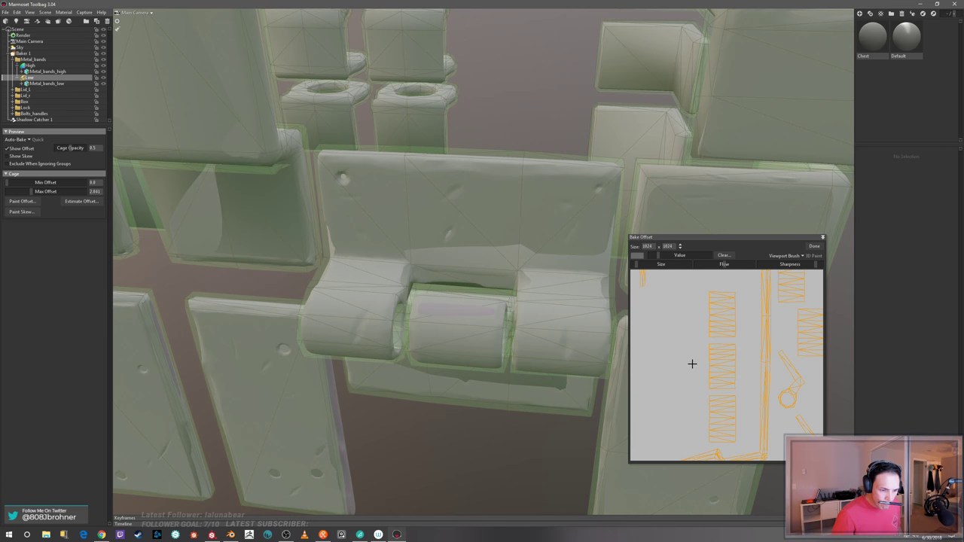
left_click_drag(709, 298, 709, 335)
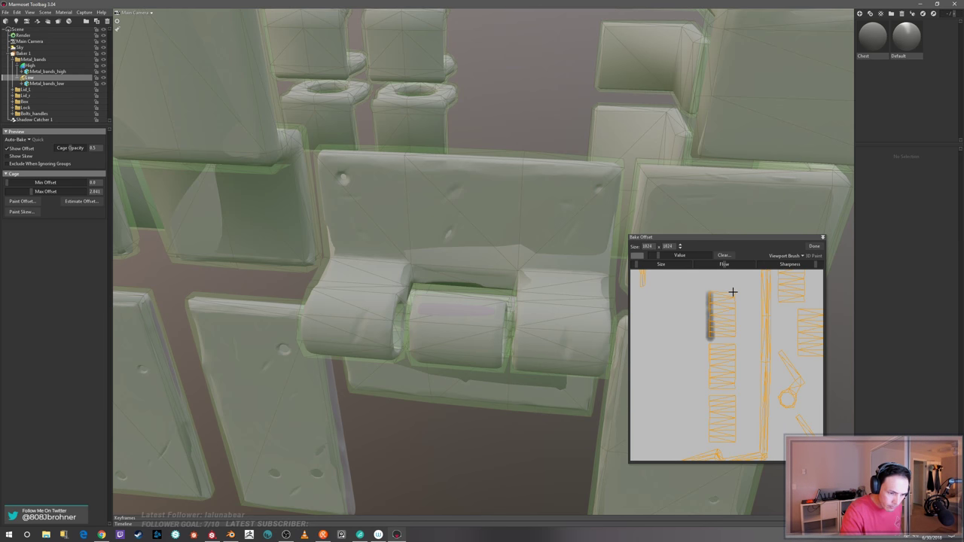
left_click_drag(734, 344, 735, 429)
mouse_move(710, 392)
left_mouse_down()
mouse_move(709, 440)
mouse_move(709, 350)
mouse_move(708, 400)
left_mouse_up()
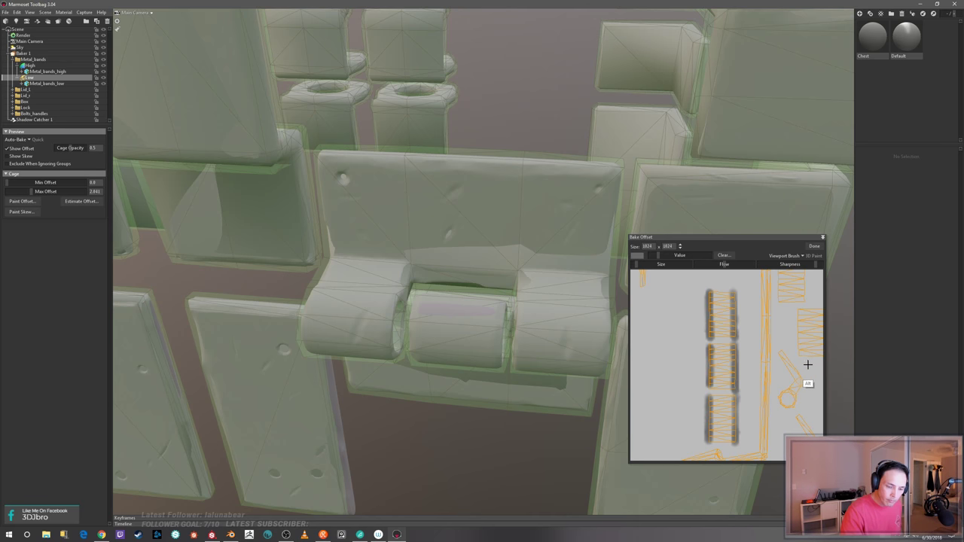
Paint offset along the middle strip's right edge and the band strip's left edge.
middle_click_drag(806, 366, 720, 392, "alt")
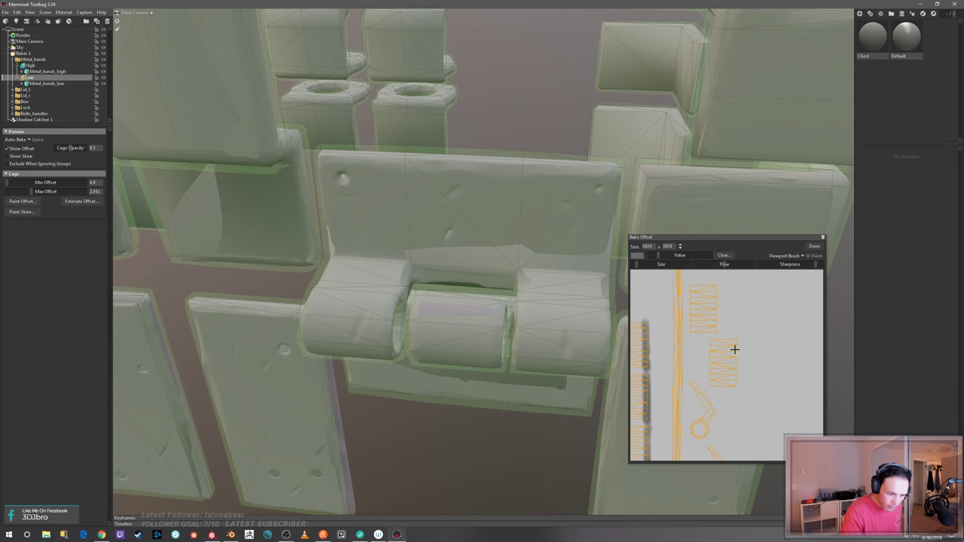
mouse_move(734, 379)
left_mouse_down()
mouse_move(735, 390)
mouse_move(735, 336)
mouse_move(735, 390)
left_mouse_up()
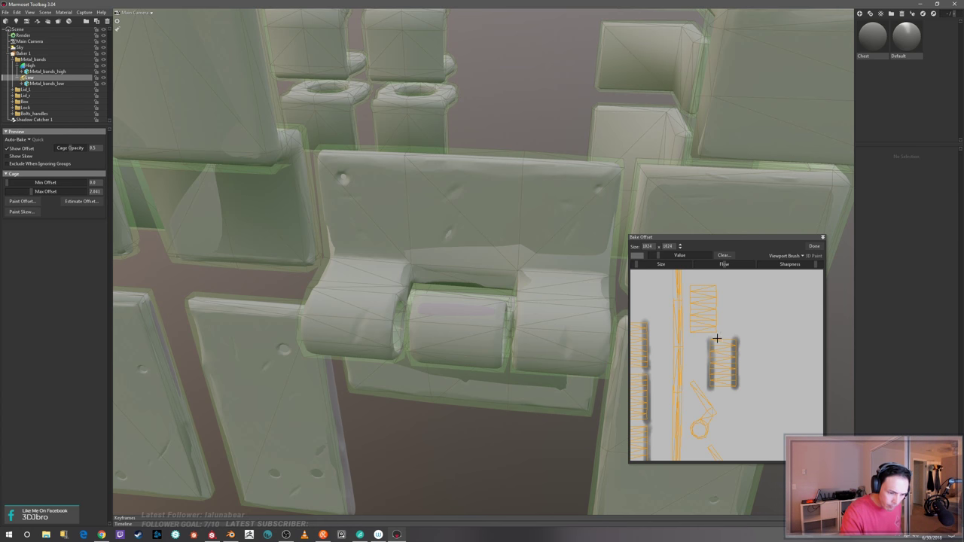
left_click_drag(716, 296, 716, 325)
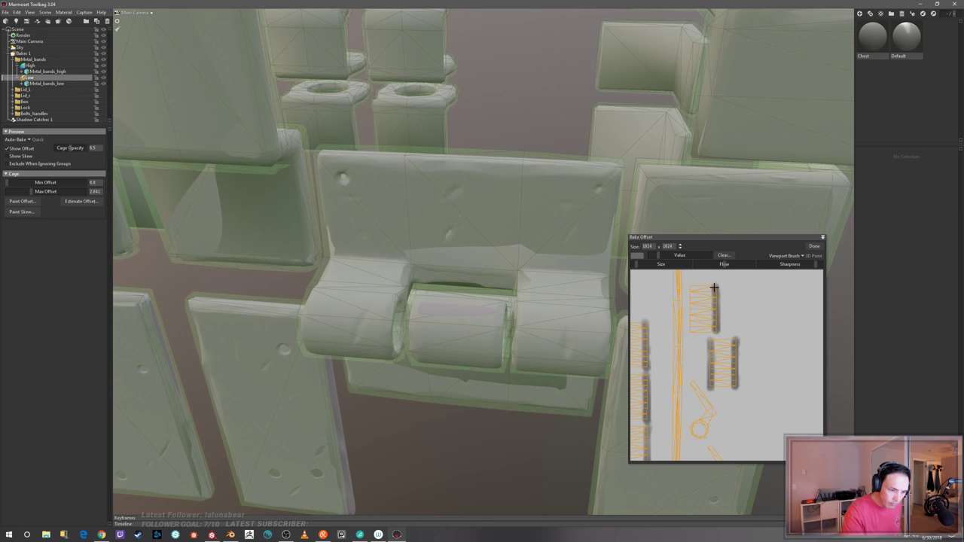
left_click_drag(690, 284, 691, 322)
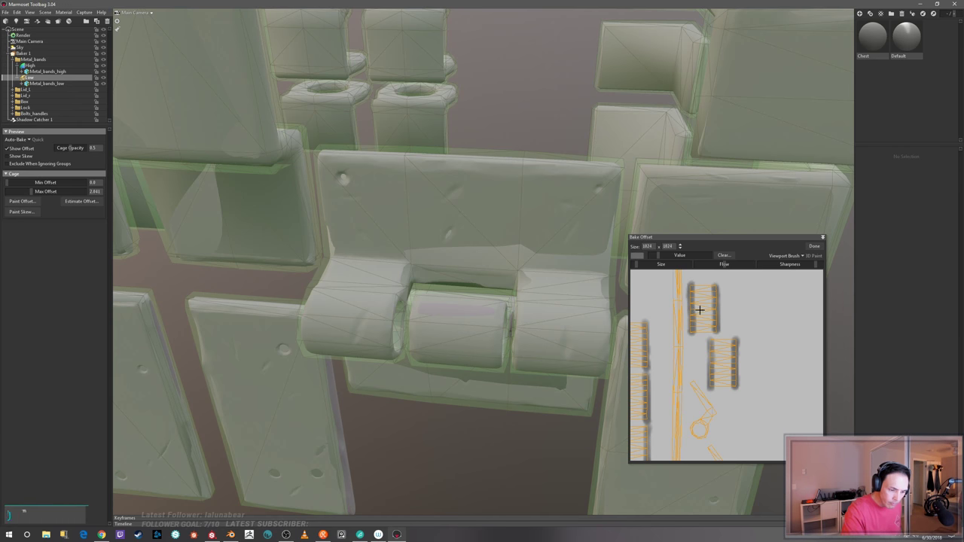
Dab offset onto the two small circular UV islands.
middle_click_drag(738, 437, 755, 350, "alt")
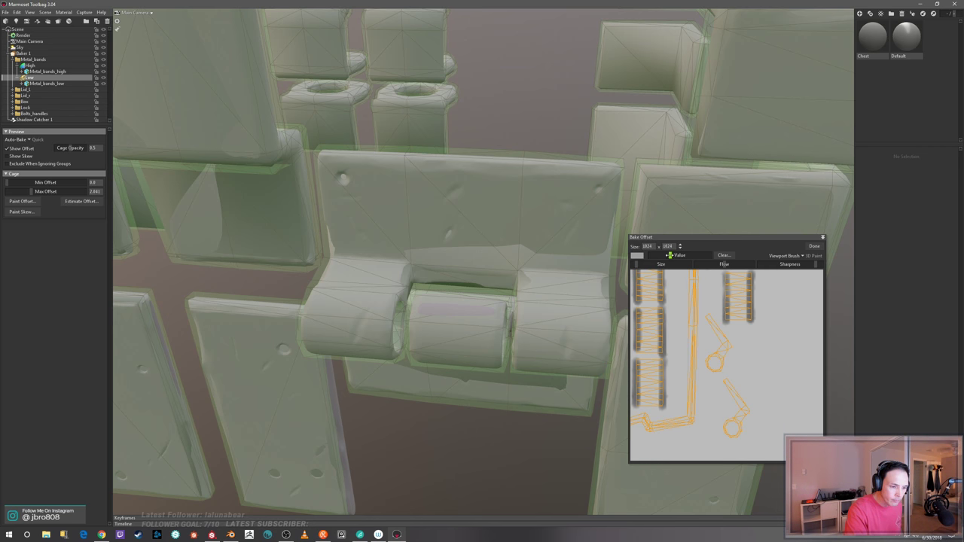
left_click(715, 359)
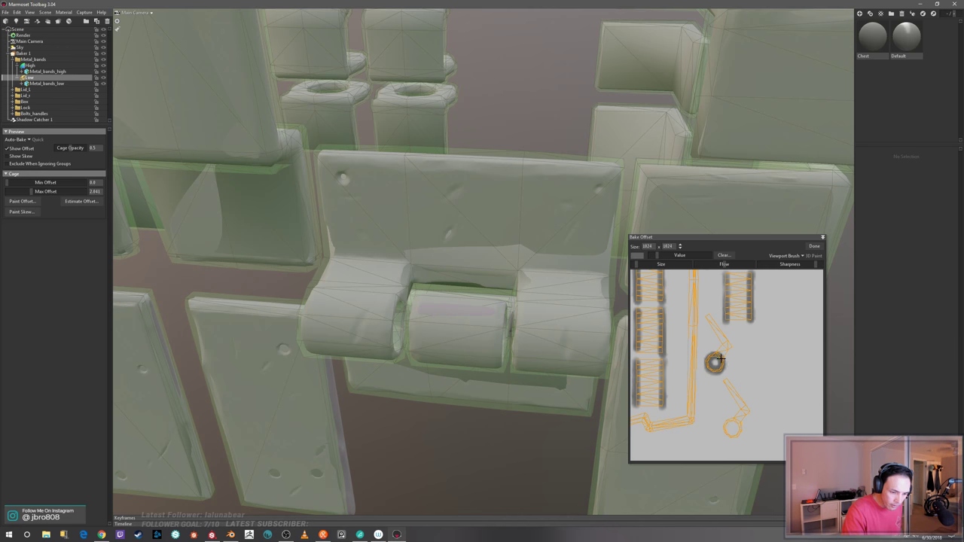
left_click(730, 427)
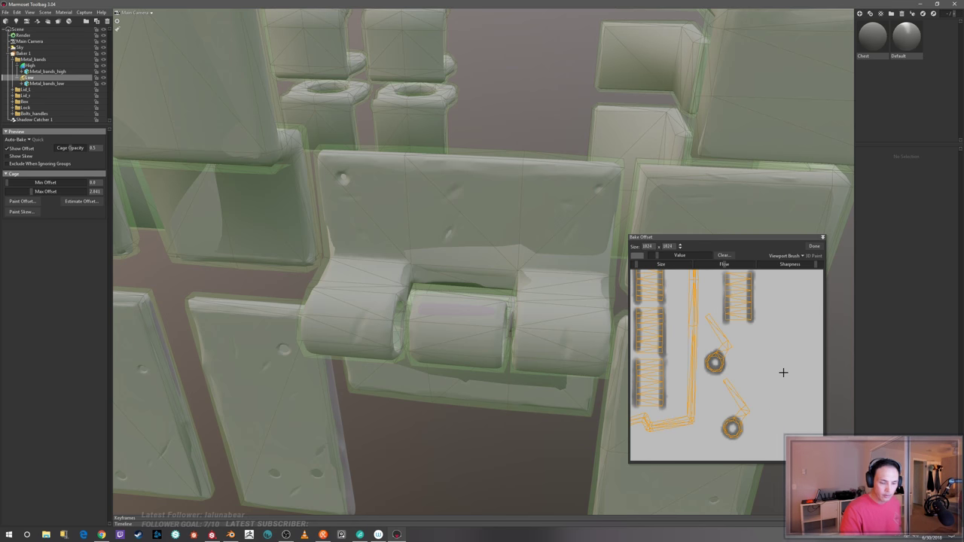
middle_click_drag(781, 370, 775, 383, "alt")
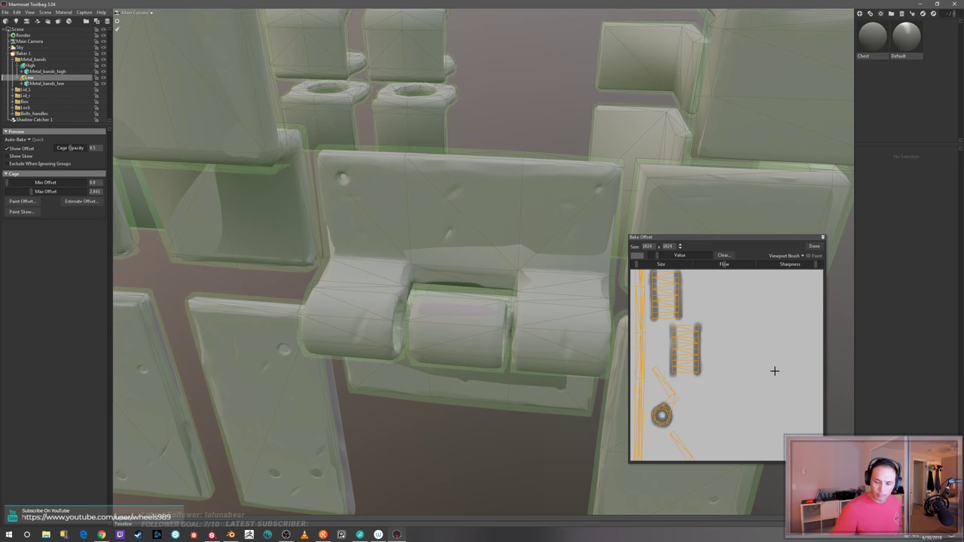
scroll(775, 370, "down", 1)
scroll(774, 371, "down", 2)
scroll(774, 372, "down", 2)
scroll(772, 375, "down", 2)
scroll(770, 379, "down", 2)
scroll(776, 417, "down", 2)
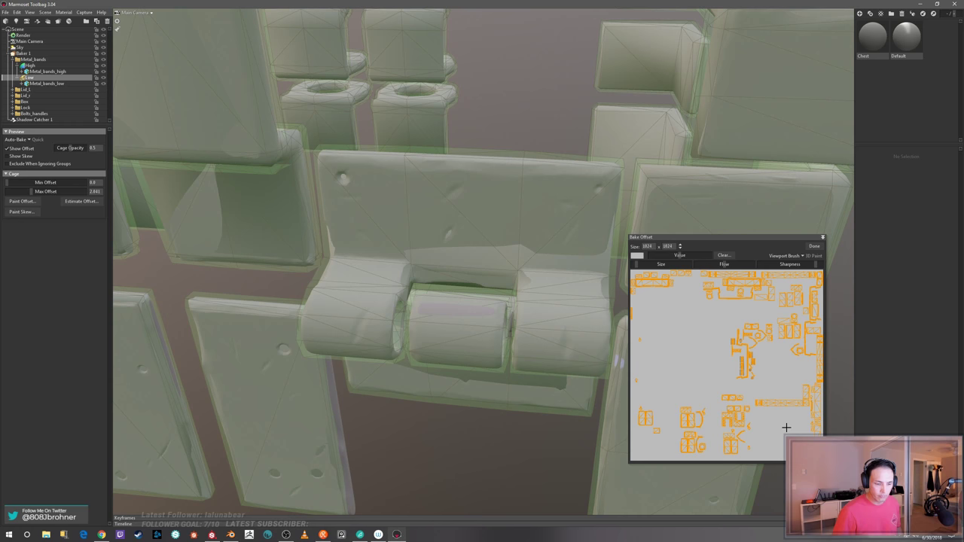
Orbit the hinge, zoom the offset view onto the bar and circle islands, and enlarge the window.
mouse_move(513, 458)
left_mouse_down()
mouse_move(537, 445)
mouse_move(527, 426)
left_mouse_up()
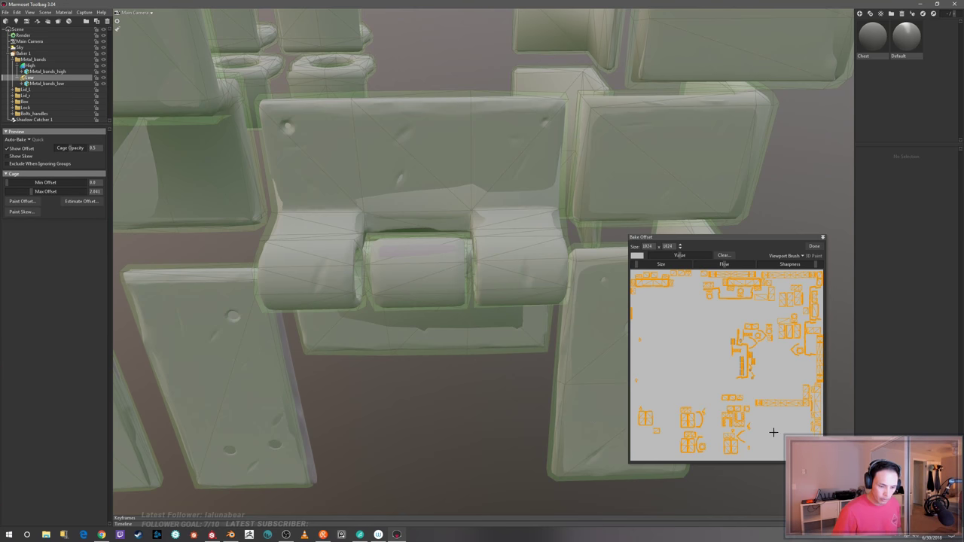
left_click_drag(770, 415, 774, 420)
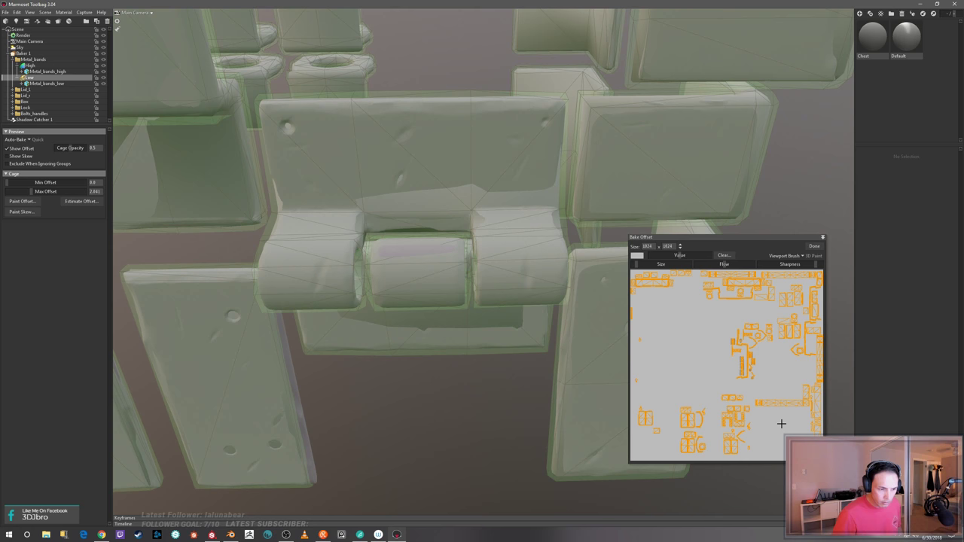
scroll(787, 401, "up", 2)
scroll(788, 402, "up", 1)
scroll(786, 422, "up", 1)
middle_click_drag(750, 430, 693, 390)
scroll(789, 392, "up", 1)
scroll(790, 392, "up", 1)
mouse_move(790, 391)
middle_mouse_down()
mouse_move(726, 394)
mouse_move(716, 428)
middle_mouse_up()
scroll(736, 406, "up", 1)
scroll(716, 428, "up", 1)
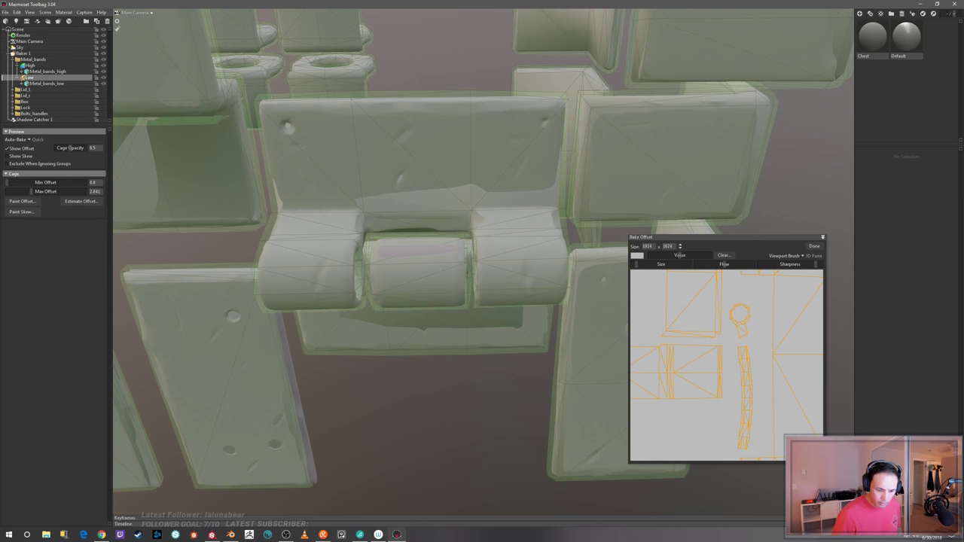
left_click_drag(824, 460, 924, 508)
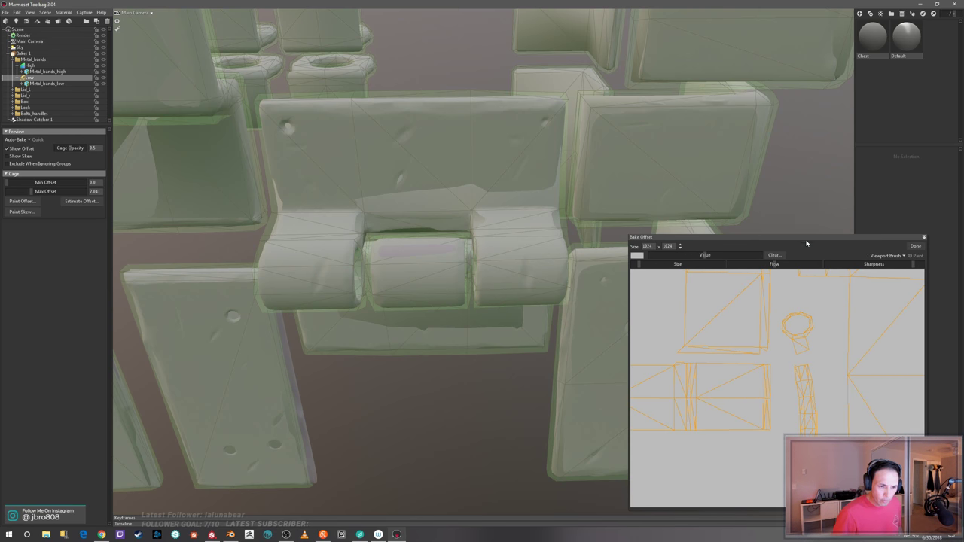
Move and enlarge the Bake Offset window, then paint dark offset around the circular island.
mouse_move(811, 241)
left_mouse_down()
mouse_move(689, 102)
mouse_move(686, 81)
left_mouse_up()
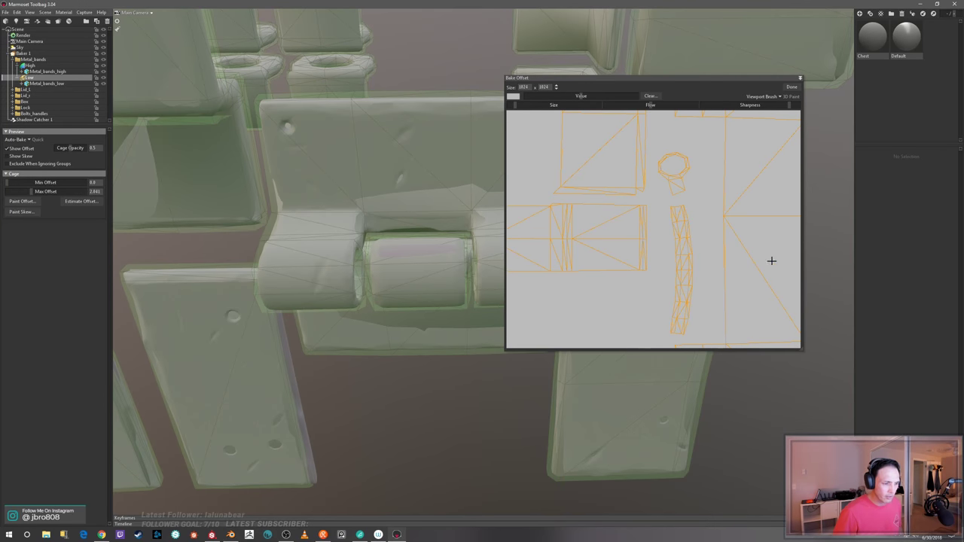
mouse_move(801, 351)
left_mouse_down()
mouse_move(863, 387)
mouse_move(865, 437)
left_mouse_up()
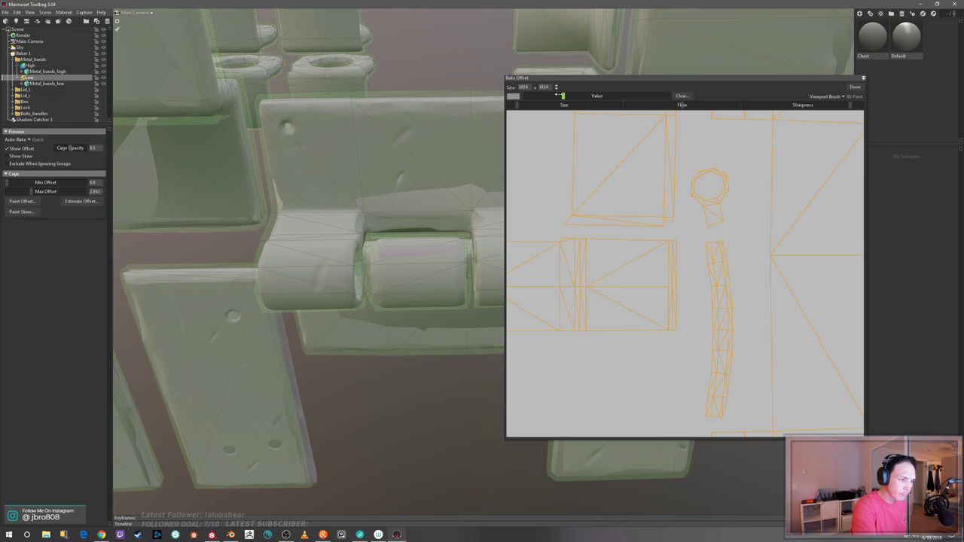
mouse_move(693, 194)
left_mouse_down()
mouse_move(696, 179)
mouse_move(723, 171)
mouse_move(708, 197)
mouse_move(713, 170)
left_mouse_up()
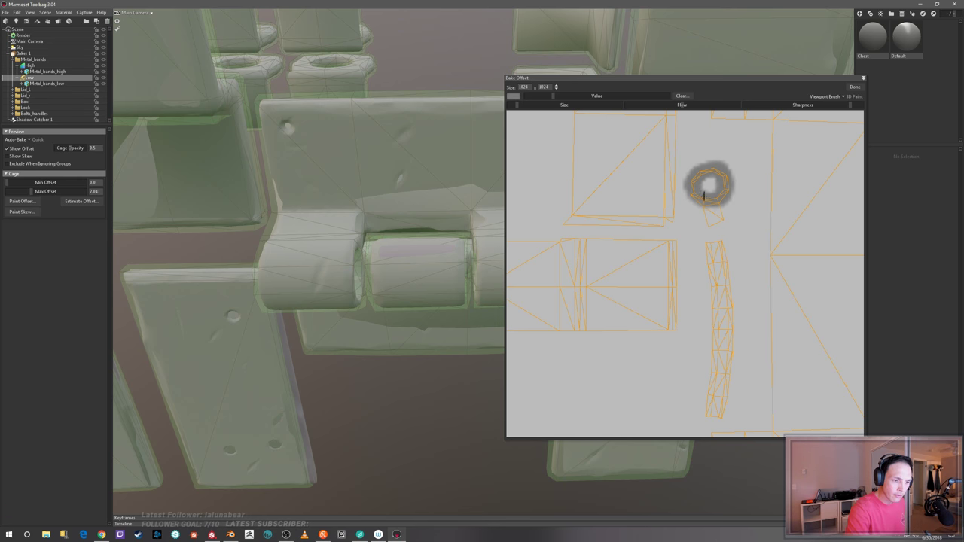
mouse_move(695, 158)
left_mouse_down()
mouse_move(692, 185)
mouse_move(725, 181)
mouse_move(715, 214)
left_mouse_up()
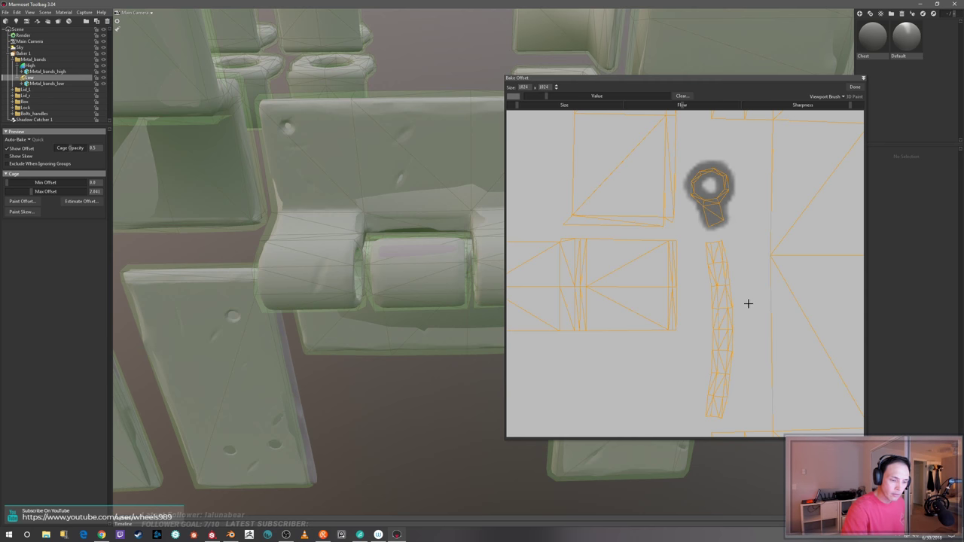
middle_click_drag(755, 315, 757, 181, "alt")
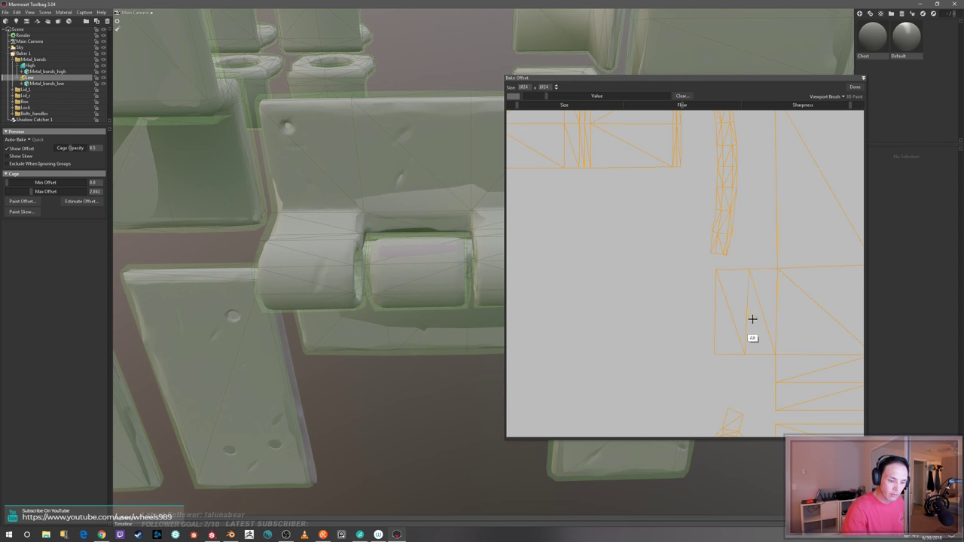
middle_click_drag(749, 315, 751, 243, "alt")
mouse_move(723, 288)
left_mouse_down()
mouse_move(713, 301)
mouse_move(730, 271)
mouse_move(728, 285)
left_mouse_up()
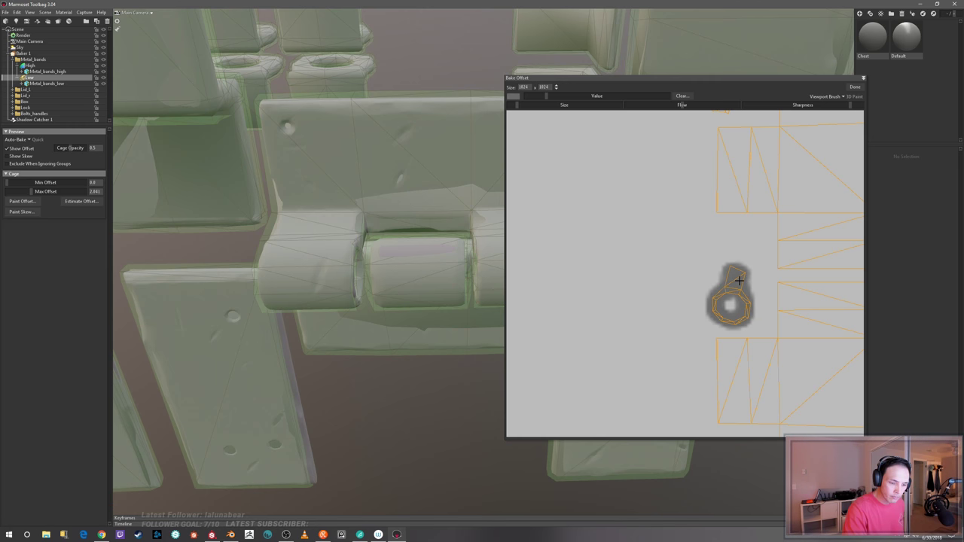
Paint offset on the small circular island and along the stick-shaped island.
middle_click_drag(646, 299, 796, 237, "alt")
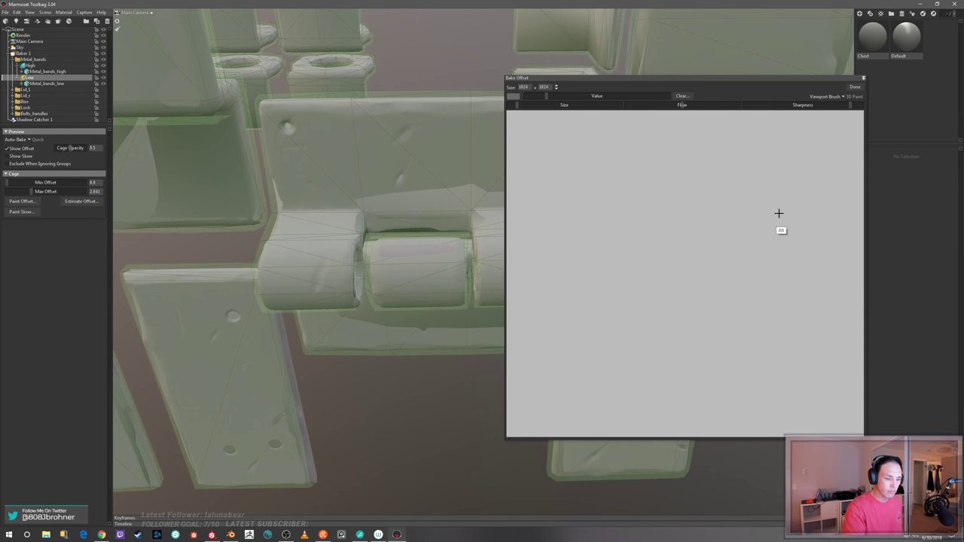
scroll(704, 311, "down", 3)
scroll(703, 313, "down", 2)
scroll(700, 315, "down", 2)
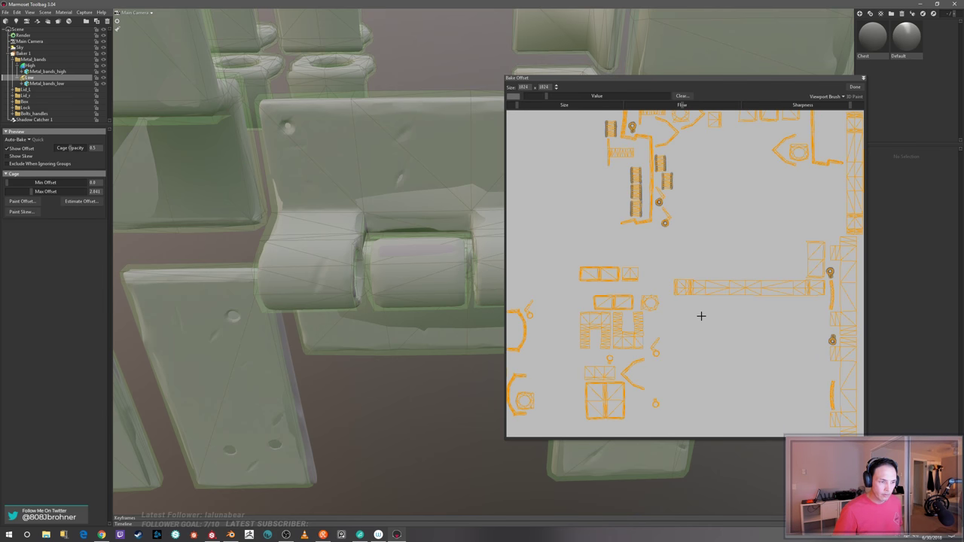
scroll(667, 415, "up", 2)
scroll(667, 394, "up", 2)
scroll(666, 394, "up", 2)
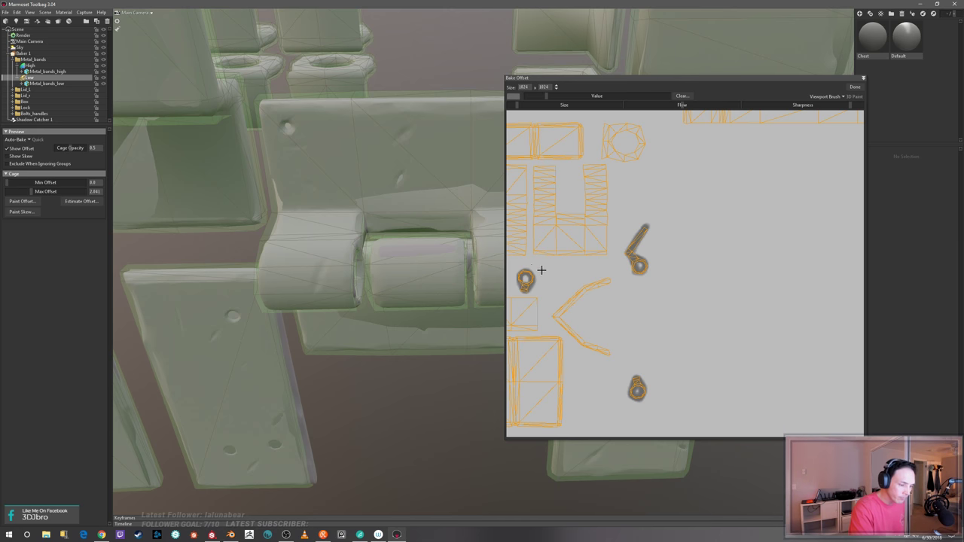
scroll(545, 219, "down", 3)
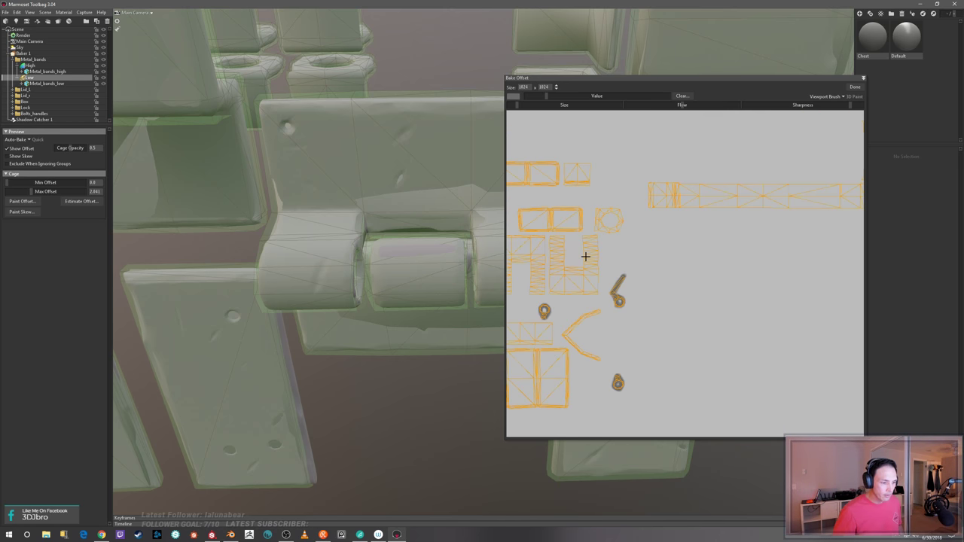
scroll(613, 265, "down", 2)
scroll(595, 285, "down", 2)
scroll(617, 323, "down", 2)
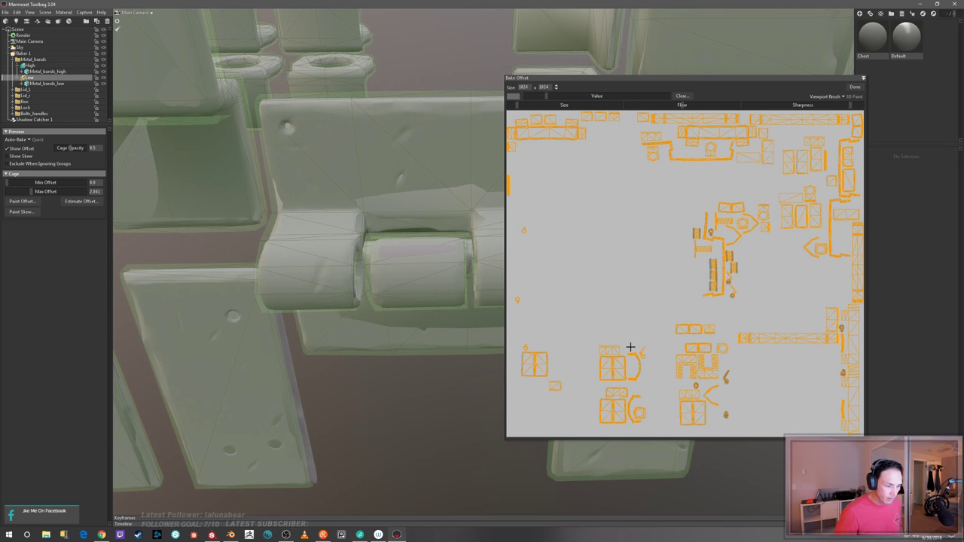
scroll(641, 366, "up", 2)
scroll(639, 351, "up", 2)
scroll(641, 344, "up", 2)
scroll(640, 352, "up", 1)
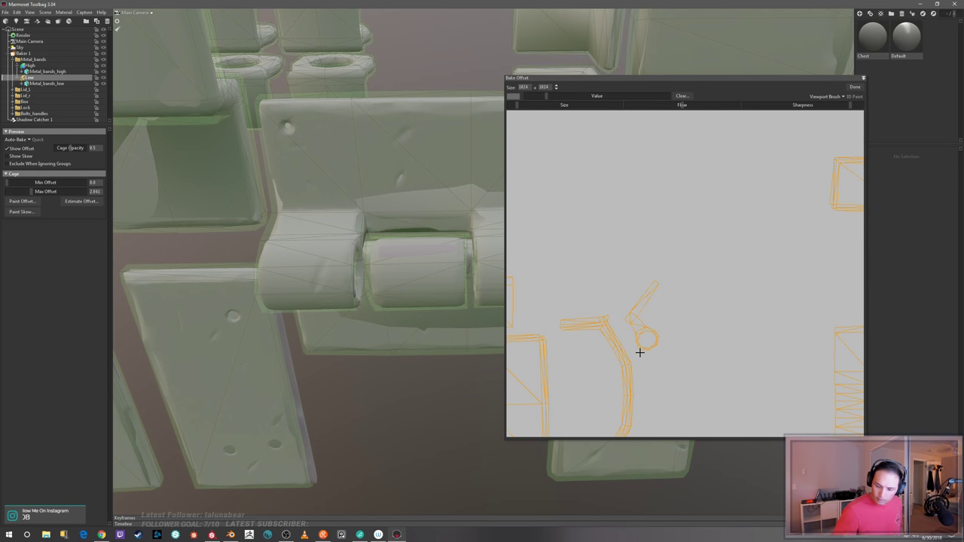
left_click_drag(643, 329, 646, 346)
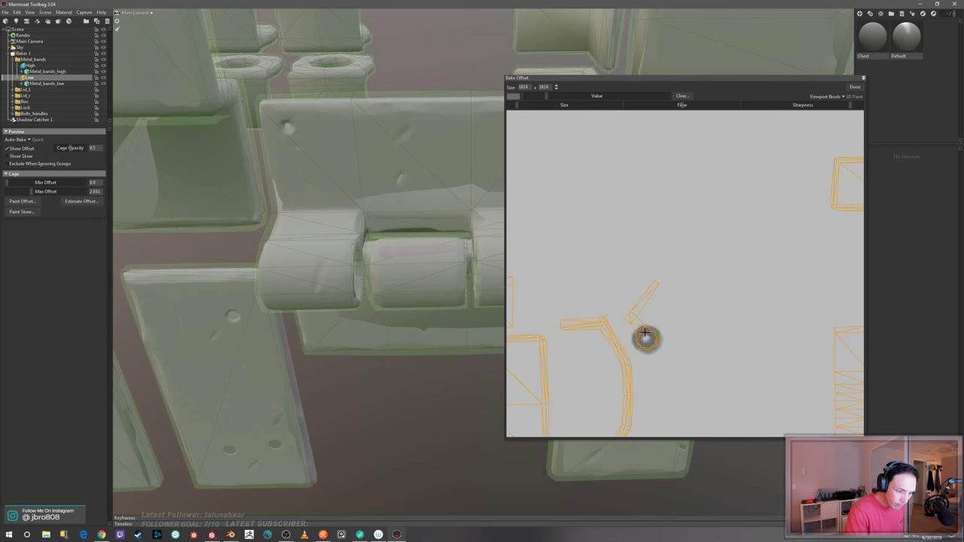
mouse_move(631, 320)
left_mouse_down()
mouse_move(657, 284)
mouse_move(626, 321)
left_mouse_up()
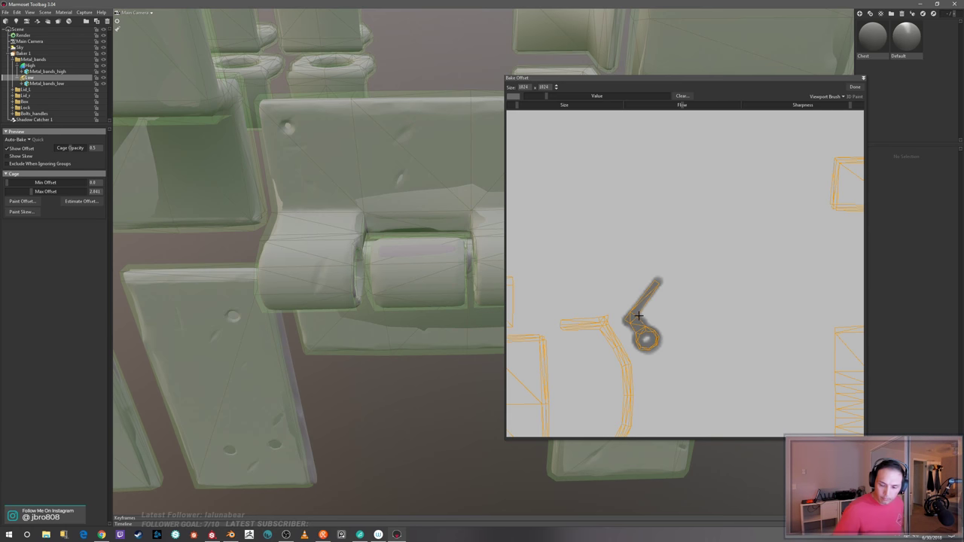
scroll(618, 287, "down", 3)
scroll(570, 294, "down", 3)
scroll(542, 307, "down", 2)
scroll(535, 316, "down", 2)
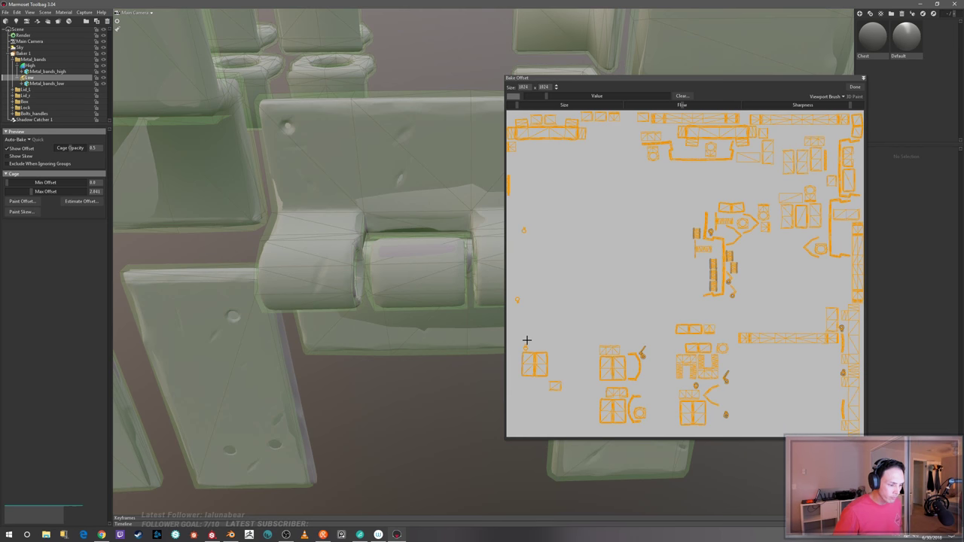
Paint a short offset stroke on the small ring-and-stem UV island.
scroll(518, 348, "up", 2)
scroll(516, 346, "up", 2)
scroll(516, 346, "up", 2)
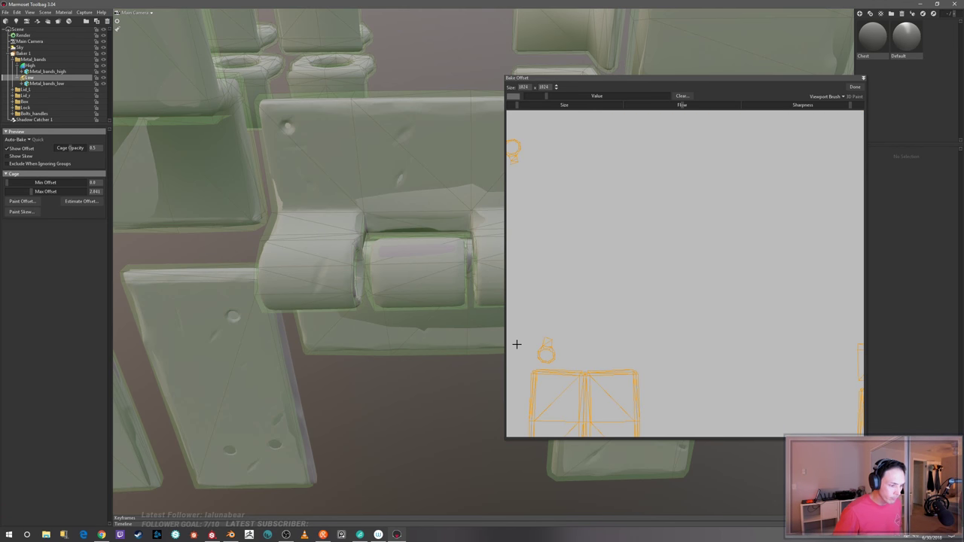
middle_click_drag(575, 318, 615, 316)
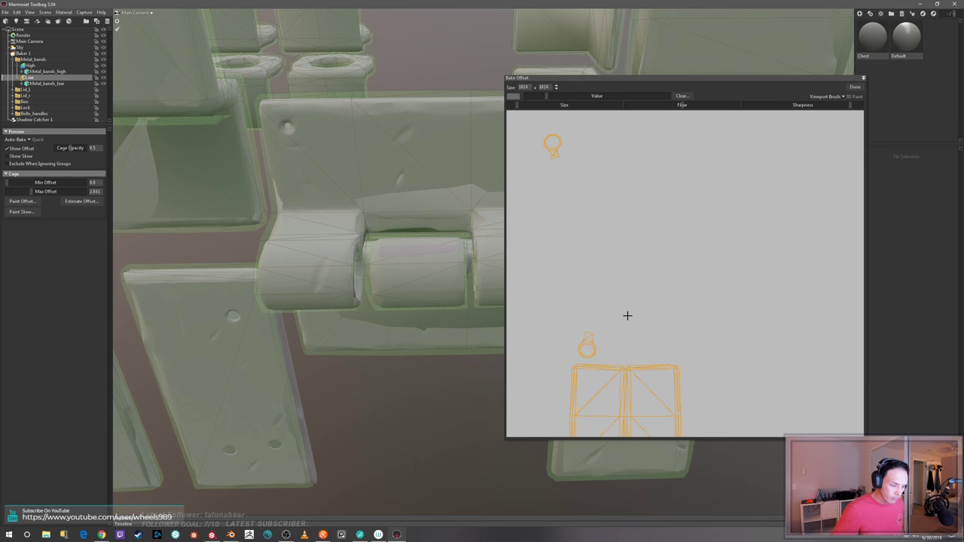
left_click_drag(586, 335, 590, 343)
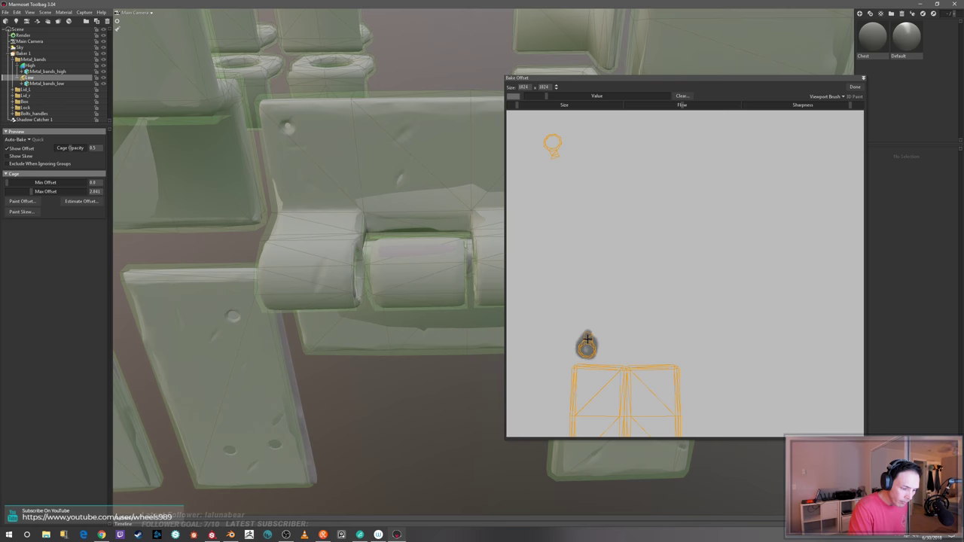
Paint offset over the ring-shaped top island and move the offset window to the right edge.
left_click(545, 140)
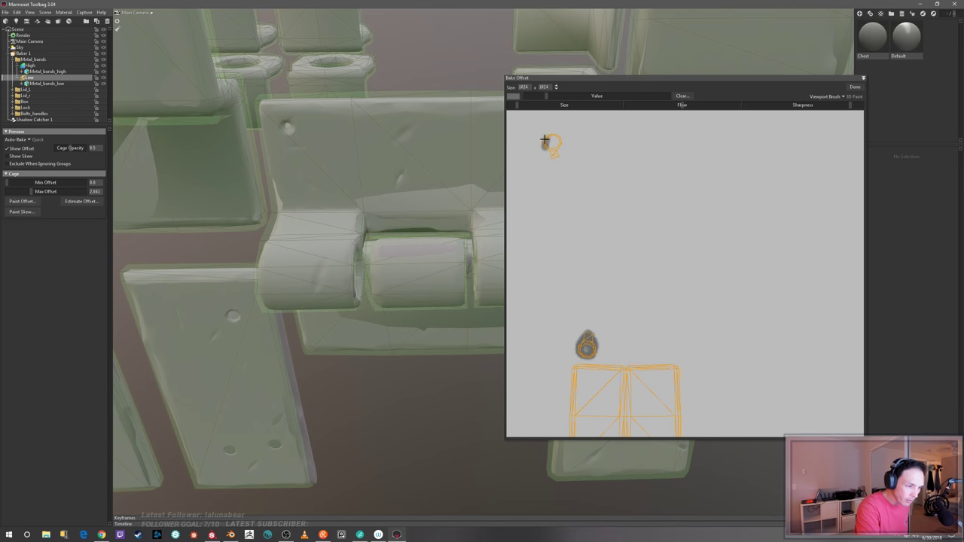
left_click_drag(547, 146, 552, 149)
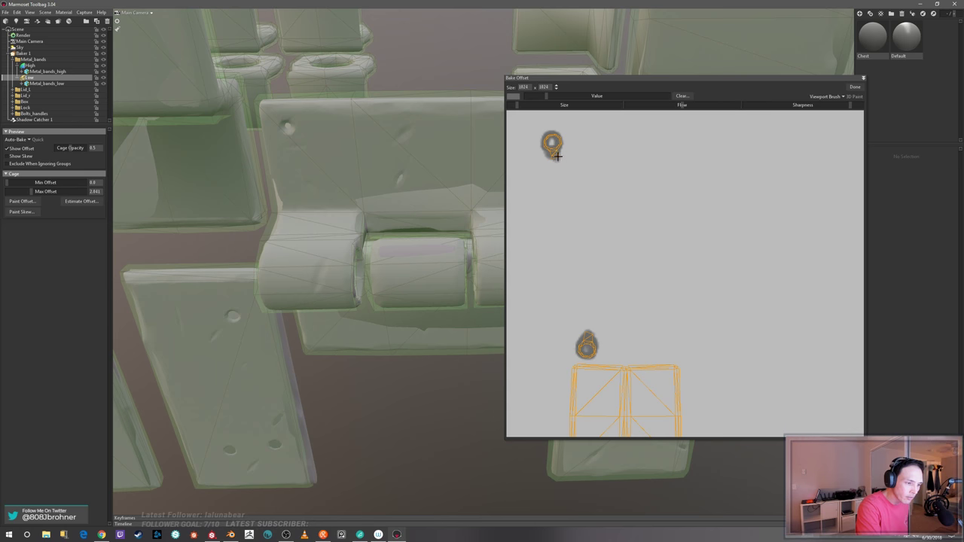
middle_click_drag(581, 157, 600, 367, "alt")
middle_click_drag(633, 487, 633, 338, "alt")
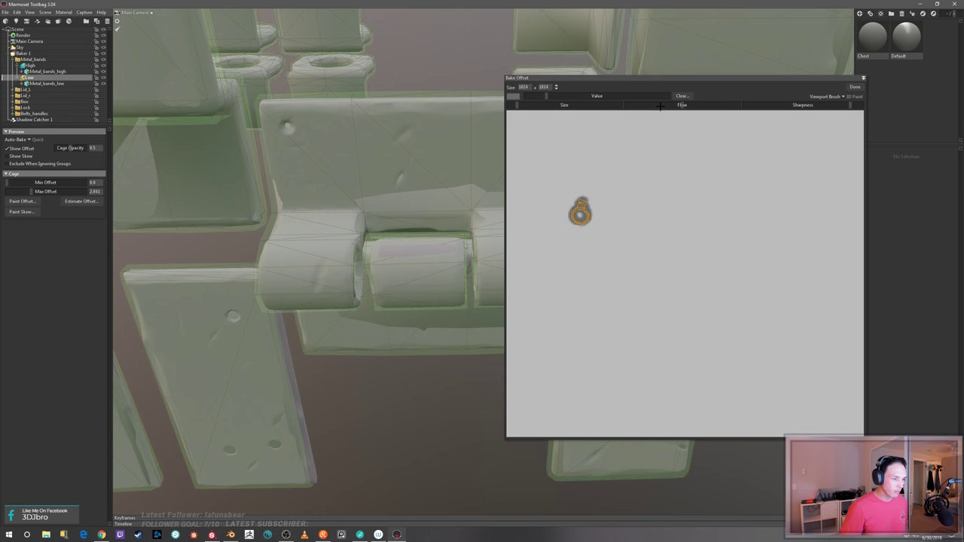
left_click_drag(680, 78, 850, 76)
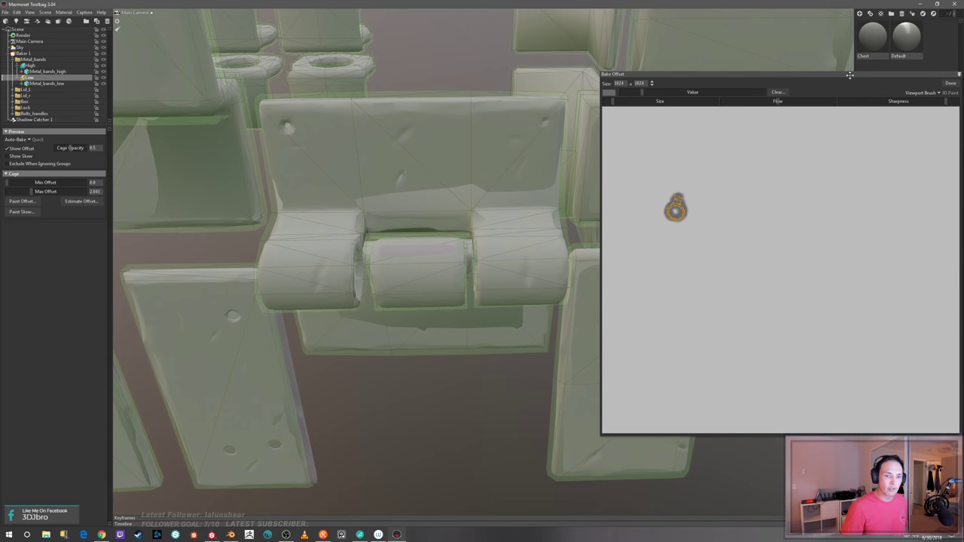
scroll(437, 371, "down", 5)
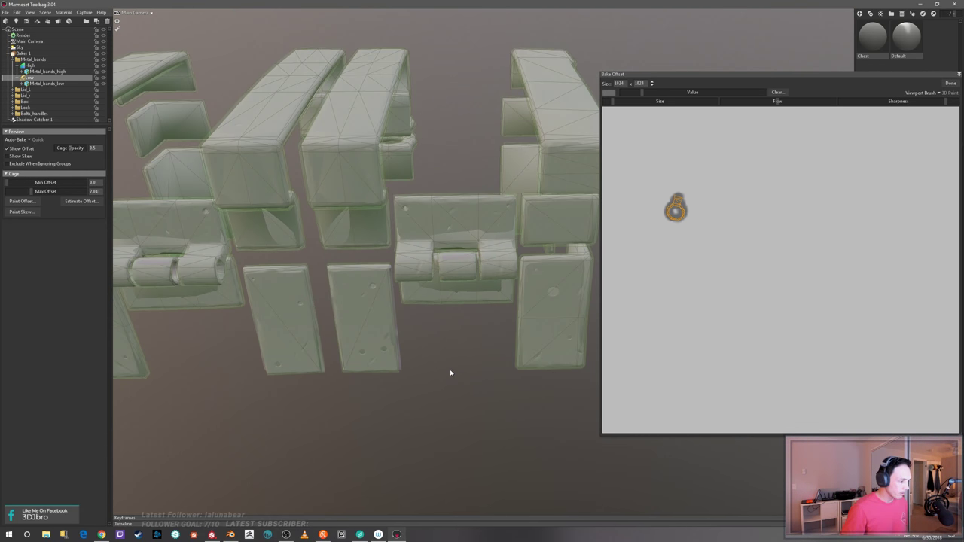
scroll(454, 347, "up", 2)
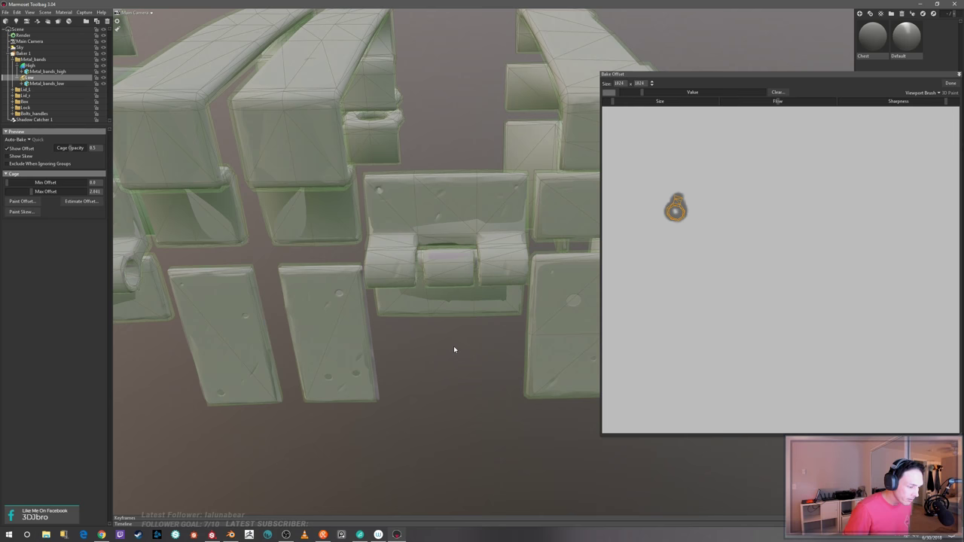
mouse_move(166, 387)
left_mouse_down()
mouse_move(370, 407)
mouse_move(473, 387)
mouse_move(461, 385)
mouse_move(465, 231)
left_mouse_up()
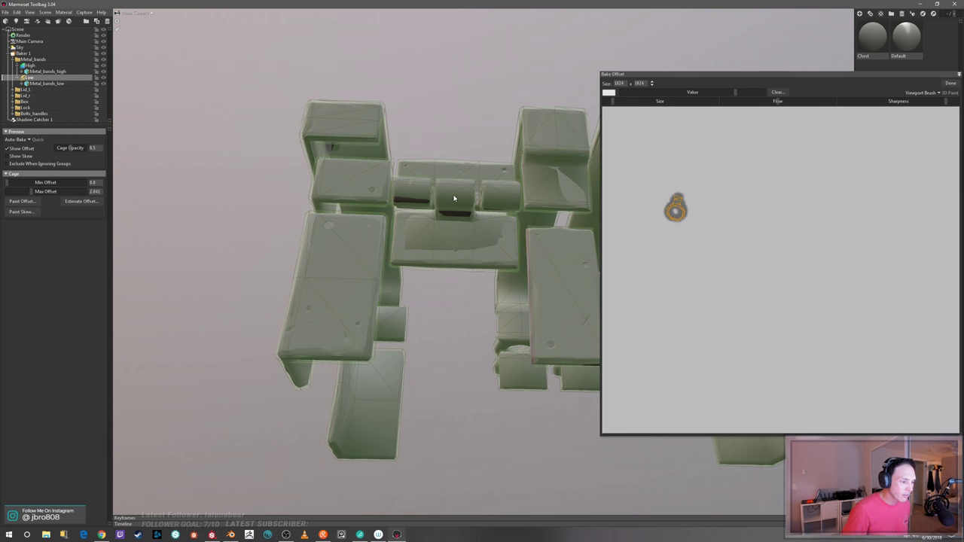
scroll(744, 243, "down", 2)
Paint wider white offset onto the long strip island.
scroll(744, 245, "down", 3)
scroll(744, 244, "down", 3)
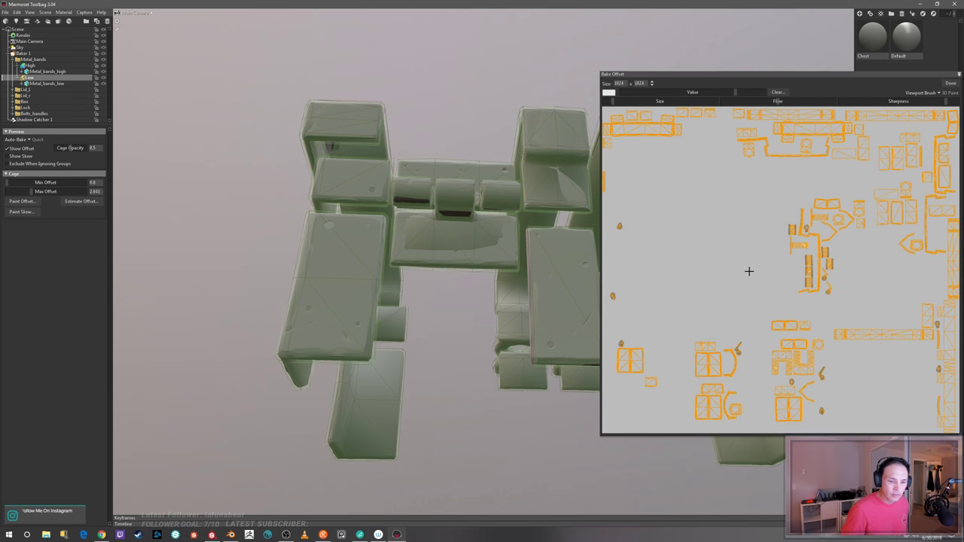
scroll(796, 276, "up", 3)
scroll(796, 276, "up", 1)
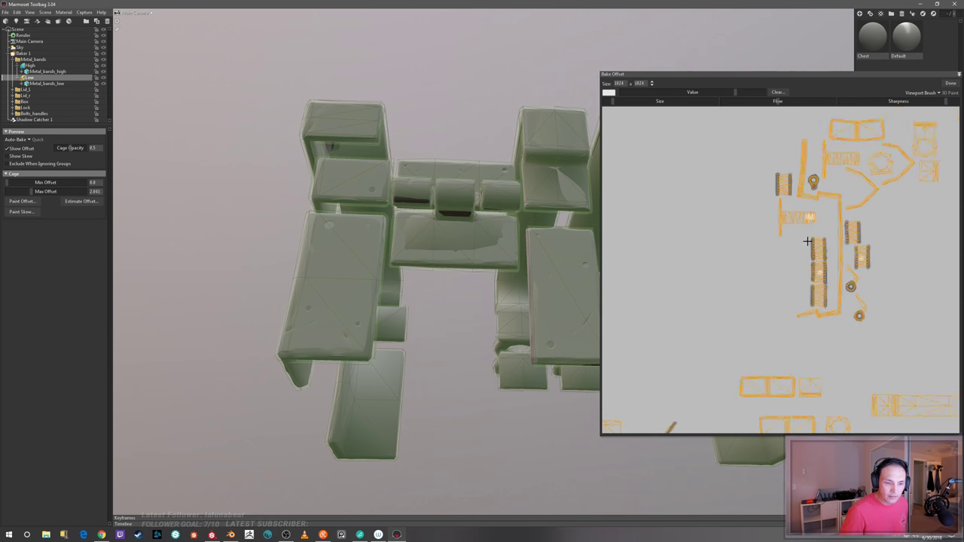
scroll(798, 241, "up", 3)
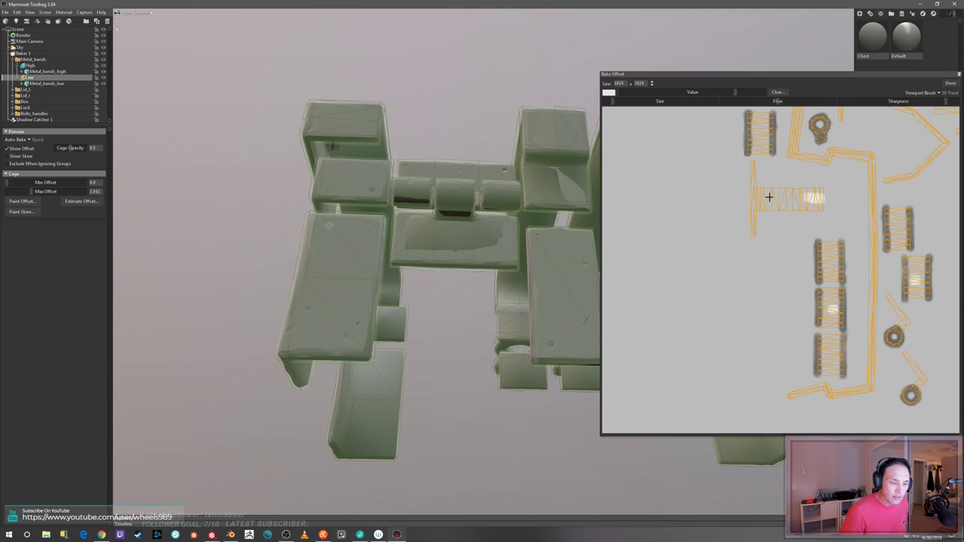
left_click(819, 189)
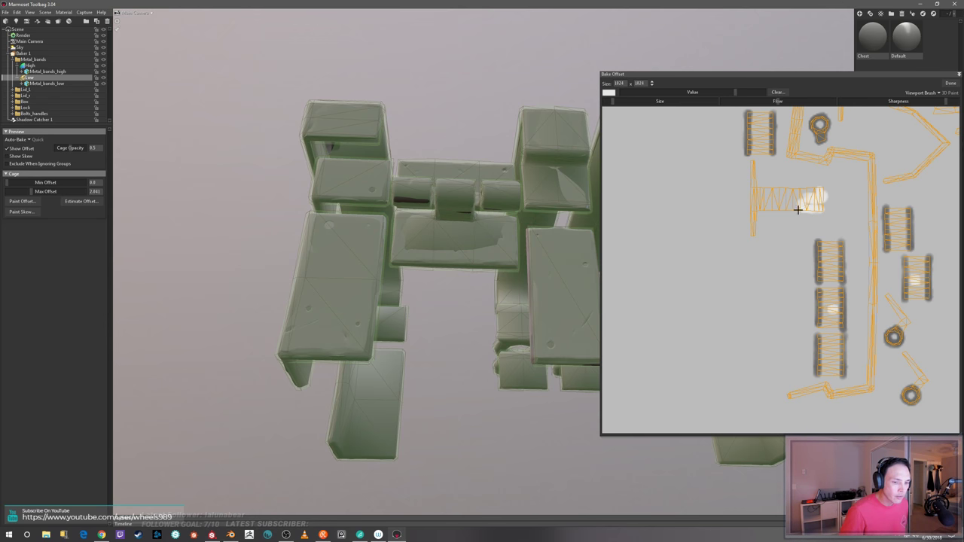
left_click_drag(816, 205, 800, 200)
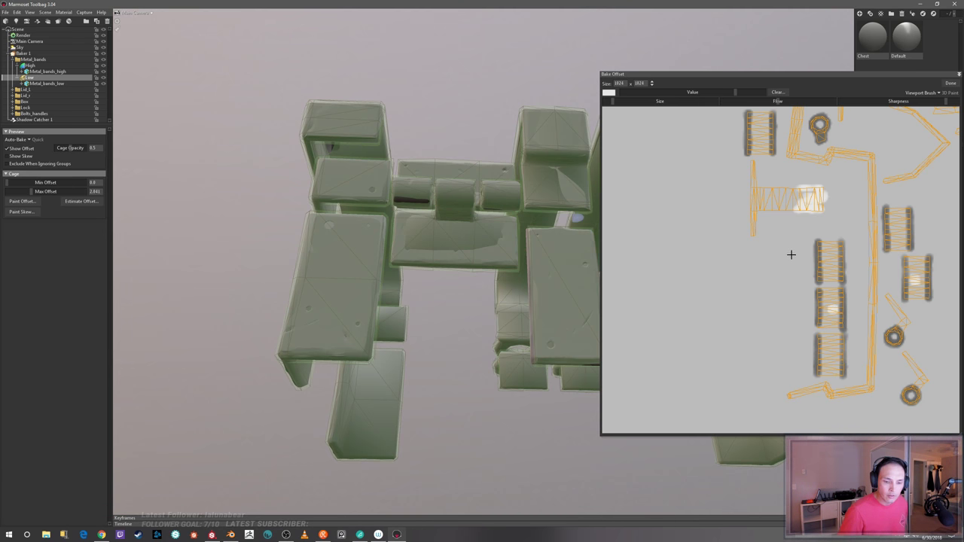
Dab white offset onto both U-shaped hinge islands.
middle_click_drag(773, 316, 709, 267)
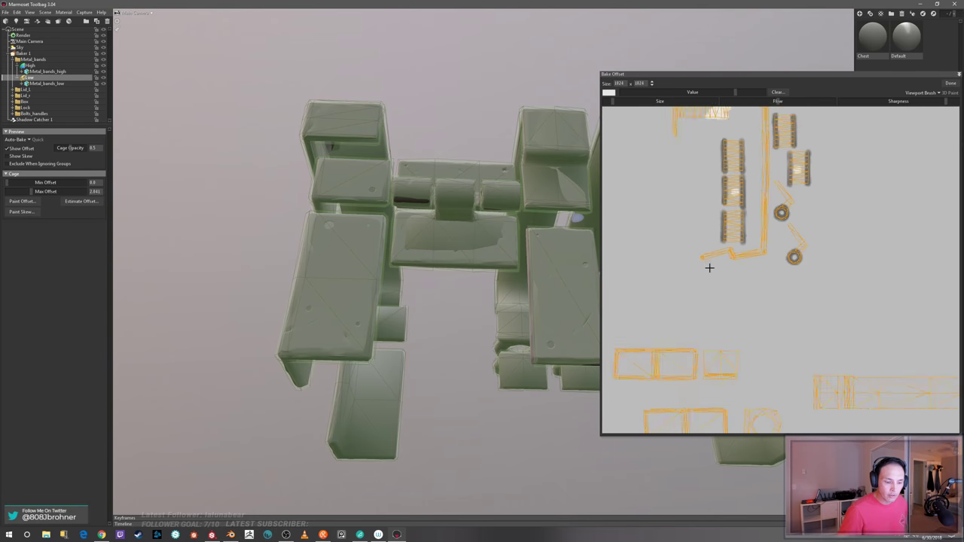
scroll(709, 267, "down", 2)
middle_click_drag(658, 381, 667, 318)
scroll(667, 319, "up", 2)
scroll(674, 338, "up", 2)
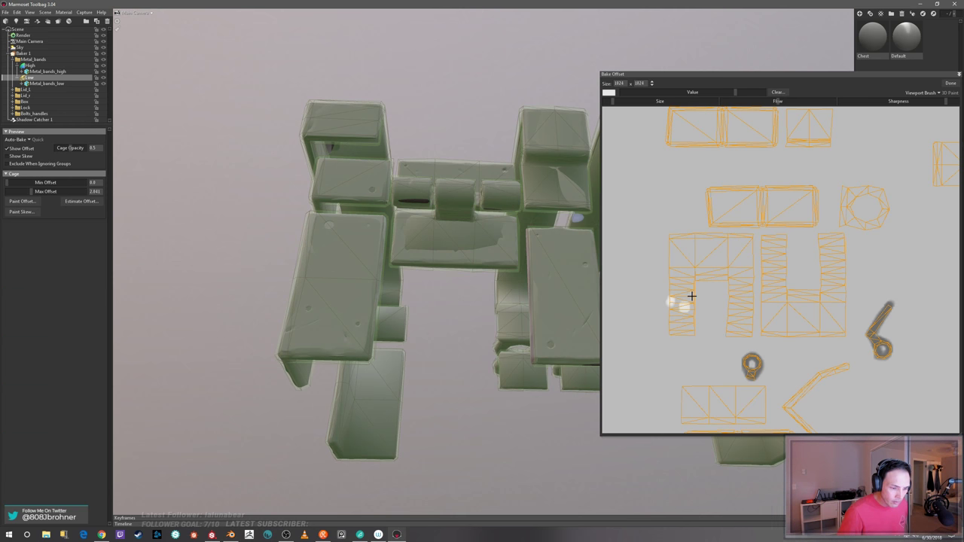
left_click(728, 301)
left_click(752, 303)
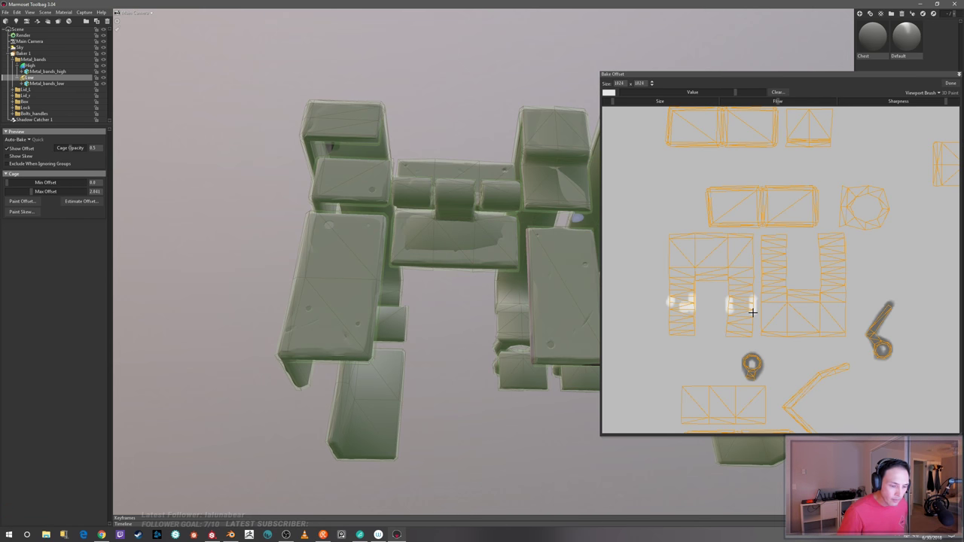
Paint offset over the strip island's left part and check the hinge from new angles.
left_click_drag(477, 291, 454, 428)
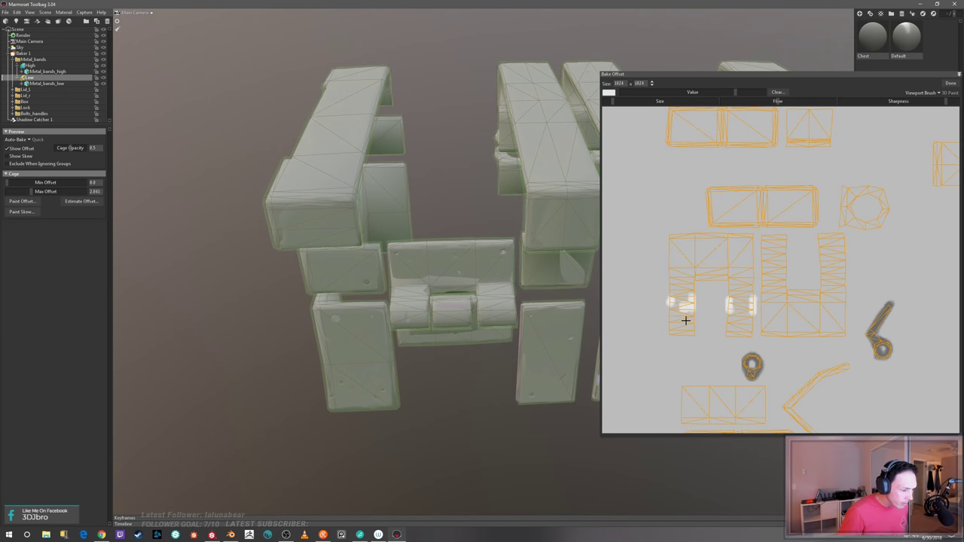
middle_click_drag(655, 175, 676, 326)
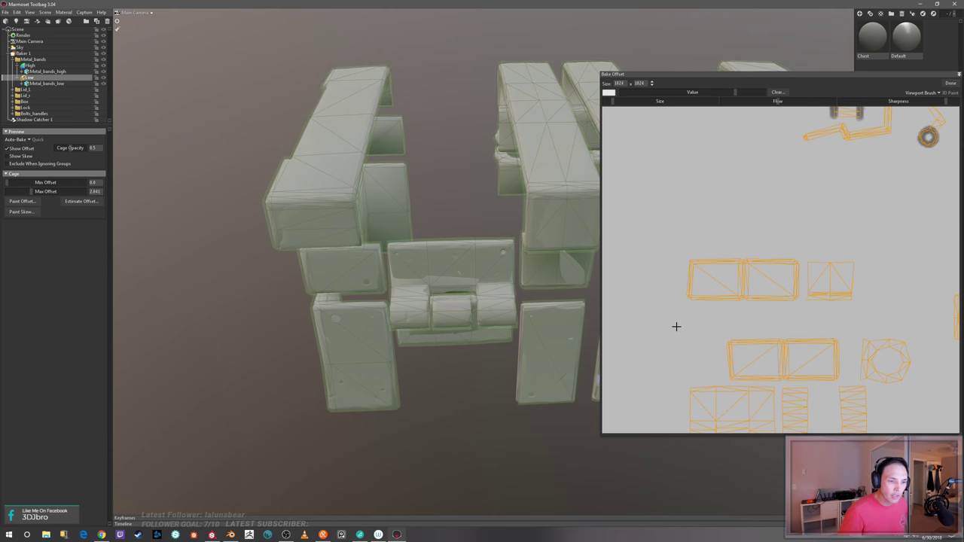
middle_click_drag(735, 171, 689, 344)
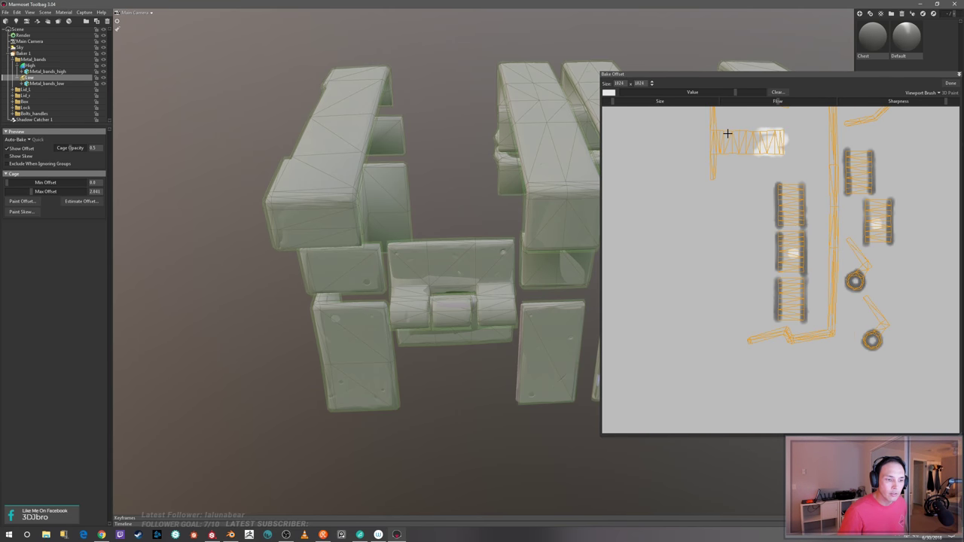
mouse_move(728, 130)
left_mouse_down()
mouse_move(747, 131)
mouse_move(760, 154)
left_mouse_up()
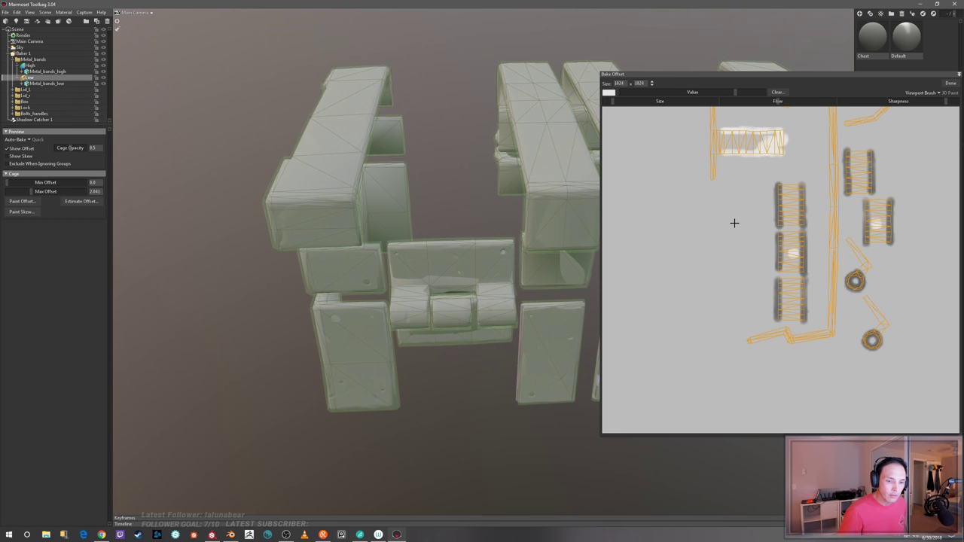
scroll(734, 223, "down", 1)
scroll(734, 223, "down", 3)
scroll(735, 223, "down", 1)
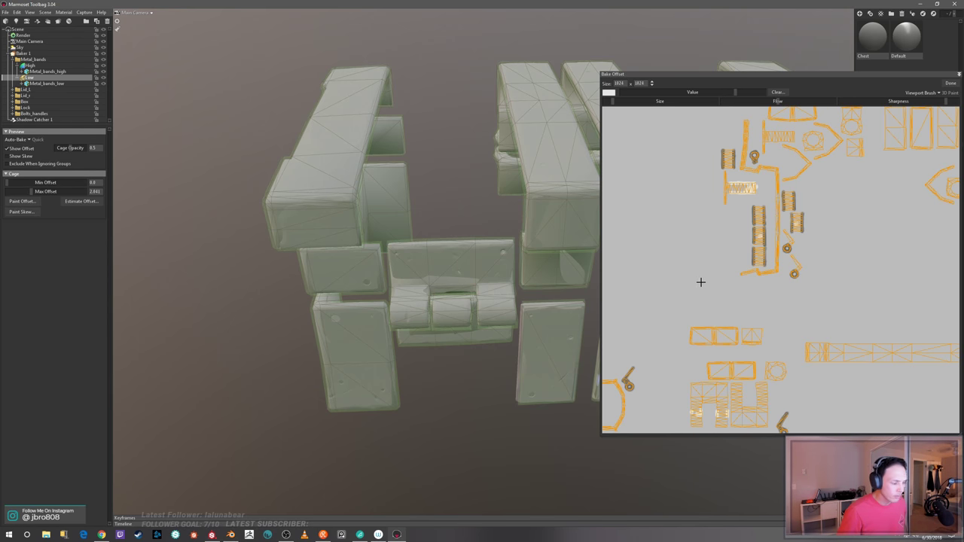
mouse_move(477, 389)
left_mouse_down()
mouse_move(427, 347)
mouse_move(470, 389)
mouse_move(402, 387)
mouse_move(489, 361)
left_mouse_up()
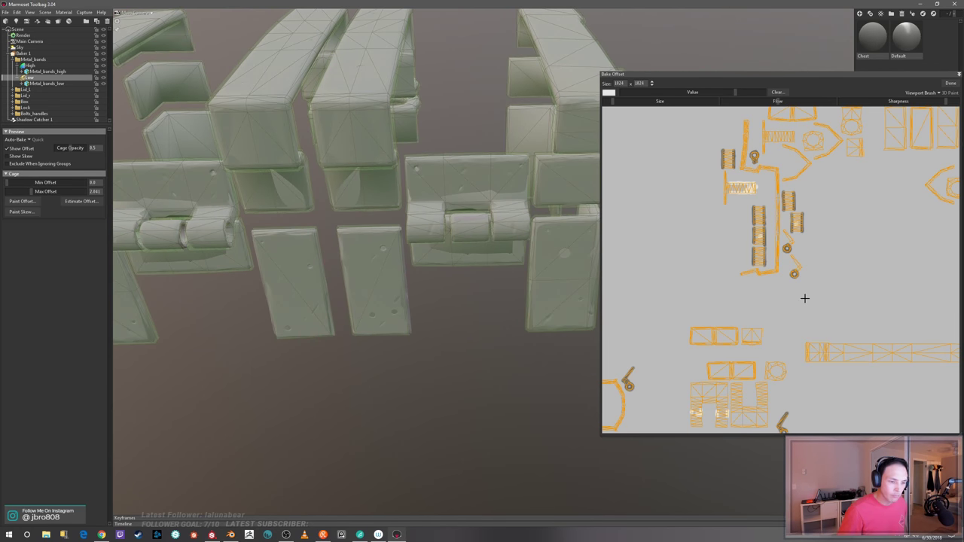
scroll(804, 299, "down", 1)
scroll(837, 301, "down", 1)
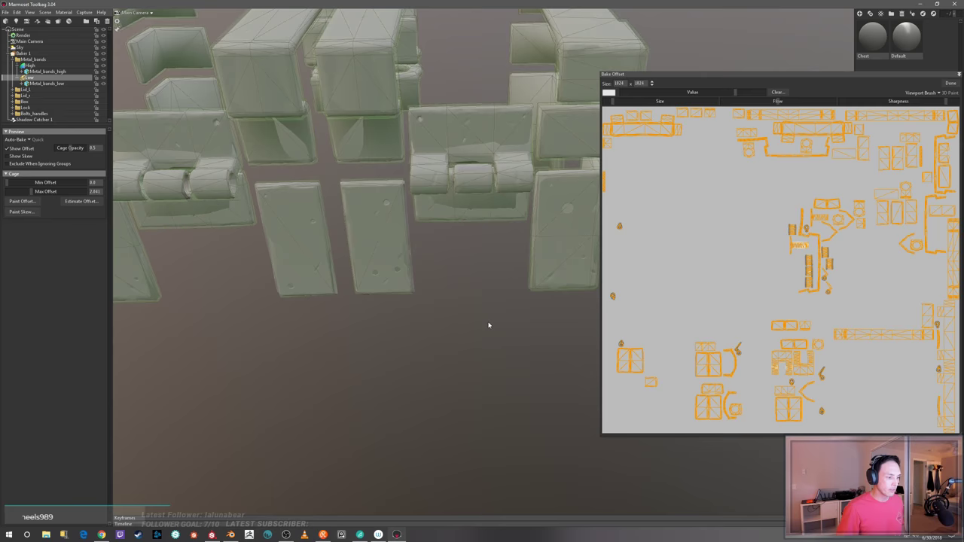
left_click_drag(485, 371, 432, 398)
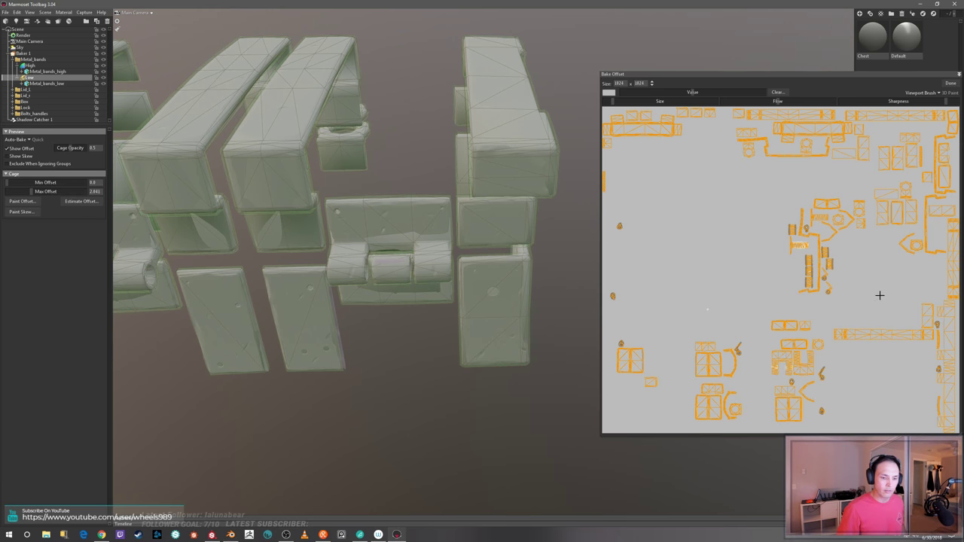
scroll(860, 289, "up", 2)
middle_click_drag(899, 299, 794, 269)
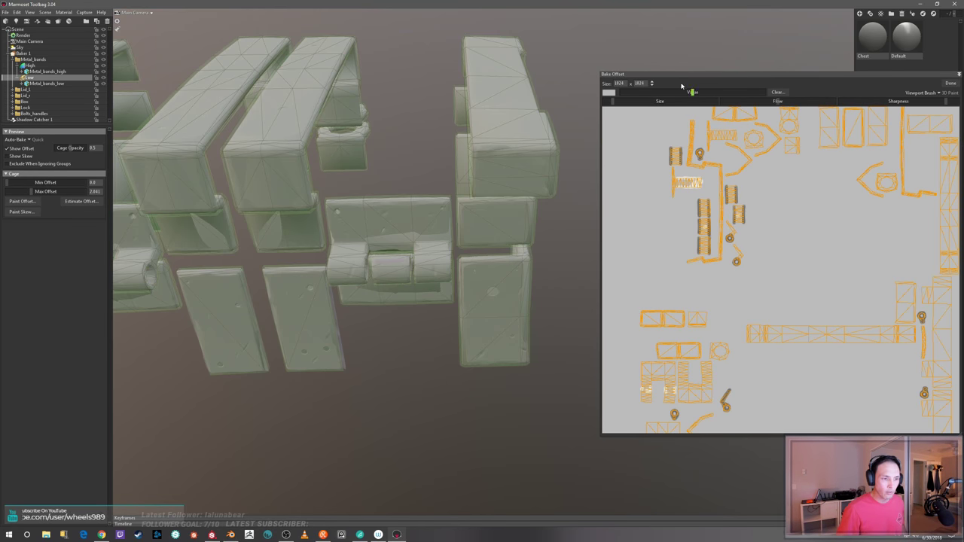
Set the brush value to full white and paint offset down the strip islands' left and right edges.
left_click_drag(719, 92, 747, 91)
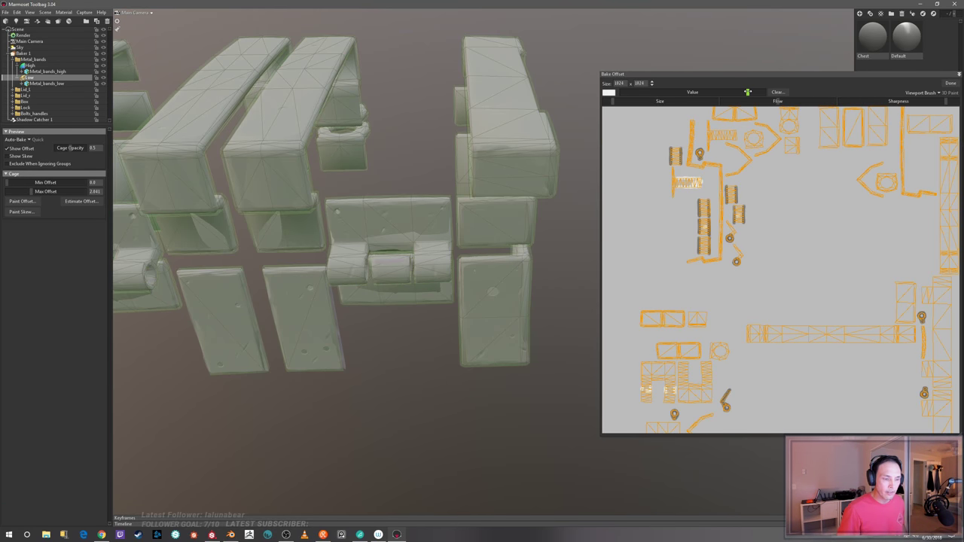
scroll(693, 379, "up", 2)
scroll(694, 381, "up", 2)
scroll(693, 377, "up", 1)
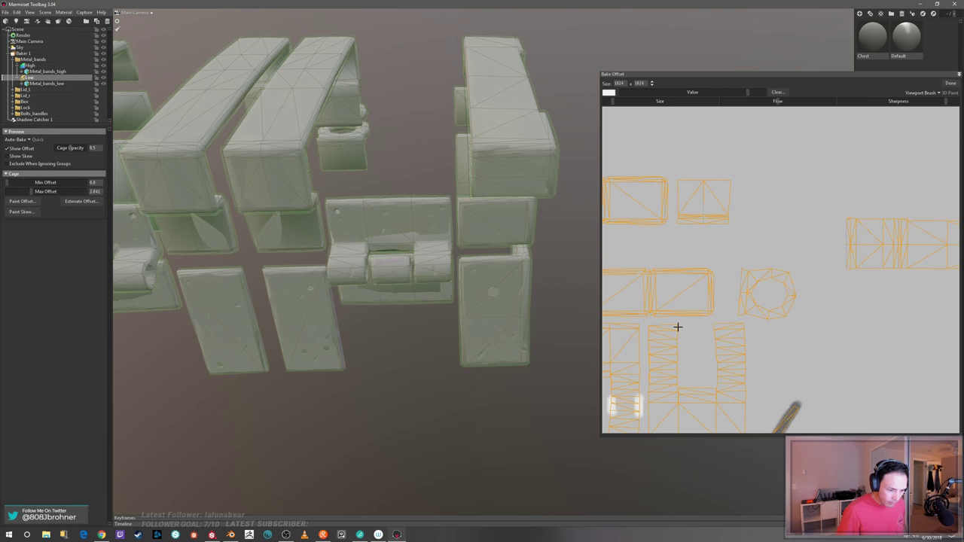
left_click_drag(677, 328, 677, 369)
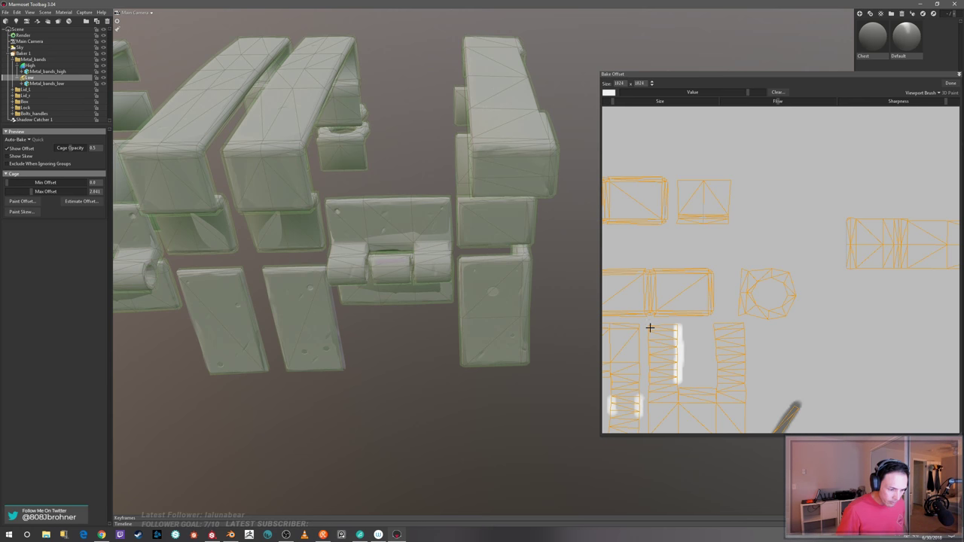
left_click_drag(652, 368, 654, 379)
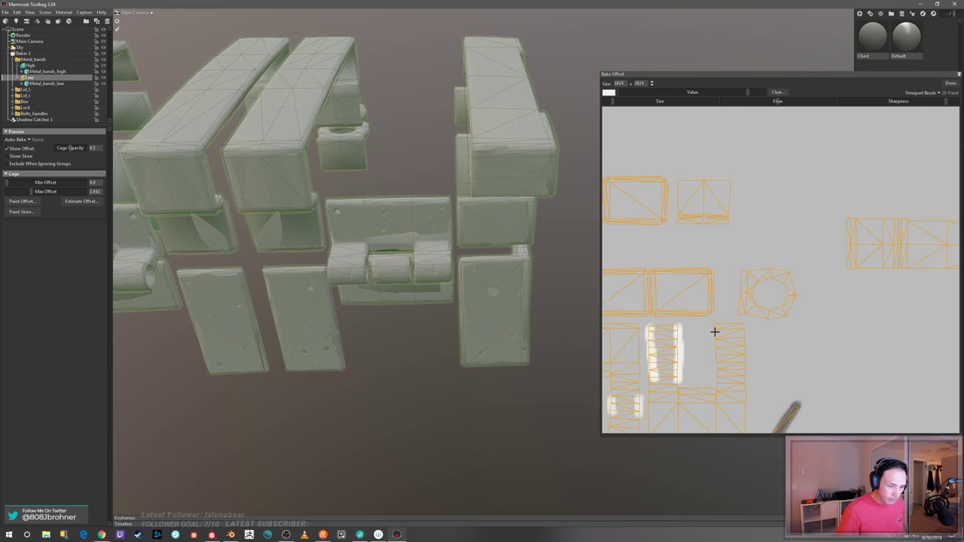
left_click_drag(717, 344, 716, 377)
left_click_drag(743, 330, 744, 373)
From a more level view, paint white offset along a UV island's top edge.
mouse_move(448, 406)
left_mouse_down()
mouse_move(424, 338)
mouse_move(421, 402)
left_mouse_up()
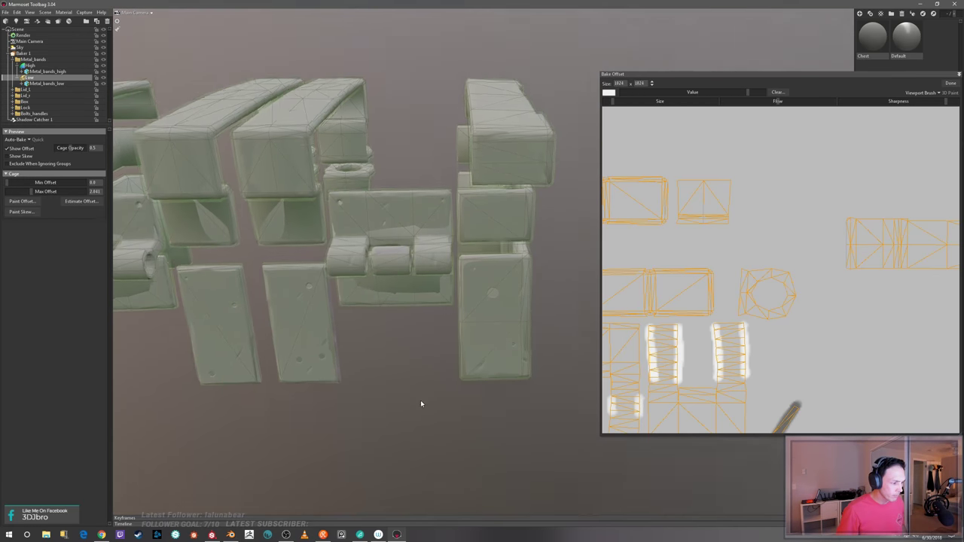
scroll(785, 344, "down", 2)
scroll(785, 344, "down", 2)
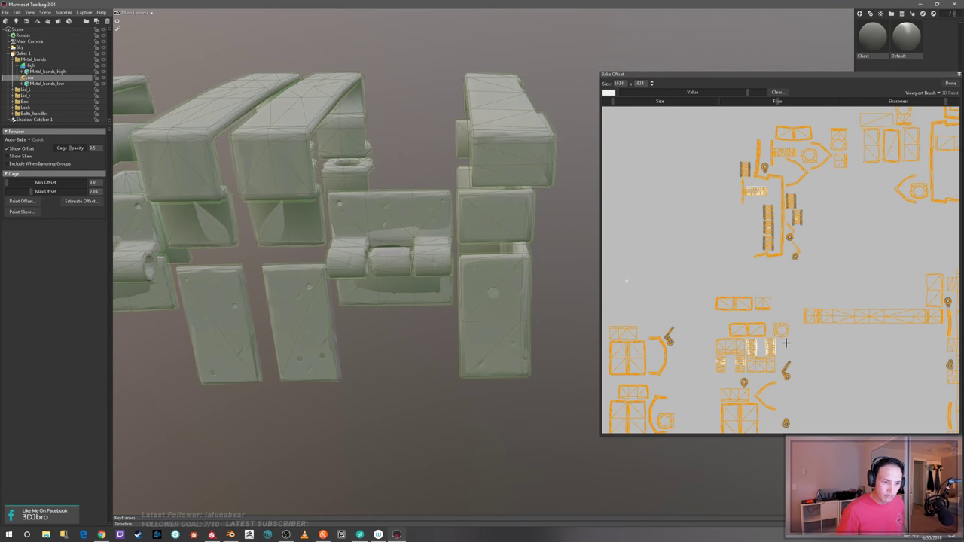
scroll(785, 344, "down", 2)
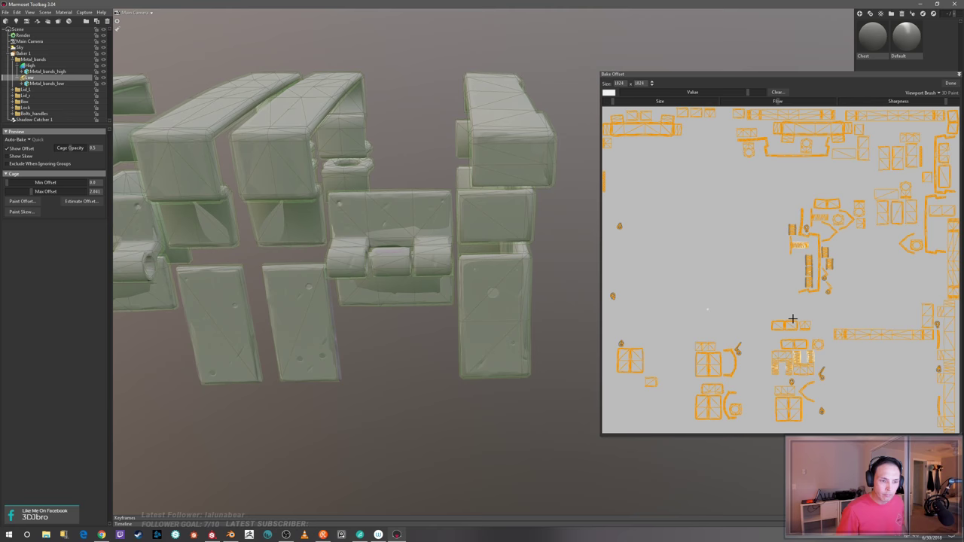
scroll(819, 197, "up", 2)
scroll(824, 214, "up", 1)
scroll(830, 237, "up", 2)
scroll(817, 242, "up", 2)
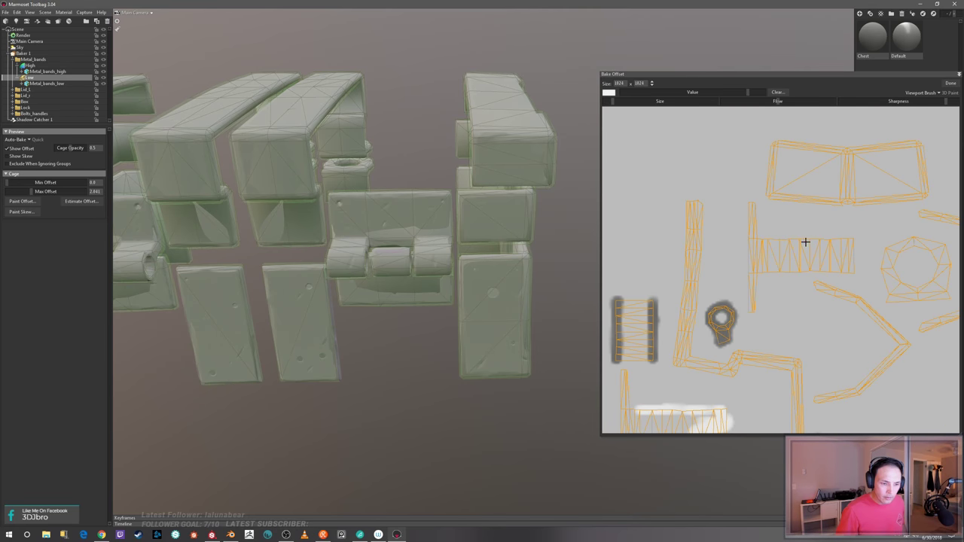
left_click_drag(772, 238, 853, 241)
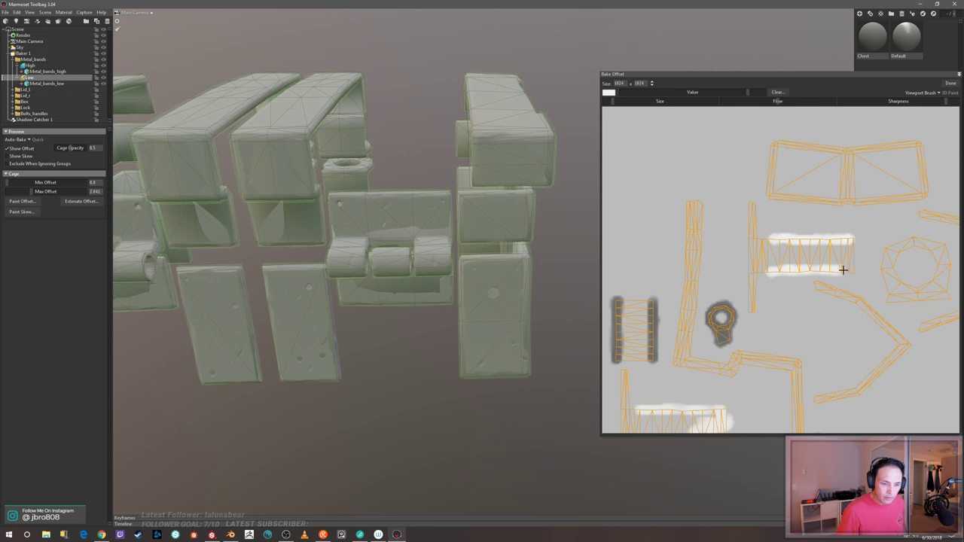
Frame the three tall rectangle islands and paint offset along the middle rectangle's right edge, bottom and diagonal.
mouse_move(406, 374)
left_mouse_down()
mouse_move(424, 366)
mouse_move(370, 355)
mouse_move(369, 345)
left_mouse_up()
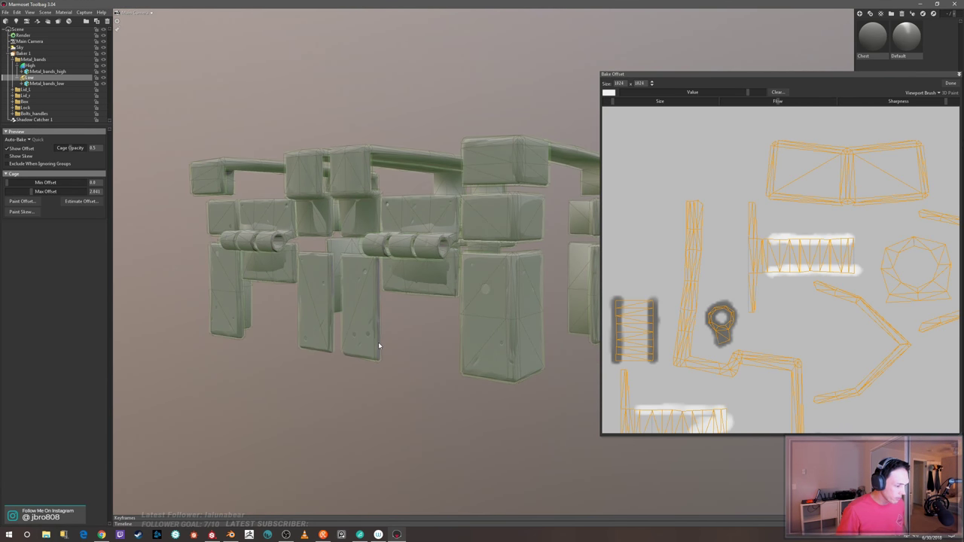
scroll(770, 340, "down", 2)
scroll(770, 336, "down", 2)
scroll(773, 336, "down", 2)
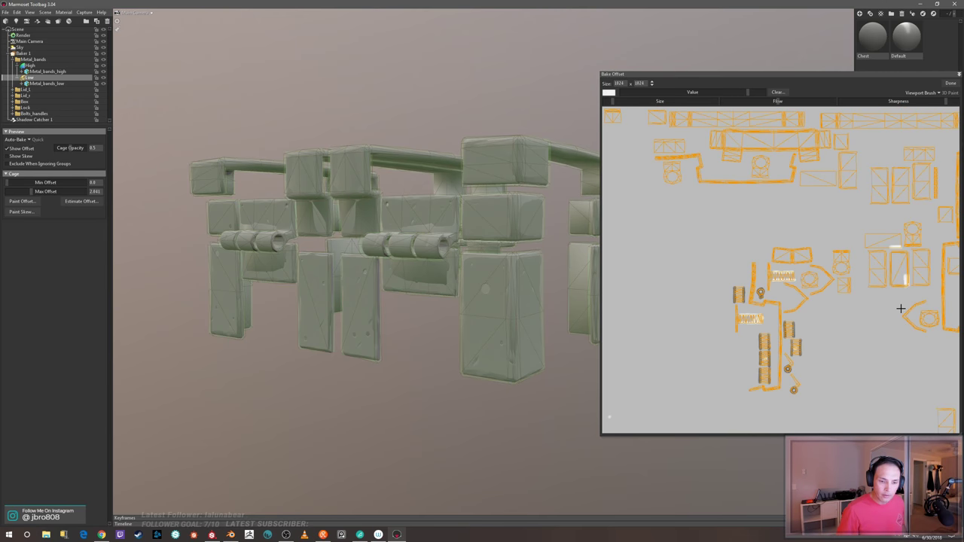
middle_click_drag(901, 308, 839, 304)
scroll(856, 295, "up", 2)
scroll(874, 278, "up", 2)
middle_click_drag(883, 267, 782, 369)
scroll(801, 339, "up", 2)
scroll(801, 338, "up", 2)
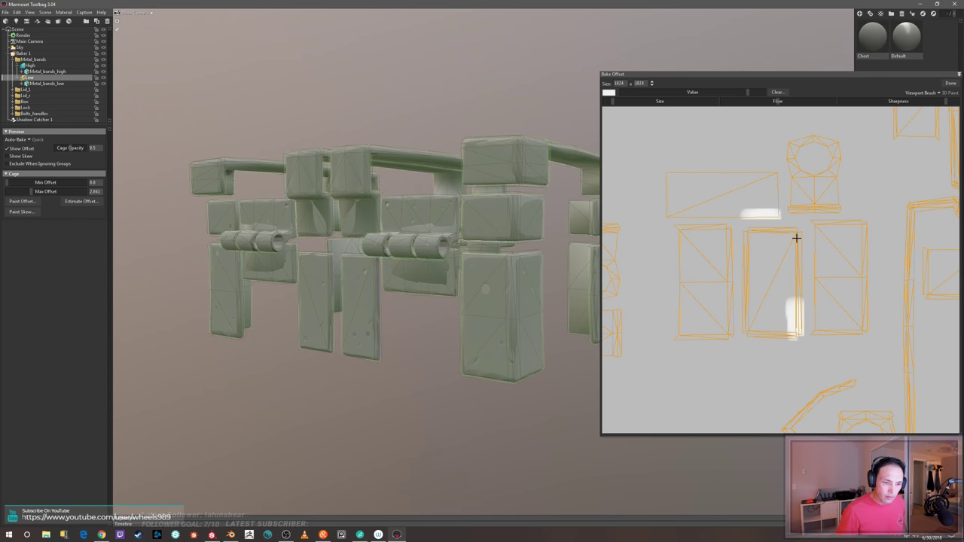
left_click_drag(797, 231, 799, 305)
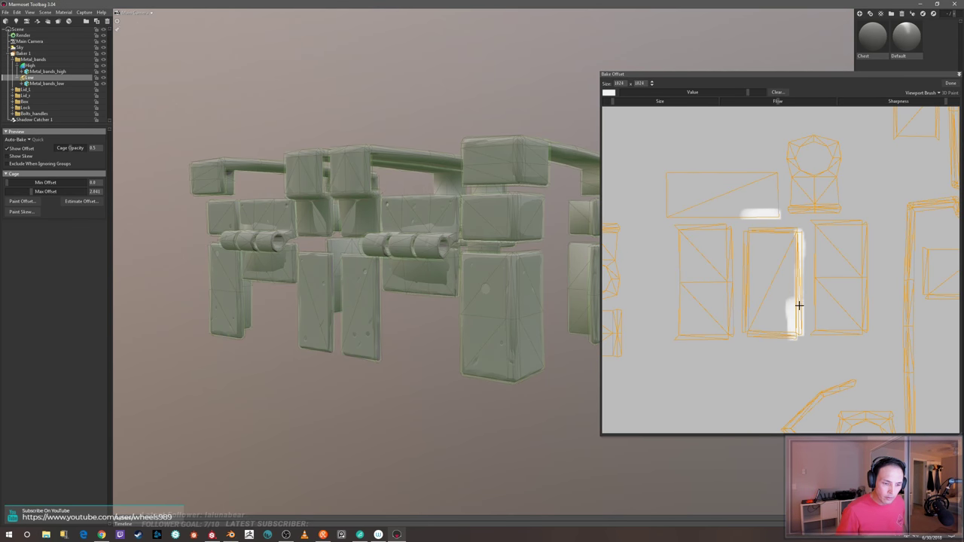
left_click_drag(796, 329, 793, 245)
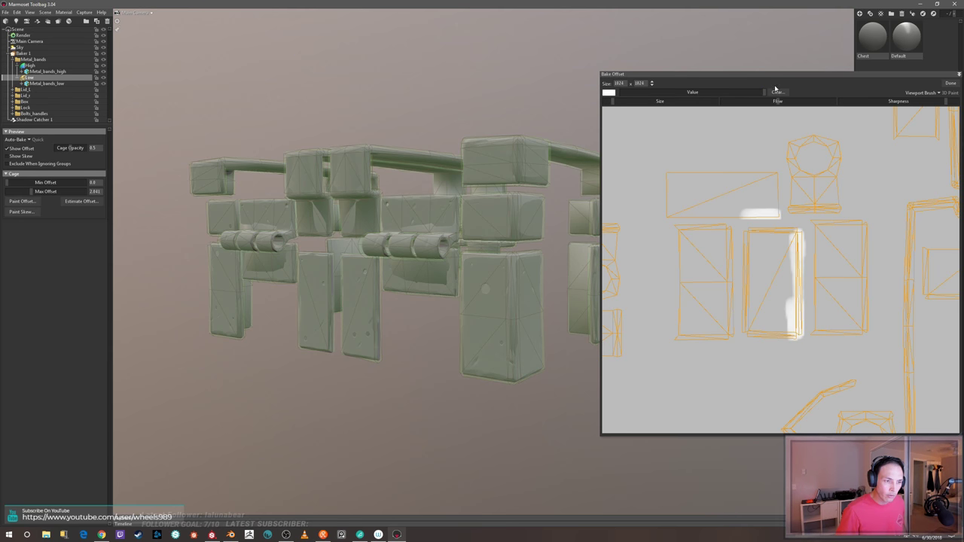
left_click_drag(796, 231, 799, 295)
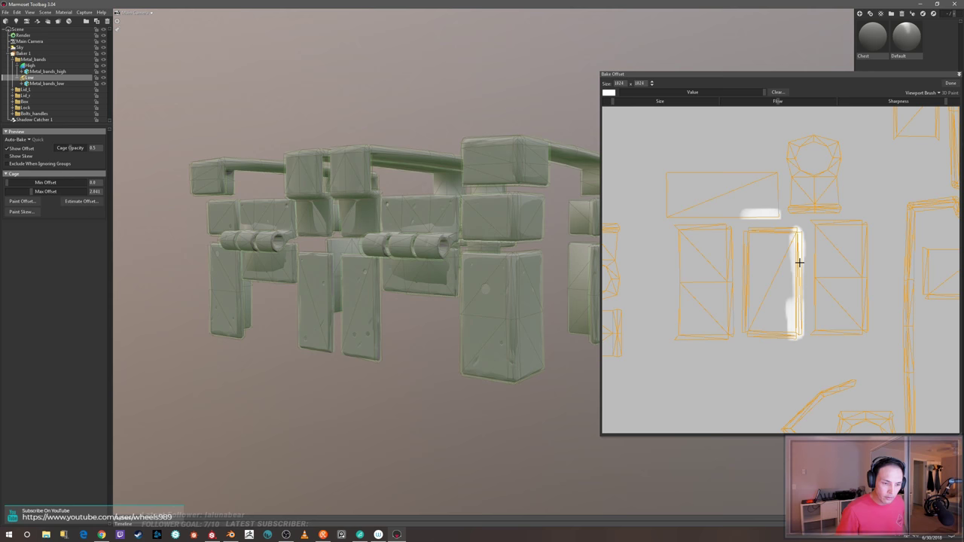
mouse_move(797, 336)
left_mouse_down()
mouse_move(796, 246)
mouse_move(764, 226)
mouse_move(745, 301)
left_mouse_up()
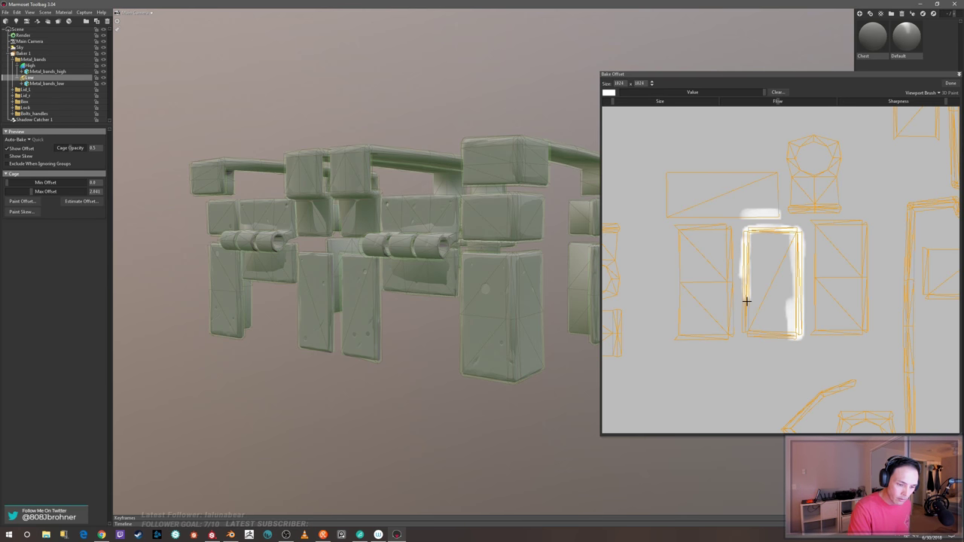
mouse_move(748, 325)
left_mouse_down()
mouse_move(794, 236)
mouse_move(757, 301)
mouse_move(754, 334)
left_mouse_up()
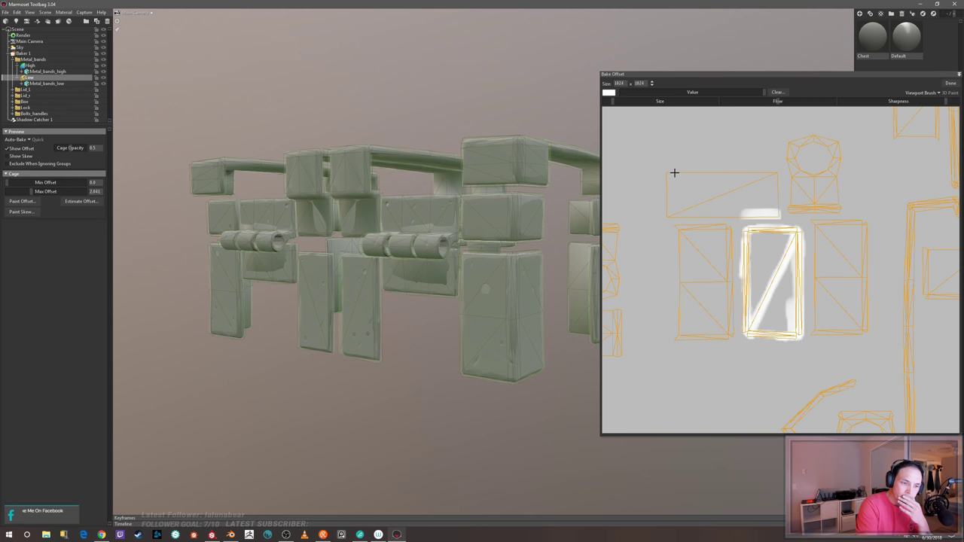
Whiten the top rectangle's top edge and diagonal, reinforce the middle rectangle, and start the left rectangle's top edge.
mouse_move(664, 189)
left_mouse_down()
mouse_move(777, 184)
mouse_move(771, 216)
mouse_move(676, 217)
mouse_move(771, 176)
left_mouse_up()
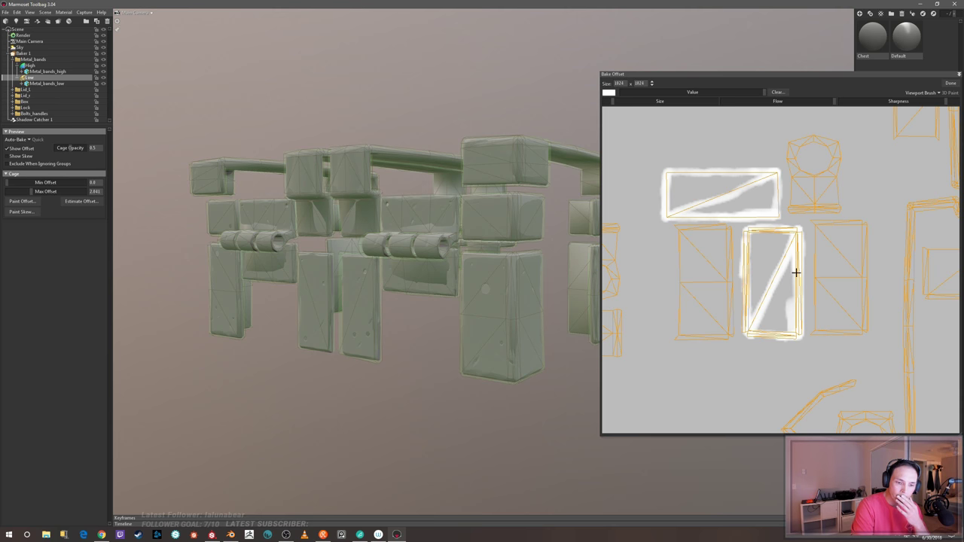
left_click_drag(796, 273, 797, 308)
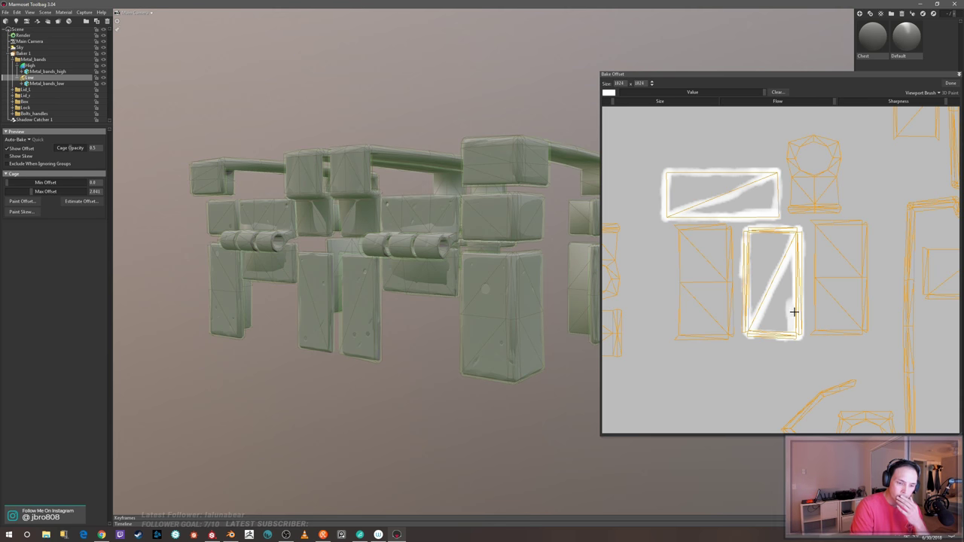
left_click_drag(796, 333, 753, 336)
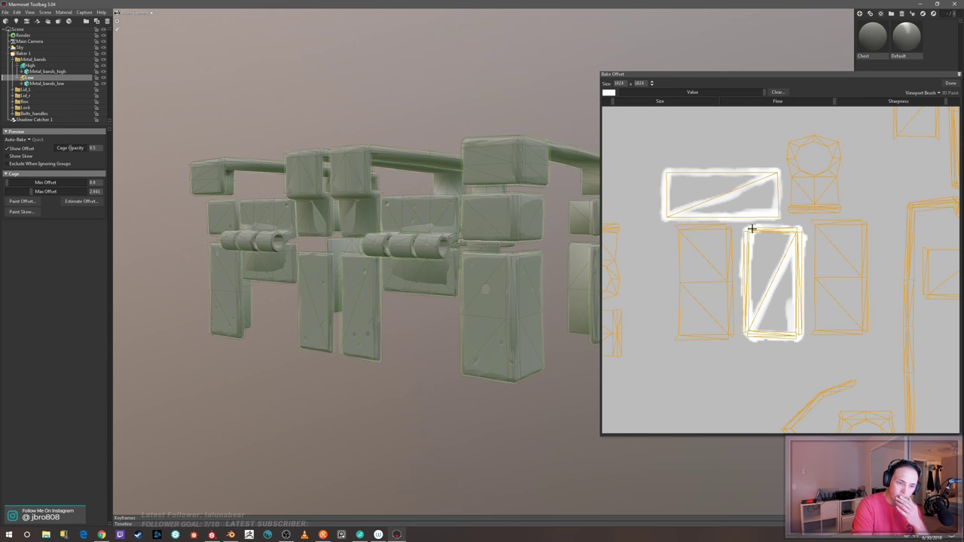
mouse_move(749, 333)
left_mouse_down()
mouse_move(787, 258)
mouse_move(758, 323)
left_mouse_up()
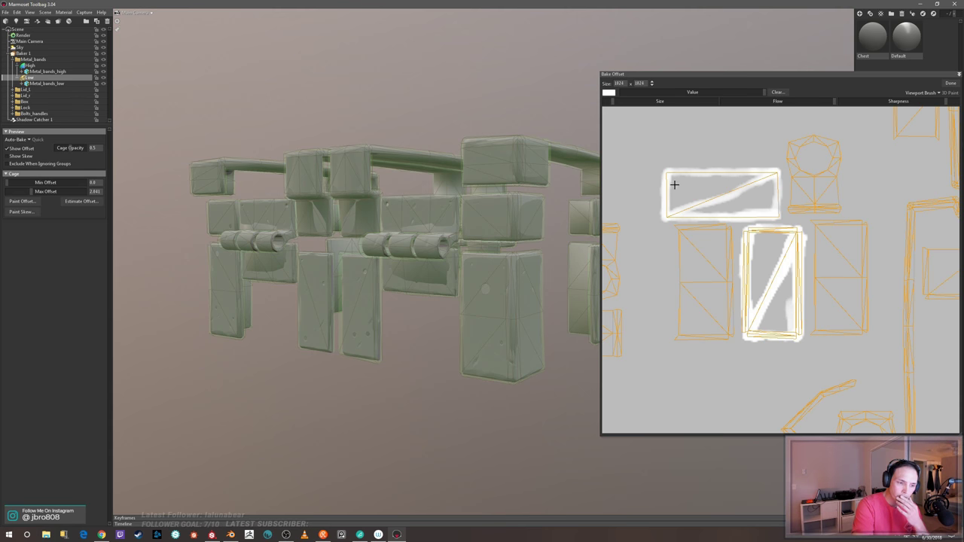
mouse_move(666, 171)
left_mouse_down()
mouse_move(775, 172)
mouse_move(672, 216)
mouse_move(769, 216)
mouse_move(777, 172)
left_mouse_up()
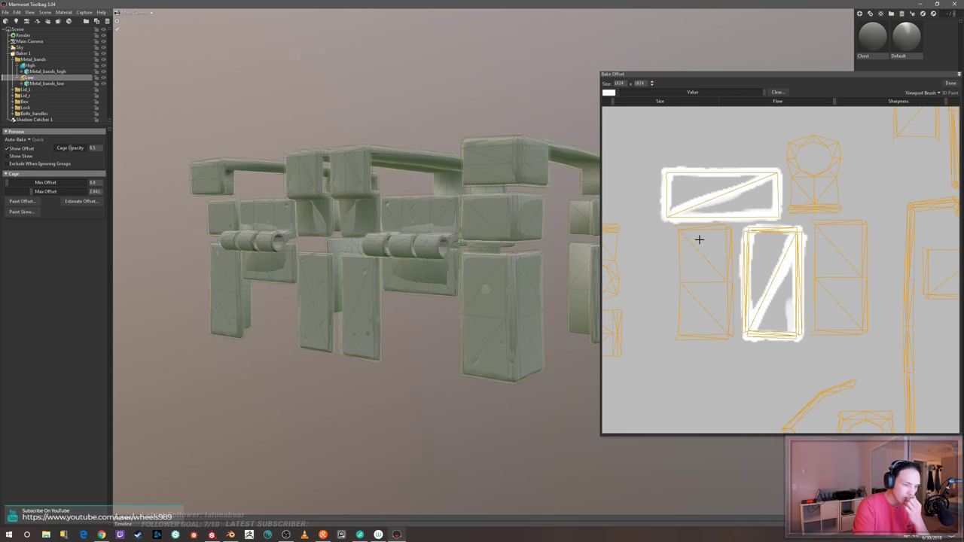
mouse_move(676, 228)
left_mouse_down()
mouse_move(728, 231)
mouse_move(726, 245)
left_mouse_up()
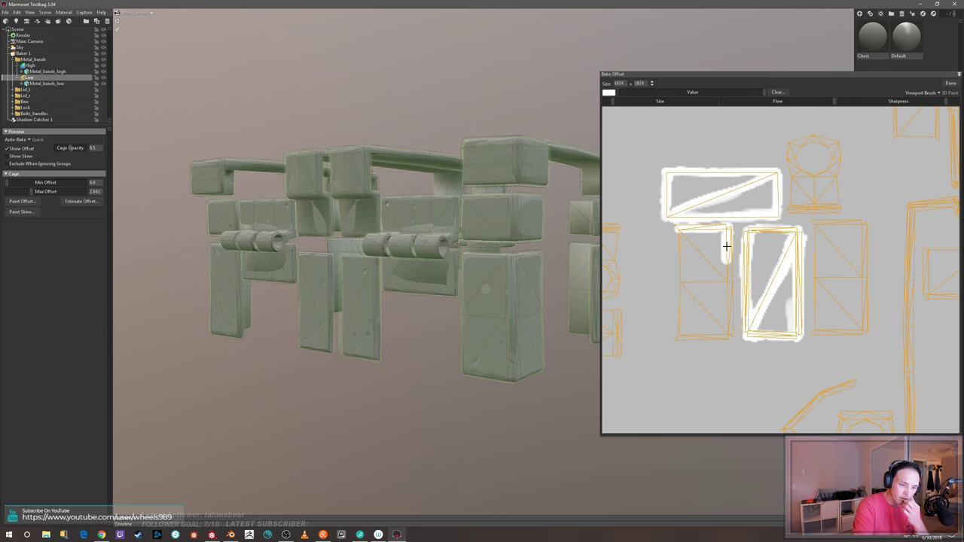
Paint offset along the left and right rectangles' edges and fill the top and middle rectangles' upper-left areas.
mouse_move(679, 328)
left_mouse_down()
mouse_move(680, 250)
mouse_move(695, 317)
left_mouse_up()
left_click_drag(811, 224, 864, 223)
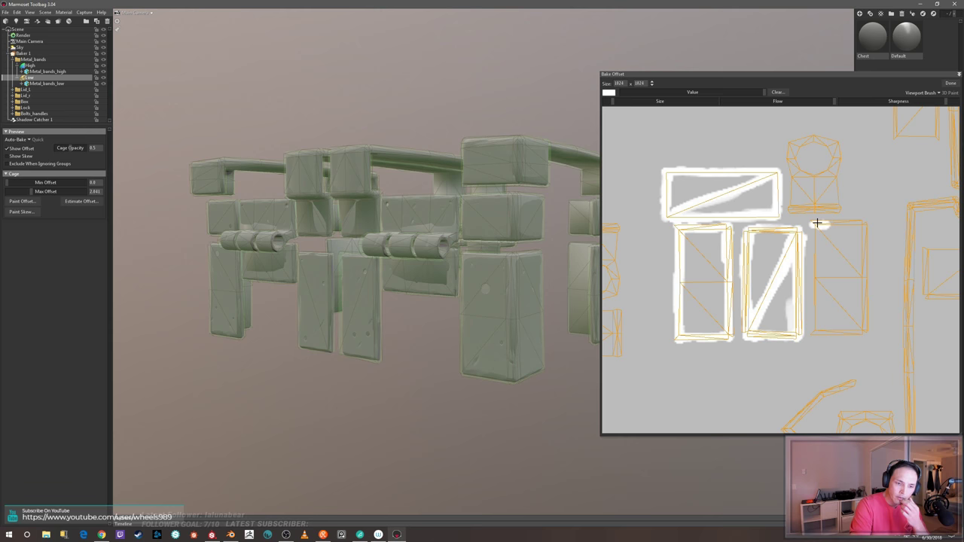
mouse_move(863, 327)
left_mouse_down()
mouse_move(820, 332)
mouse_move(818, 221)
mouse_move(854, 273)
mouse_move(822, 285)
mouse_move(859, 324)
left_mouse_up()
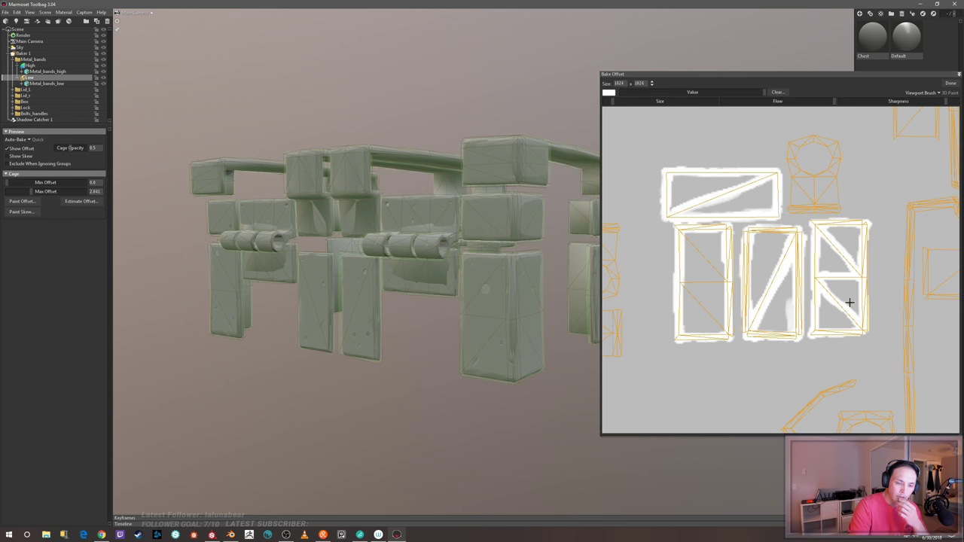
mouse_move(680, 178)
left_mouse_down()
mouse_move(757, 180)
mouse_move(770, 197)
mouse_move(736, 196)
mouse_move(768, 204)
left_mouse_up()
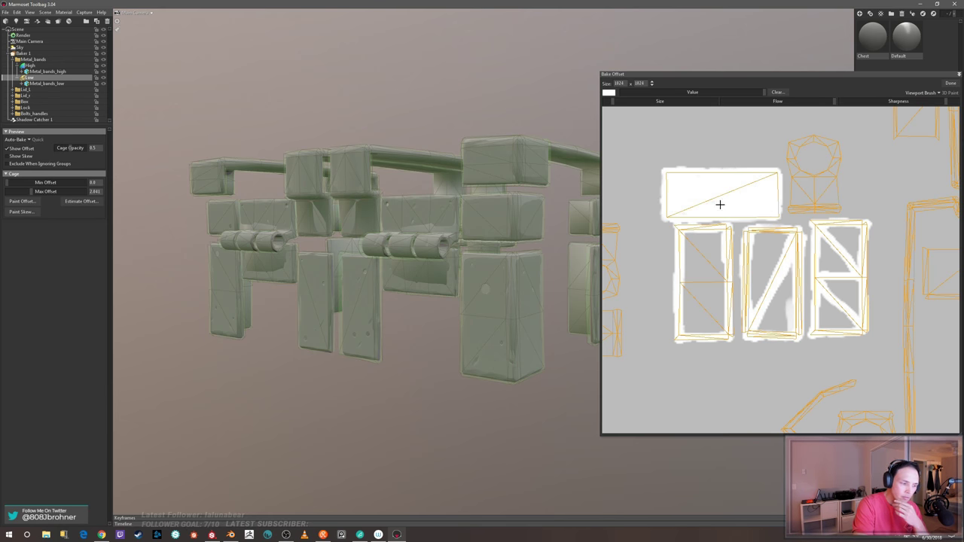
mouse_move(748, 243)
left_mouse_down()
mouse_move(761, 241)
mouse_move(753, 267)
mouse_move(764, 327)
mouse_move(788, 264)
mouse_move(789, 331)
left_mouse_up()
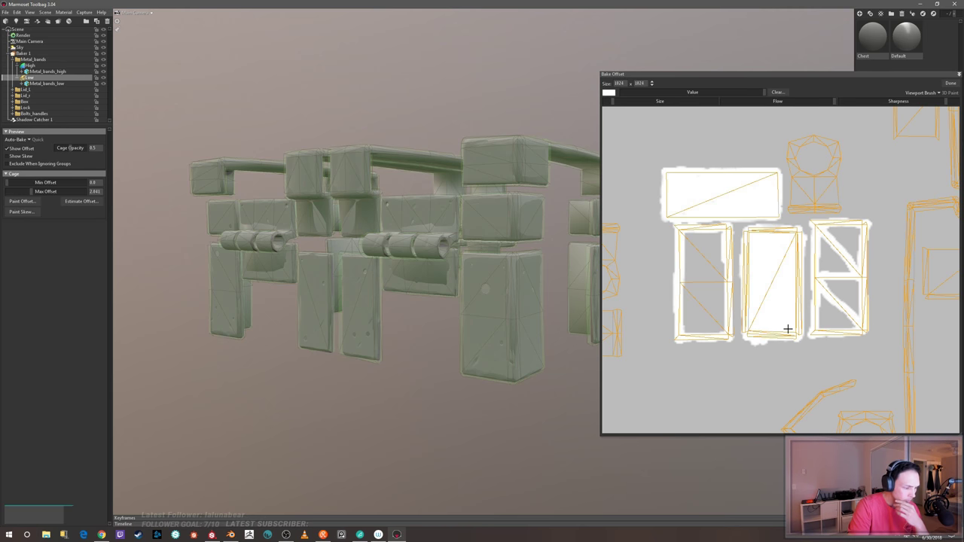
Fill the remaining grey patches in the left and right islands with white, then zoom out.
mouse_move(684, 234)
left_mouse_down()
mouse_move(685, 290)
mouse_move(686, 273)
mouse_move(693, 302)
mouse_move(695, 244)
mouse_move(701, 307)
mouse_move(697, 229)
mouse_move(725, 327)
mouse_move(716, 241)
left_mouse_up()
left_click_drag(698, 282, 702, 332)
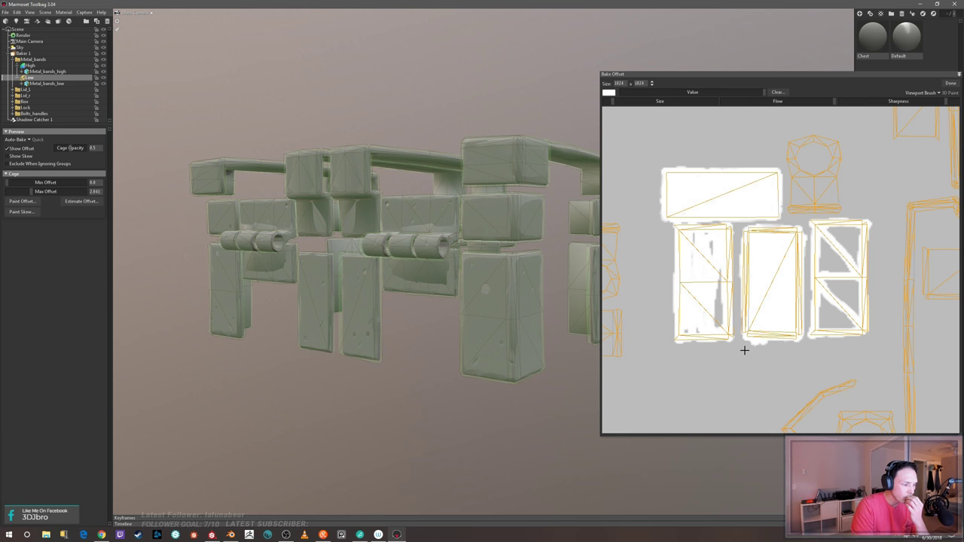
left_click_drag(718, 322, 721, 263)
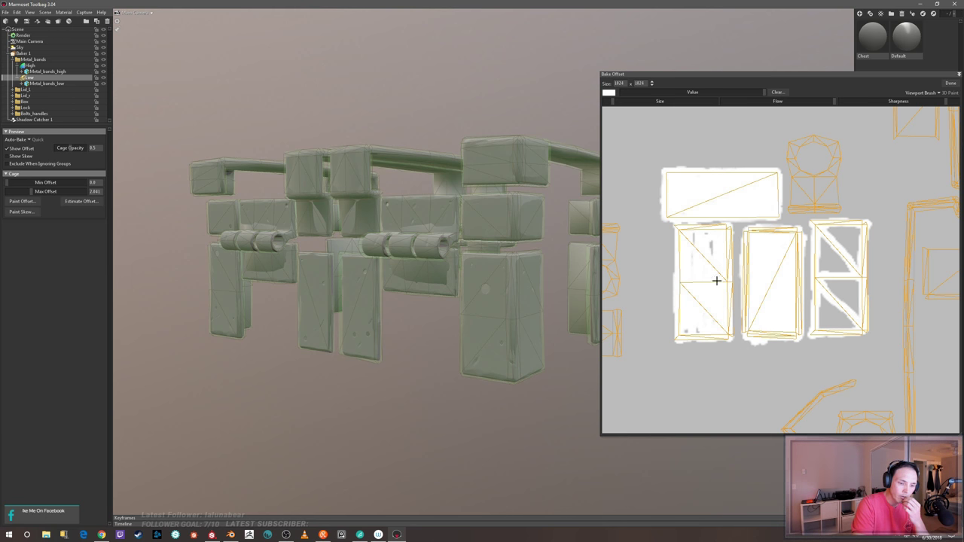
left_click_drag(691, 333, 714, 288)
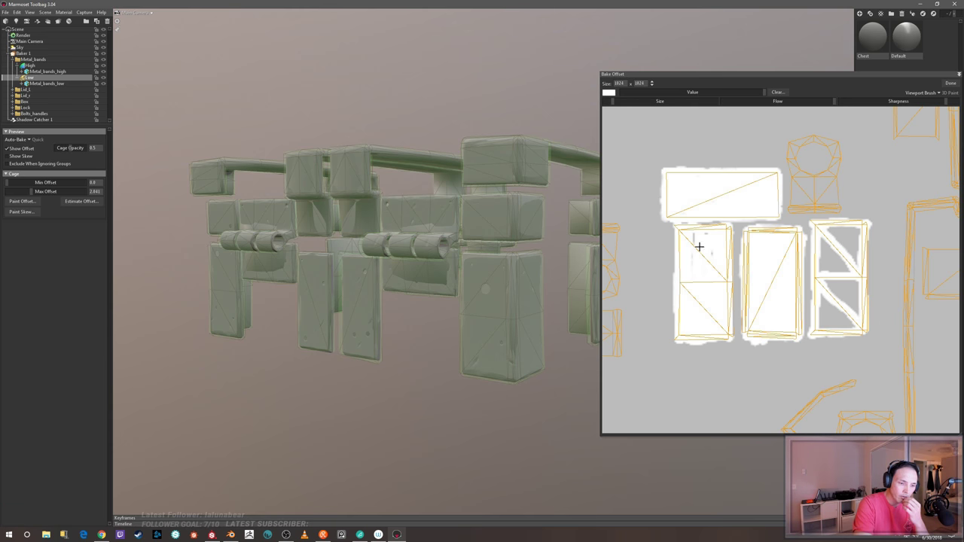
left_click_drag(707, 236, 697, 279)
left_click_drag(823, 248, 853, 230)
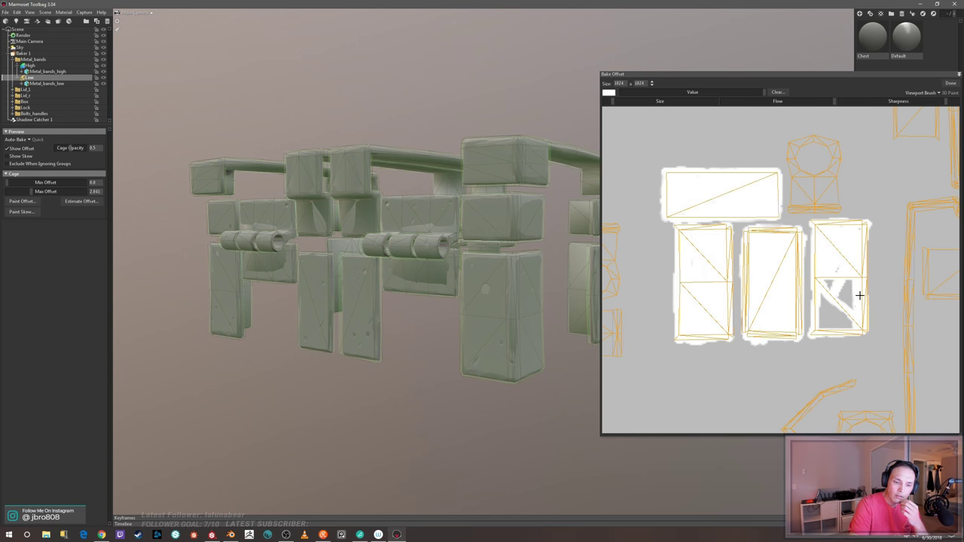
mouse_move(846, 304)
left_mouse_down()
mouse_move(831, 279)
mouse_move(850, 301)
left_mouse_up()
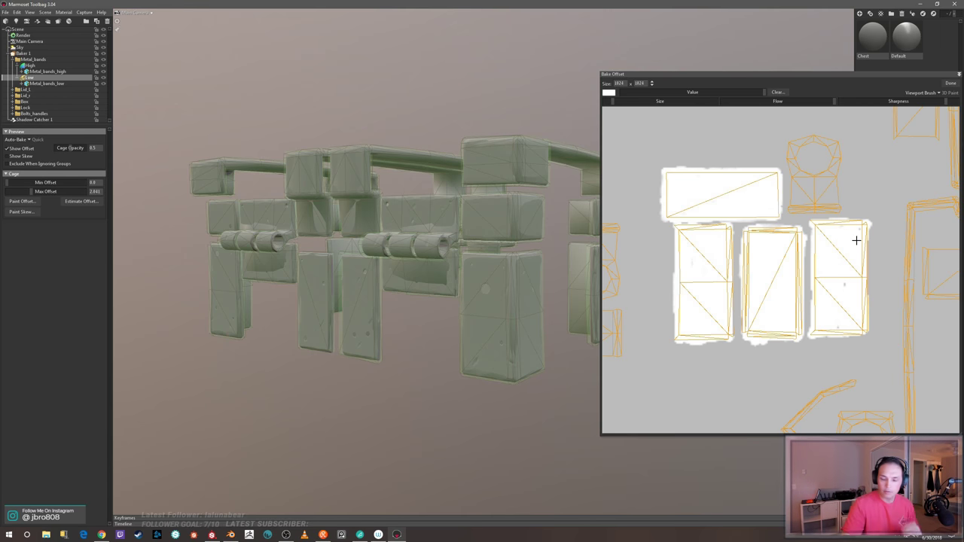
scroll(828, 249, "down", 1)
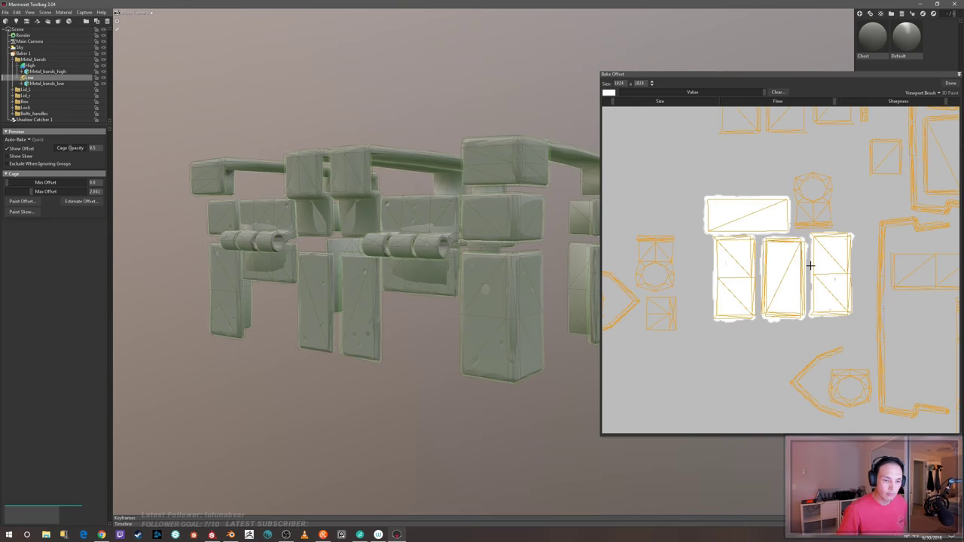
Orbit around the metal bands to inspect them from front, three-quarter and side views.
scroll(805, 267, "down", 2)
scroll(803, 274, "down", 1)
scroll(804, 274, "down", 1)
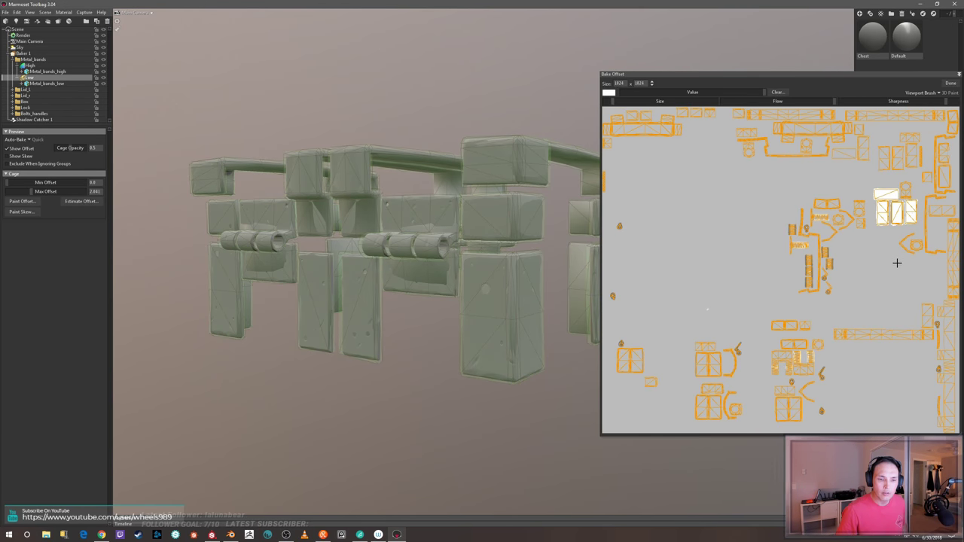
mouse_move(537, 400)
left_mouse_down()
mouse_move(516, 401)
mouse_move(585, 389)
left_mouse_up()
left_click_drag(391, 404, 442, 407)
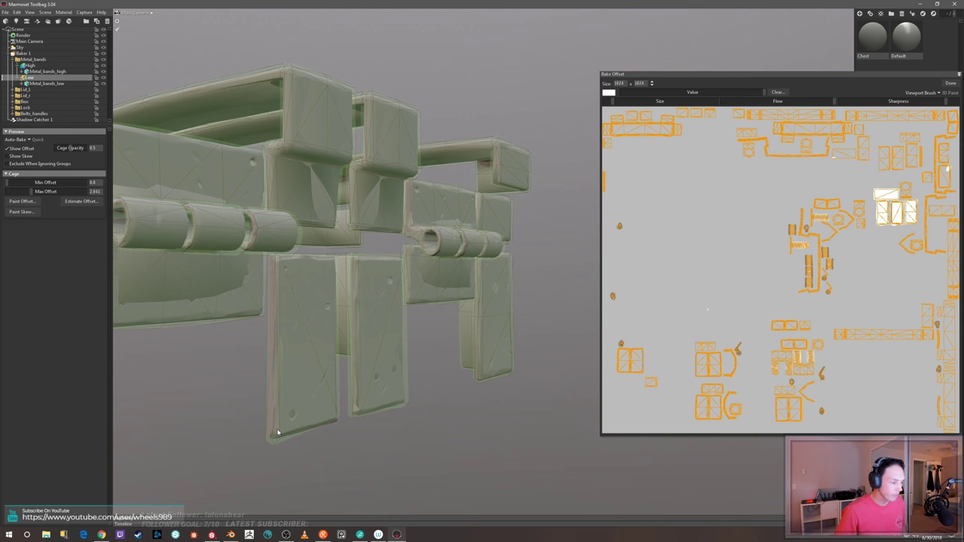
scroll(441, 400, "down", 3)
scroll(437, 404, "down", 3)
scroll(421, 405, "down", 2)
mouse_move(422, 404)
left_mouse_down()
mouse_move(495, 421)
mouse_move(520, 411)
mouse_move(522, 398)
mouse_move(376, 406)
left_mouse_up()
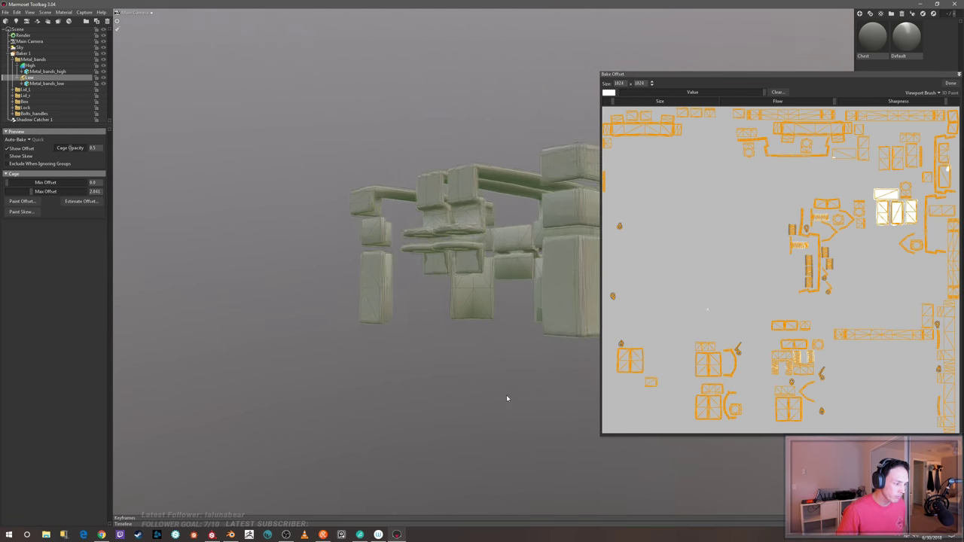
Zoom into the UV layout, set the value to white, and paint a small dab beside a rectangular island.
scroll(535, 338, "up", 2)
scroll(522, 344, "up", 3)
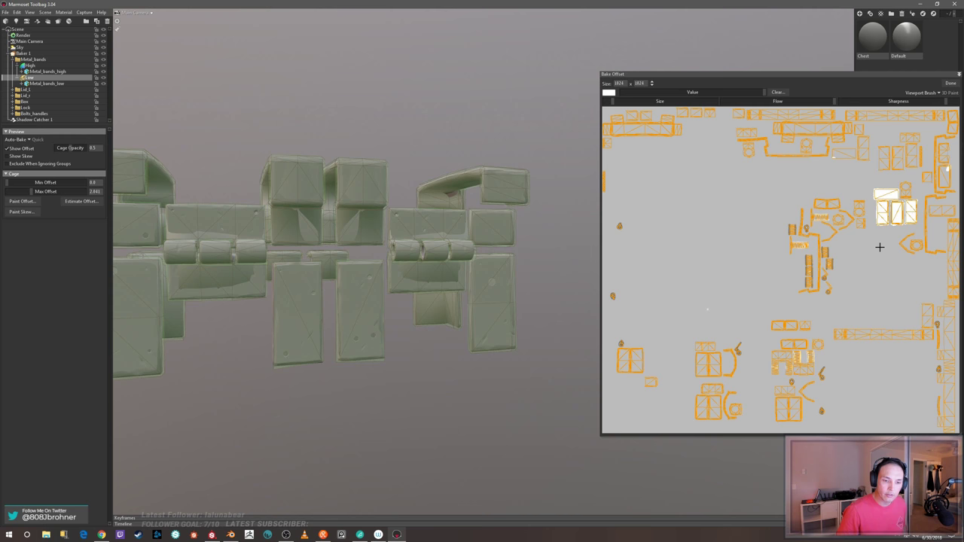
scroll(821, 274, "up", 2)
scroll(819, 314, "up", 2)
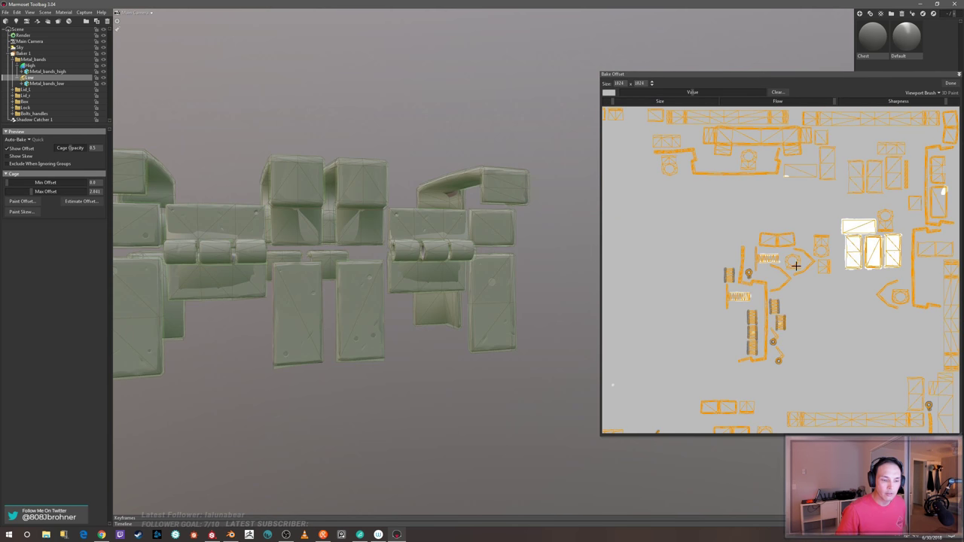
scroll(799, 241, "up", 2)
scroll(808, 204, "up", 2)
scroll(805, 256, "up", 2)
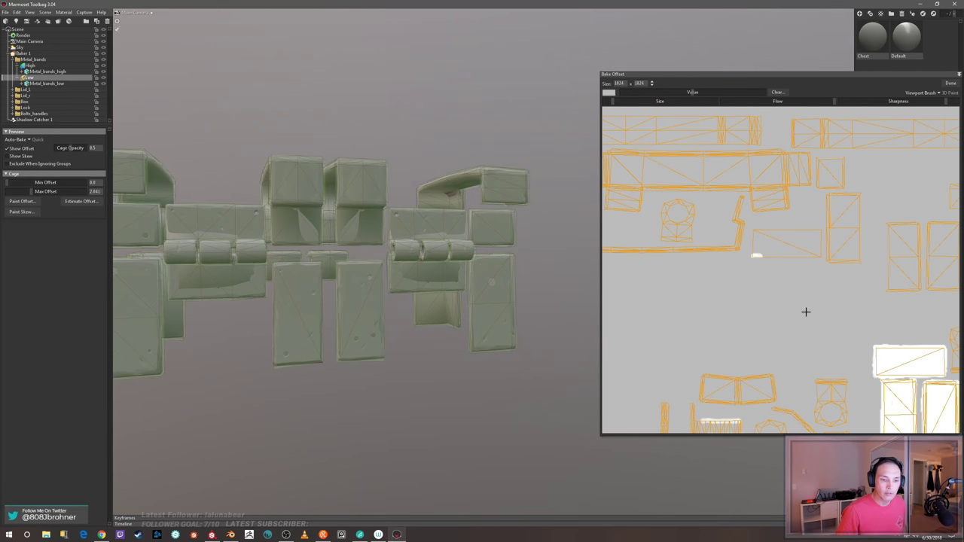
middle_click_drag(805, 311, 721, 327)
scroll(702, 289, "up", 2)
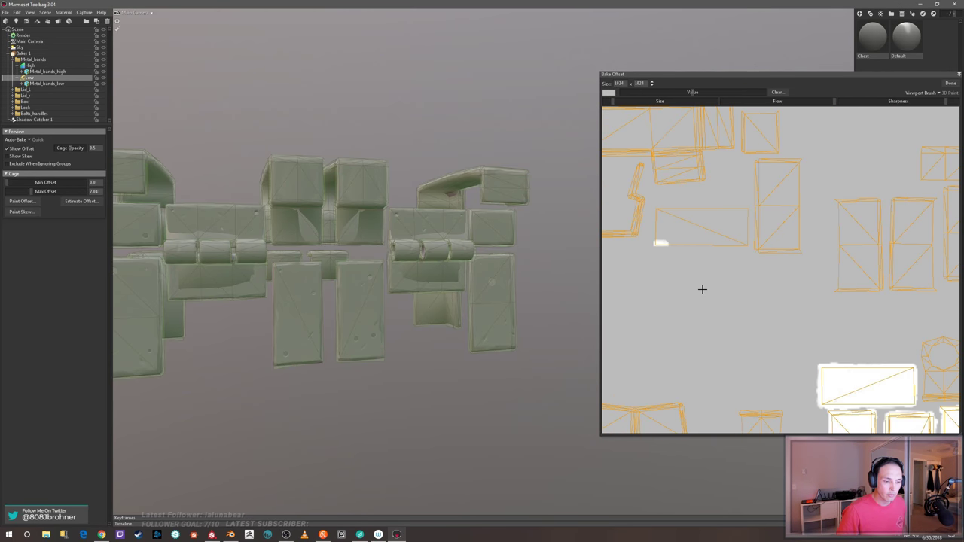
scroll(702, 289, "up", 2)
middle_click_drag(688, 272, 734, 362)
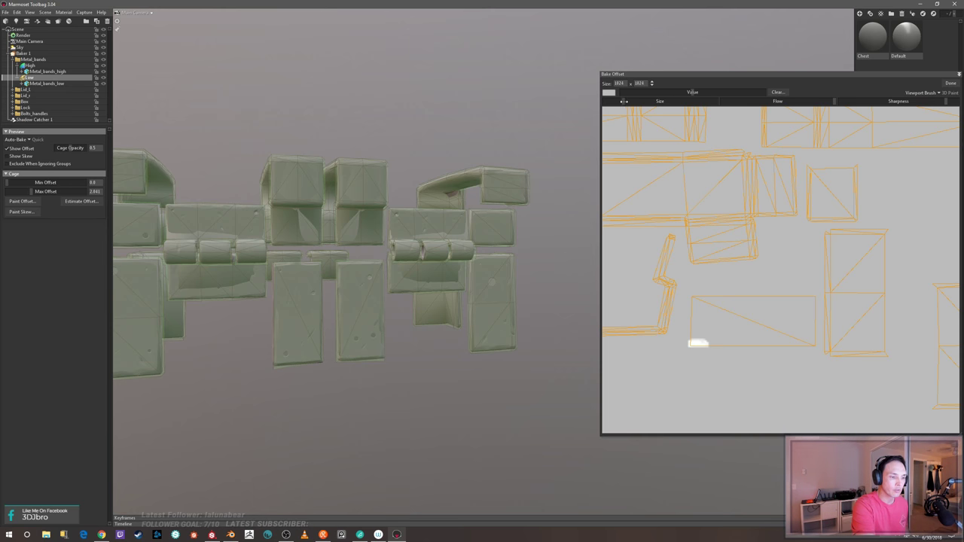
left_click_drag(689, 93, 750, 92)
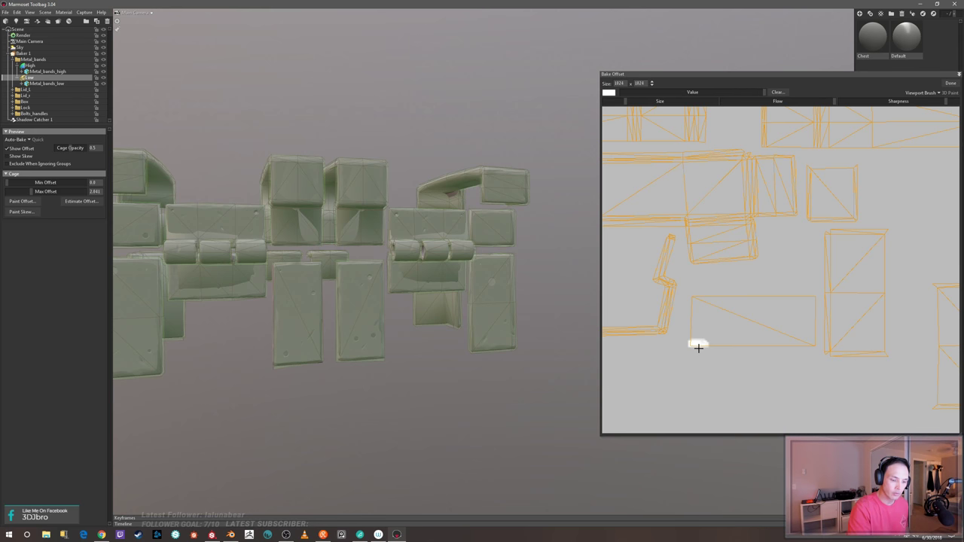
left_click_drag(698, 347, 694, 308)
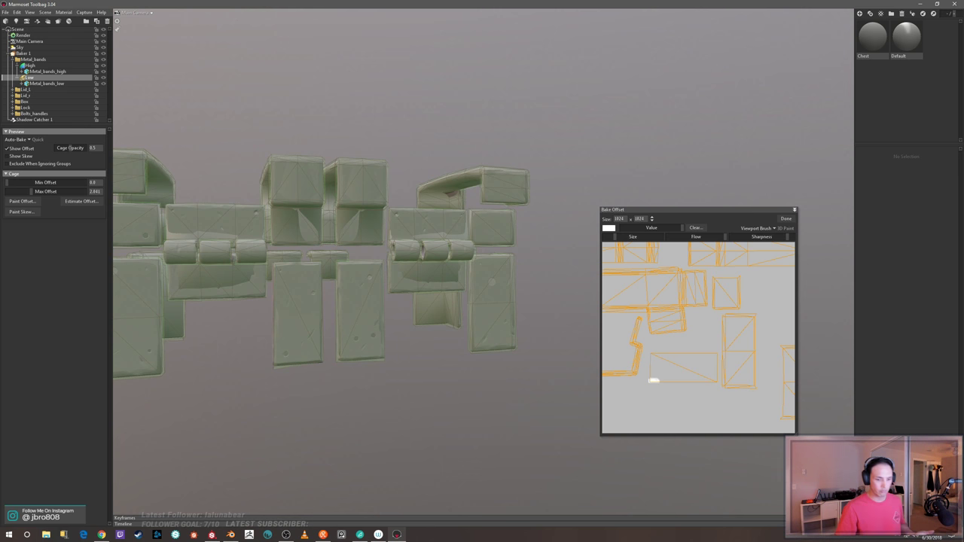
Enlarge and reposition the offset painting panel, then paint white over a rectangular island.
left_click_drag(794, 434, 915, 486)
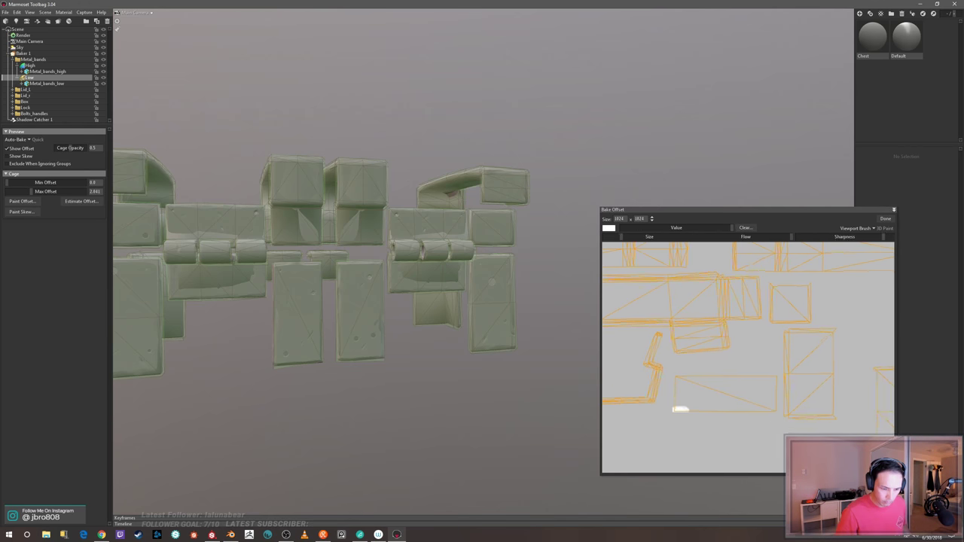
left_click_drag(786, 210, 738, 113)
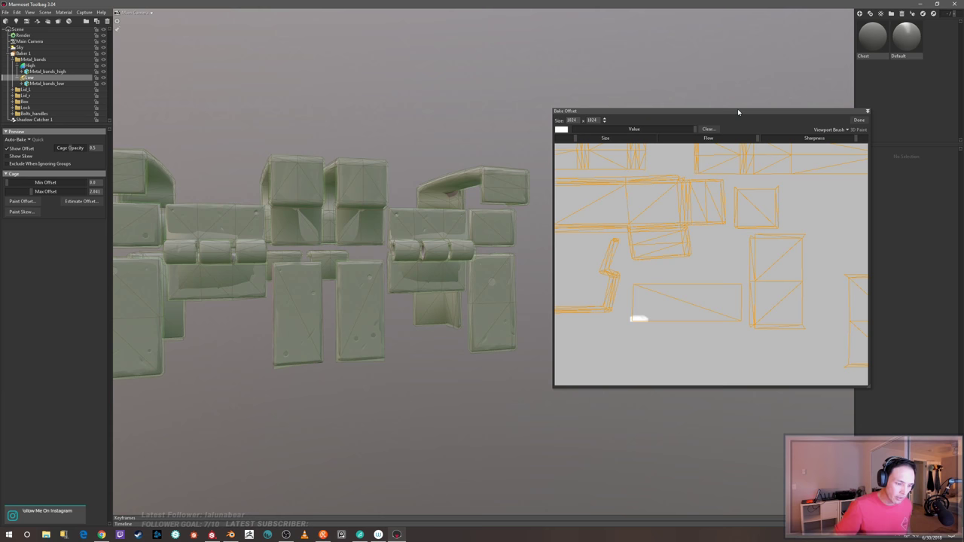
mouse_move(664, 299)
left_mouse_down()
mouse_move(666, 289)
mouse_move(640, 296)
mouse_move(640, 308)
mouse_move(721, 314)
mouse_move(727, 295)
mouse_move(660, 288)
left_mouse_up()
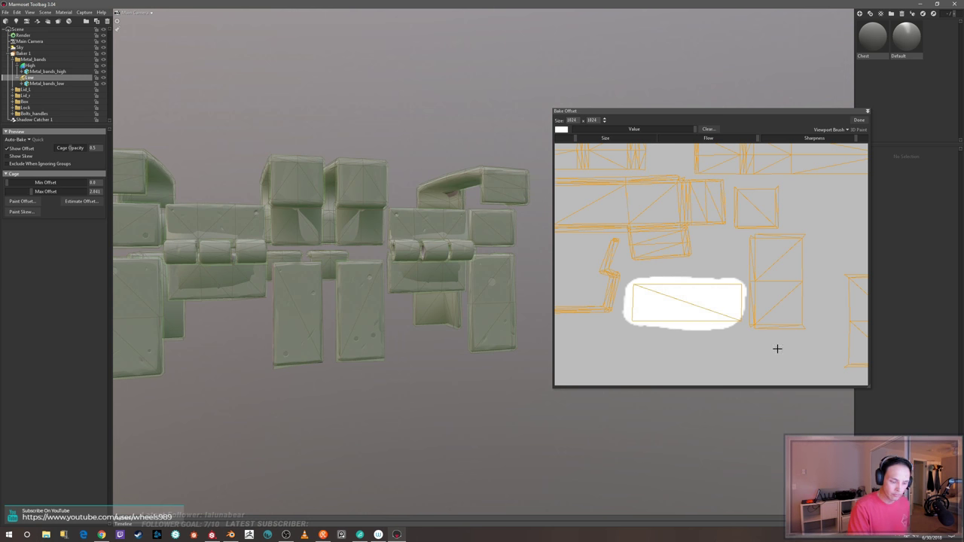
Fill the right-hand rectangle island white, including its top-right corner, and finish painting.
mouse_move(781, 356)
middle_mouse_down()
mouse_move(670, 305)
mouse_move(799, 344)
mouse_move(708, 314)
mouse_move(727, 292)
mouse_move(702, 354)
mouse_move(725, 290)
mouse_move(650, 264)
middle_mouse_up()
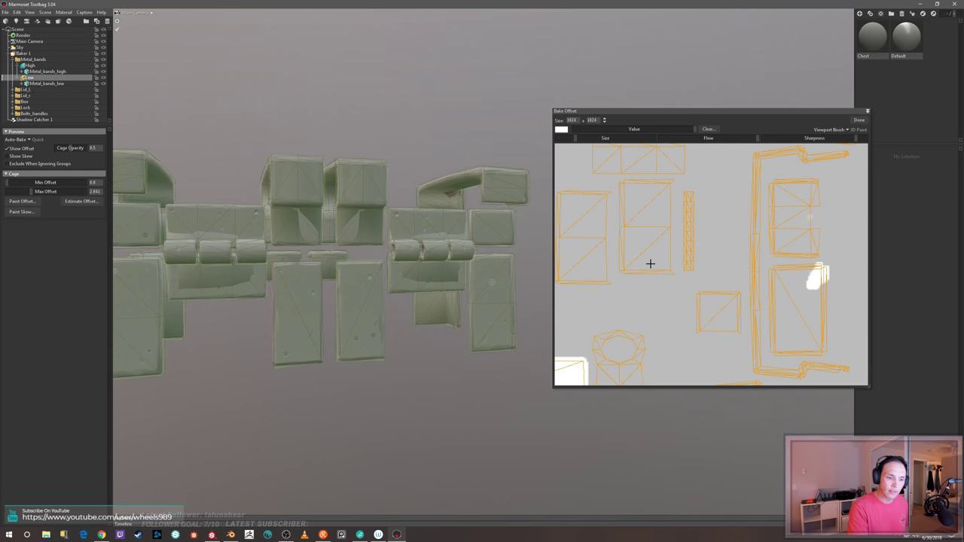
mouse_move(823, 277)
left_mouse_down()
mouse_move(819, 340)
mouse_move(785, 340)
mouse_move(782, 276)
left_mouse_up()
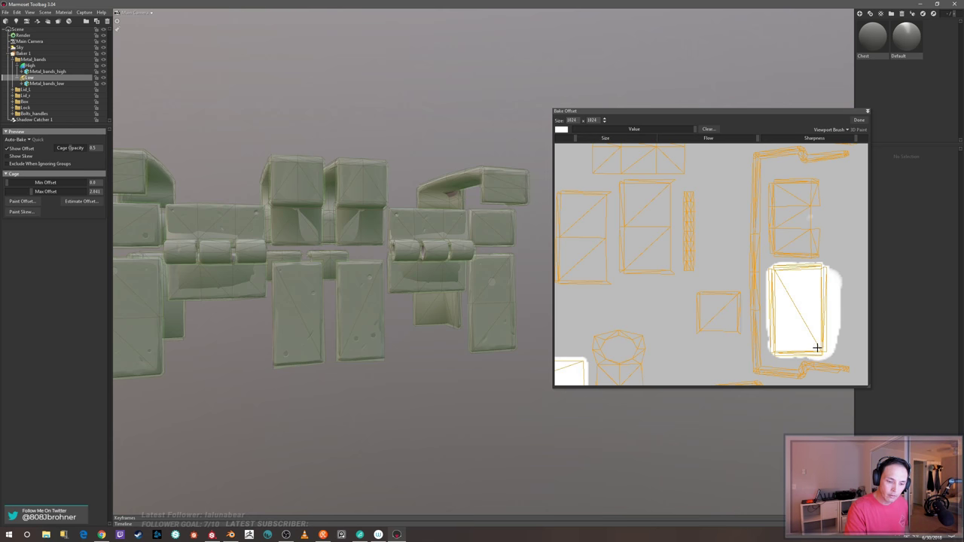
left_click_drag(823, 319, 833, 276)
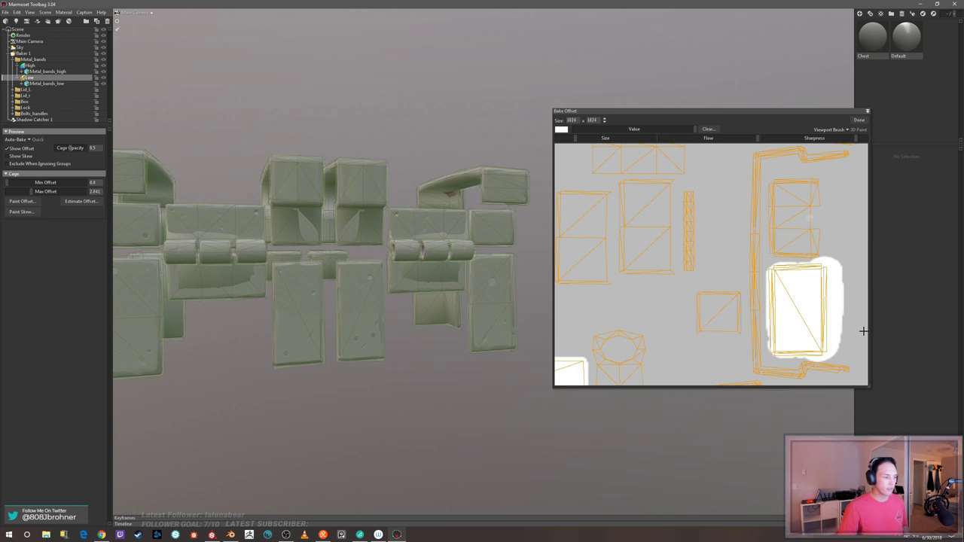
left_click(862, 121)
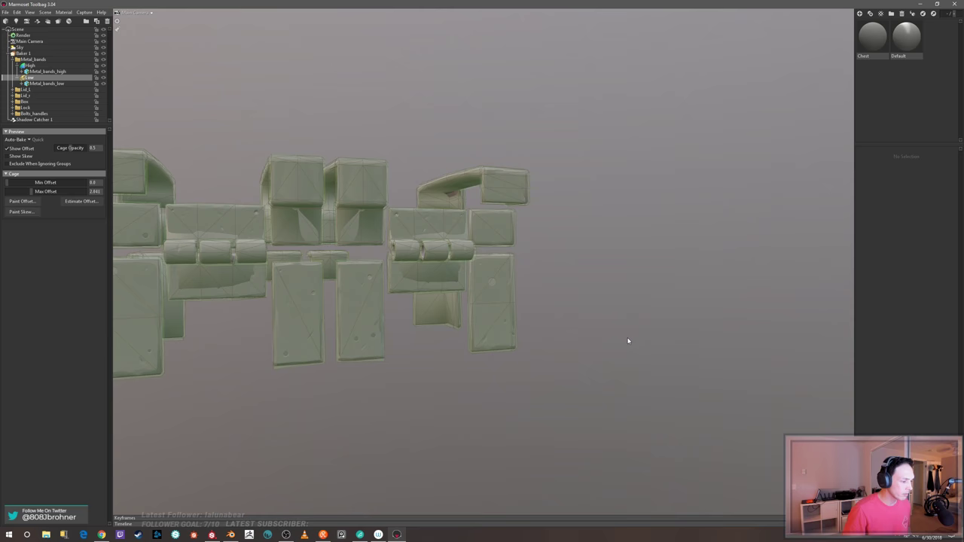
Collapse Metal_bands and unhide Lid_L, Lid_r, Box, Lock, Bolts_handles and Shadow Catcher.
scroll(627, 340, "down", 3)
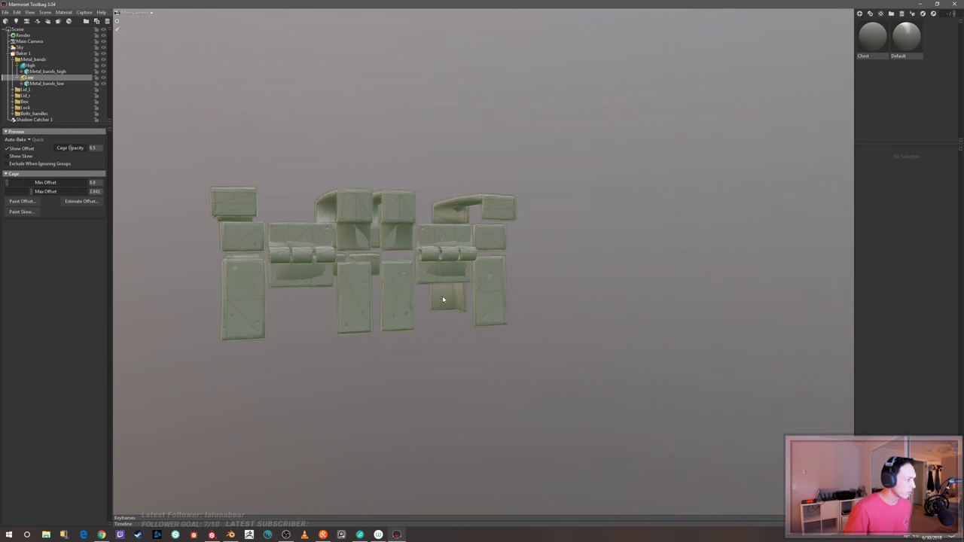
mouse_move(392, 146)
left_mouse_down()
mouse_move(585, 161)
mouse_move(441, 185)
mouse_move(369, 177)
left_mouse_up()
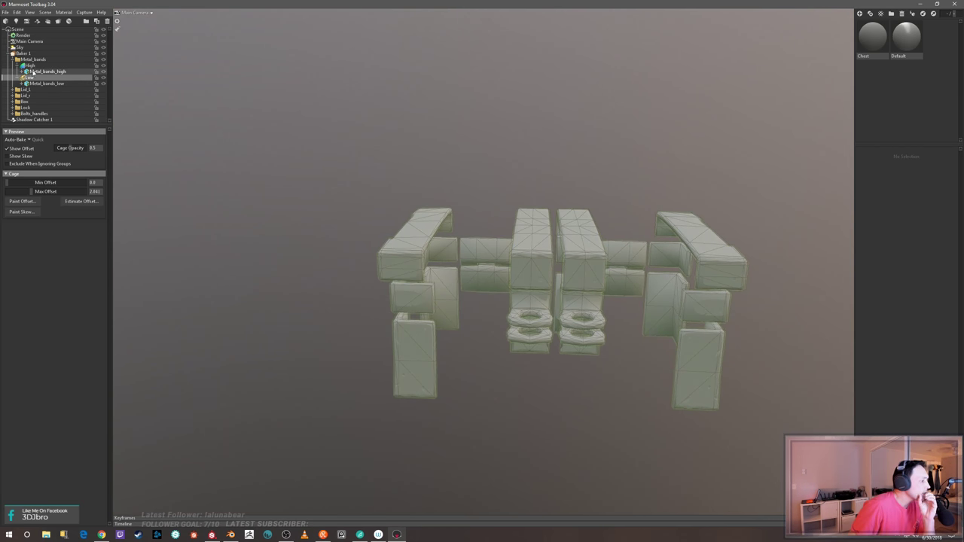
left_click(14, 59)
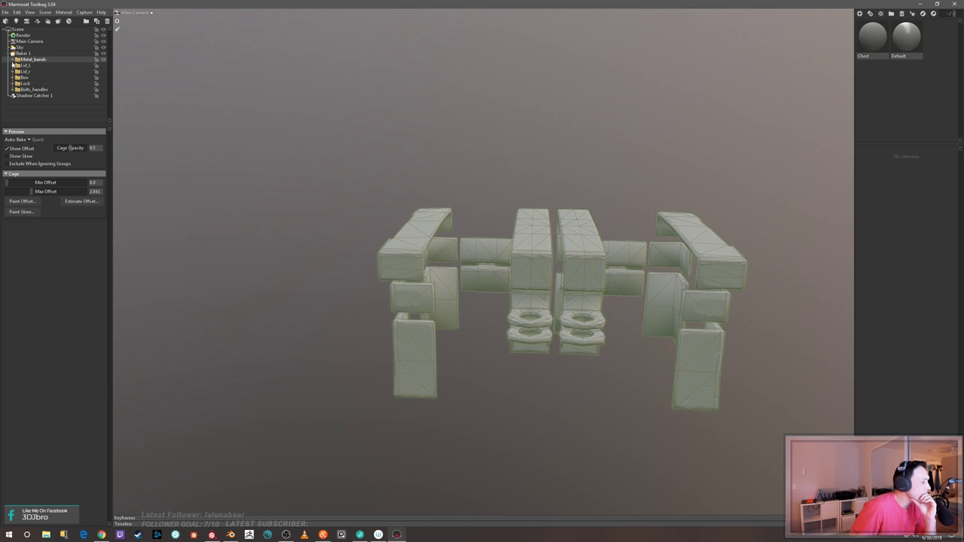
left_click(103, 65)
left_click(103, 72)
left_click(103, 77)
left_click(103, 83)
left_click(103, 91)
left_click(103, 96)
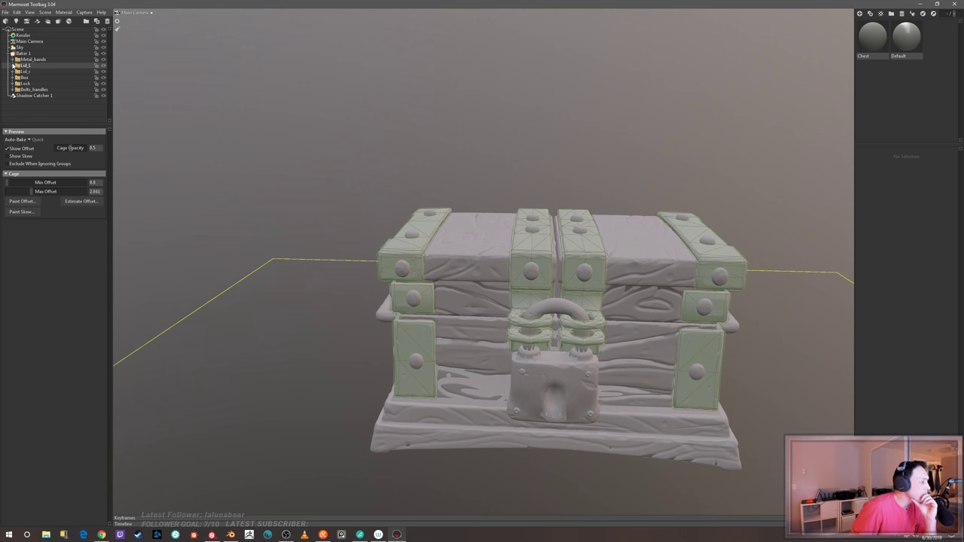
Select Lid_L's Low mesh to show its 6.292 max-offset cage and hide the lid's high-poly mesh.
left_click(17, 66)
left_click(31, 84)
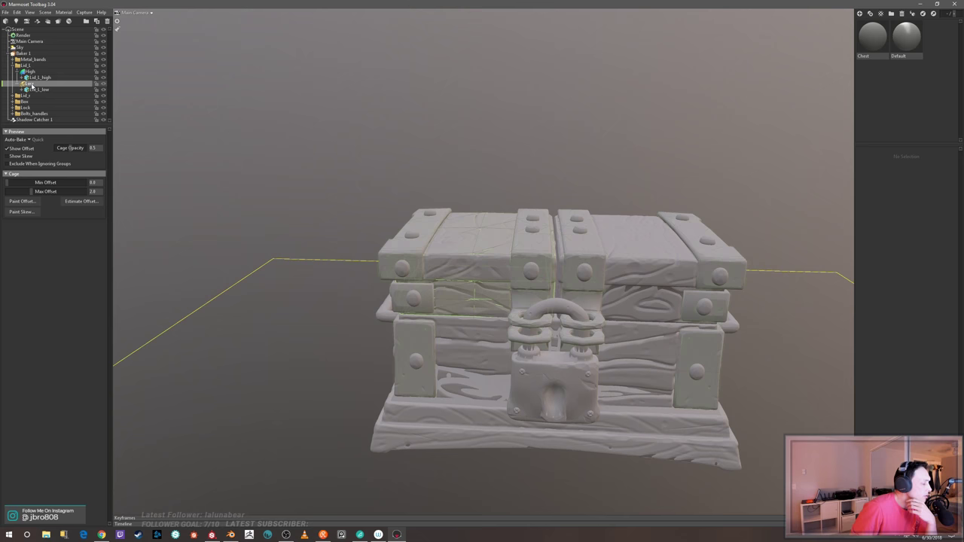
scroll(350, 269, "up", 2)
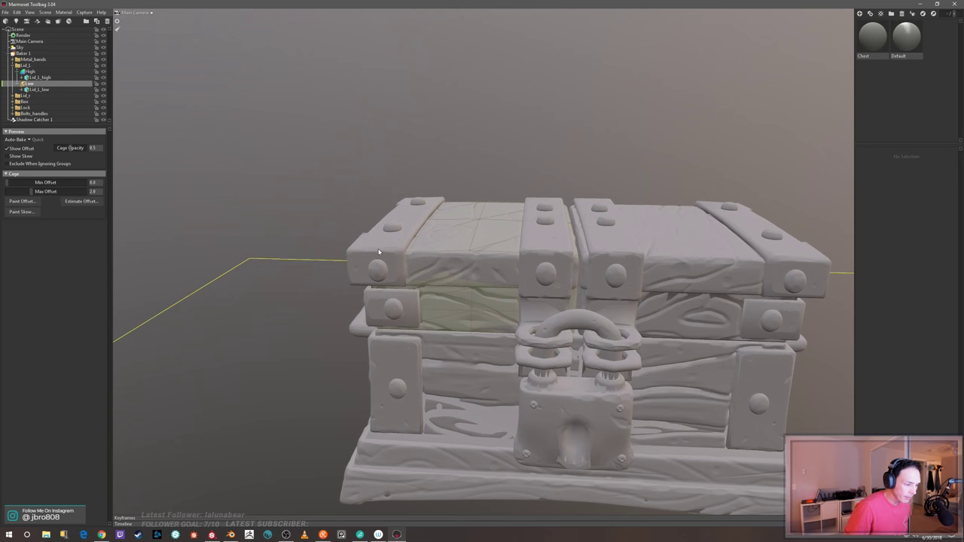
scroll(351, 269, "up", 2)
left_click_drag(281, 282, 326, 273)
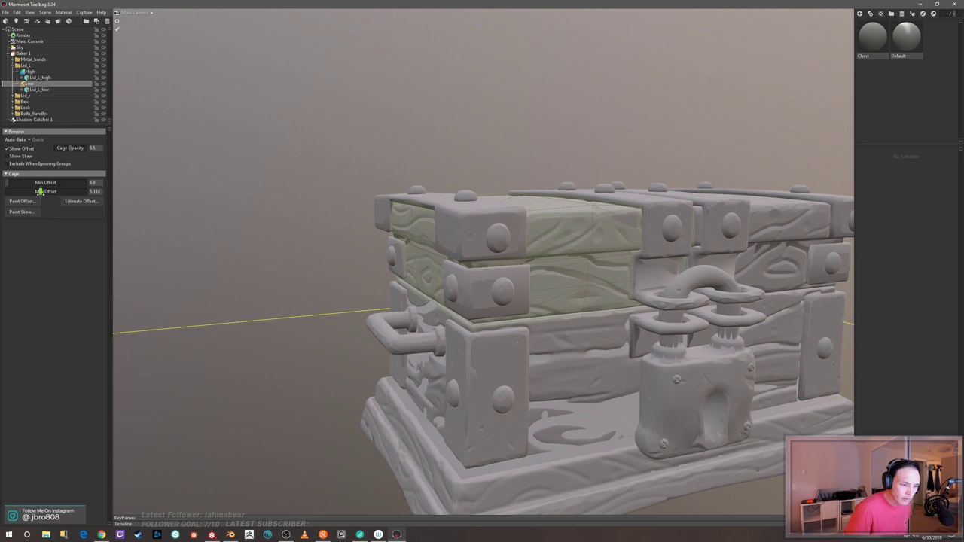
mouse_move(144, 187)
left_mouse_down()
mouse_move(345, 153)
mouse_move(322, 166)
mouse_move(316, 159)
mouse_move(316, 172)
left_mouse_up()
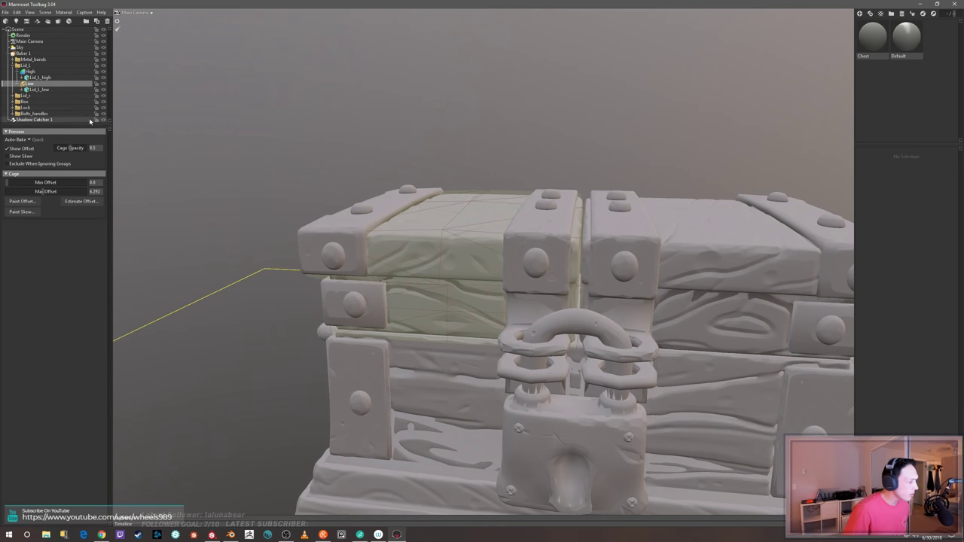
left_click(104, 72)
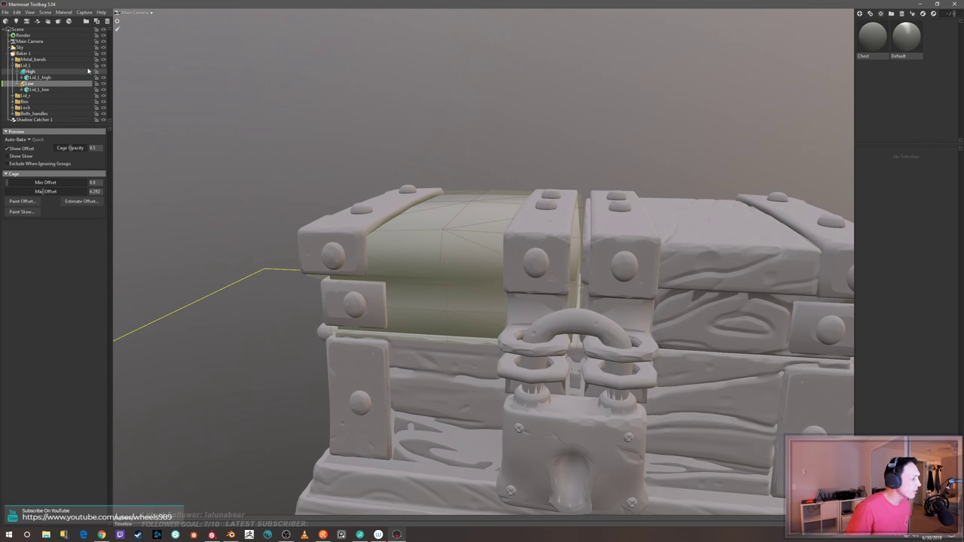
left_click(12, 59)
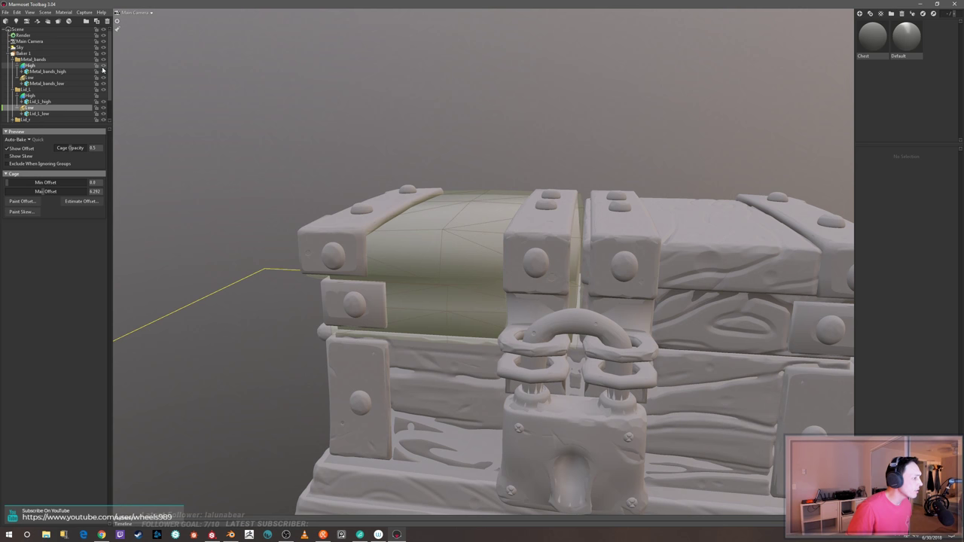
Collapse Metal_bands and Lid_L, select Lid_r's Low mesh, and raise its cage Max Offset to about 6.887.
left_click(104, 70)
left_click(12, 59)
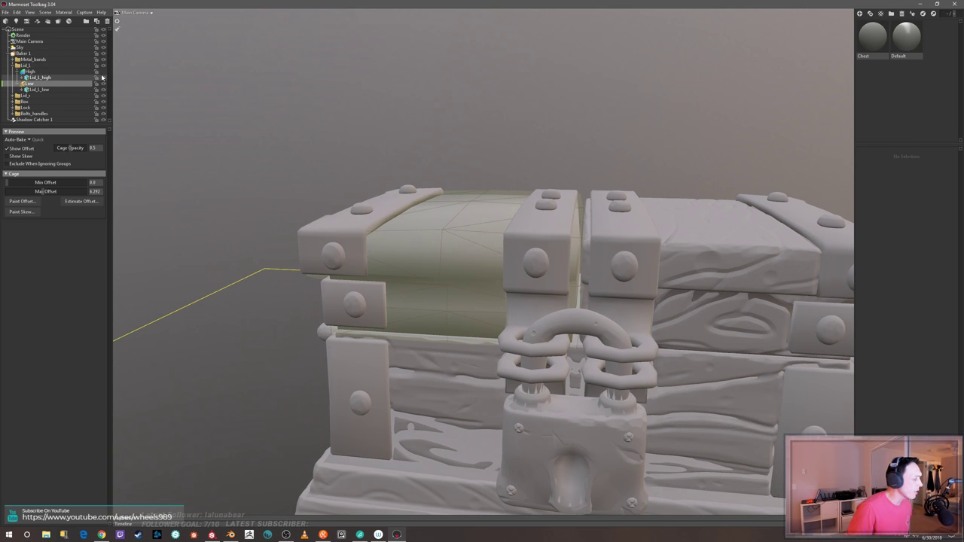
left_click(16, 66)
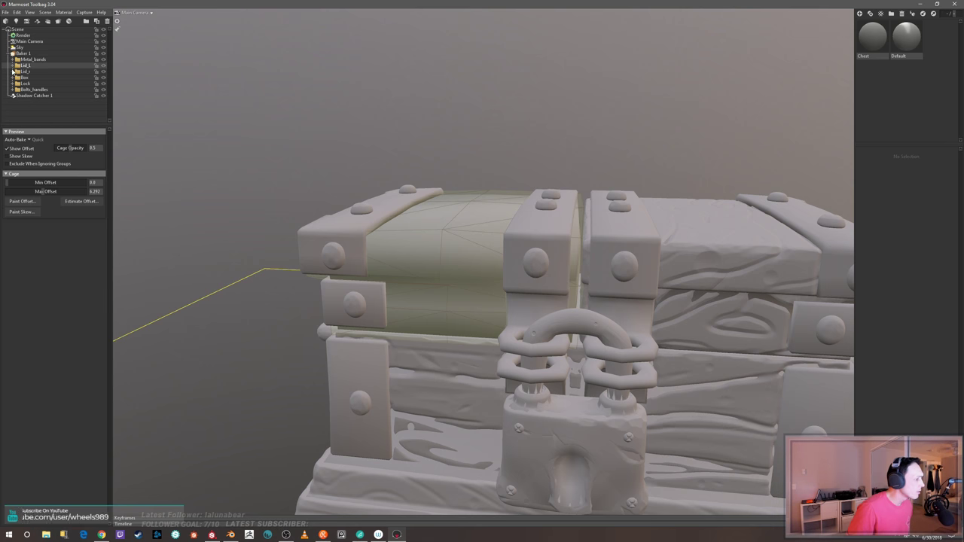
left_click(16, 71)
left_click(30, 89)
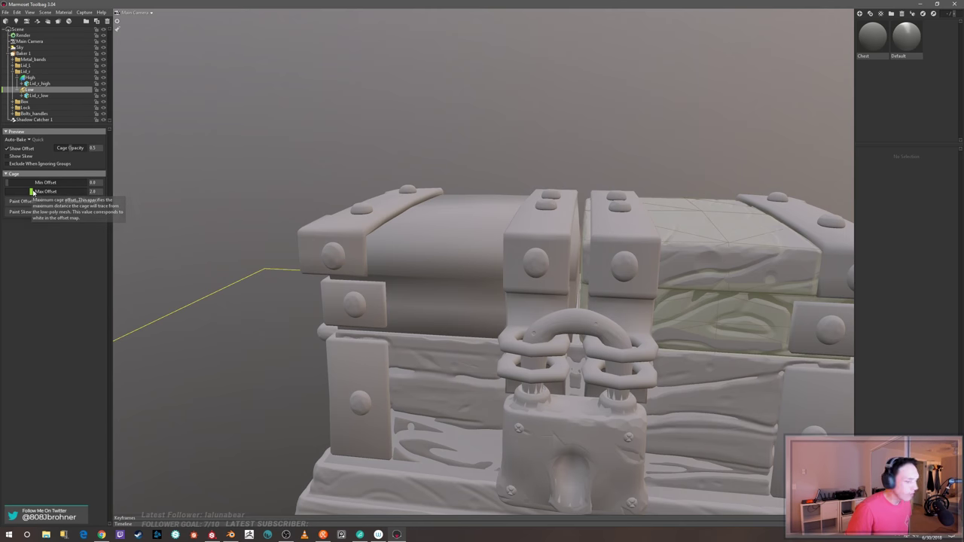
left_click_drag(31, 193, 32, 191)
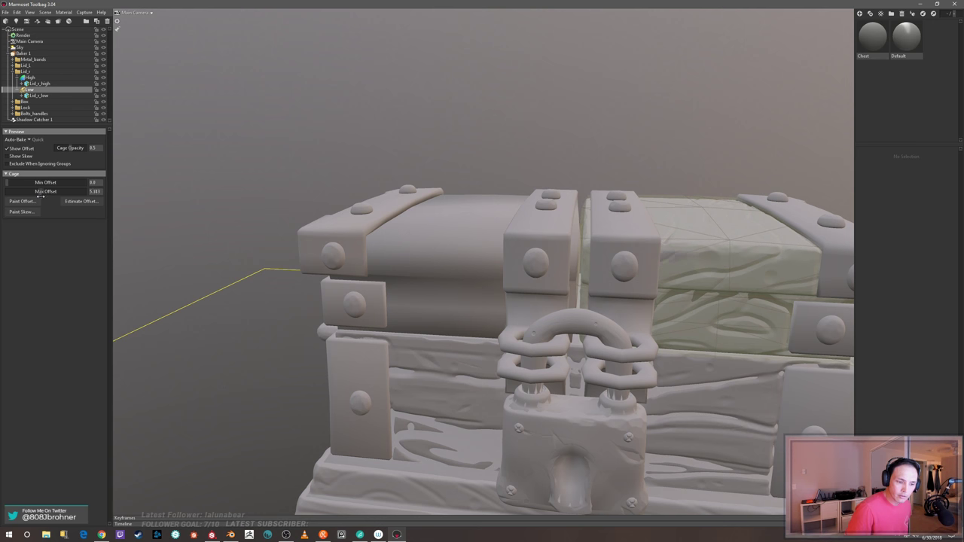
Hide Lid_r's high-poly detail, collapse Lid_r, and select the Box's Low mesh.
scroll(409, 114, "down", 3)
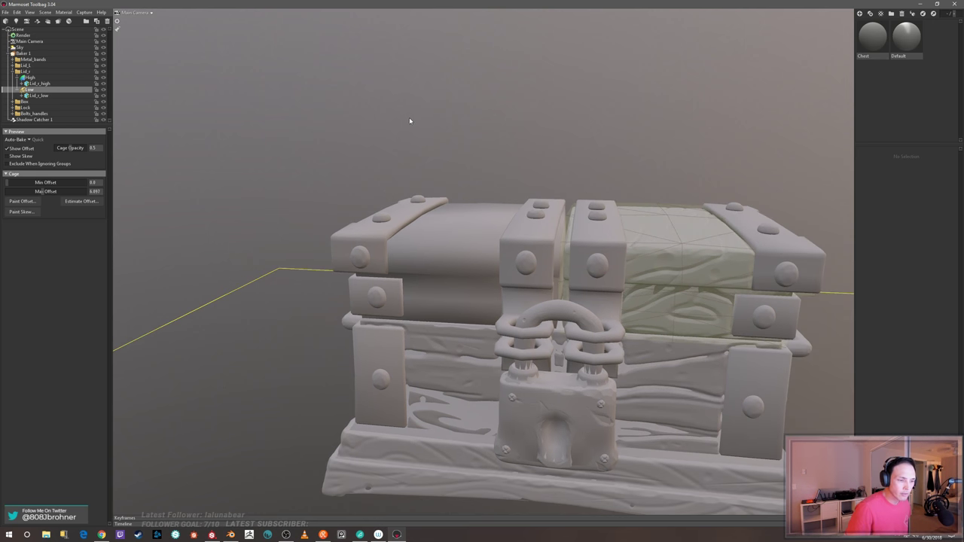
mouse_move(507, 114)
left_mouse_down()
mouse_move(370, 91)
mouse_move(421, 95)
left_mouse_up()
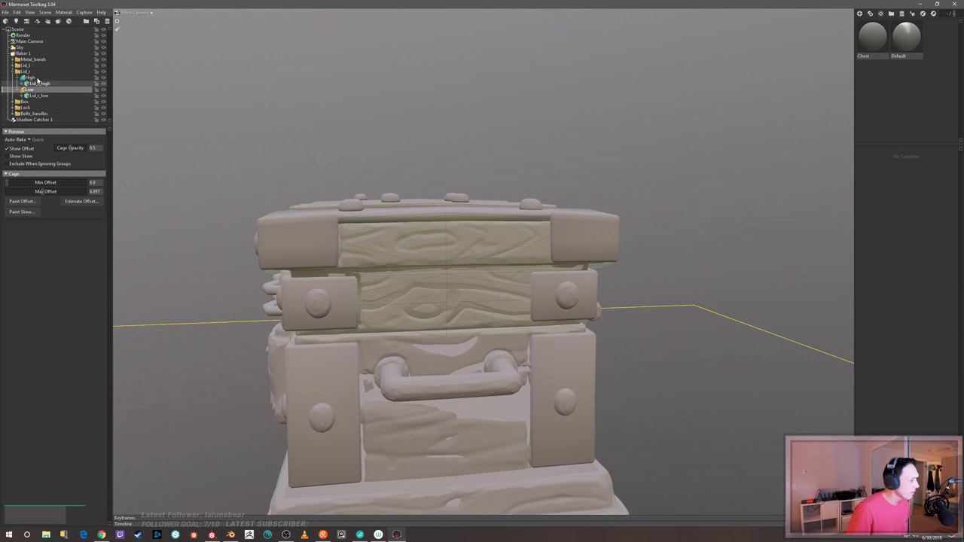
left_click(103, 83)
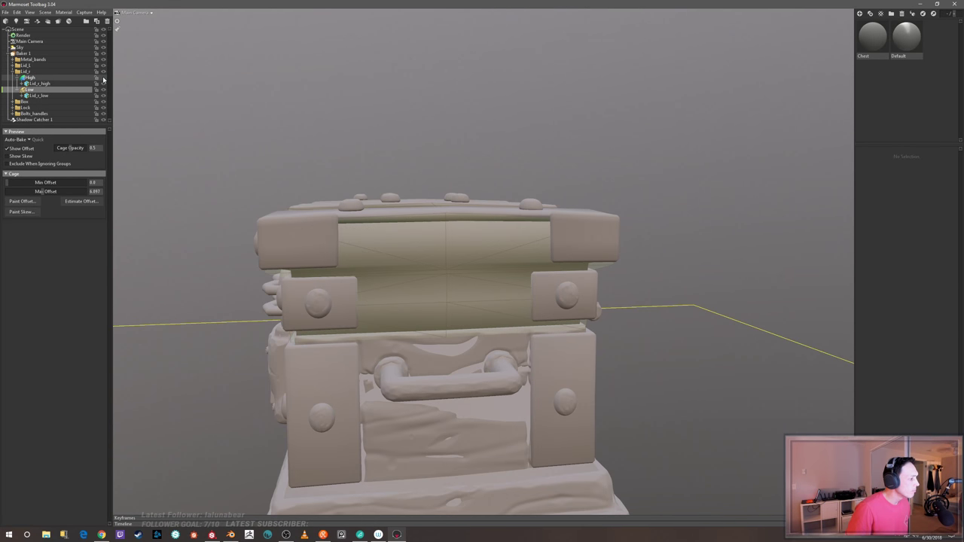
left_click(13, 72)
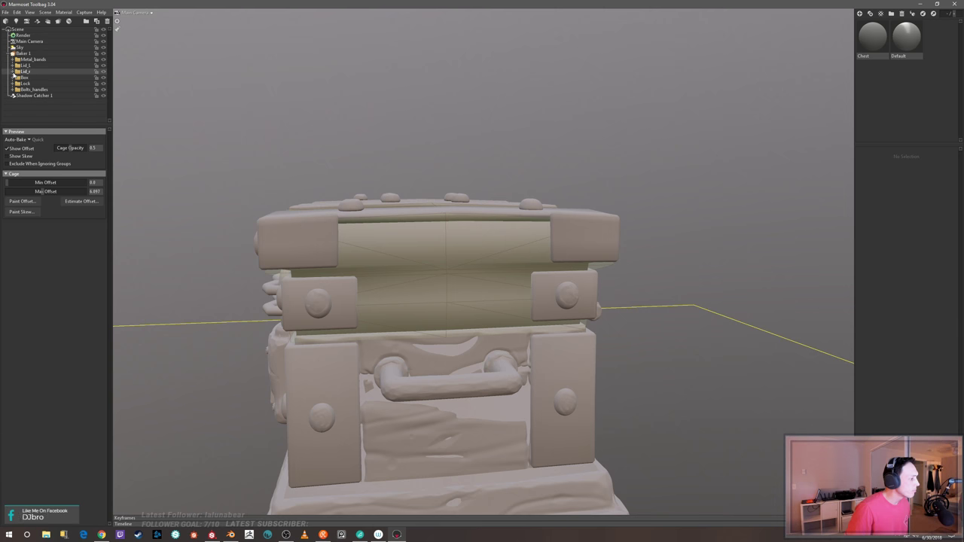
left_click(12, 77)
left_click(30, 96)
Orbit around the chest to check the Box cage at Max Offset 5.85, then hide Box's high-poly detail.
left_click_drag(215, 140, 521, 147)
left_click_drag(409, 146, 474, 144)
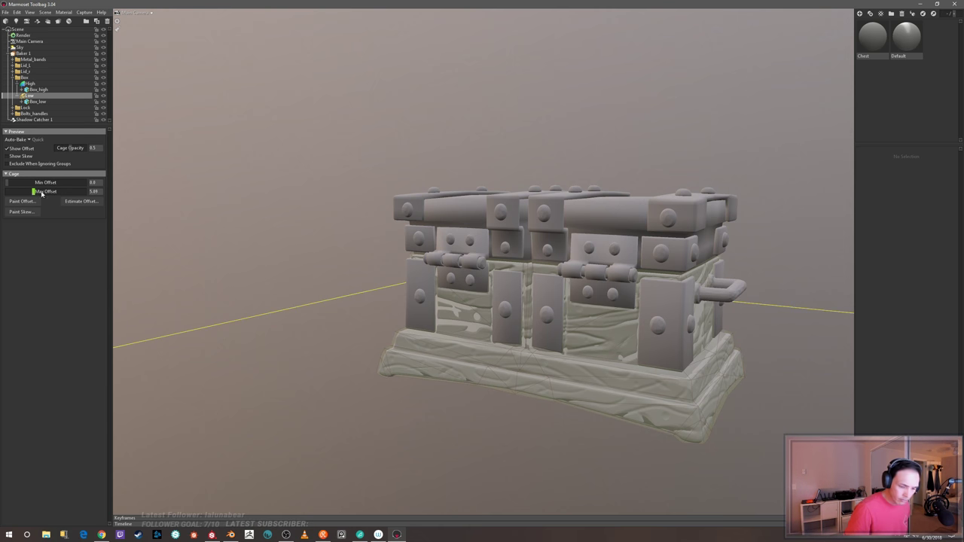
left_click_drag(388, 153, 454, 146)
mouse_move(286, 151)
left_mouse_down()
mouse_move(496, 177)
mouse_move(362, 172)
mouse_move(483, 176)
left_mouse_up()
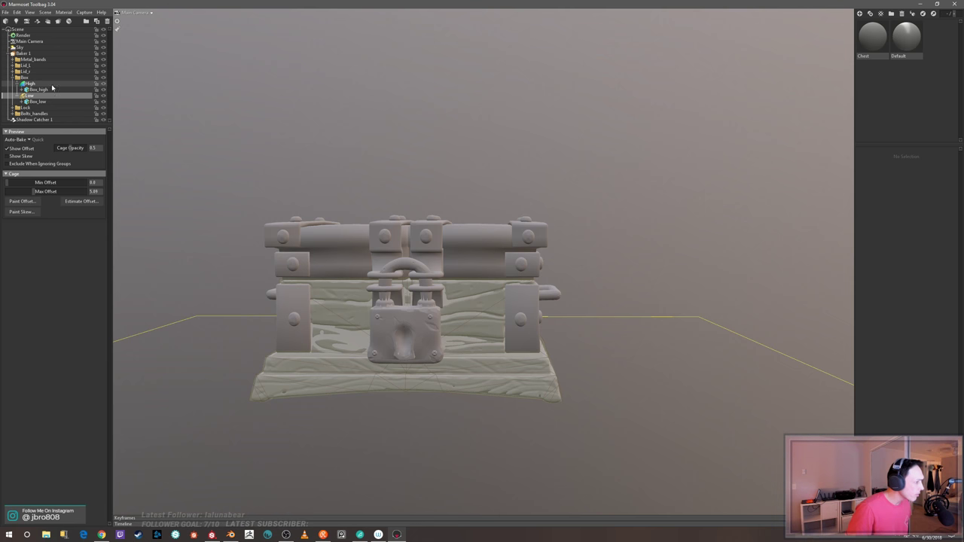
left_click(13, 86)
Collapse Box, expand Lock, and select its Low mesh to display the 2.6 max-offset cage.
left_click(14, 78)
left_click(13, 83)
left_click(28, 101)
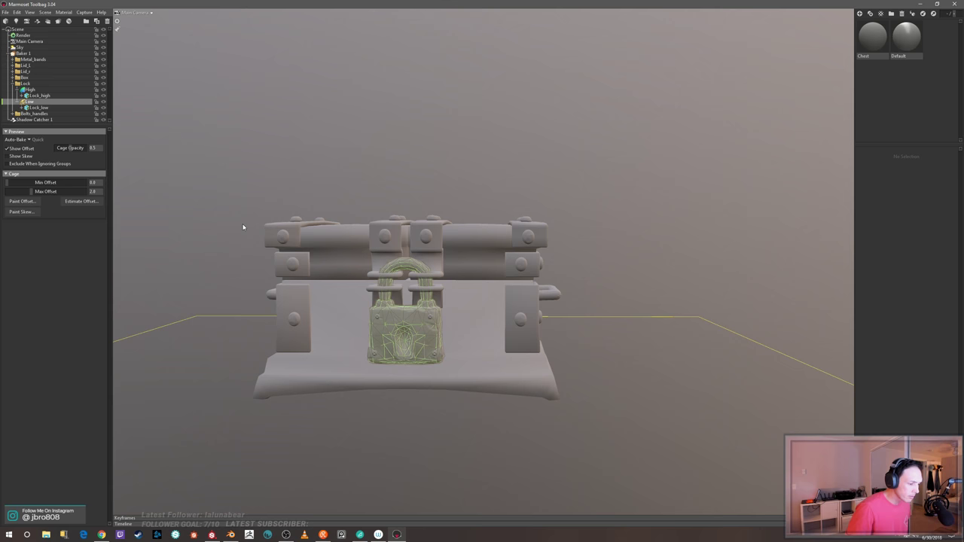
scroll(341, 356, "up", 1)
scroll(281, 354, "up", 1)
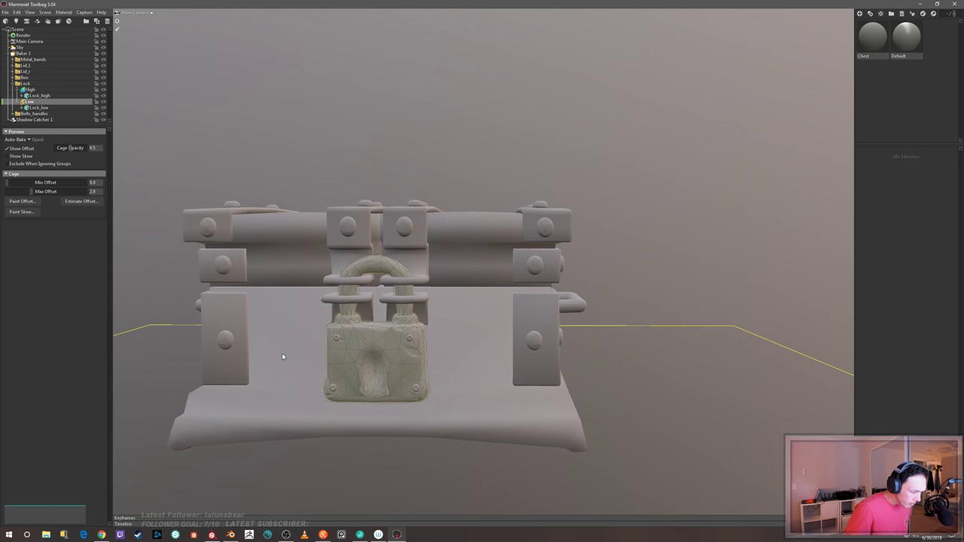
scroll(291, 345, "up", 1)
scroll(292, 345, "up", 1)
scroll(291, 354, "up", 2)
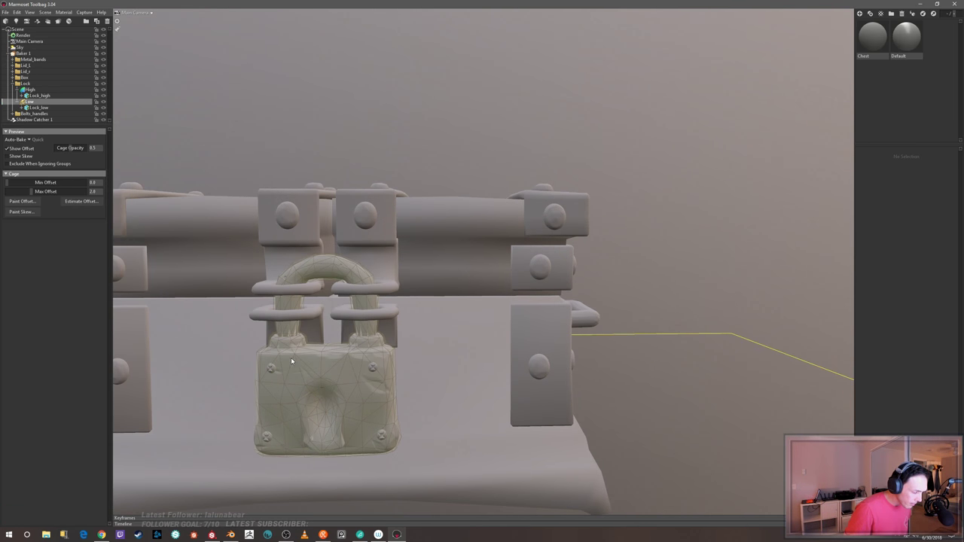
scroll(237, 379, "down", 3)
scroll(508, 288, "up", 1)
scroll(508, 287, "up", 1)
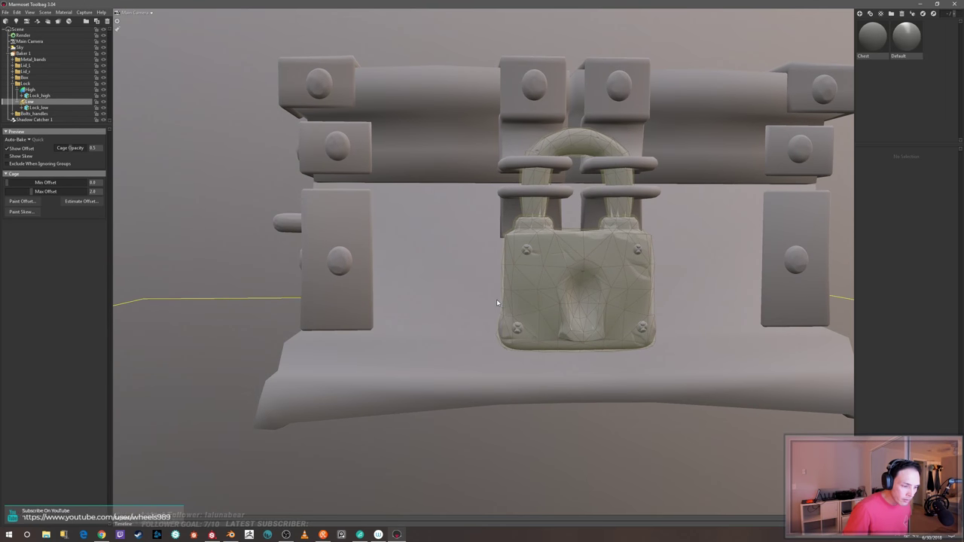
scroll(496, 299, "up", 1)
Inspect the padlock cage from the side, above and below, then bring up the Bake Offset painter.
mouse_move(496, 298)
left_mouse_down()
mouse_move(592, 299)
mouse_move(514, 302)
left_mouse_up()
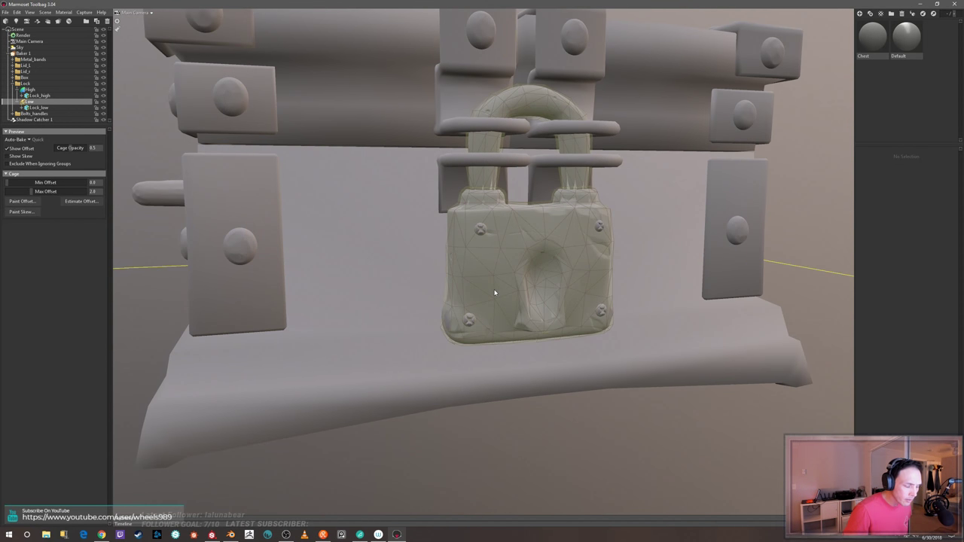
scroll(515, 250, "down", 3)
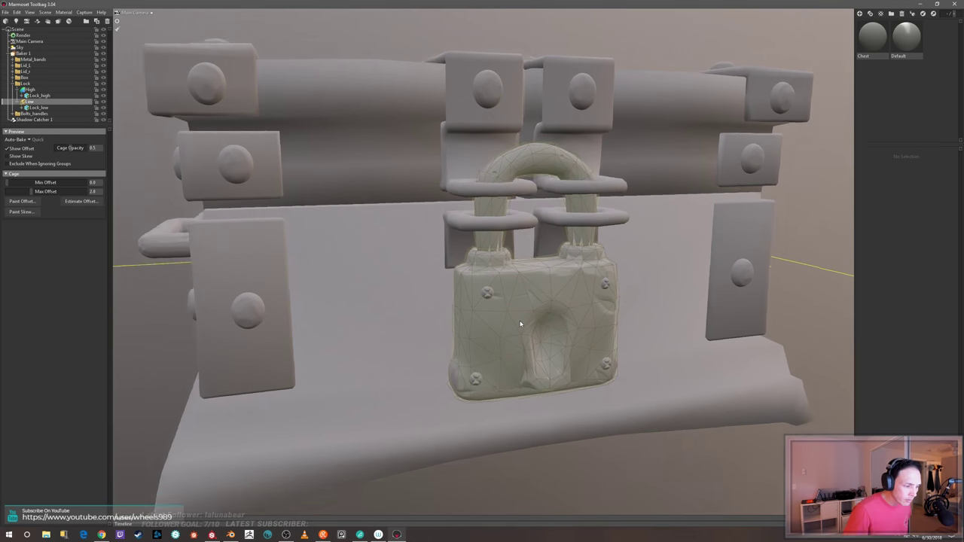
left_click_drag(516, 250, 519, 289)
scroll(519, 289, "up", 3)
scroll(520, 288, "up", 2)
scroll(517, 249, "up", 2)
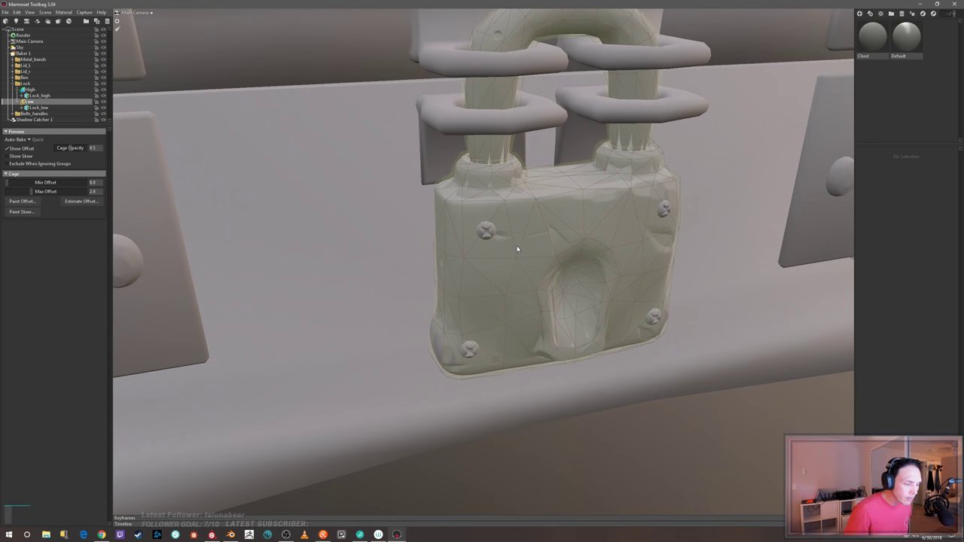
scroll(517, 249, "up", 2)
scroll(517, 249, "up", 1)
scroll(518, 249, "down", 2)
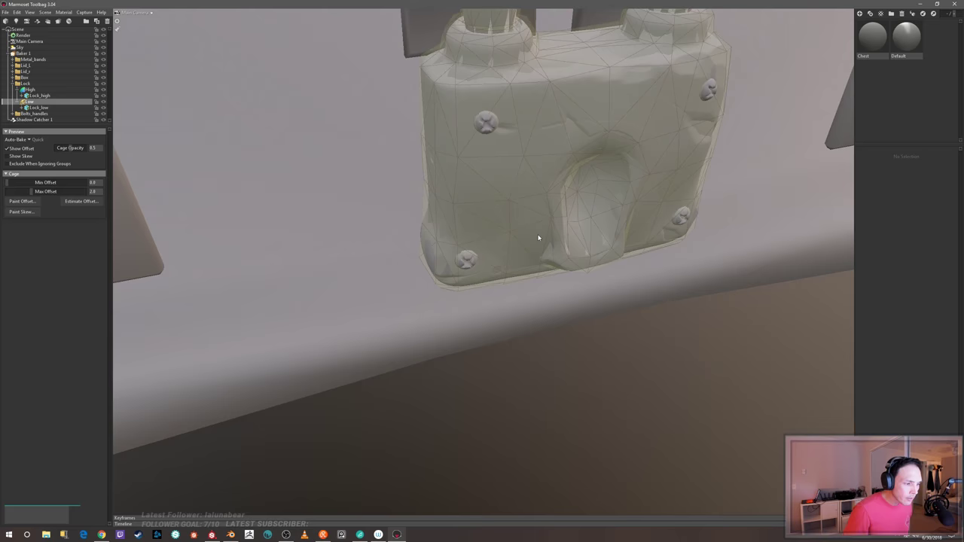
left_click_drag(516, 244, 527, 138)
scroll(503, 229, "up", 3)
scroll(504, 228, "down", 3)
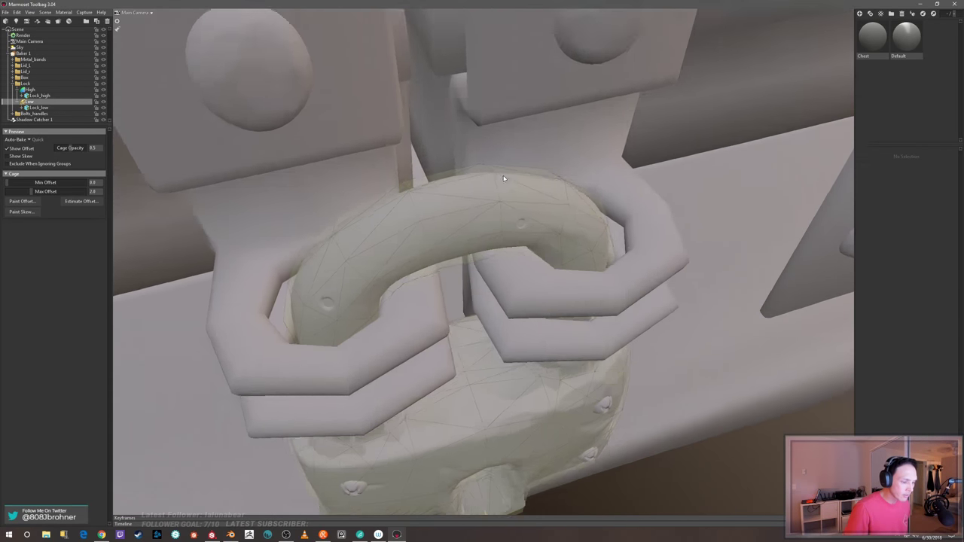
left_click_drag(502, 201, 506, 147)
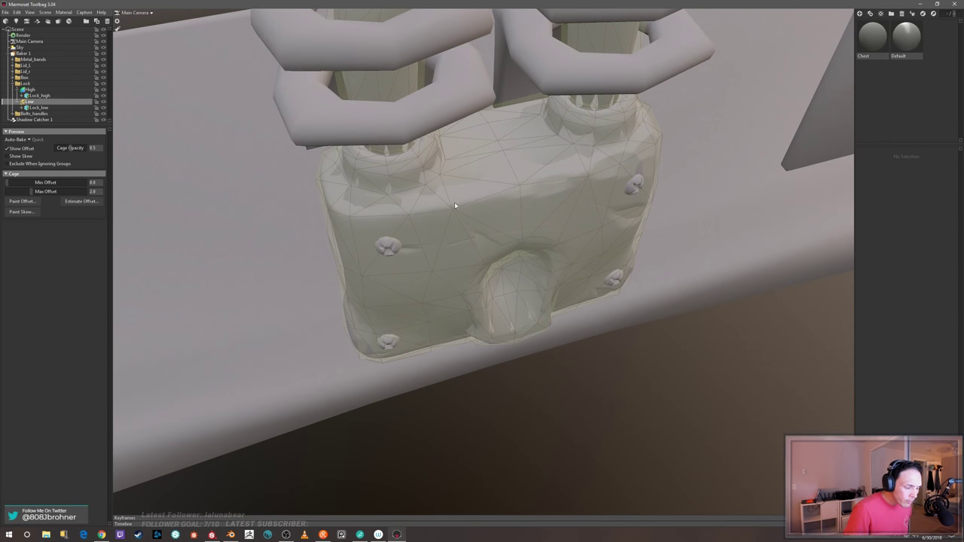
left_click(21, 201)
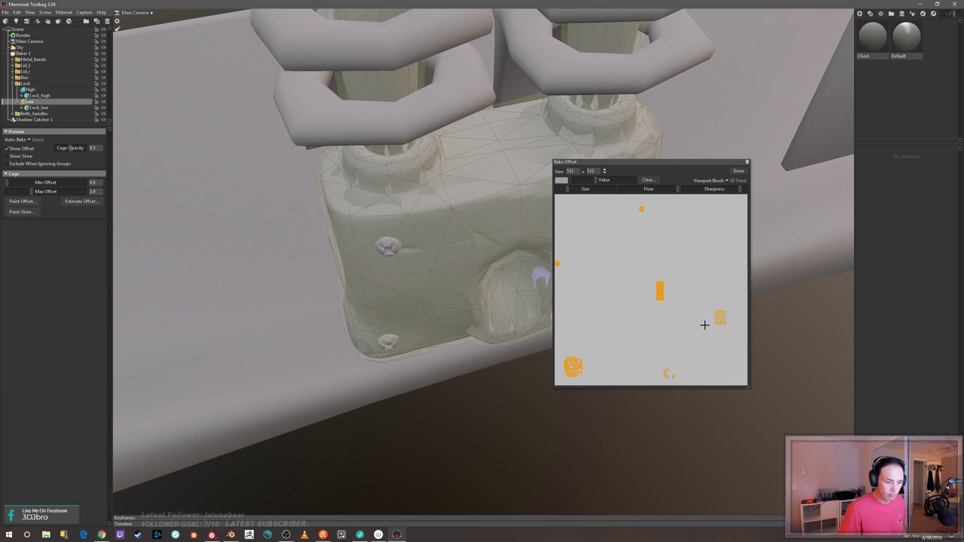
Enlarge the Bake Offset window and zoom into the padlock's UV island.
left_click_drag(748, 387, 911, 482)
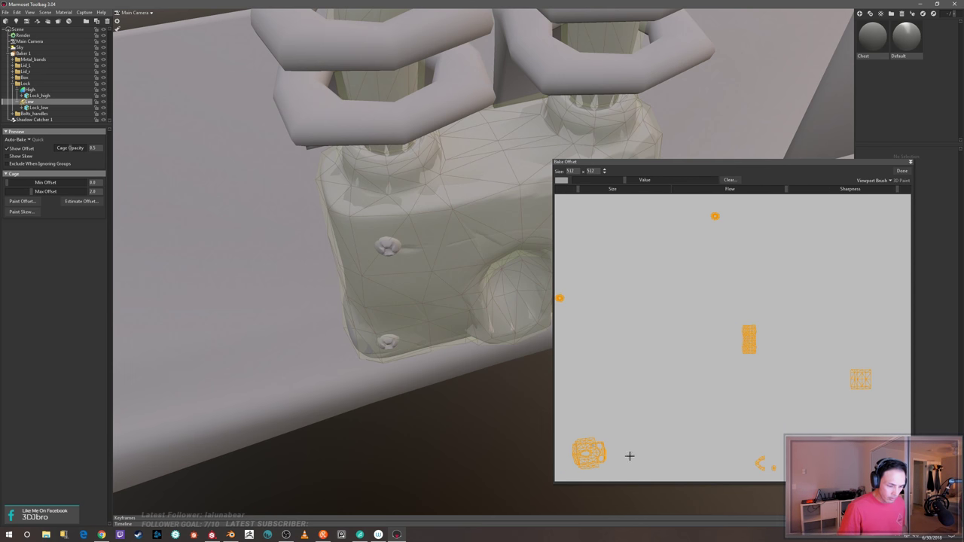
scroll(580, 452, "up", 3)
middle_click_drag(608, 435, 692, 344)
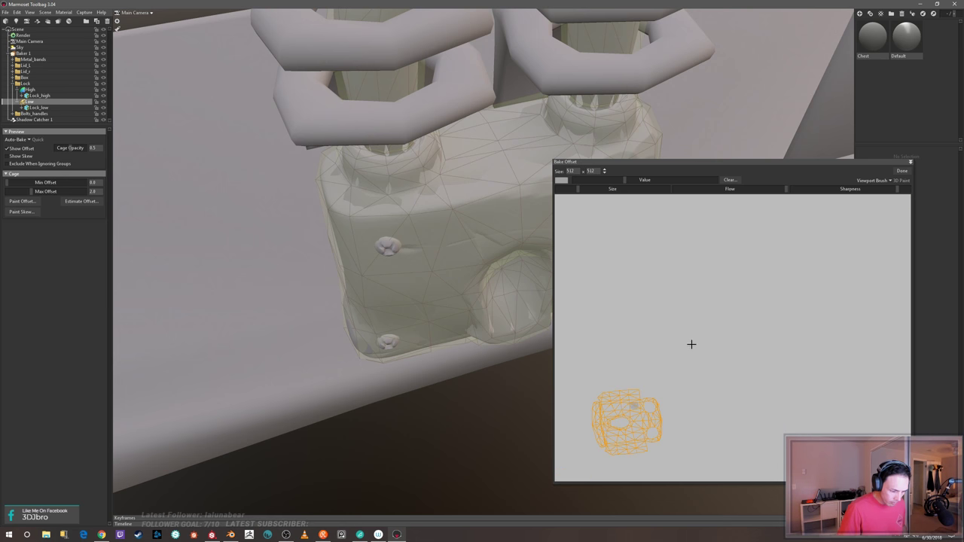
scroll(640, 418, "up", 1)
scroll(639, 415, "up", 1)
scroll(630, 400, "up", 1)
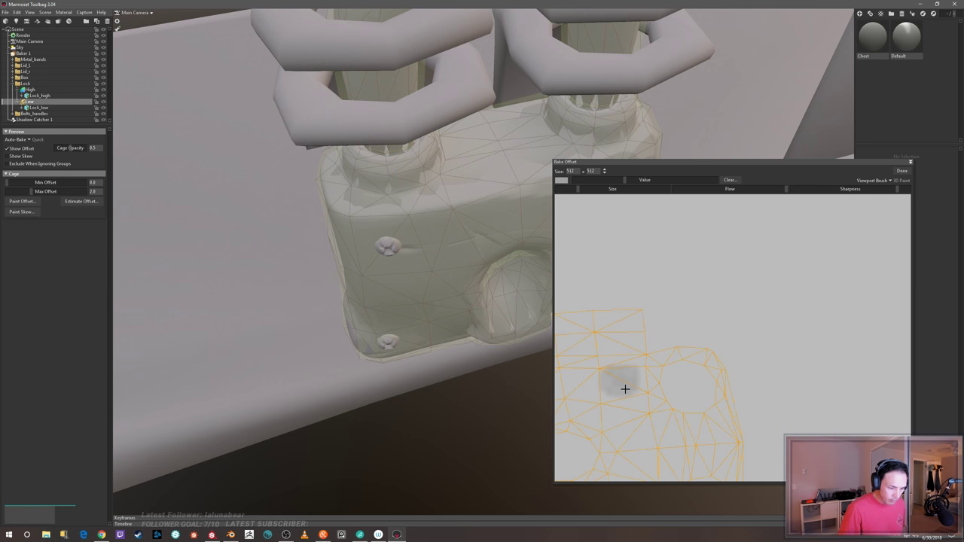
scroll(622, 387, "up", 1)
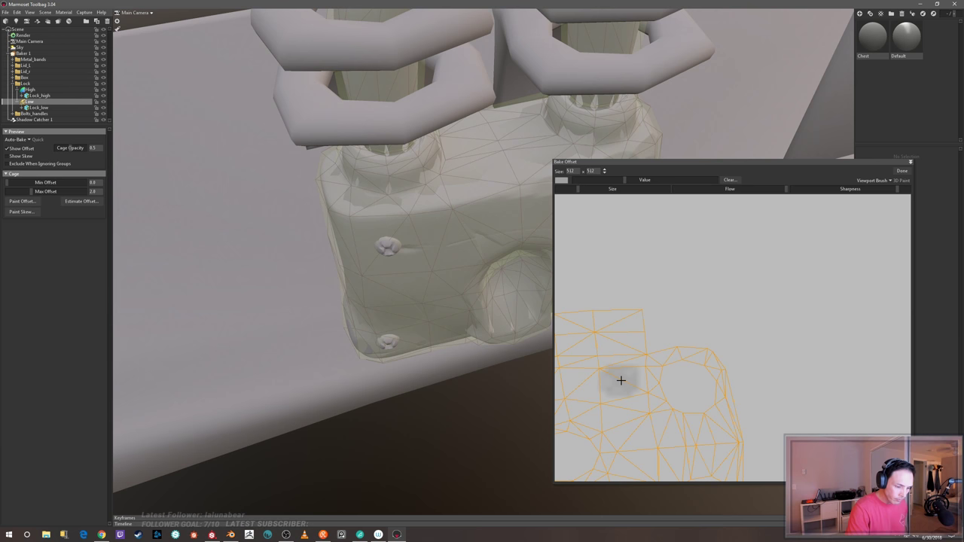
Paint a soft grey offset spot on the lock island, undoing the last stroke.
left_click_drag(619, 379, 613, 379)
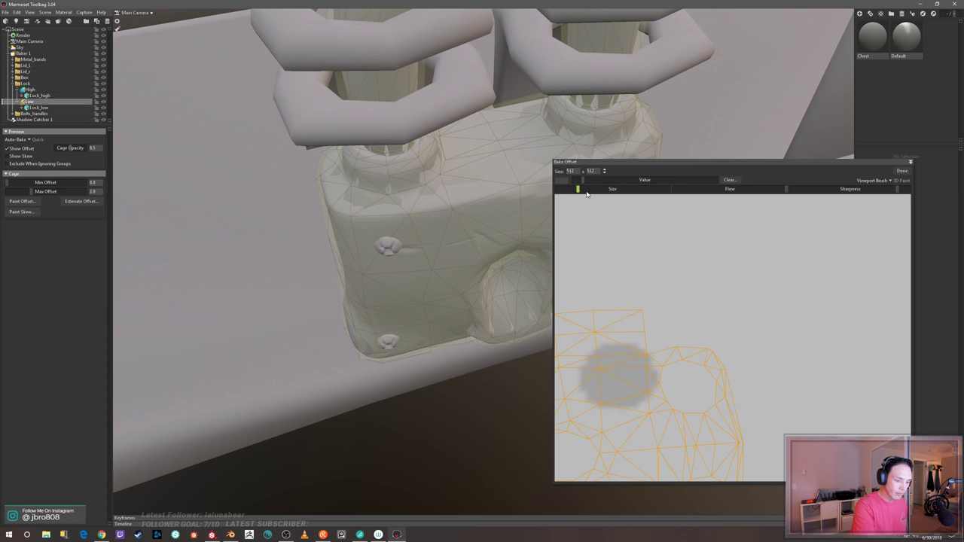
left_click_drag(618, 381, 619, 376)
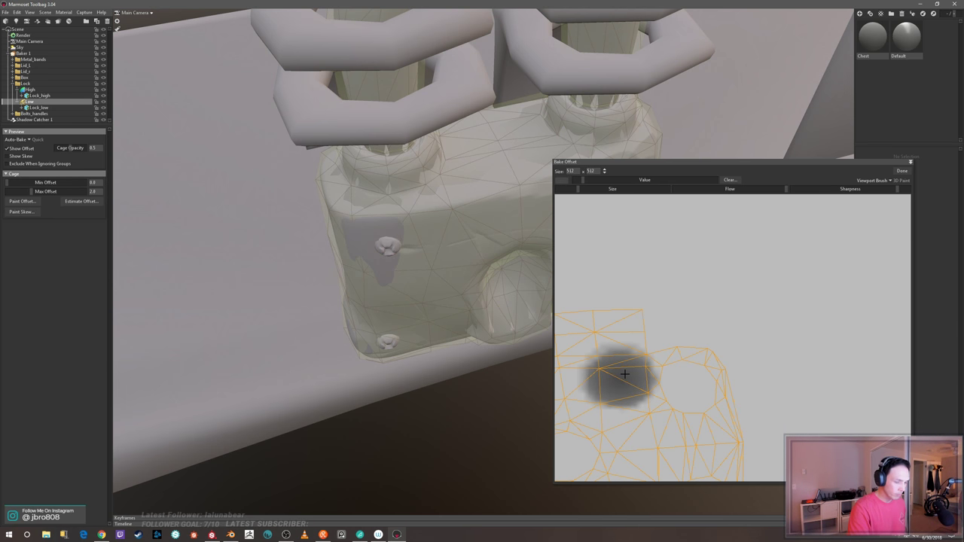
key("ctrl+z")
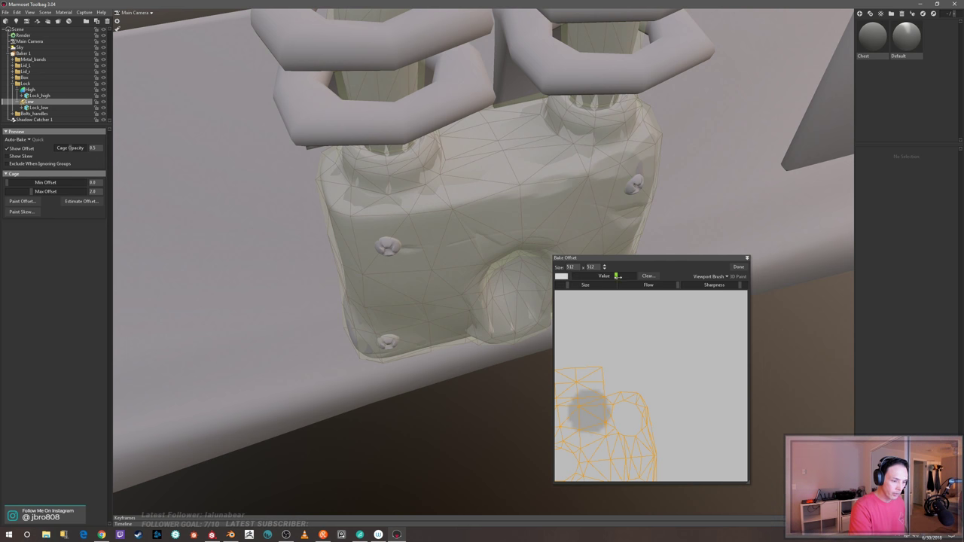
Dab white offset onto the lock island and recentre the canvas over it.
middle_click_drag(598, 394, 642, 342, "alt")
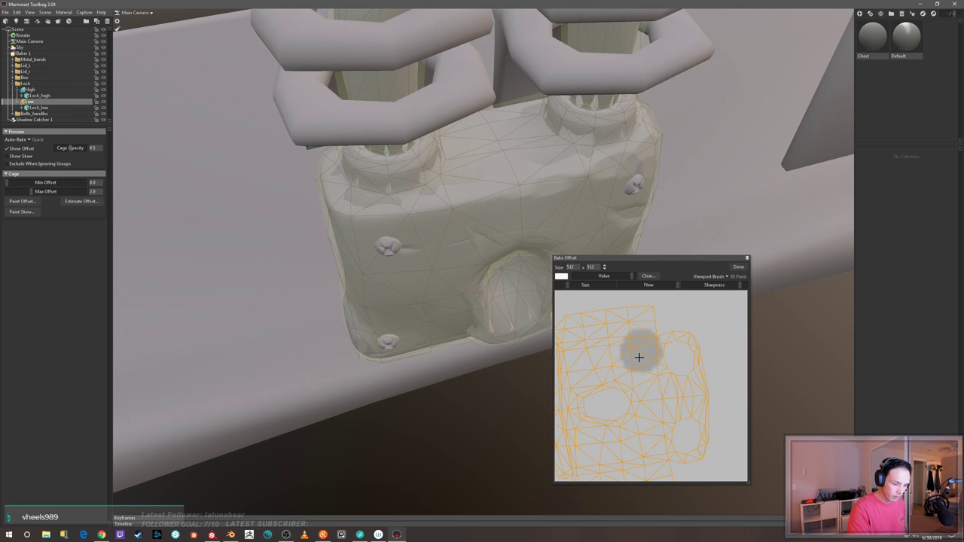
left_click(643, 351)
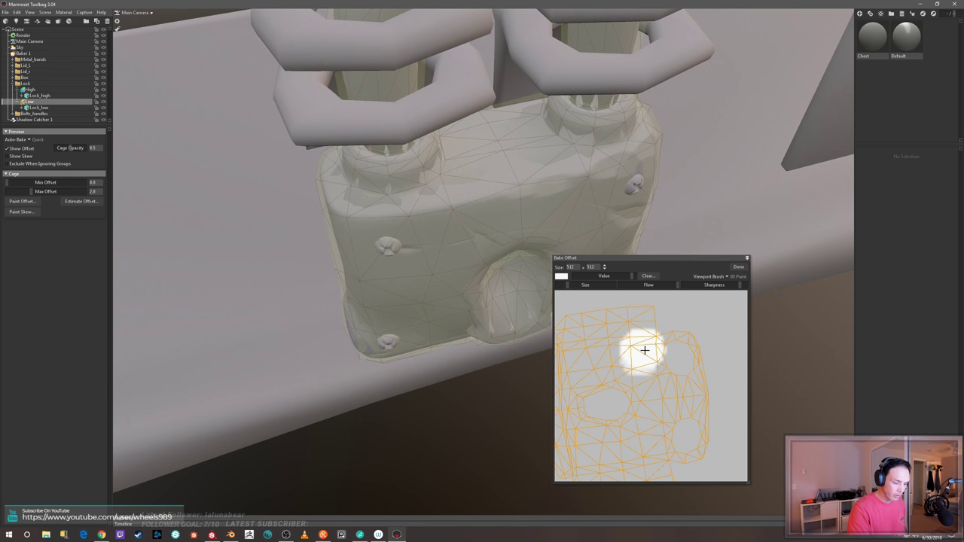
key("alt")
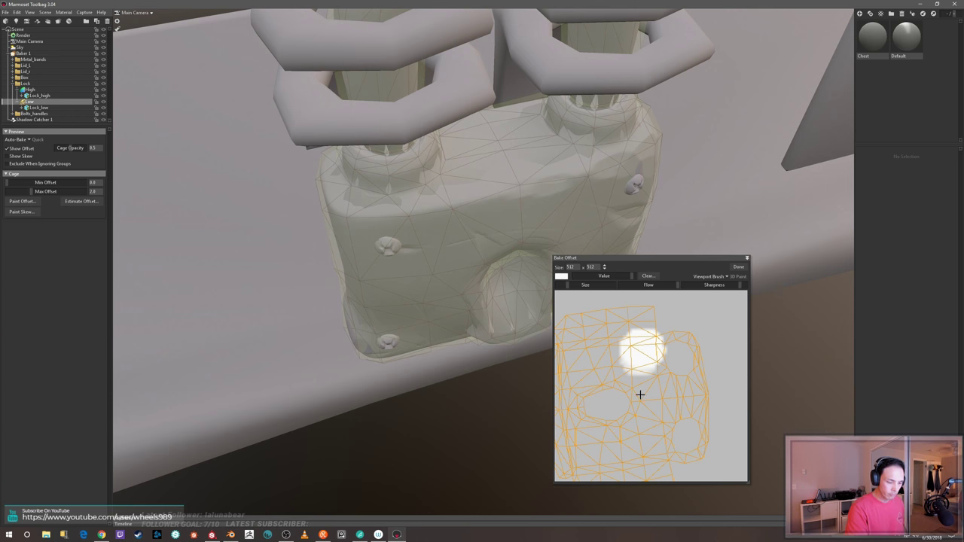
middle_click_drag(648, 452, 682, 384, "alt")
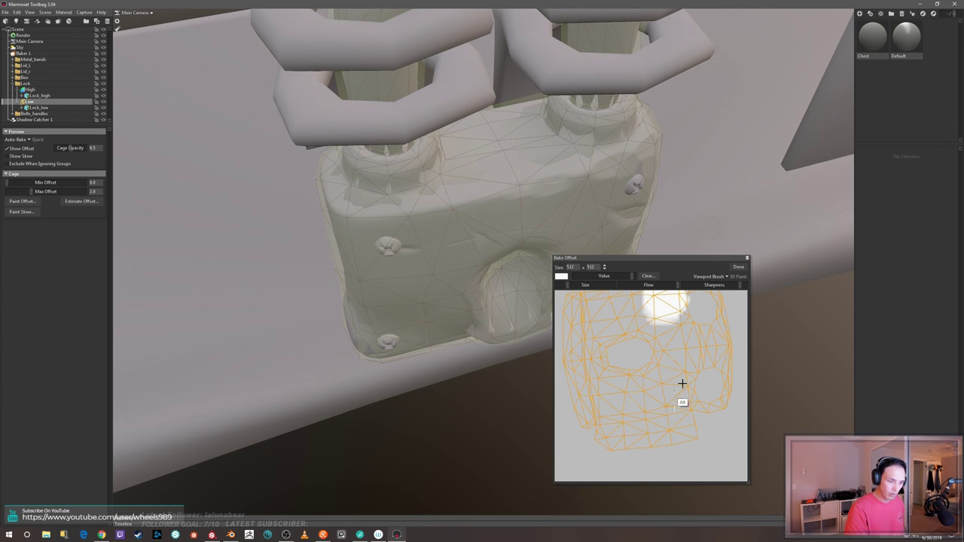
middle_click_drag(615, 329, 604, 351, "alt")
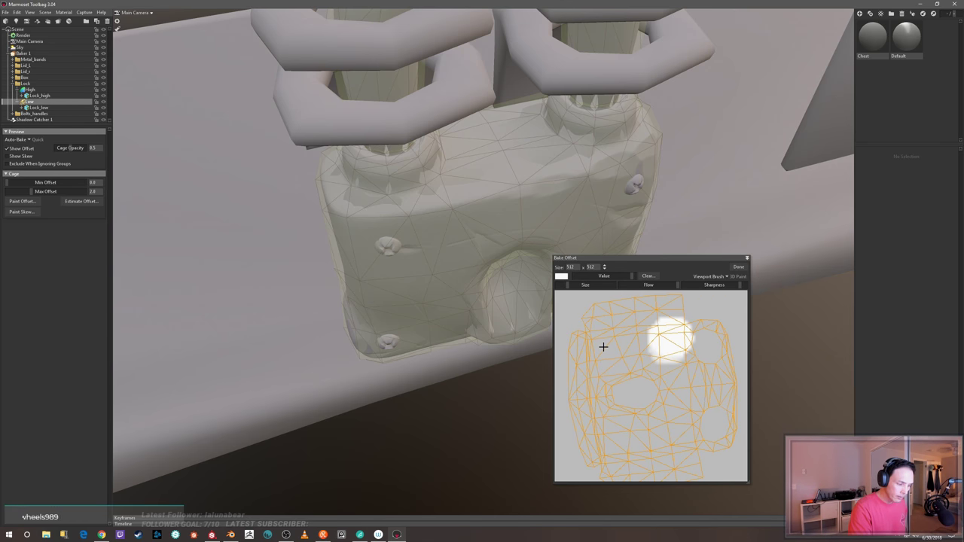
Paint white push-out patches at the top, middle and lower left of the lock's cage map.
mouse_move(594, 330)
left_mouse_down()
mouse_move(593, 317)
mouse_move(619, 343)
left_mouse_up()
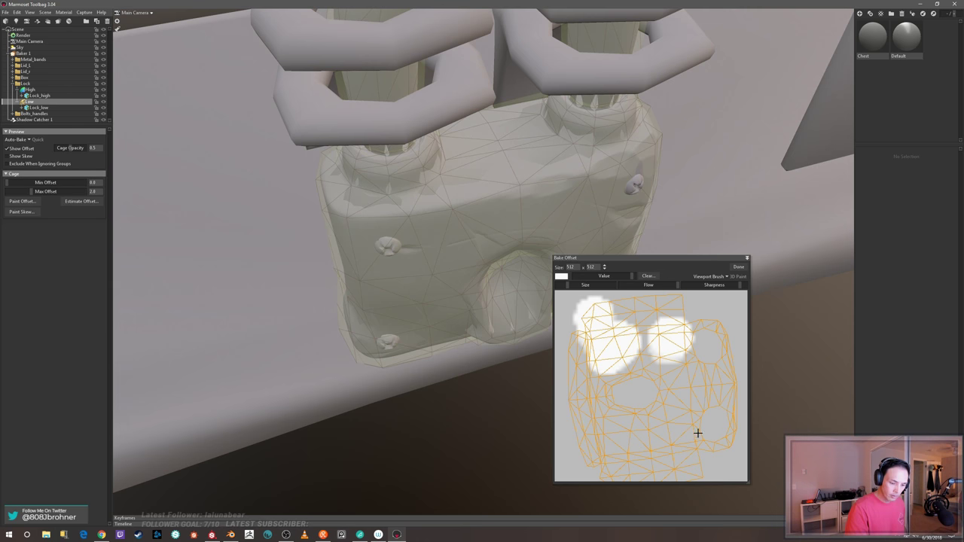
left_click_drag(682, 439, 676, 429)
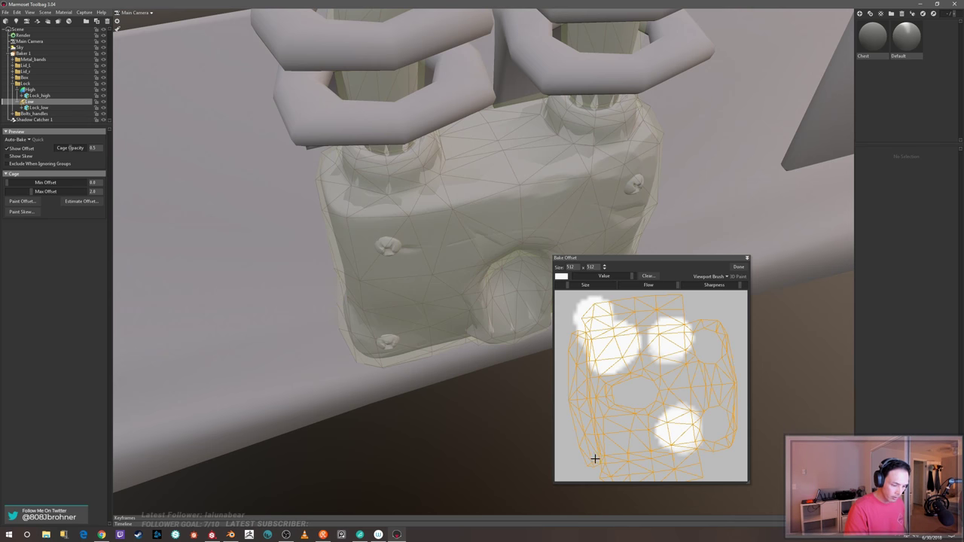
left_click_drag(594, 458, 606, 461)
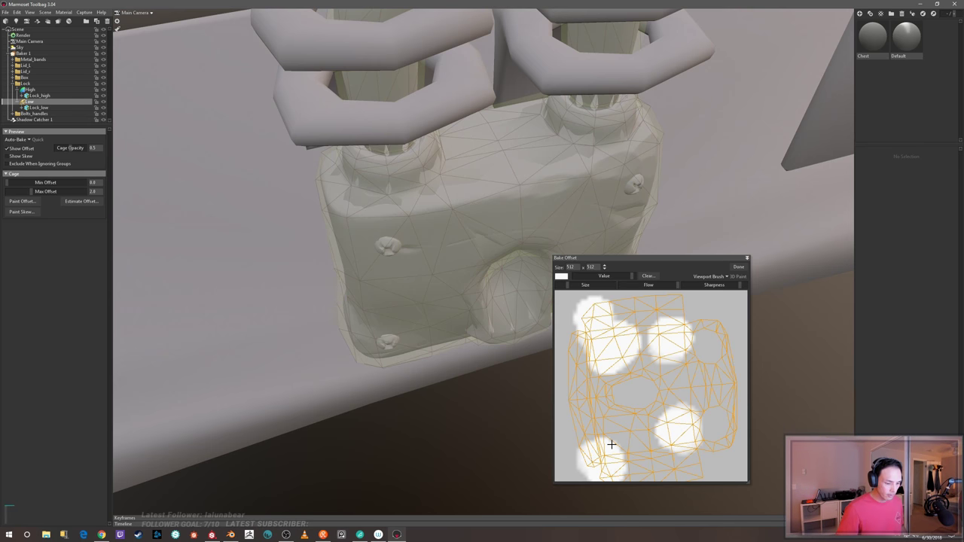
mouse_move(450, 462)
left_mouse_down()
mouse_move(454, 391)
mouse_move(485, 387)
mouse_move(448, 396)
mouse_move(314, 379)
mouse_move(404, 409)
mouse_move(428, 394)
mouse_move(430, 366)
mouse_move(422, 383)
mouse_move(415, 351)
mouse_move(426, 404)
mouse_move(457, 305)
mouse_move(449, 354)
mouse_move(490, 329)
left_mouse_up()
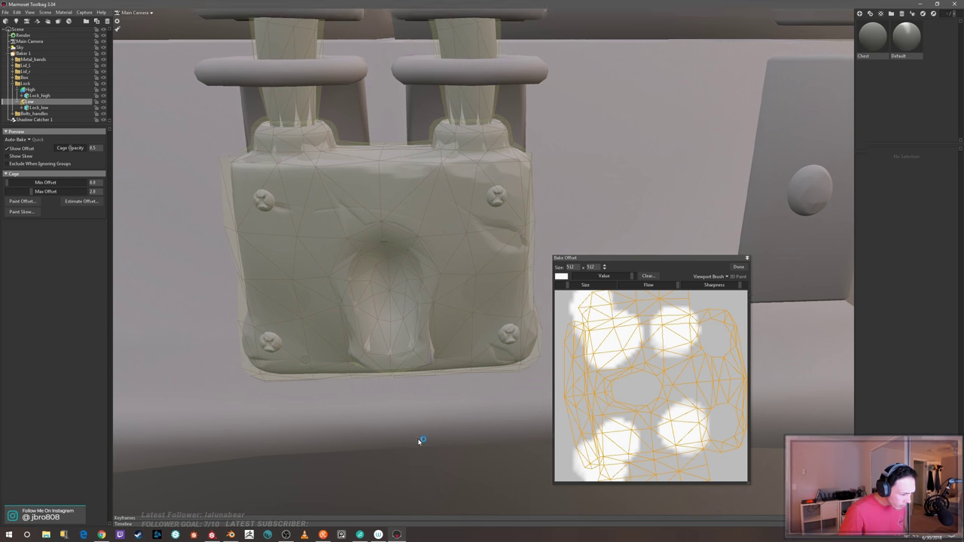
left_click_drag(442, 338, 463, 467)
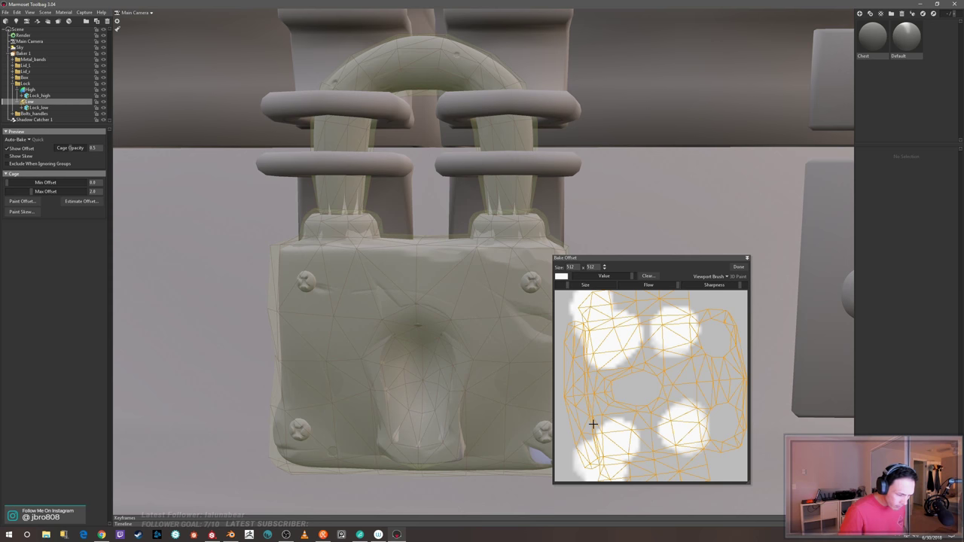
left_click(612, 402)
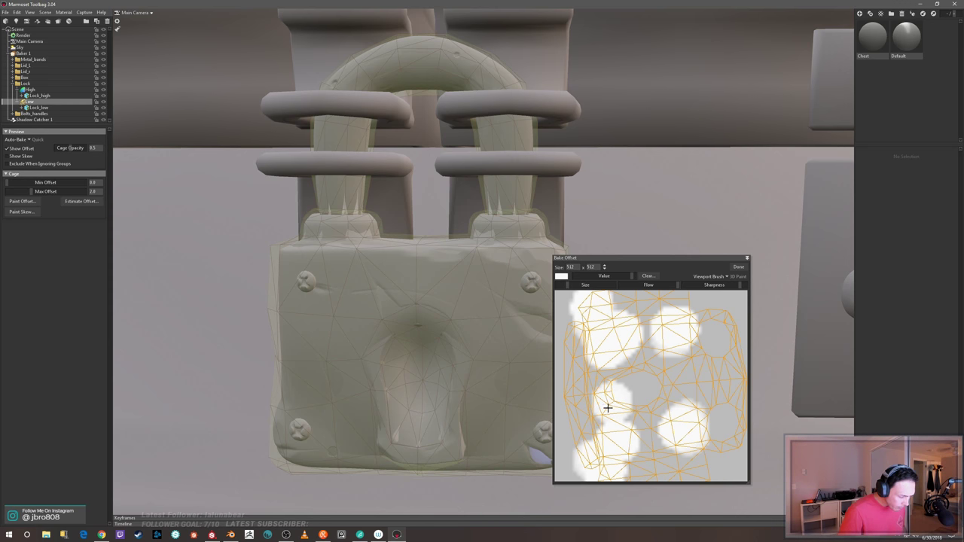
key("ctrl+z")
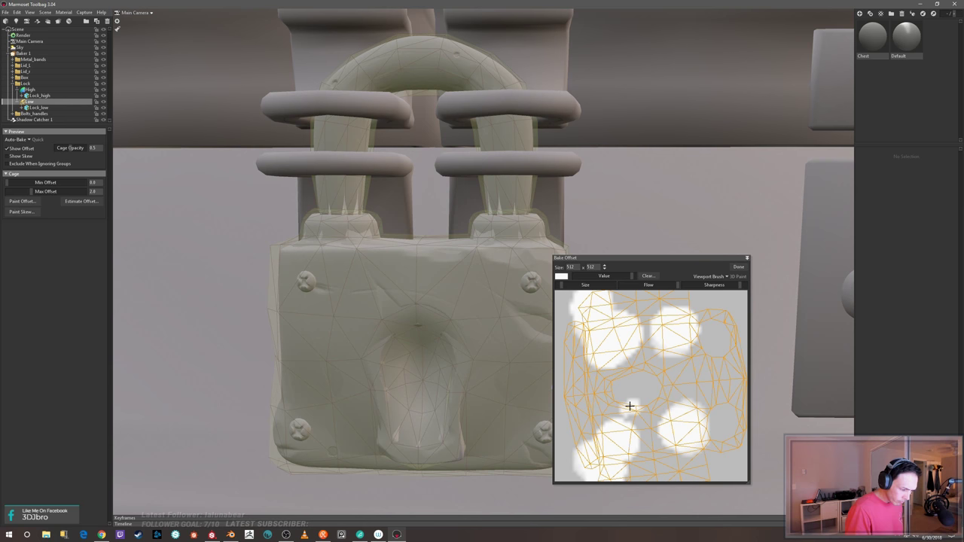
left_click_drag(478, 491, 454, 418, "alt")
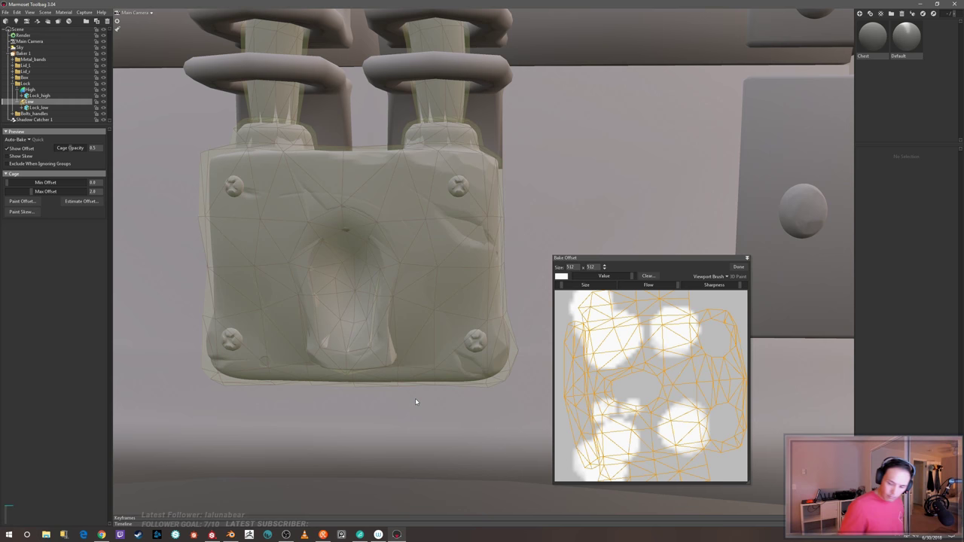
mouse_move(415, 397)
left_mouse_down("alt")
mouse_move(498, 326)
mouse_move(492, 319)
mouse_move(483, 334)
left_mouse_up("alt")
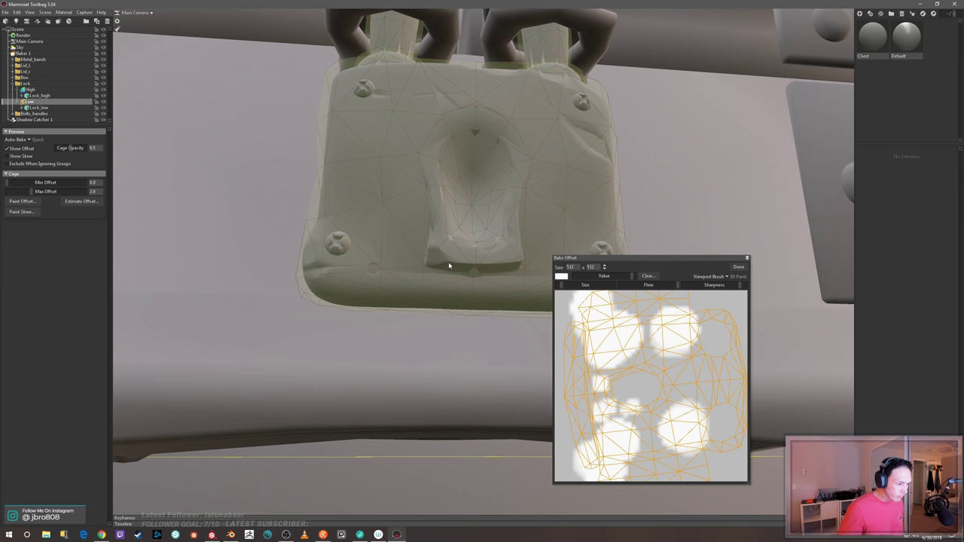
mouse_move(454, 328)
left_mouse_down("alt")
mouse_move(454, 351)
mouse_move(475, 258)
mouse_move(466, 297)
mouse_move(468, 282)
left_mouse_up("alt")
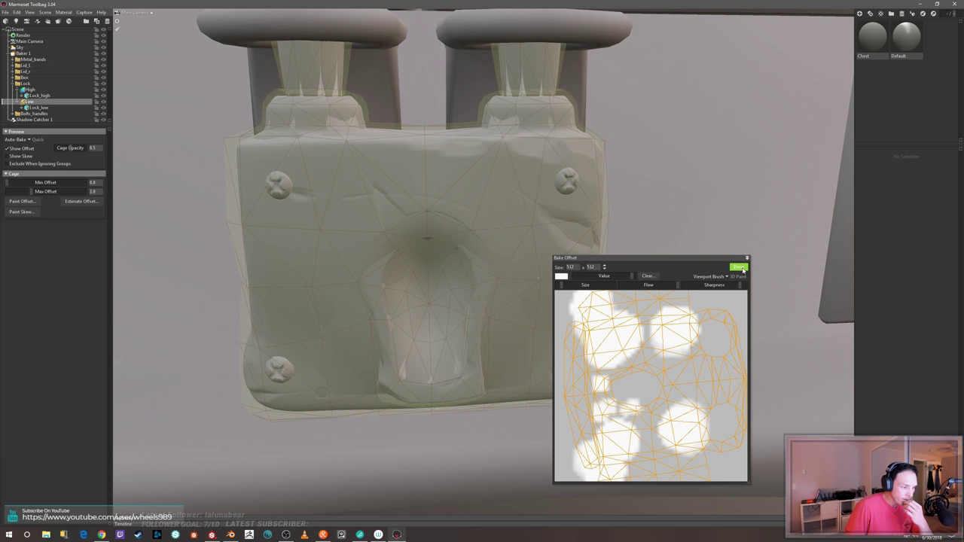
left_click(741, 267)
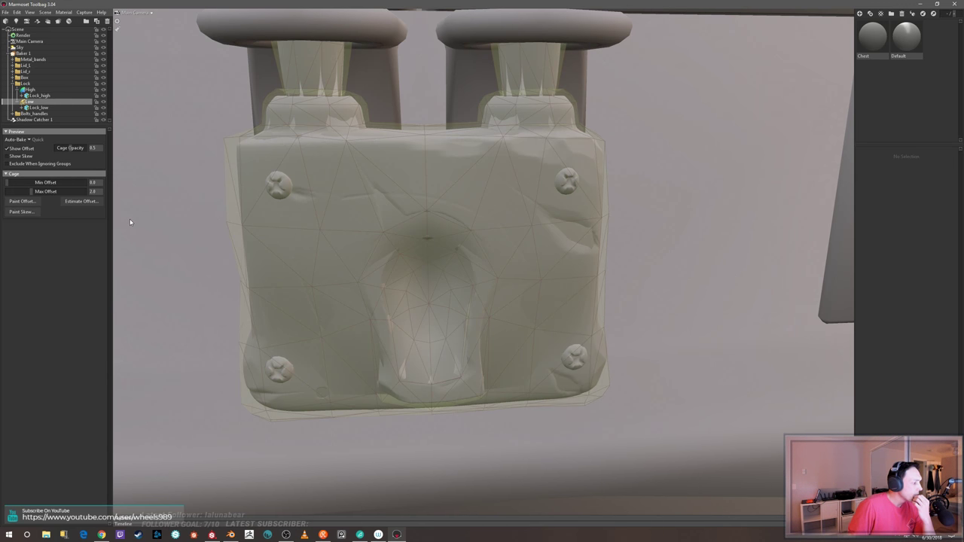
Clear the lock cage's skew map and close the skew painting panel.
left_click(22, 212)
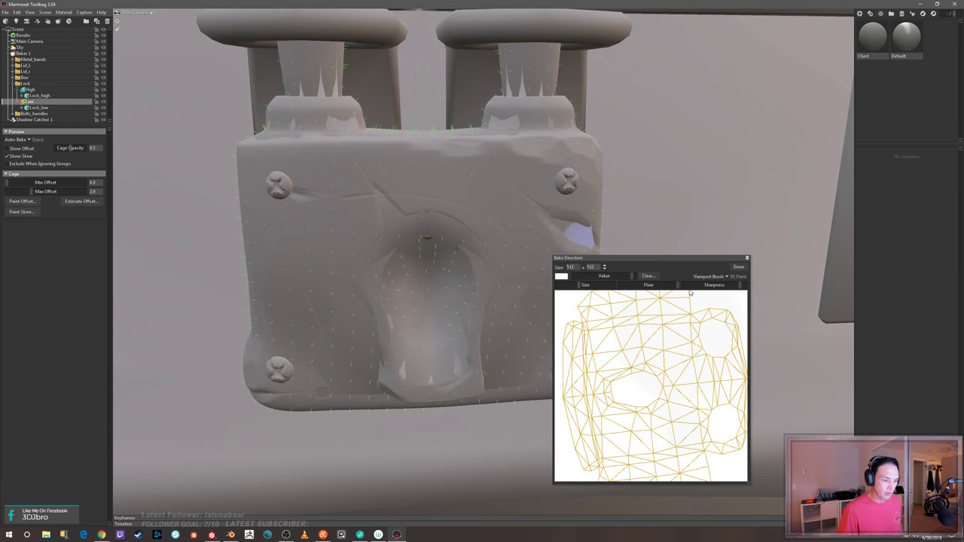
left_click(646, 278)
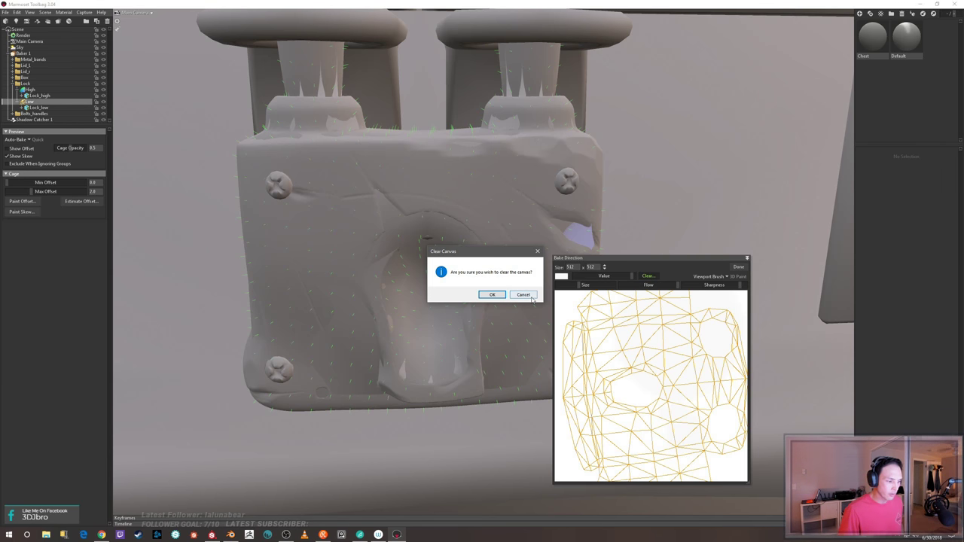
left_click(492, 295)
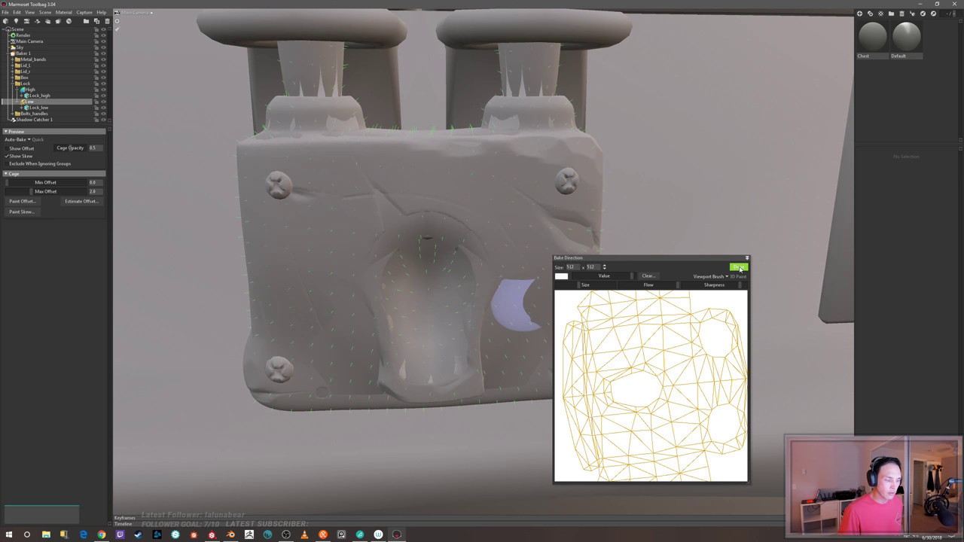
left_click(739, 267)
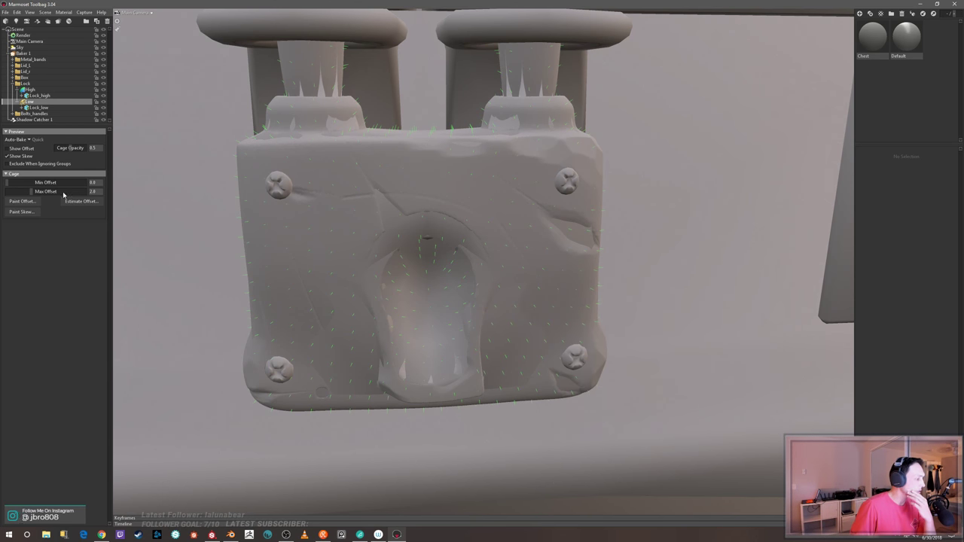
Expand Bolts_handles and select its Low group for cage editing.
left_click(30, 101)
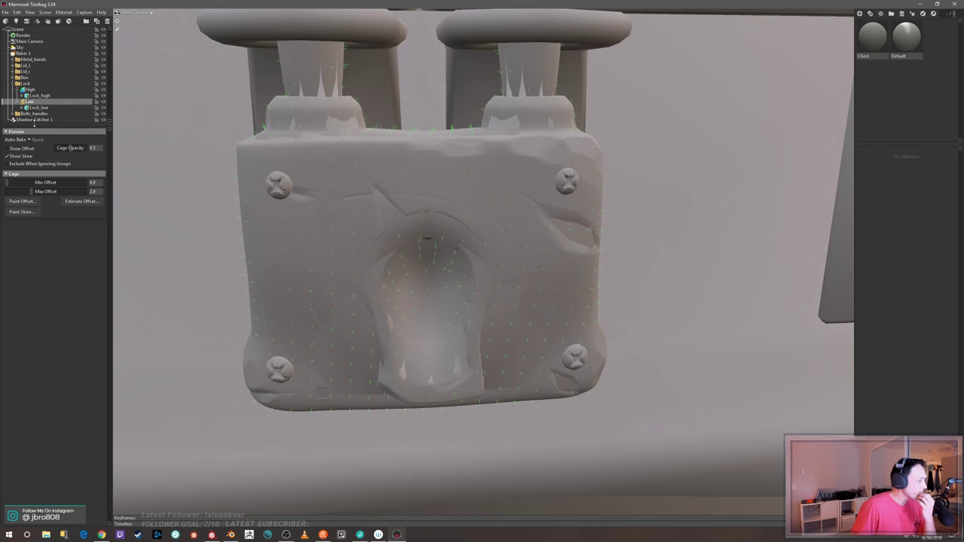
left_click(13, 83)
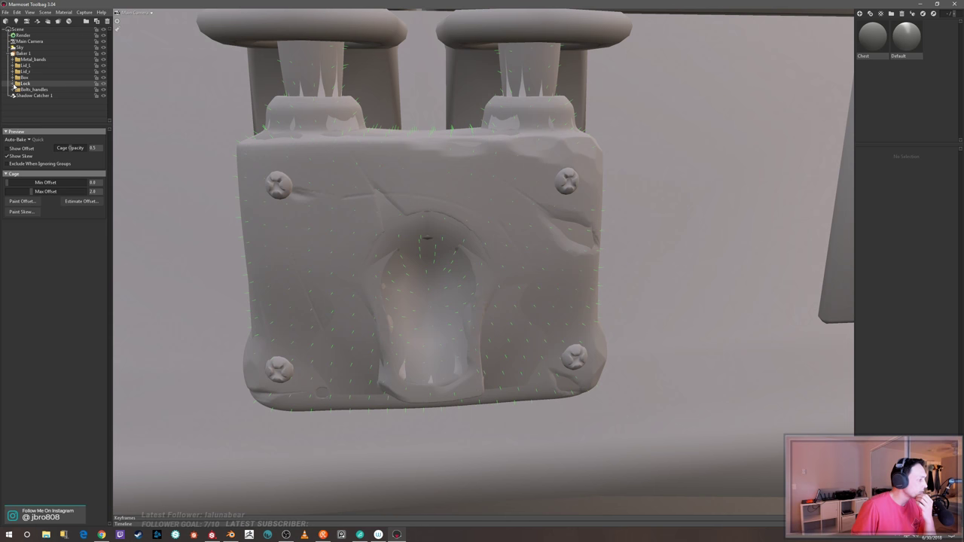
left_click(13, 89)
left_click(30, 107)
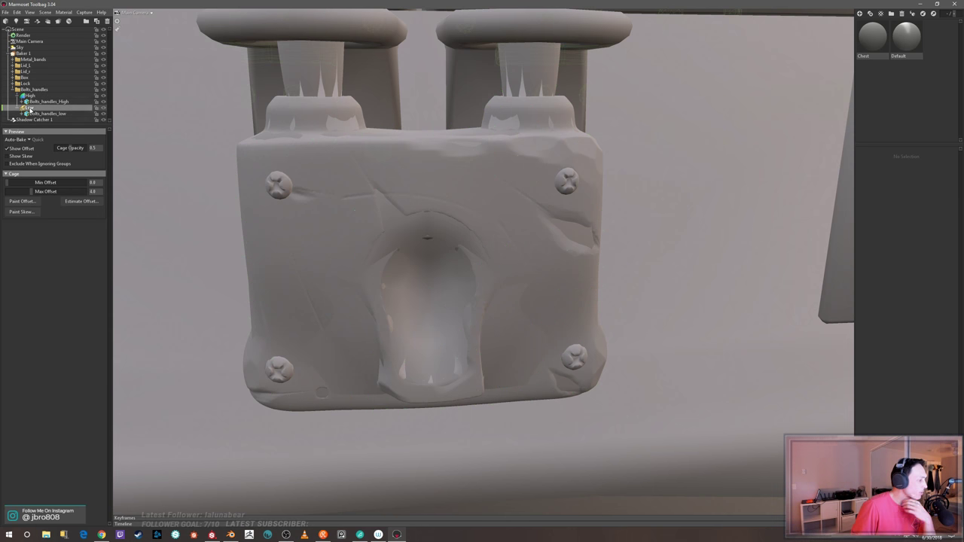
Set the Bolts_handles cage Max Offset to 1.777.
scroll(169, 159, "down", 2)
scroll(171, 167, "down", 2)
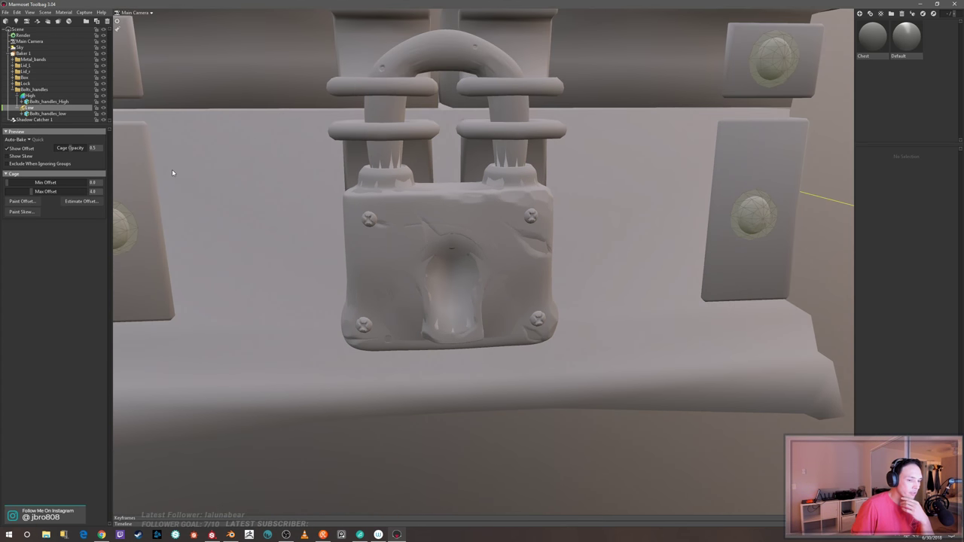
scroll(172, 169, "down", 1)
scroll(171, 172, "down", 1)
scroll(171, 168, "down", 2)
scroll(154, 155, "down", 1)
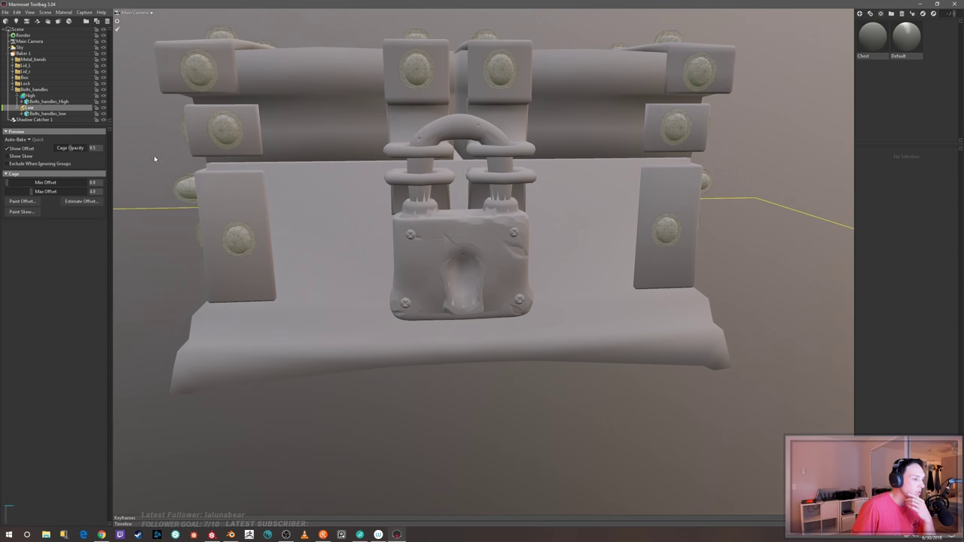
left_click_drag(45, 191, 22, 189)
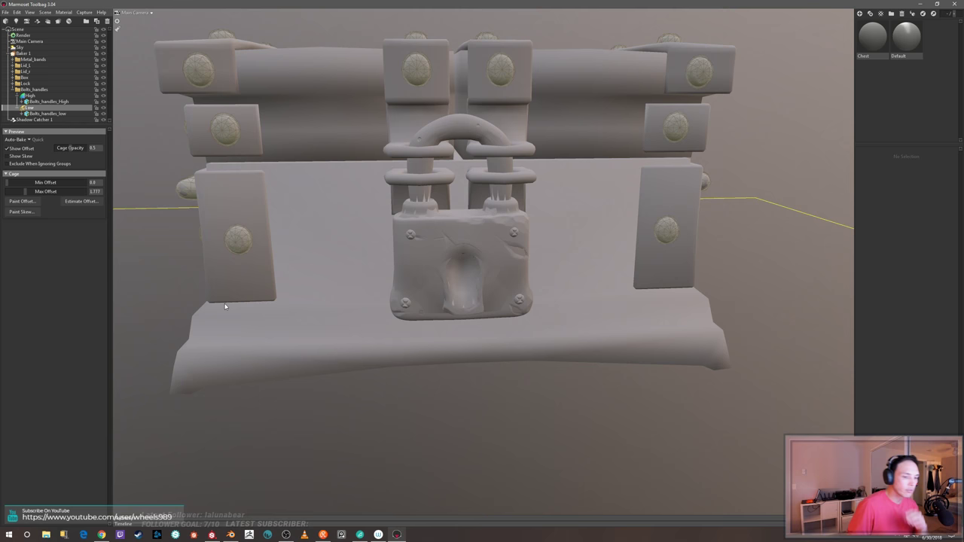
Inspect the bolts and handle cage from several angles in Paint Offset, then finish.
left_click_drag(547, 395, 518, 389)
mouse_move(585, 400)
left_mouse_down()
mouse_move(510, 389)
mouse_move(696, 343)
mouse_move(684, 357)
mouse_move(693, 309)
mouse_move(667, 338)
mouse_move(542, 337)
mouse_move(597, 369)
left_mouse_up()
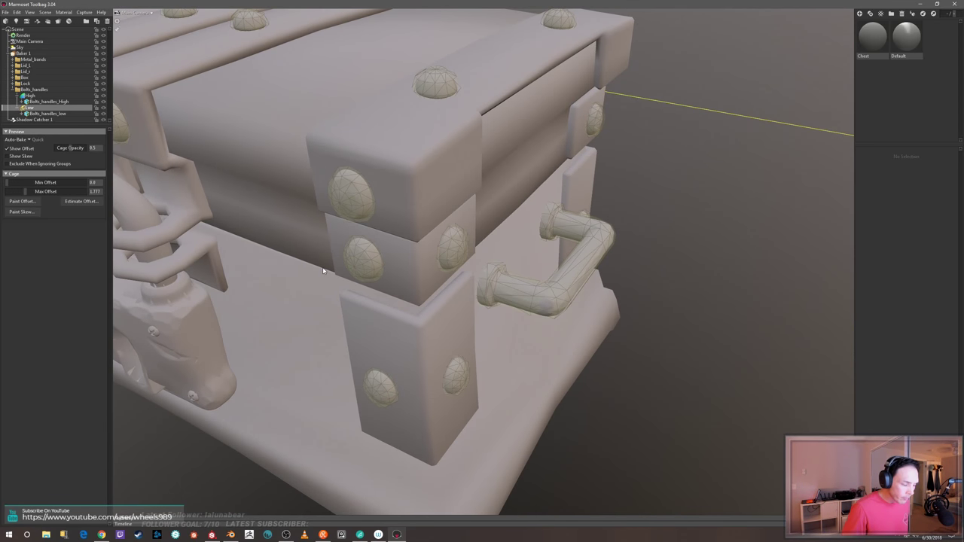
left_click(23, 201)
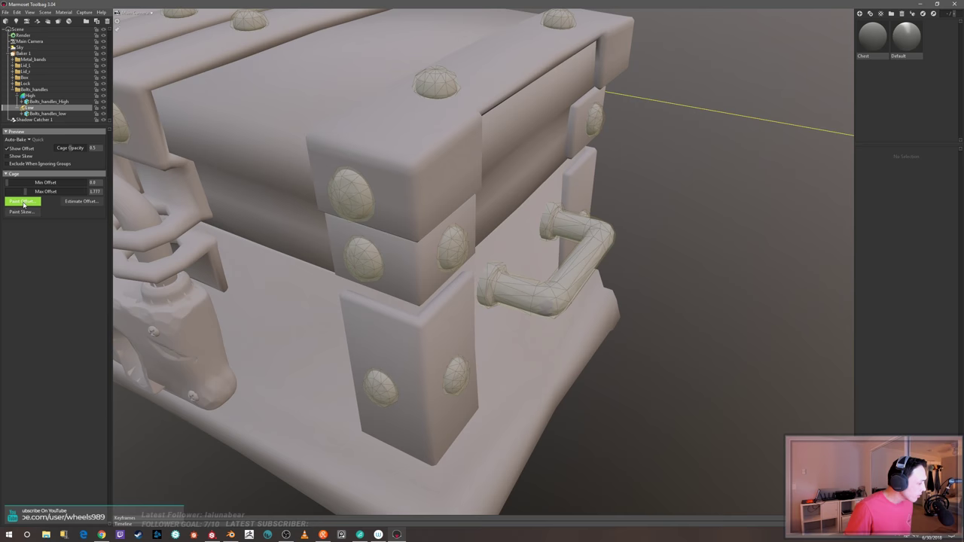
left_click_drag(625, 256, 704, 240)
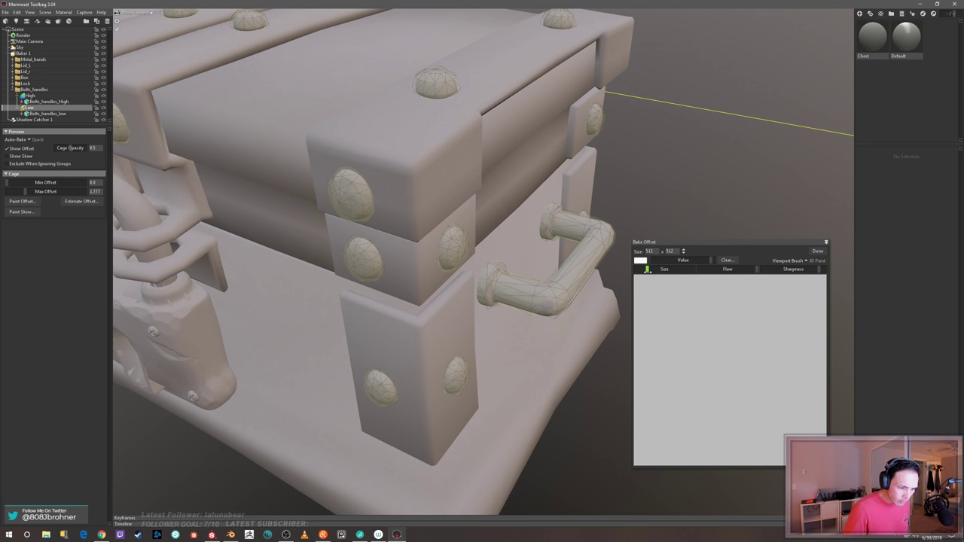
mouse_move(597, 381)
left_mouse_down()
mouse_move(570, 392)
mouse_move(420, 333)
mouse_move(319, 262)
mouse_move(463, 266)
mouse_move(420, 276)
mouse_move(471, 222)
mouse_move(500, 243)
mouse_move(433, 261)
mouse_move(460, 253)
mouse_move(424, 252)
mouse_move(504, 236)
mouse_move(424, 245)
left_mouse_up()
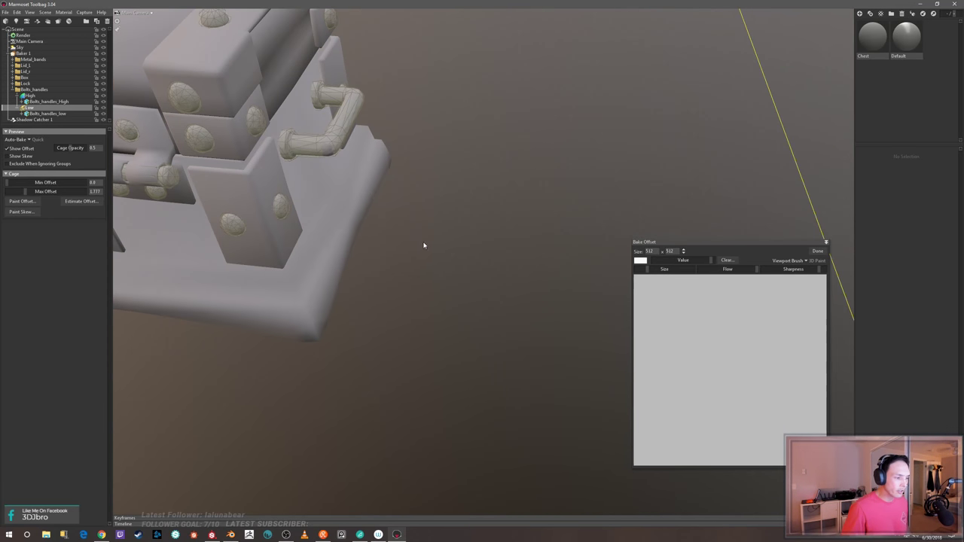
mouse_move(338, 161)
left_mouse_down()
mouse_move(392, 210)
mouse_move(443, 300)
mouse_move(486, 278)
left_mouse_up()
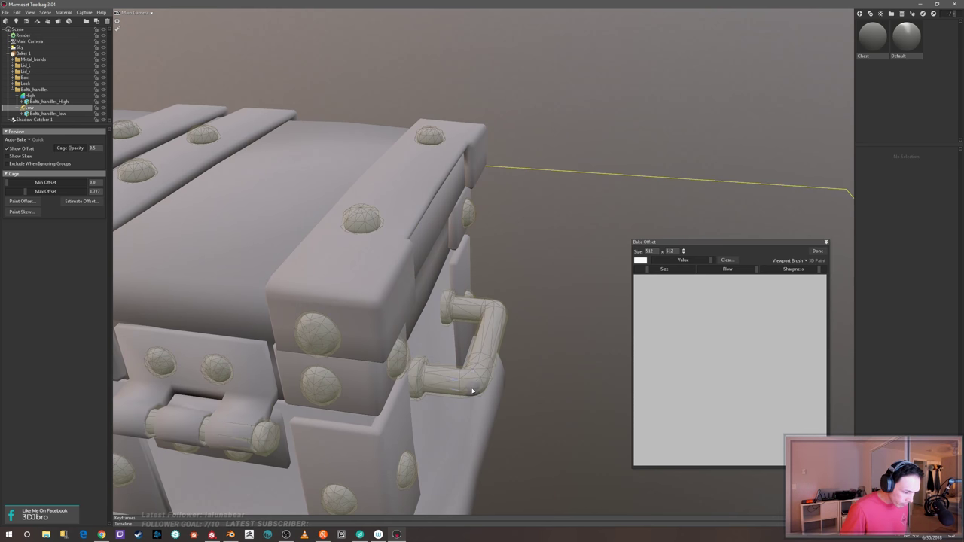
mouse_move(508, 384)
left_mouse_down()
mouse_move(463, 383)
mouse_move(549, 394)
mouse_move(467, 334)
left_mouse_up()
mouse_move(345, 275)
left_mouse_down()
mouse_move(289, 275)
mouse_move(536, 231)
mouse_move(433, 222)
left_mouse_up()
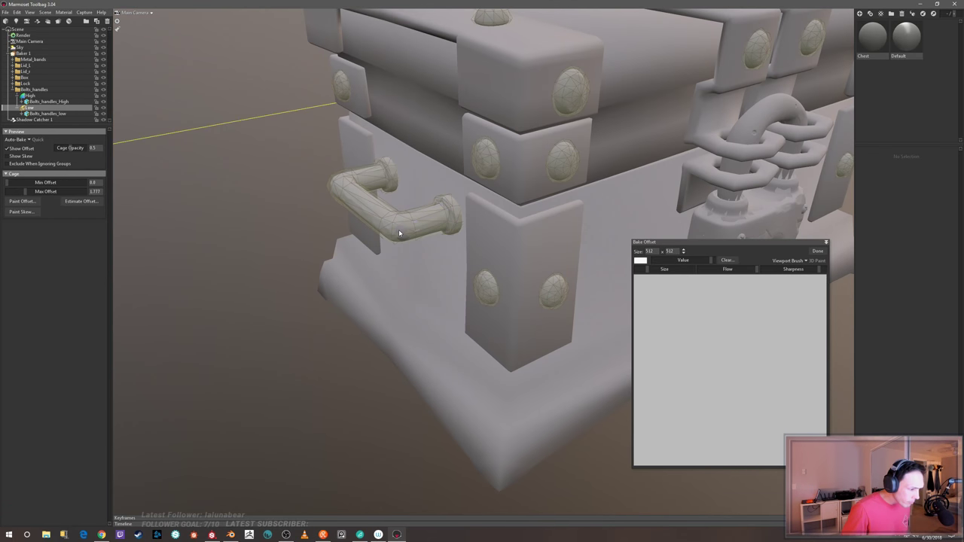
left_click(818, 252)
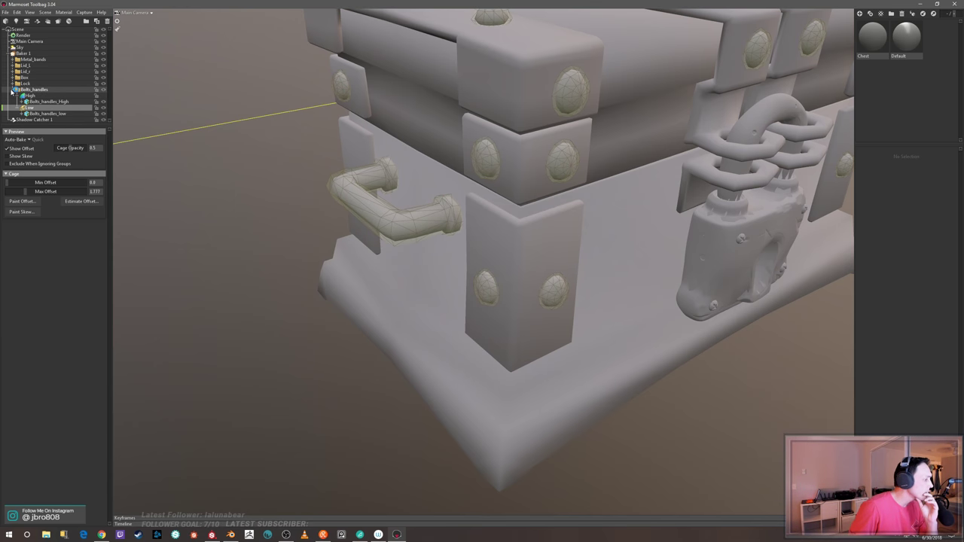
Collapse Bolts_handles, hide the Lock's High mesh, and frame the whole chest.
left_click(14, 89)
scroll(286, 136, "down", 5)
left_click(272, 148)
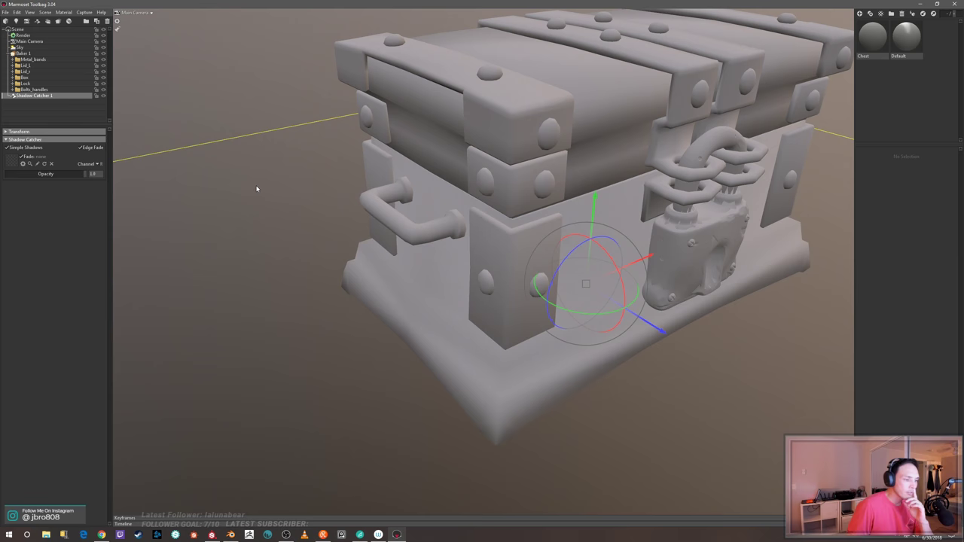
scroll(244, 113, "down", 2)
scroll(241, 117, "down", 3)
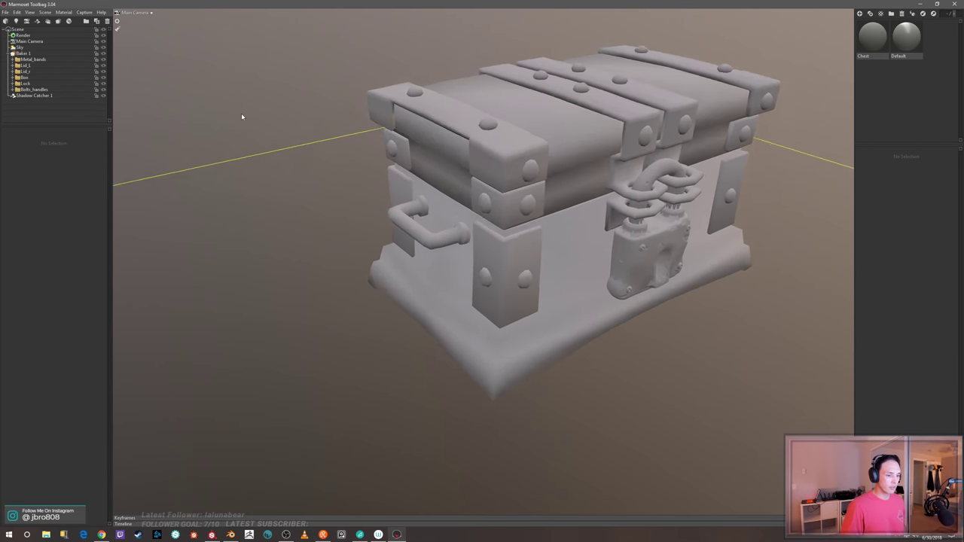
scroll(634, 346, "up", 5)
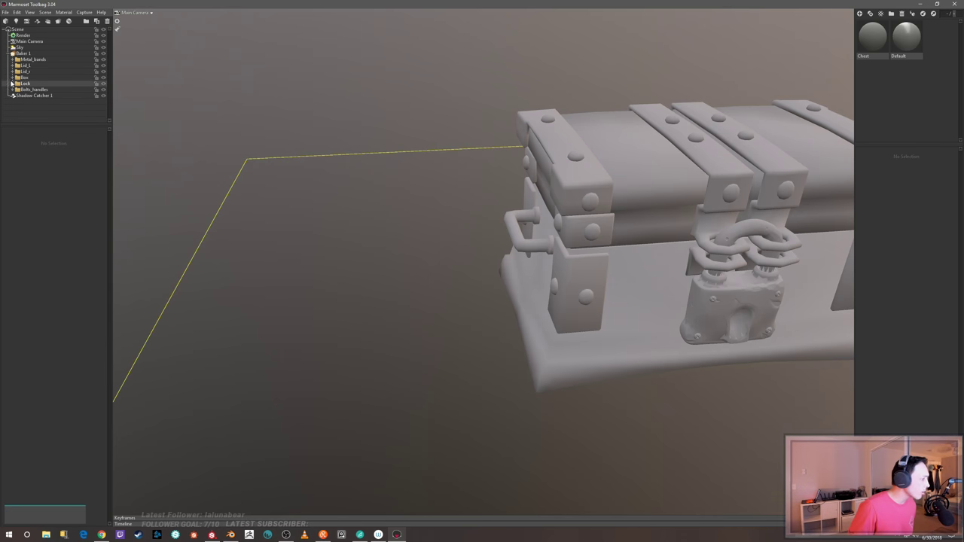
left_click(12, 83)
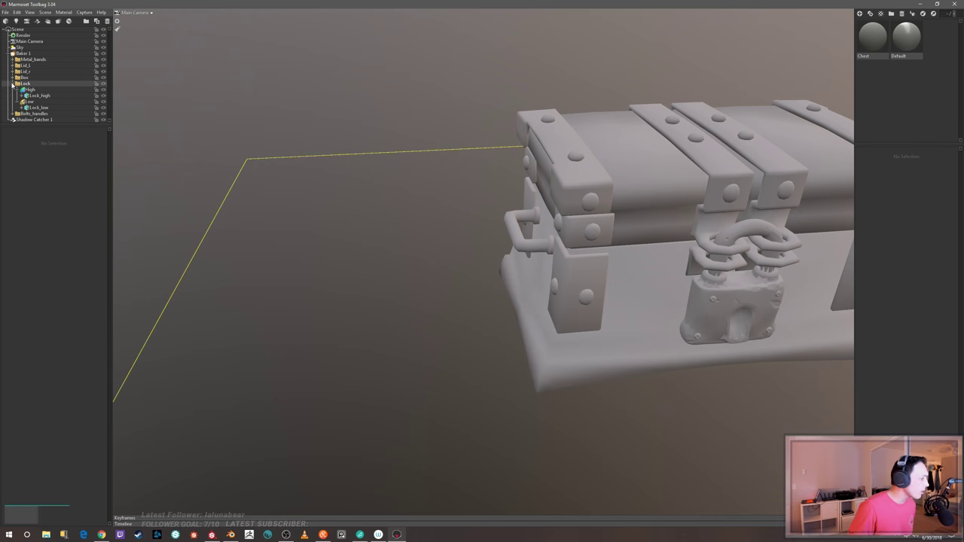
left_click(95, 91)
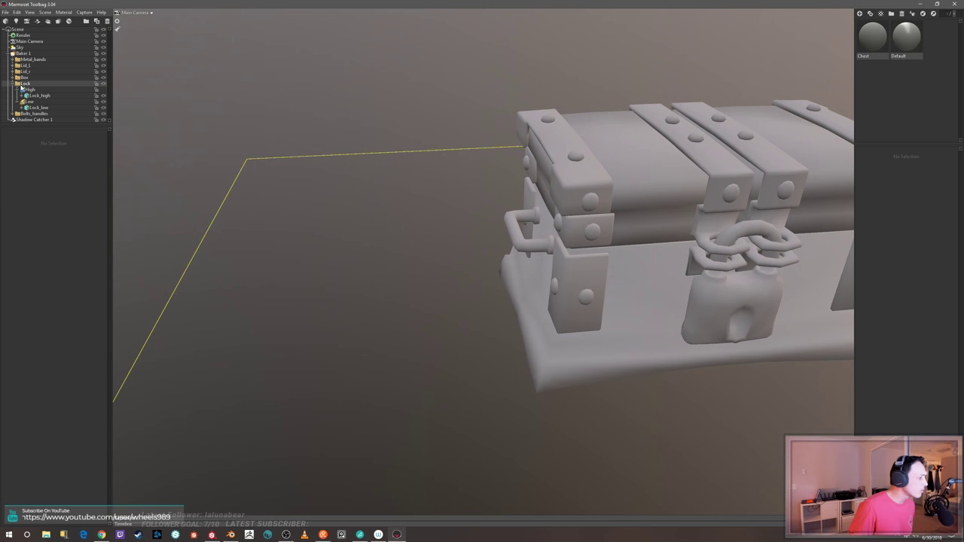
left_click(12, 82)
key("f")
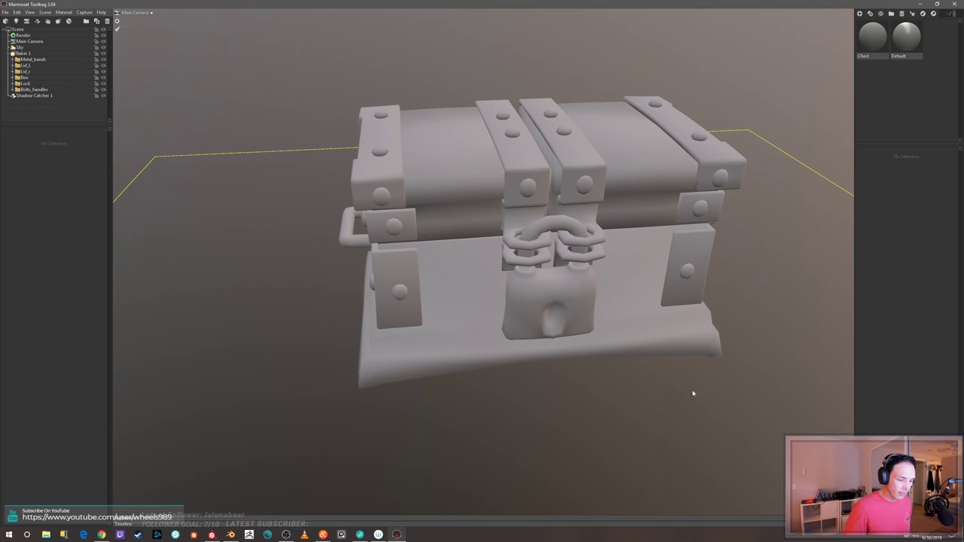
Select Baker 1 to show its settings, dismissing the mesh file browser unused.
key("f")
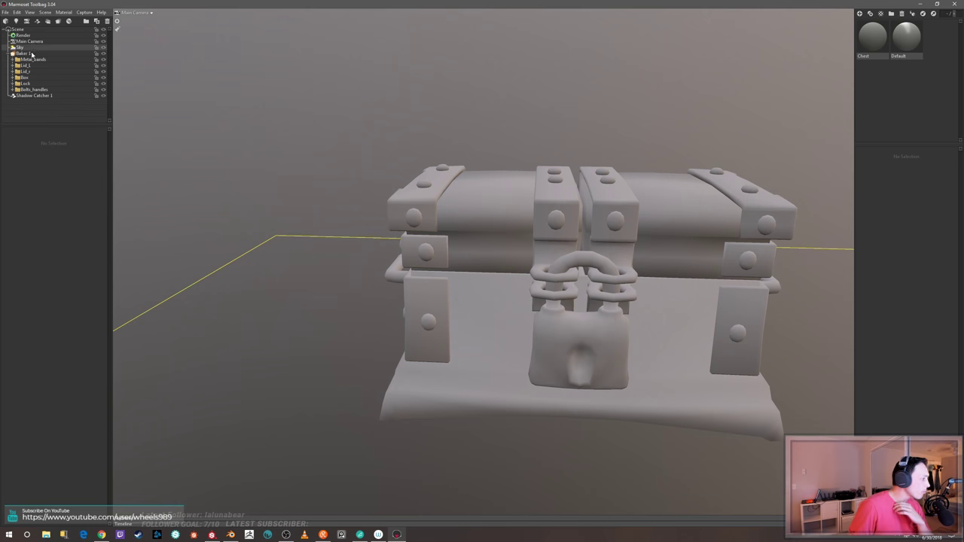
left_click(25, 53)
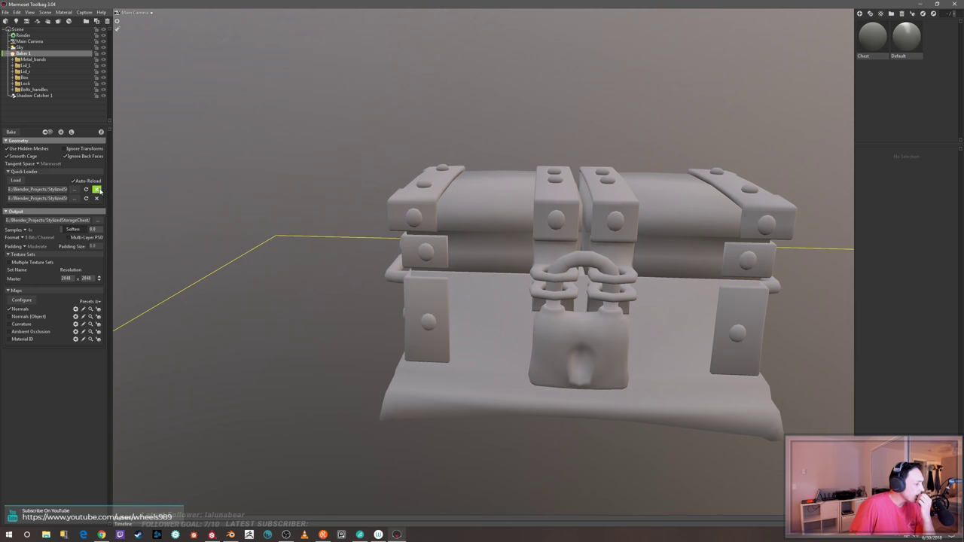
left_click(75, 189)
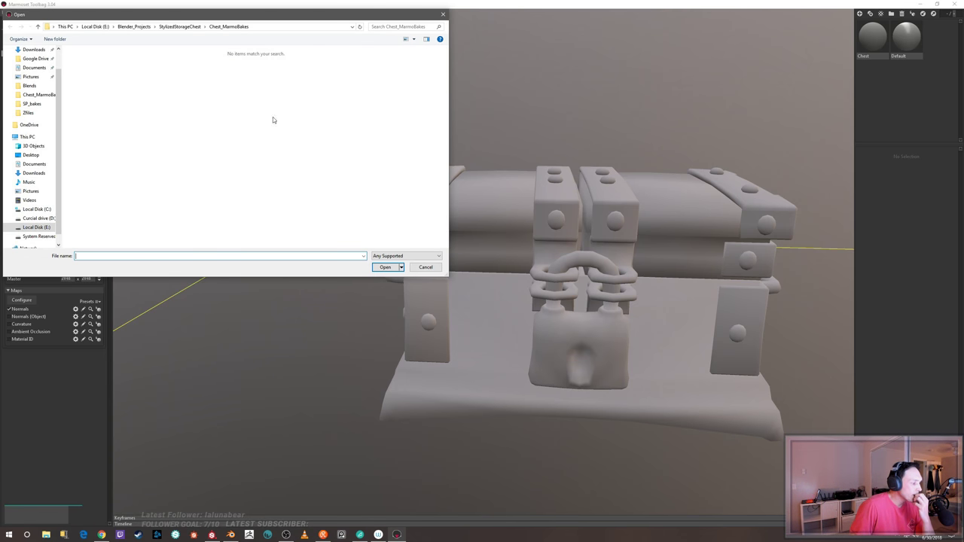
left_click(426, 267)
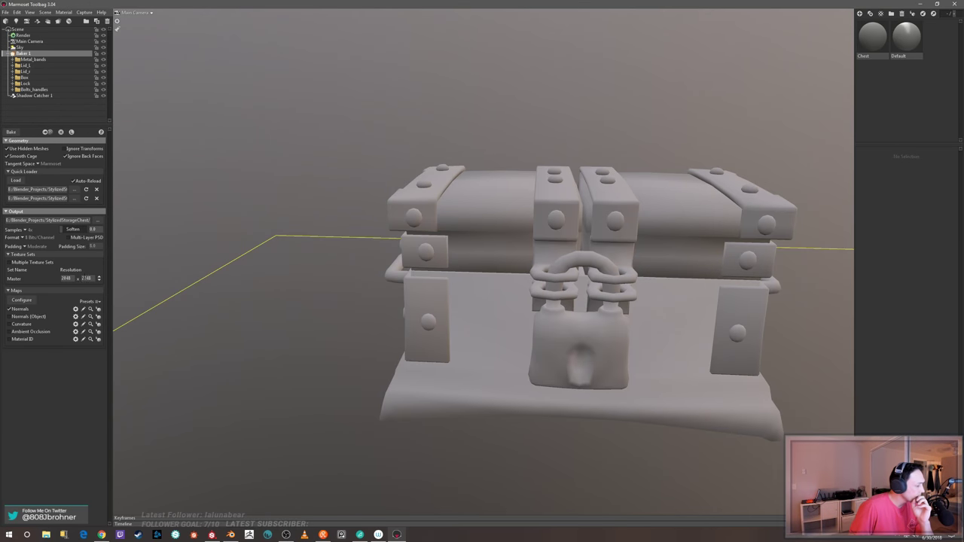
Set bake samples to 16x, keep Moderate padding, and raise resolution to 4096.
left_click(27, 230)
left_click(34, 244)
left_click(43, 261)
left_click(25, 247)
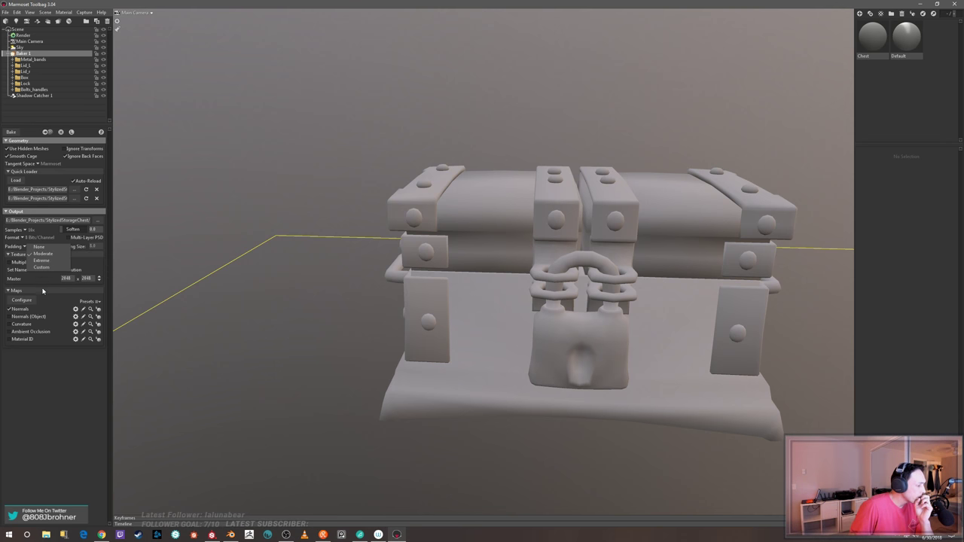
left_click(94, 262)
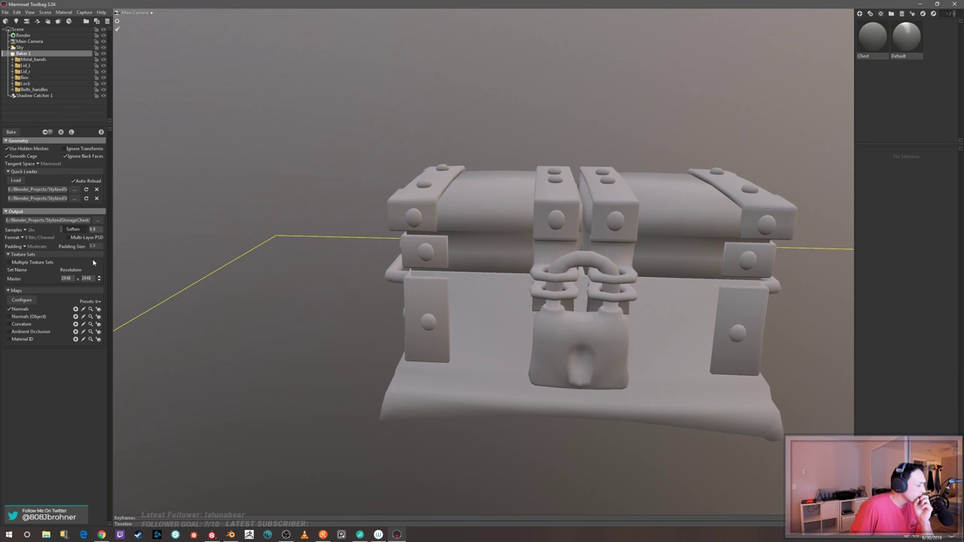
left_click(100, 277)
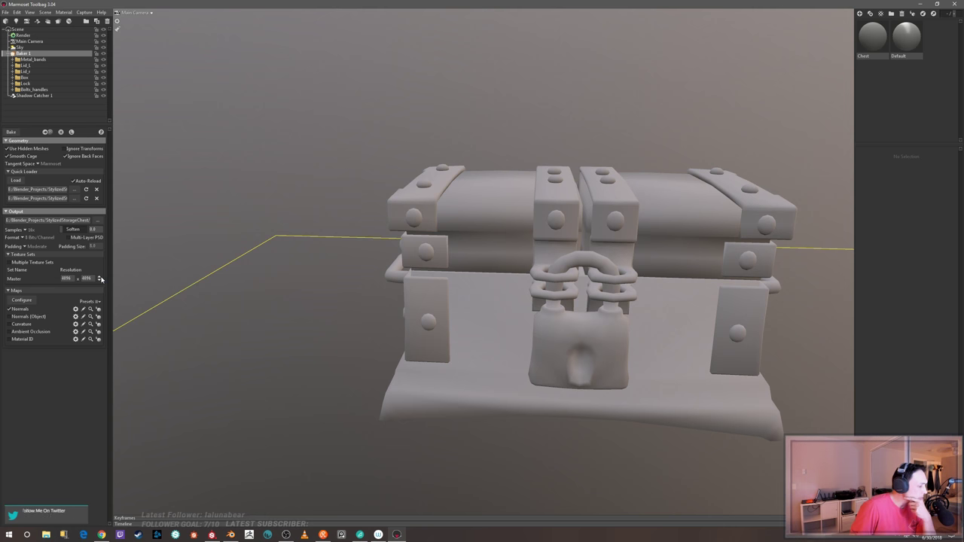
left_click(22, 299)
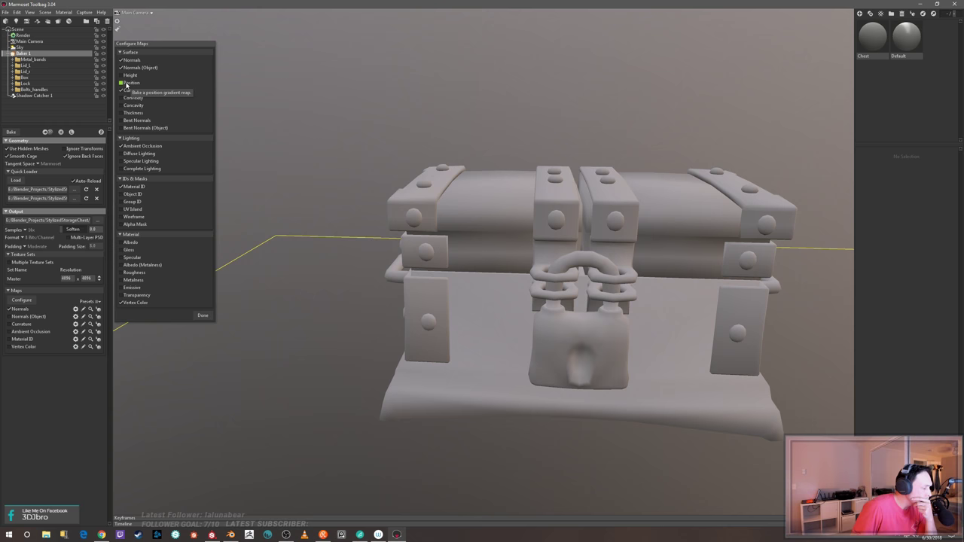
Add Position, Height and Thickness maps; enable Ambient Occlusion, Normals (Object) and Position outputs.
left_click(122, 83)
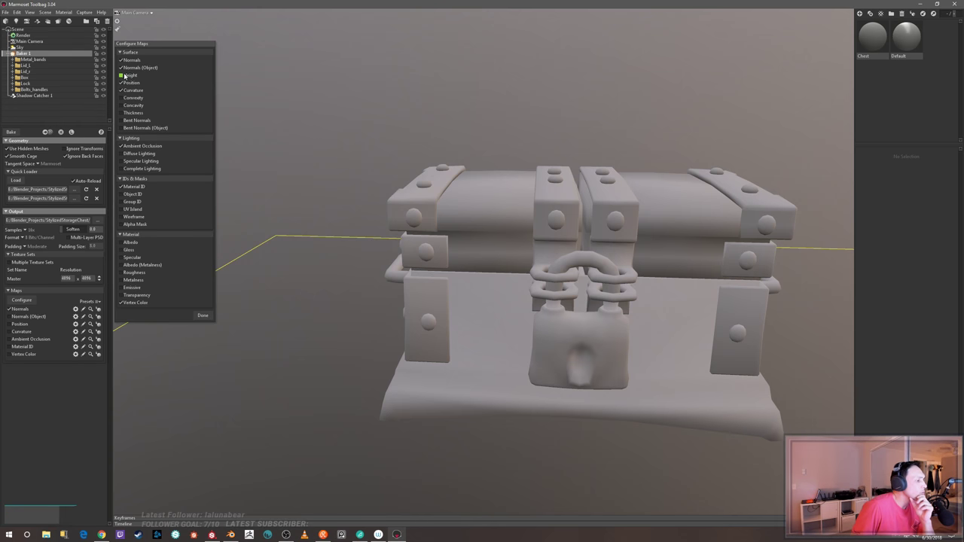
left_click(122, 75)
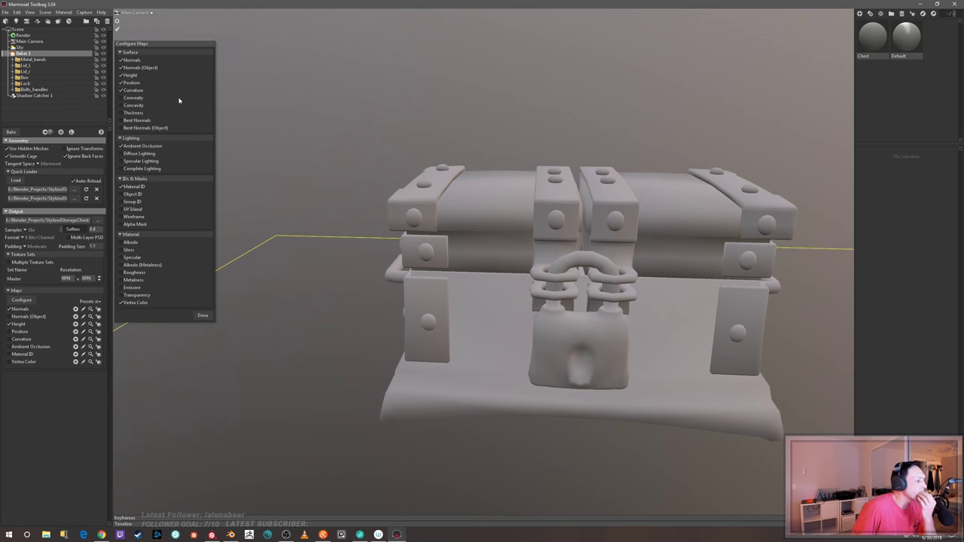
left_click(121, 113)
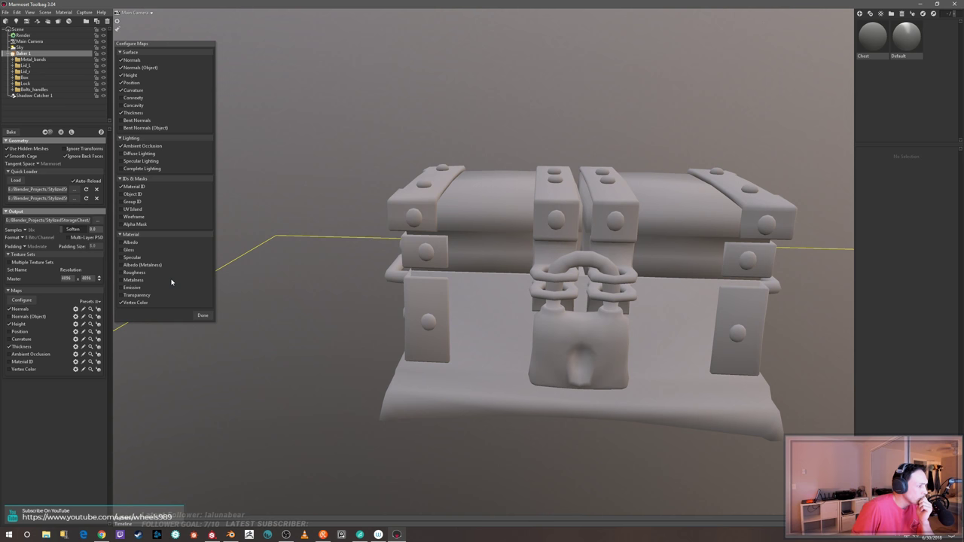
left_click(9, 354)
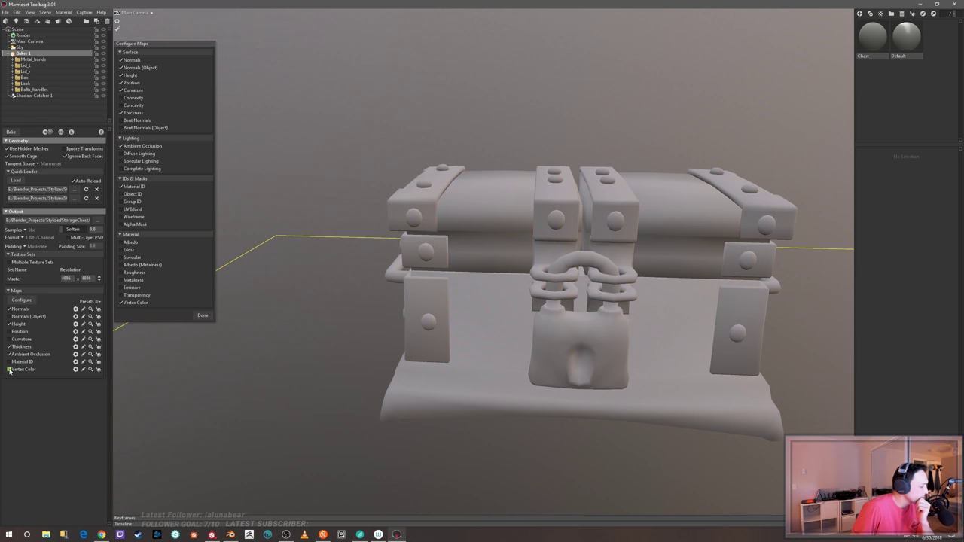
left_click(9, 316)
left_click(9, 331)
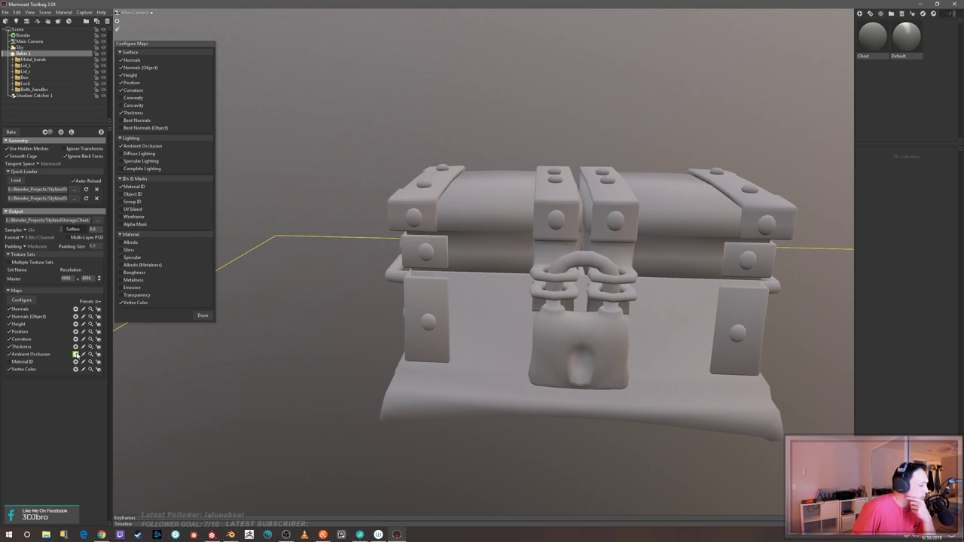
Give Ambient Occlusion a 1024 ray count with Add Cavity enabled.
left_click(75, 353)
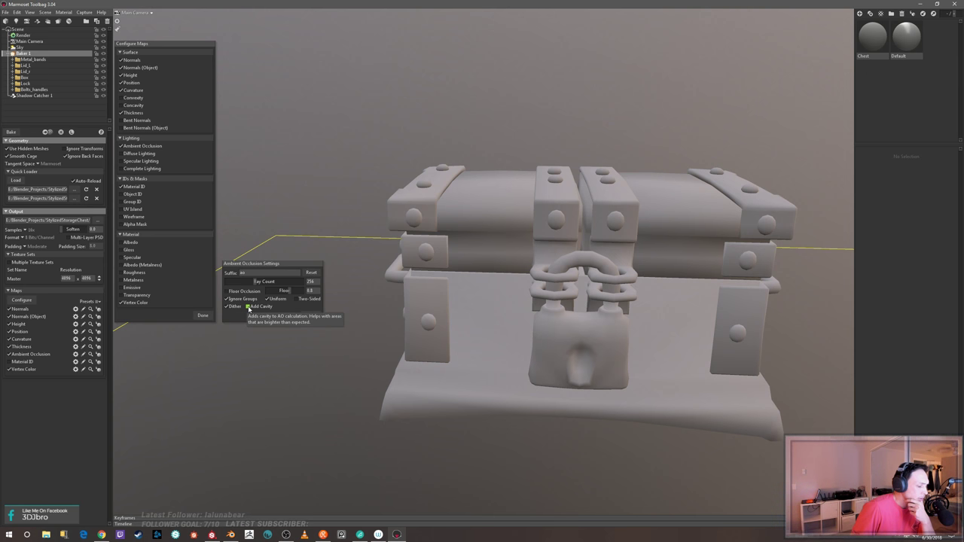
mouse_move(249, 308)
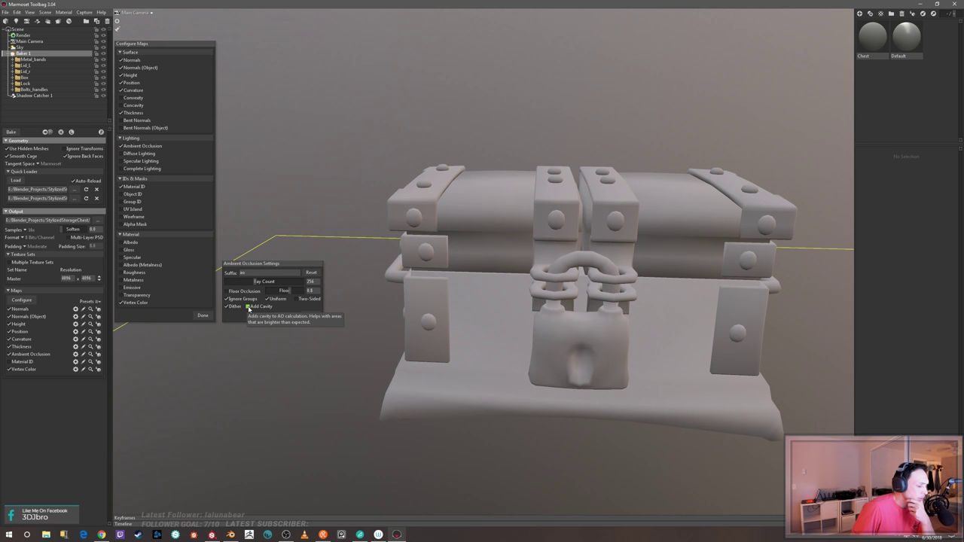
left_click(250, 308)
type("1024")
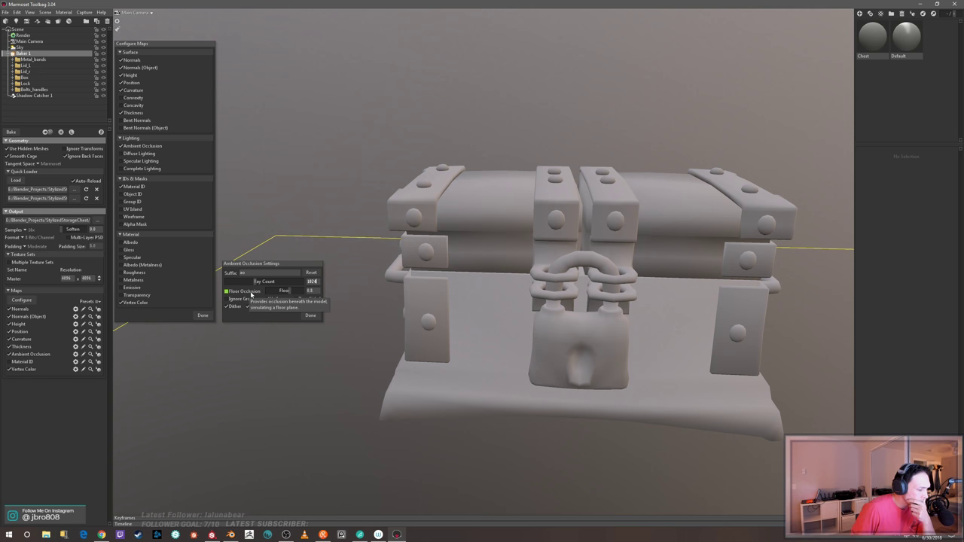
left_click(310, 317)
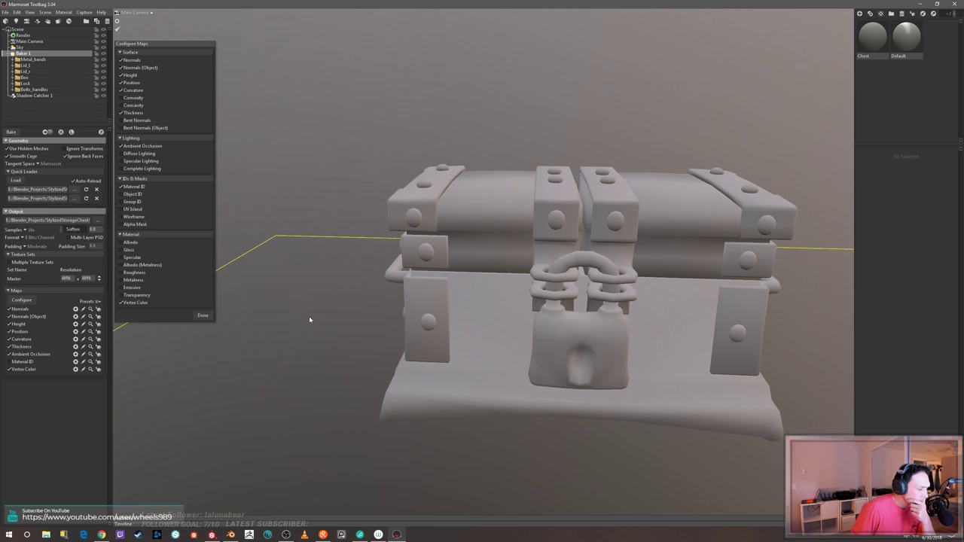
Save the scene as StylizedChest.tbscene, reload the meshes and start baking all enabled maps.
left_click(203, 316)
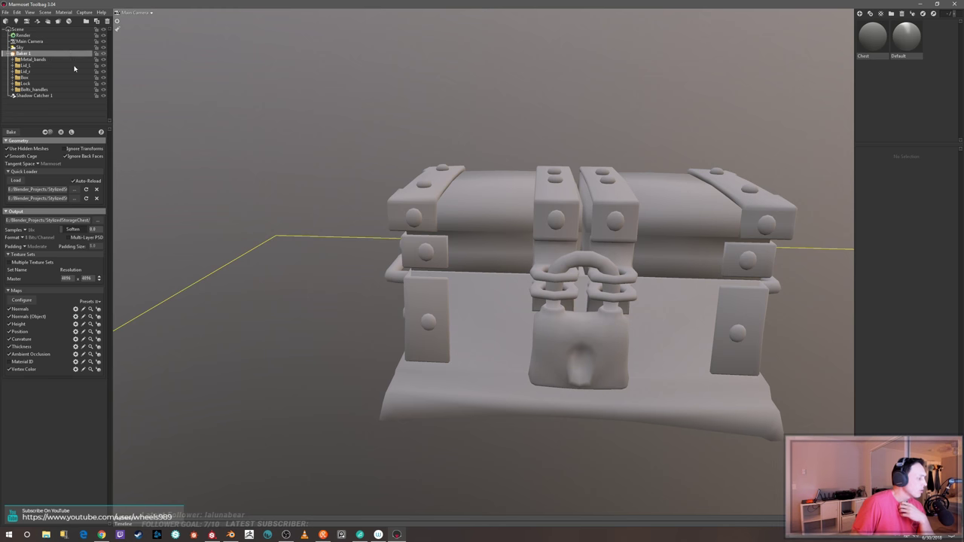
left_click(5, 12)
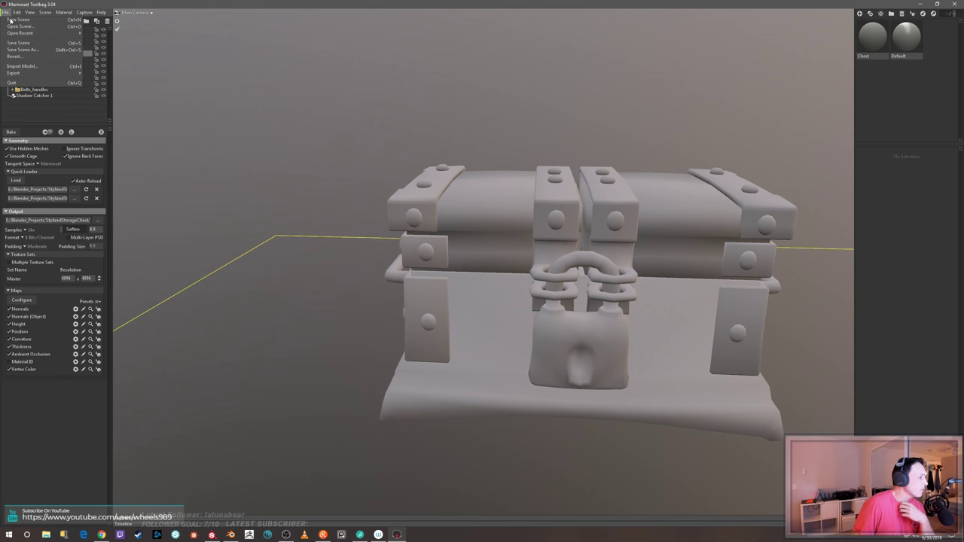
left_click(18, 42)
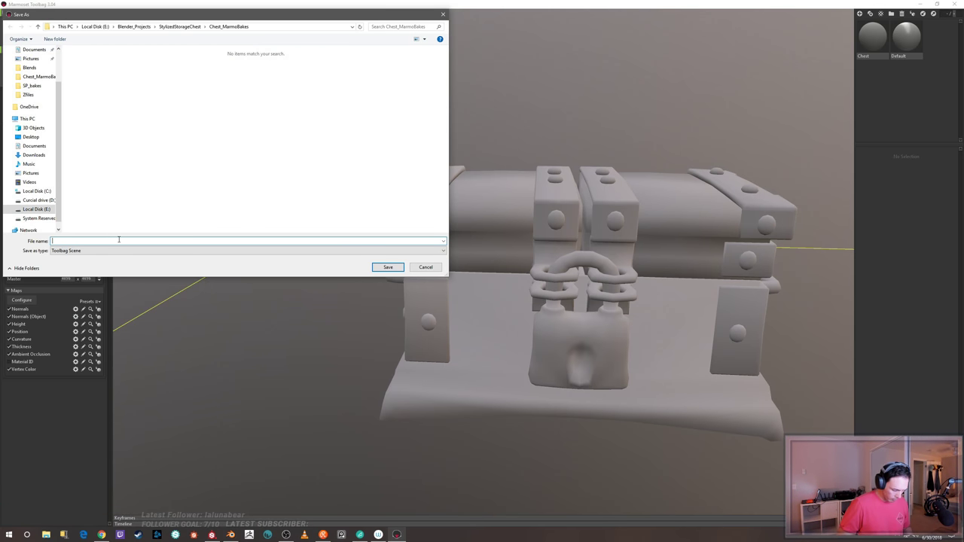
type("StylizedChest")
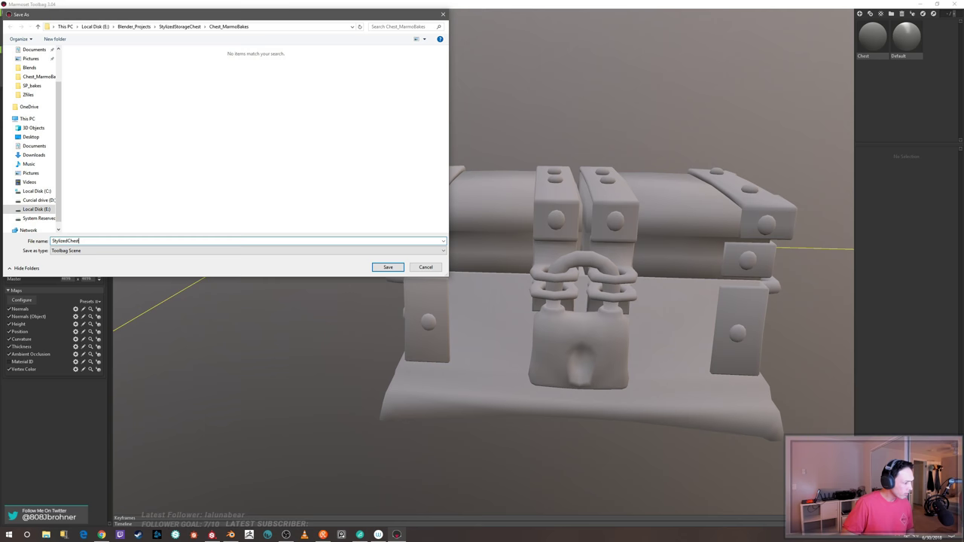
key("Return")
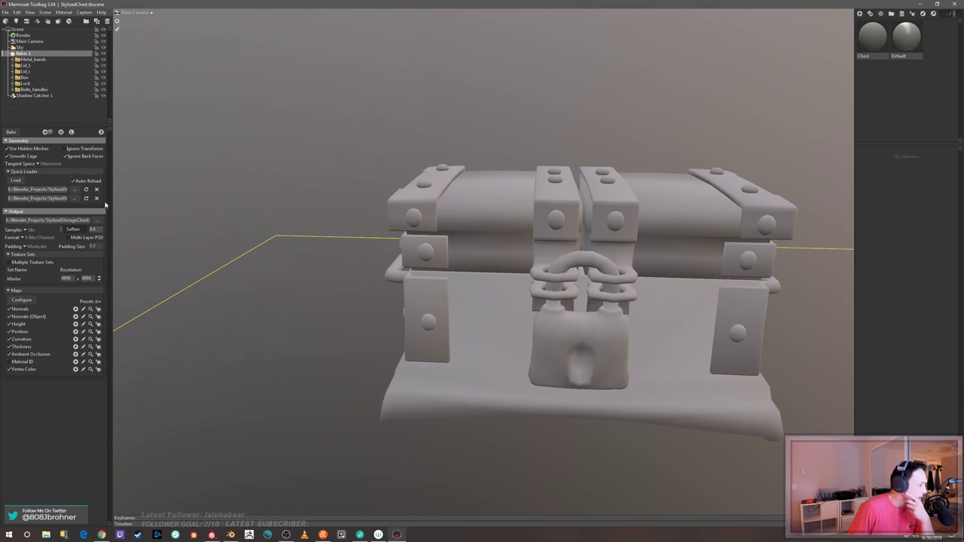
left_click(28, 180)
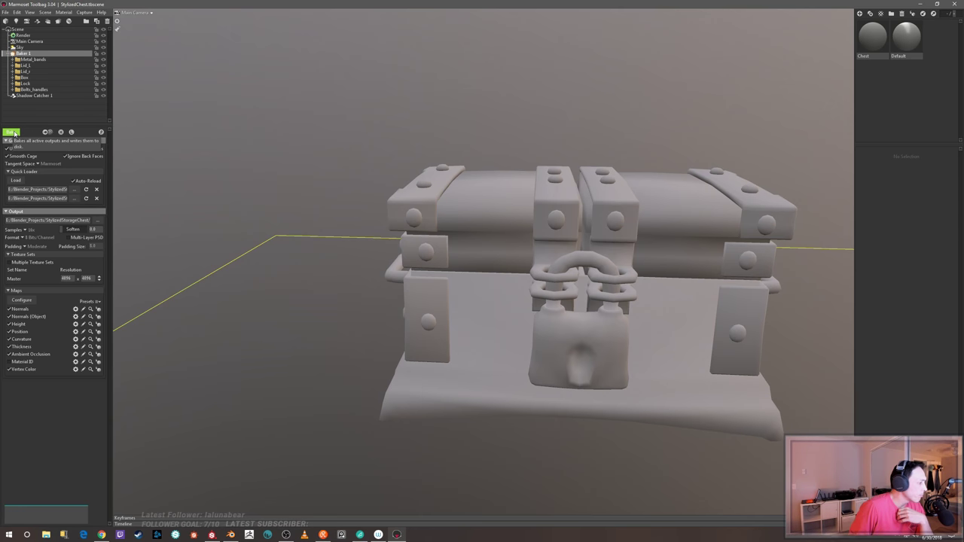
left_click(13, 133)
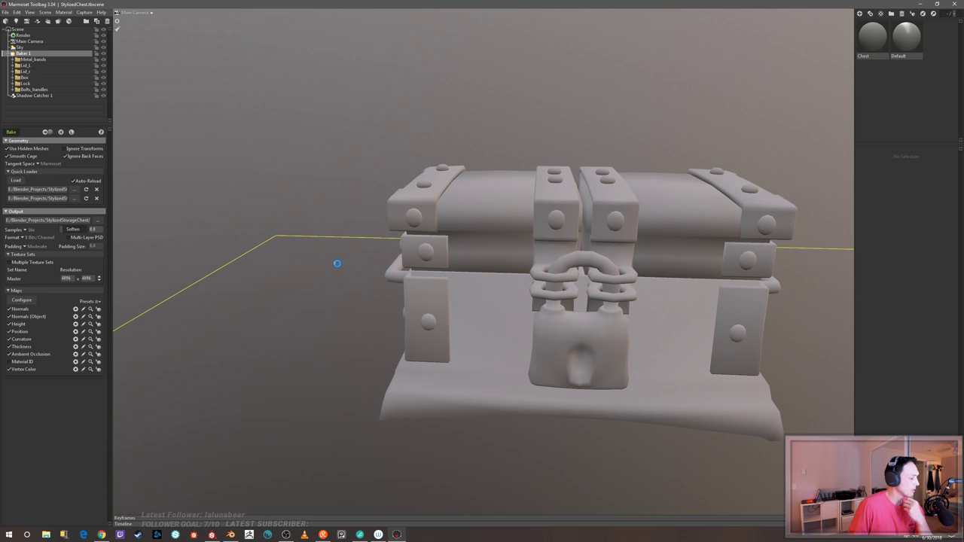
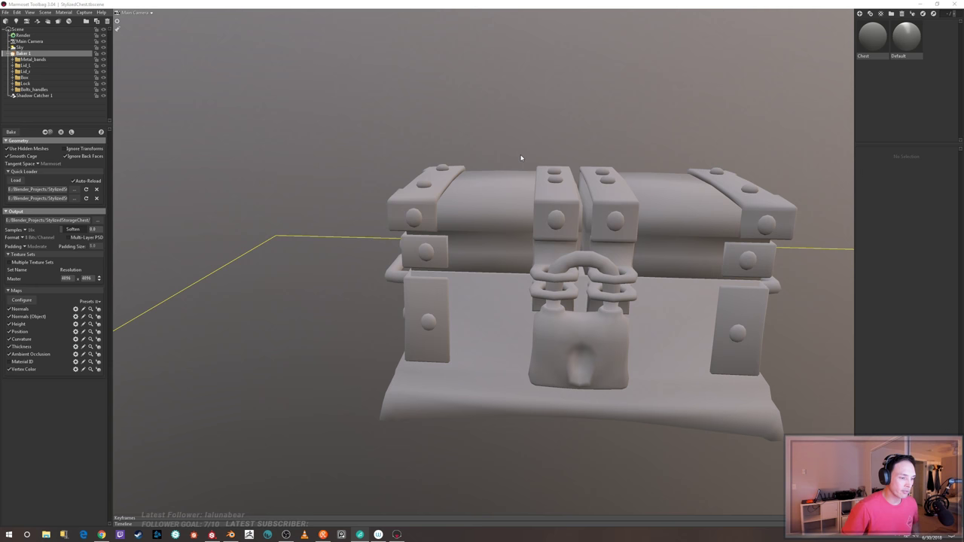
Bake the sculpted wood-grain, plank and rivet detail onto the chest, then orbit and zoom to inspect it.
left_click(101, 133)
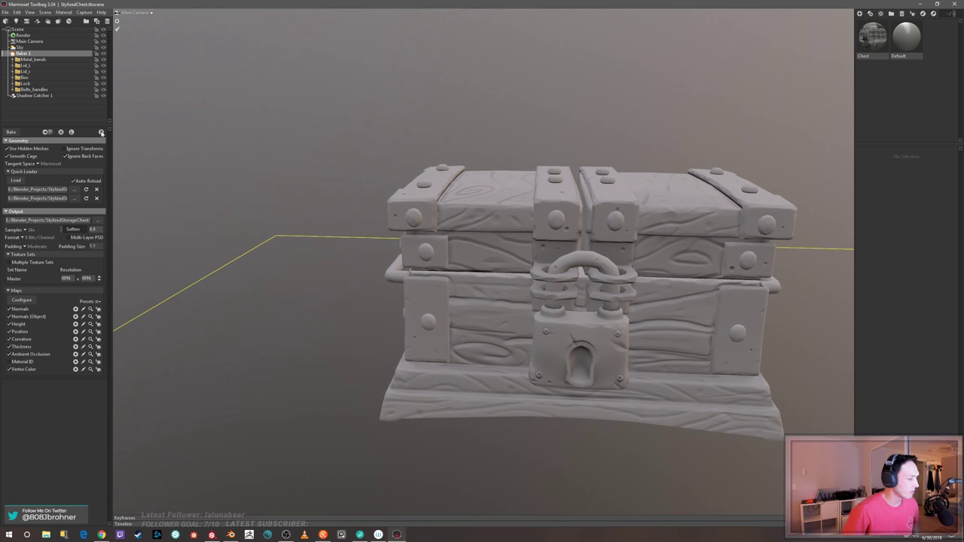
mouse_move(595, 108)
left_mouse_down()
mouse_move(645, 122)
mouse_move(620, 112)
mouse_move(628, 123)
mouse_move(464, 126)
left_mouse_up()
left_click_drag(542, 112, 552, 95)
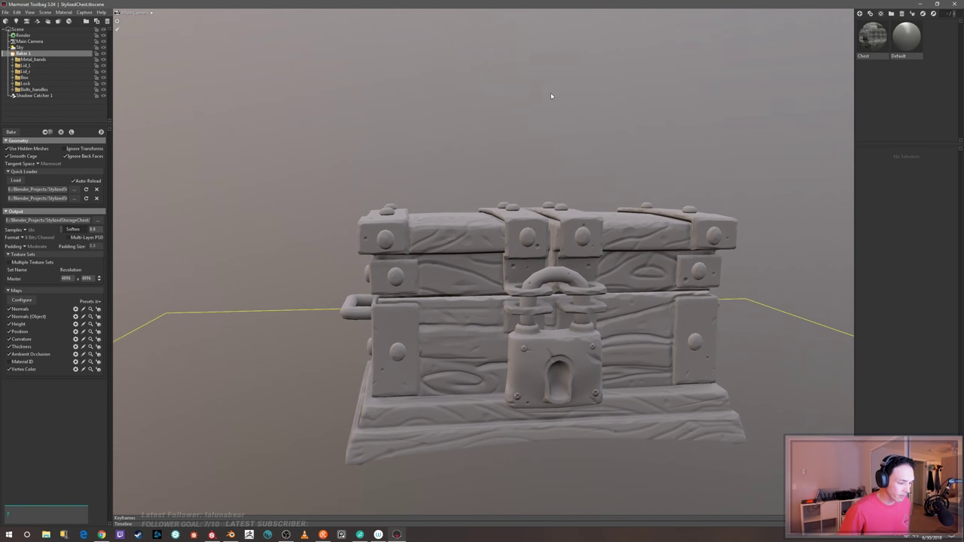
middle_click_drag(592, 116, 571, 90)
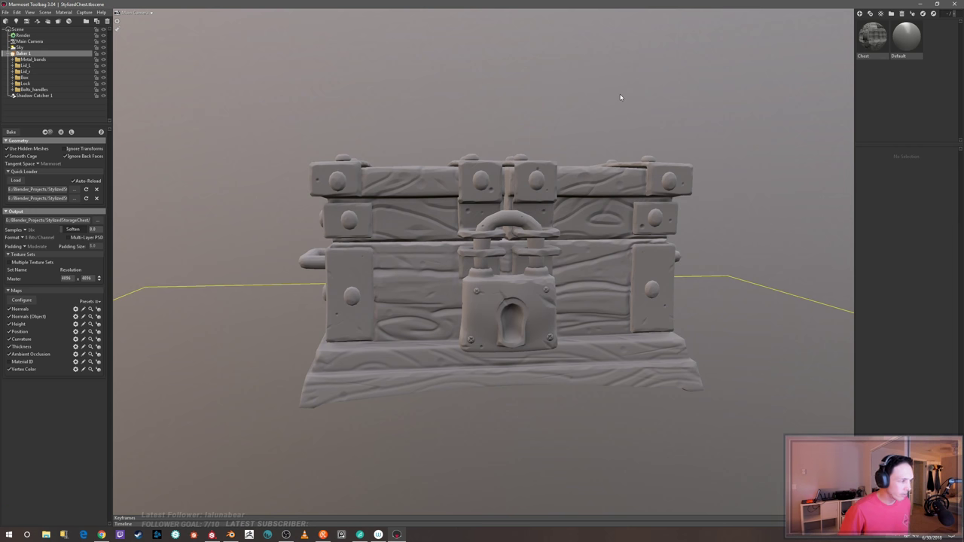
scroll(609, 101, "up", 1)
scroll(604, 103, "up", 1)
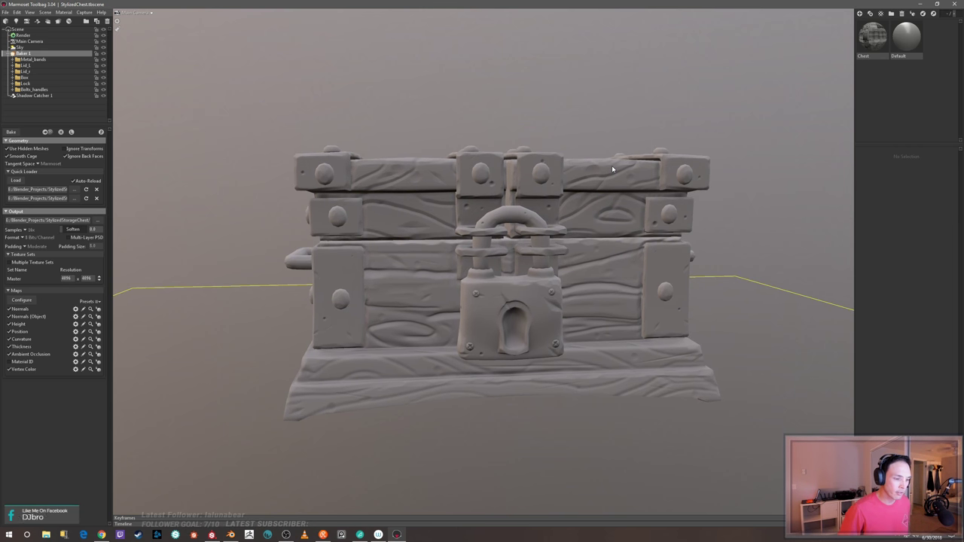
left_click(684, 176)
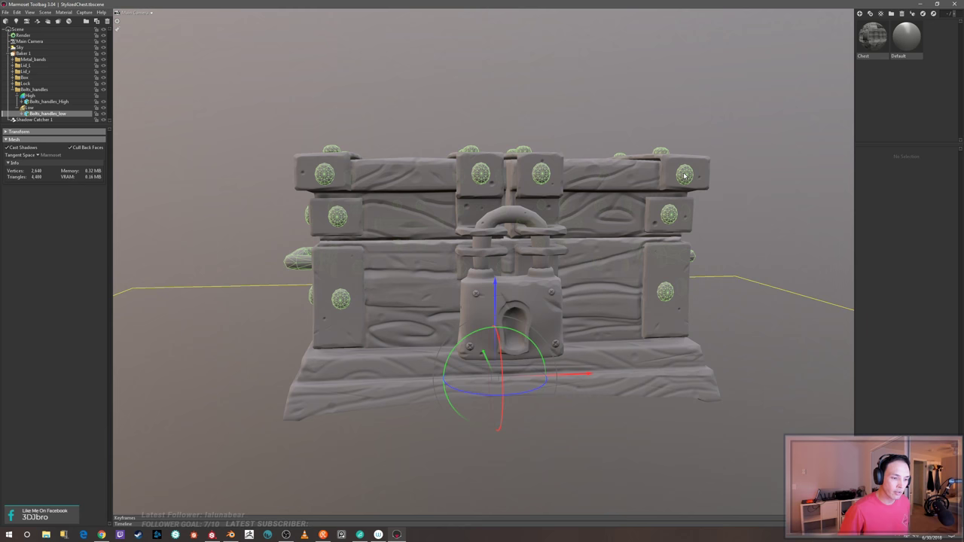
Inspect the baked lid and front of the chest from higher and straight-on views.
left_click(639, 171)
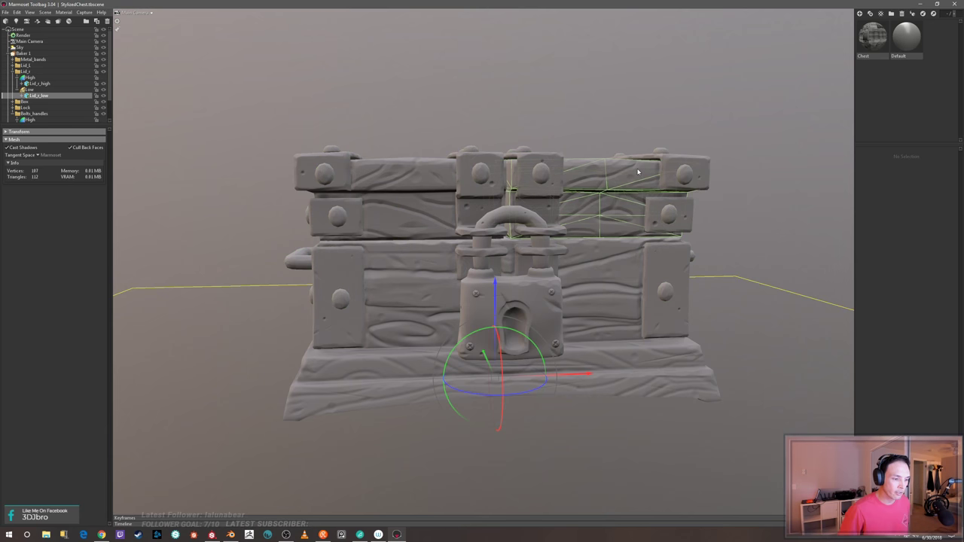
left_click(622, 89)
mouse_move(622, 89)
left_mouse_down()
mouse_move(615, 106)
mouse_move(623, 95)
mouse_move(635, 106)
left_mouse_up()
scroll(620, 94, "down", 2)
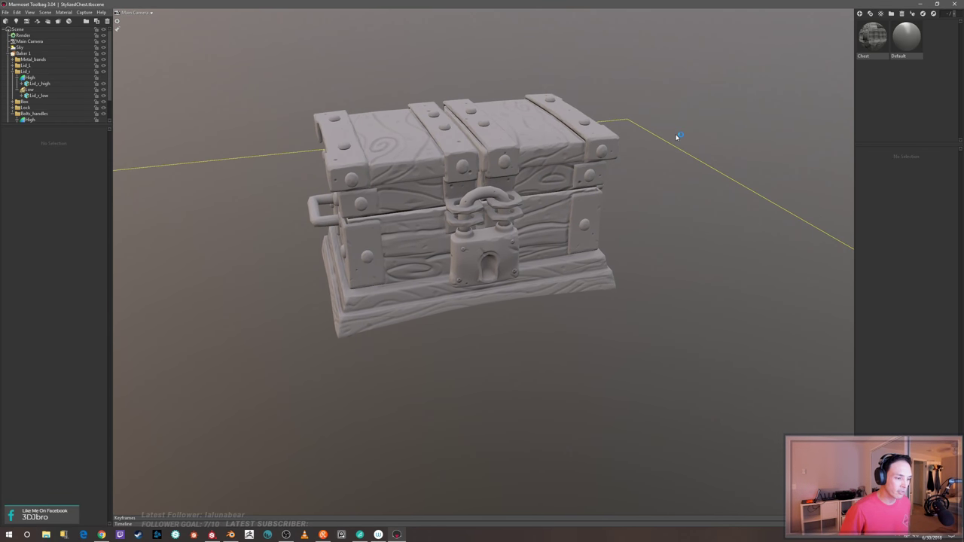
scroll(676, 140, "up", 1)
scroll(675, 143, "up", 1)
scroll(675, 142, "up", 1)
left_click_drag(725, 198, 712, 174)
scroll(713, 174, "up", 1)
scroll(712, 174, "up", 2)
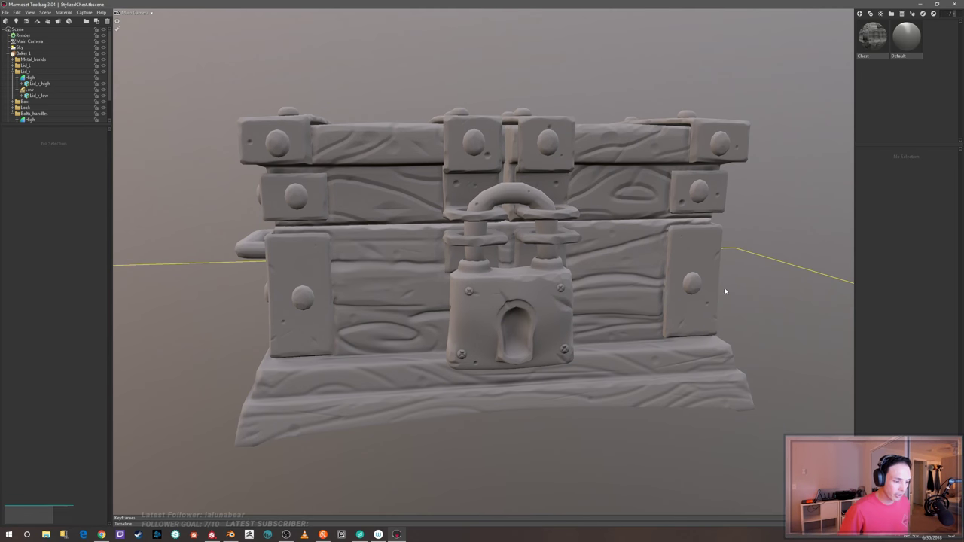
scroll(725, 287, "down", 2)
scroll(688, 253, "down", 1)
Check the baked handle side and back hinges, then show the Chest material's normal and occlusion settings.
mouse_move(621, 400)
left_mouse_down()
mouse_move(555, 393)
mouse_move(493, 351)
left_mouse_up()
scroll(575, 332, "up", 1)
mouse_move(575, 333)
left_mouse_down()
mouse_move(508, 332)
mouse_move(444, 359)
mouse_move(469, 333)
mouse_move(439, 345)
mouse_move(497, 341)
left_mouse_up()
scroll(453, 342, "up", 2)
scroll(482, 343, "up", 1)
scroll(482, 346, "up", 1)
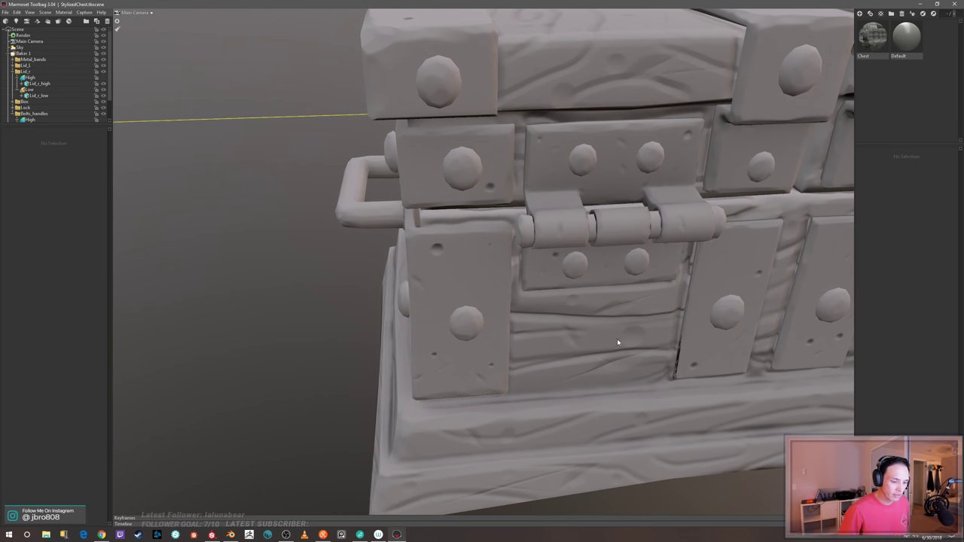
scroll(617, 338, "up", 2)
mouse_move(569, 325)
left_mouse_down()
mouse_move(542, 311)
mouse_move(561, 297)
left_mouse_up()
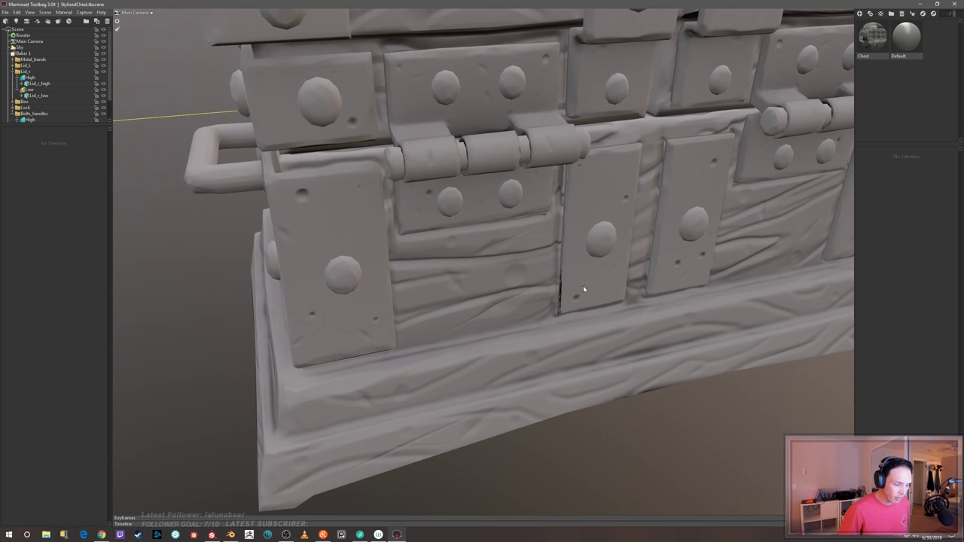
scroll(582, 289, "down", 3)
scroll(601, 269, "up", 3)
left_click_drag(578, 281, 518, 277)
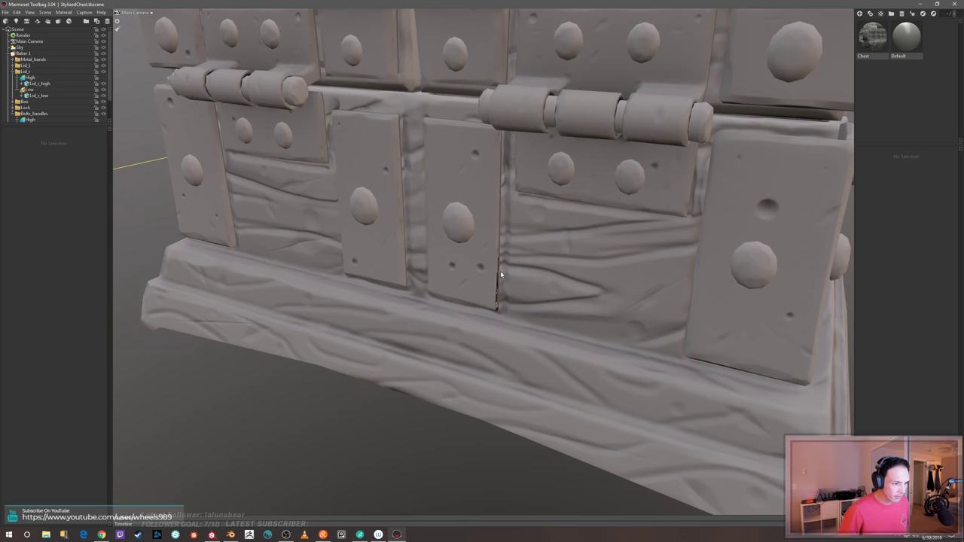
mouse_move(502, 274)
left_mouse_down()
mouse_move(520, 290)
mouse_move(538, 280)
left_mouse_up()
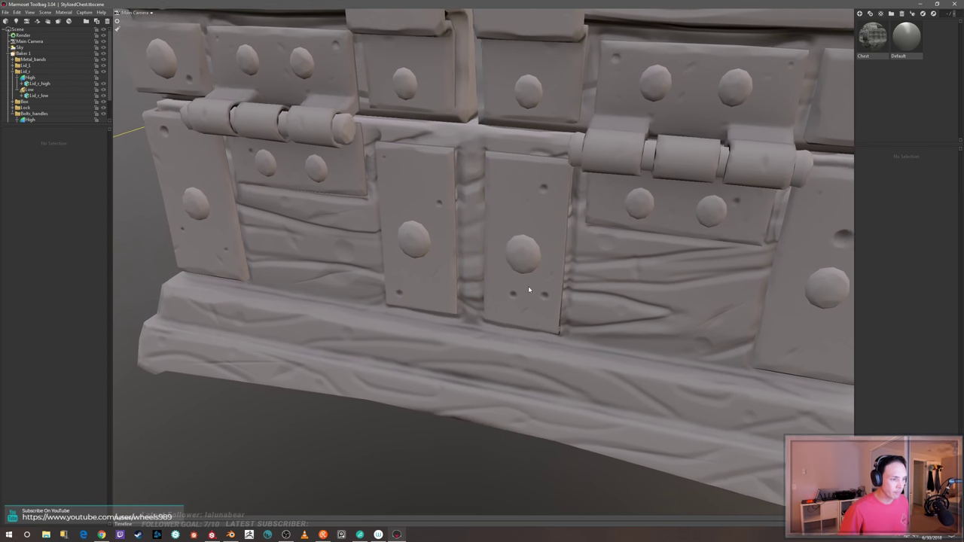
scroll(539, 280, "down", 5)
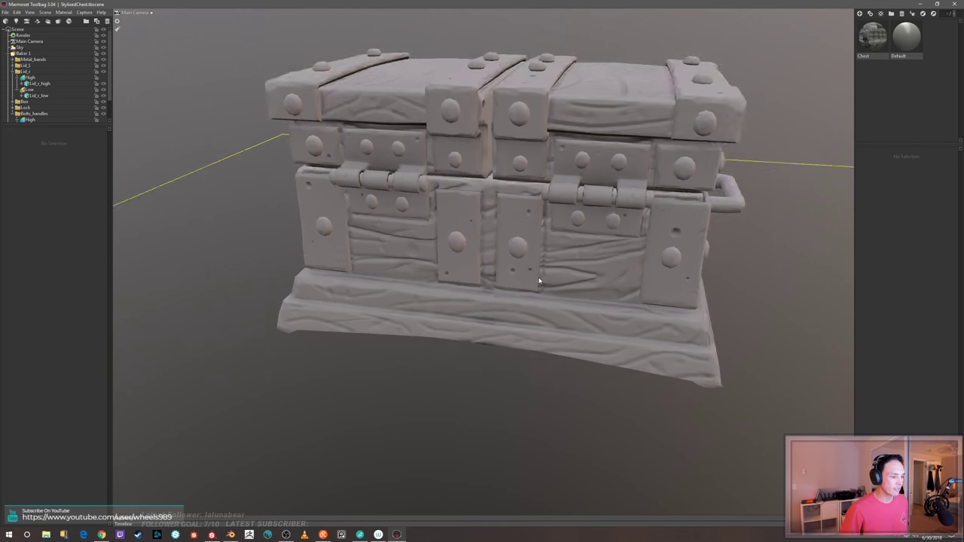
mouse_move(547, 265)
left_mouse_down()
mouse_move(558, 293)
mouse_move(525, 299)
mouse_move(373, 286)
left_mouse_up()
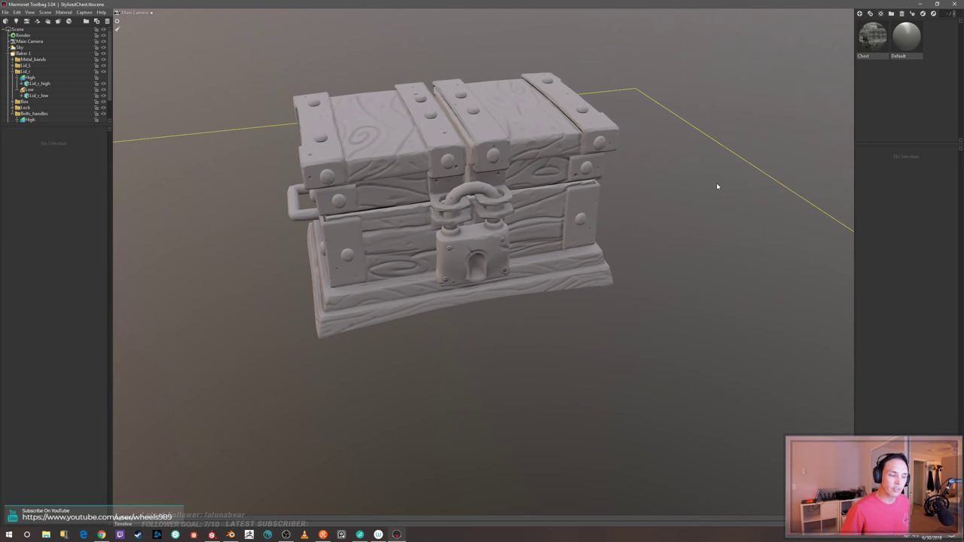
left_click(866, 43)
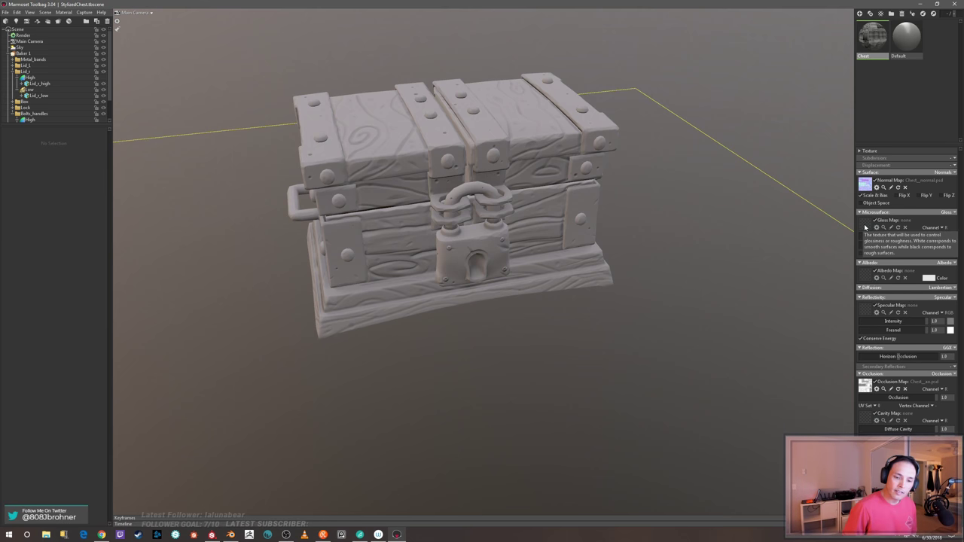
Load Chest_vertexcolor as the Chest material's albedo map.
left_click(875, 278)
double_click(384, 72)
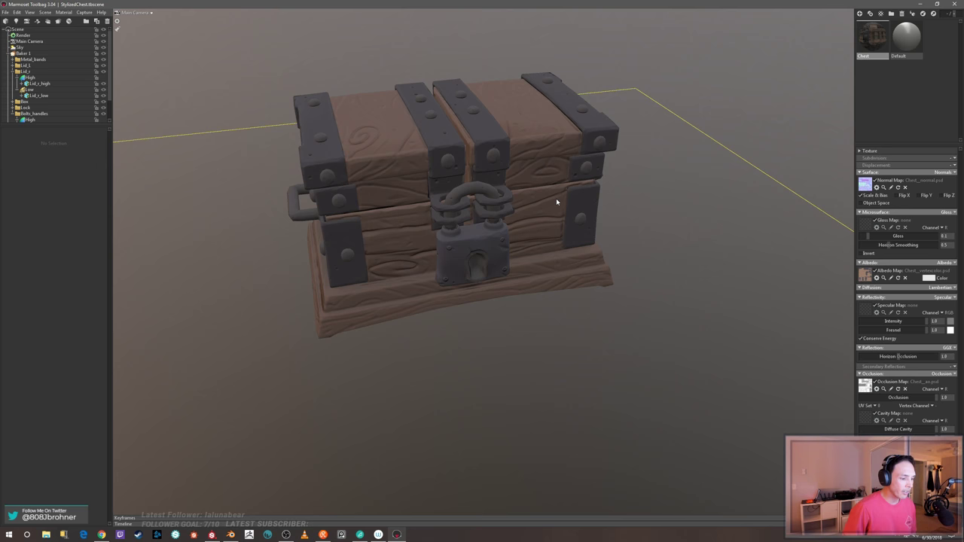
mouse_move(618, 216)
left_mouse_down()
mouse_move(676, 241)
mouse_move(667, 216)
mouse_move(685, 247)
left_mouse_up()
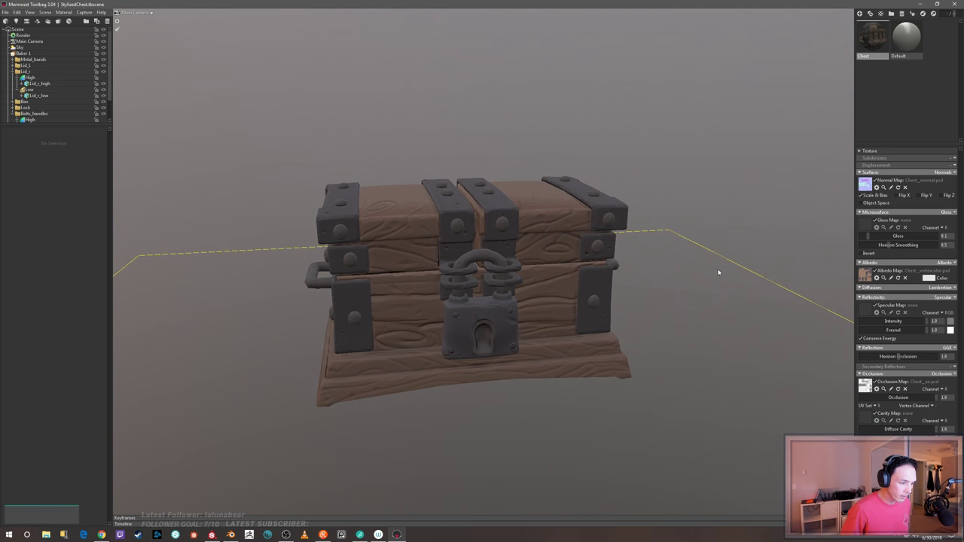
mouse_move(695, 276)
left_mouse_down()
mouse_move(702, 303)
mouse_move(638, 327)
mouse_move(631, 354)
mouse_move(696, 298)
left_mouse_up()
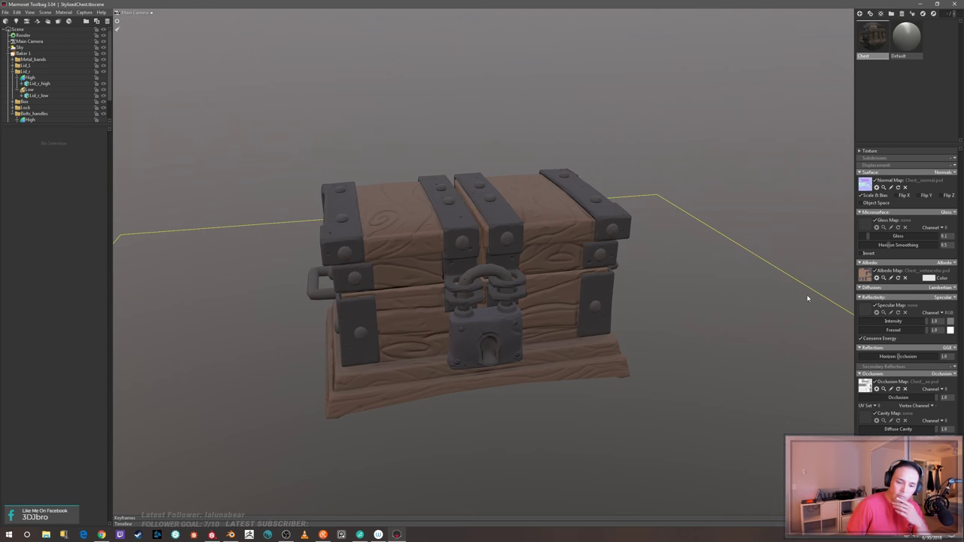
Load Chest_curve.psd as the cavity map and review the brown wood and dark iron.
left_click(865, 410)
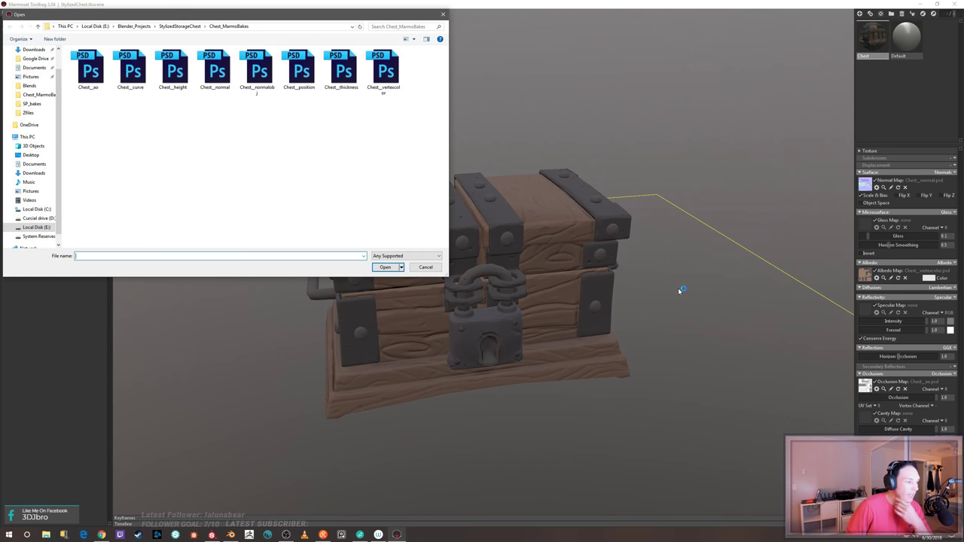
left_click(147, 91)
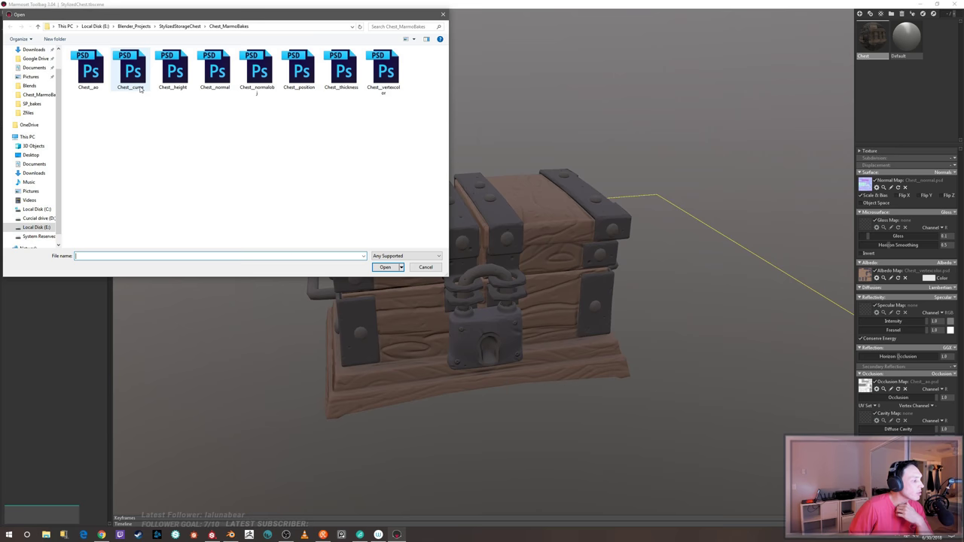
double_click(147, 90)
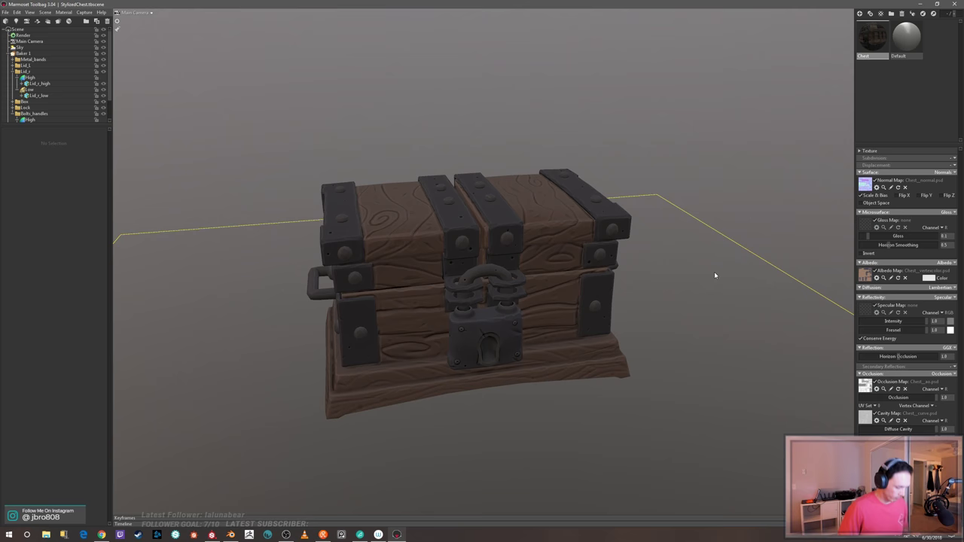
scroll(715, 281, "up", 2)
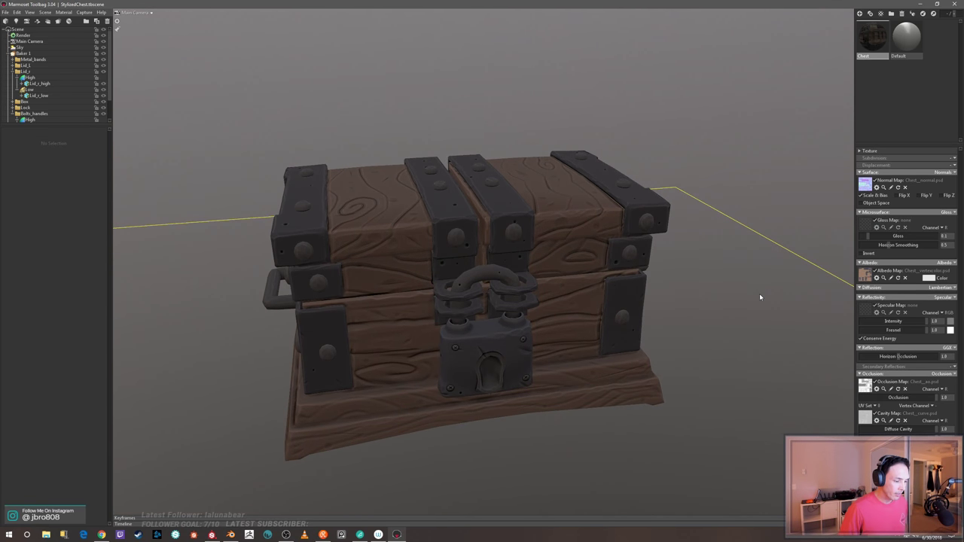
scroll(742, 294, "down", 2)
scroll(673, 294, "down", 2)
scroll(673, 294, "down", 2)
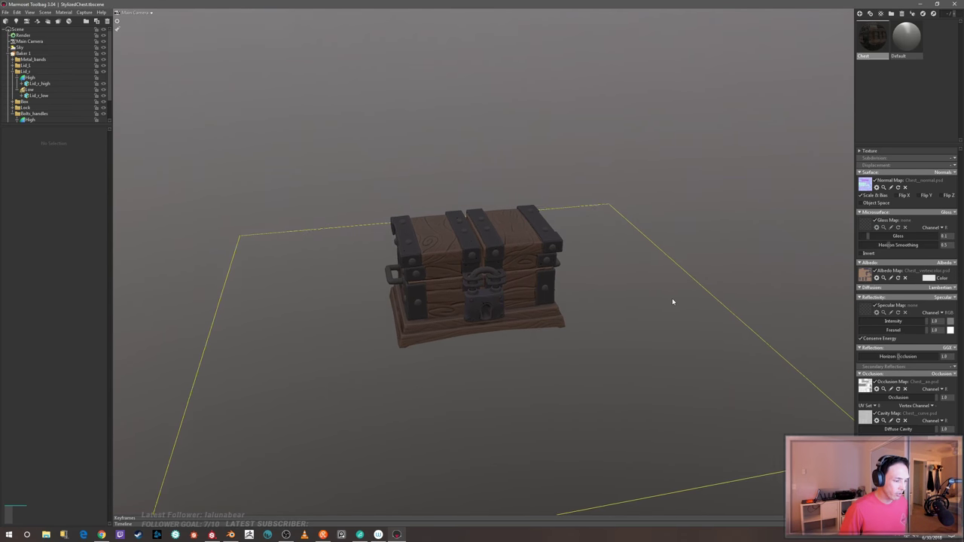
mouse_move(672, 302)
left_mouse_down()
mouse_move(661, 311)
mouse_move(634, 308)
left_mouse_up()
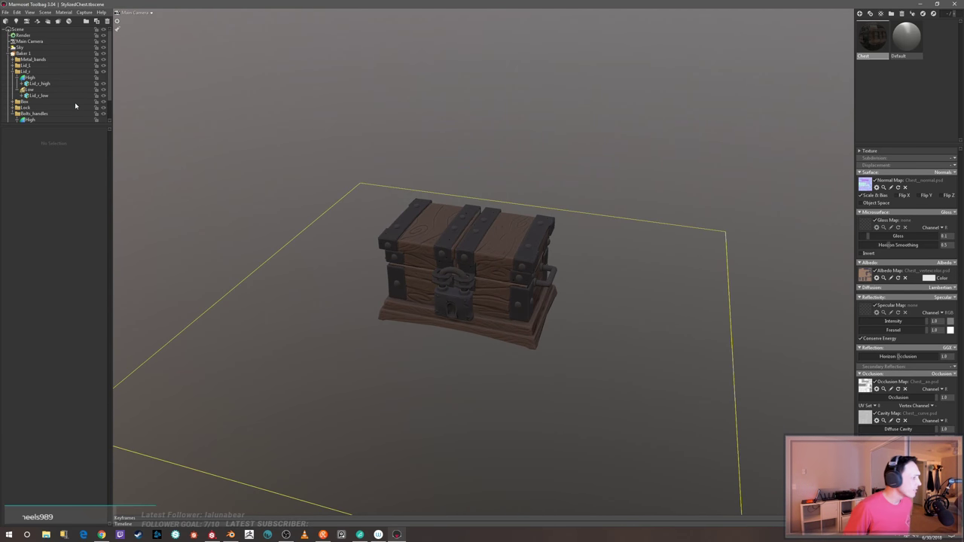
Switch the sky to an arched interior lighting preset.
left_click(19, 48)
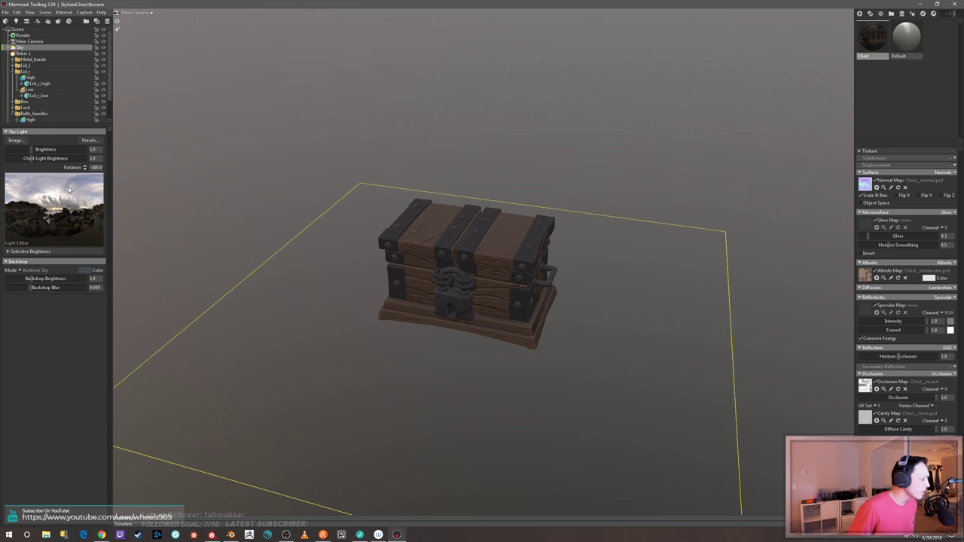
left_click(88, 142)
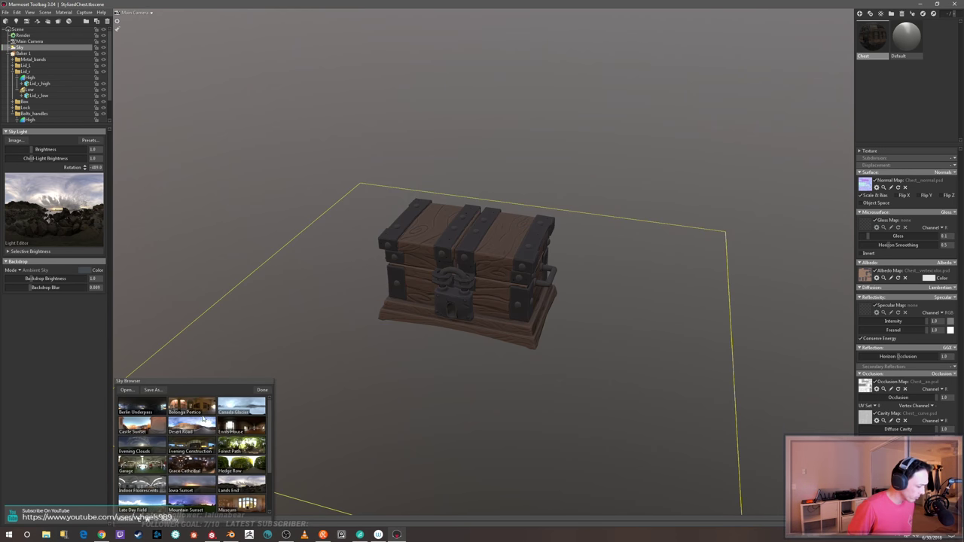
scroll(204, 444, "down", 3)
left_click(142, 500)
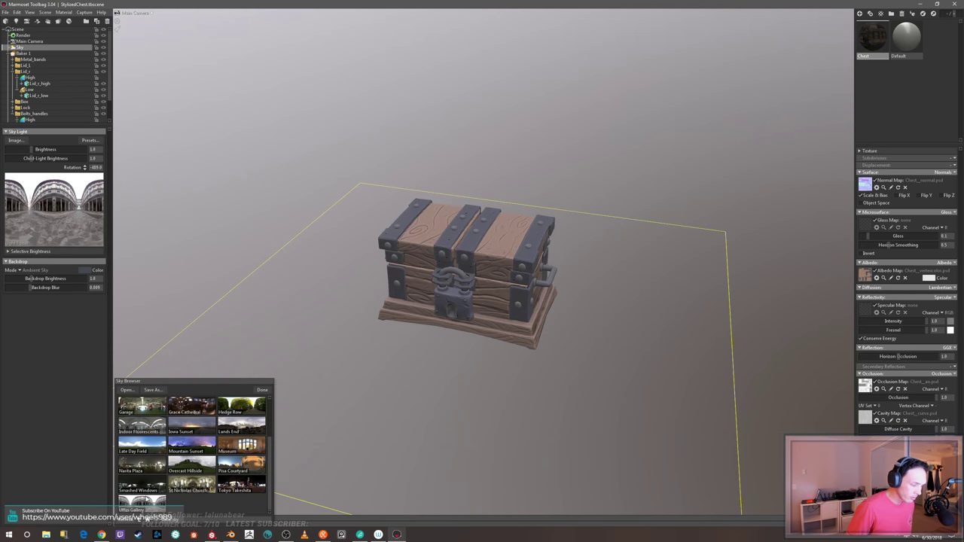
left_click(452, 149)
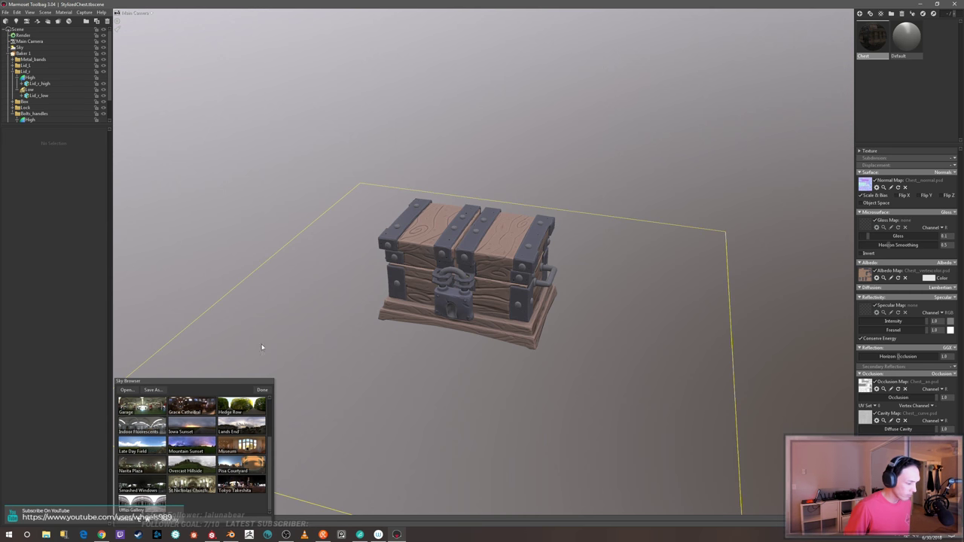
left_click(261, 389)
Rotate the environment lighting around the chest and review it from a lower frontal view.
left_click_drag(359, 370, 436, 354)
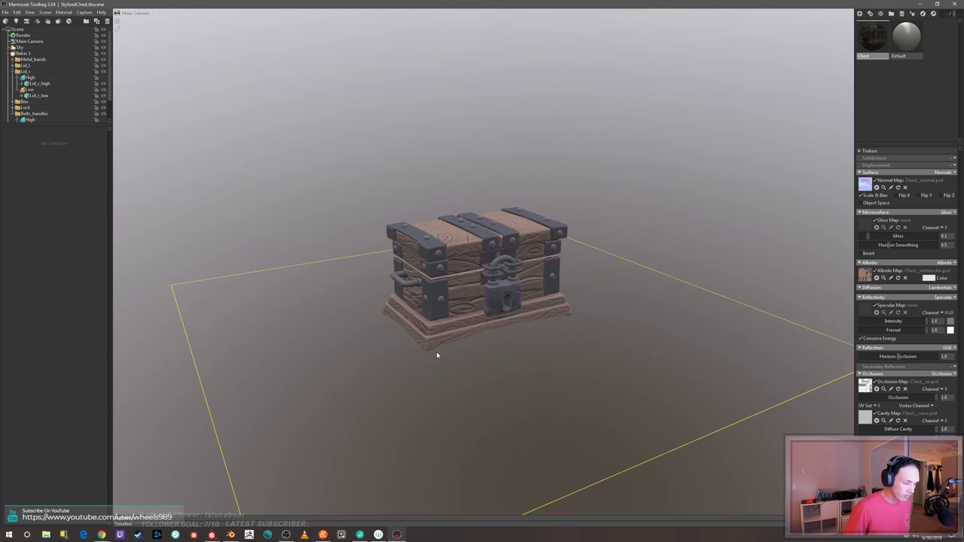
mouse_move(557, 340)
left_mouse_down("shift")
mouse_move(423, 369)
mouse_move(559, 359)
mouse_move(512, 361)
mouse_move(564, 389)
mouse_move(537, 387)
mouse_move(497, 415)
mouse_move(538, 406)
mouse_move(540, 417)
mouse_move(532, 394)
mouse_move(553, 409)
mouse_move(609, 390)
mouse_move(619, 377)
mouse_move(534, 420)
mouse_move(468, 400)
mouse_move(510, 396)
mouse_move(551, 408)
mouse_move(505, 404)
mouse_move(475, 385)
mouse_move(503, 368)
mouse_move(519, 372)
mouse_move(520, 358)
mouse_move(523, 383)
mouse_move(504, 384)
left_mouse_up("shift")
scroll(511, 362, "up", 3)
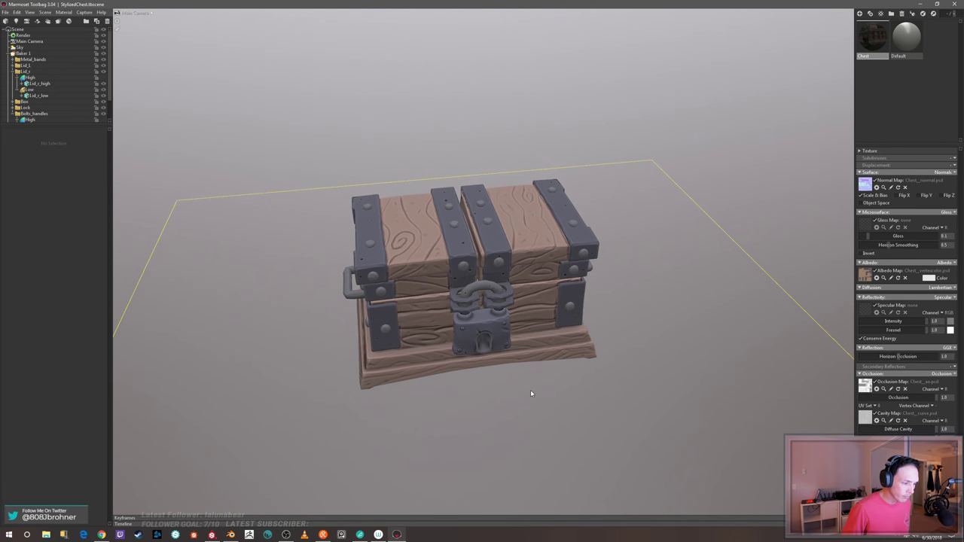
scroll(530, 399, "up", 3)
scroll(523, 384, "down", 3)
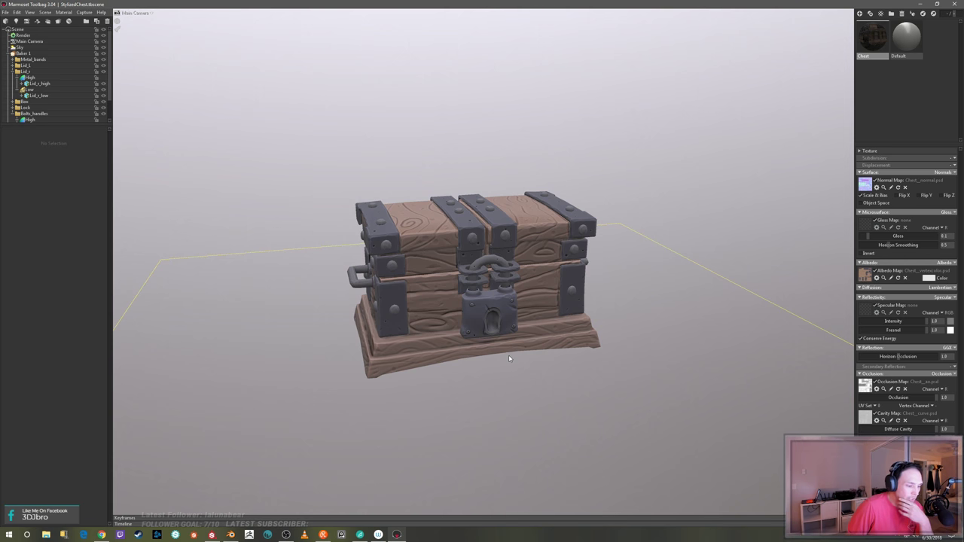
scroll(509, 361, "up", 2)
scroll(519, 380, "up", 2)
mouse_move(536, 409)
left_mouse_down()
mouse_move(523, 449)
mouse_move(534, 445)
left_mouse_up()
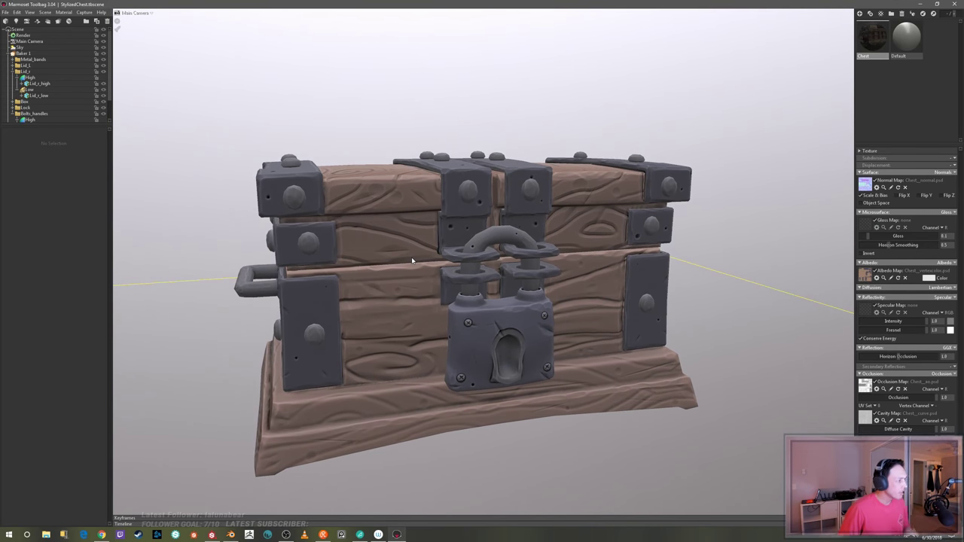
left_click(5, 12)
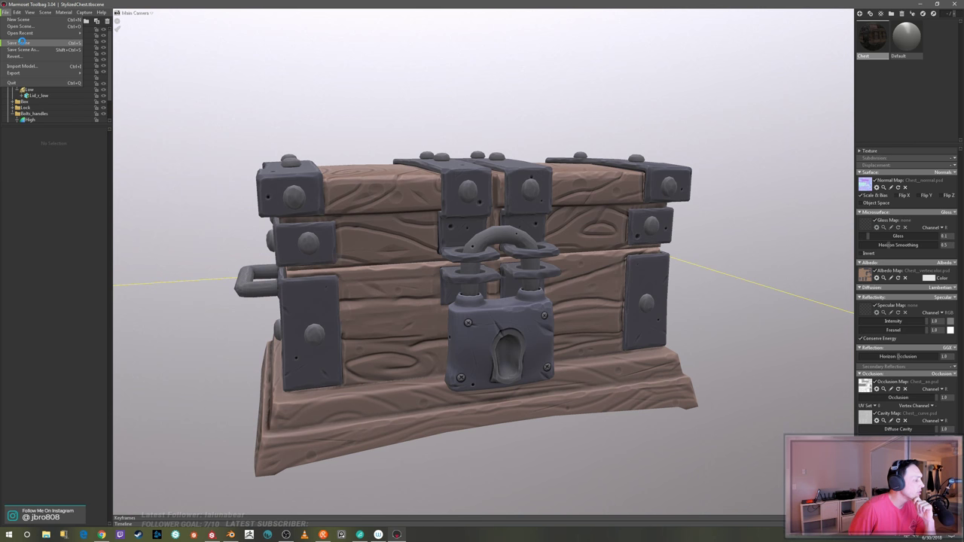
Save the scene, add a spot light, and switch the sky to the Tokyo Takeshita night preset.
left_click(23, 43)
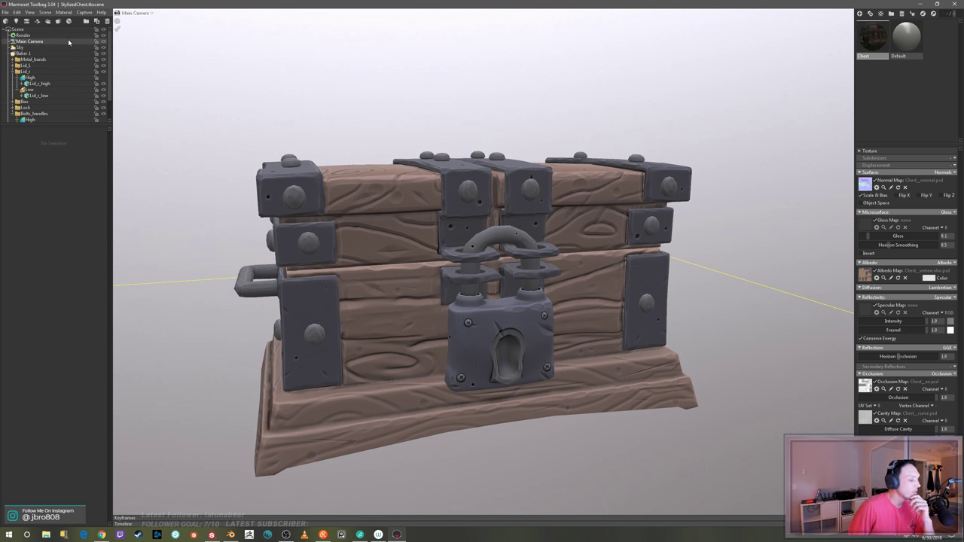
left_click(16, 20)
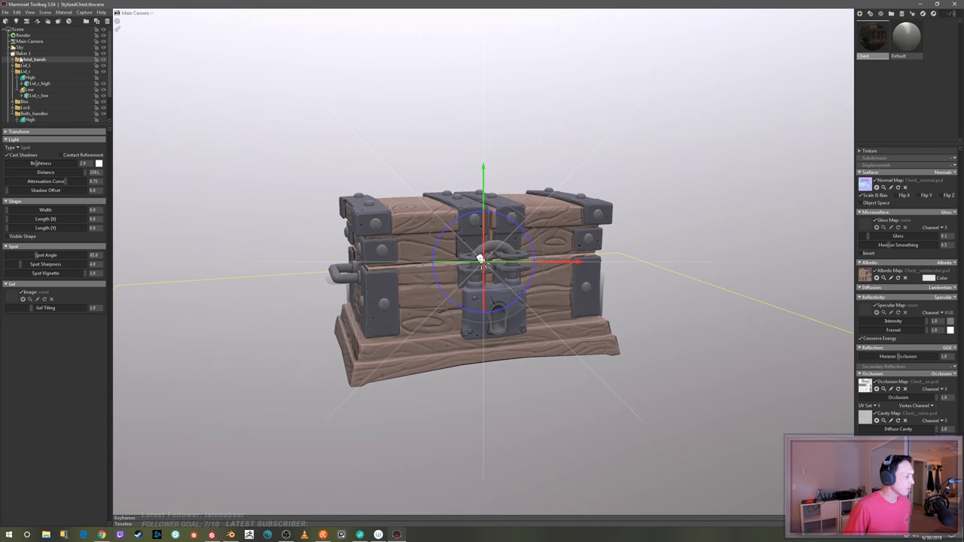
left_click(28, 48)
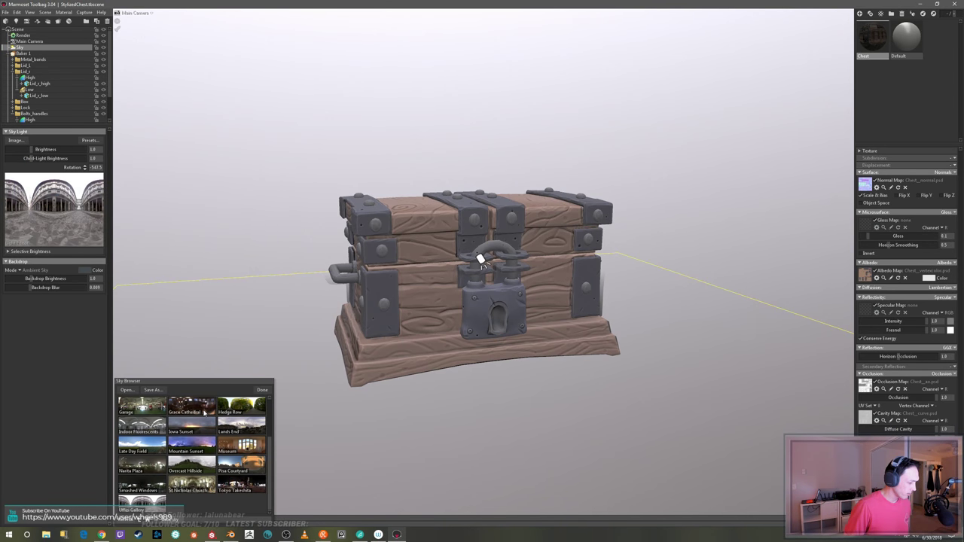
left_click(253, 486)
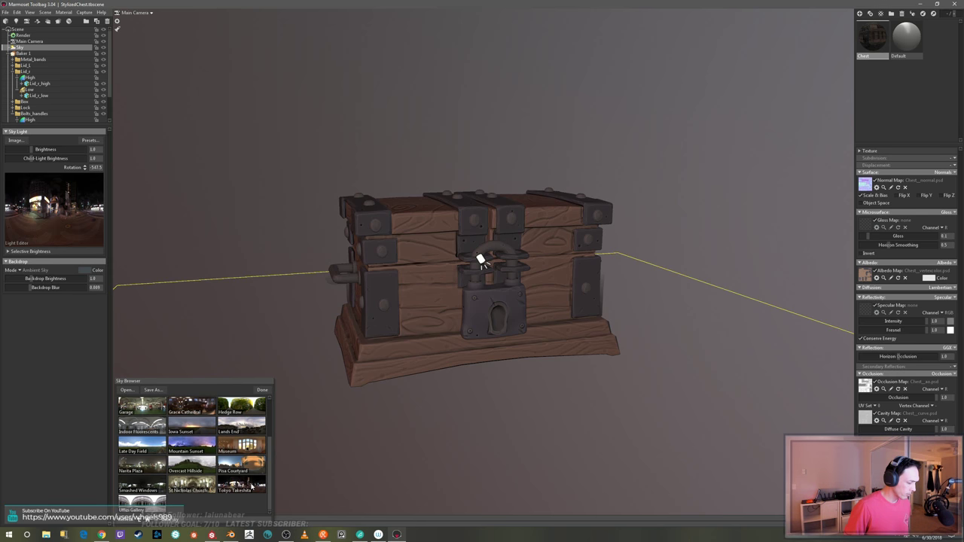
left_click(480, 262)
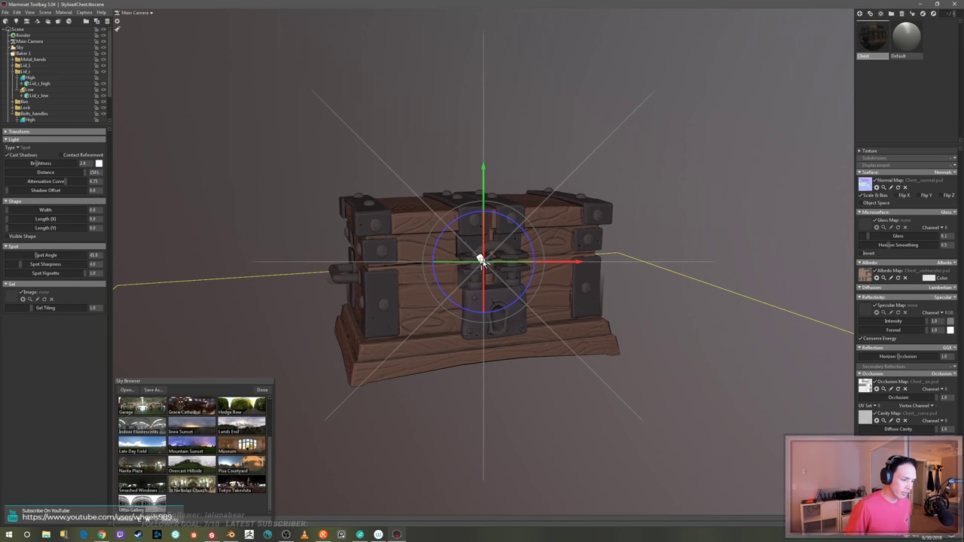
Turn, raise and aim the spot light toward the chest.
key("f")
left_click(261, 390)
mouse_move(458, 370)
left_mouse_down()
mouse_move(422, 382)
mouse_move(366, 339)
mouse_move(381, 366)
mouse_move(361, 381)
mouse_move(334, 376)
mouse_move(315, 372)
mouse_move(278, 332)
left_mouse_up()
left_click_drag(235, 363, 233, 344)
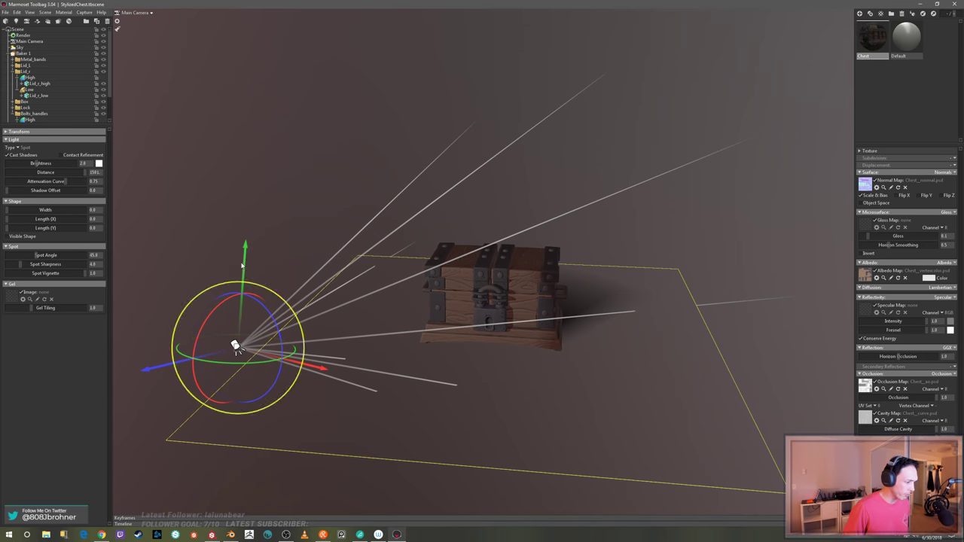
mouse_move(247, 256)
left_mouse_down()
mouse_move(257, 224)
mouse_move(255, 244)
left_mouse_up()
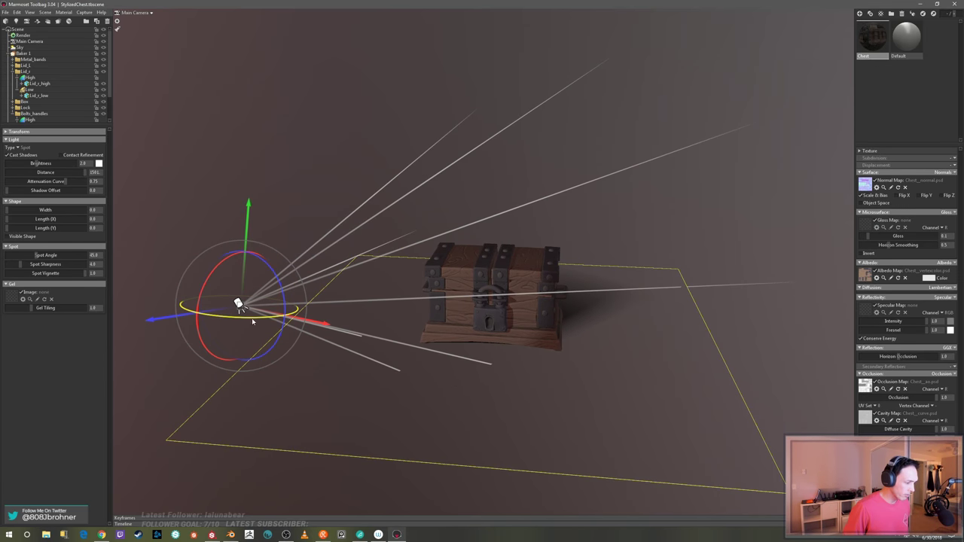
left_click_drag(239, 305, 238, 302)
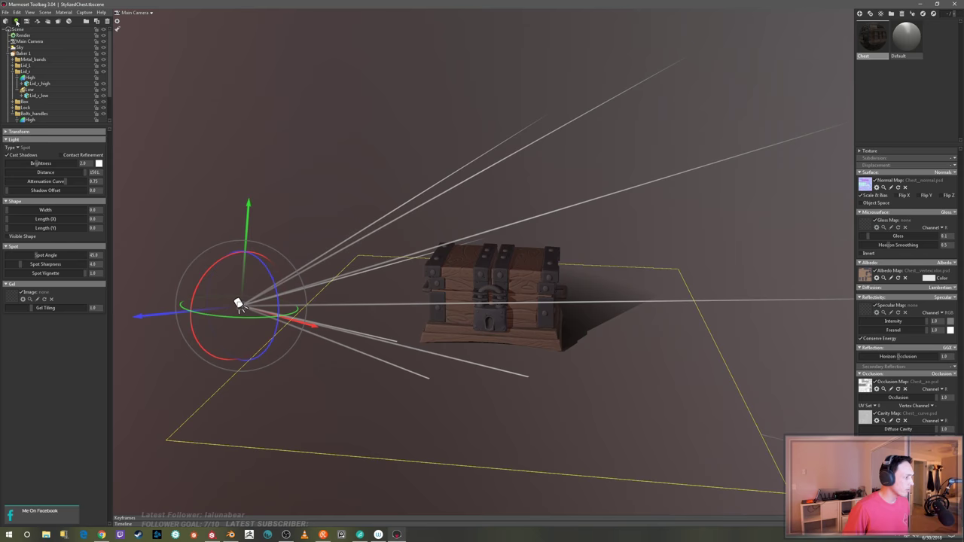
left_click(373, 291, "ctrl")
Move the spot light farther out to the right, pointing across the chest, and lower it.
mouse_move(616, 197)
left_mouse_down()
mouse_move(612, 343)
mouse_move(601, 305)
left_mouse_up()
mouse_move(494, 399)
left_mouse_down()
mouse_move(553, 322)
mouse_move(680, 341)
left_mouse_up()
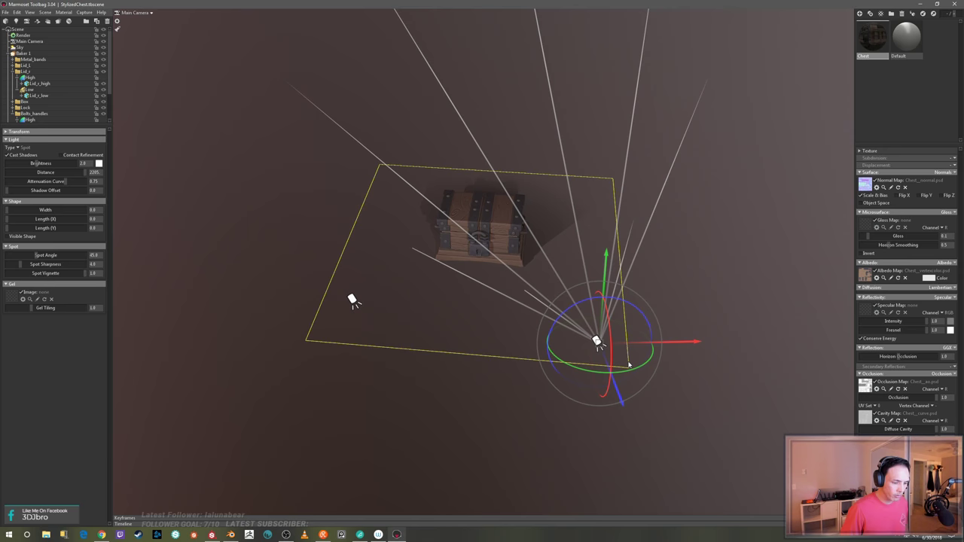
left_click_drag(625, 374, 591, 377)
left_click_drag(660, 394, 675, 408)
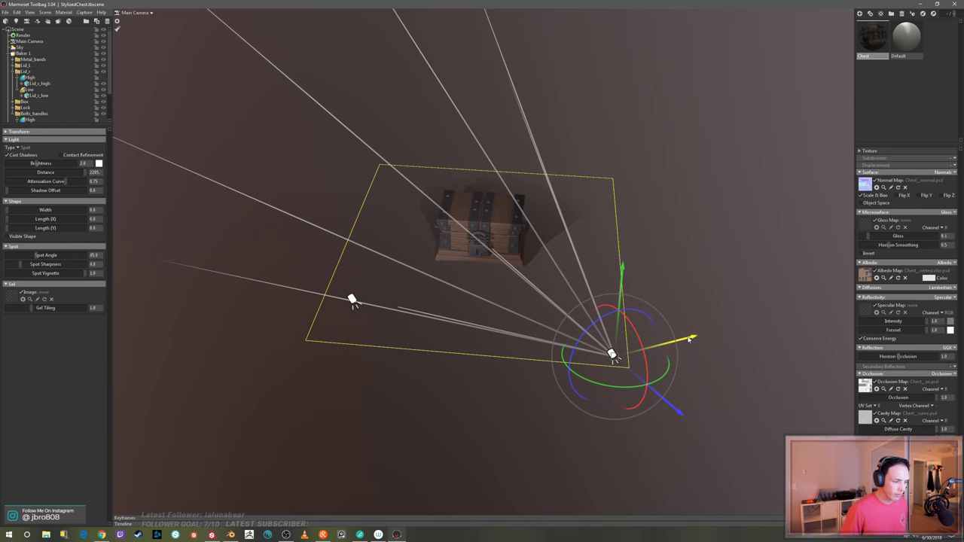
left_click_drag(688, 347, 743, 321)
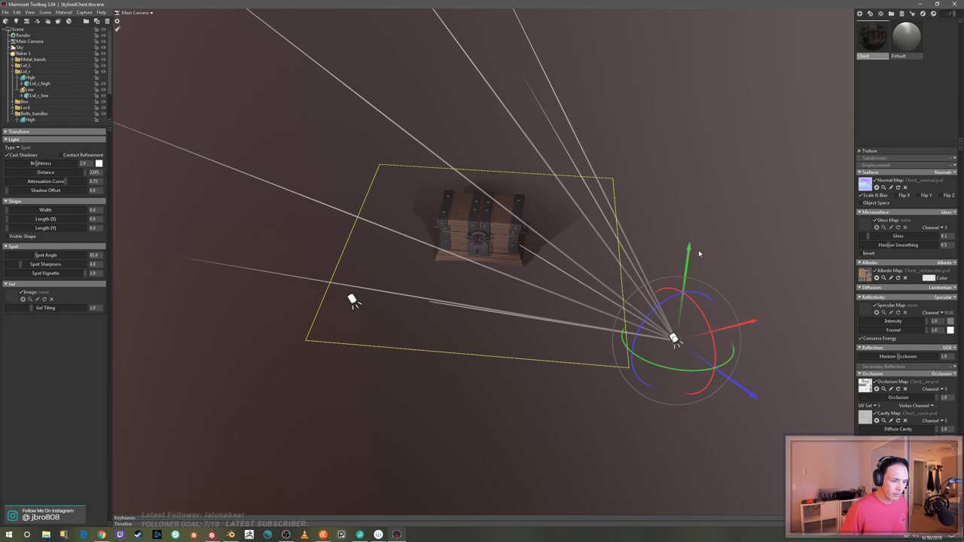
left_click_drag(689, 249, 688, 265)
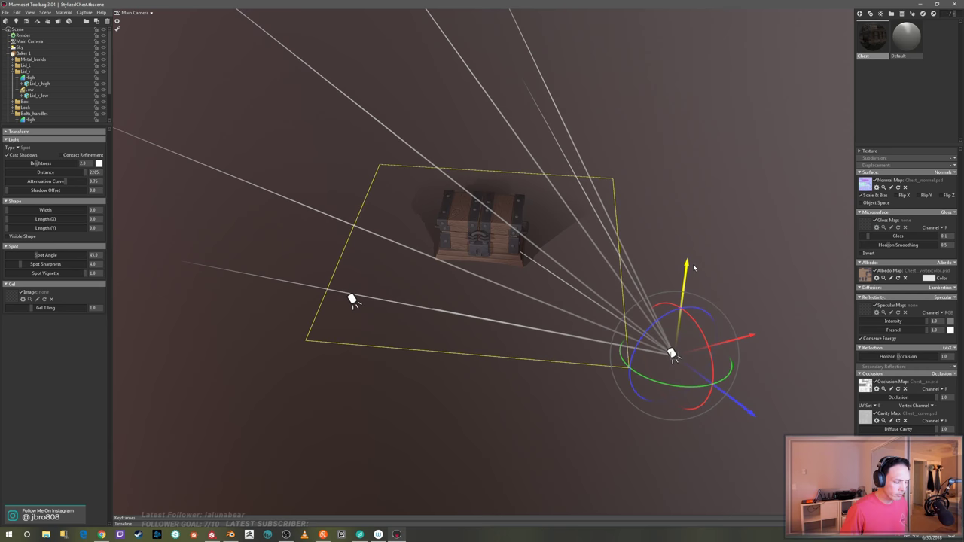
left_click_drag(566, 381, 579, 359)
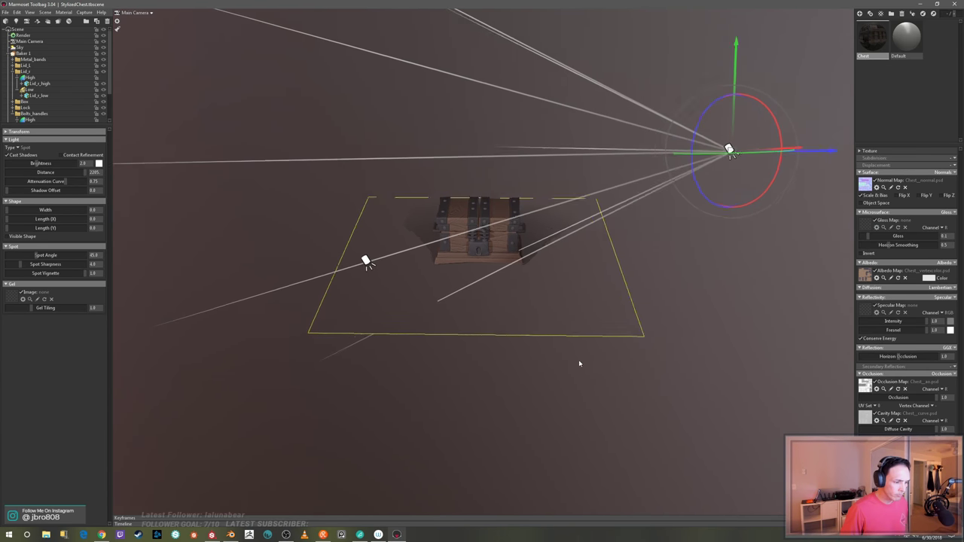
left_click_drag(738, 47, 747, 107)
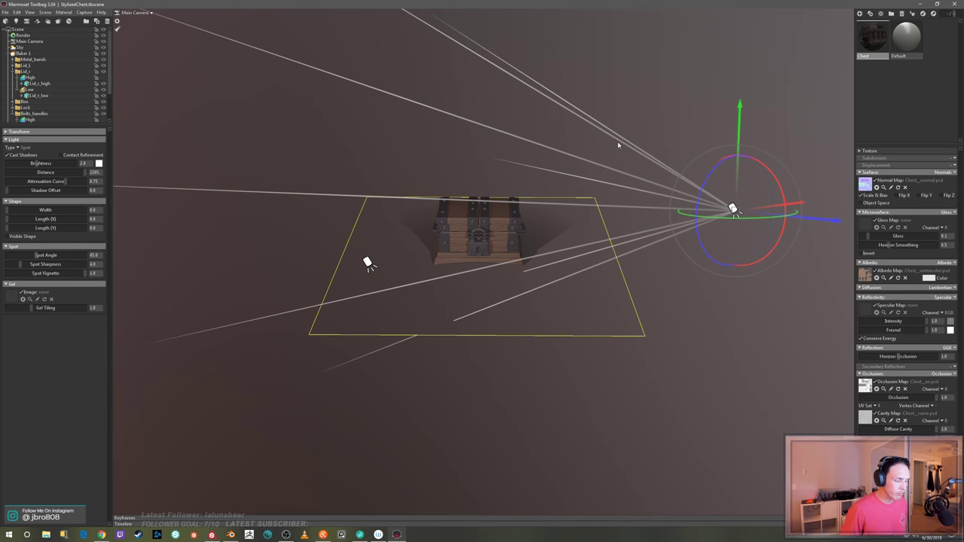
left_click_drag(625, 119, 650, 104)
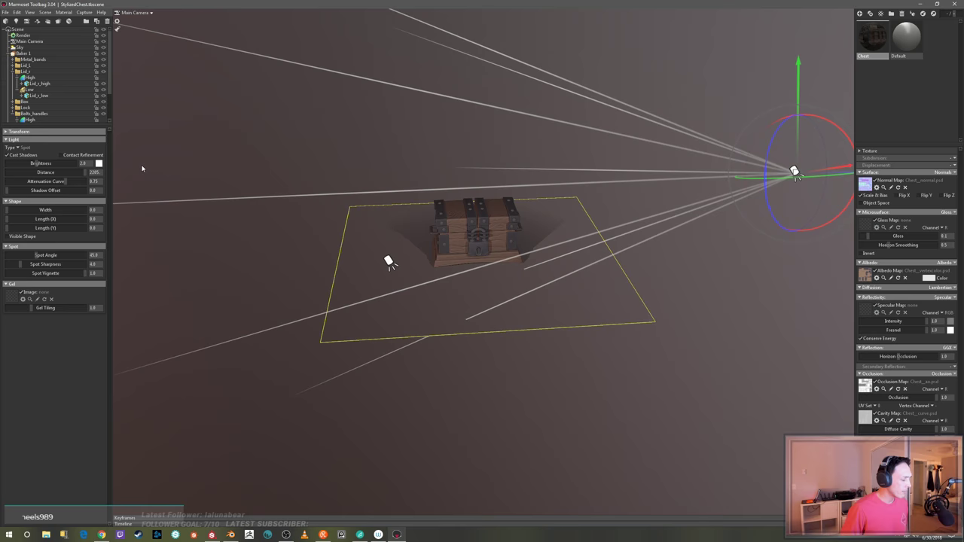
Tint the spot light pale orange.
left_click(98, 164)
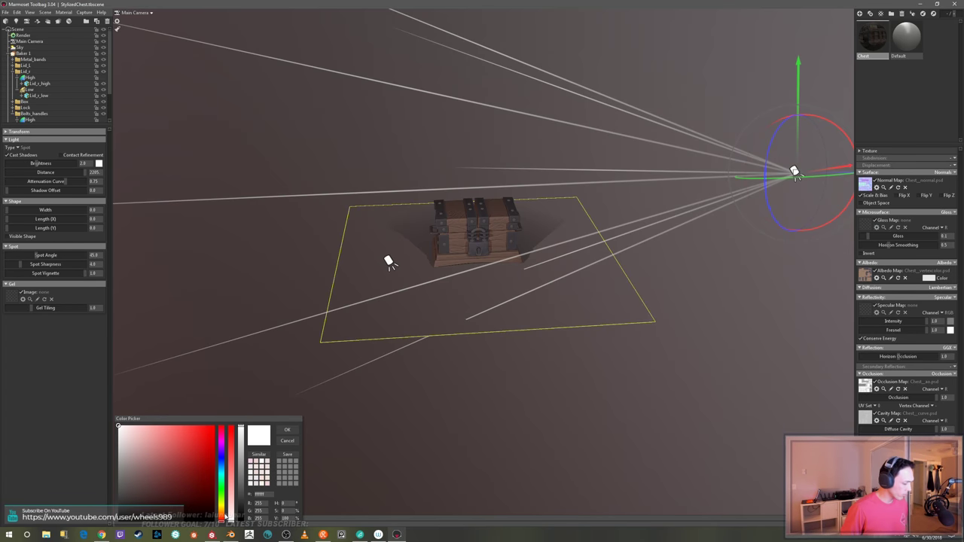
left_click_drag(222, 515, 221, 518)
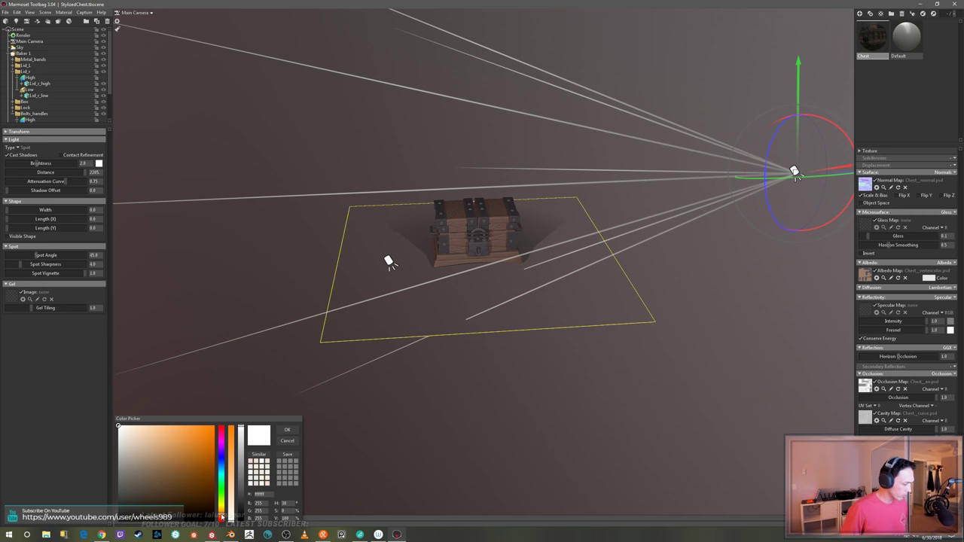
left_click(179, 427)
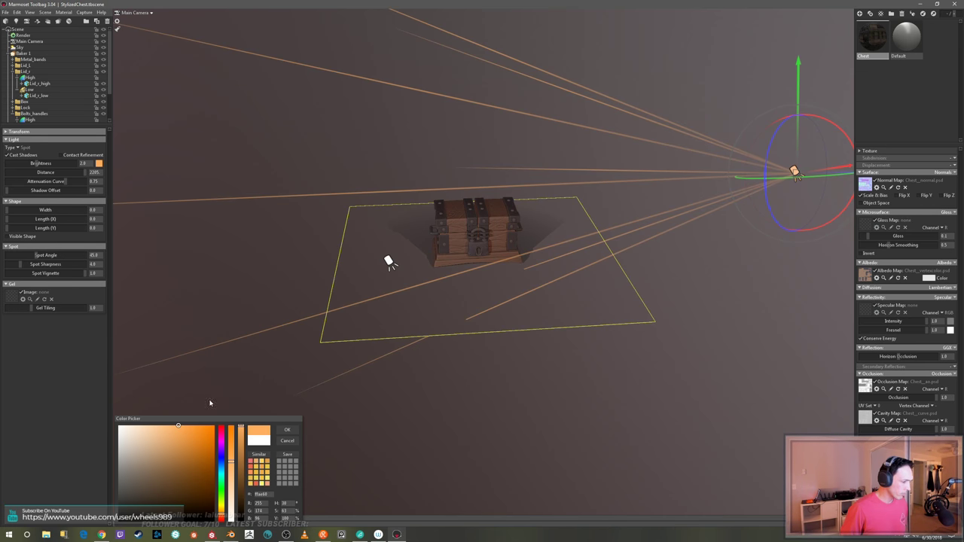
Add a second spot light and tint it light blue.
left_click(388, 261, "ctrl")
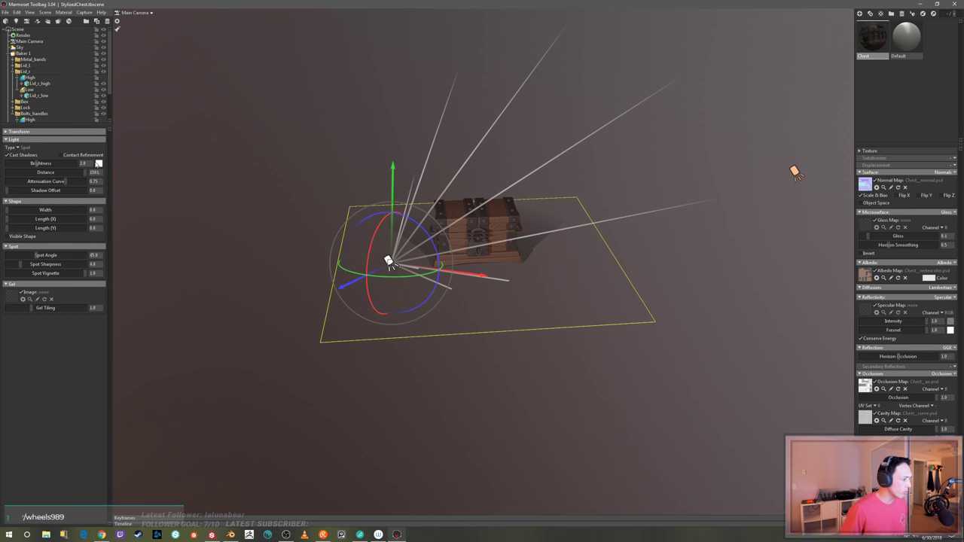
left_click(99, 163)
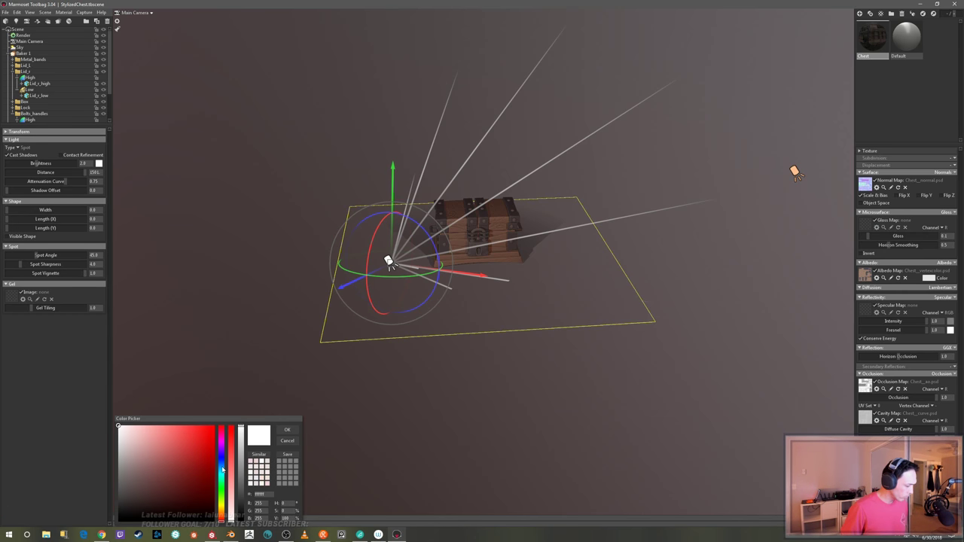
left_click(223, 468)
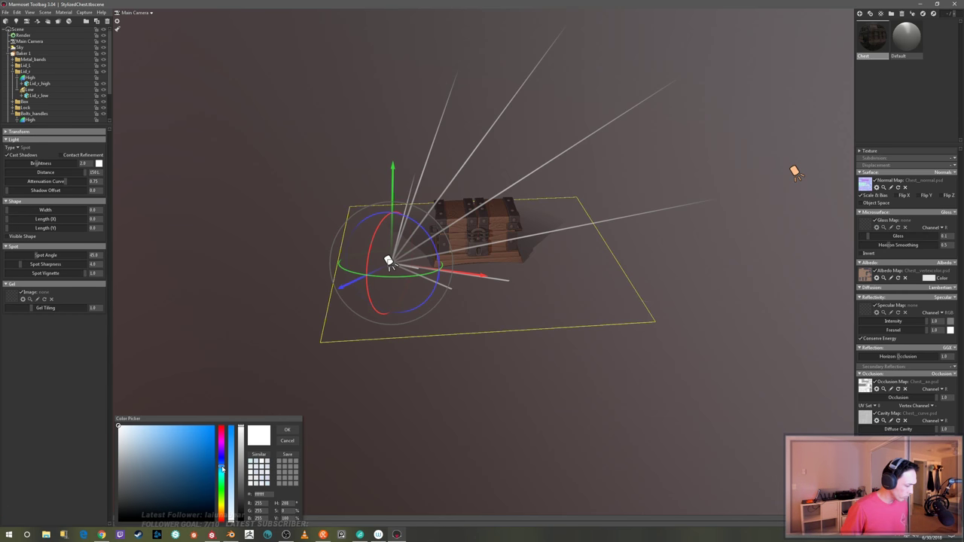
left_click(167, 428)
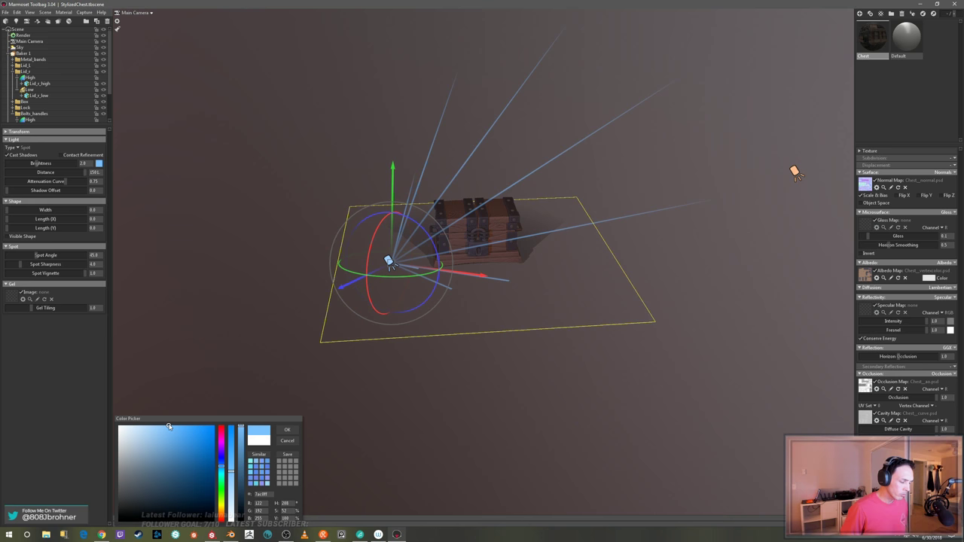
left_click(290, 440)
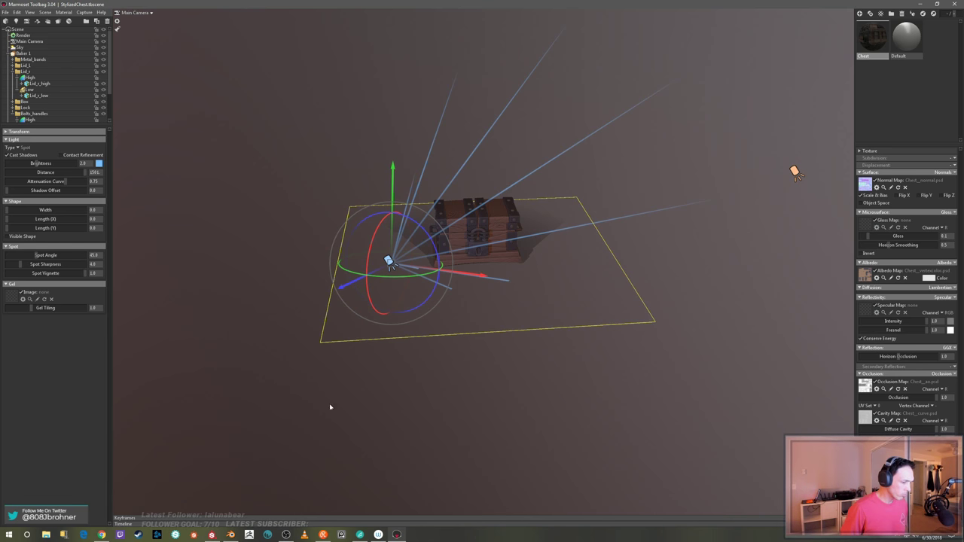
Move the blue spot light farther left and raise it beside the chest.
left_click_drag(487, 279, 377, 277)
left_click_drag(458, 289, 478, 321)
mouse_move(467, 362)
left_mouse_down()
mouse_move(415, 344)
mouse_move(407, 332)
mouse_move(341, 361)
mouse_move(378, 336)
mouse_move(371, 291)
left_mouse_up()
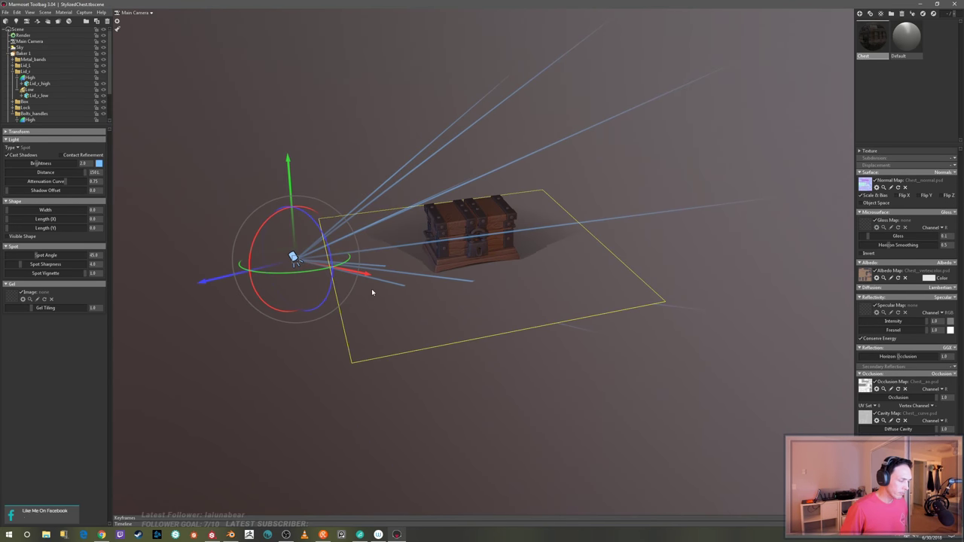
left_click_drag(290, 158, 317, 207)
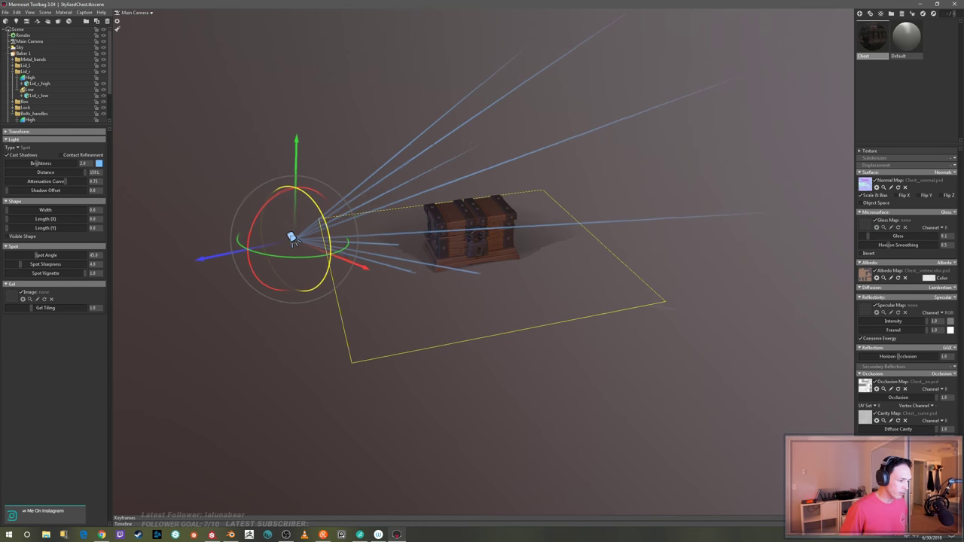
mouse_move(321, 219)
left_mouse_down()
mouse_move(295, 216)
mouse_move(301, 241)
left_mouse_up()
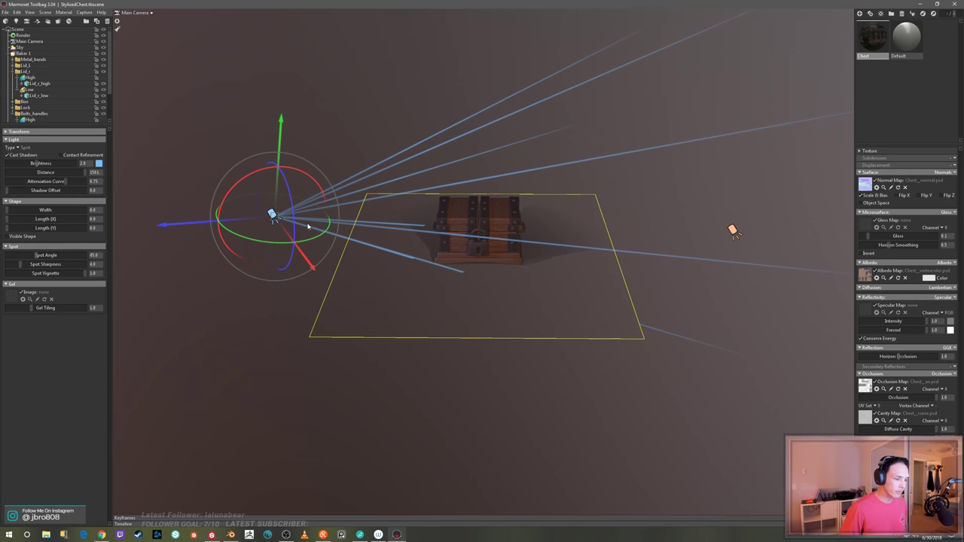
Orbit around the chest to check the combined orange and blue lighting.
left_click(732, 230)
left_click_drag(713, 225, 638, 230)
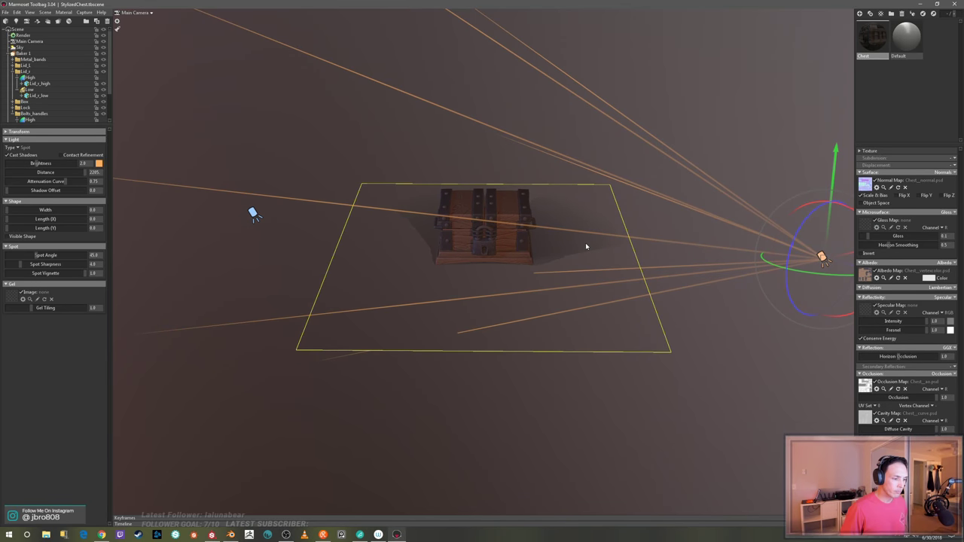
left_click_drag(586, 246, 551, 176)
left_click(507, 171)
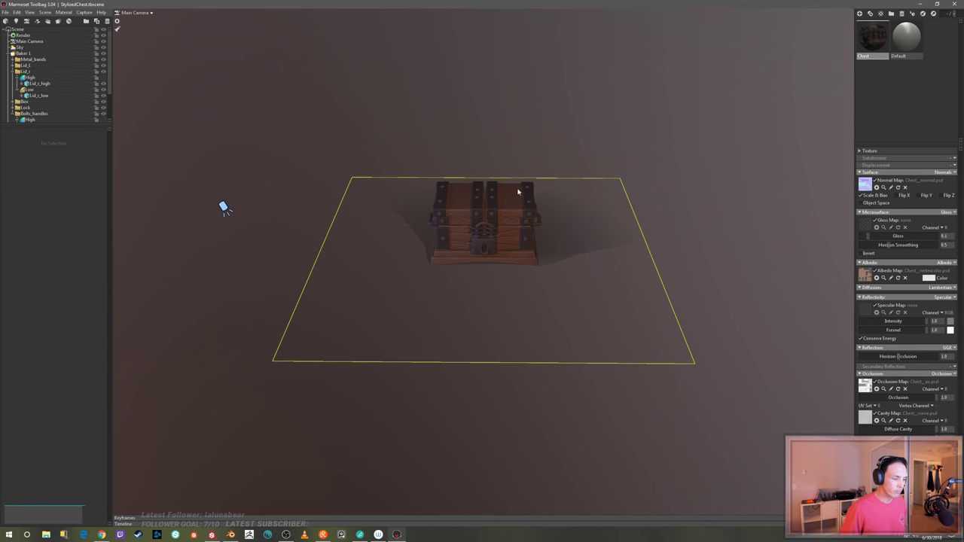
mouse_move(596, 198)
left_mouse_down()
mouse_move(622, 161)
mouse_move(348, 200)
mouse_move(443, 178)
left_mouse_up()
scroll(449, 169, "down", 3)
scroll(449, 169, "down", 2)
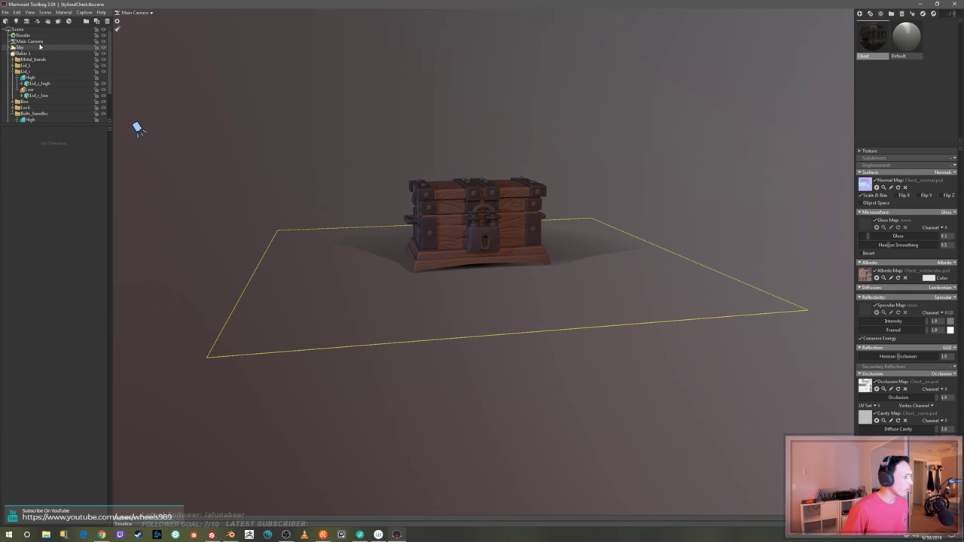
left_click(137, 128)
Raise the white spot light high over the chest and rotate its beam to shine straight down.
mouse_move(409, 151)
left_mouse_down()
mouse_move(469, 178)
mouse_move(482, 17)
left_mouse_up()
mouse_move(461, 120)
left_mouse_down()
mouse_move(458, 89)
mouse_move(330, 255)
left_mouse_up()
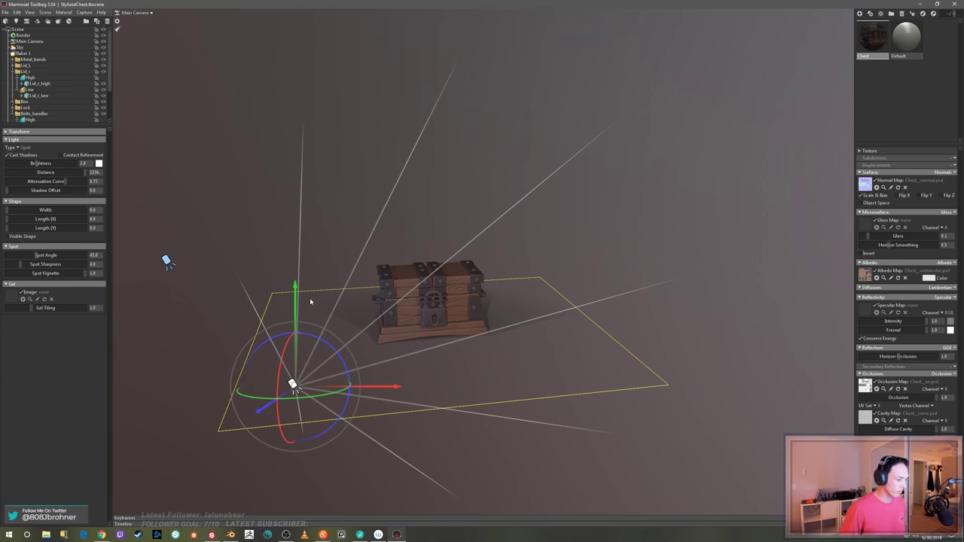
mouse_move(294, 300)
left_mouse_down()
mouse_move(341, 236)
mouse_move(389, 60)
mouse_move(398, 71)
mouse_move(563, 103)
mouse_move(415, 189)
mouse_move(280, 241)
left_mouse_up()
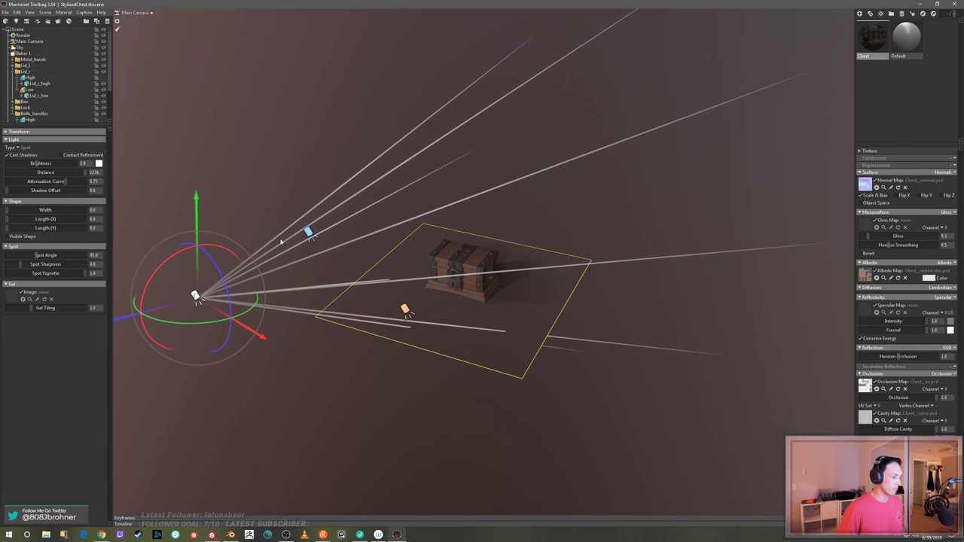
mouse_move(128, 307)
left_mouse_down()
mouse_move(120, 316)
mouse_move(194, 296)
left_mouse_up()
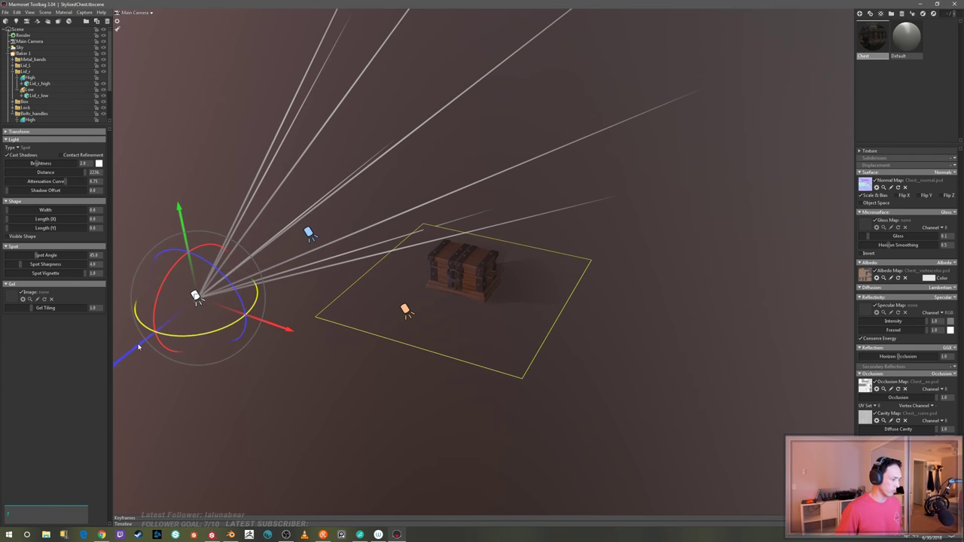
mouse_move(115, 364)
left_mouse_down()
mouse_move(422, 180)
mouse_move(348, 133)
left_mouse_up()
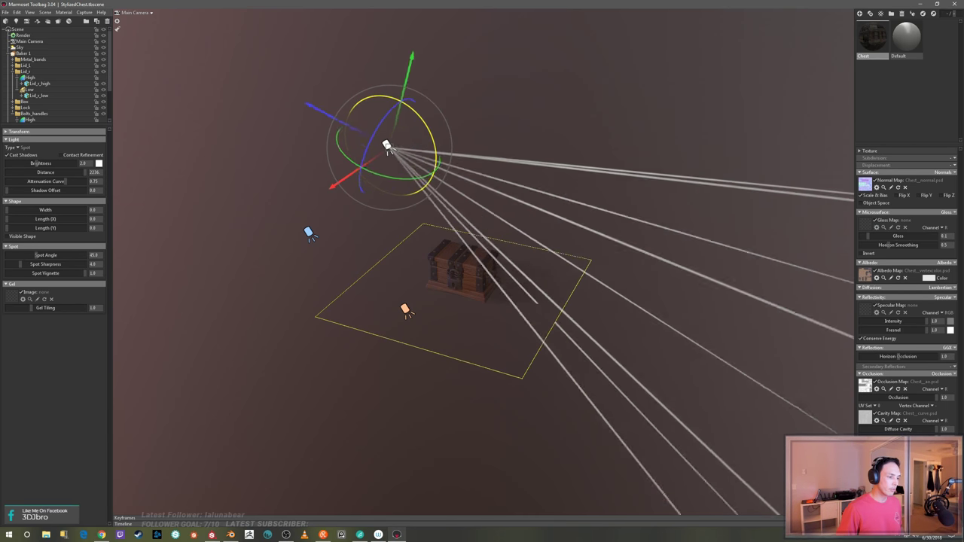
left_click_drag(406, 108, 413, 188)
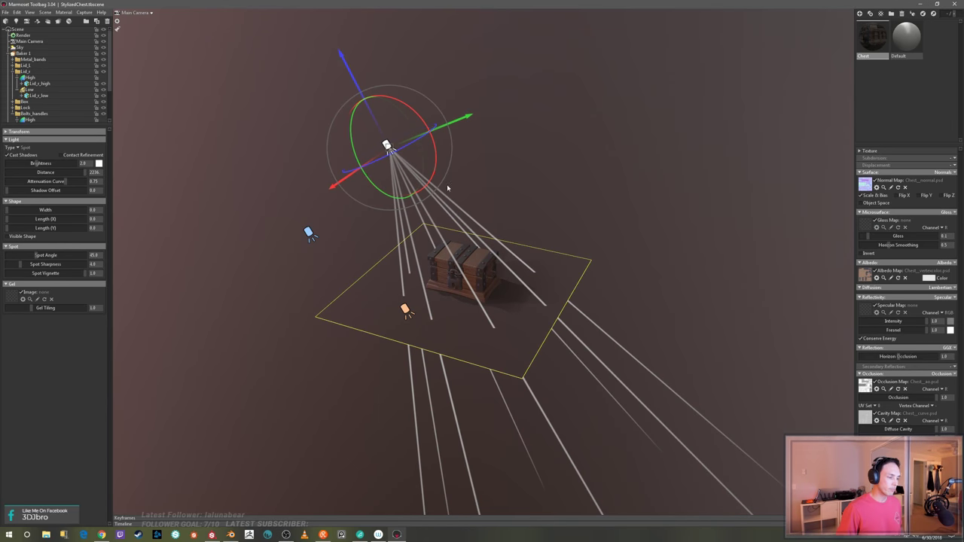
mouse_move(412, 109)
left_mouse_down()
mouse_move(425, 157)
mouse_move(561, 181)
left_mouse_up()
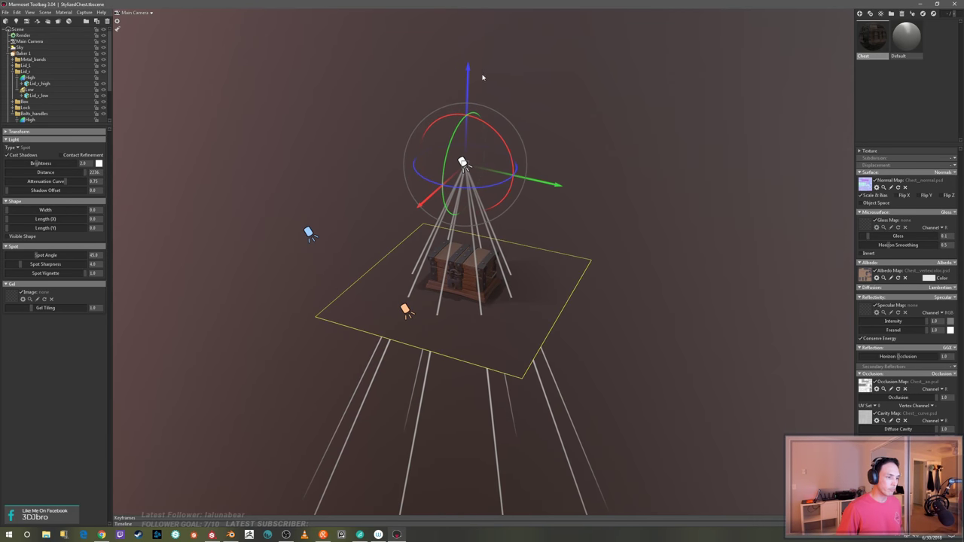
left_click_drag(467, 81, 549, 90)
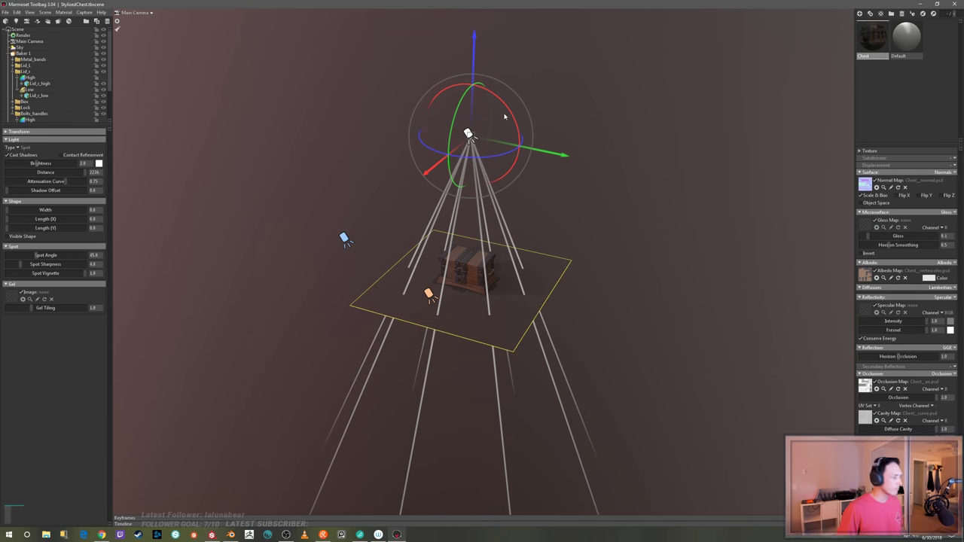
mouse_move(494, 110)
left_mouse_down()
mouse_move(497, 72)
mouse_move(477, 40)
left_mouse_up()
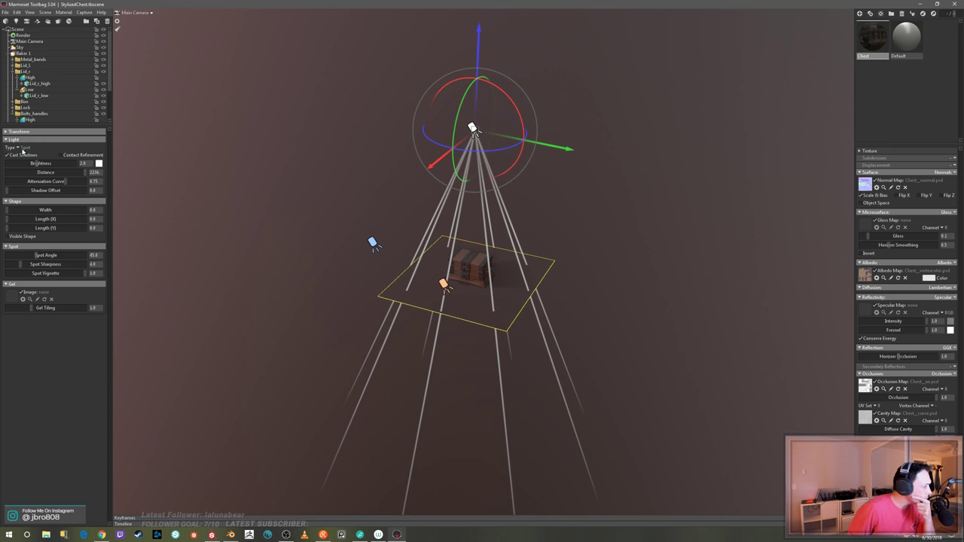
Try directional and omni types on the white light, then return it to spot.
left_click(22, 147)
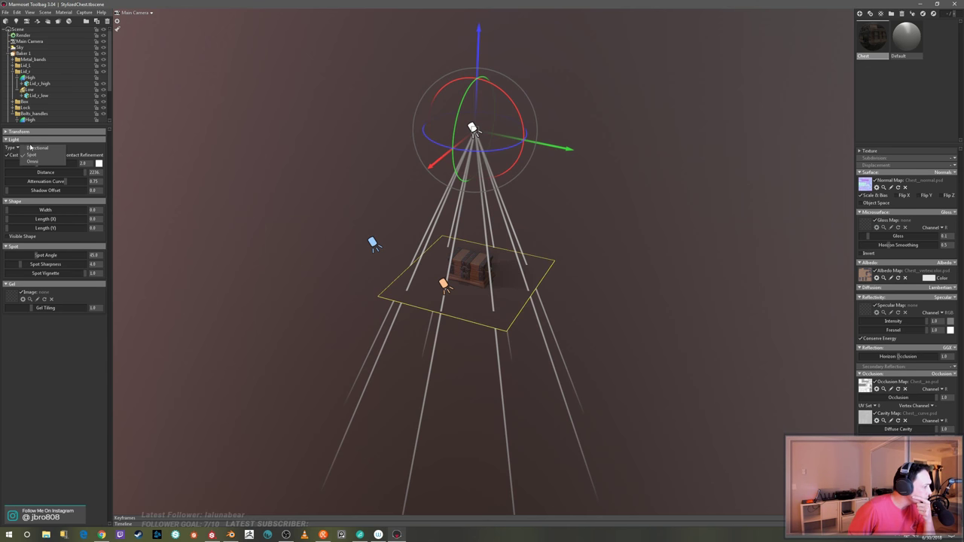
left_click(34, 148)
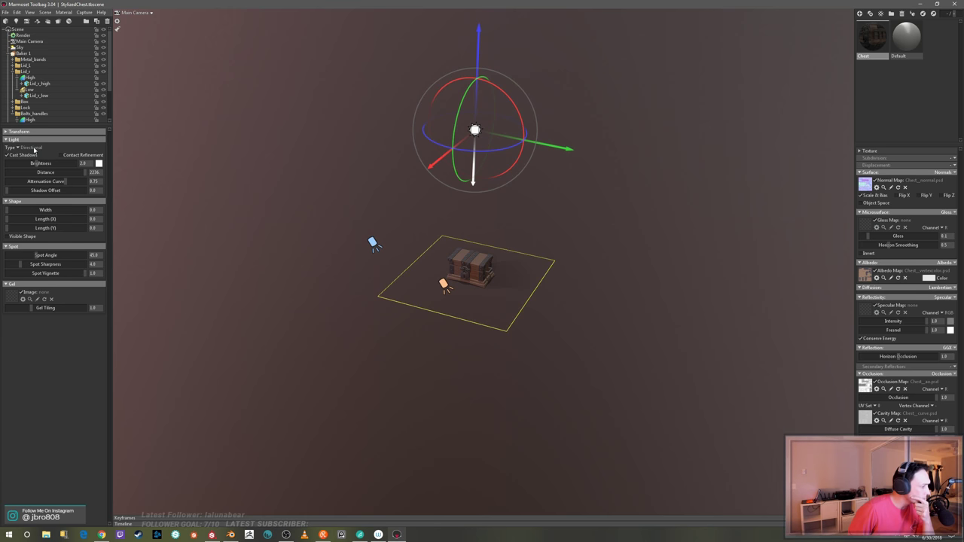
left_click(21, 148)
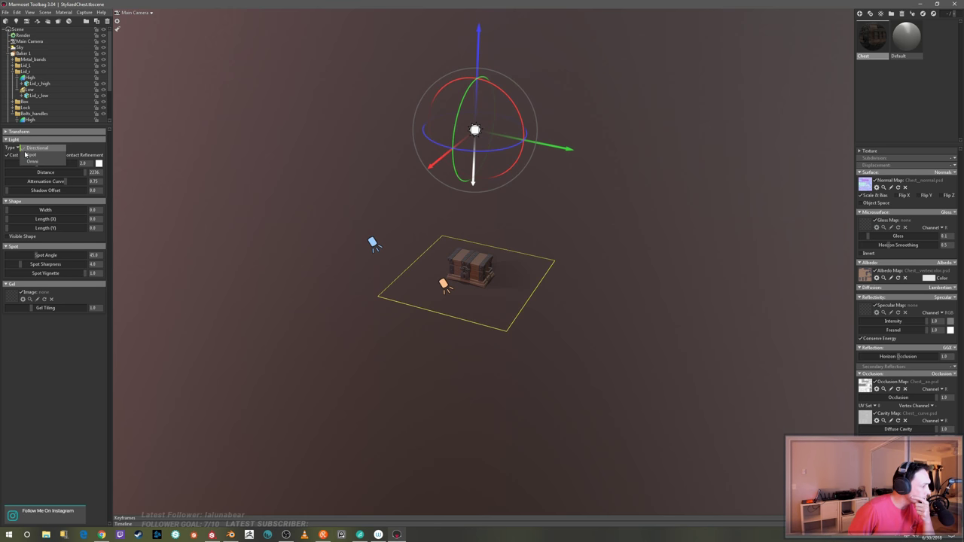
left_click(30, 160)
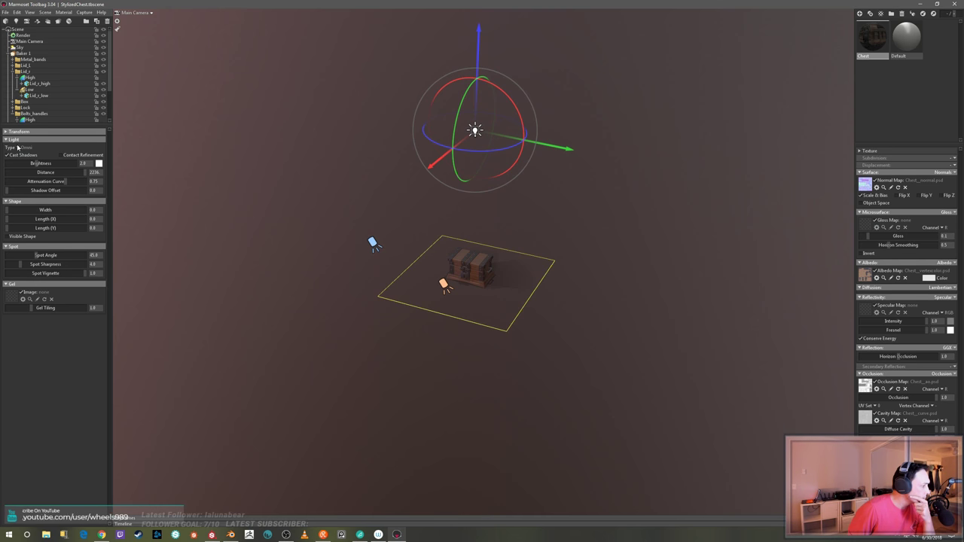
left_click(18, 148)
left_click(29, 154)
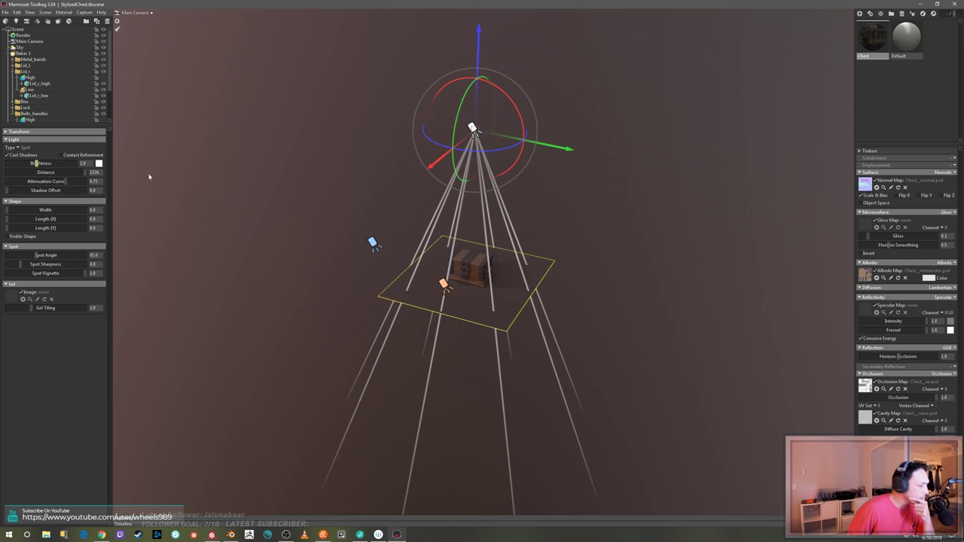
Test the blue light as omni and settle on a directional light.
left_click(372, 242)
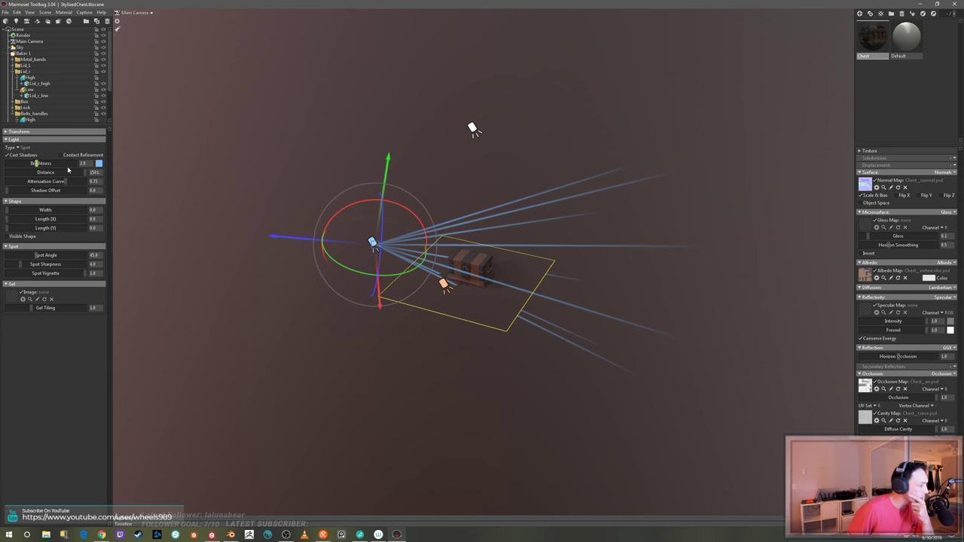
left_click(21, 149)
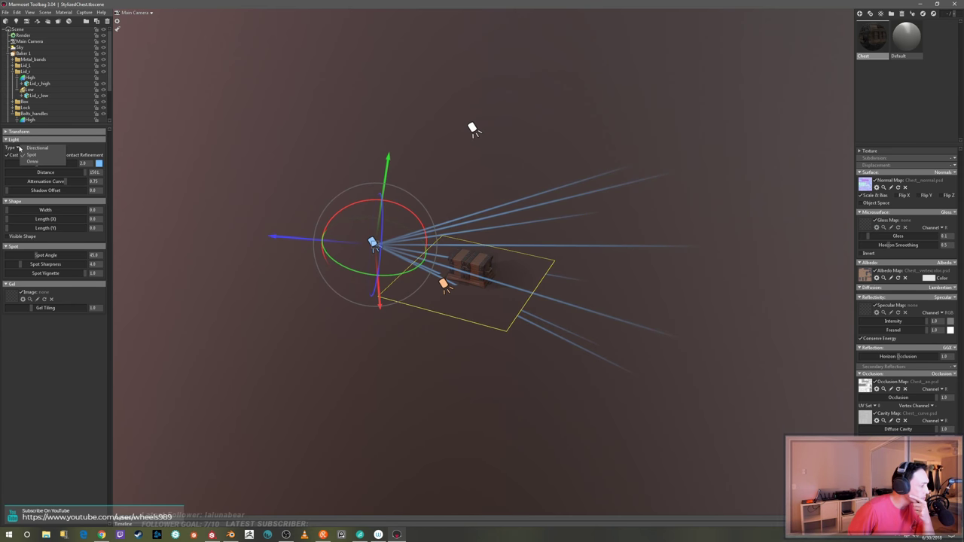
left_click(32, 149)
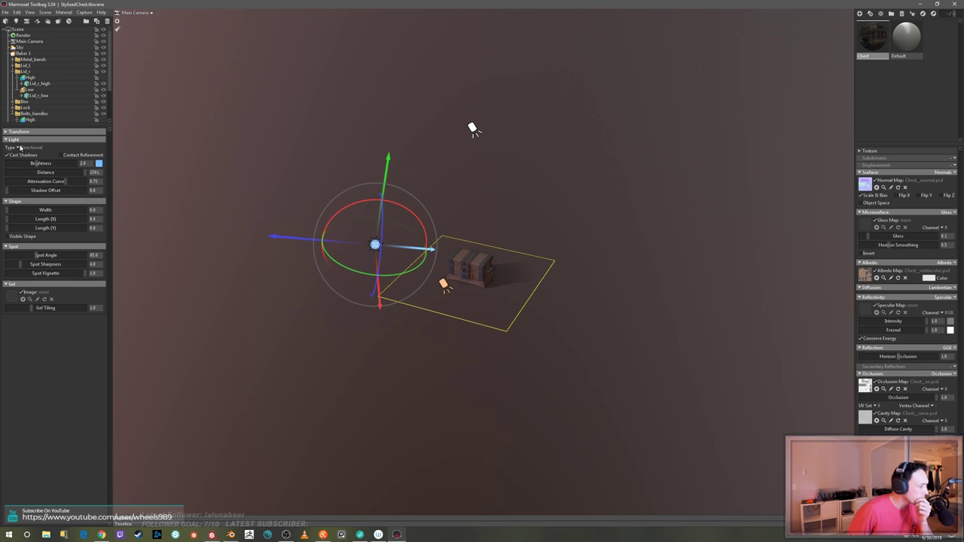
left_click(21, 148)
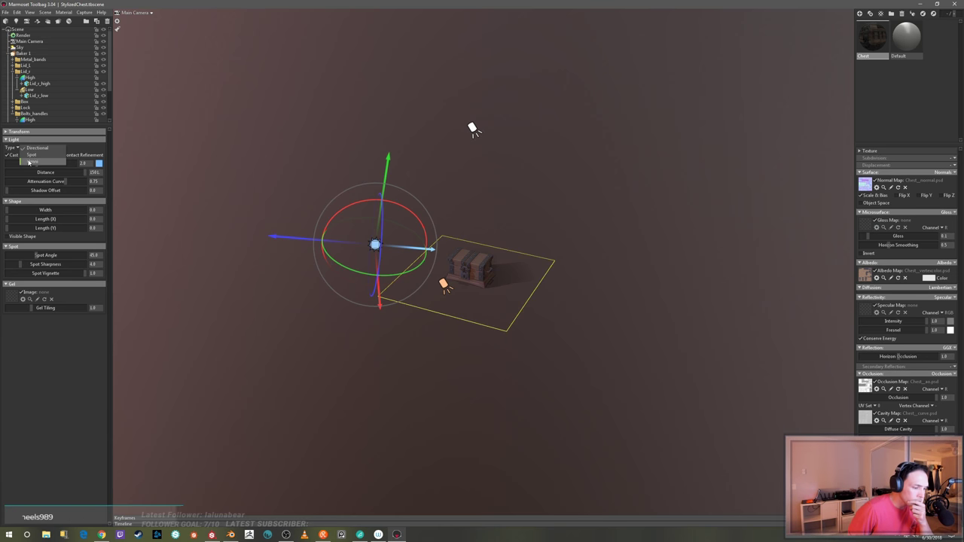
left_click(28, 161)
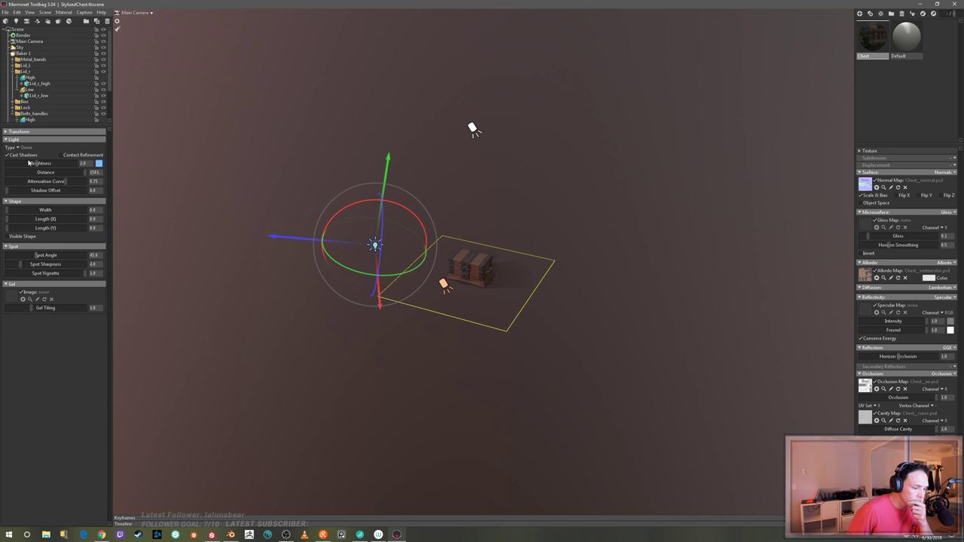
scroll(463, 322, "up", 5)
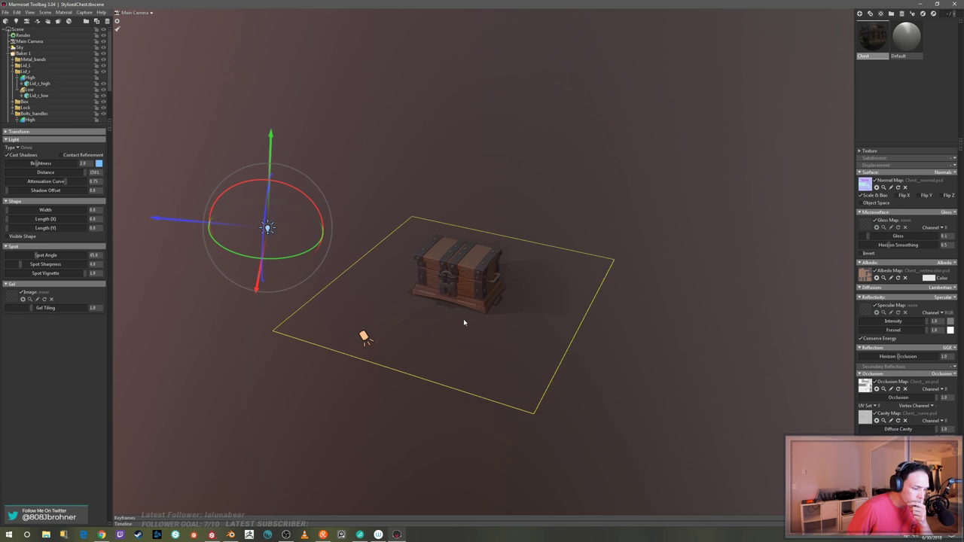
scroll(463, 322, "down", 2)
mouse_move(443, 328)
left_mouse_down()
mouse_move(486, 322)
mouse_move(472, 338)
left_mouse_up()
scroll(489, 327, "up", 2)
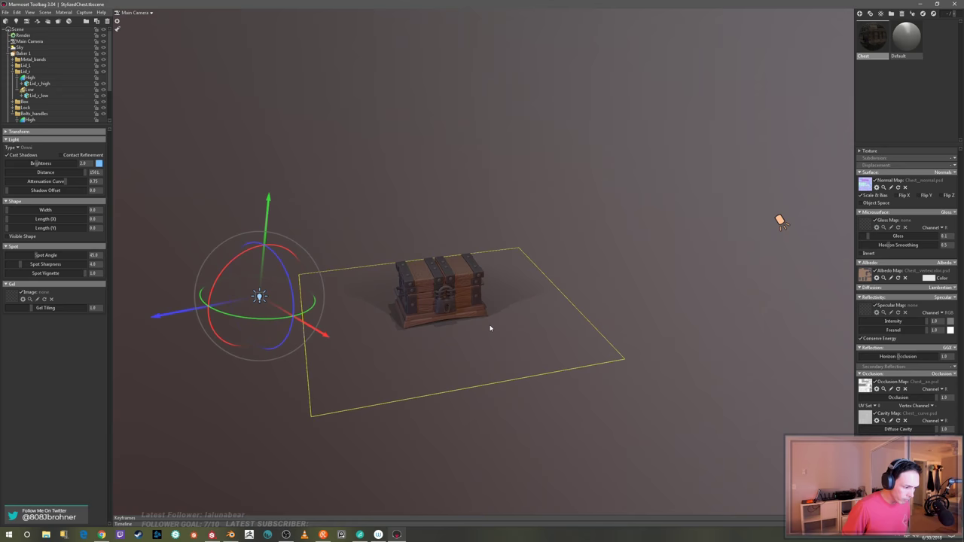
scroll(464, 342, "up", 2)
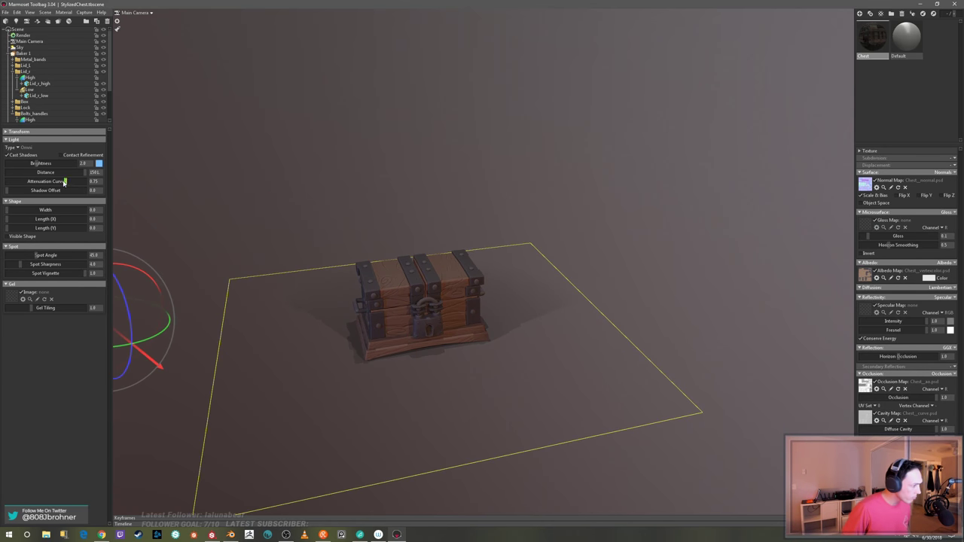
left_click(20, 148)
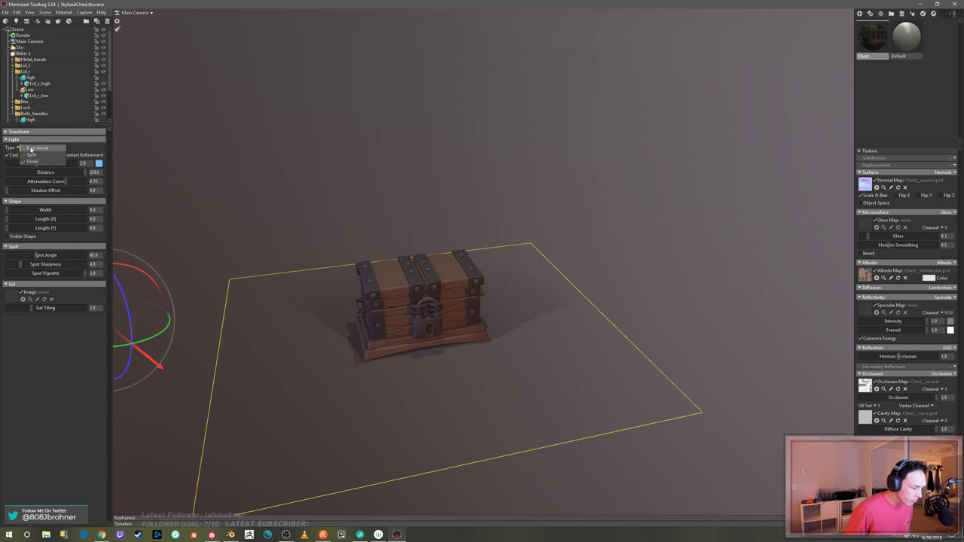
left_click(31, 148)
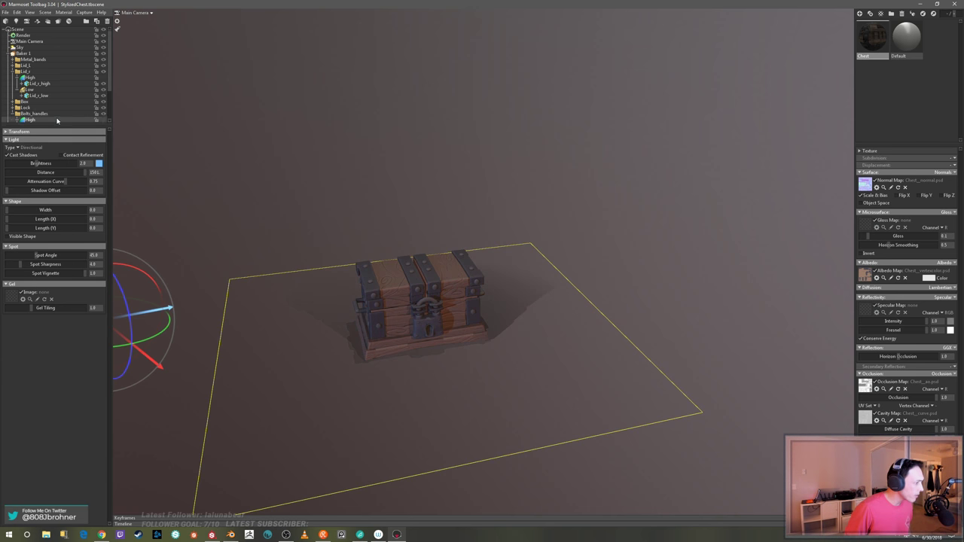
scroll(56, 121, "down", 3)
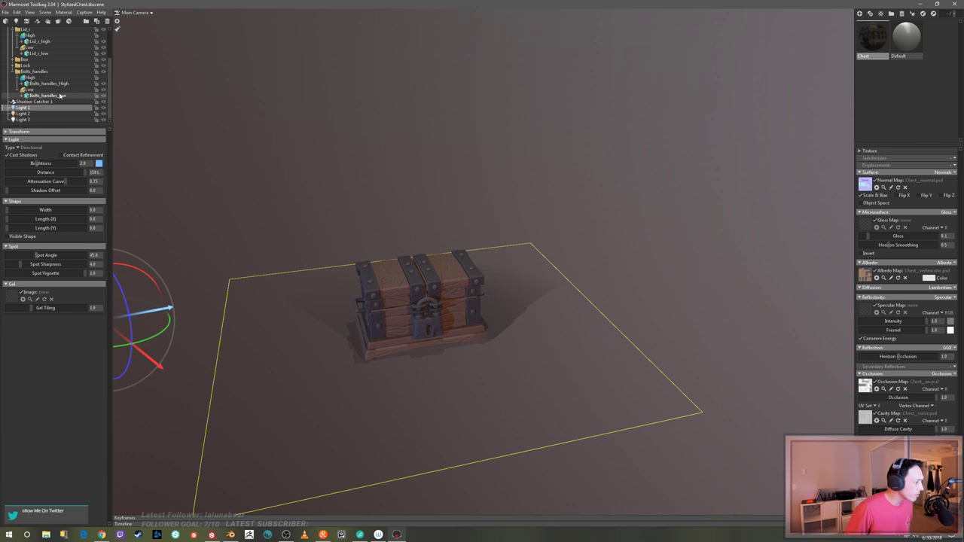
Cycle Light 2 through directional and omni before returning it to a spot light.
left_click(27, 113)
left_click(26, 148)
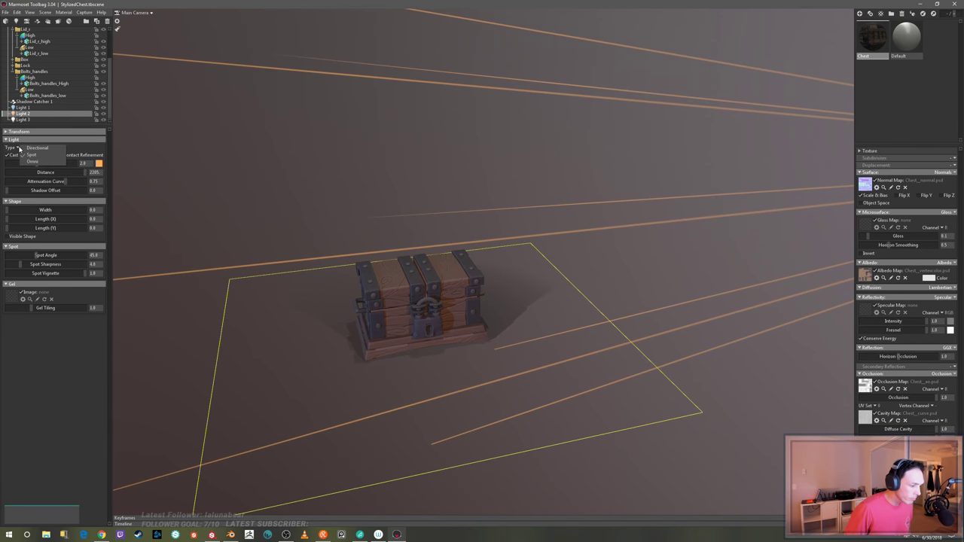
left_click(36, 148)
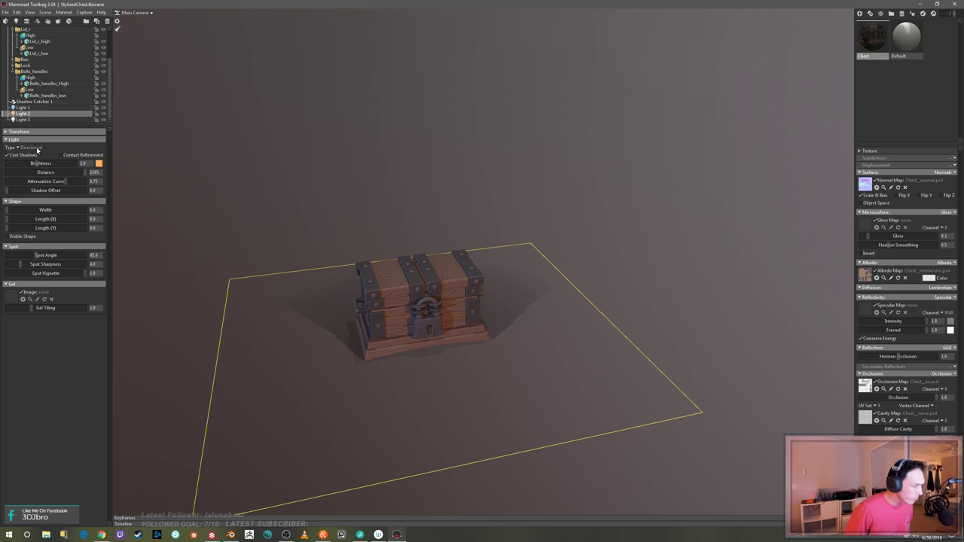
left_click(20, 149)
left_click(30, 159)
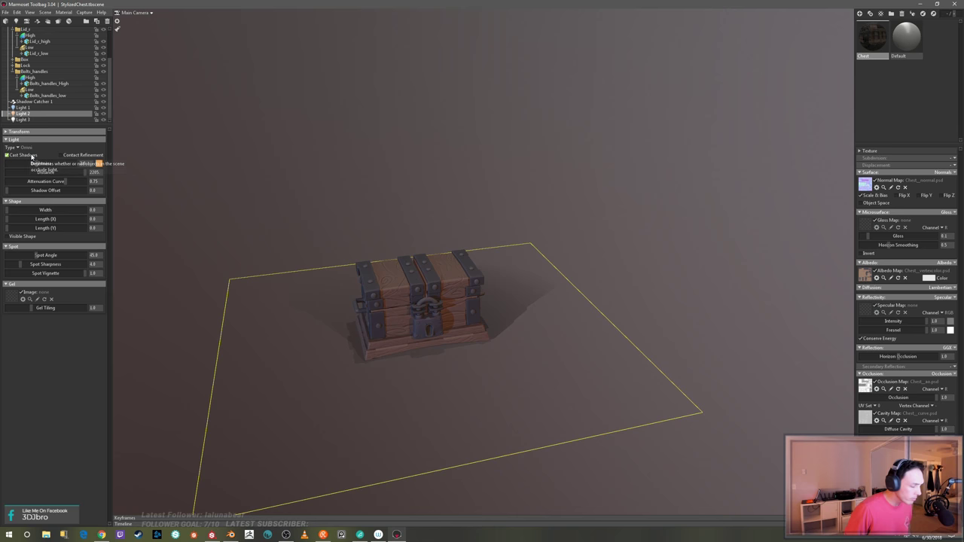
left_click(18, 149)
left_click(30, 155)
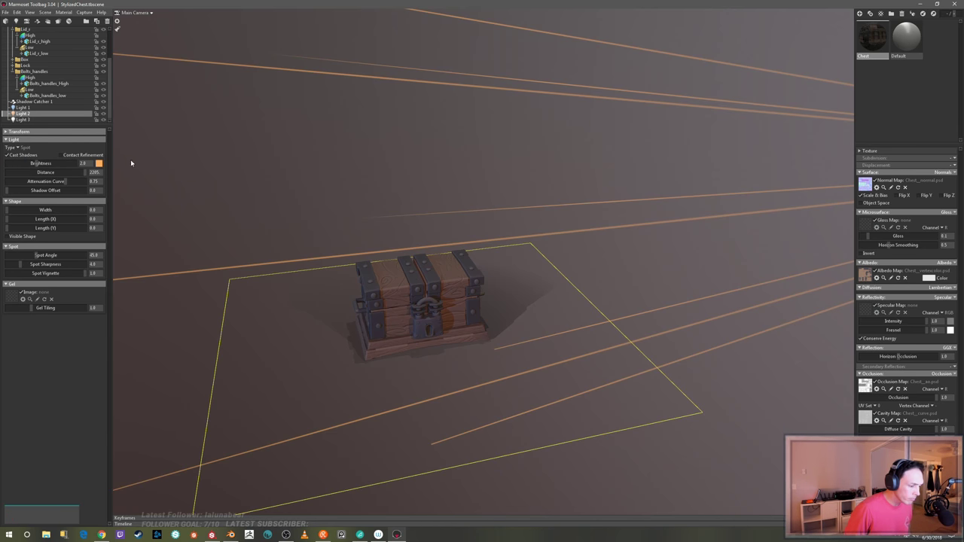
scroll(312, 140, "down", 5)
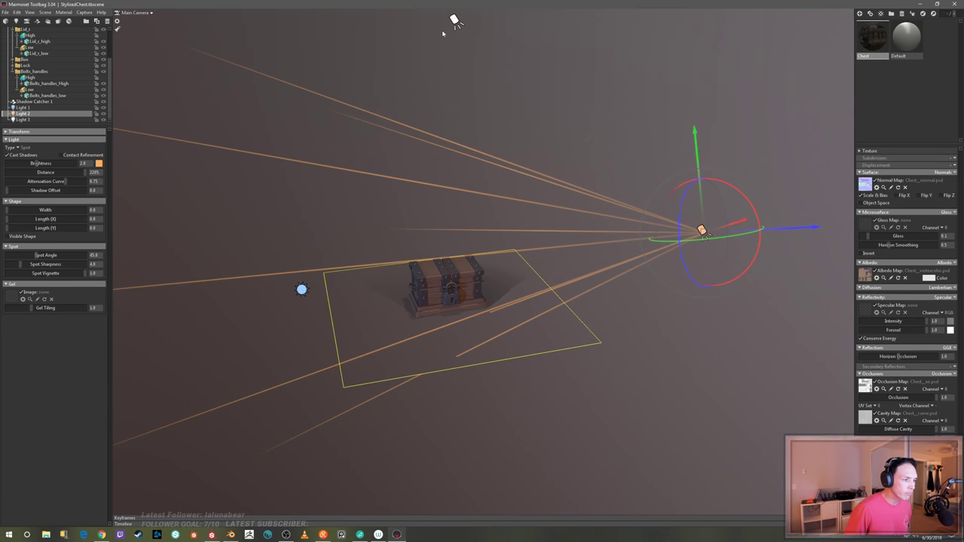
left_click(452, 22)
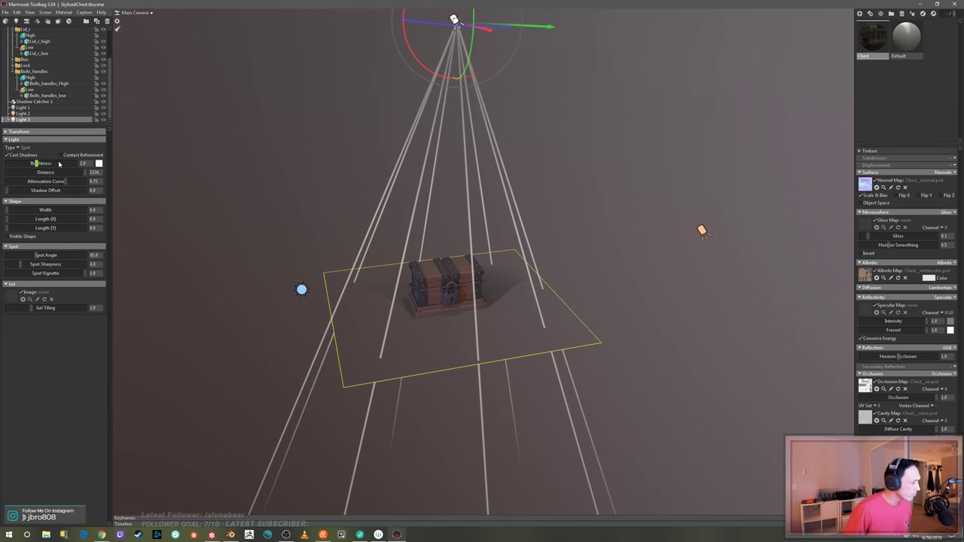
Brighten the white spot light and re-aim its cone at the chest.
left_click_drag(40, 163, 45, 164)
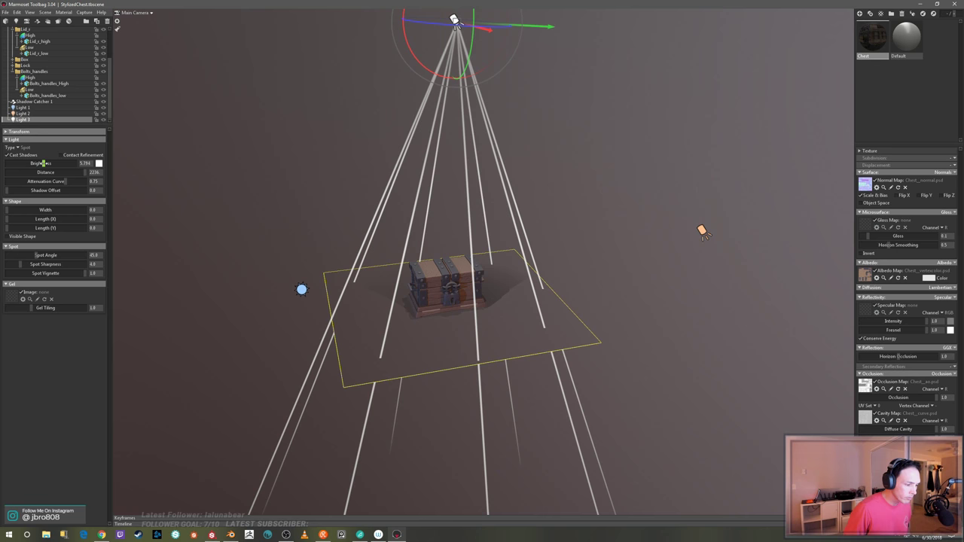
scroll(360, 60, "down", 2)
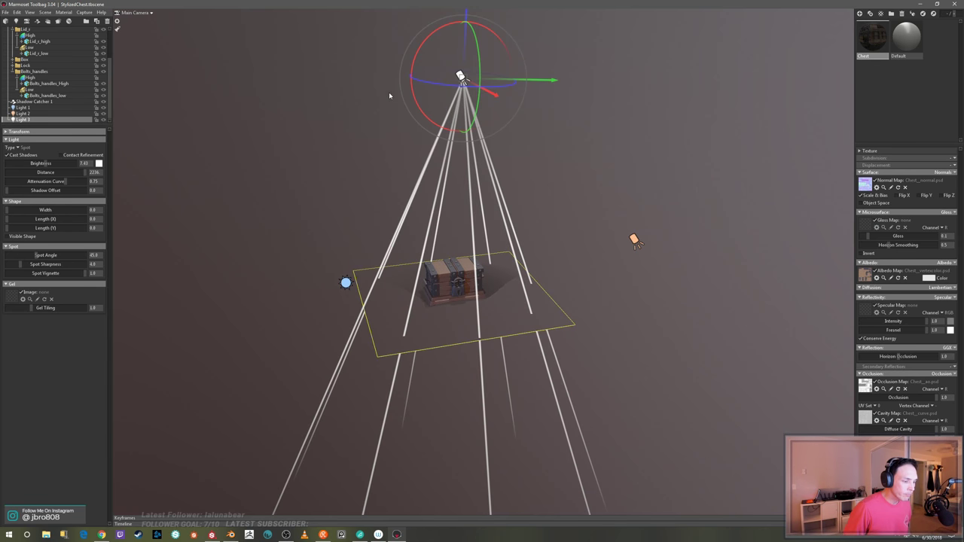
mouse_move(495, 94)
left_mouse_down()
mouse_move(501, 73)
mouse_move(497, 130)
left_mouse_up()
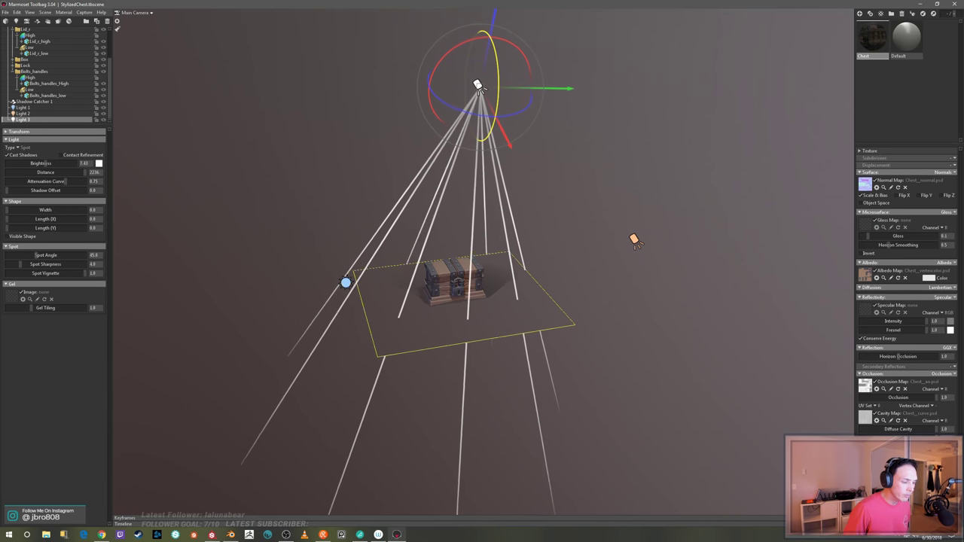
scroll(433, 296, "up", 5)
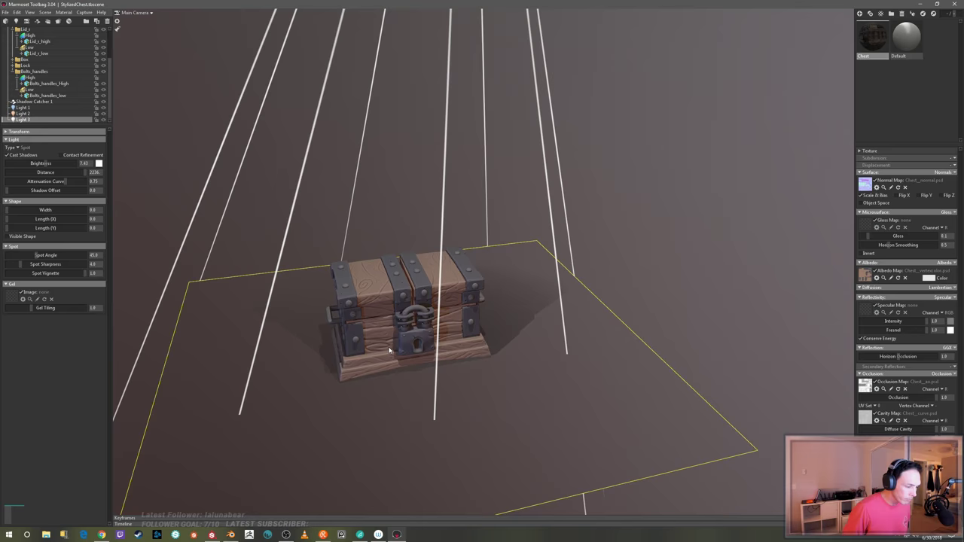
Deselect the spot light, frame the chest close up from the front, and open Capture Settings.
left_click_drag(433, 296, 403, 334)
scroll(419, 369, "up", 3)
left_click(329, 249)
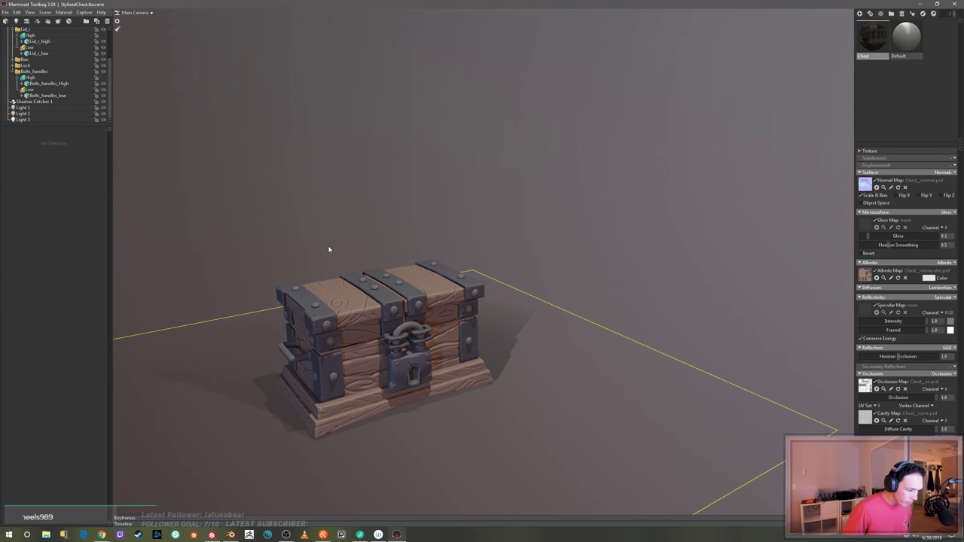
mouse_move(336, 236)
left_mouse_down()
mouse_move(261, 226)
mouse_move(312, 217)
mouse_move(291, 218)
mouse_move(266, 224)
mouse_move(343, 225)
mouse_move(389, 177)
mouse_move(389, 189)
mouse_move(387, 164)
mouse_move(415, 152)
left_mouse_up()
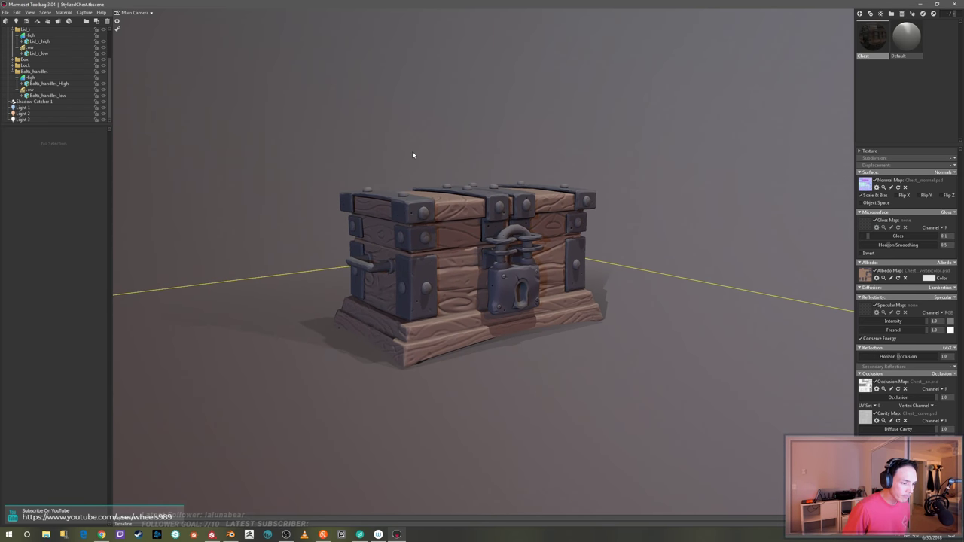
scroll(412, 153, "up", 2)
scroll(412, 155, "up", 1)
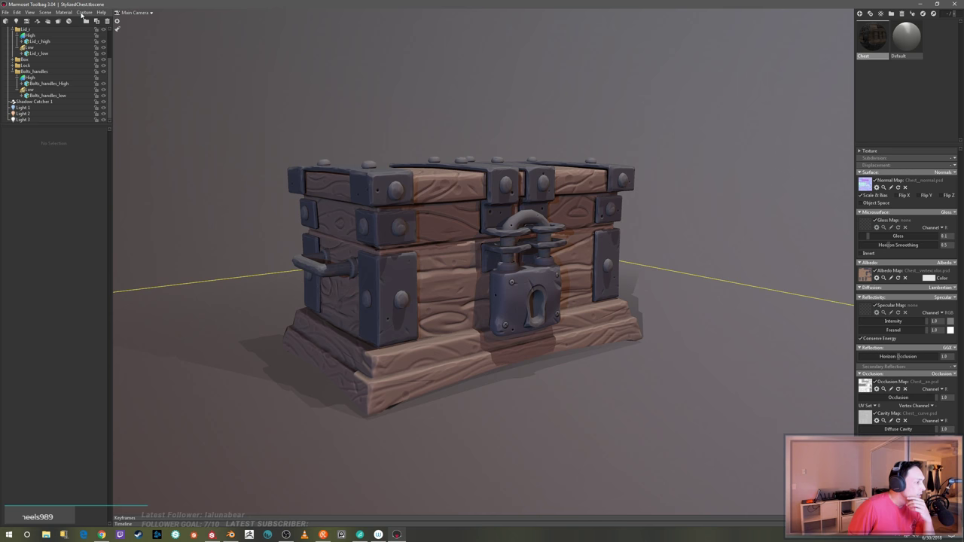
left_click(85, 13)
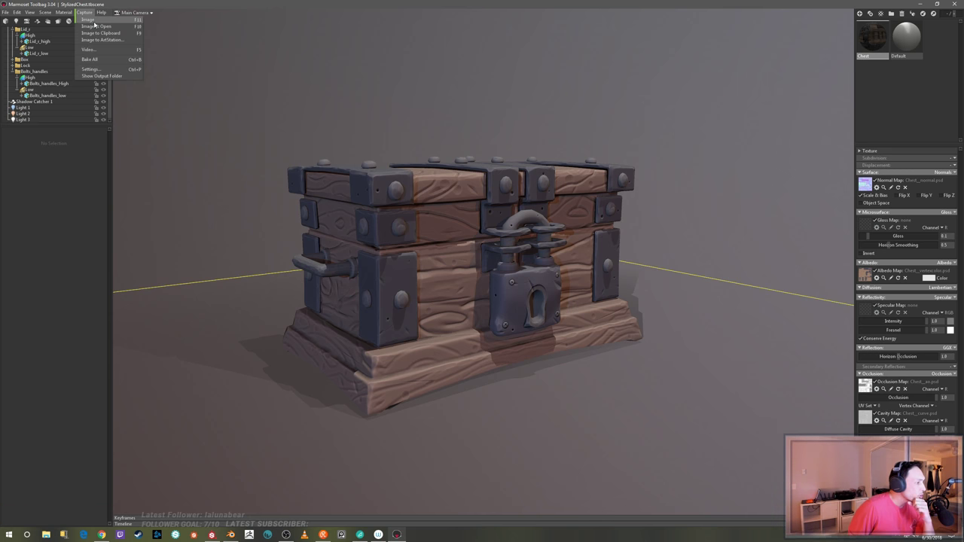
left_click(91, 69)
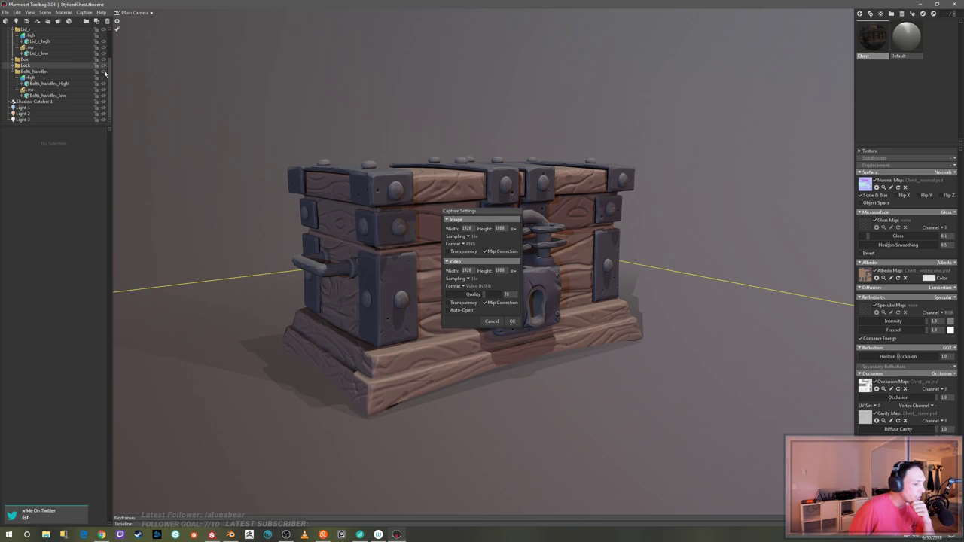
Set the image capture resolution preset to 3840 x 2160.
left_click(513, 228)
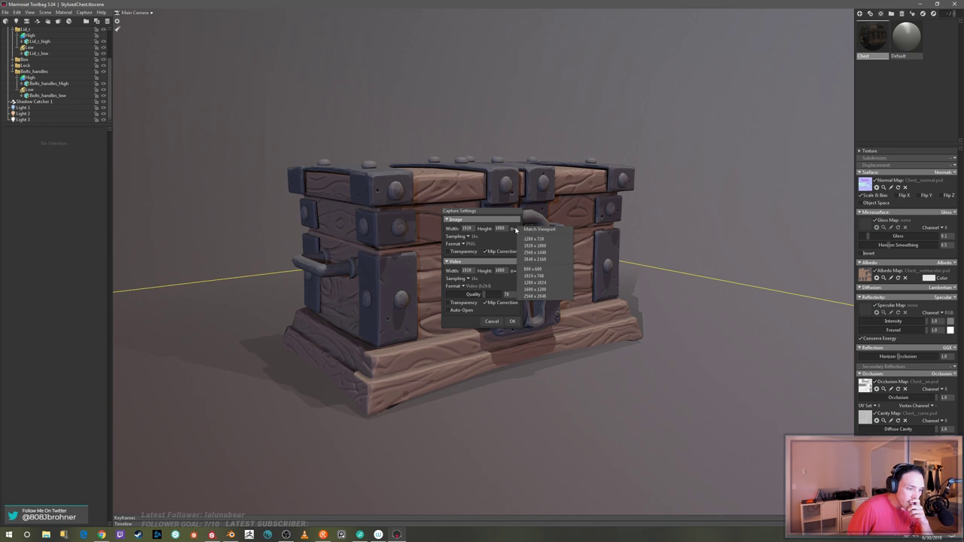
left_click(536, 259)
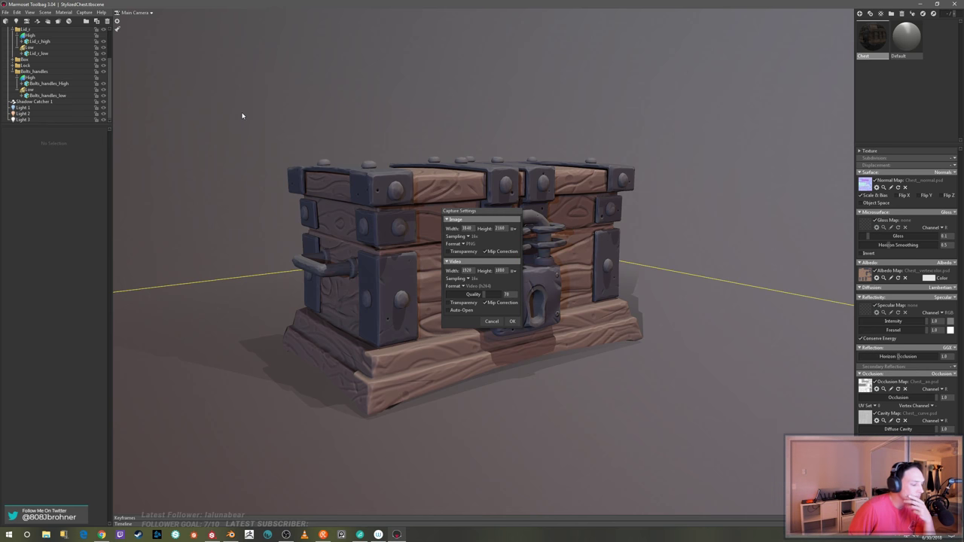
key("Return")
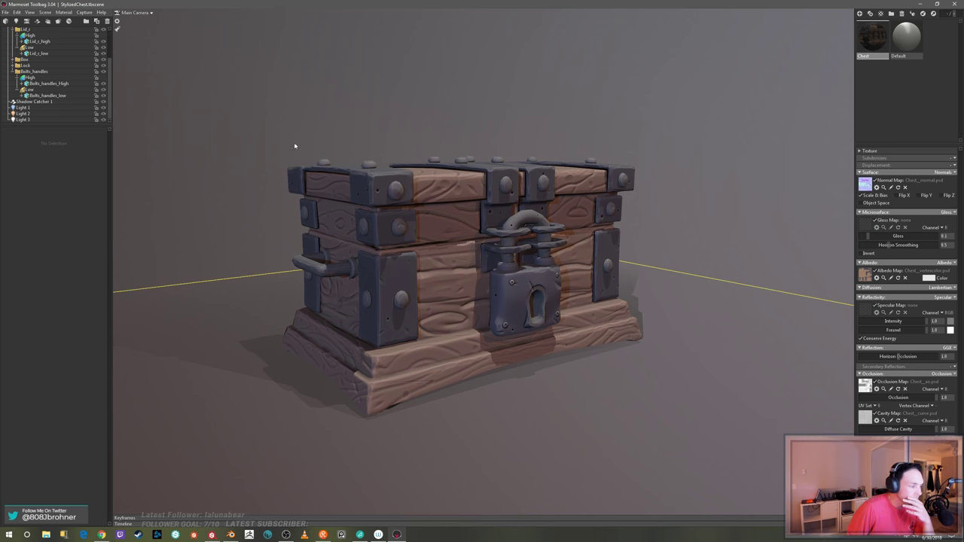
Capture a still image of the chest with Image & Open.
left_click(84, 13)
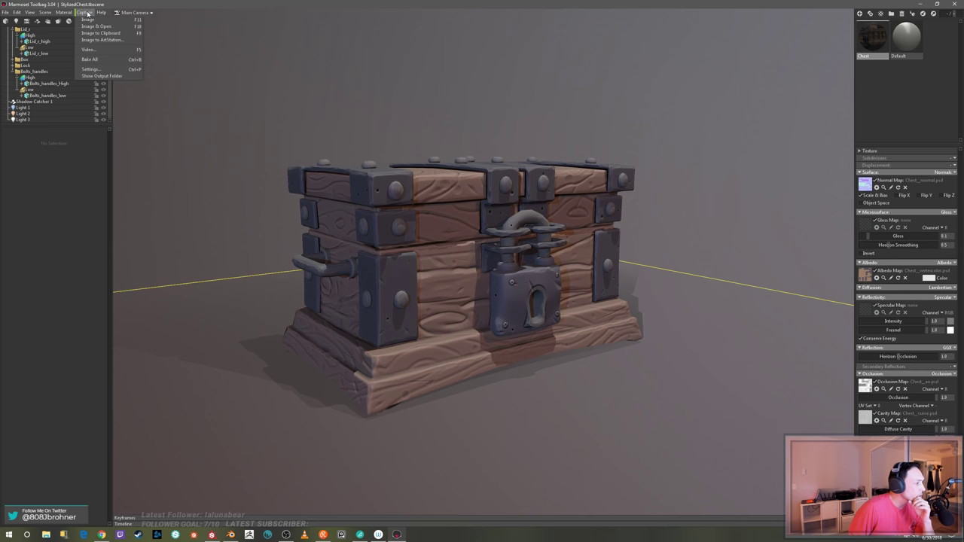
left_click(96, 26)
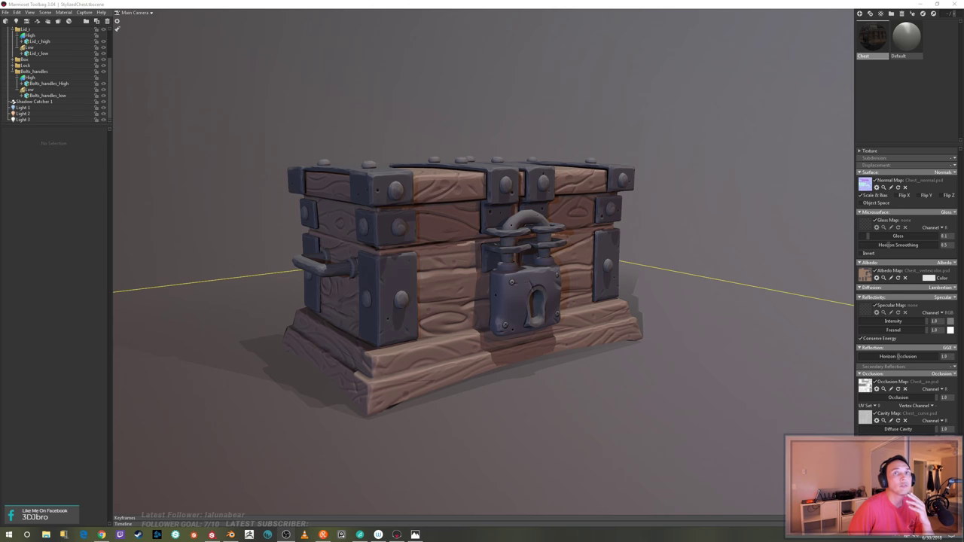
key("F10")
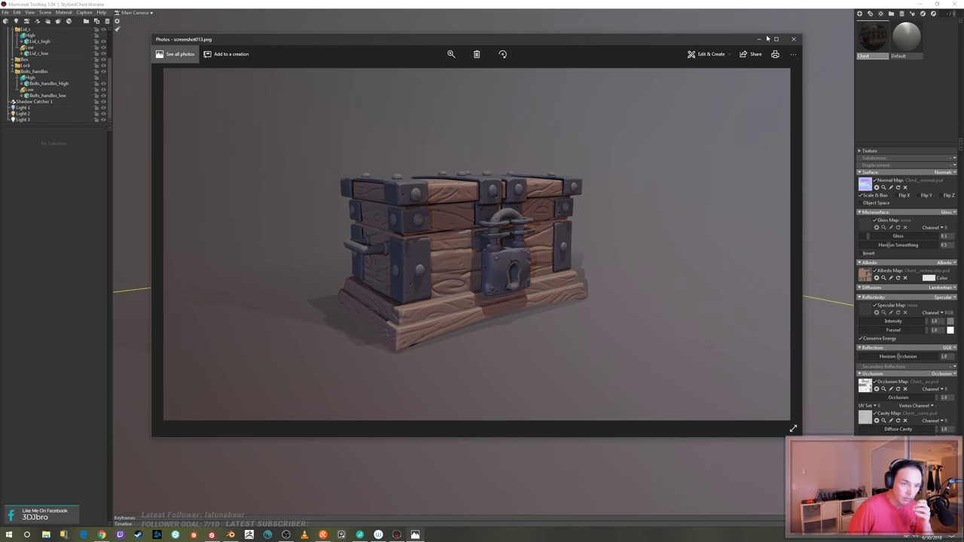
Inspect screenshot013.png maximized in Photos, then close the viewer.
left_click(777, 39)
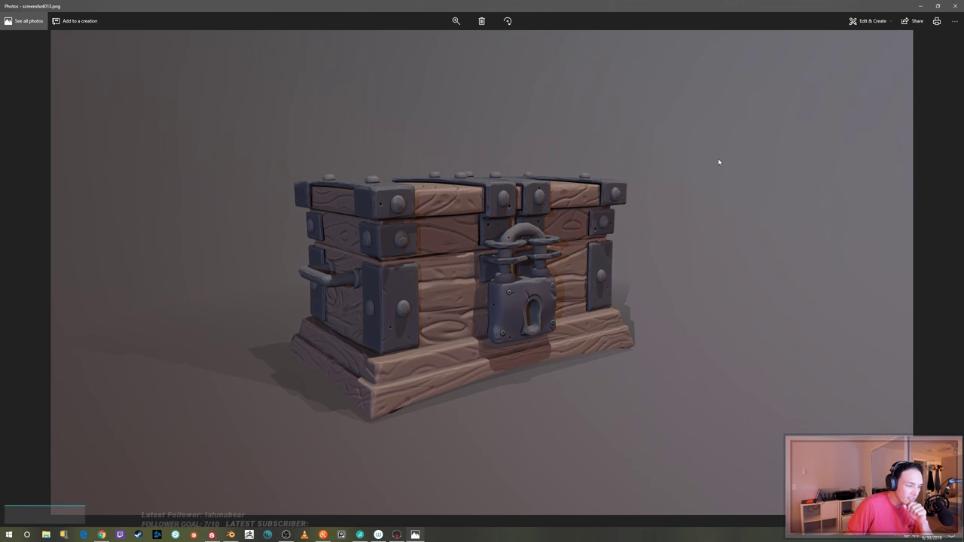
left_click(957, 7)
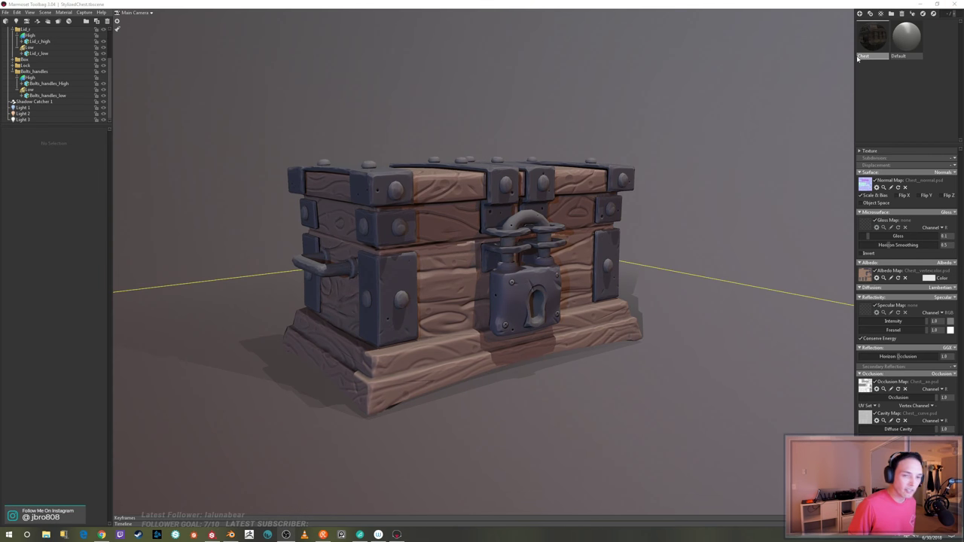
Save the chest scene, check it from a high three-quarter view, and exit Marmoset Toolbag.
left_click(5, 13)
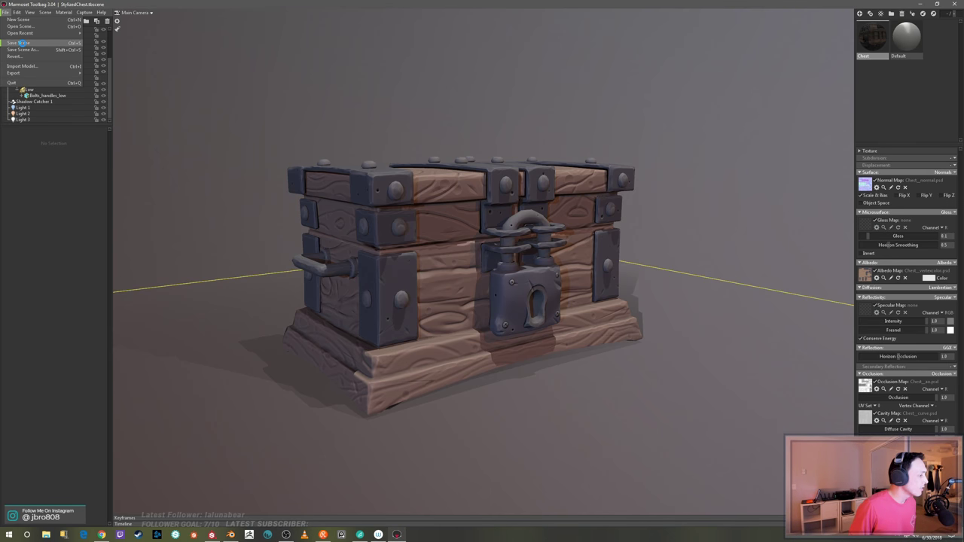
left_click(21, 43)
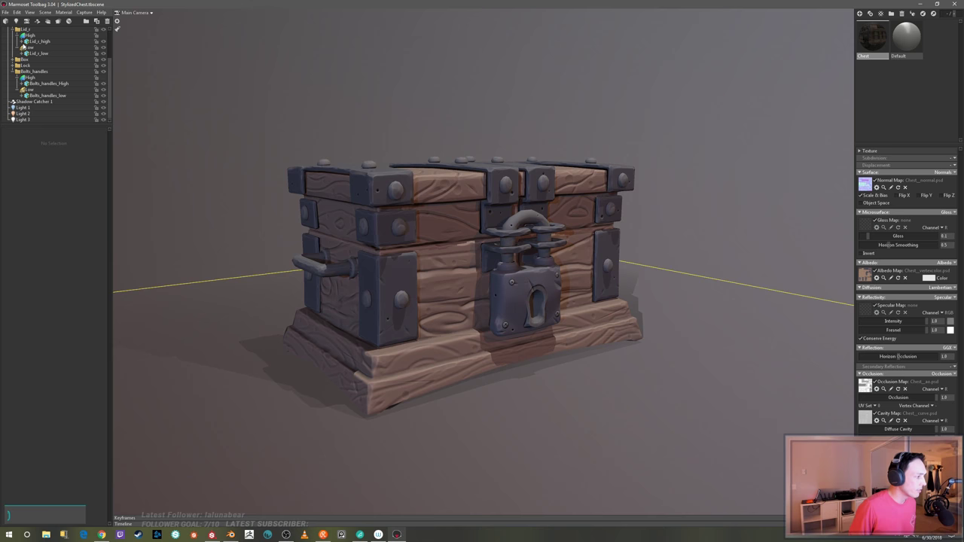
scroll(681, 188, "down", 3)
scroll(681, 189, "down", 2)
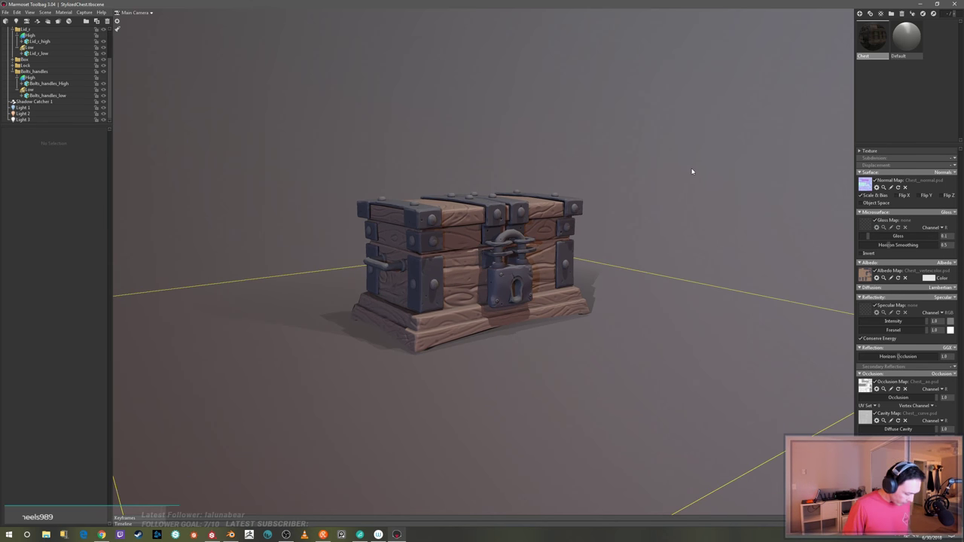
mouse_move(692, 171)
left_mouse_down()
mouse_move(665, 201)
mouse_move(631, 208)
mouse_move(617, 234)
mouse_move(466, 182)
mouse_move(613, 181)
left_mouse_up()
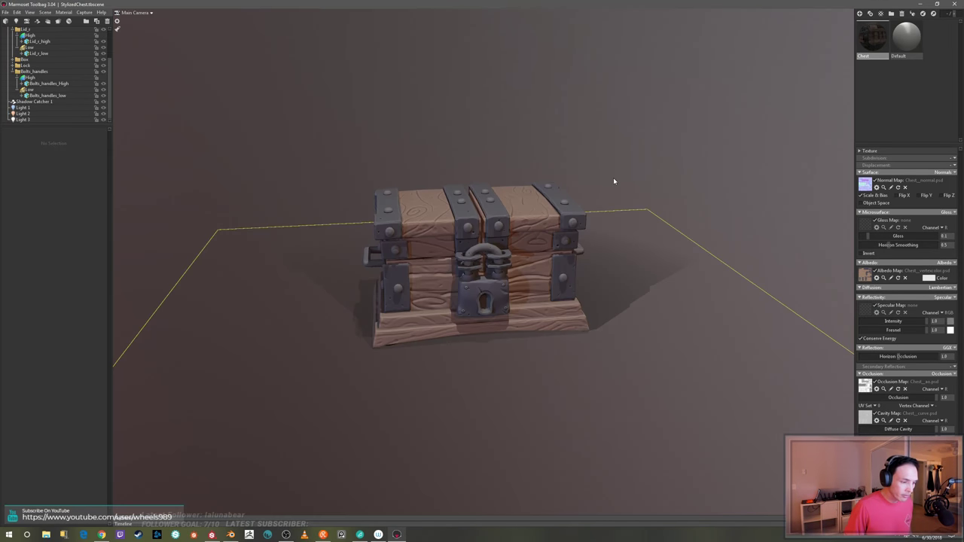
left_click(954, 6)
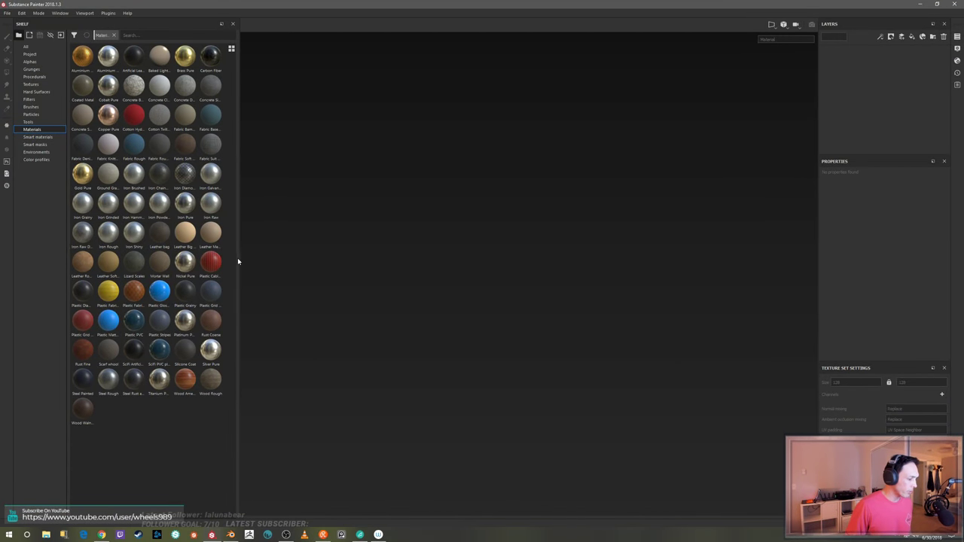
Start a new project at 2048 resolution with DirectX normal map format.
left_click_drag(238, 261, 164, 263)
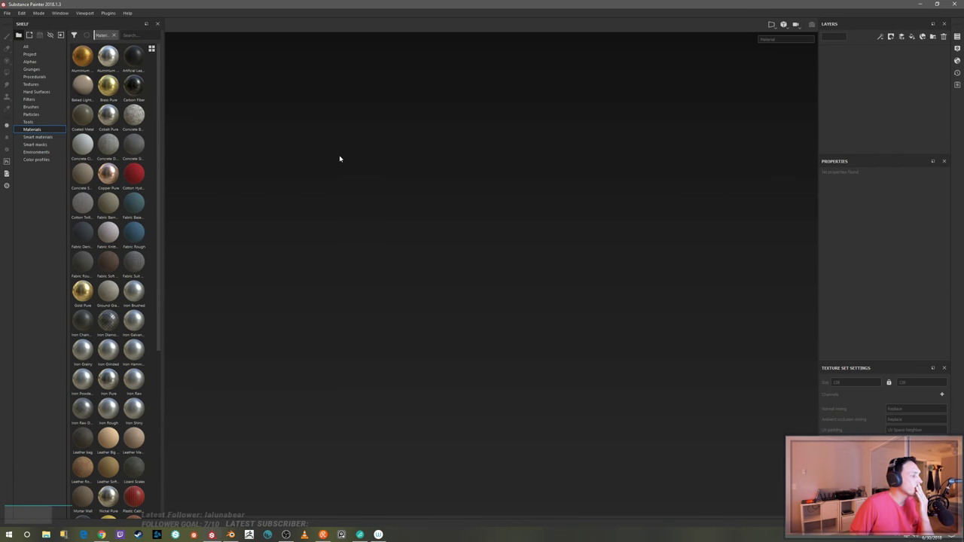
left_click(7, 13)
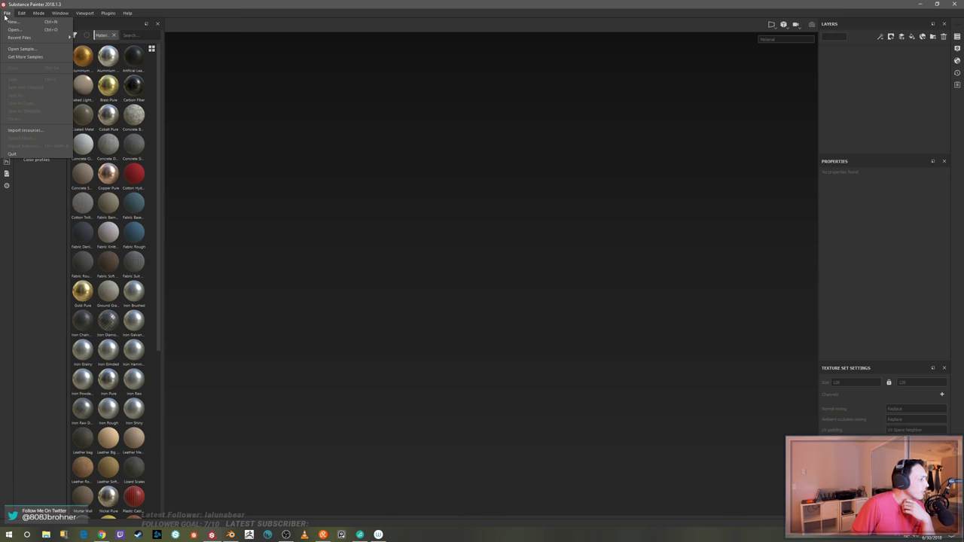
left_click(14, 25)
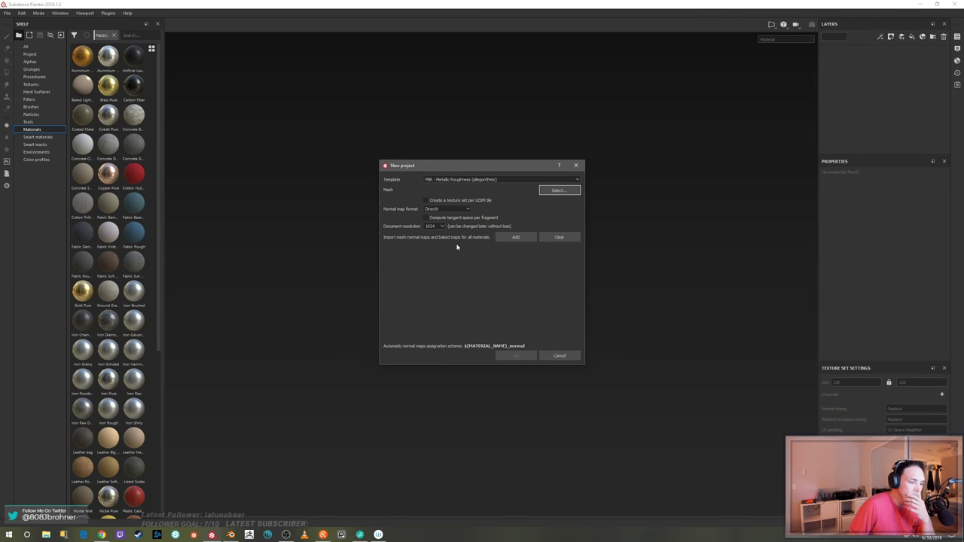
left_click(443, 227)
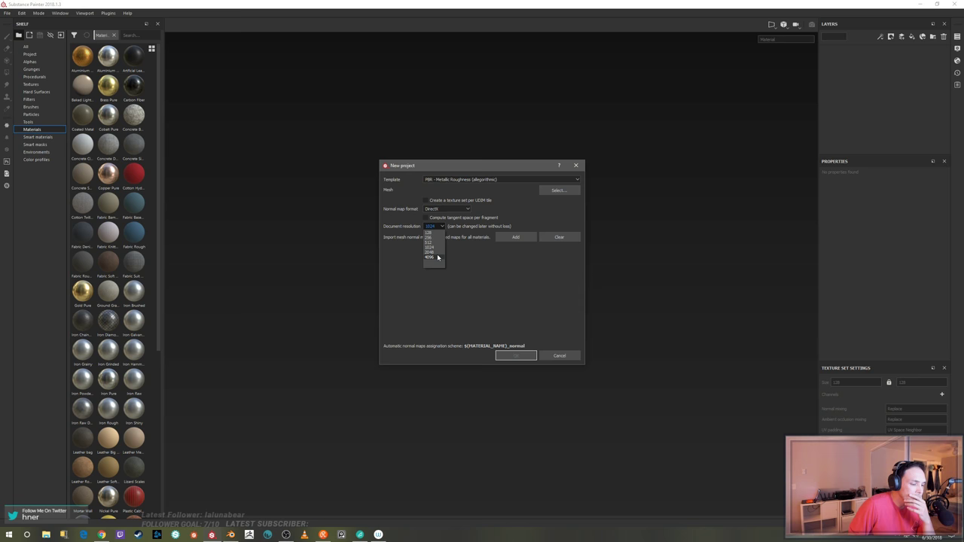
left_click(433, 252)
left_click(464, 210)
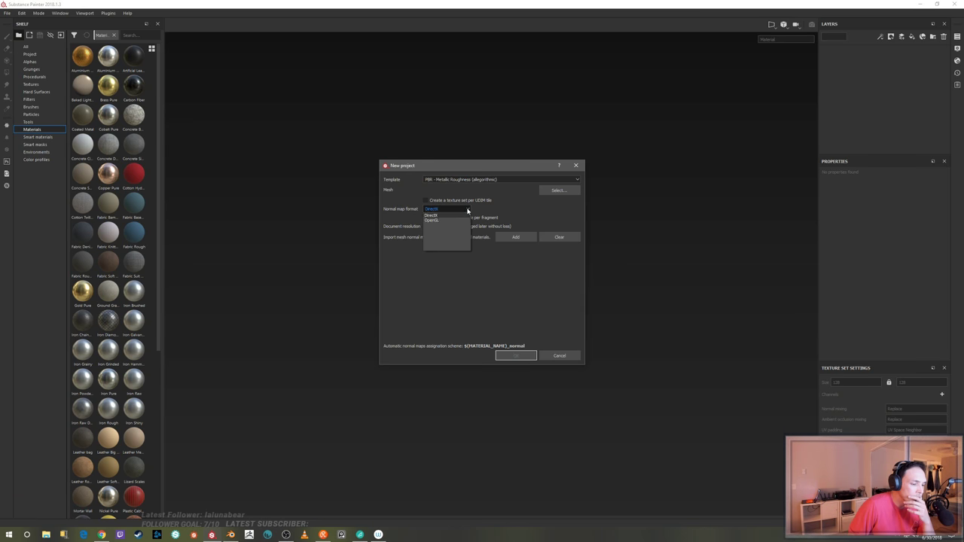
left_click(459, 220)
Load Chest_low from E:\Blender_Projects\StylizedStorageChest\Blends as the project mesh.
left_click(558, 190)
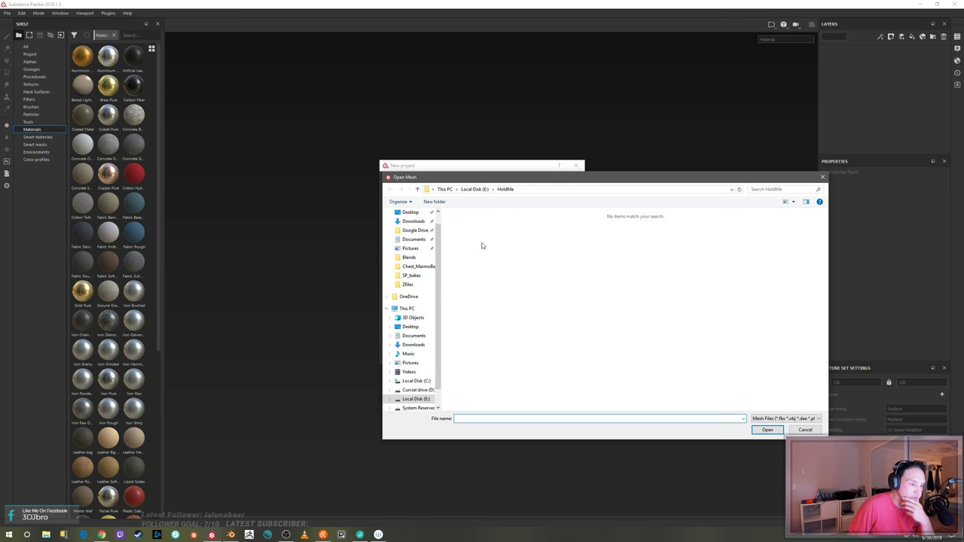
left_click(415, 398)
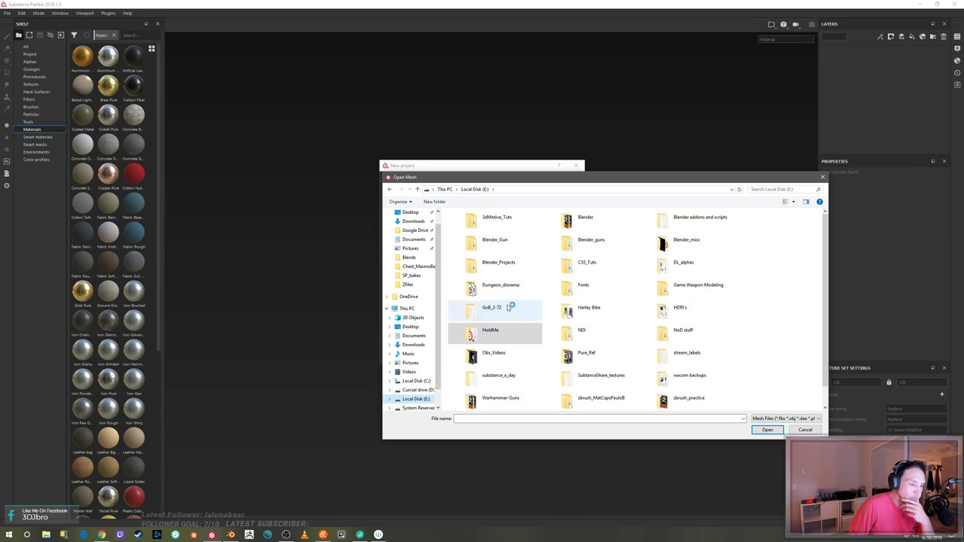
double_click(498, 262)
double_click(505, 248)
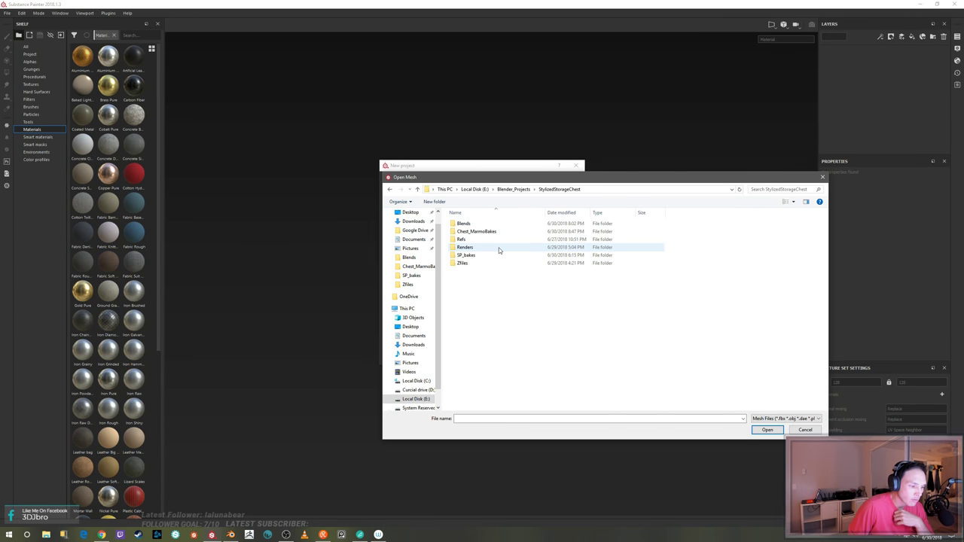
double_click(486, 225)
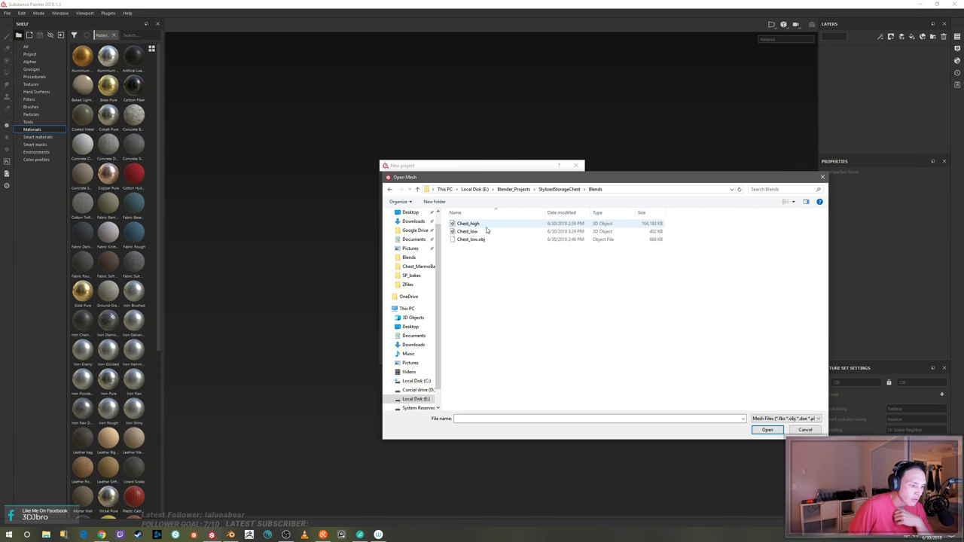
left_click(485, 231)
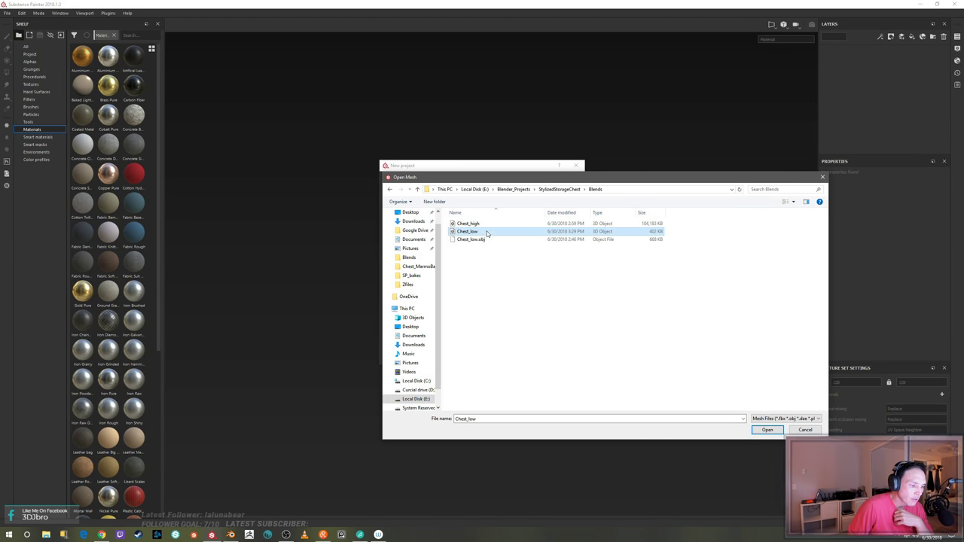
left_click(766, 430)
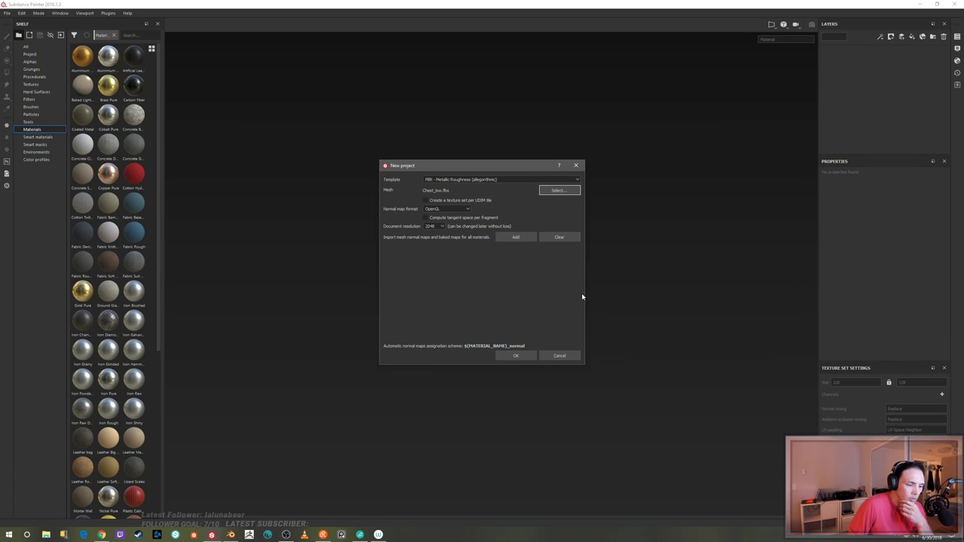
Re-select Chest_low as the mesh and create the project.
left_click(559, 190)
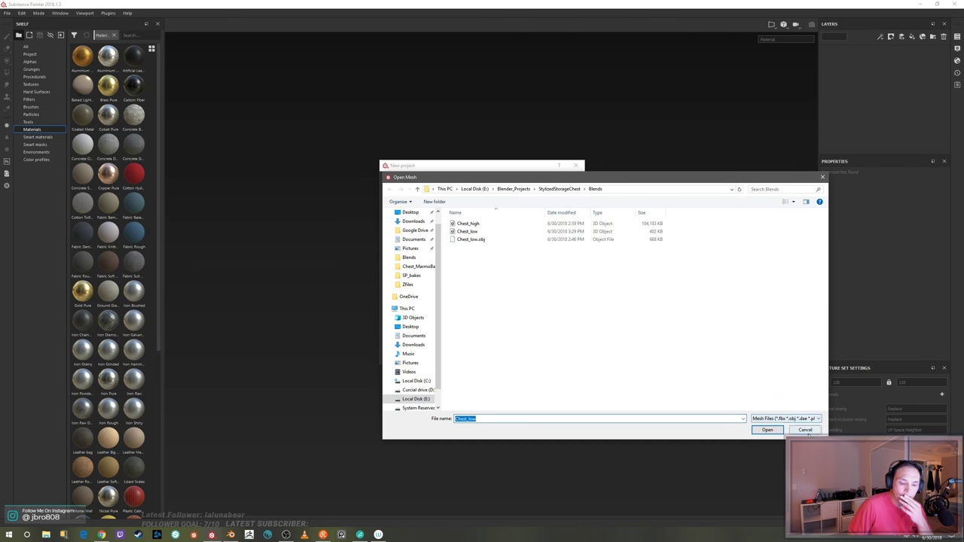
left_click(806, 432)
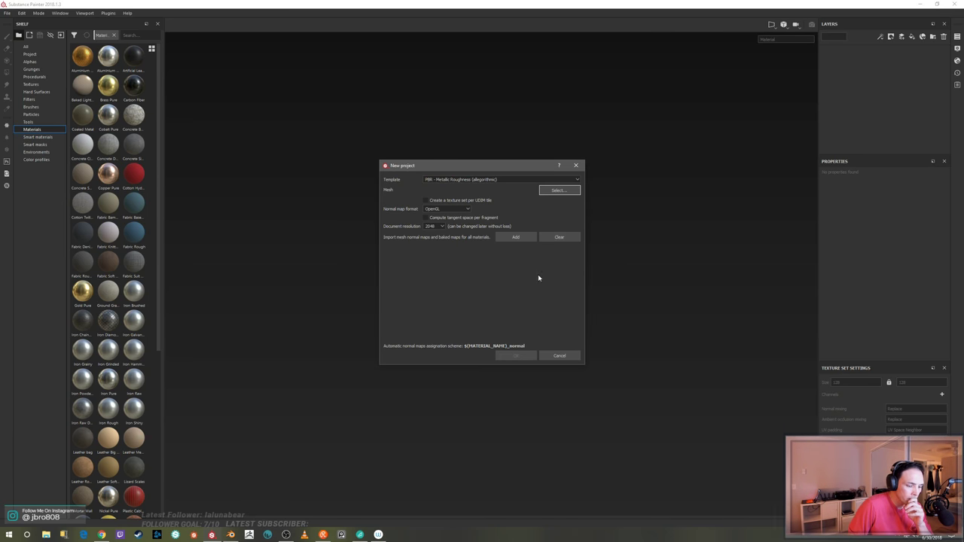
left_click(551, 196)
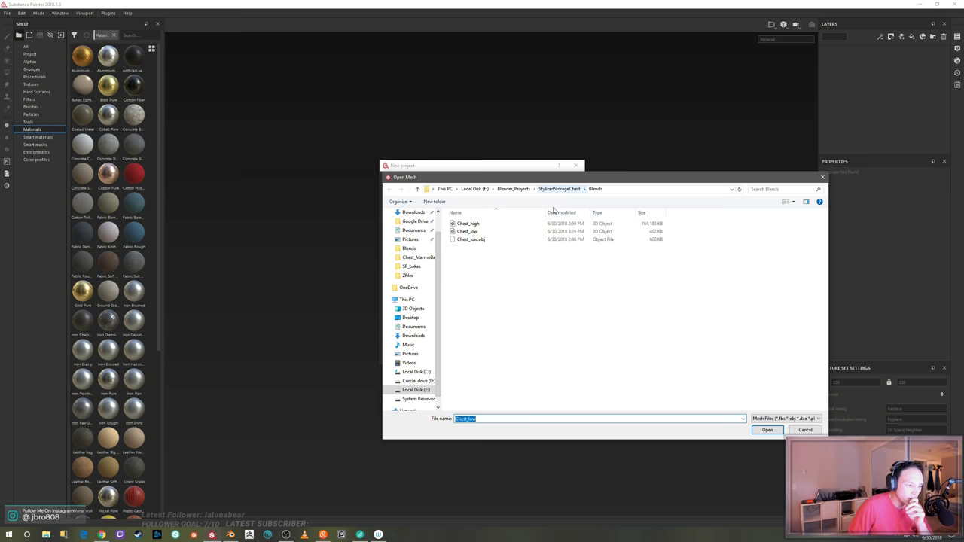
left_click(467, 231)
left_click(754, 430)
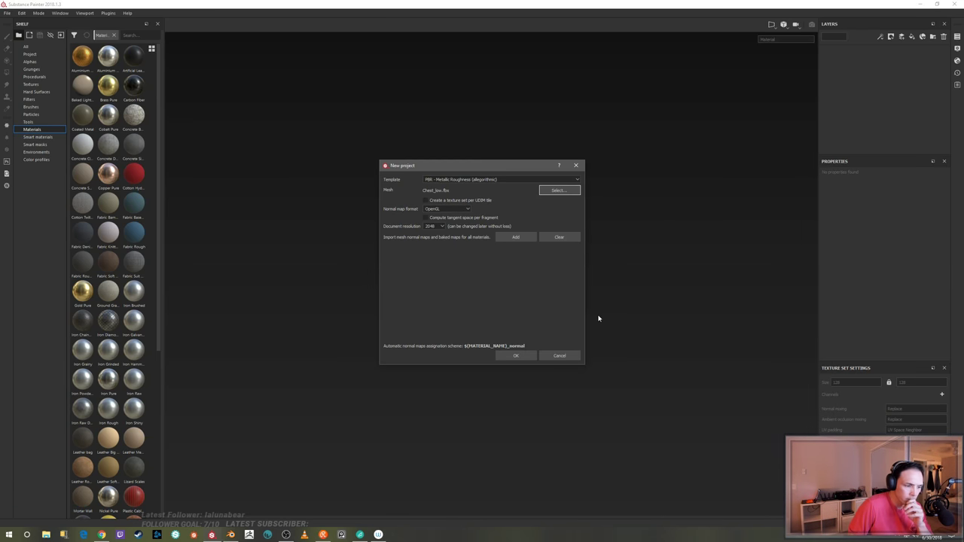
left_click(514, 354)
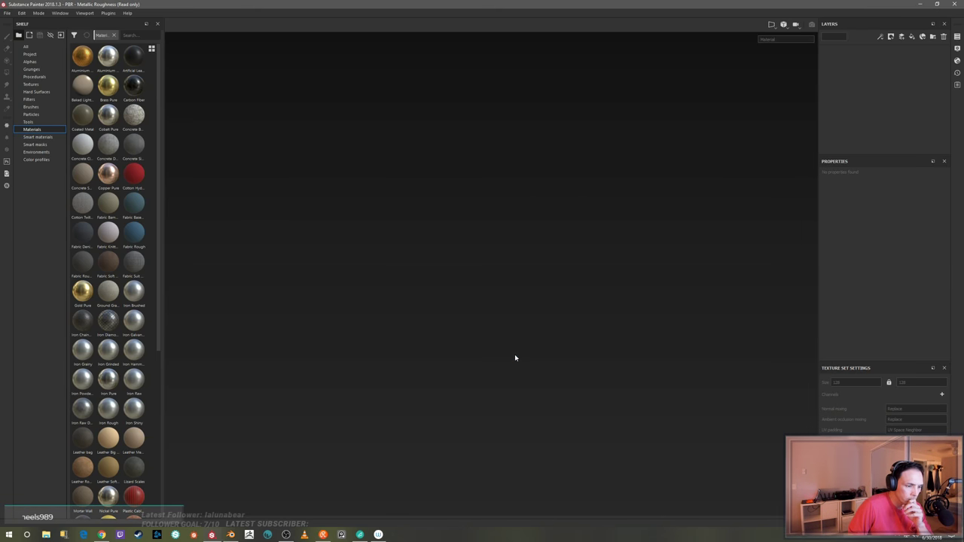
scroll(515, 351, "up", 2)
scroll(523, 361, "down", 5)
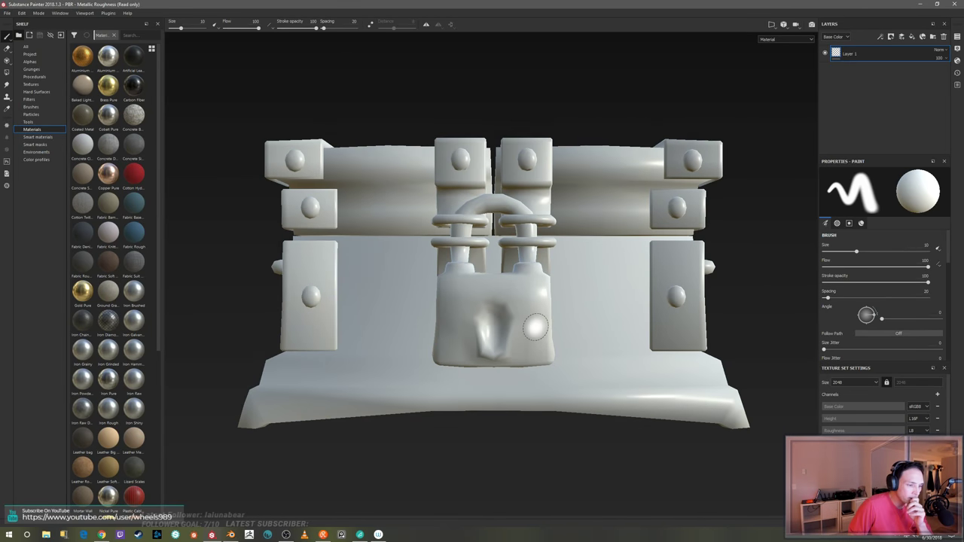
Open Bake Mesh Maps, review ID and ambient occlusion settings, keeping Self Occlusion at Always.
mouse_move(507, 452)
left_mouse_down("alt")
mouse_move(515, 430)
mouse_move(563, 446)
mouse_move(557, 451)
left_mouse_up("alt")
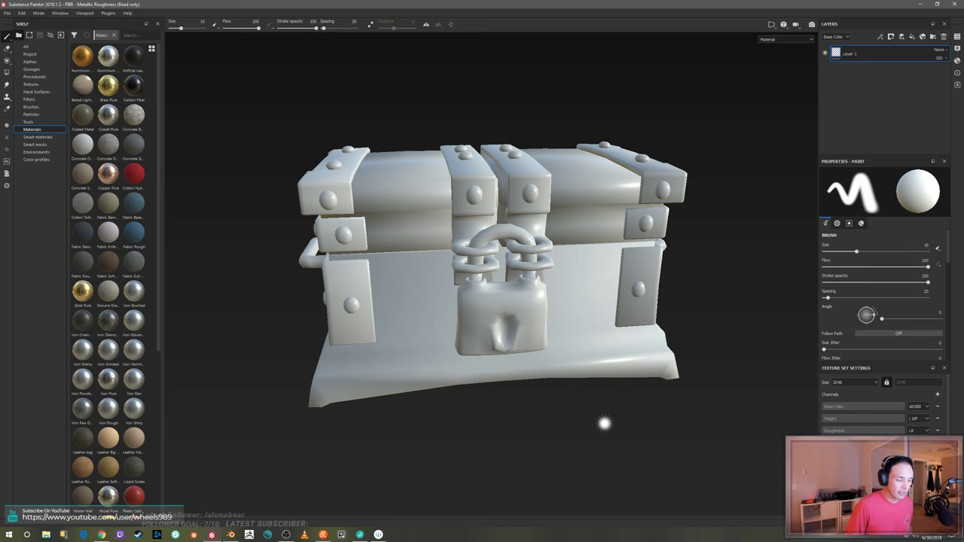
key("ctrl+b")
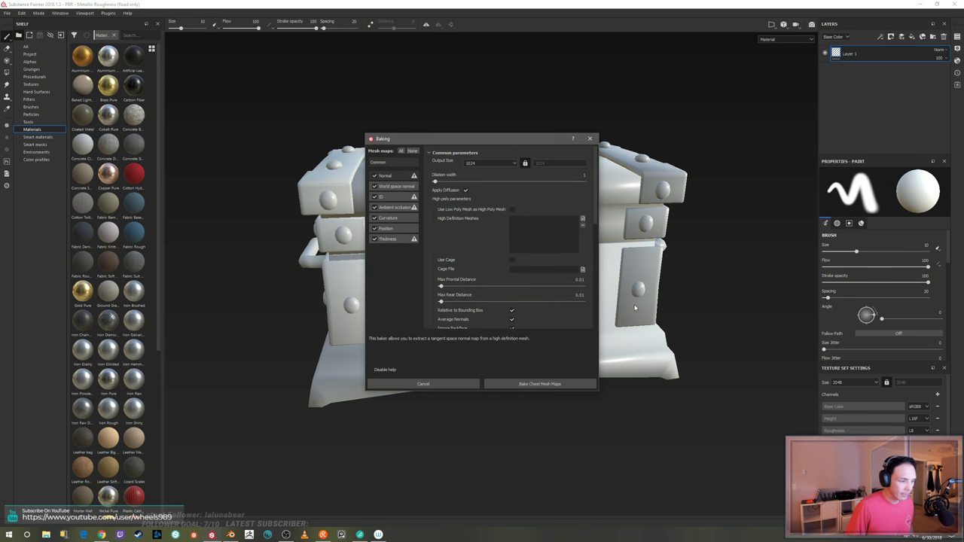
mouse_move(384, 196)
left_click(416, 197)
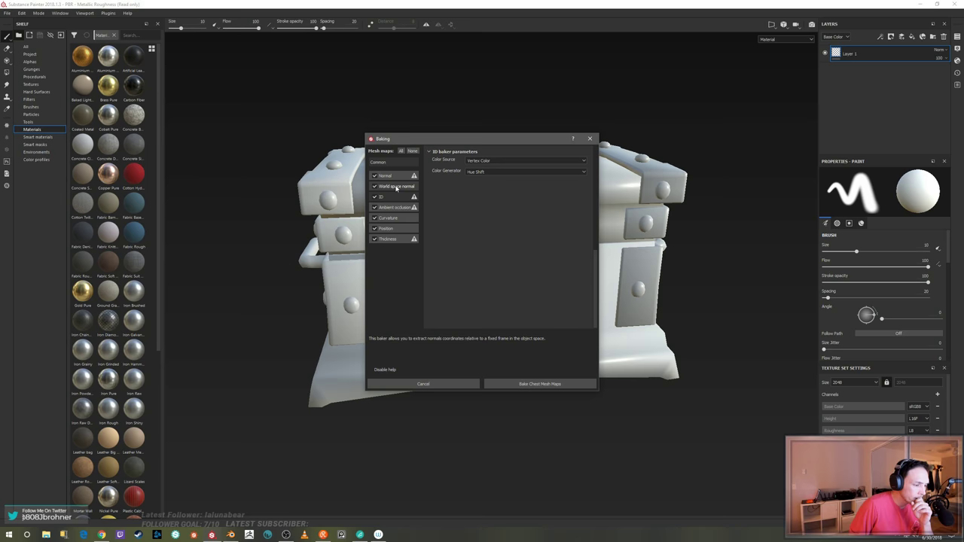
mouse_move(389, 218)
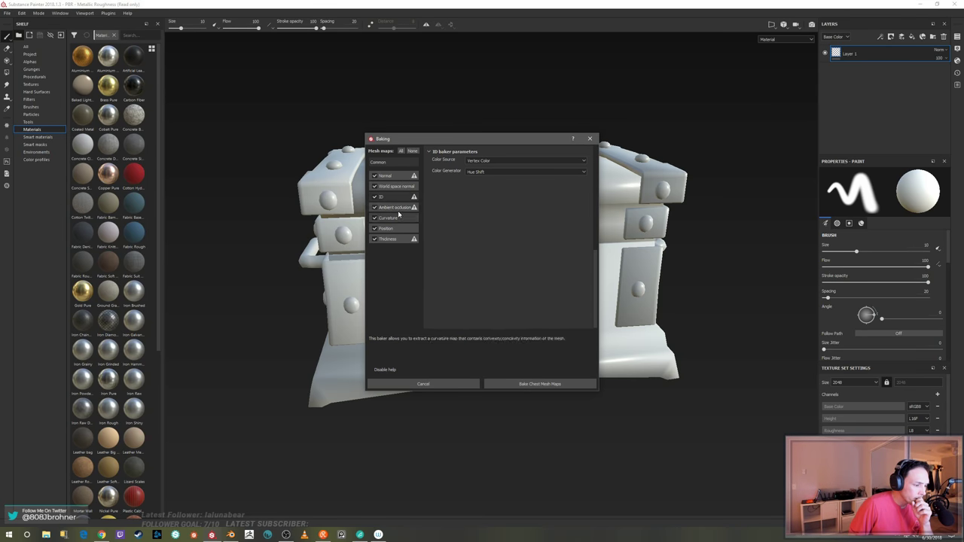
left_click(396, 209)
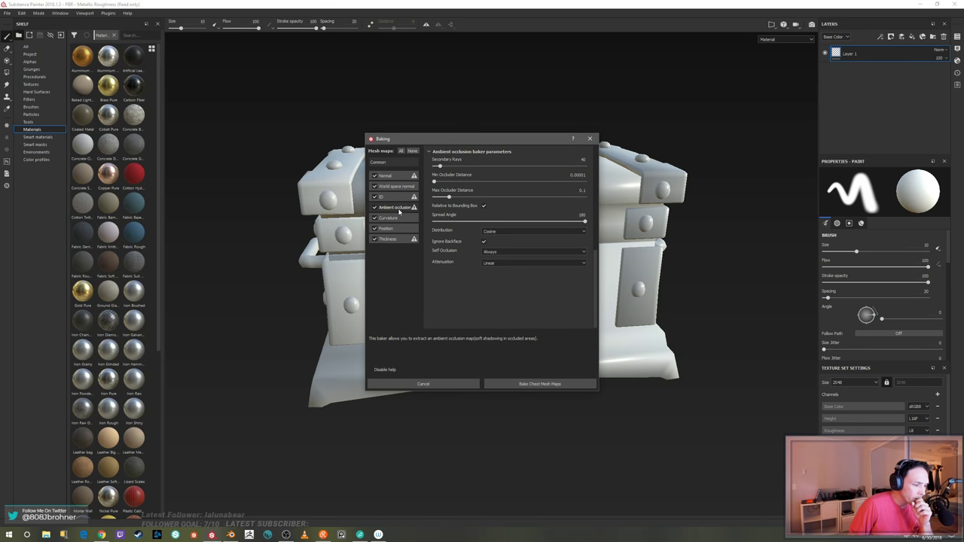
left_click(506, 252)
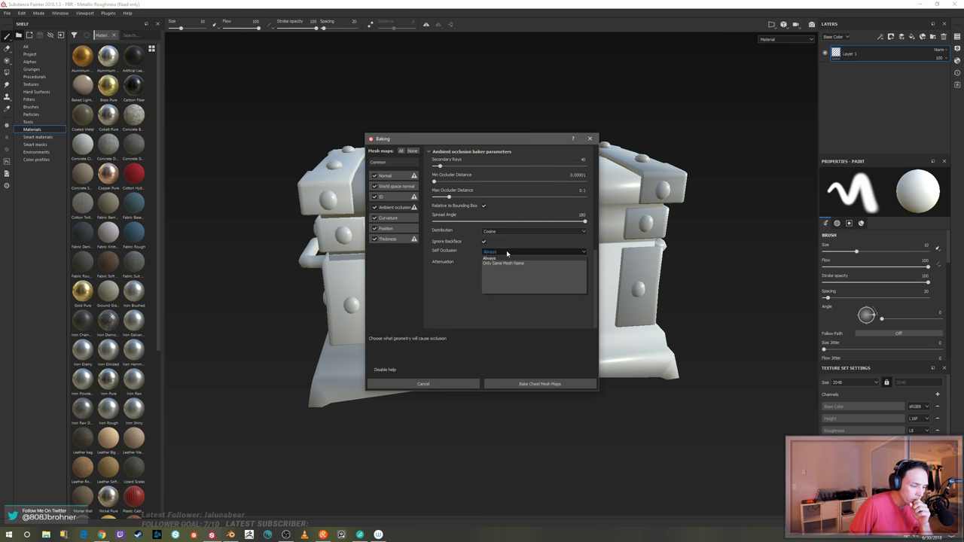
left_click(505, 253)
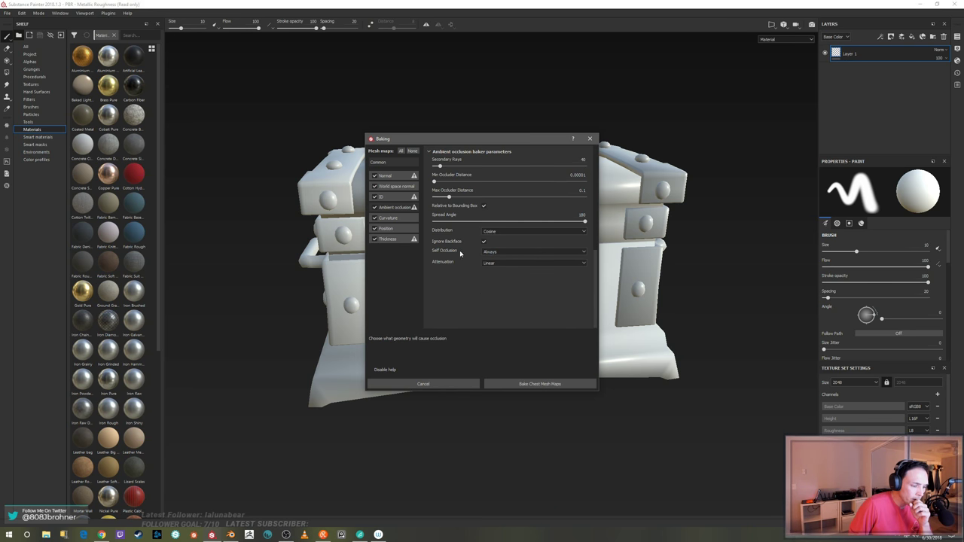
left_click(498, 252)
left_click(498, 249)
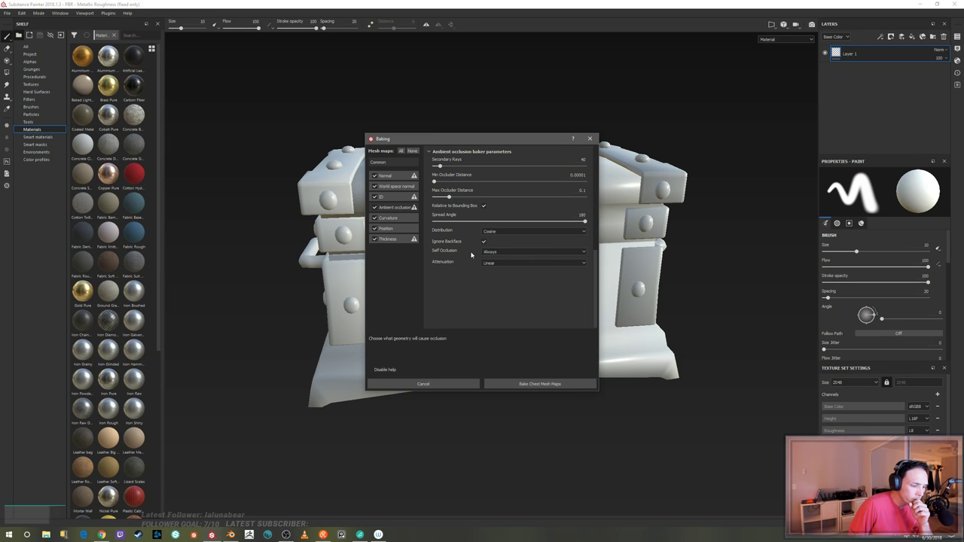
left_click(393, 176)
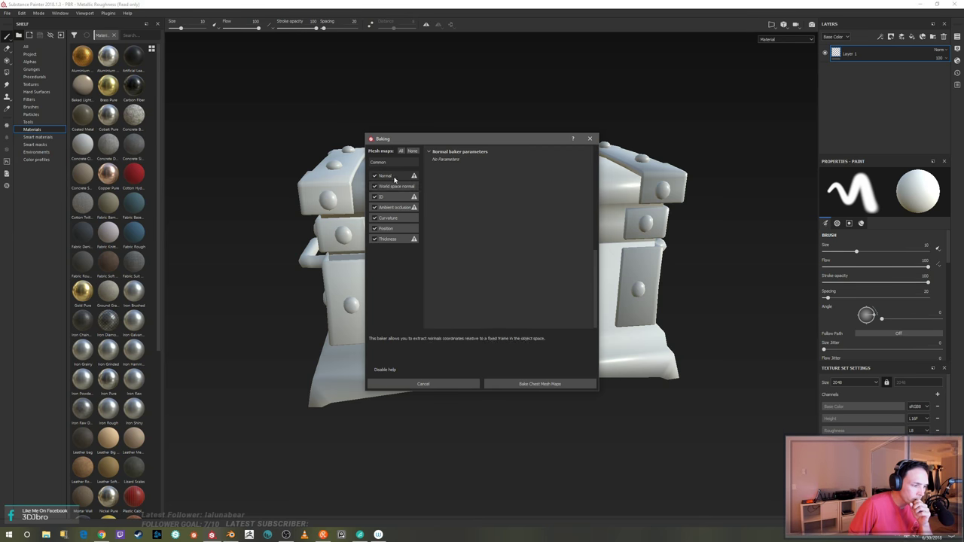
Use Chest_high as the high-poly mesh, with 2048 output and 0.08 max frontal distance.
left_click(582, 217)
left_click(532, 197)
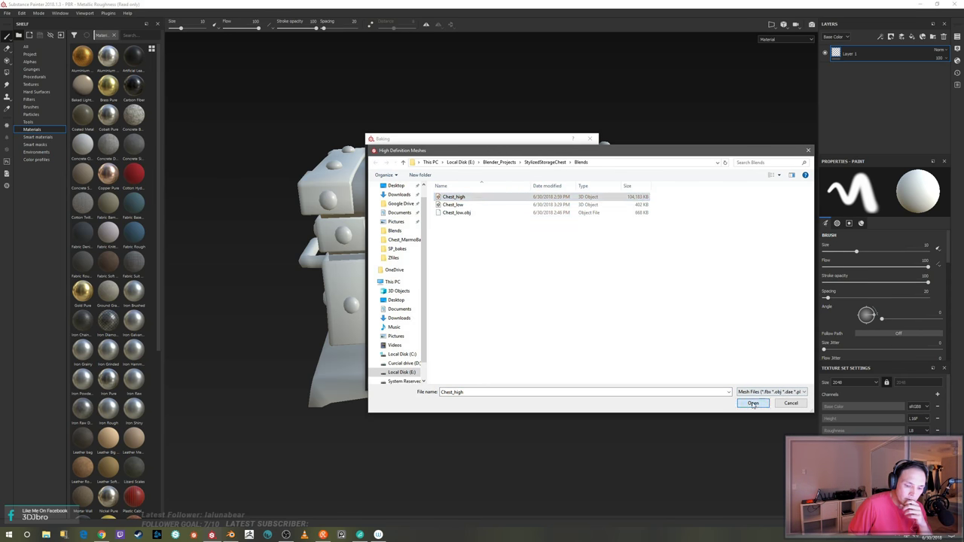
left_click(753, 403)
left_click(493, 163)
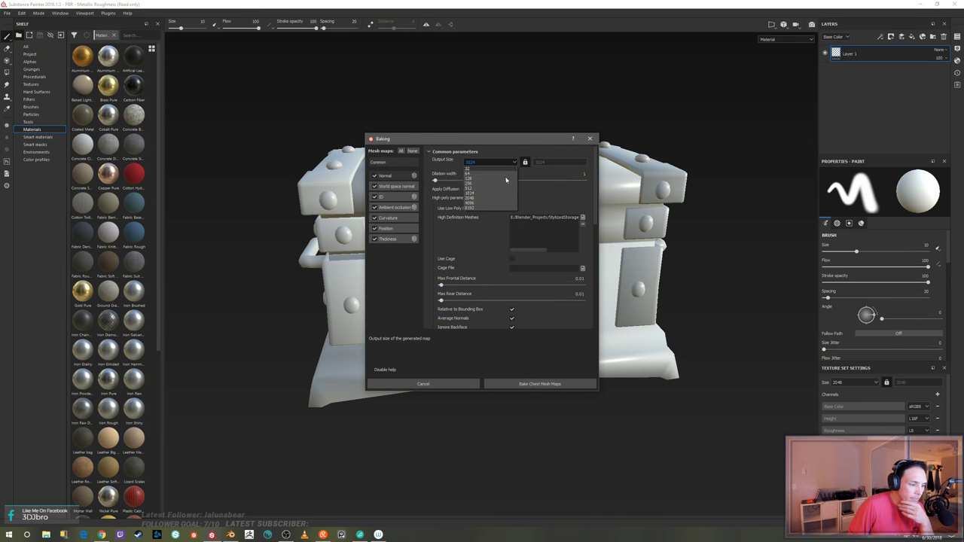
left_click(494, 196)
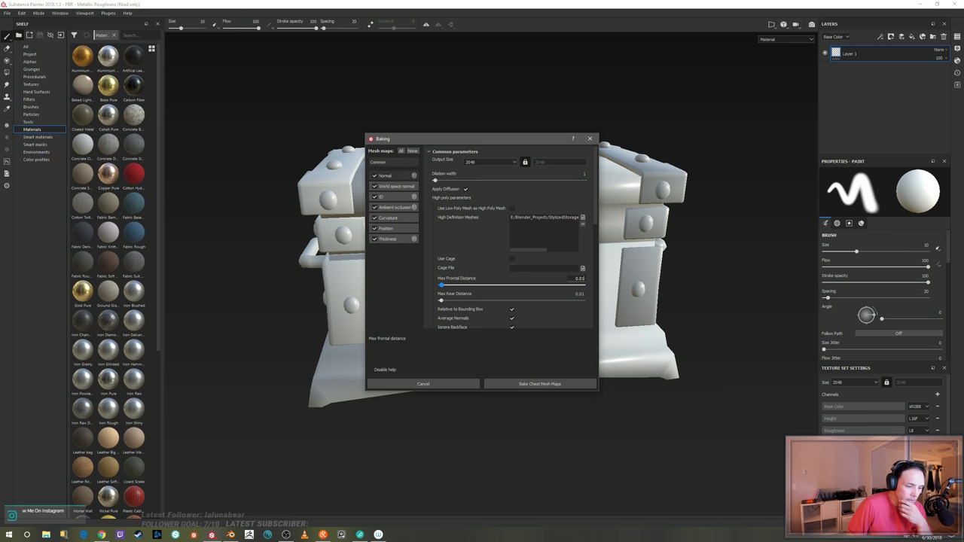
left_click(579, 278)
type("0.08")
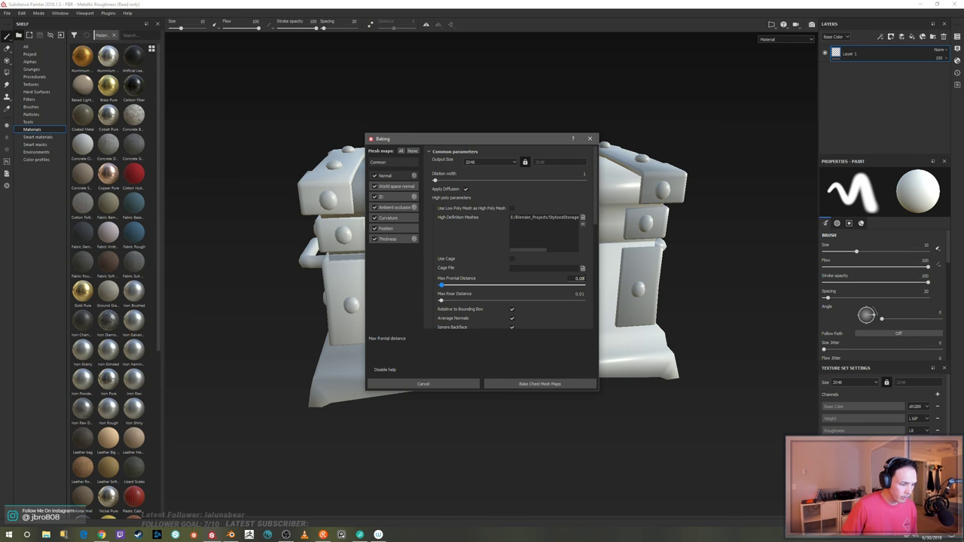
key("Return")
Match meshes by name, set antialiasing to Subsampling 4x4, and bake the maps.
scroll(554, 313, "down", 1)
scroll(554, 312, "down", 2)
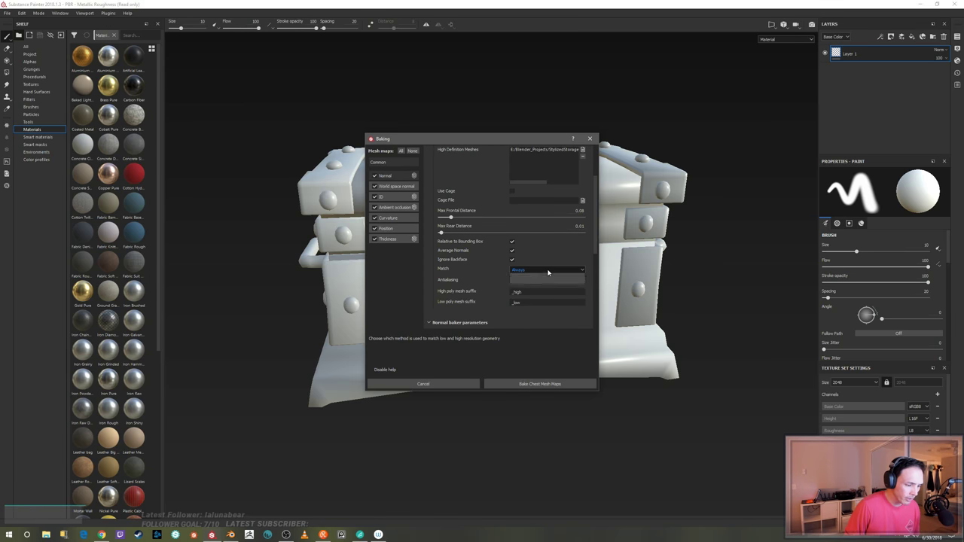
left_click(547, 270)
left_click(547, 282)
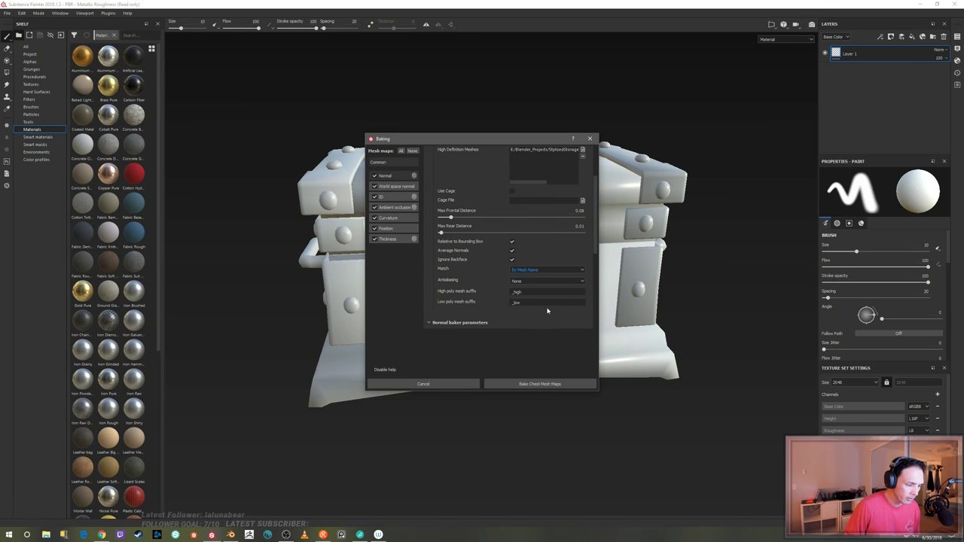
left_click(580, 282)
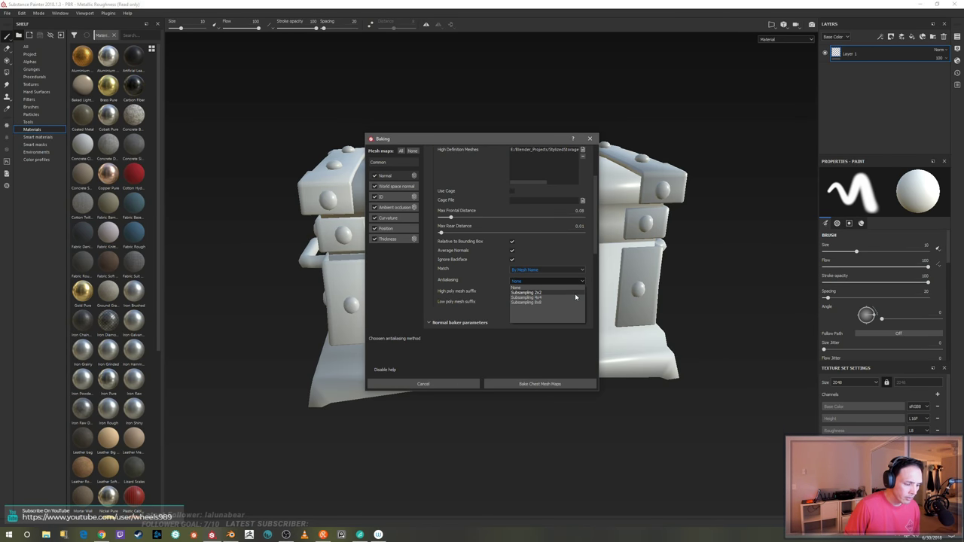
left_click(575, 298)
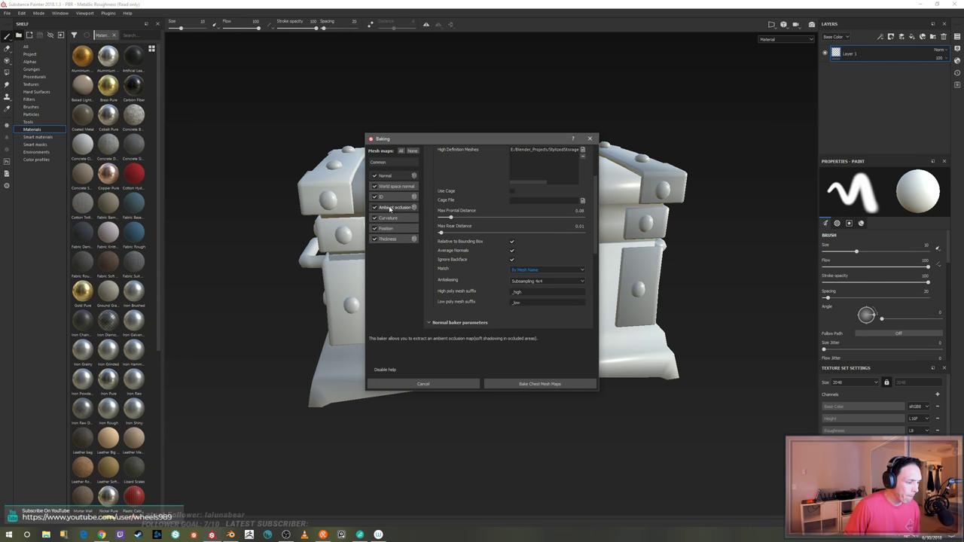
left_click(388, 238)
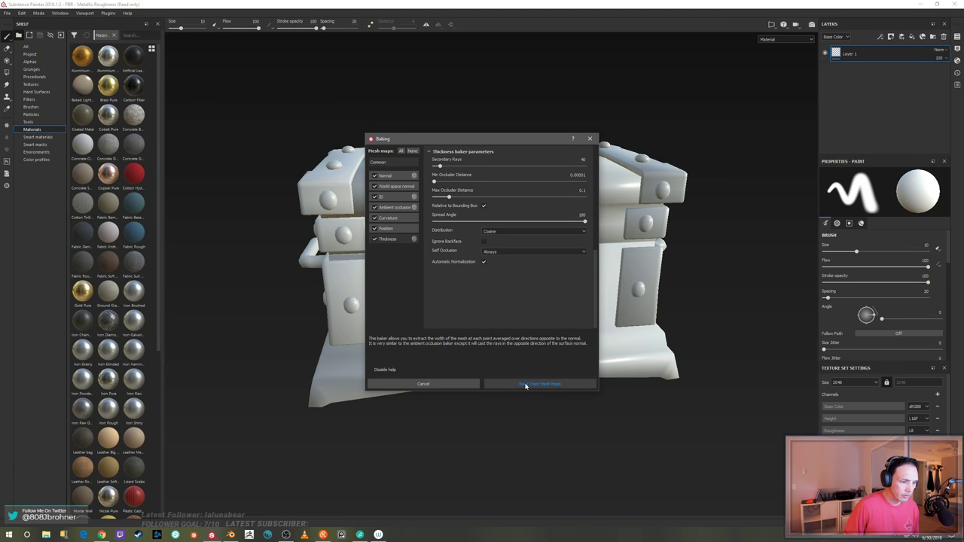
left_click(526, 385)
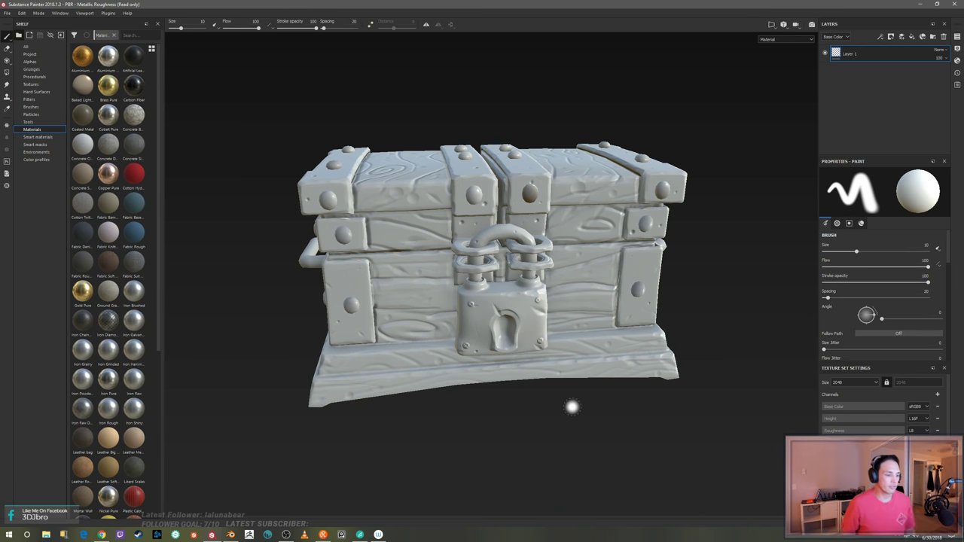
mouse_move(593, 416)
left_mouse_down("alt")
mouse_move(568, 438)
mouse_move(557, 422)
left_mouse_up("alt")
scroll(558, 421, "down", 3)
scroll(542, 317, "up", 3)
scroll(533, 279, "up", 5)
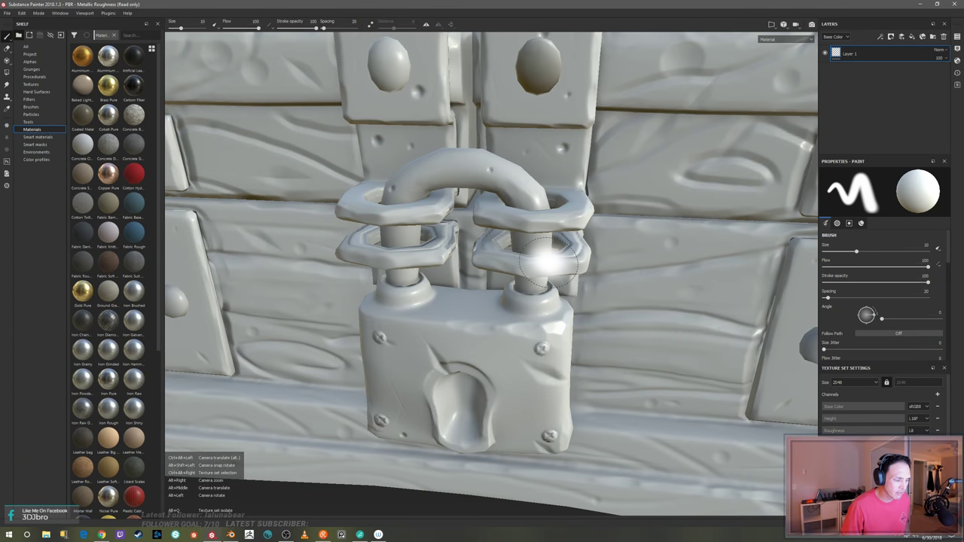
scroll(557, 256, "down", 3)
scroll(550, 260, "down", 2)
mouse_move(545, 260)
left_mouse_down("alt")
mouse_move(628, 284)
mouse_move(553, 273)
mouse_move(577, 254)
left_mouse_up("alt")
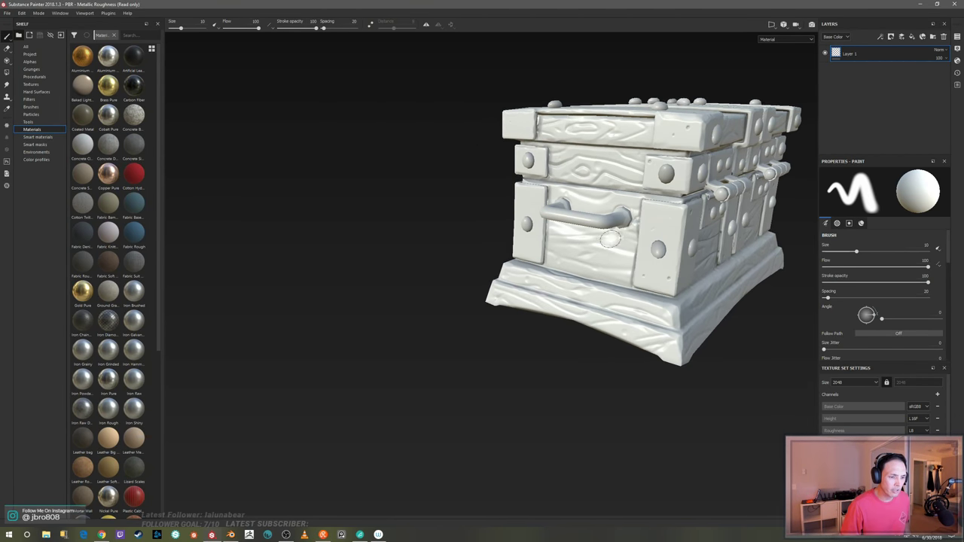
mouse_move(579, 256)
right_mouse_down("alt")
mouse_move(504, 261)
mouse_move(542, 185)
mouse_move(527, 214)
right_mouse_up("alt")
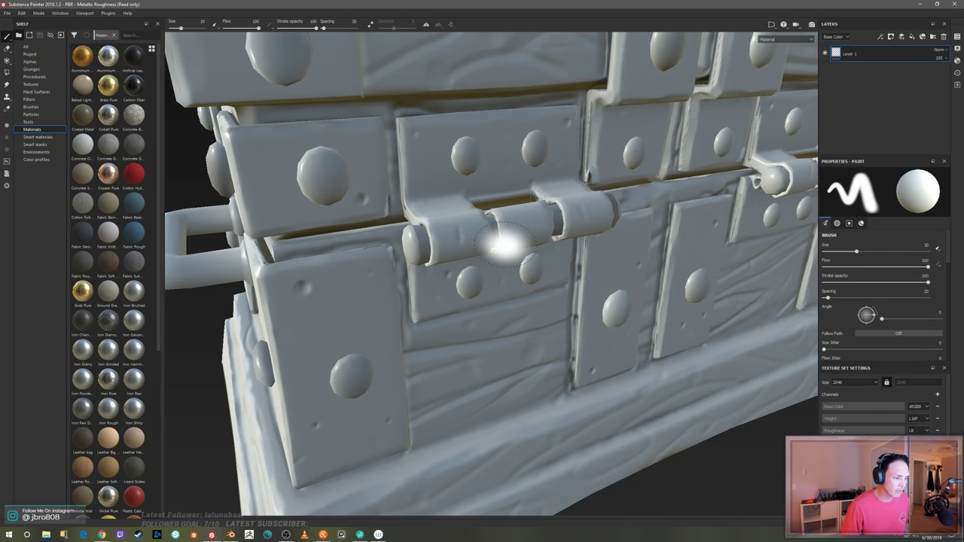
mouse_move(505, 245)
right_mouse_down("alt")
mouse_move(495, 274)
mouse_move(541, 266)
mouse_move(536, 287)
mouse_move(524, 241)
right_mouse_up("alt")
left_click_drag(523, 241, 512, 239, "alt")
right_click_drag(512, 239, 508, 235, "alt")
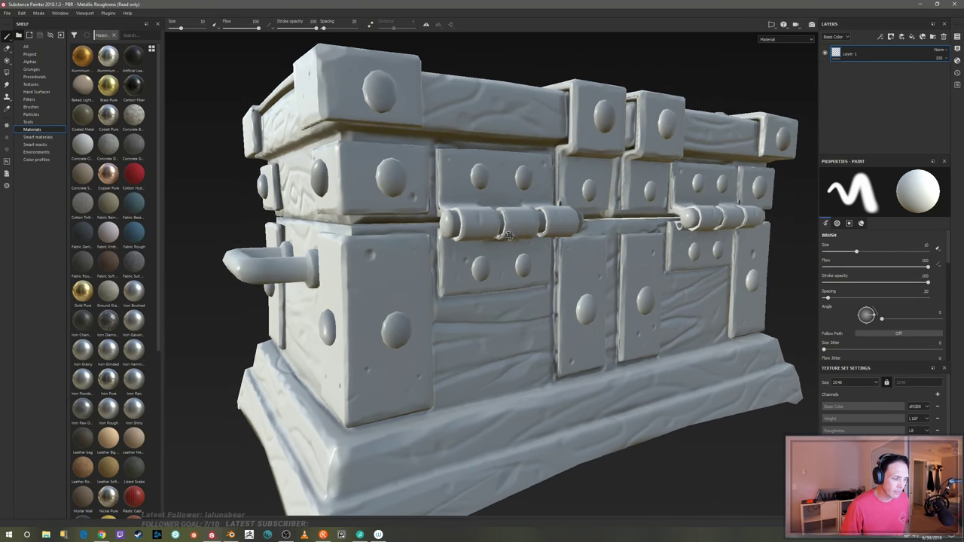
scroll(503, 245, "down", 3)
scroll(501, 248, "up", 4)
scroll(502, 247, "down", 4)
scroll(503, 247, "down", 2)
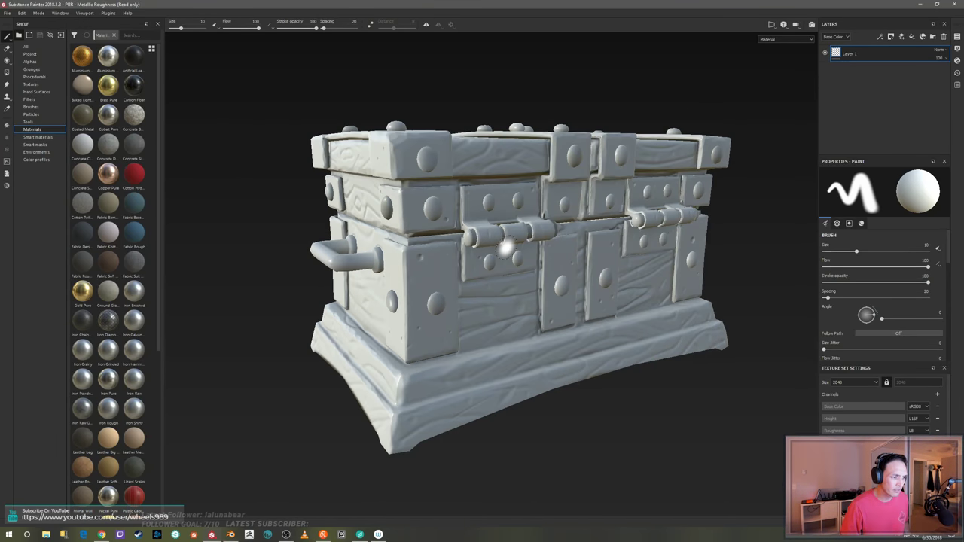
scroll(505, 247, "down", 3)
mouse_move(474, 354)
left_mouse_down("alt")
mouse_move(658, 339)
mouse_move(538, 351)
left_mouse_up("alt")
scroll(541, 351, "up", 3)
scroll(538, 352, "down", 4)
left_click_drag(414, 392, 637, 374, "alt")
middle_click_drag(345, 404, 490, 387)
scroll(522, 366, "down", 2)
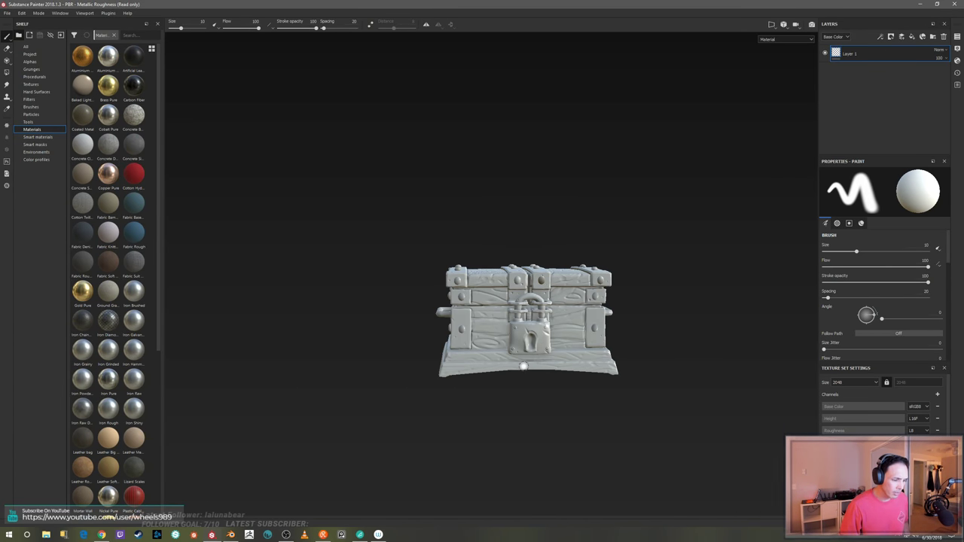
scroll(522, 366, "up", 4)
scroll(524, 361, "up", 2)
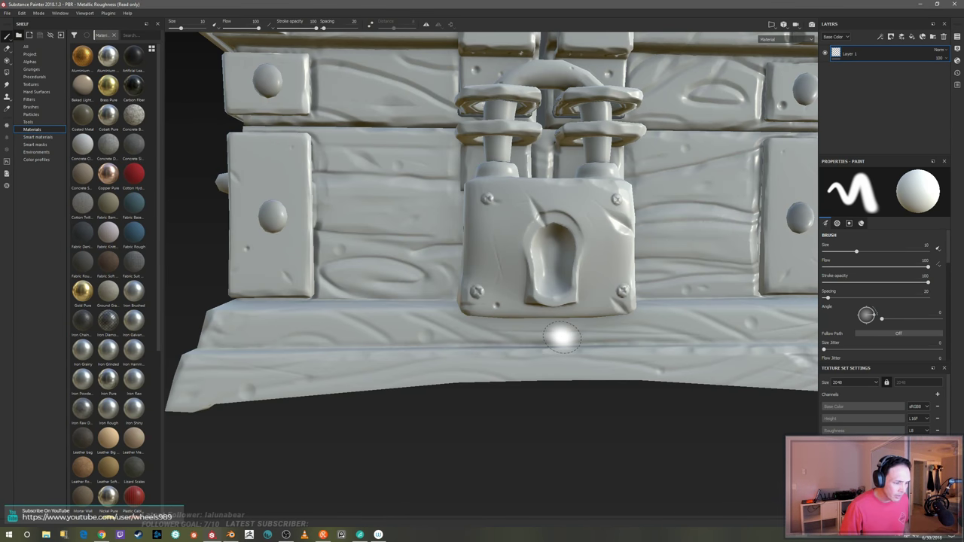
left_click_drag(546, 317, 507, 243, "alt")
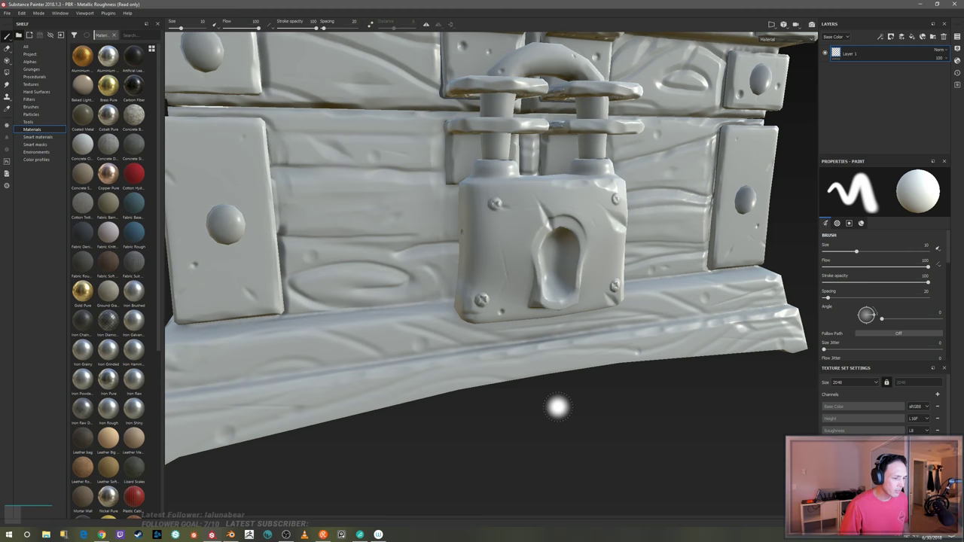
scroll(565, 400, "down", 3)
mouse_move(622, 396)
left_mouse_down("alt")
mouse_move(508, 362)
mouse_move(589, 358)
left_mouse_up("alt")
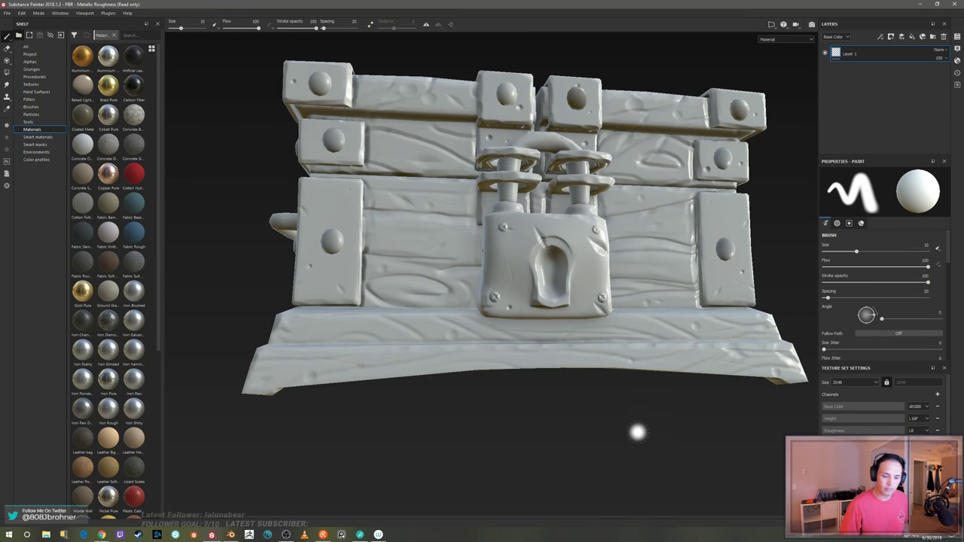
scroll(881, 400, "down", 5)
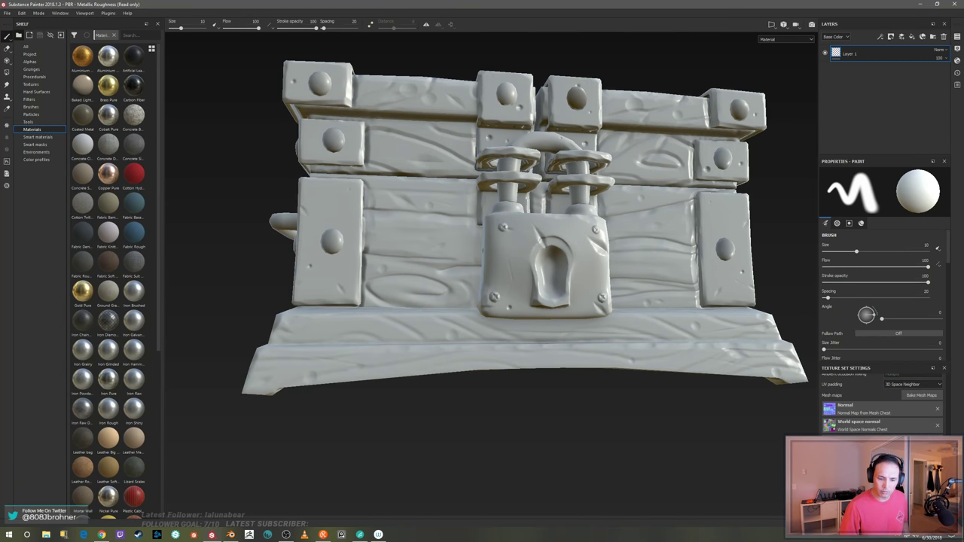
Clear the Normal and World space normal mesh map slots.
left_click(937, 408)
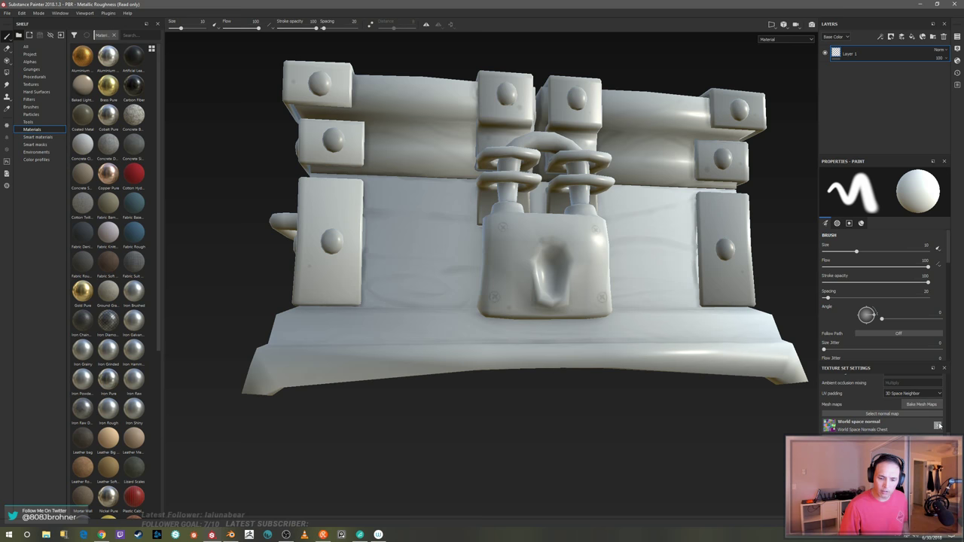
left_click(938, 422)
scroll(881, 407, "up", 1)
scroll(881, 407, "up", 1)
scroll(881, 407, "up", 1)
scroll(881, 407, "up", 1)
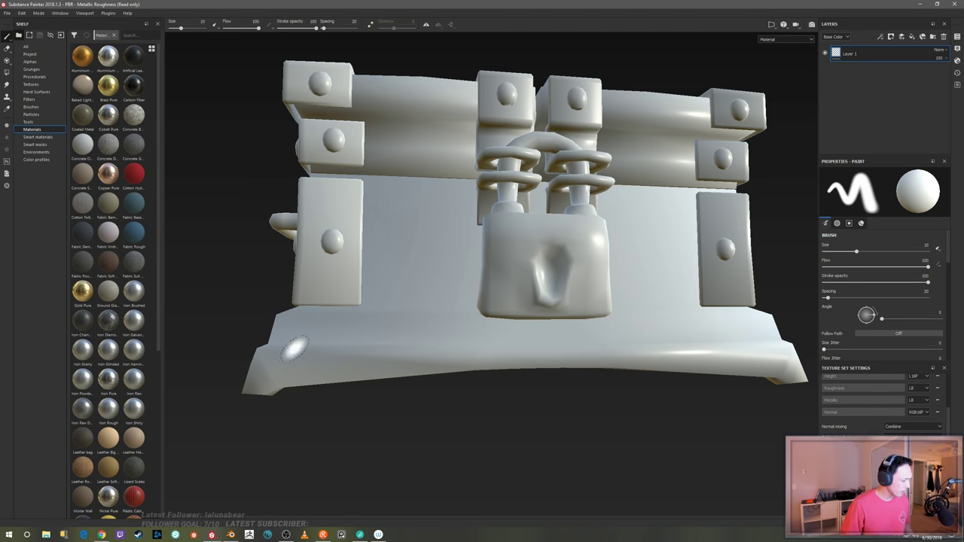
Drag the eight PSD bakes from the Chest_MarmoBakes folder onto the shelf.
left_click(46, 534)
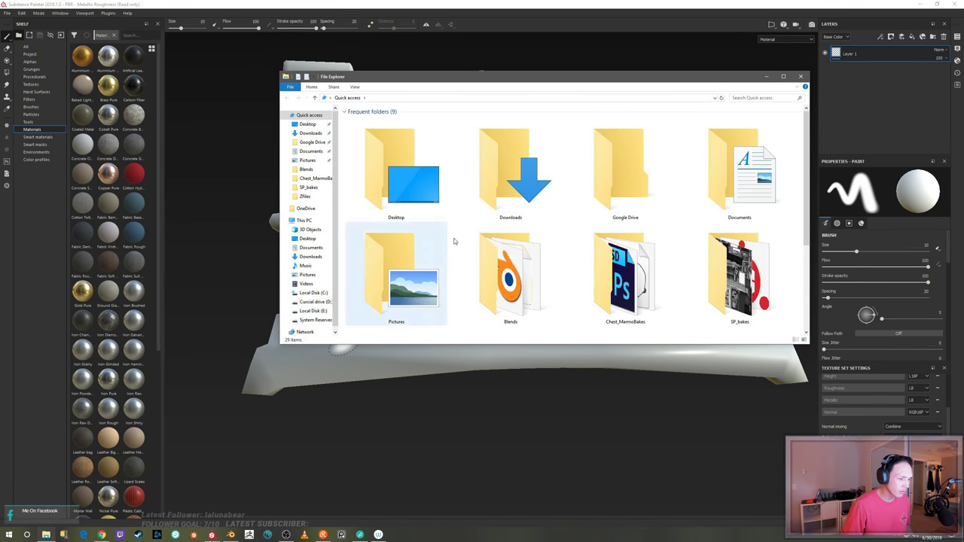
double_click(617, 265)
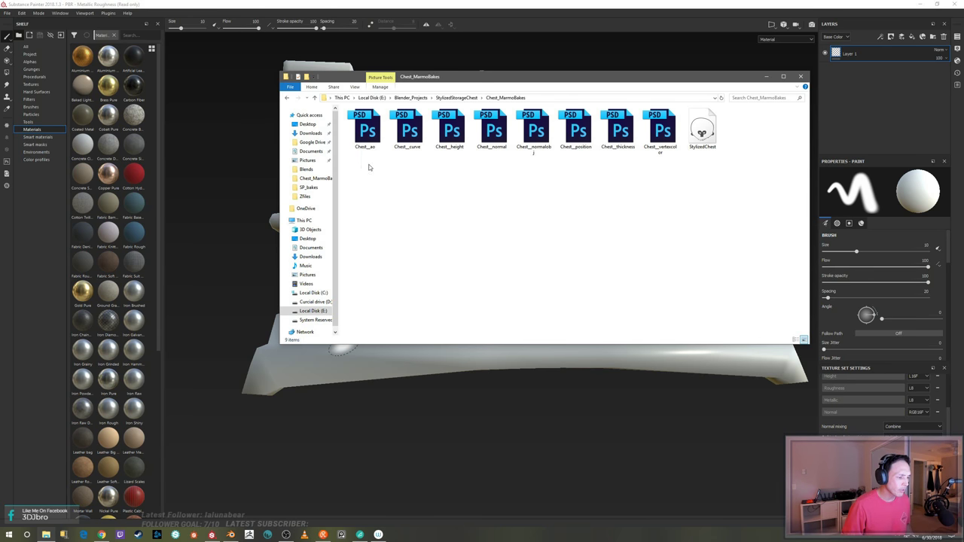
left_click_drag(368, 167, 668, 129)
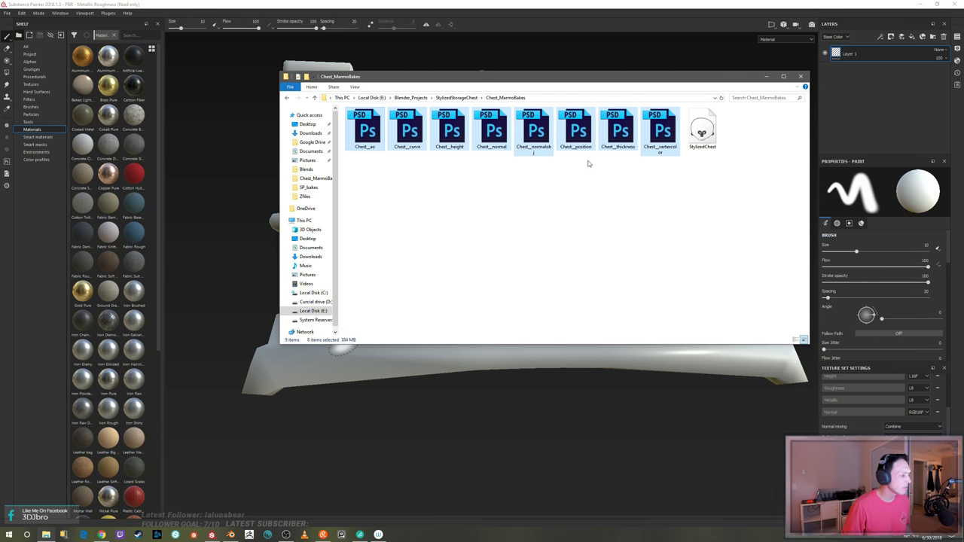
mouse_move(576, 128)
left_mouse_down()
mouse_move(112, 276)
mouse_move(204, 258)
left_mouse_up()
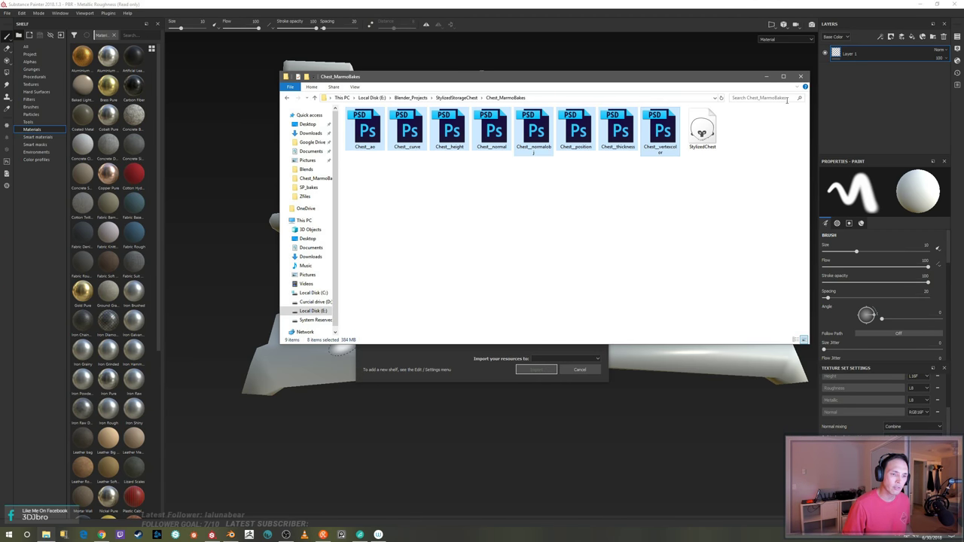
left_click(800, 78)
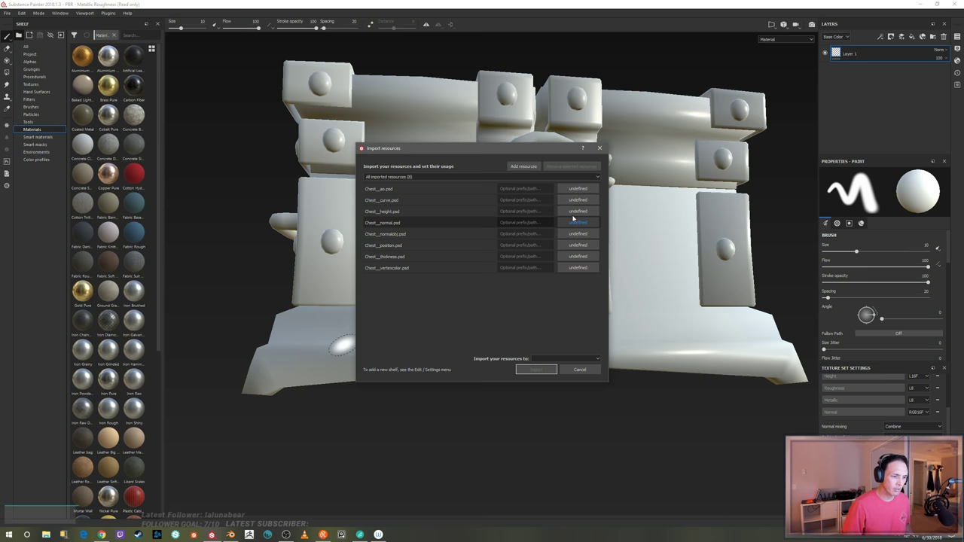
Set the ao, curve, height and normal maps' usage to texture.
left_click(578, 189)
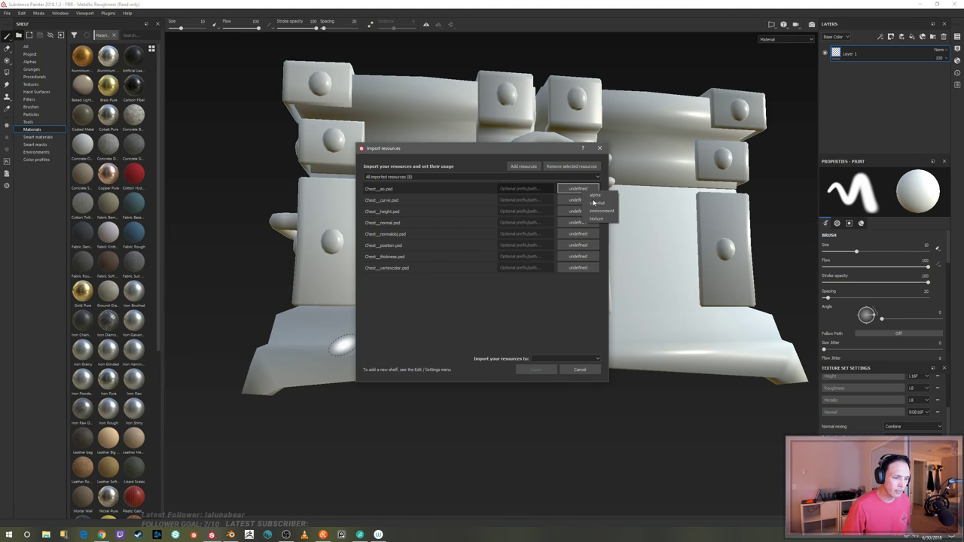
left_click(595, 219)
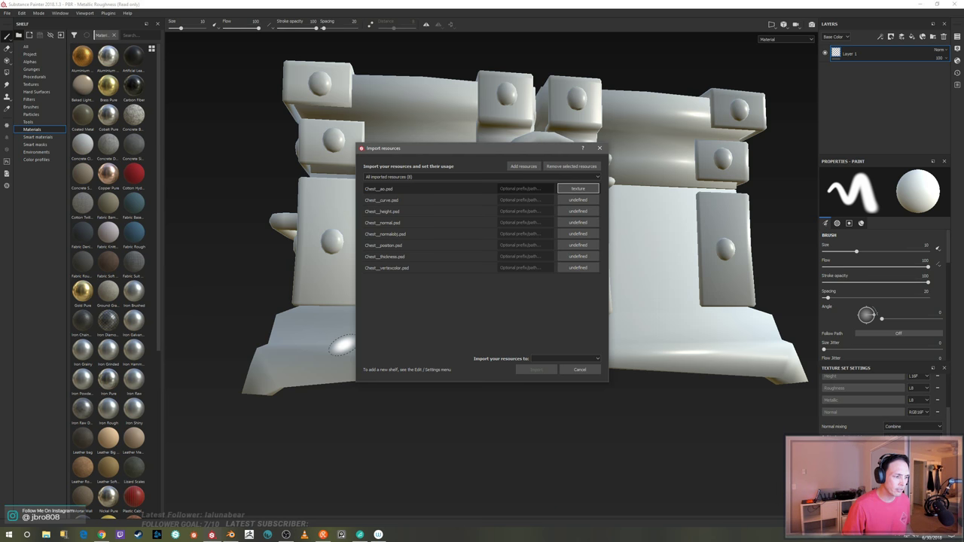
left_click(578, 200)
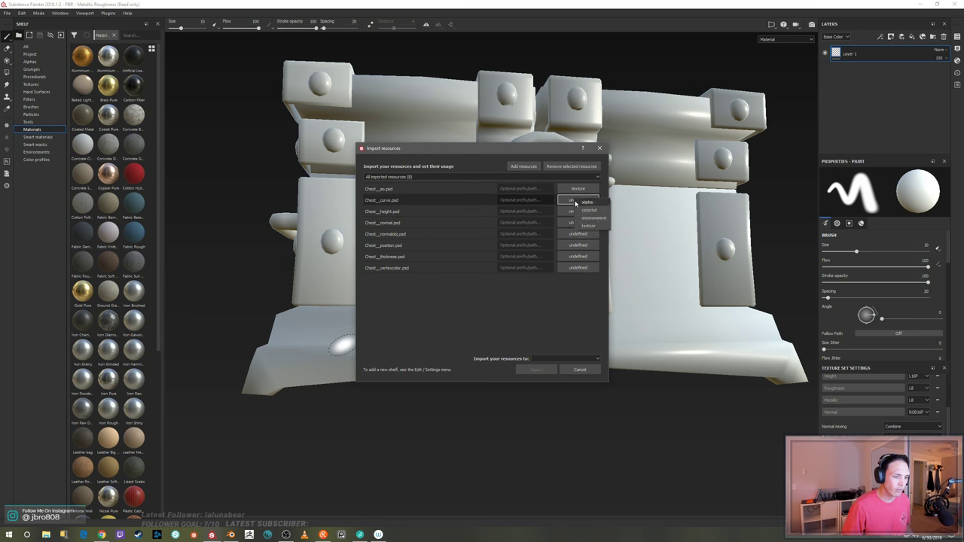
left_click(590, 226)
left_click(577, 211)
left_click(598, 237)
left_click(591, 223)
left_click(607, 249)
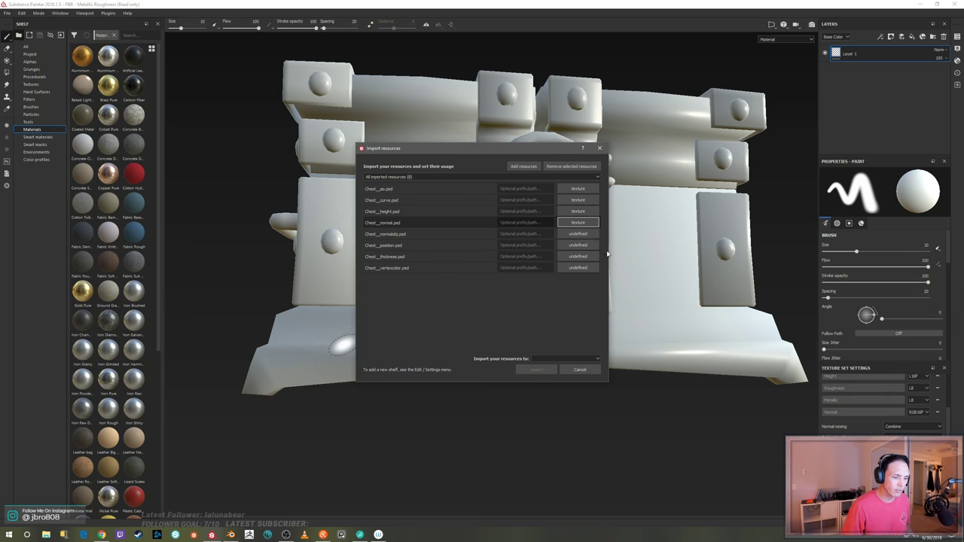
Set normaldx, position, thickness and vertexcolor to texture, importing into the current session.
left_click(590, 239)
left_click(606, 261)
left_click(592, 247)
left_click(604, 273)
left_click(591, 256)
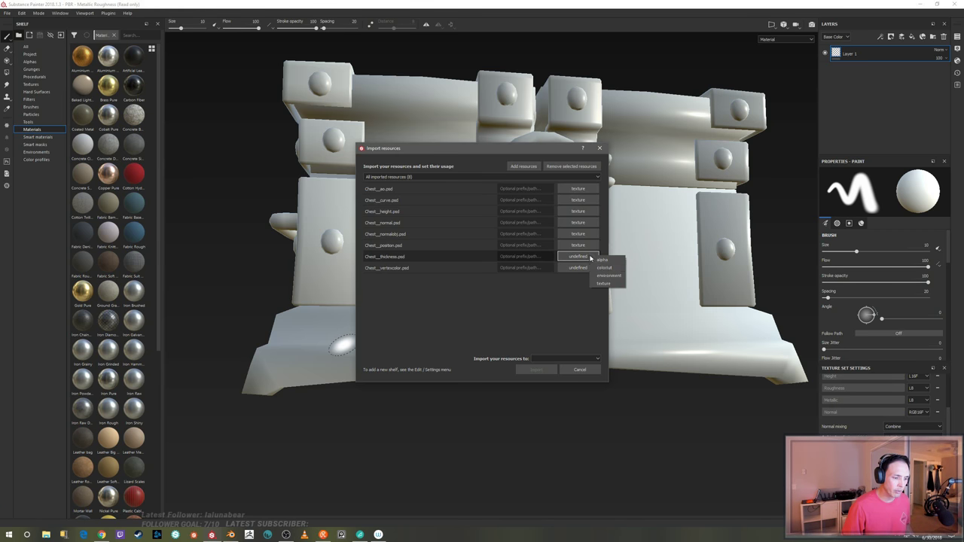
left_click(602, 283)
left_click(592, 268)
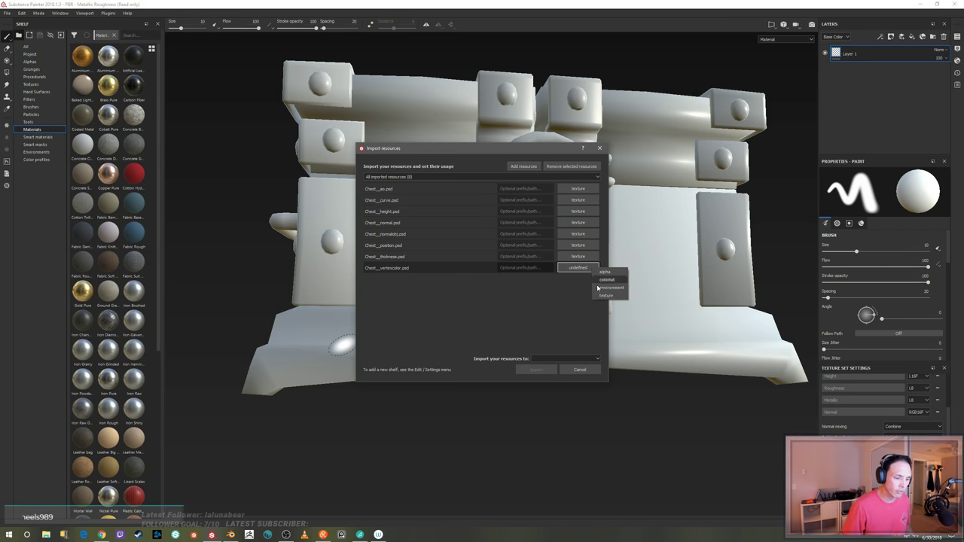
left_click(606, 296)
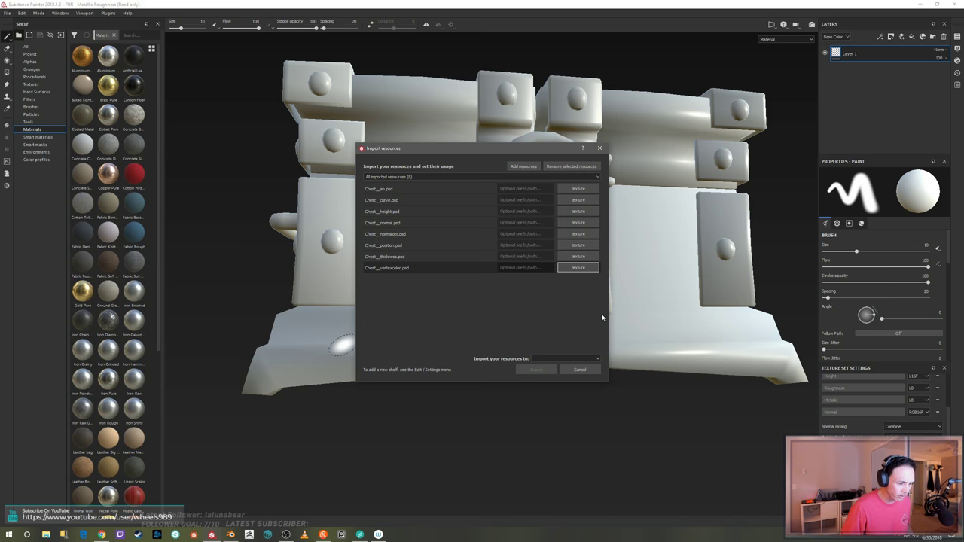
left_click(599, 359)
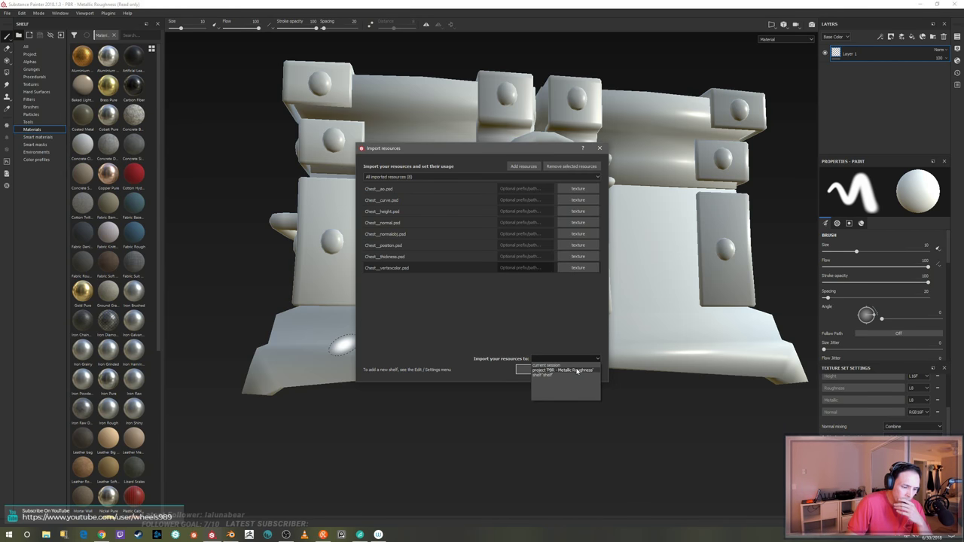
left_click(578, 366)
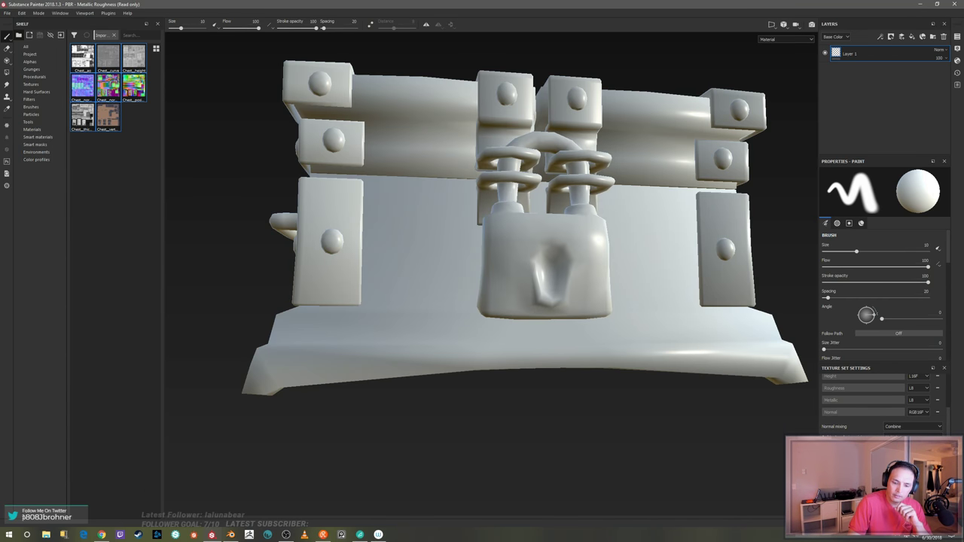
Open the resource picker for the Normal mesh map slot, closing and reopening it once.
left_click(895, 397)
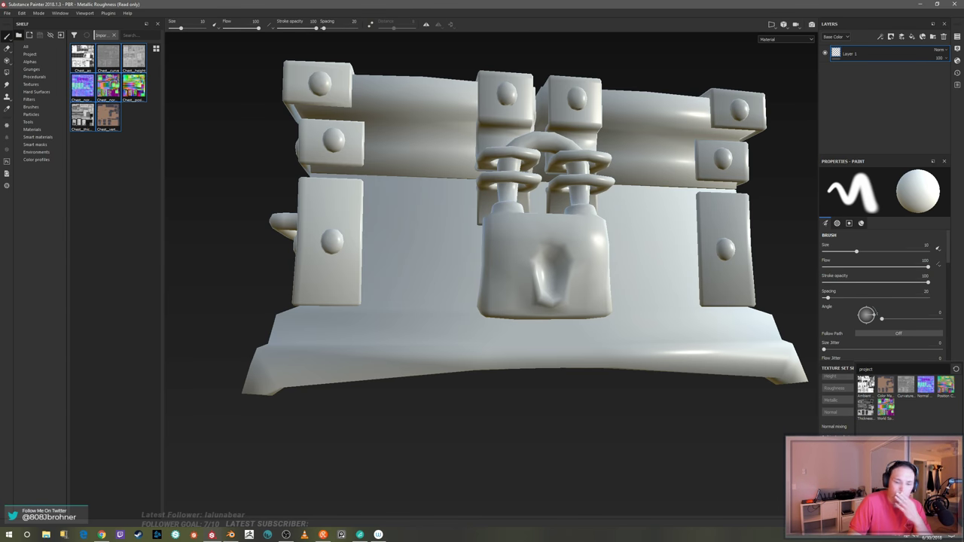
left_click(925, 385)
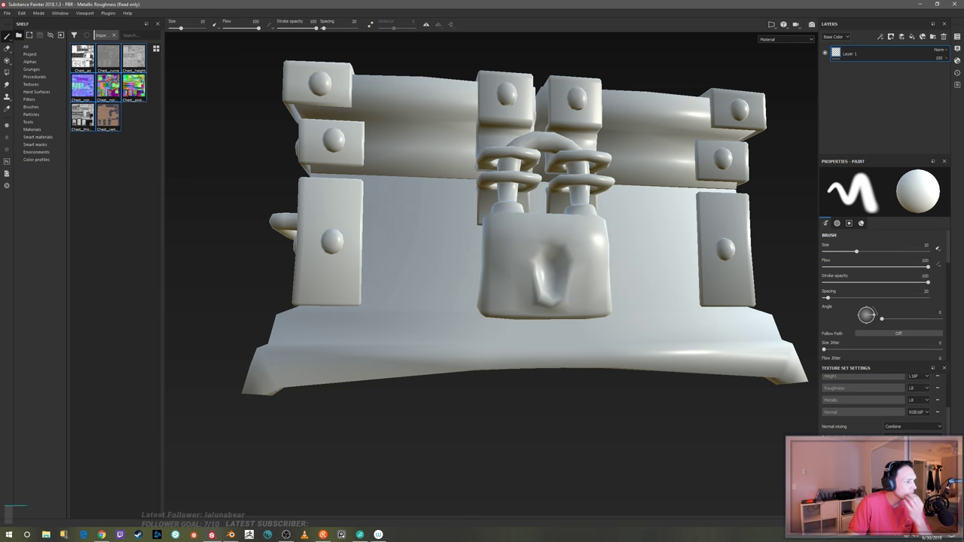
left_click(866, 448)
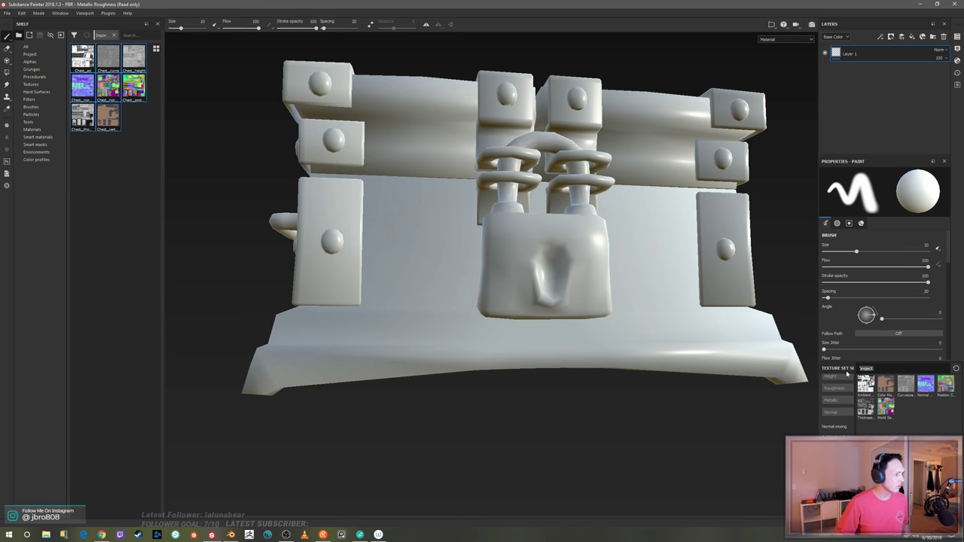
Filter the texture picker for 'Chest' and apply the baked normal map to the chest.
key("BackSpace")
type("c")
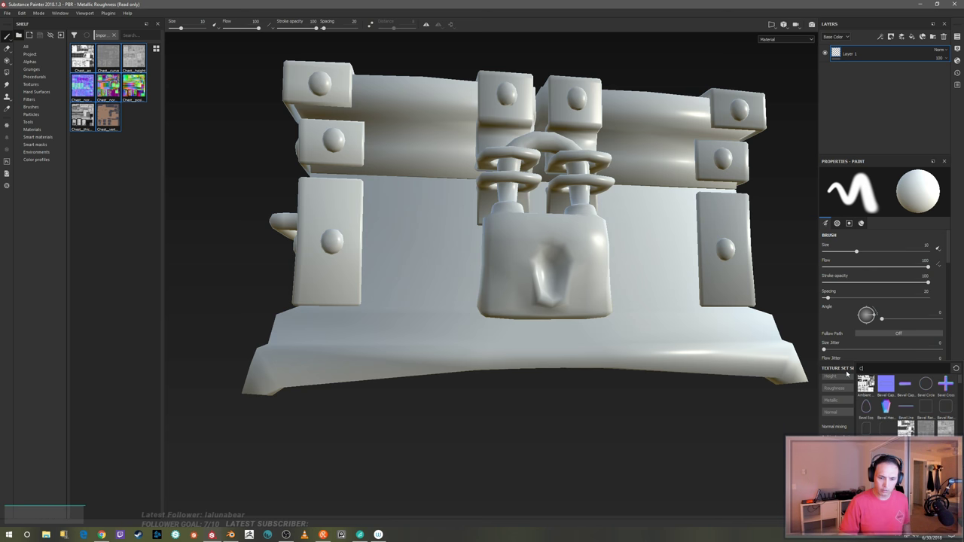
type("Chest")
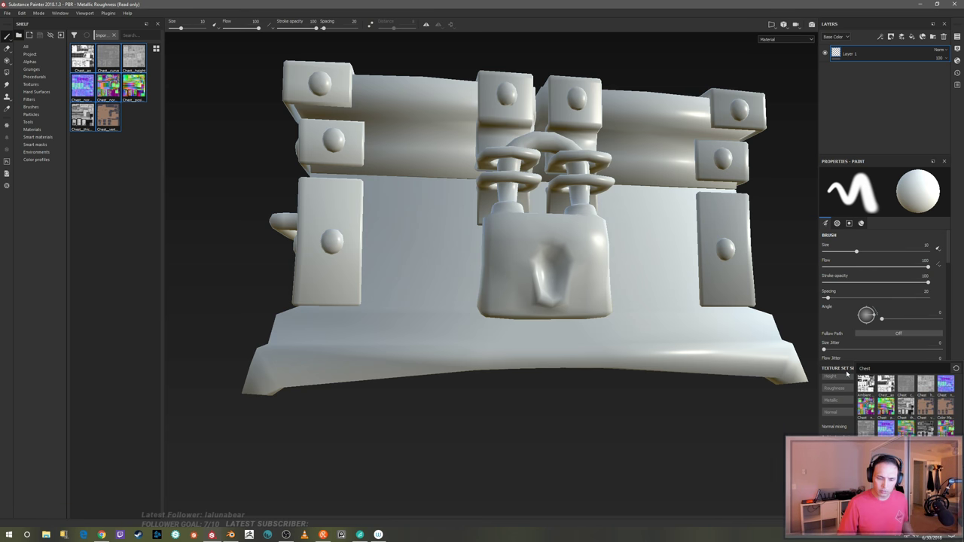
left_click(948, 384)
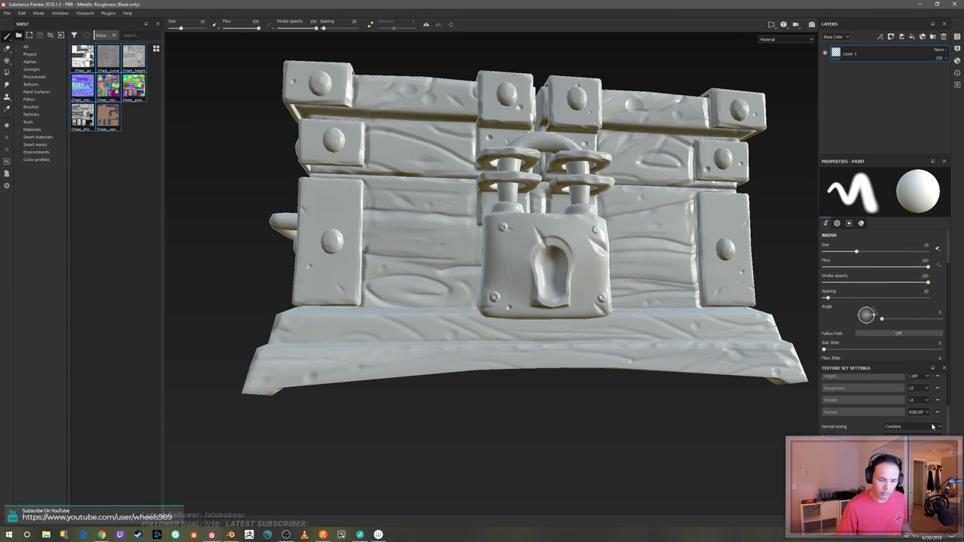
scroll(896, 390, "down", 1)
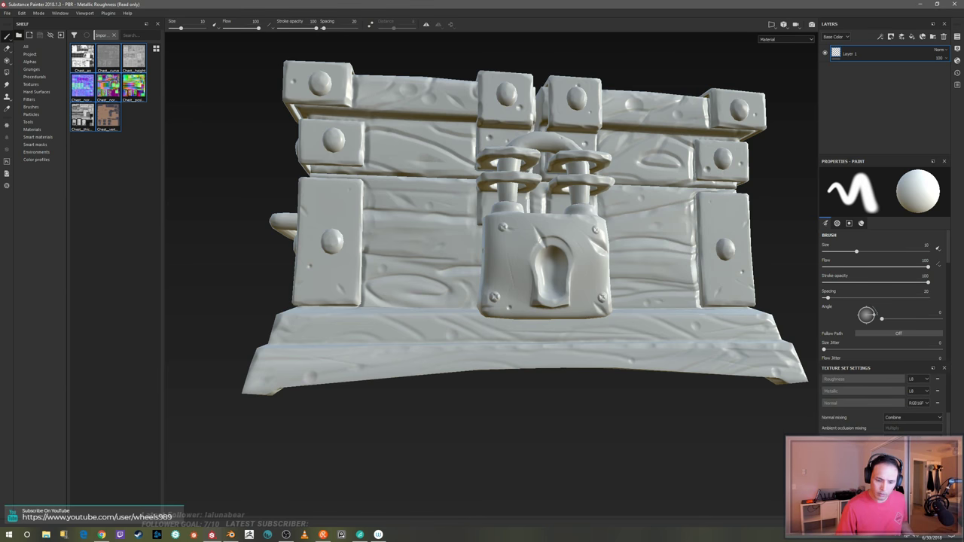
left_click(896, 390)
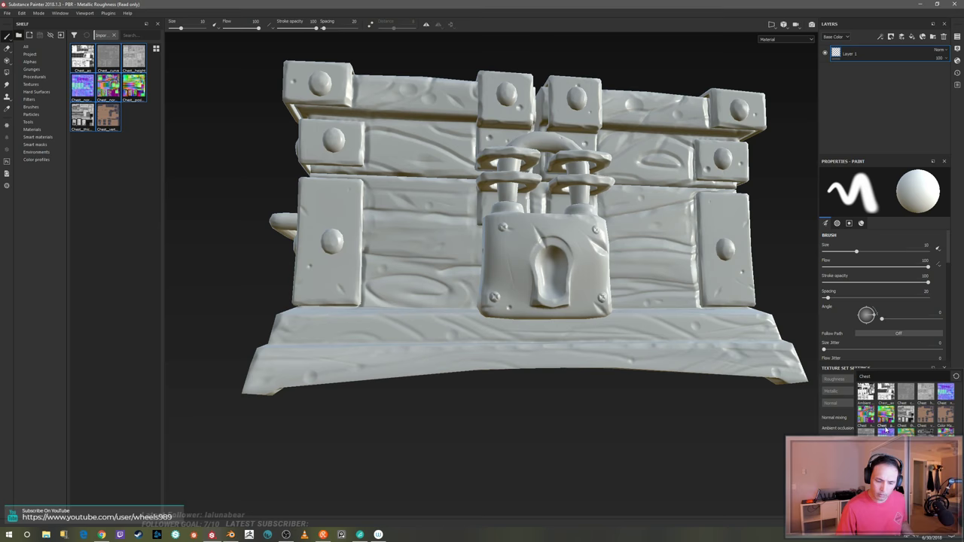
mouse_move(866, 414)
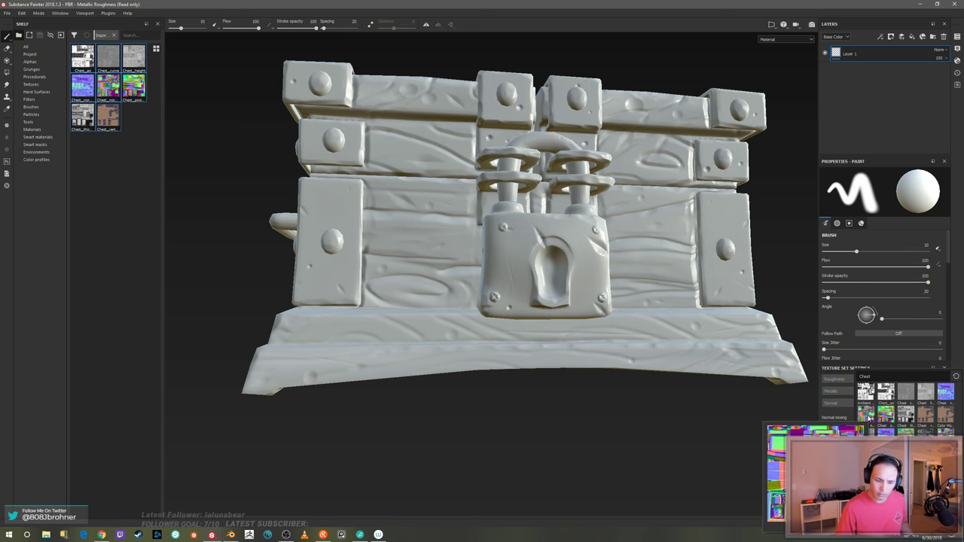
Reopen the Normal mesh map slot's picker and assign Chest_normal.
left_click(866, 414)
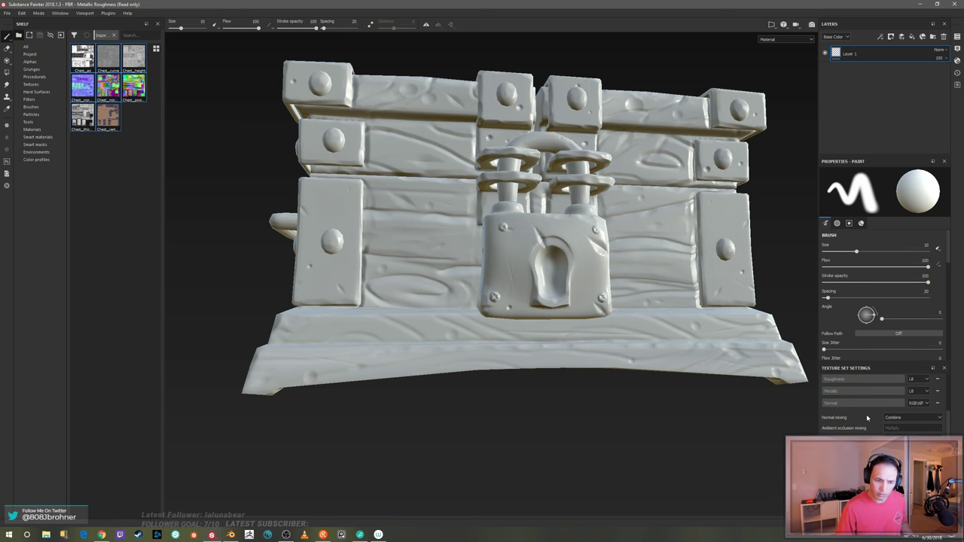
left_click(862, 382)
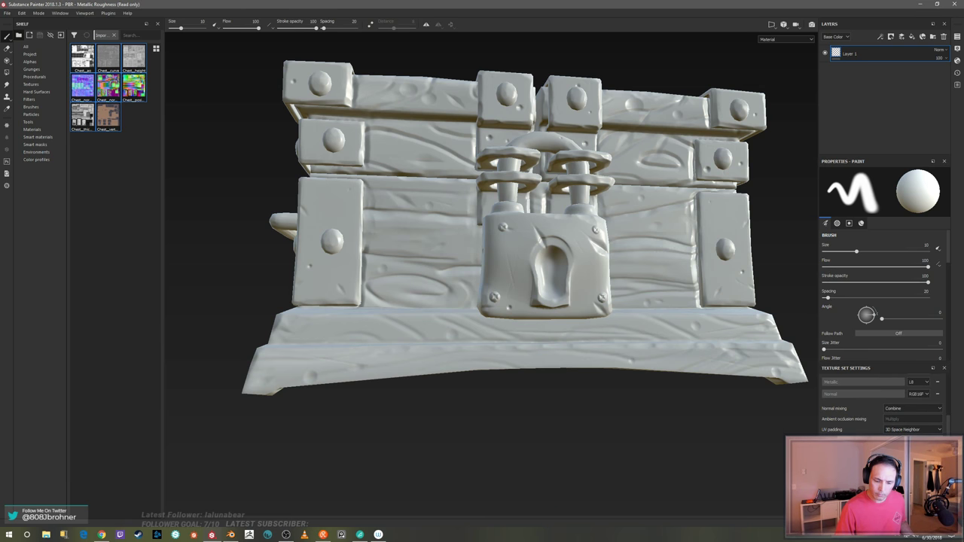
left_click(863, 393)
type("Chest")
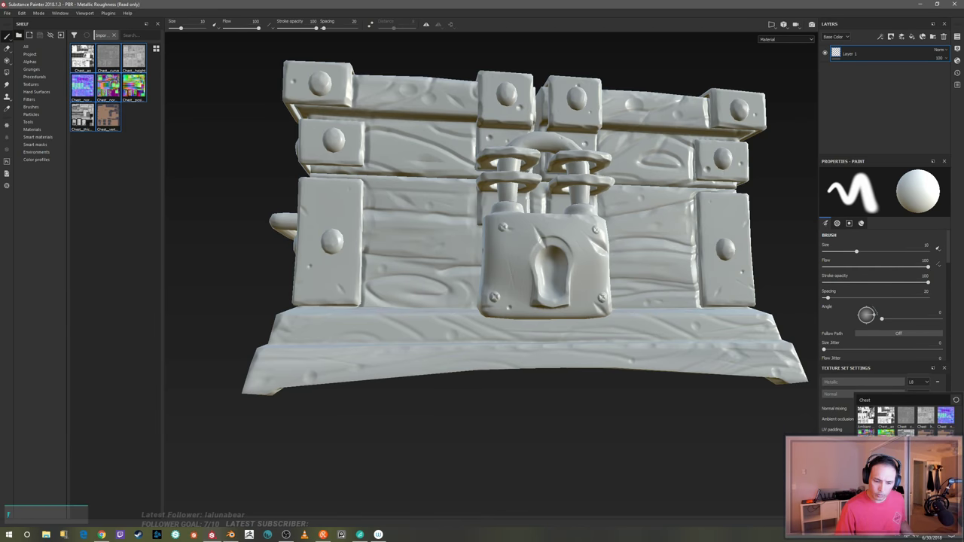
left_click(886, 418)
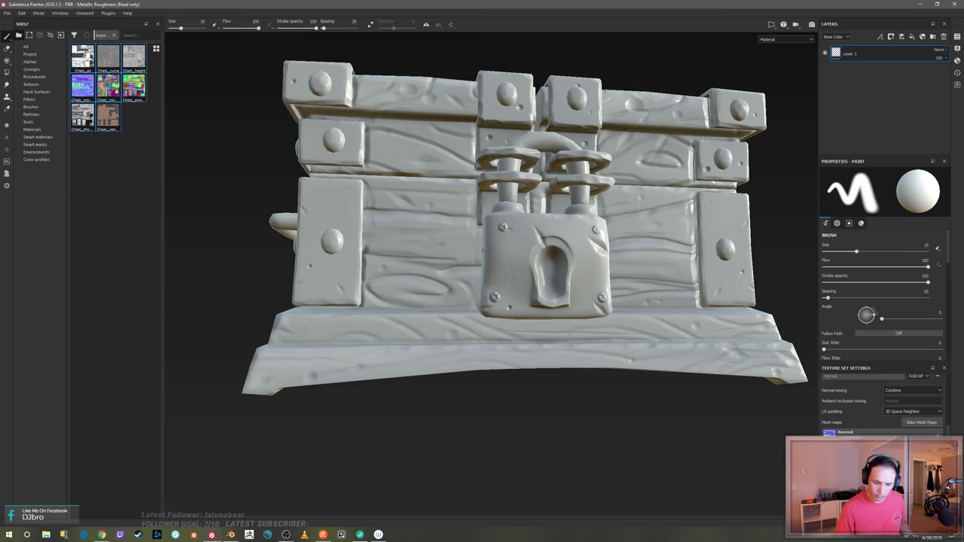
left_click(862, 396)
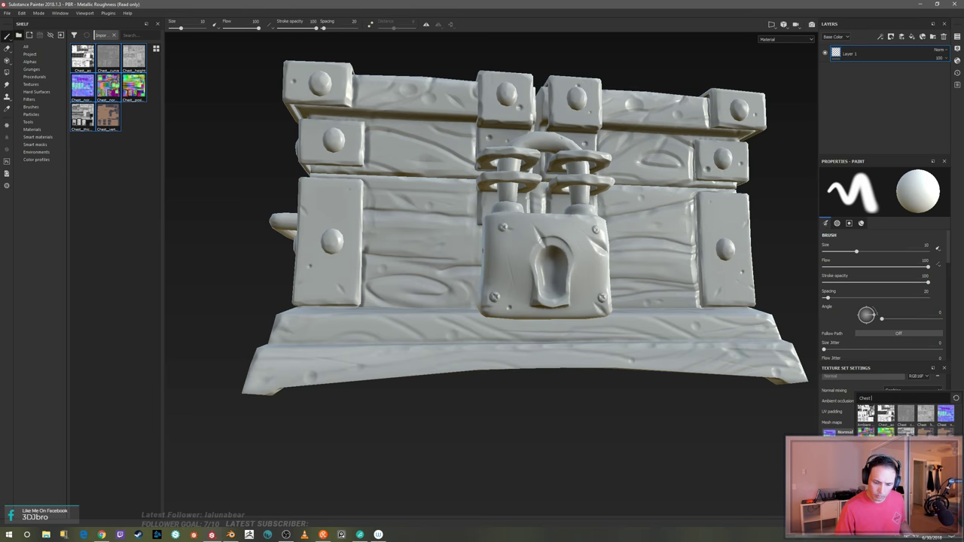
left_click(909, 415)
left_click(840, 432)
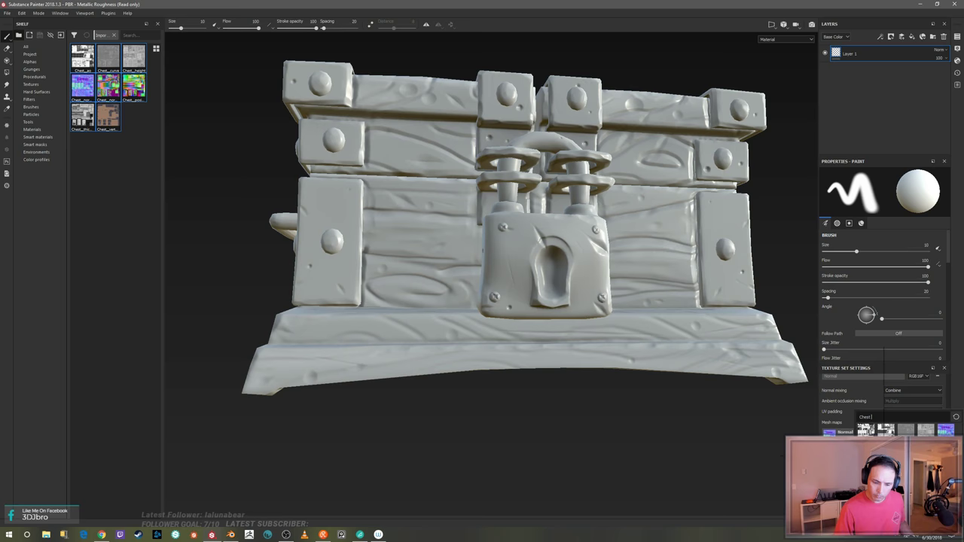
left_click(945, 429)
scroll(881, 399, "down", 1)
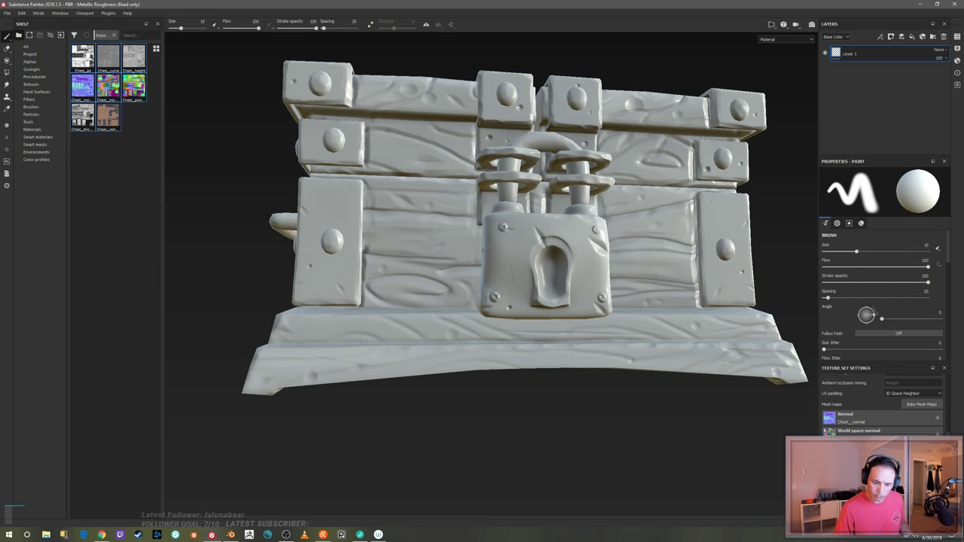
left_click(829, 418)
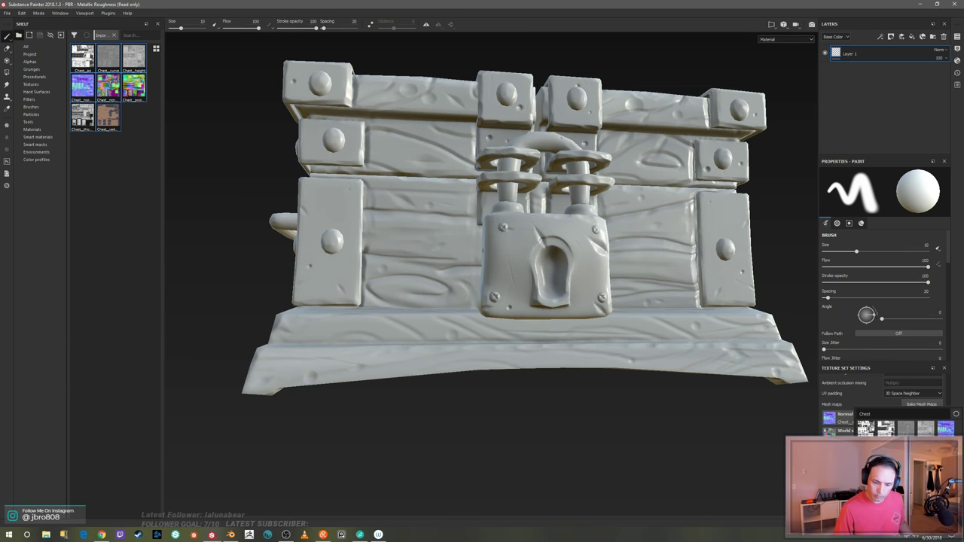
mouse_move(925, 430)
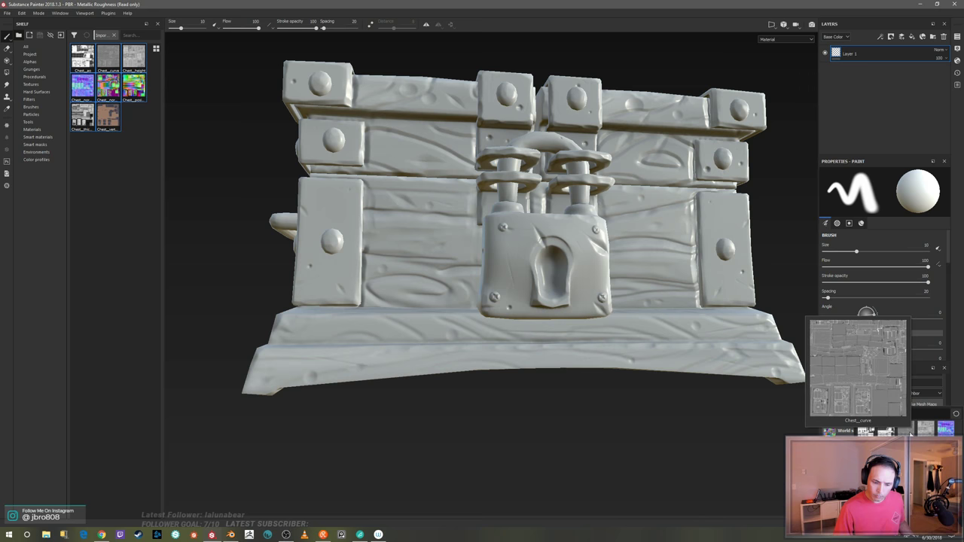
left_click(945, 428)
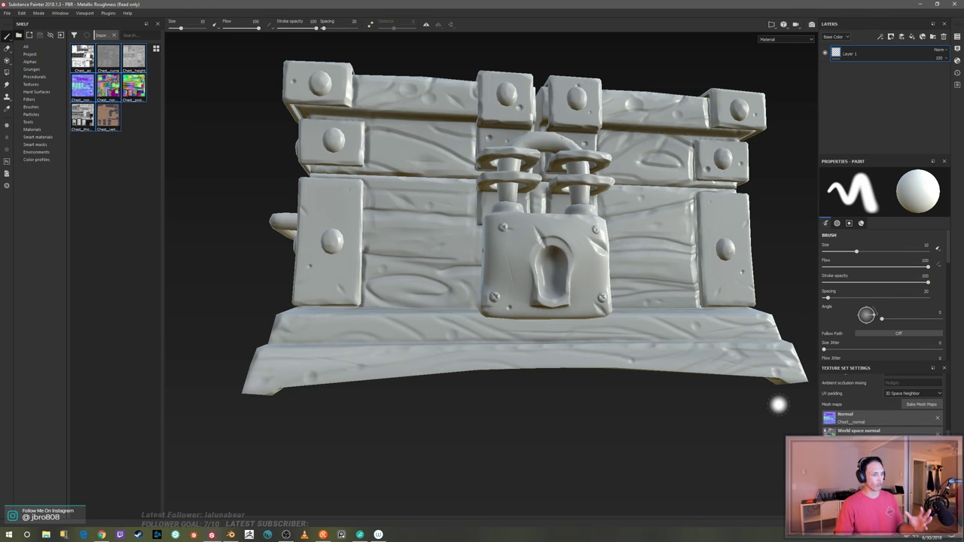
Orbit and zoom around the chest, checking the right side and front padlock face.
mouse_move(656, 409)
left_mouse_down("alt")
mouse_move(664, 392)
mouse_move(628, 249)
left_mouse_up("alt")
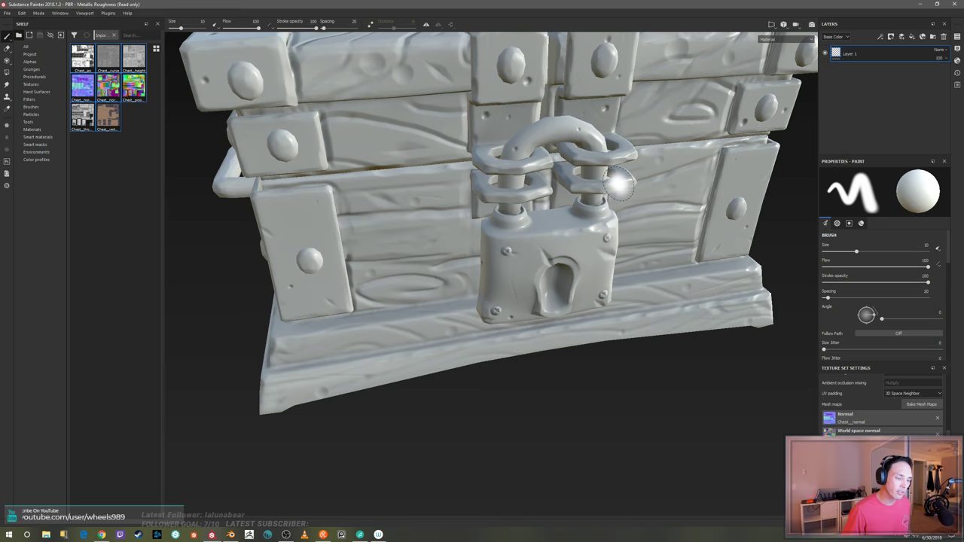
scroll(682, 335, "up", 3)
scroll(682, 335, "down", 3)
scroll(682, 335, "down", 3)
mouse_move(682, 335)
left_mouse_down("alt")
mouse_move(619, 376)
mouse_move(683, 344)
mouse_move(621, 353)
mouse_move(708, 354)
mouse_move(519, 338)
mouse_move(415, 349)
mouse_move(512, 362)
left_mouse_up("alt")
scroll(415, 350, "up", 3)
scroll(414, 349, "down", 2)
scroll(421, 351, "up", 2)
scroll(421, 351, "down", 2)
scroll(512, 362, "up", 2)
scroll(512, 362, "down", 2)
mouse_move(399, 387)
left_mouse_down("alt")
mouse_move(572, 384)
mouse_move(575, 409)
left_mouse_up("alt")
scroll(539, 376, "up", 1)
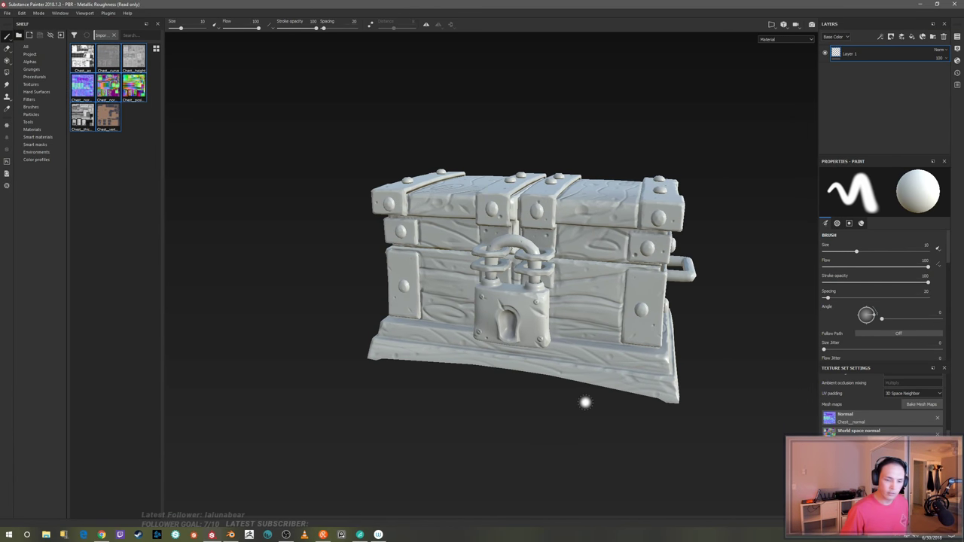
Delete the empty Layer 1 and show Smart materials in the shelf.
left_click(943, 36)
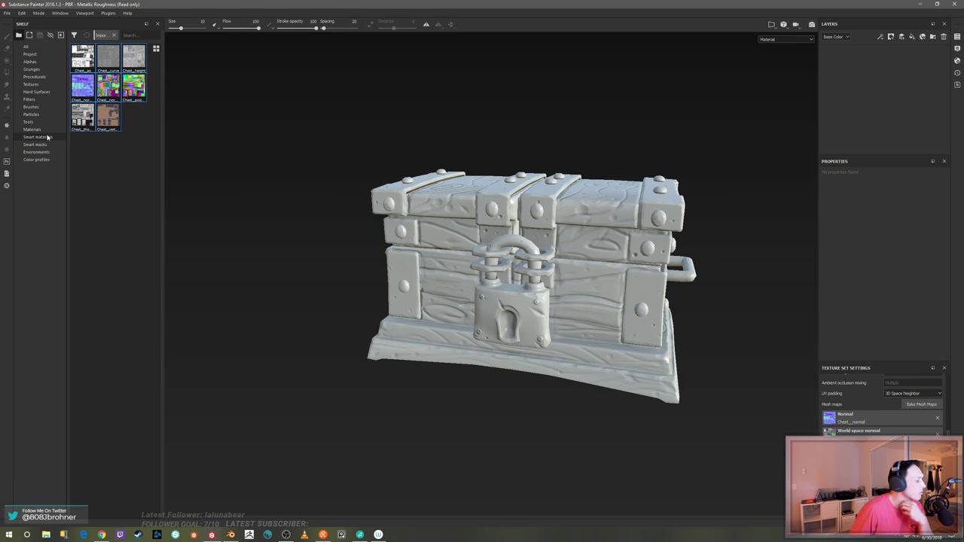
left_click(48, 137)
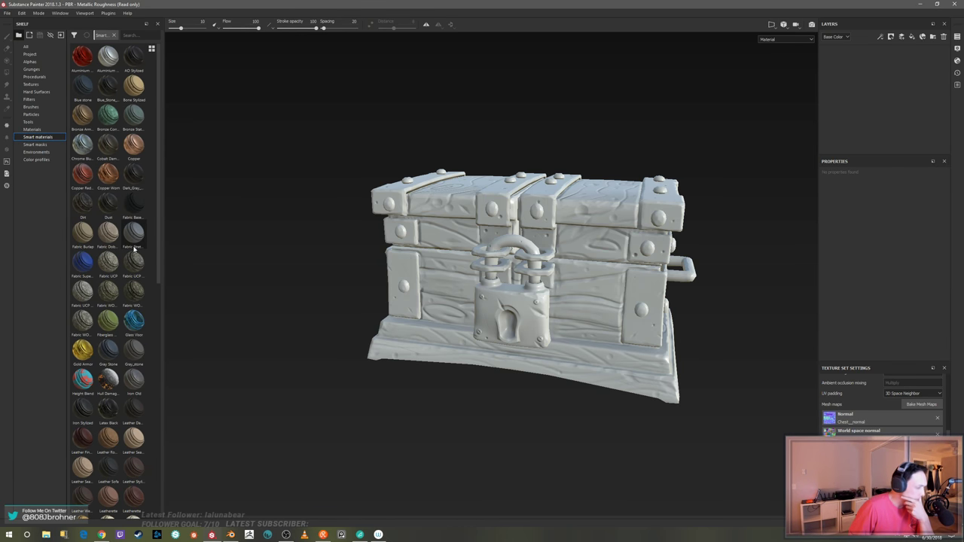
scroll(134, 250, "down", 3)
scroll(134, 249, "down", 5)
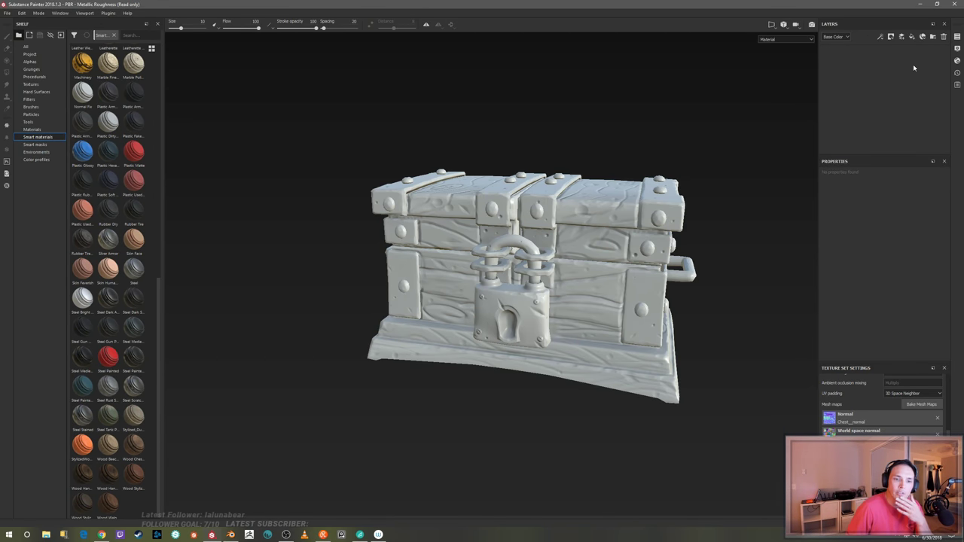
Add a fill layer with the Chest vertex-colour texture as its Base Color.
left_click(912, 37)
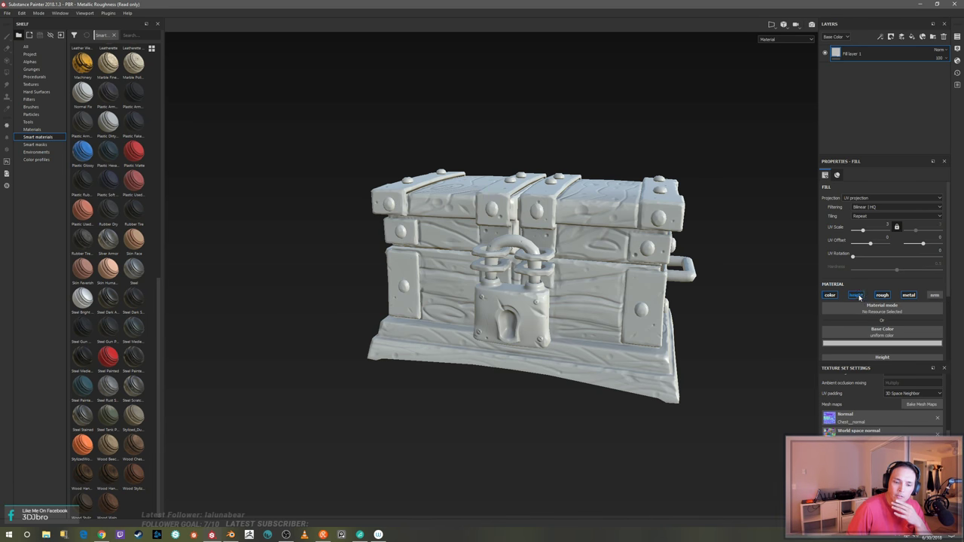
left_click(873, 331)
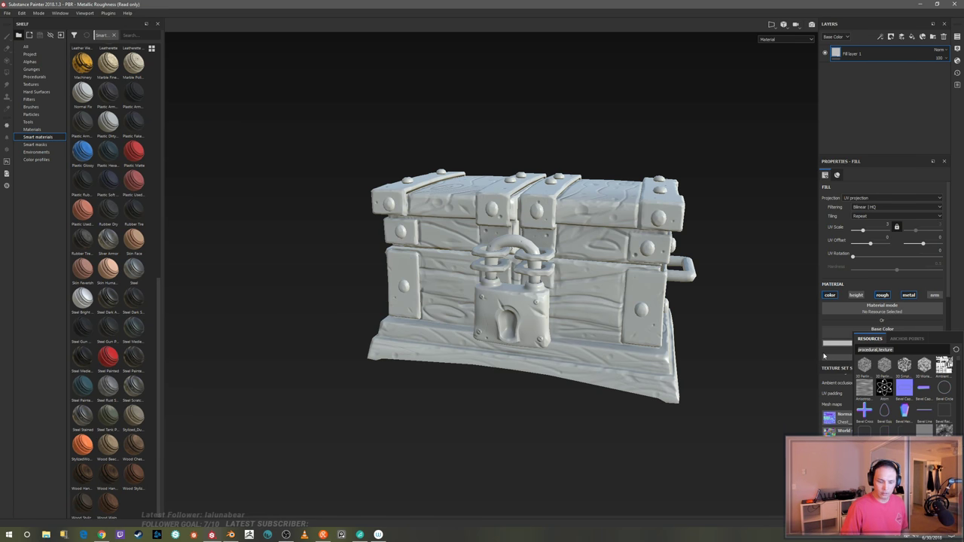
type("chest")
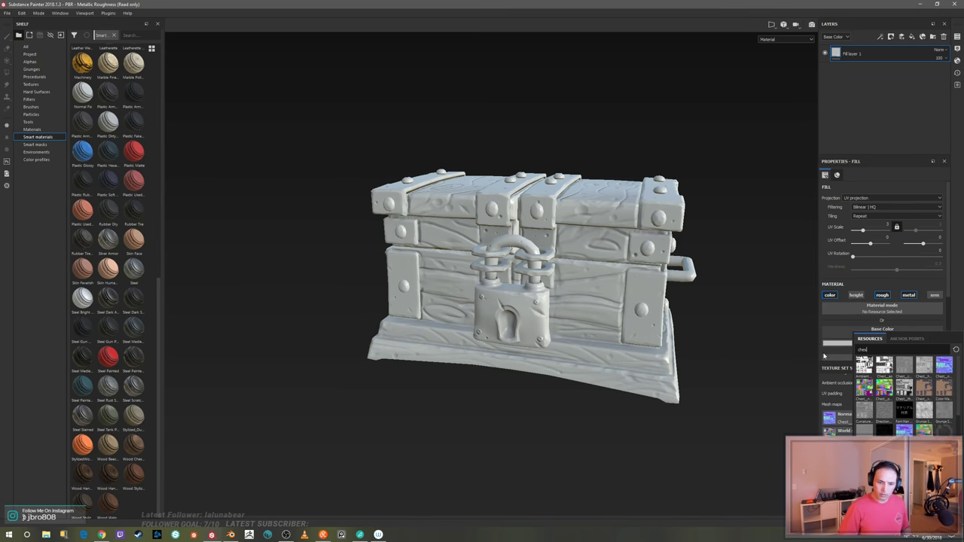
type("t")
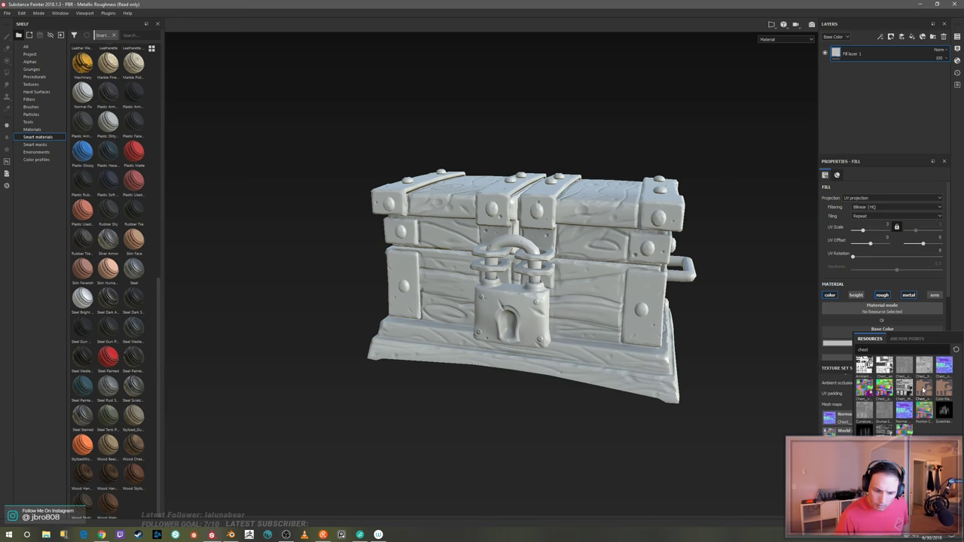
left_click(923, 389)
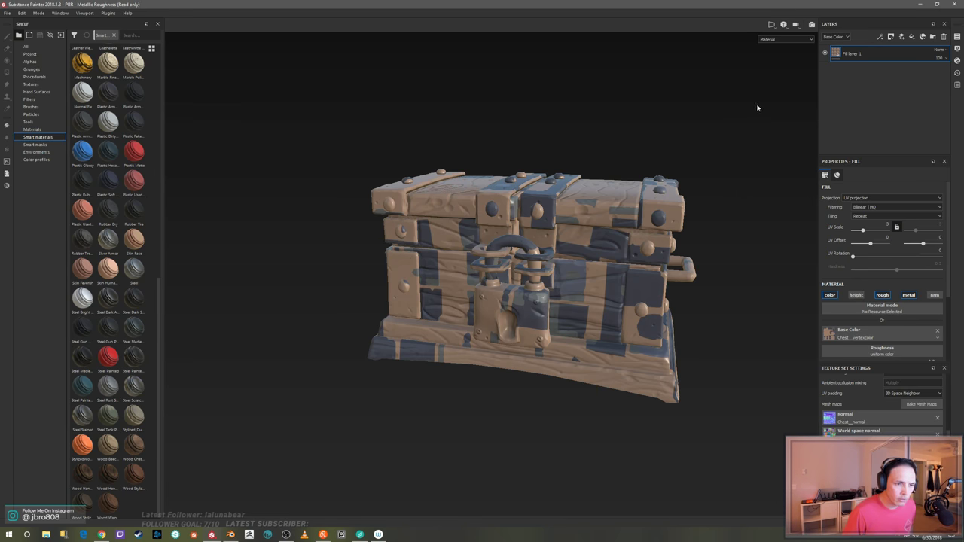
left_click(770, 27)
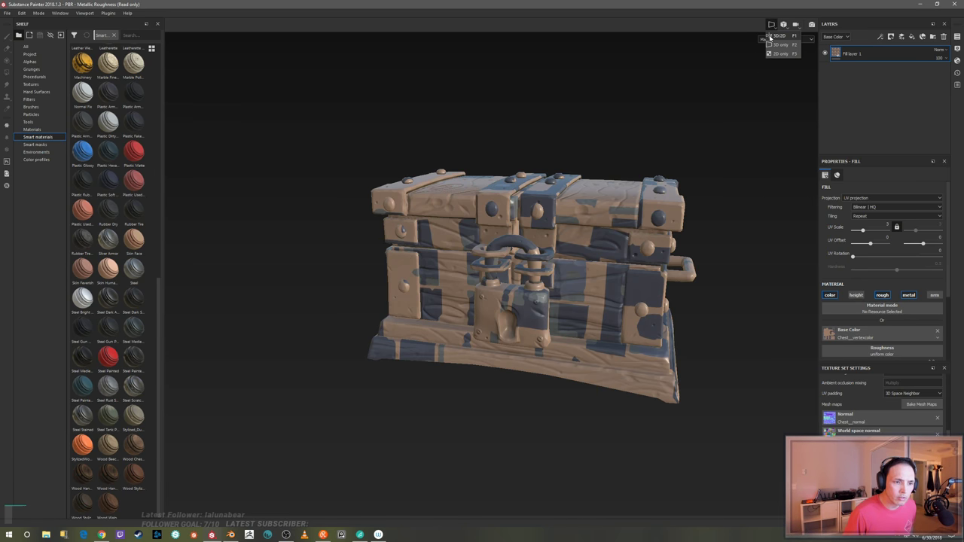
Set the fill layer's Tiling from Repeat to None, checking it in the 3D/2D view.
left_click(776, 35)
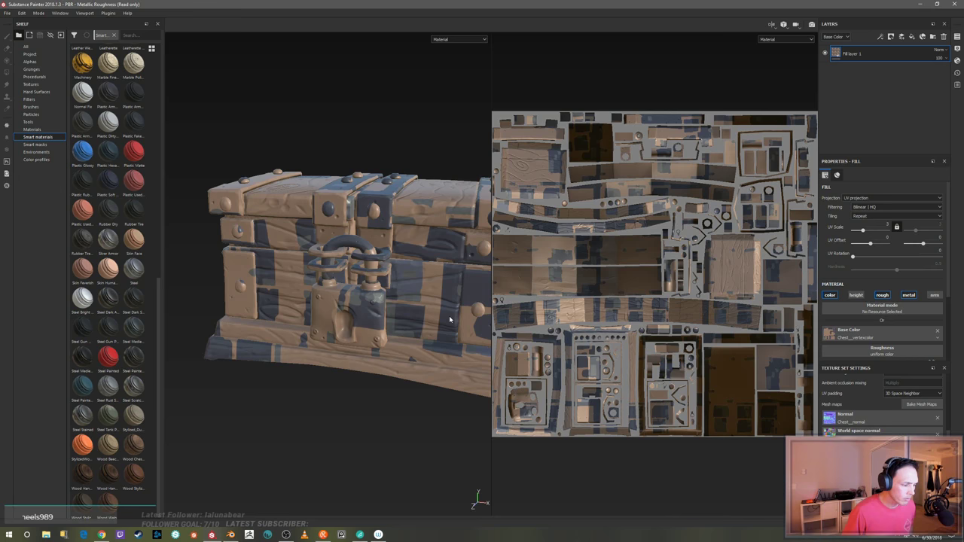
key("f")
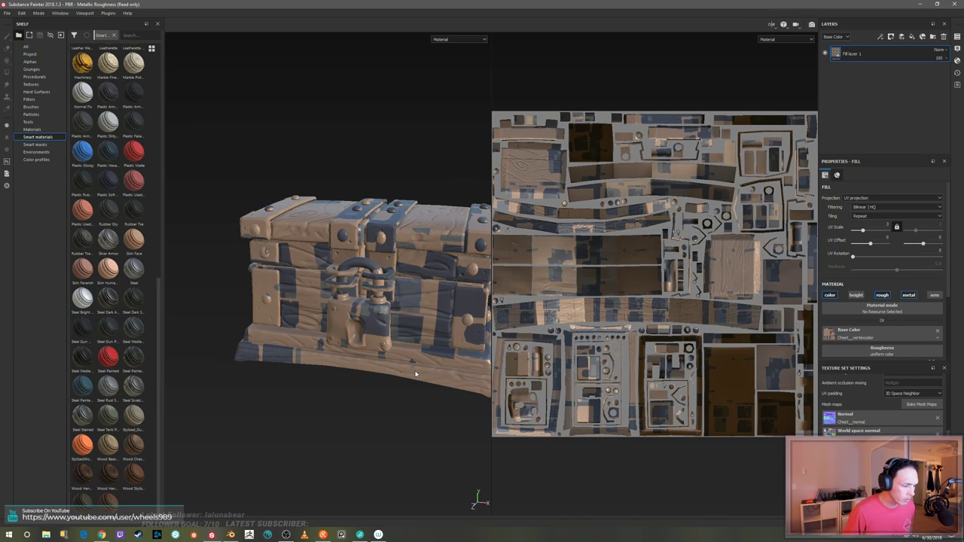
left_click(874, 216)
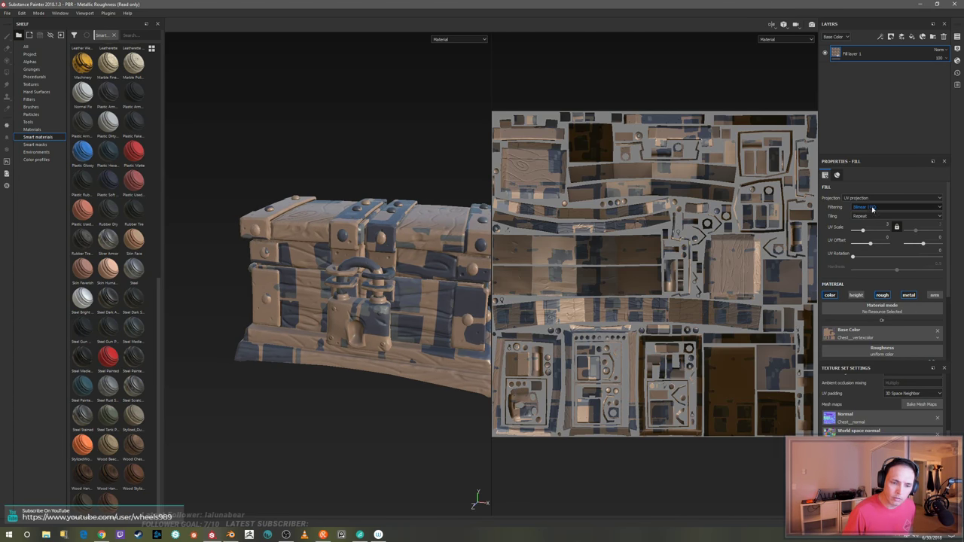
left_click(866, 224)
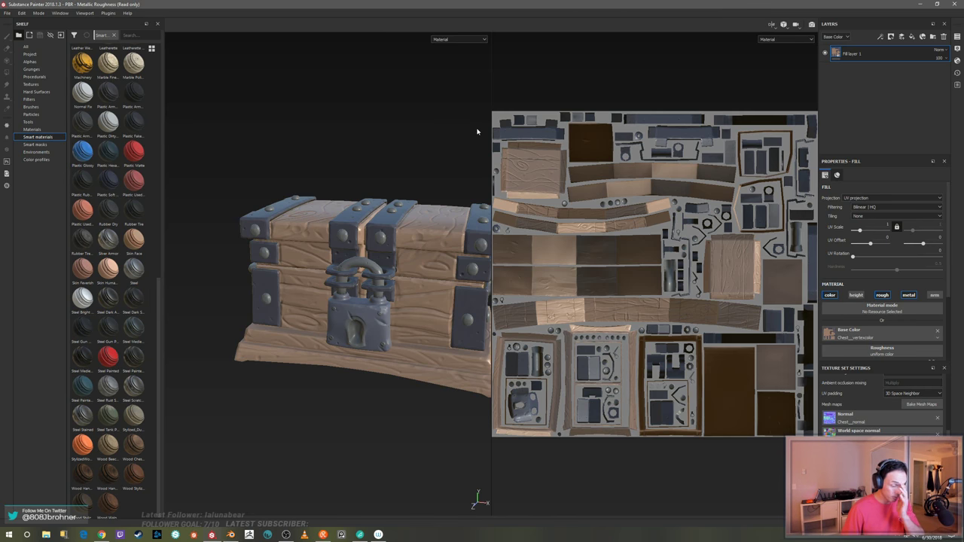
left_click(772, 24)
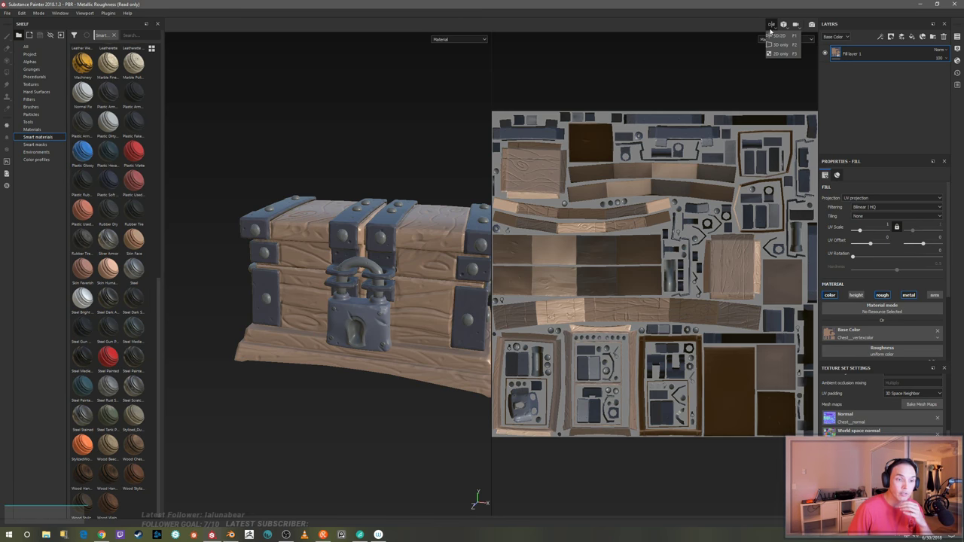
left_click(776, 46)
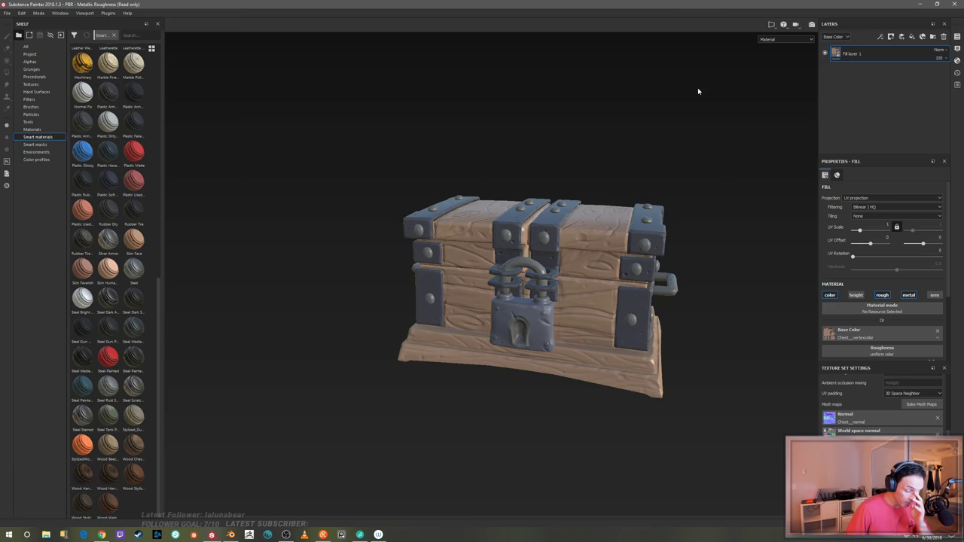
Orbit and zoom to a lower frontal view of the chest.
mouse_move(596, 120)
left_mouse_down("alt")
mouse_move(634, 143)
mouse_move(700, 125)
mouse_move(695, 143)
mouse_move(673, 148)
mouse_move(692, 256)
mouse_move(667, 269)
mouse_move(725, 278)
mouse_move(711, 224)
mouse_move(708, 297)
mouse_move(706, 282)
left_mouse_up("alt")
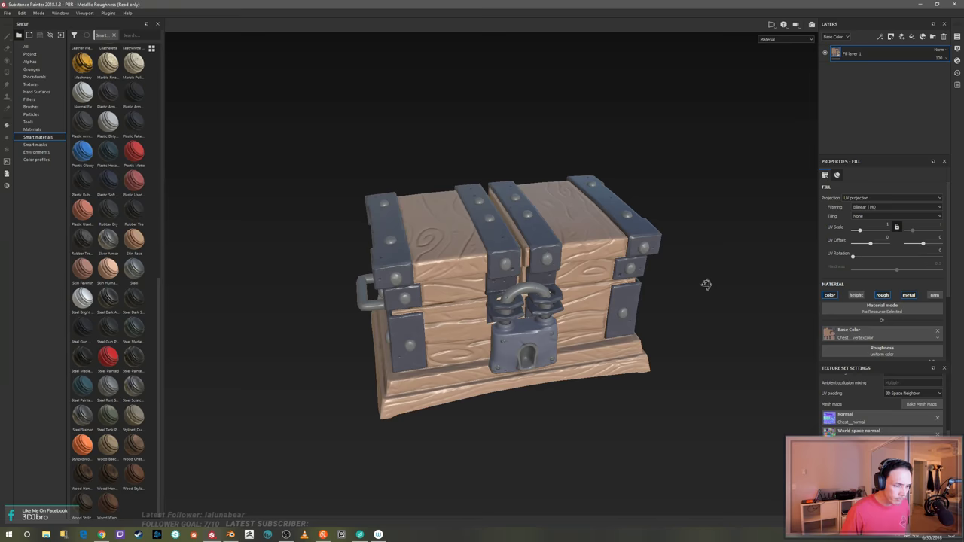
mouse_move(705, 281)
right_mouse_down("shift")
mouse_move(686, 275)
mouse_move(711, 276)
right_mouse_up("shift")
mouse_move(715, 281)
left_mouse_down("alt")
mouse_move(714, 251)
mouse_move(717, 270)
left_mouse_up("alt")
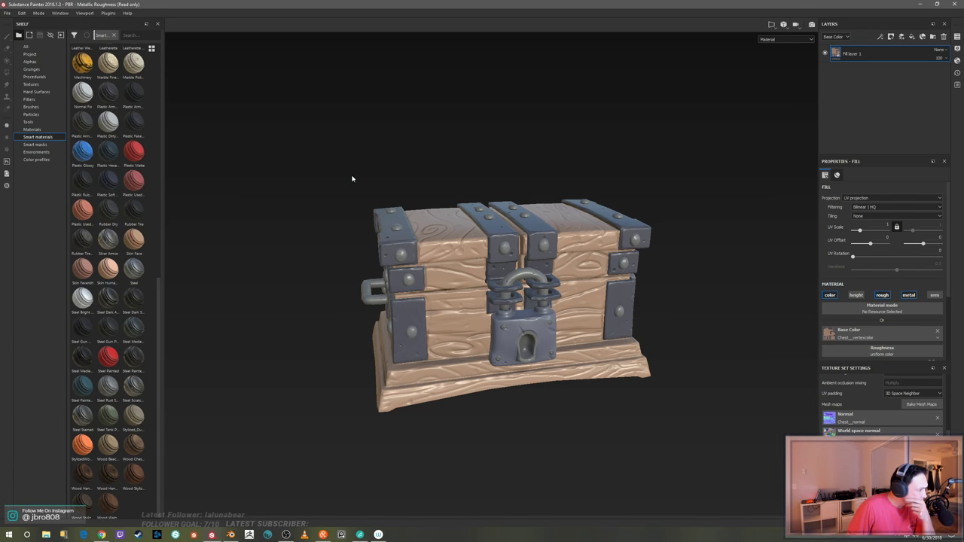
scroll(132, 128, "up", 5)
scroll(132, 128, "up", 5)
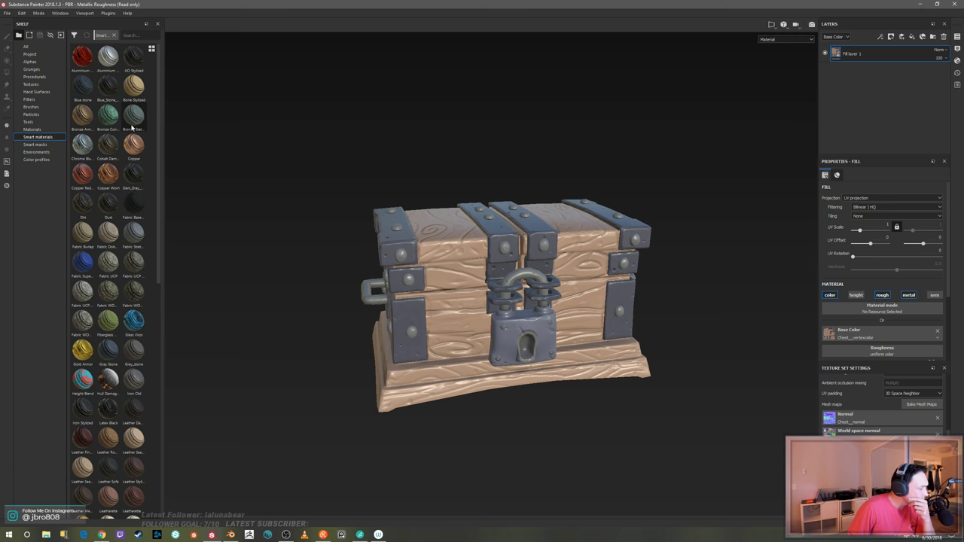
Try the AO Stylized smart material as a layer, then delete it.
left_click_drag(138, 64, 884, 50)
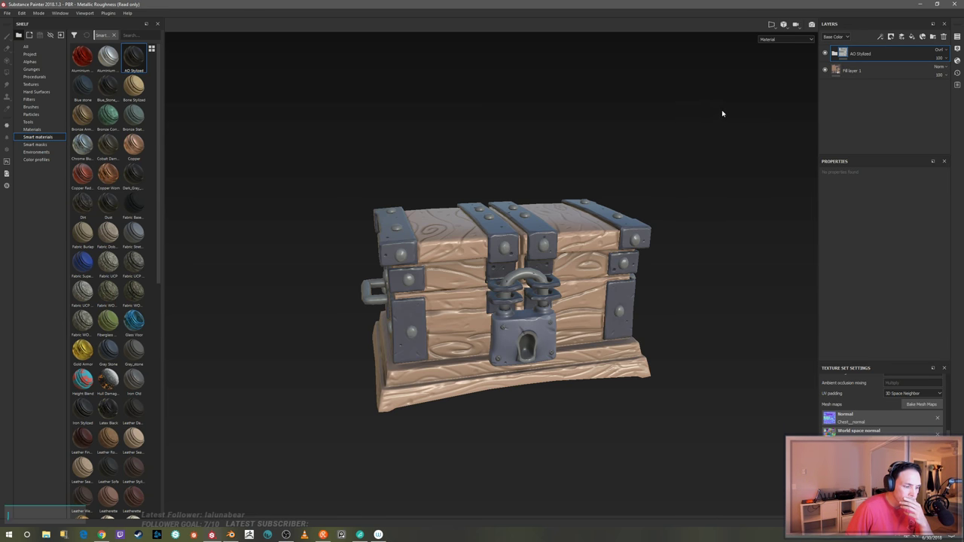
left_click_drag(646, 110, 680, 155, "alt")
right_click_drag(662, 155, 667, 151, "shift")
double_click(857, 55)
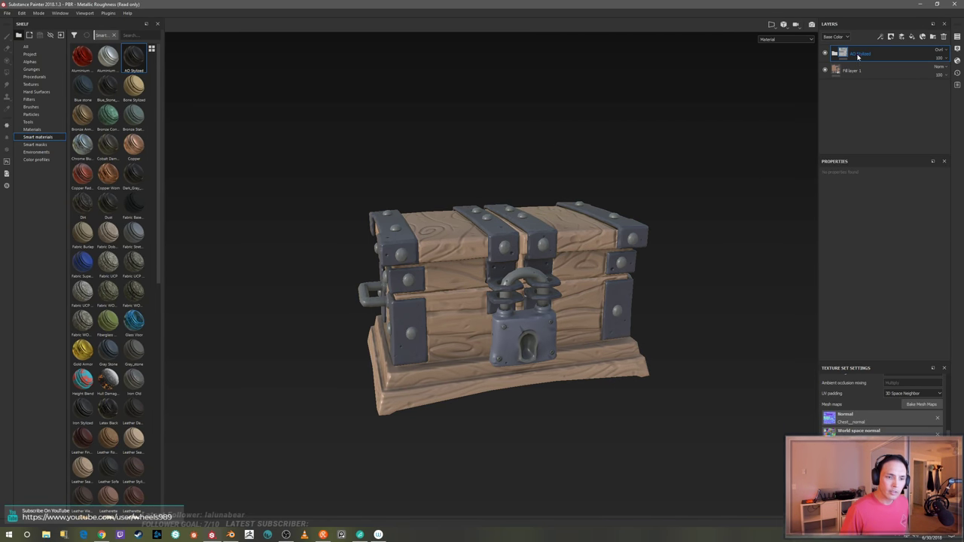
left_click(944, 37)
mouse_move(663, 113)
left_mouse_down("alt")
mouse_move(661, 179)
mouse_move(646, 97)
mouse_move(643, 105)
left_mouse_up("alt")
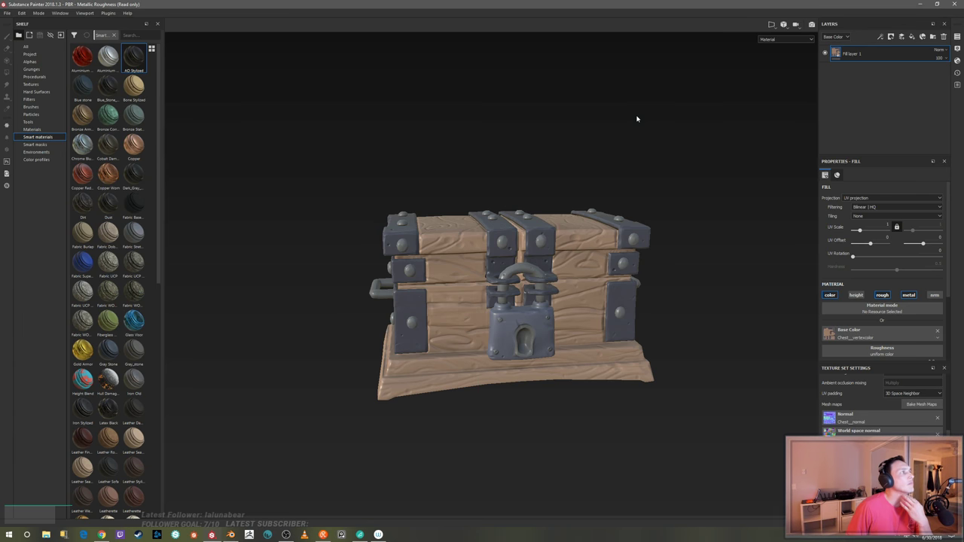
mouse_move(701, 157)
left_mouse_down("alt")
mouse_move(676, 175)
mouse_move(637, 180)
mouse_move(630, 158)
mouse_move(668, 162)
mouse_move(667, 129)
mouse_move(704, 146)
mouse_move(695, 137)
mouse_move(698, 152)
mouse_move(682, 162)
mouse_move(618, 173)
mouse_move(680, 166)
mouse_move(663, 181)
mouse_move(628, 157)
left_mouse_up("alt")
mouse_move(627, 157)
right_mouse_down("shift")
mouse_move(656, 168)
mouse_move(603, 176)
mouse_move(613, 170)
right_mouse_up("shift")
mouse_move(635, 179)
left_mouse_down("alt")
mouse_move(605, 155)
mouse_move(501, 163)
mouse_move(516, 142)
left_mouse_up("alt")
scroll(520, 150, "down", 2)
scroll(521, 153, "up", 3)
scroll(521, 152, "up", 1)
scroll(521, 153, "up", 2)
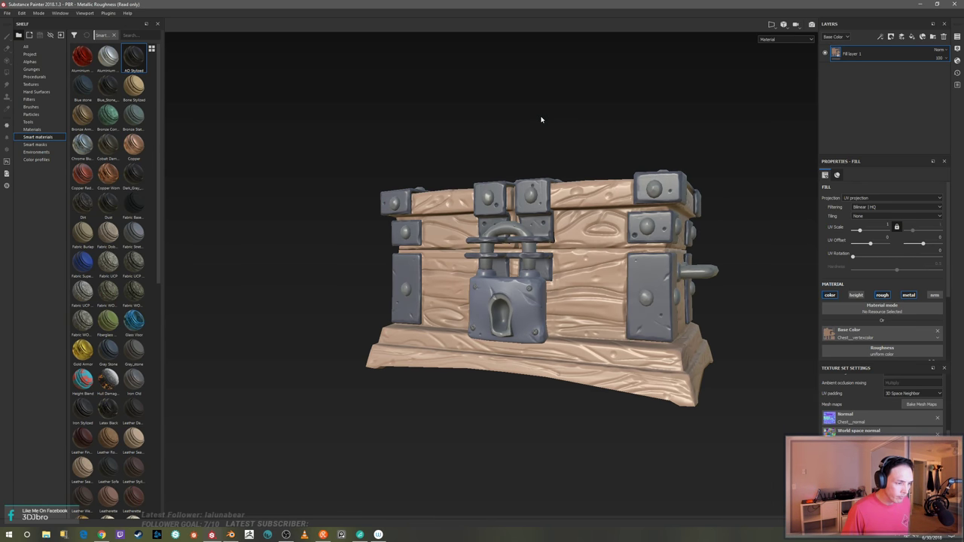
mouse_move(540, 119)
left_mouse_down("alt")
mouse_move(568, 123)
mouse_move(594, 146)
mouse_move(581, 146)
mouse_move(666, 120)
left_mouse_up("alt")
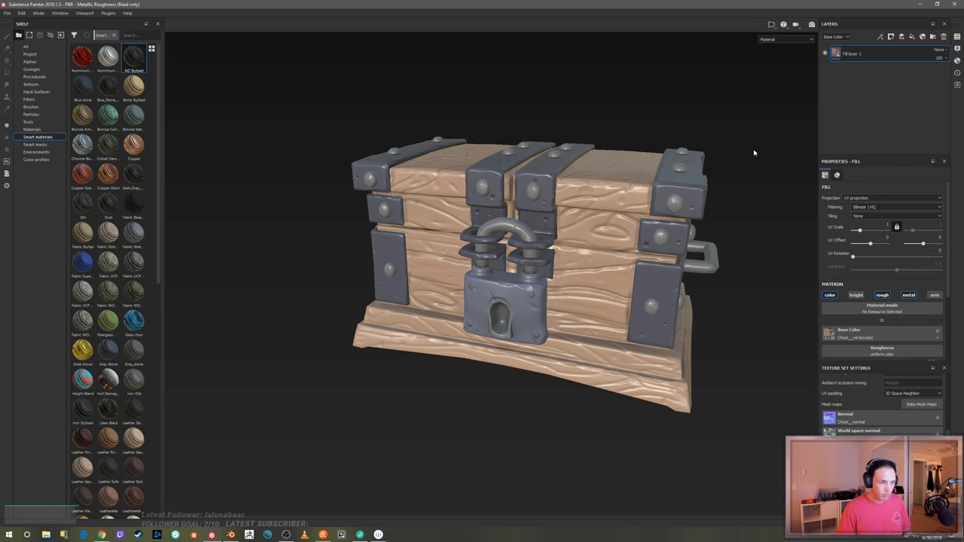
Render the chest in Iray over a flat grey Dome clear-colour background.
key("F10")
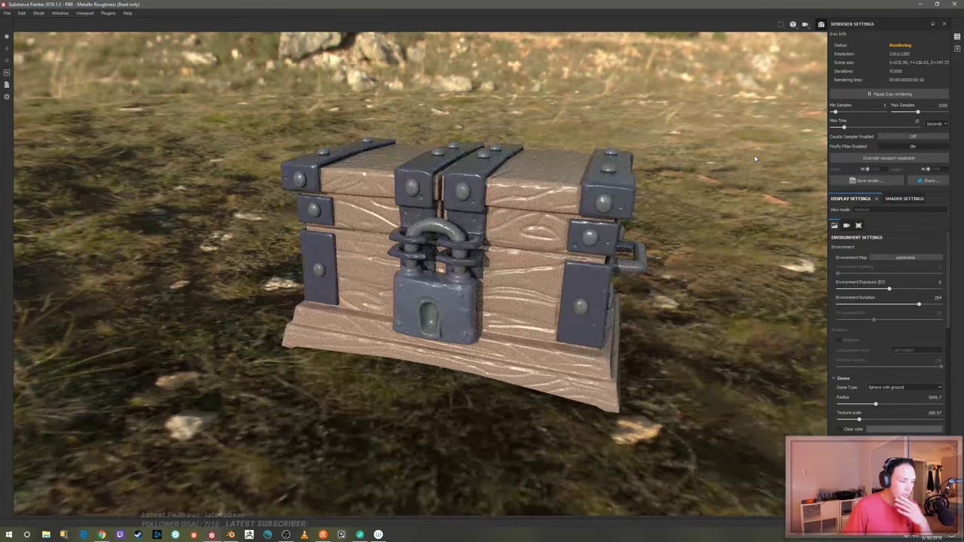
left_click(840, 430)
scroll(866, 324, "down", 2)
scroll(872, 350, "down", 2)
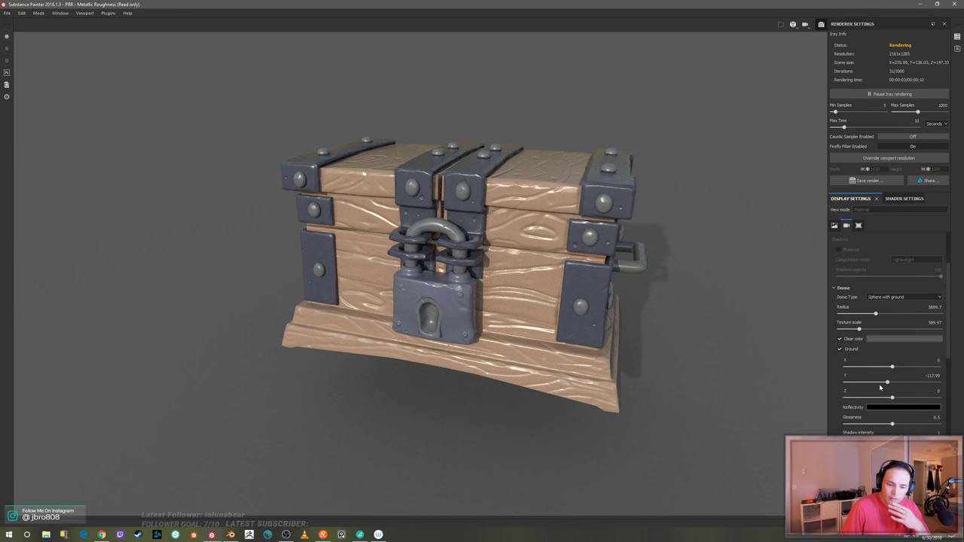
scroll(880, 387, "down", 4)
scroll(881, 386, "down", 4)
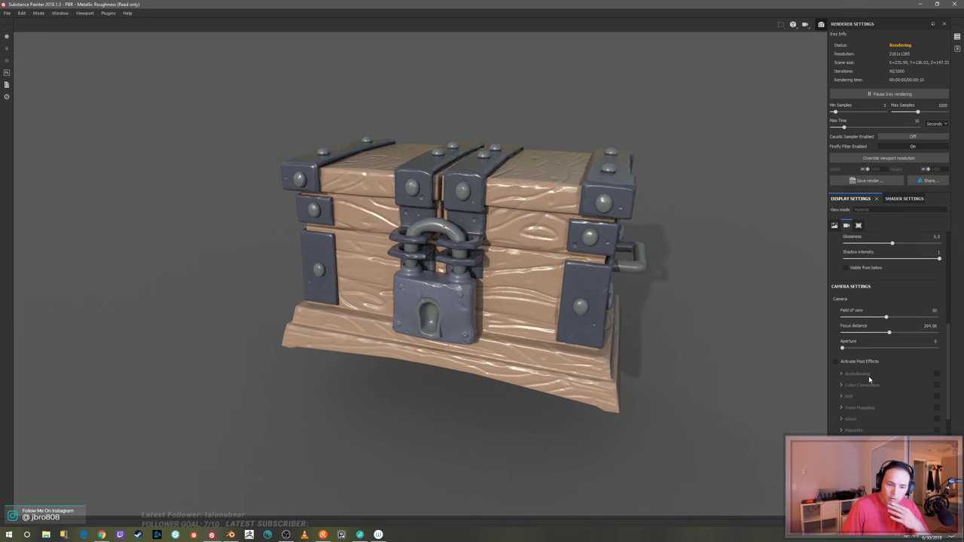
Activate post effects with antialiasing, colour correction, DOF and tone mapping enabled.
left_click(836, 361)
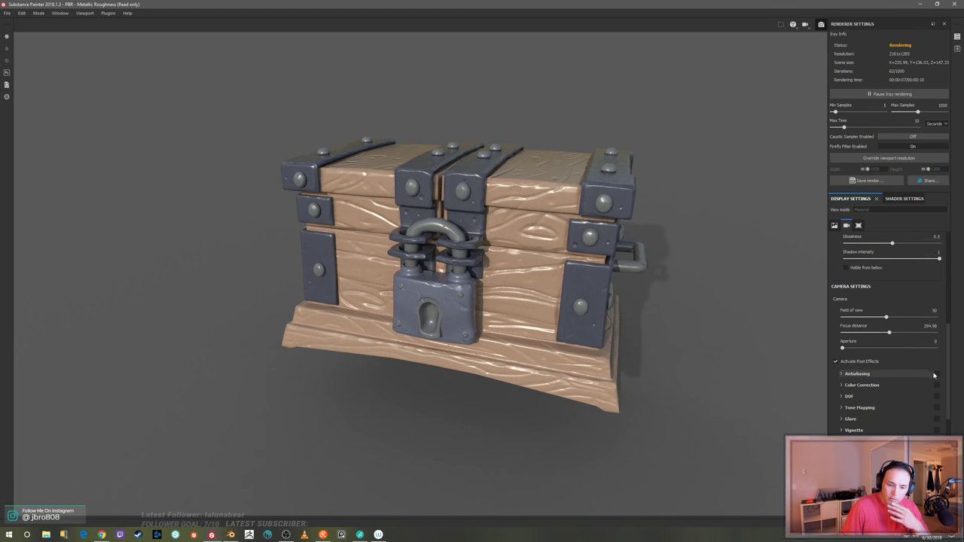
left_click(937, 374)
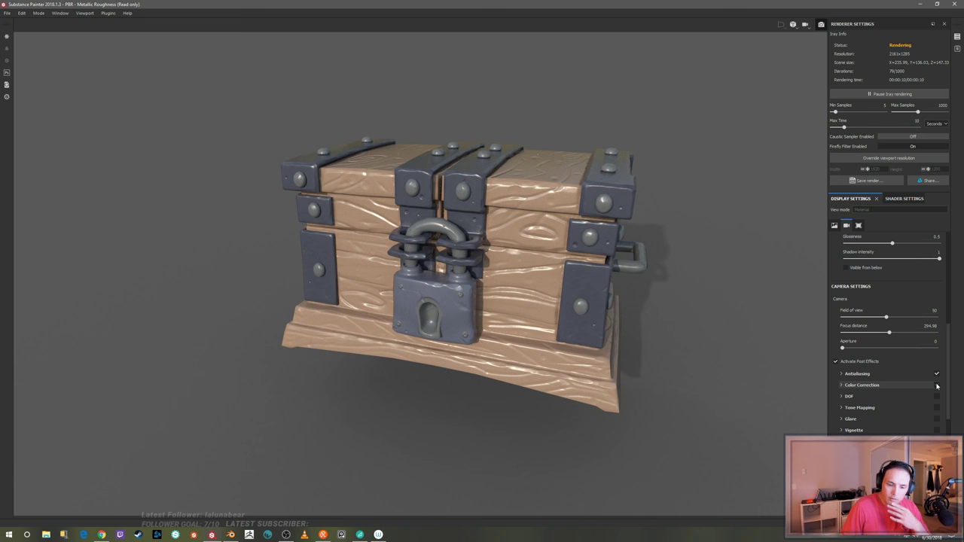
left_click(937, 385)
left_click(937, 396)
left_click(937, 408)
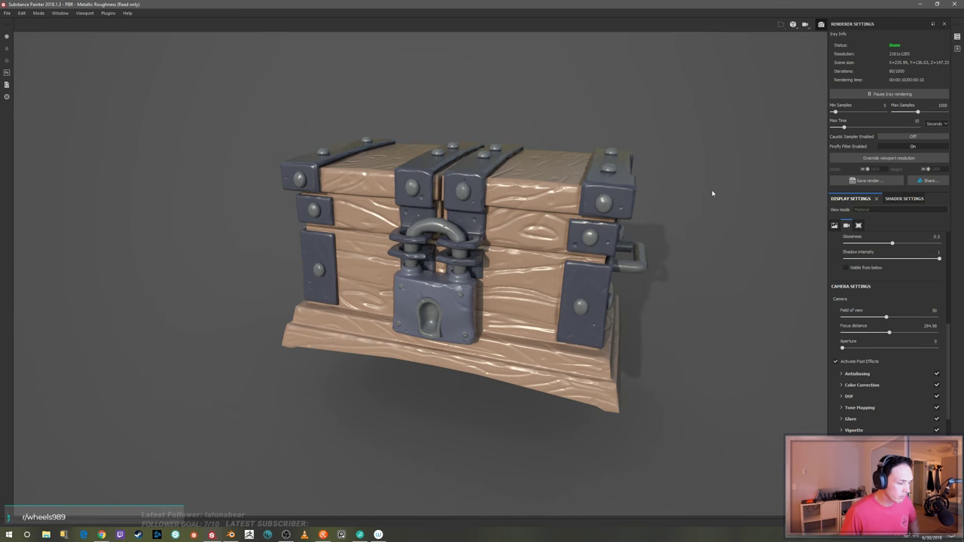
Frame the chest from above and rotate the environment light to remove lid glare.
key("f")
scroll(712, 193, "up", 2)
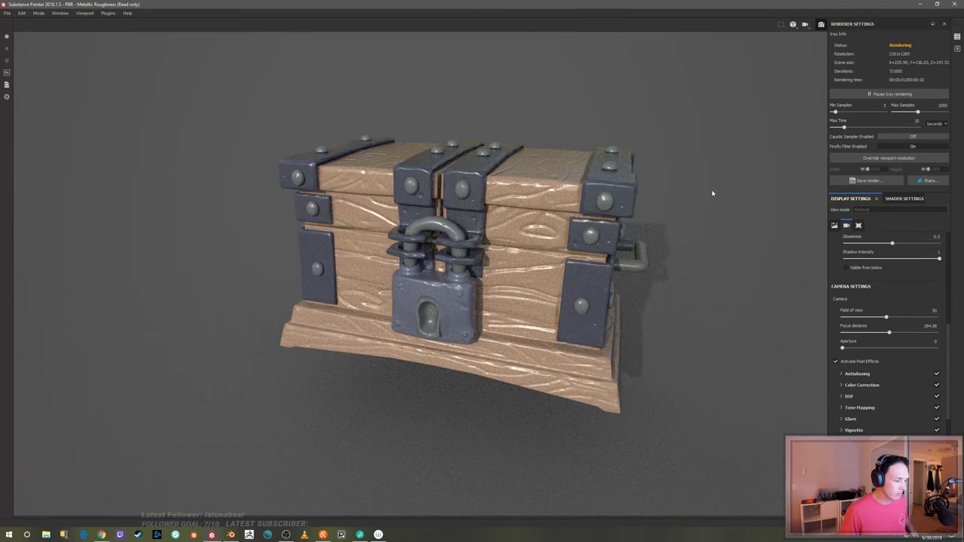
left_click_drag(712, 193, 742, 240, "alt")
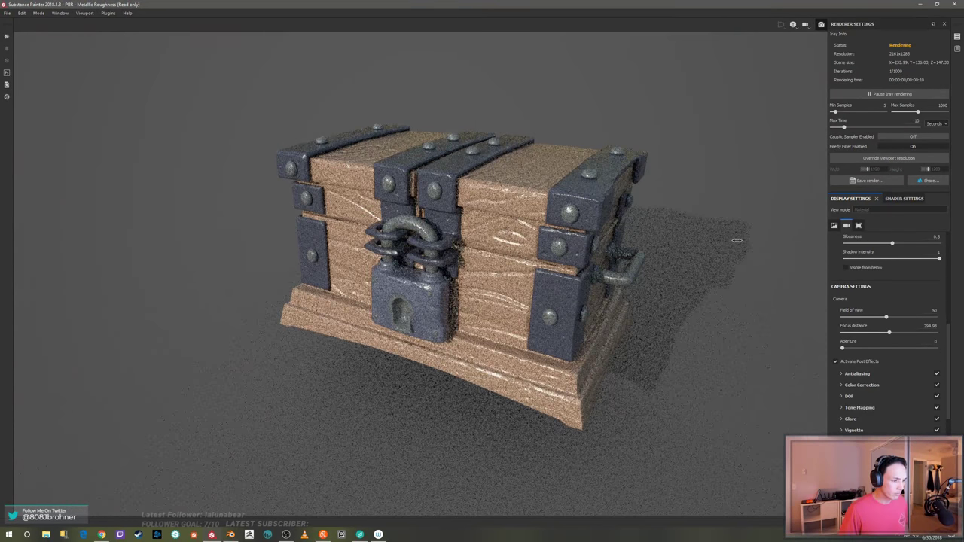
left_click_drag(743, 236, 735, 241, "alt")
right_click_drag(731, 242, 712, 243, "shift")
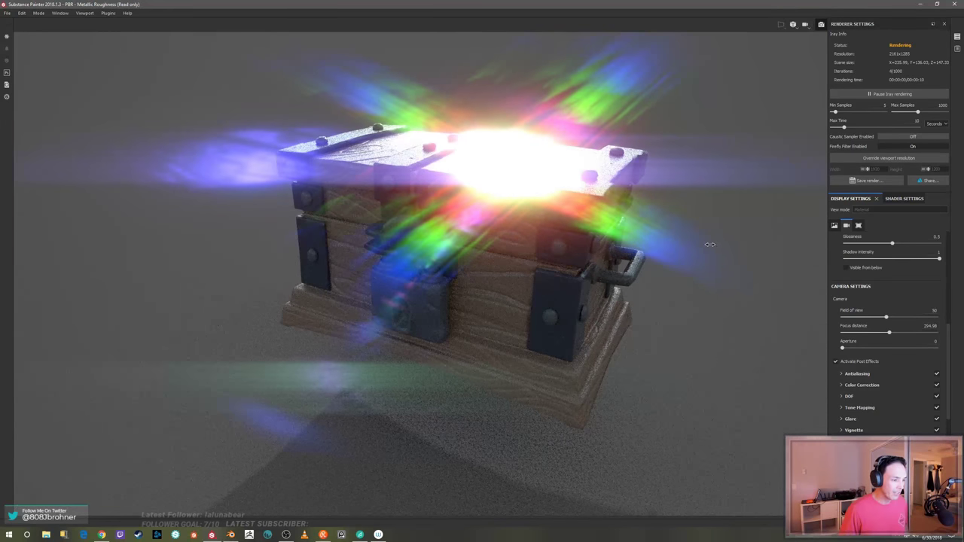
right_click_drag(712, 243, 682, 249, "shift")
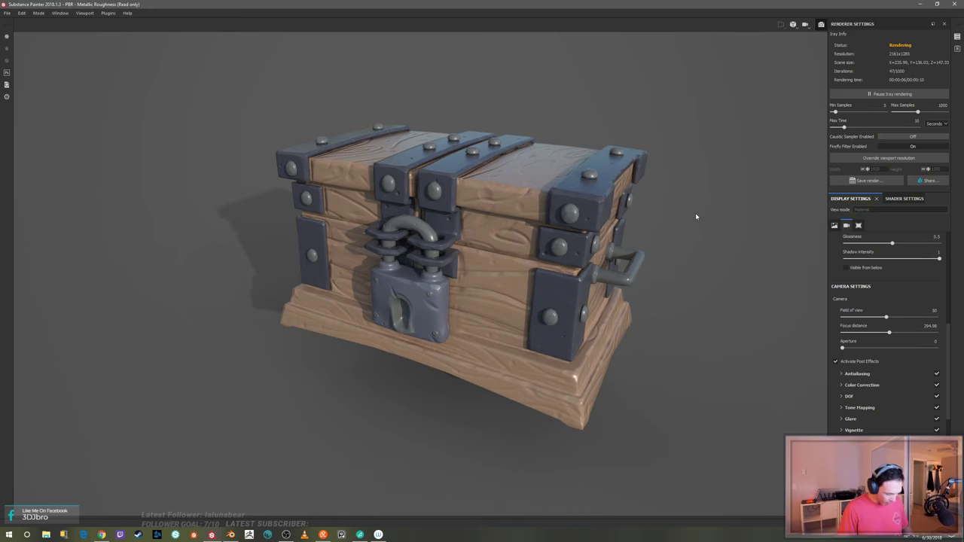
key("F9")
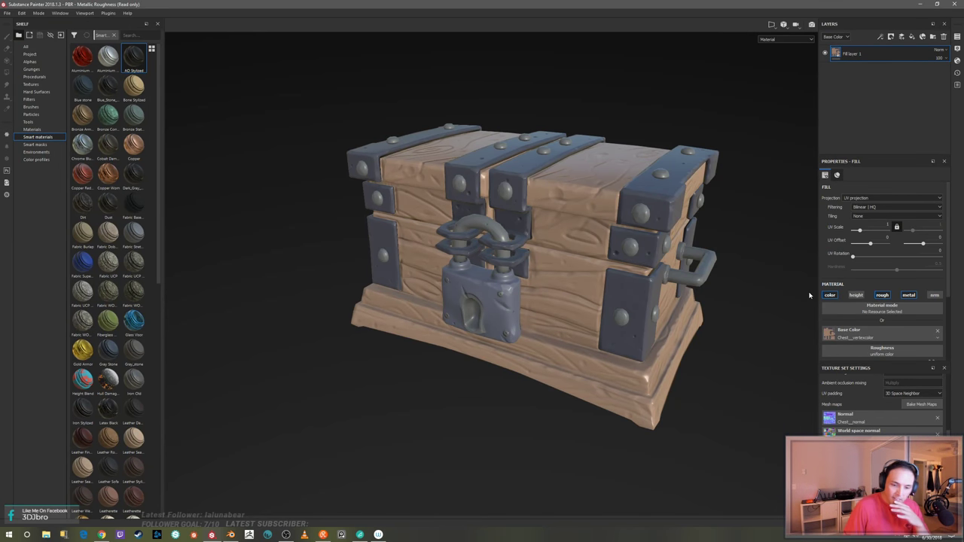
Lower Fill layer 1's roughness to about 0.38 for a slightly glossier finish.
scroll(889, 341, "down", 2)
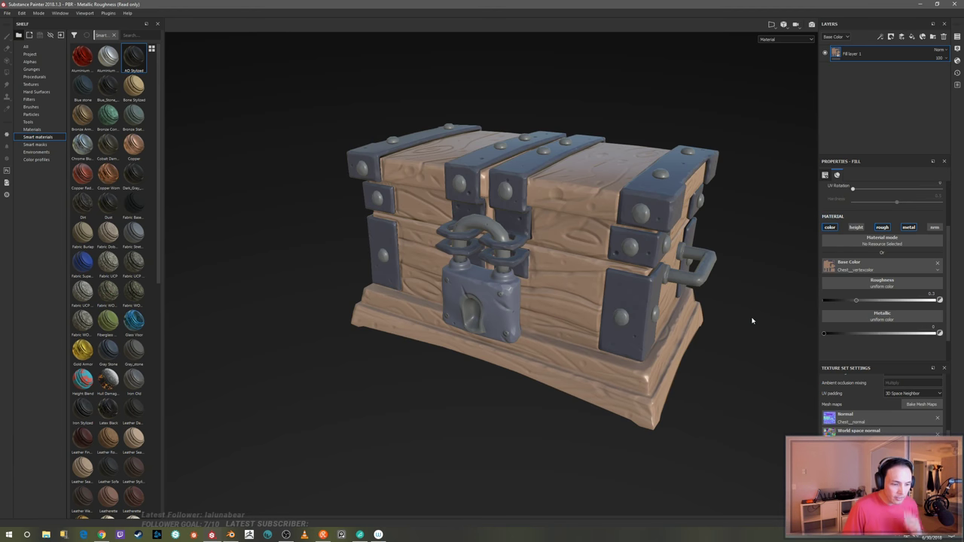
left_click_drag(752, 321, 756, 343, "alt")
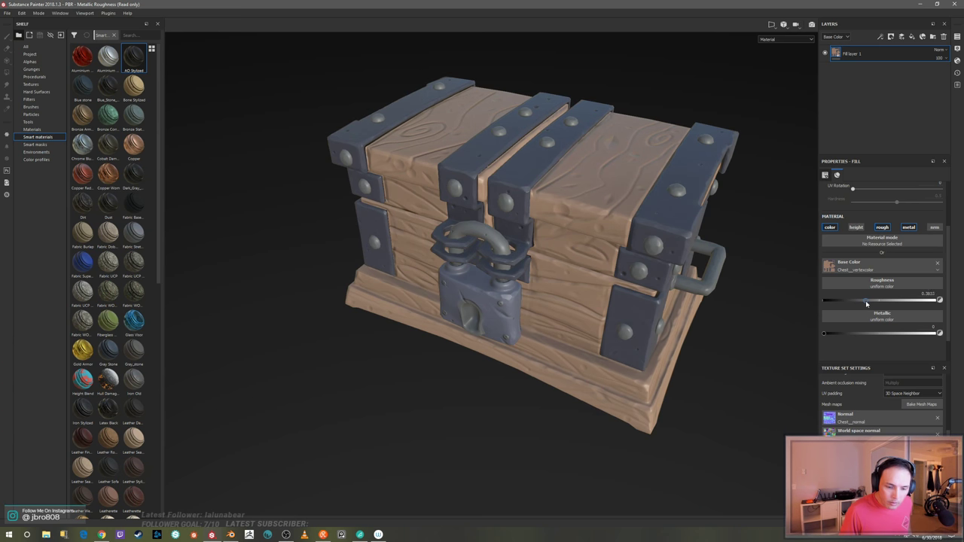
left_click_drag(868, 302, 873, 303)
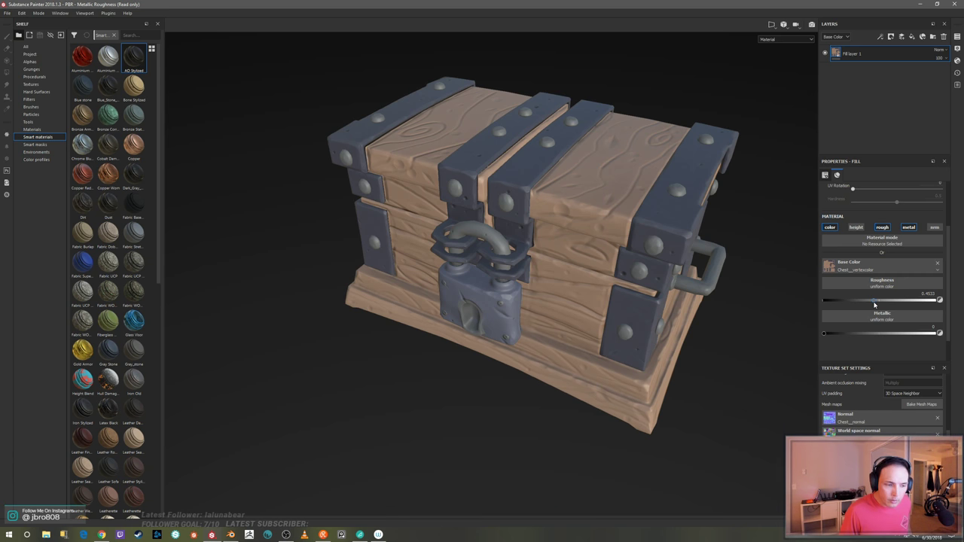
right_click_drag(768, 342, 762, 335, "shift")
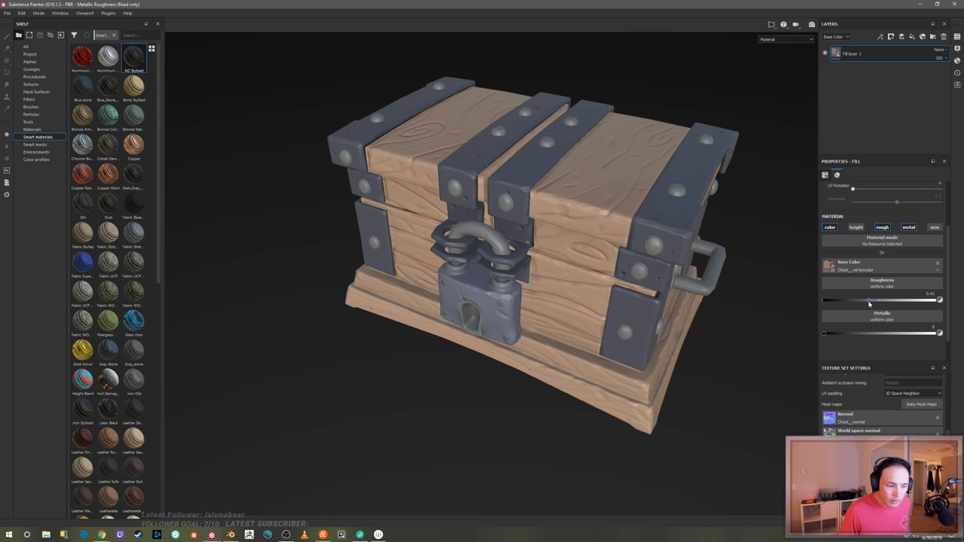
left_click_drag(869, 301, 865, 302)
right_click_drag(763, 331, 767, 329, "shift")
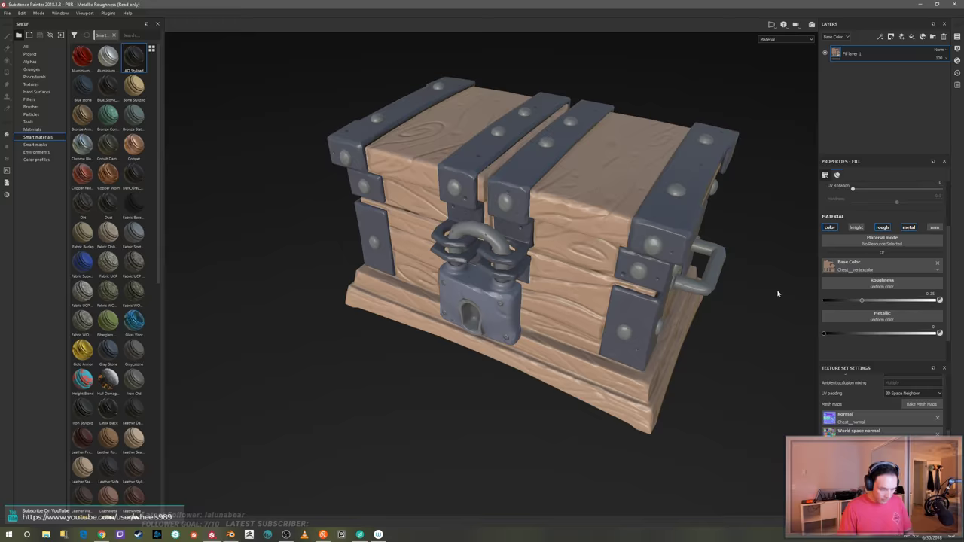
Re-render in Iray with the environment light rotated and Glare settings expanded.
key("F10")
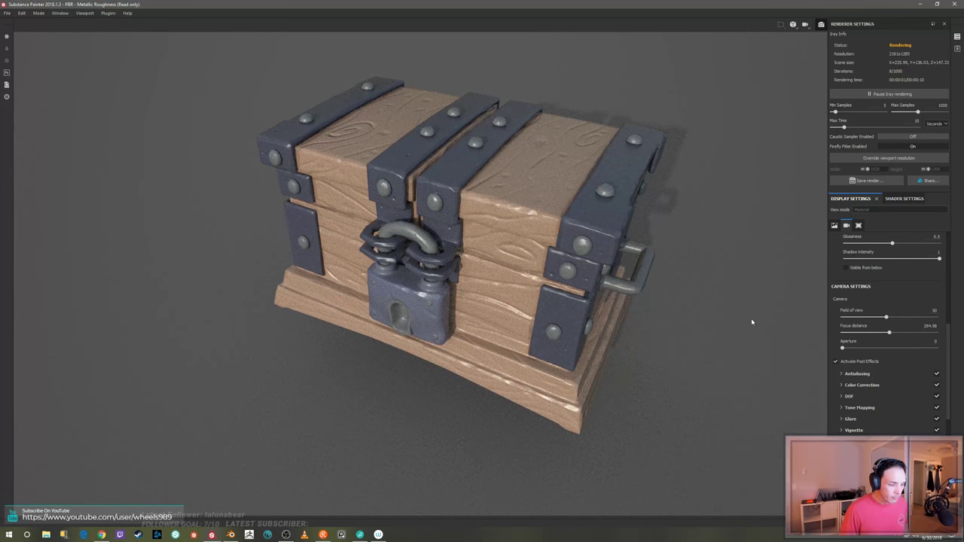
right_click_drag(750, 320, 712, 326, "shift")
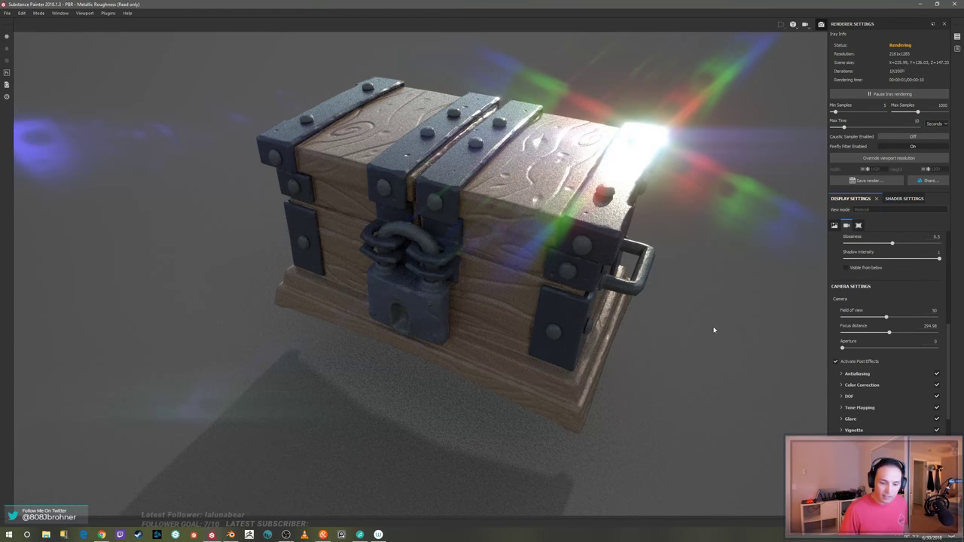
left_click(842, 420)
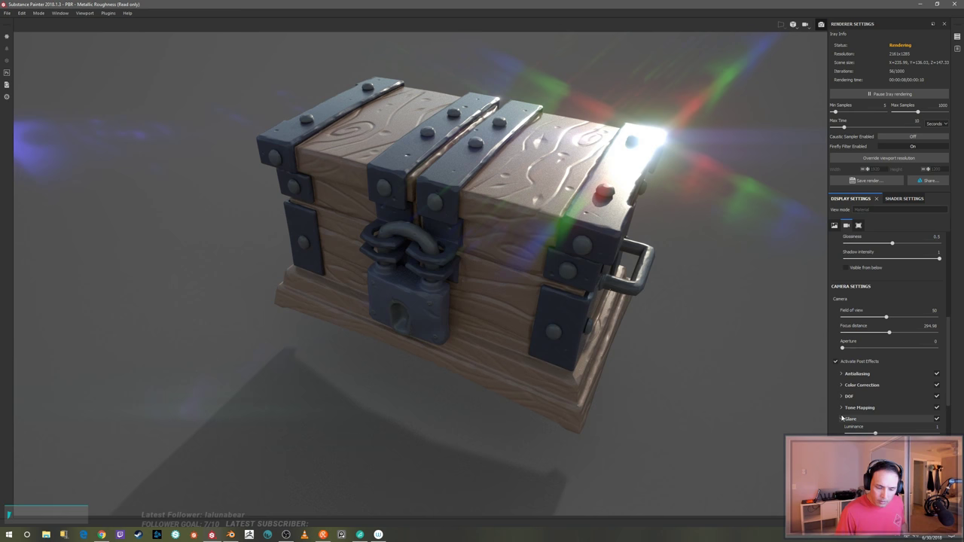
left_click(841, 397)
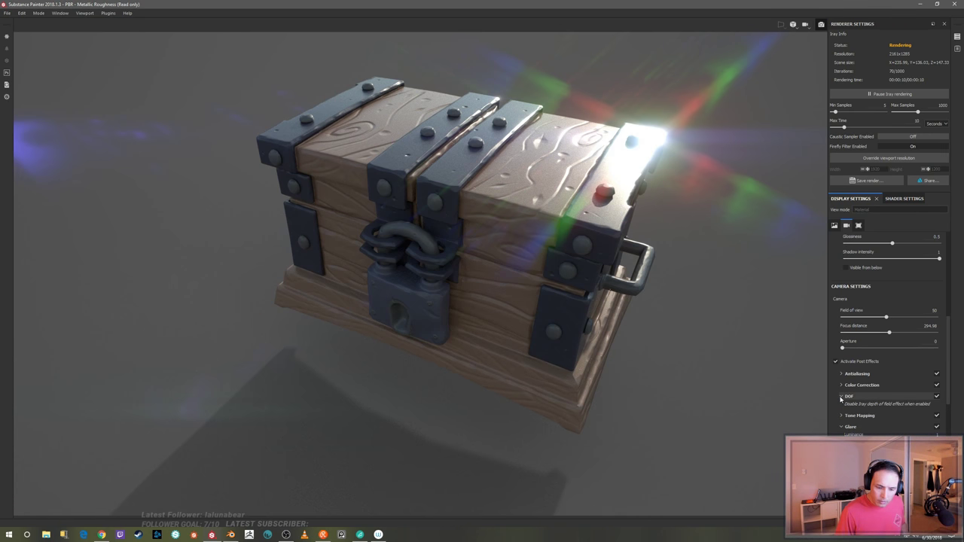
Disable the depth of field post effect, toggling glare off and on to compare.
left_click(841, 396)
left_click(936, 396)
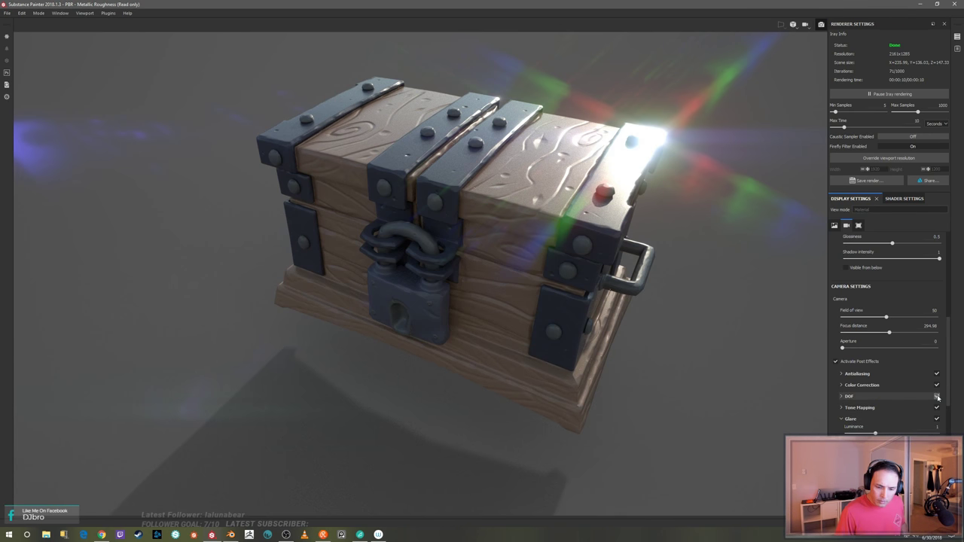
left_click(937, 419)
left_click(937, 419)
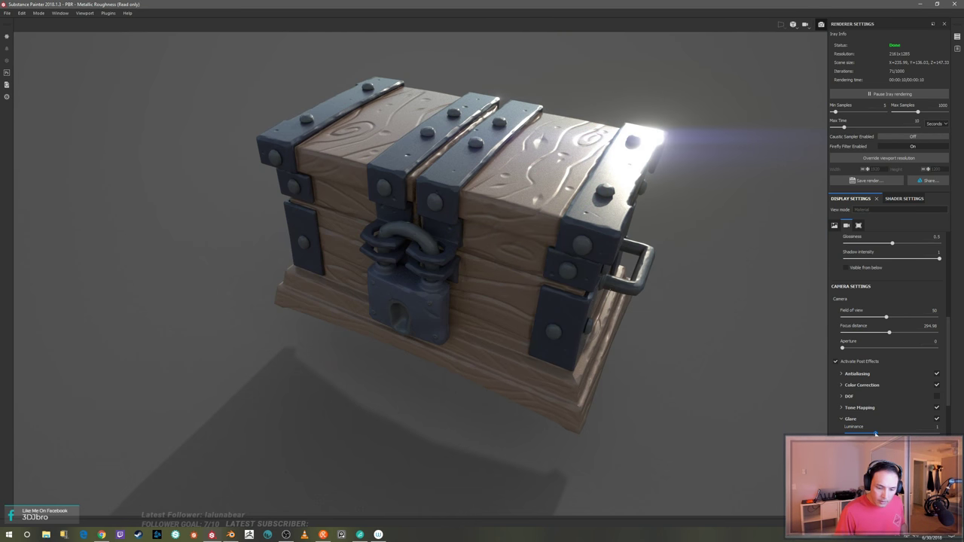
Adjust the Glare Luminance slider, settling at about 1.1.
left_click_drag(875, 434, 866, 434)
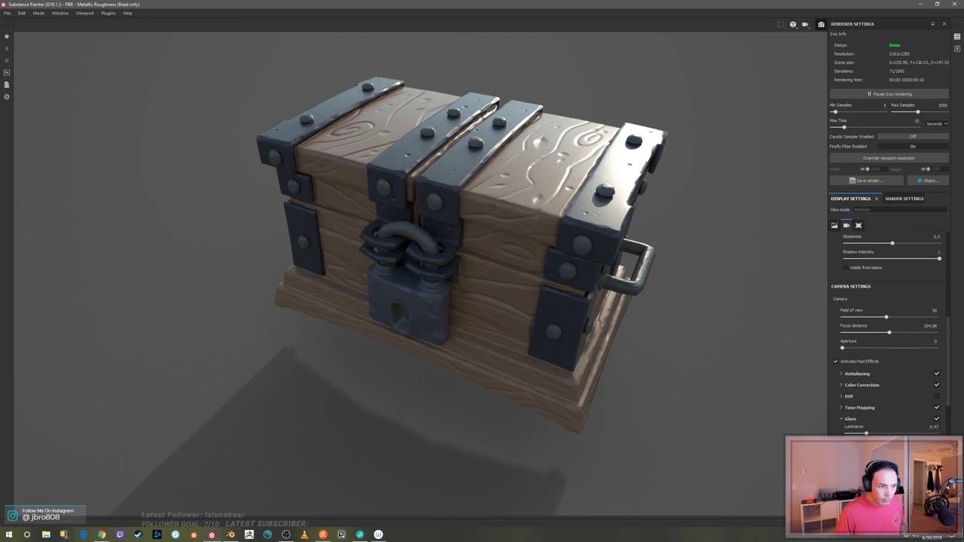
mouse_move(870, 434)
left_mouse_down()
mouse_move(859, 433)
mouse_move(908, 435)
mouse_move(871, 434)
left_mouse_up()
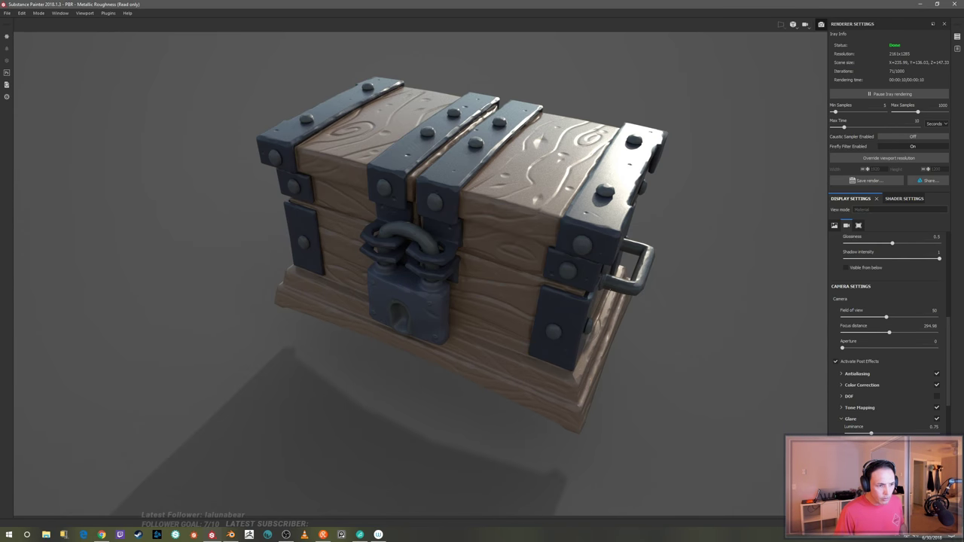
left_click_drag(870, 434, 935, 429)
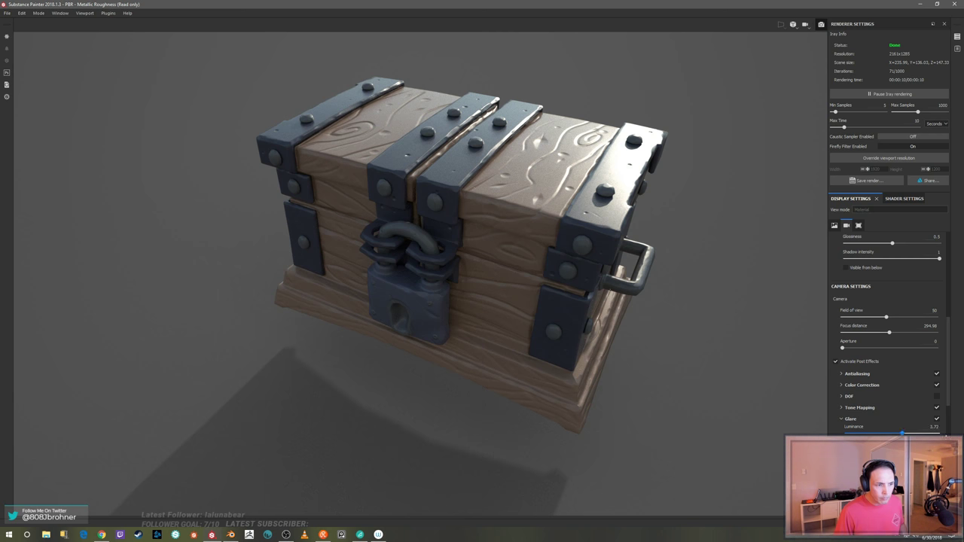
left_click_drag(936, 434, 876, 435)
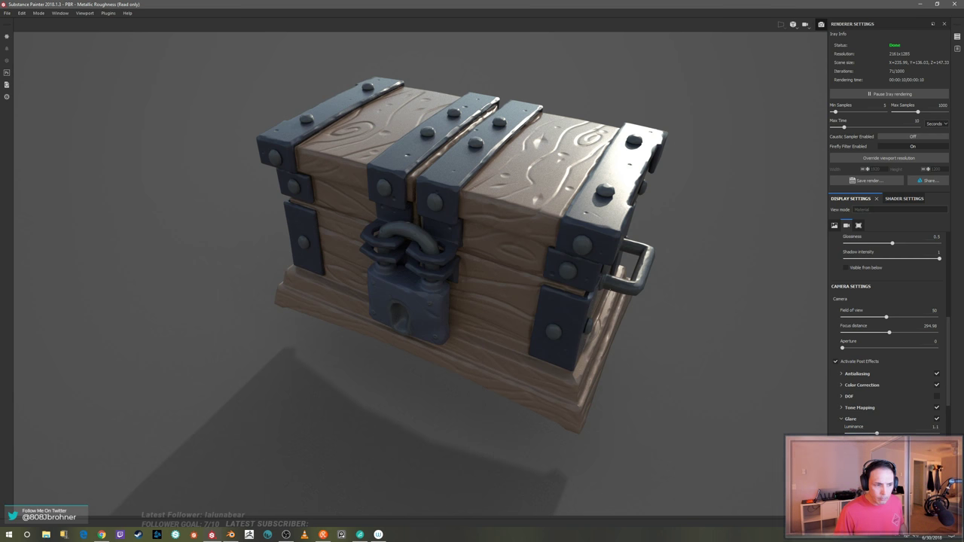
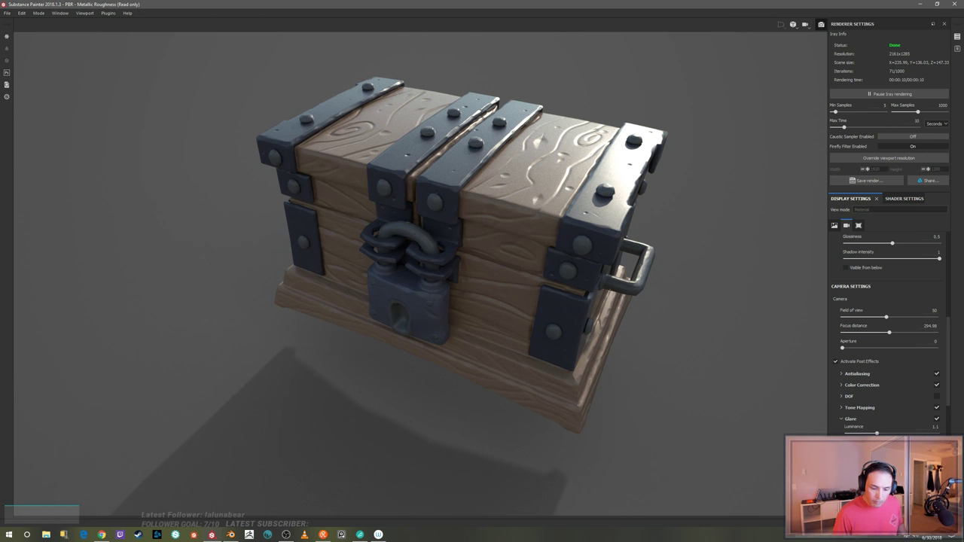
Dim the Iray glare to a faint level and rotate the environment lighting so the shadow falls left.
left_click_drag(877, 434, 875, 434)
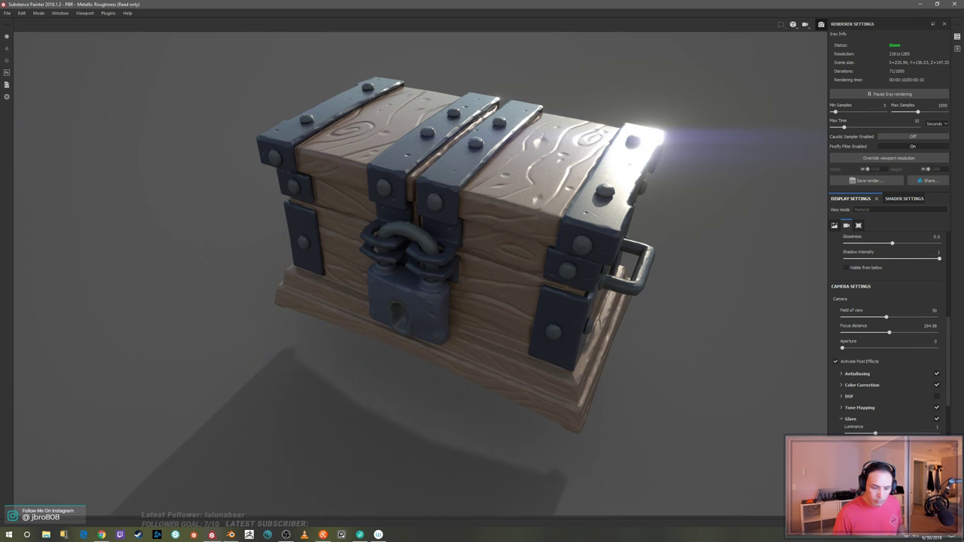
left_click_drag(874, 435, 803, 431)
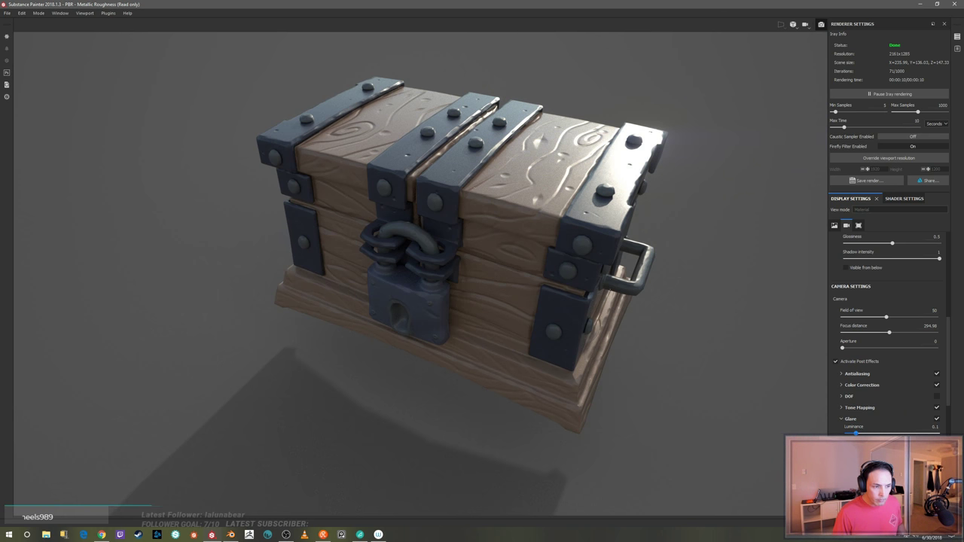
right_click_drag(753, 407, 721, 408, "shift")
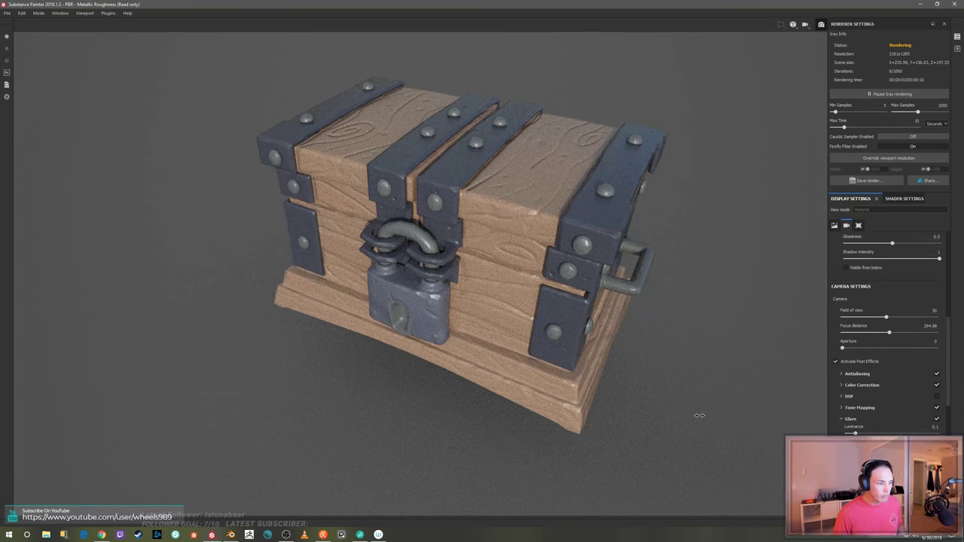
mouse_move(720, 408)
right_mouse_down("shift")
mouse_move(685, 416)
mouse_move(712, 408)
right_mouse_up("shift")
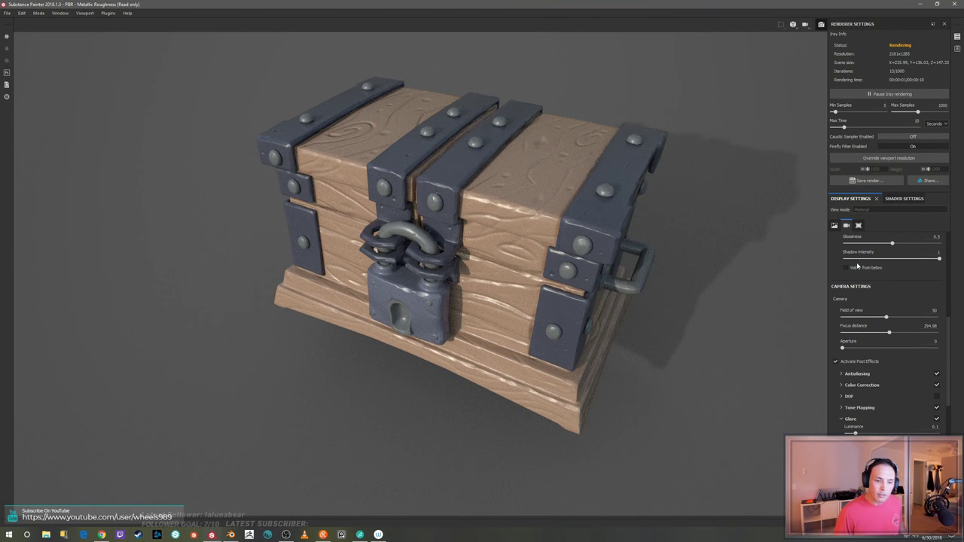
scroll(892, 226, "up", 3)
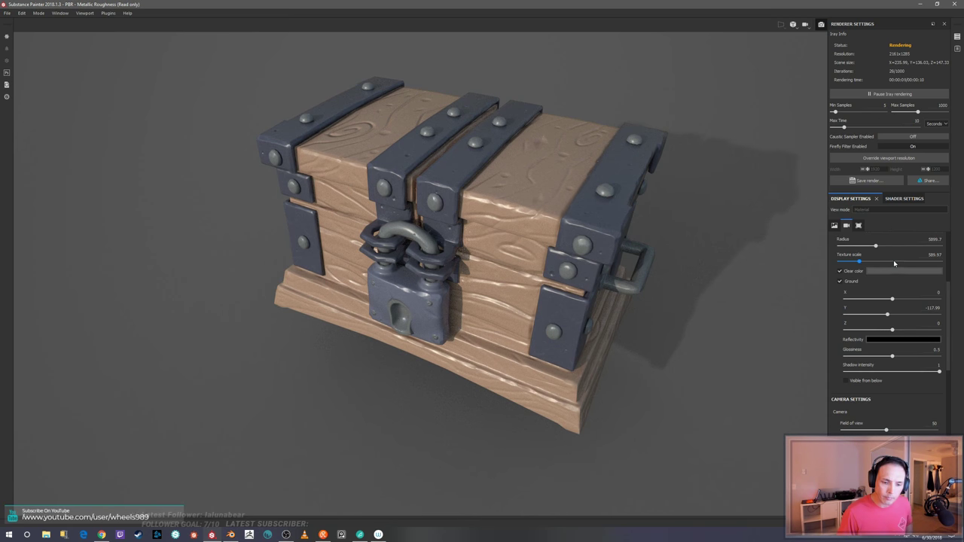
left_click(908, 202)
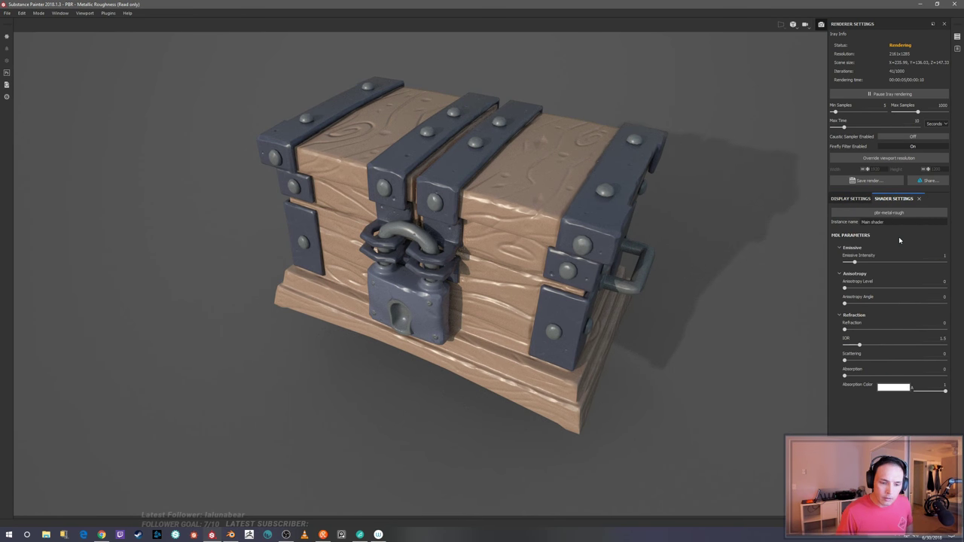
Light the chest with the studio_02 environment map and fine-tune its rotation.
left_click(859, 201)
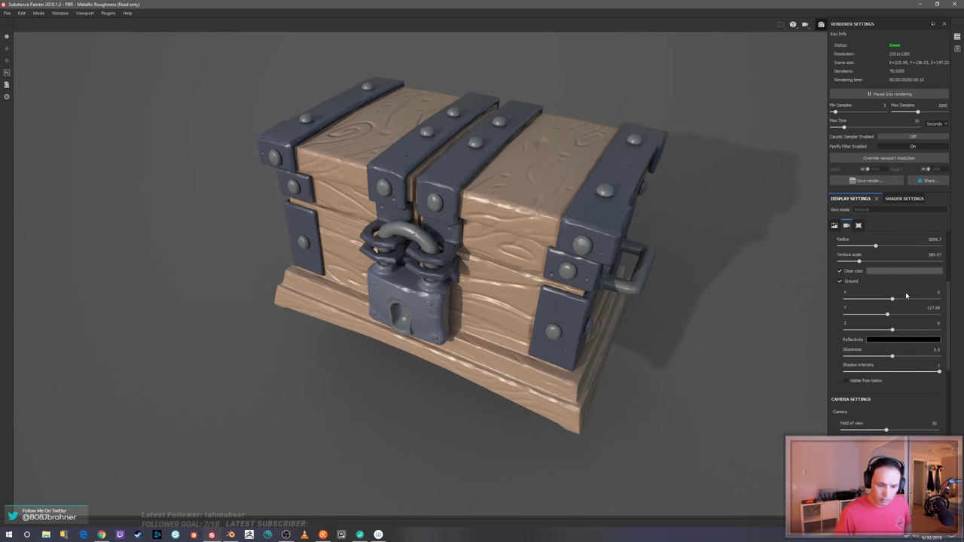
scroll(872, 301, "up", 4)
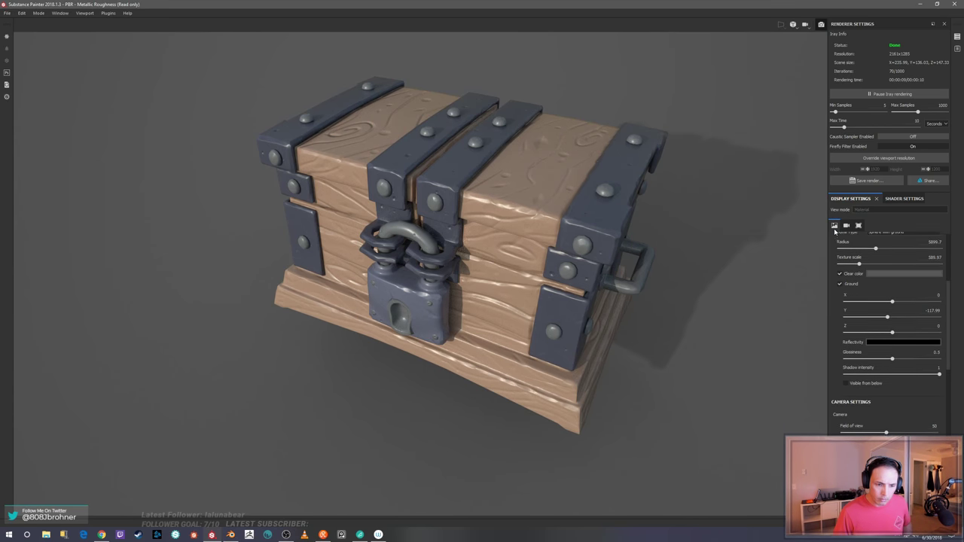
left_click(905, 258)
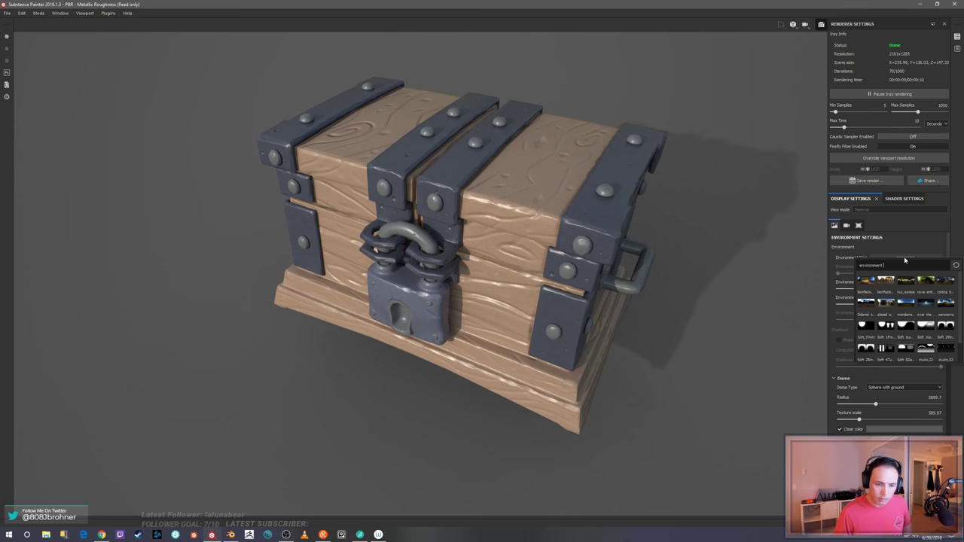
scroll(920, 322, "down", 1)
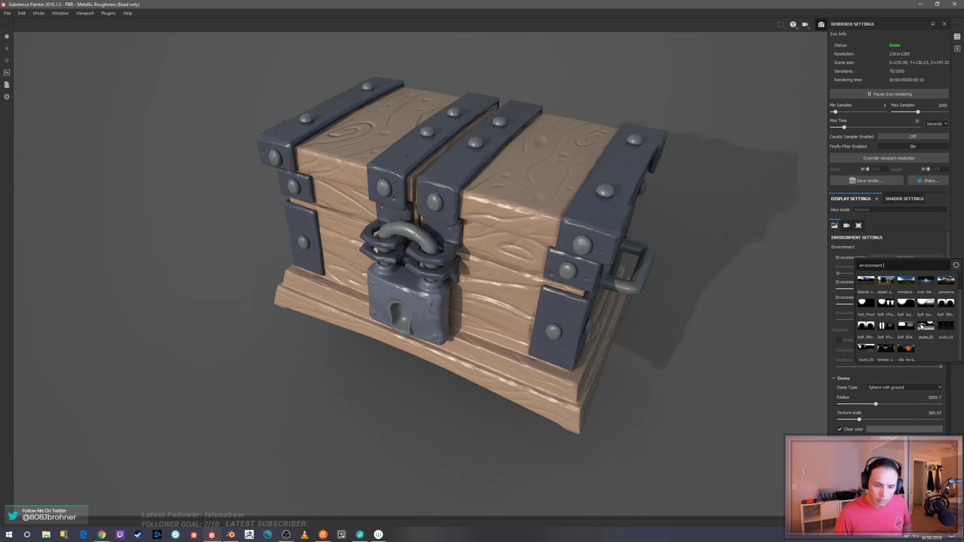
left_click(920, 324)
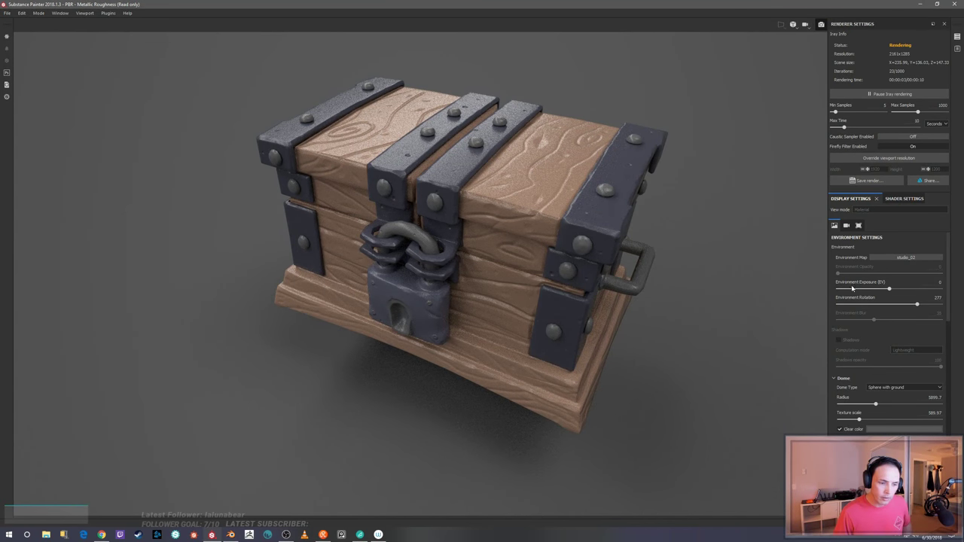
right_click_drag(745, 355, 731, 365, "shift")
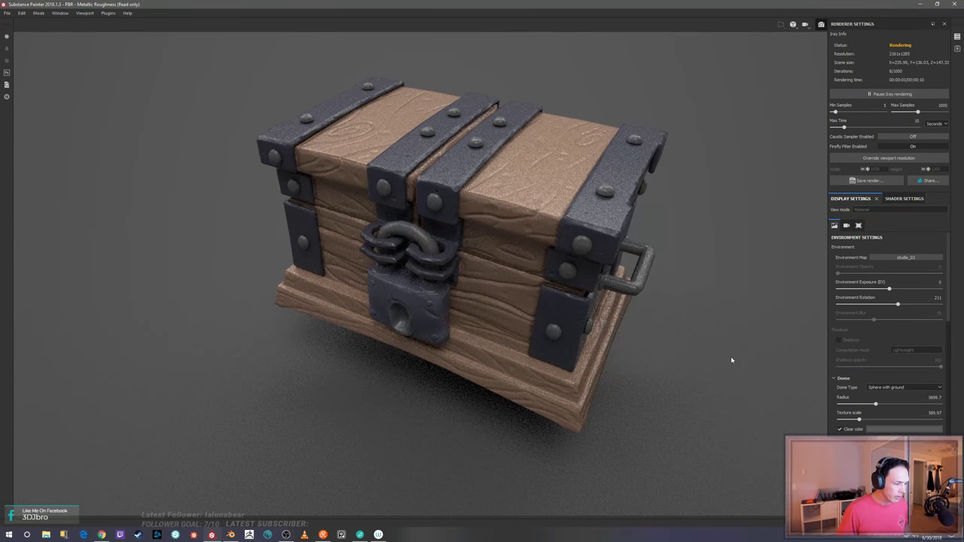
Try Soft_1Front_2Backs with rotated lighting, then switch to Soft_3PointHighContrast.
left_click(896, 257)
left_click(885, 325)
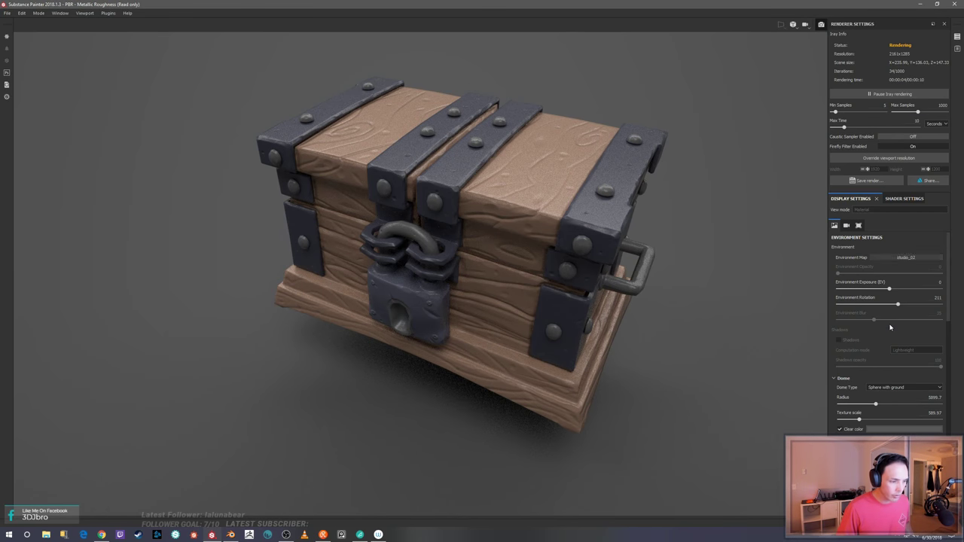
right_click_drag(819, 336, 768, 351, "shift")
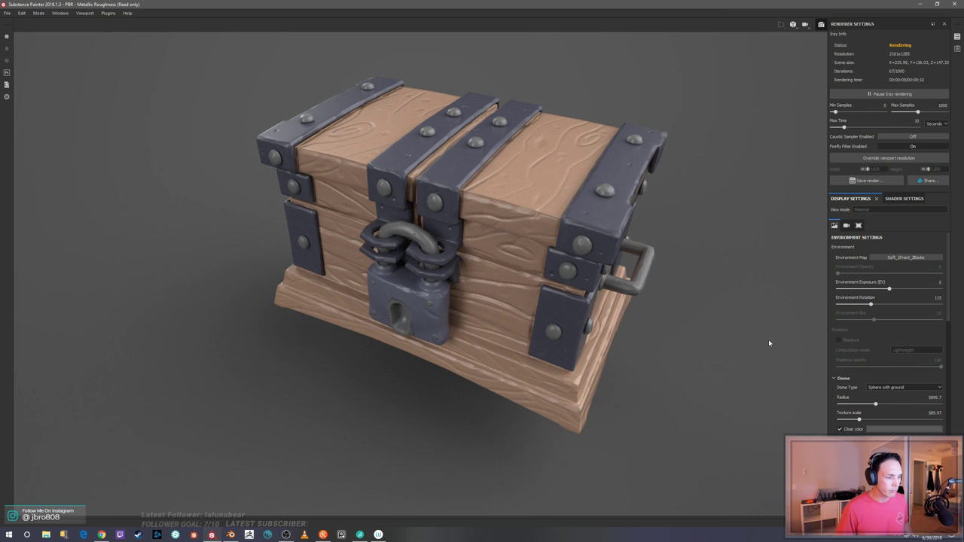
left_click(905, 257)
left_click(942, 327)
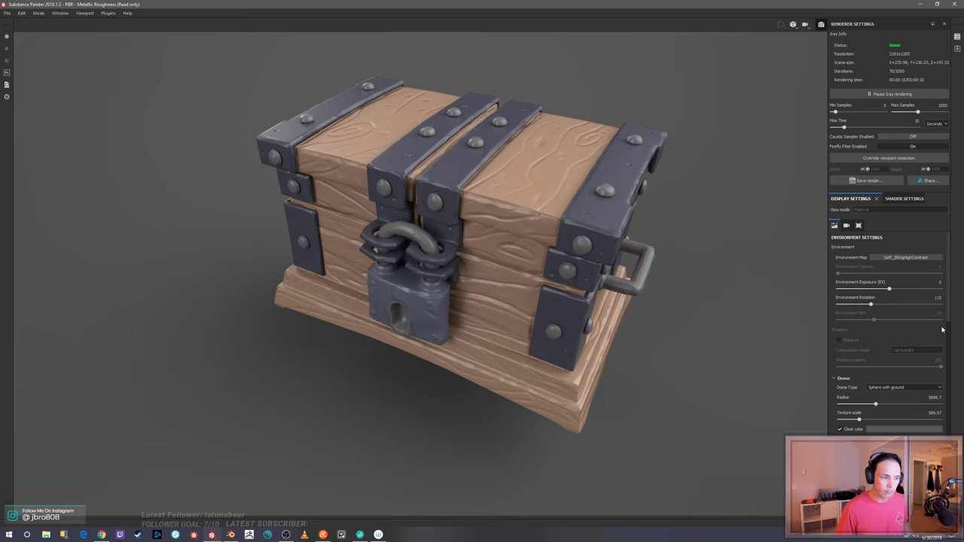
left_click(911, 257)
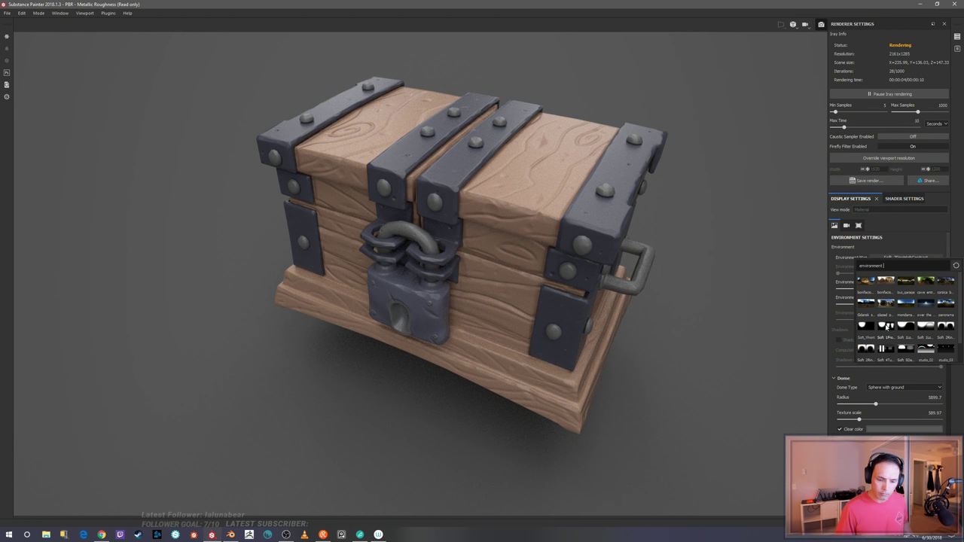
mouse_move(866, 325)
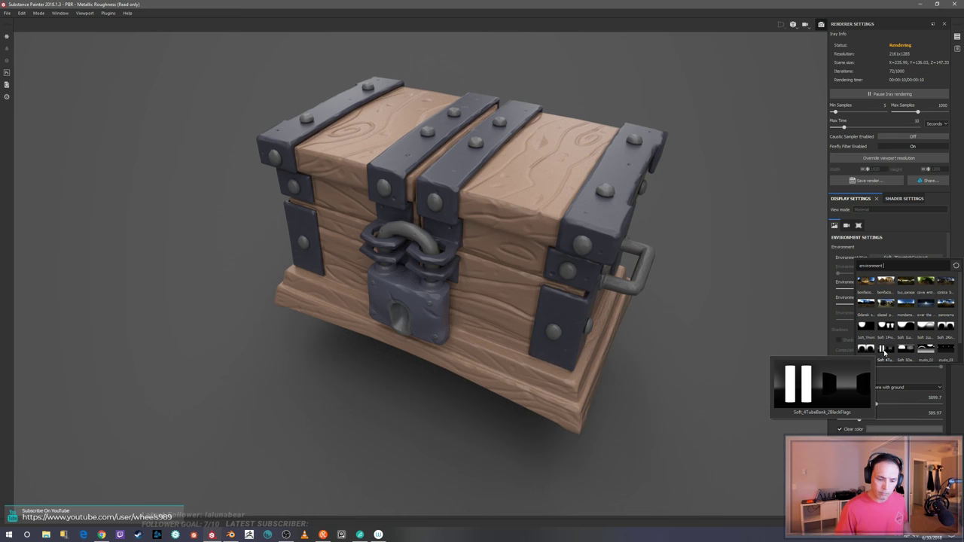
Light the chest with Soft_4TubeBank_2BlackFlags rotated to 65, and frame it front-on and larger.
left_click(884, 349)
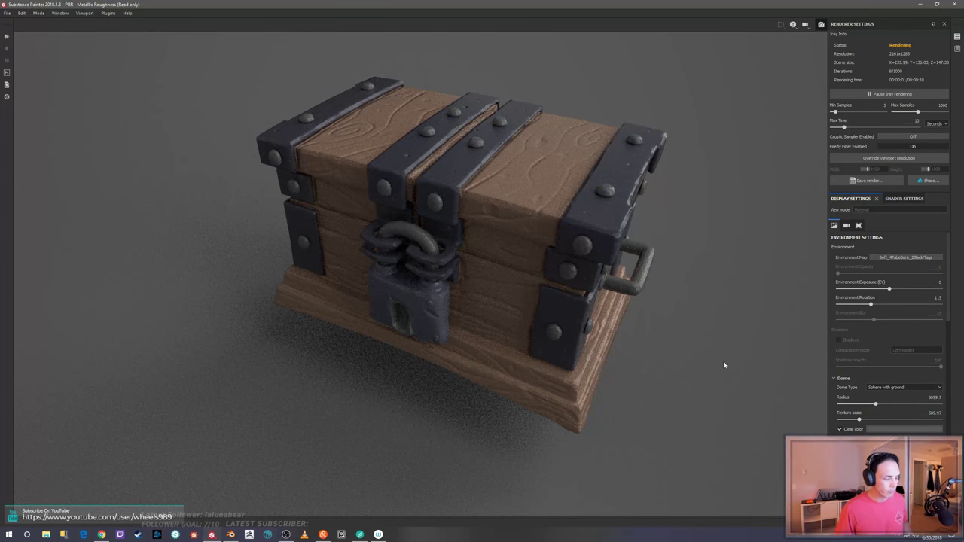
right_click_drag(723, 364, 677, 368, "shift")
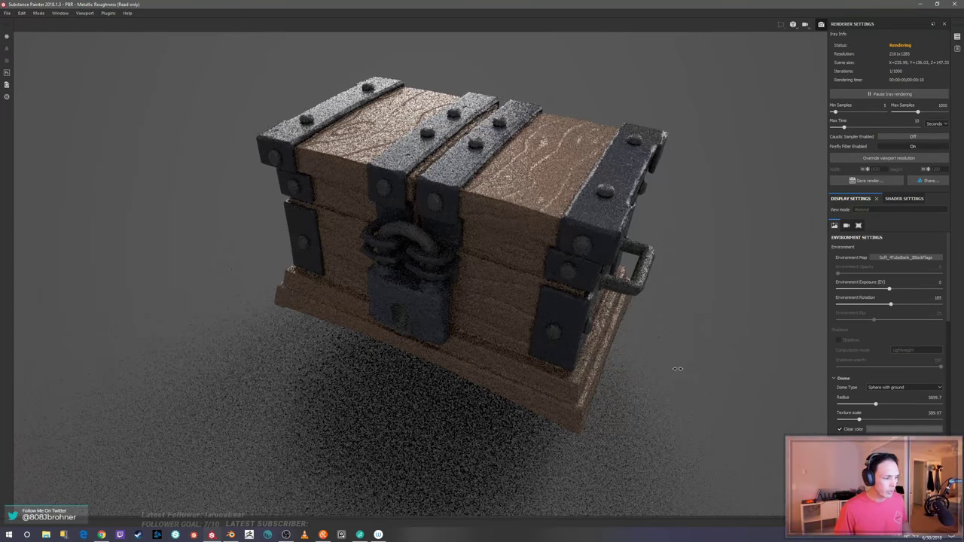
right_click_drag(677, 368, 656, 374, "shift")
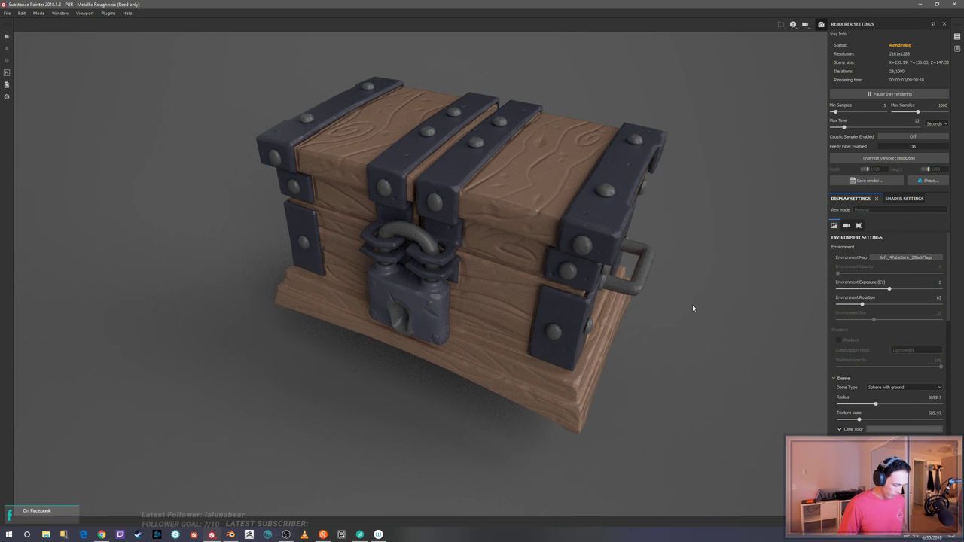
mouse_move(692, 304)
left_mouse_down("alt")
mouse_move(697, 254)
mouse_move(693, 281)
left_mouse_up("alt")
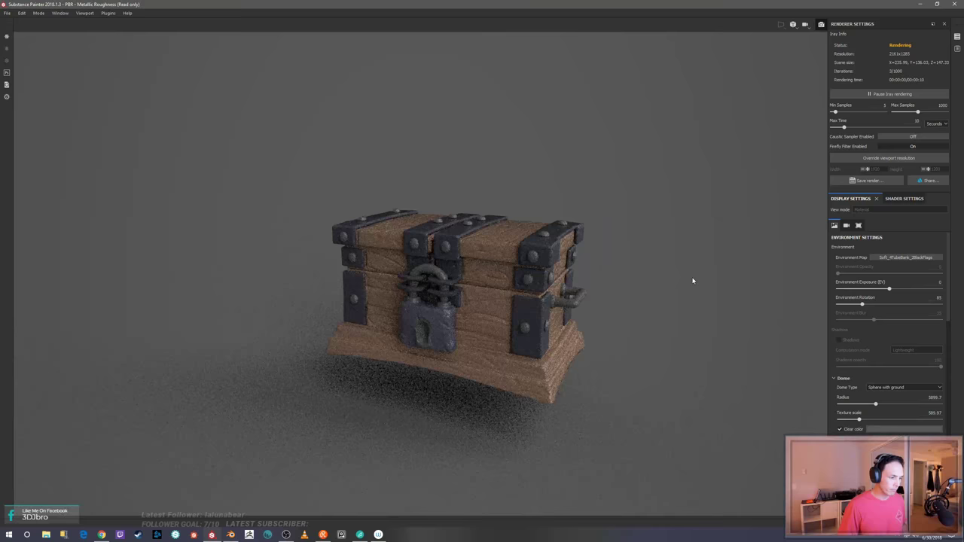
scroll(693, 281, "up", 2)
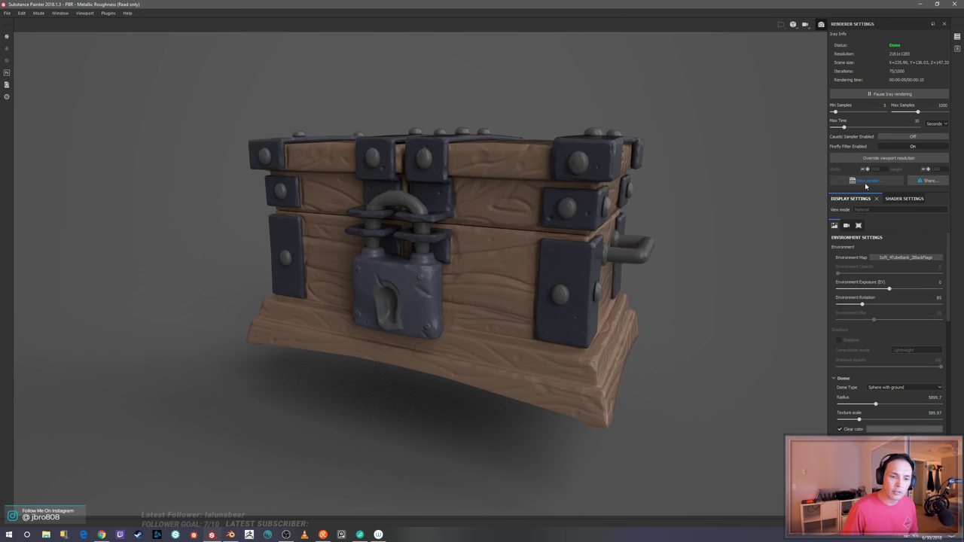
Save the finished Iray render as JPEG ChestRender01 in Blender_Projects/StylizedStorageChest/SP_bakes.
left_click(866, 182)
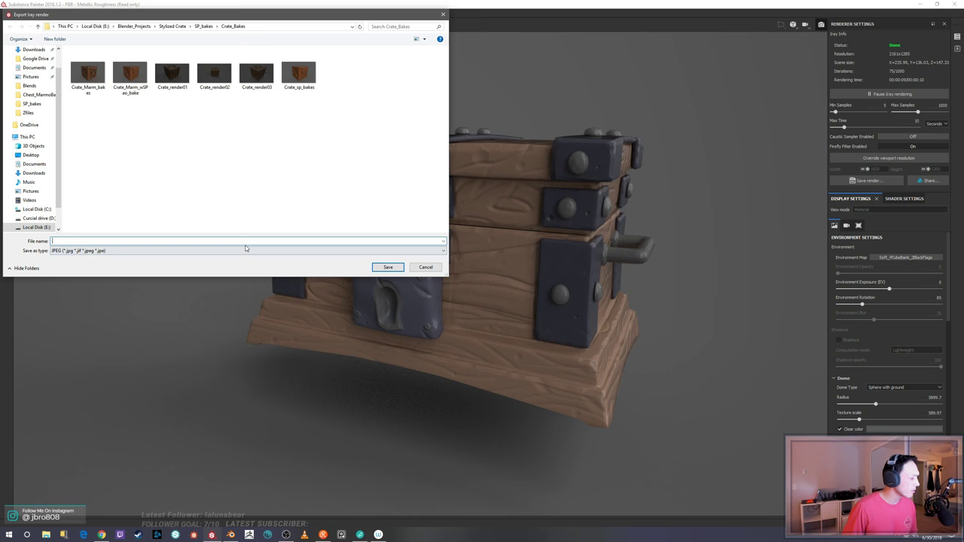
left_click(178, 26)
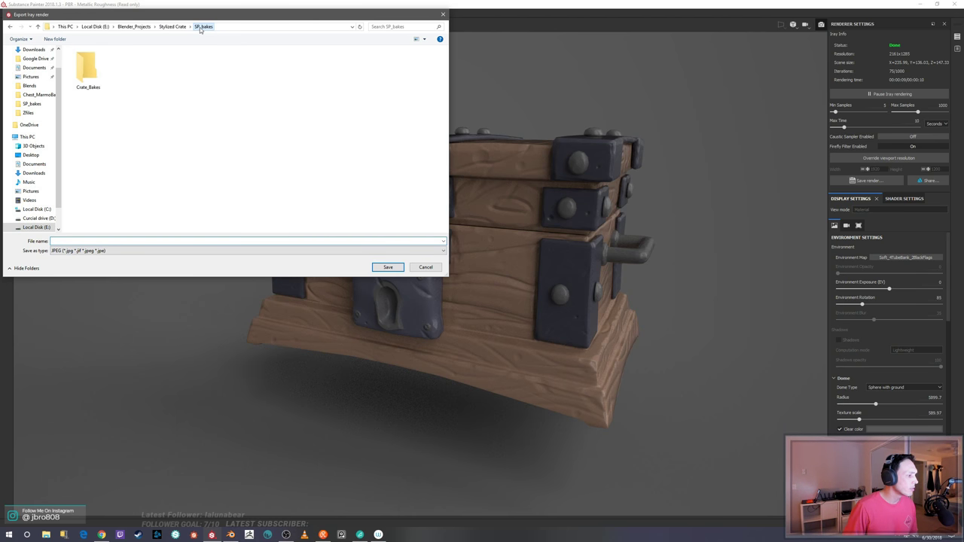
left_click(134, 27)
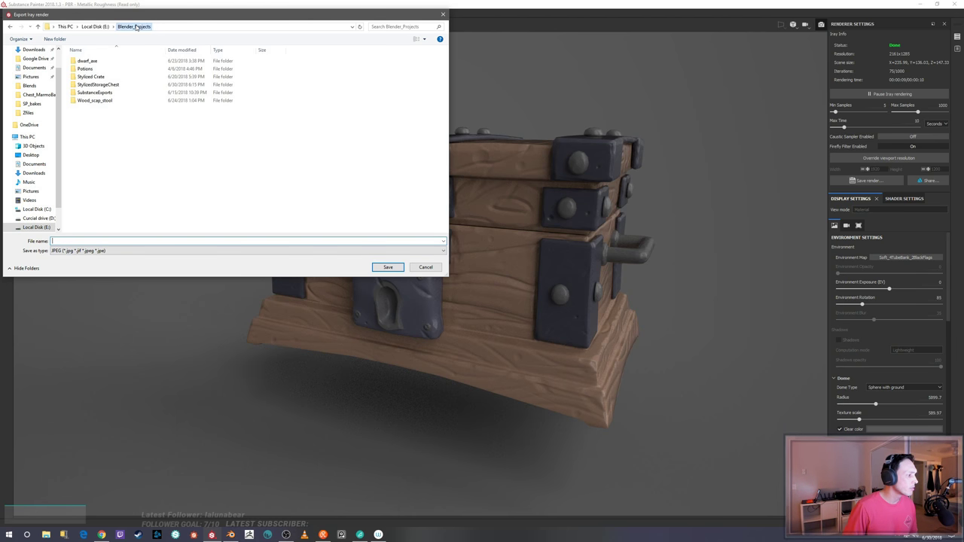
double_click(98, 86)
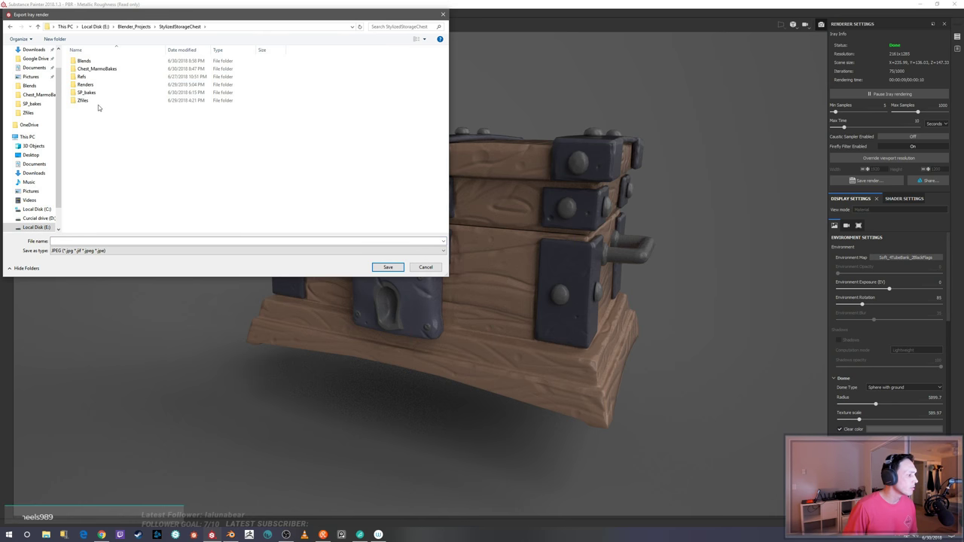
double_click(98, 95)
left_click(107, 240)
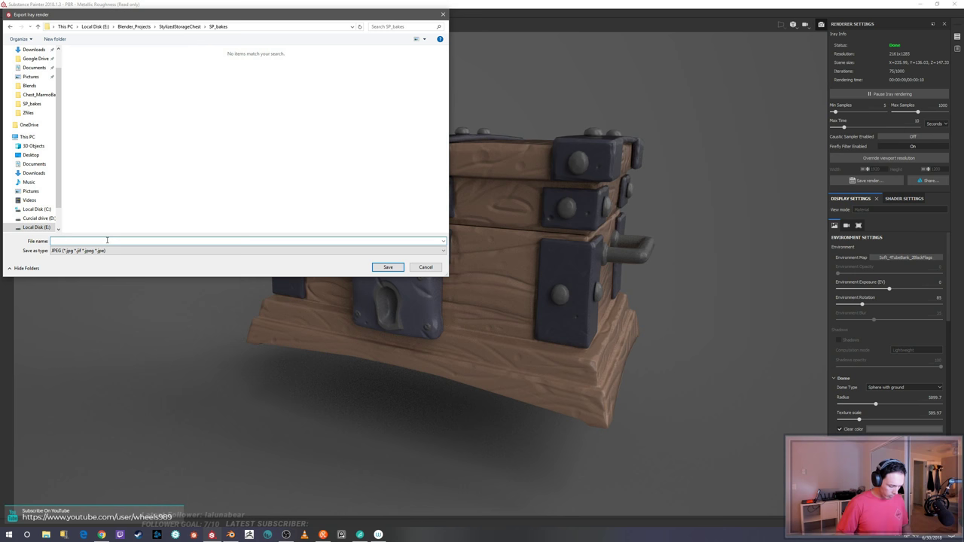
type("Chest01R")
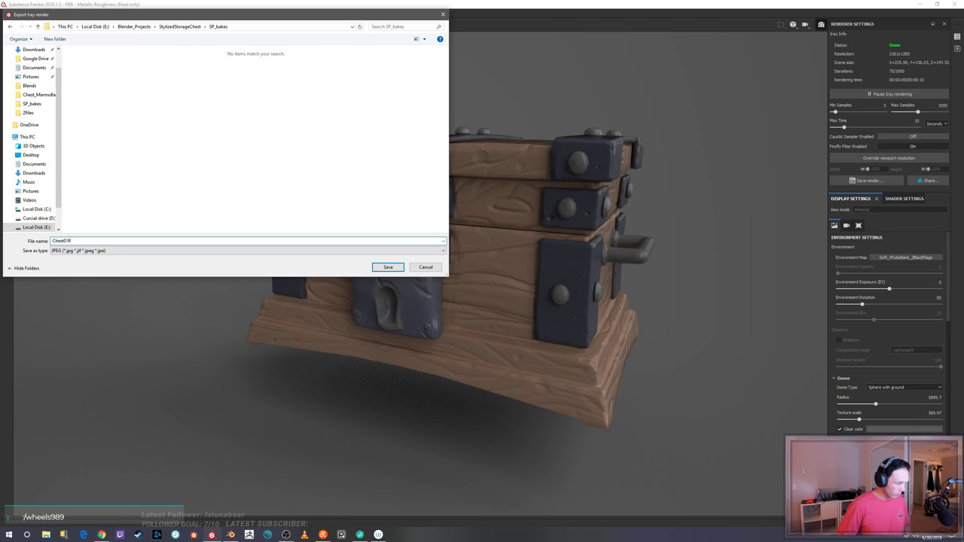
key("BackSpace")
key("BackSpace")
type("Render")
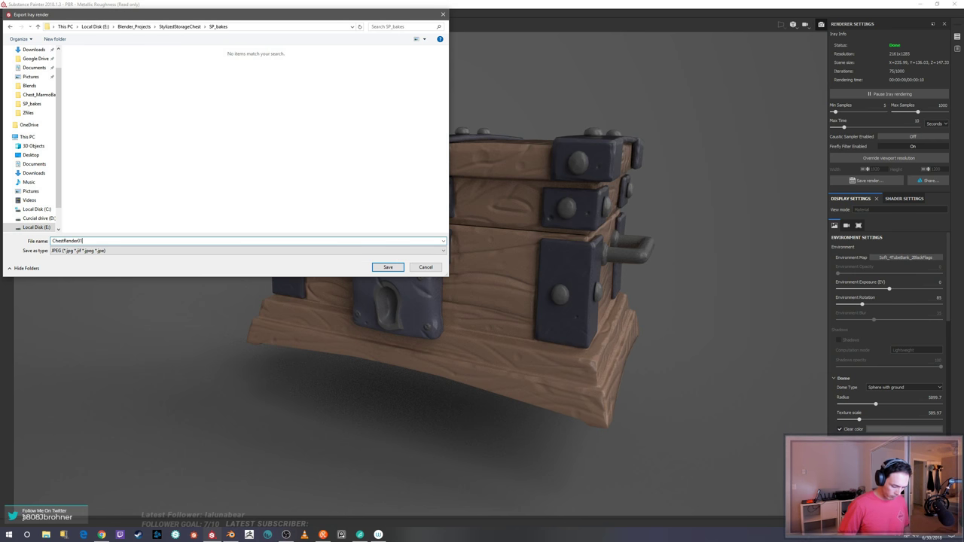
key("Return")
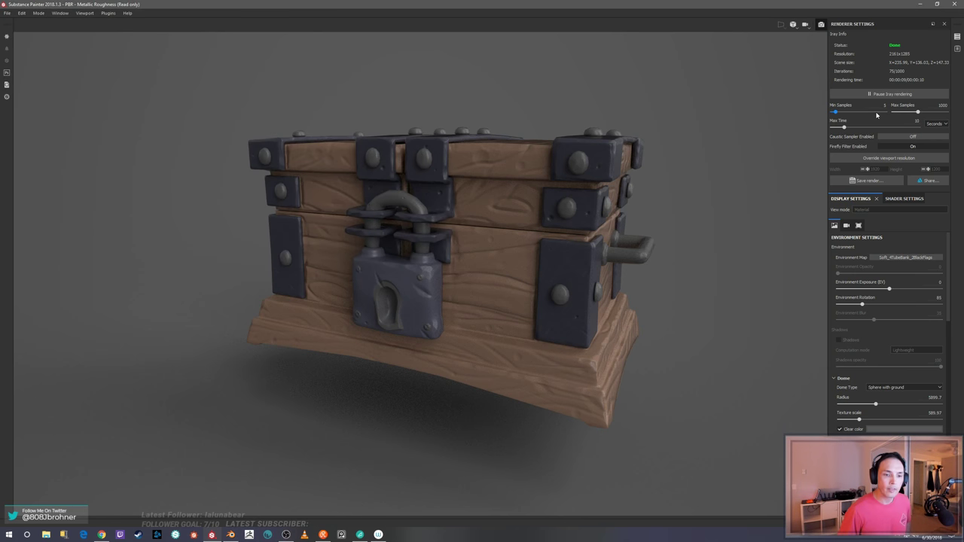
key("F10")
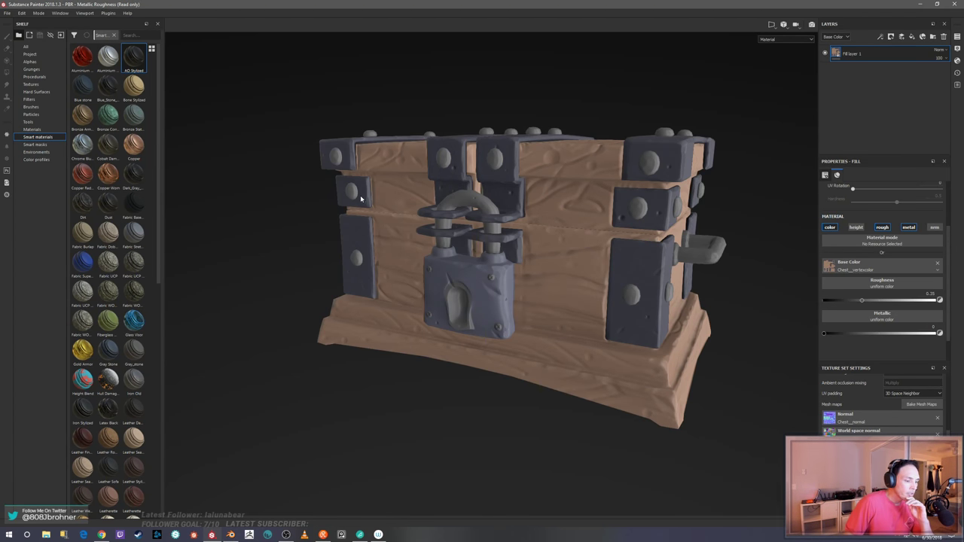
left_click(7, 13)
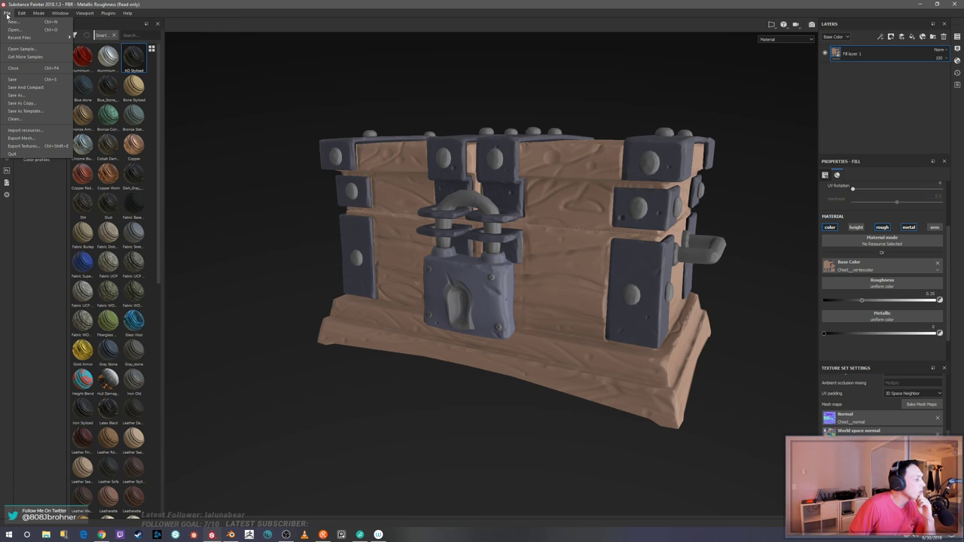
left_click(34, 145)
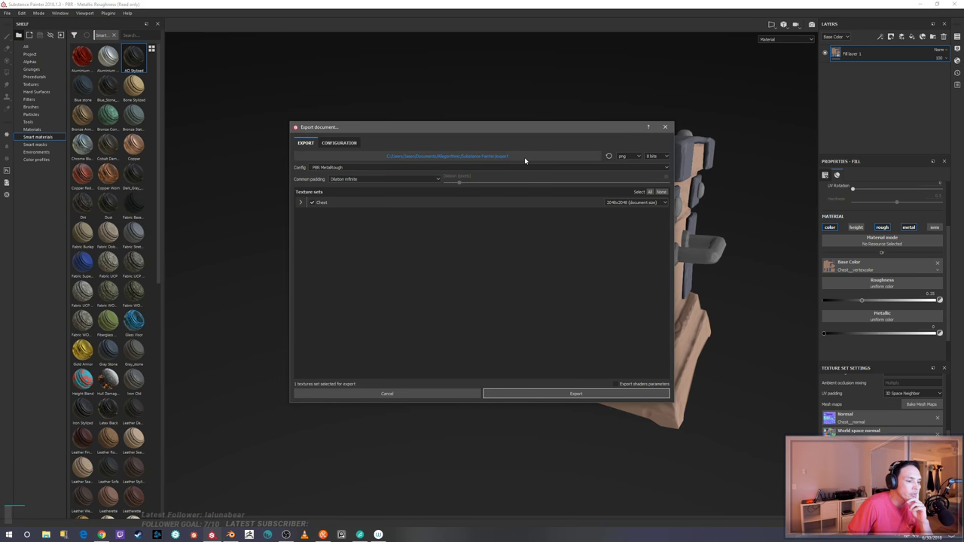
left_click(525, 157)
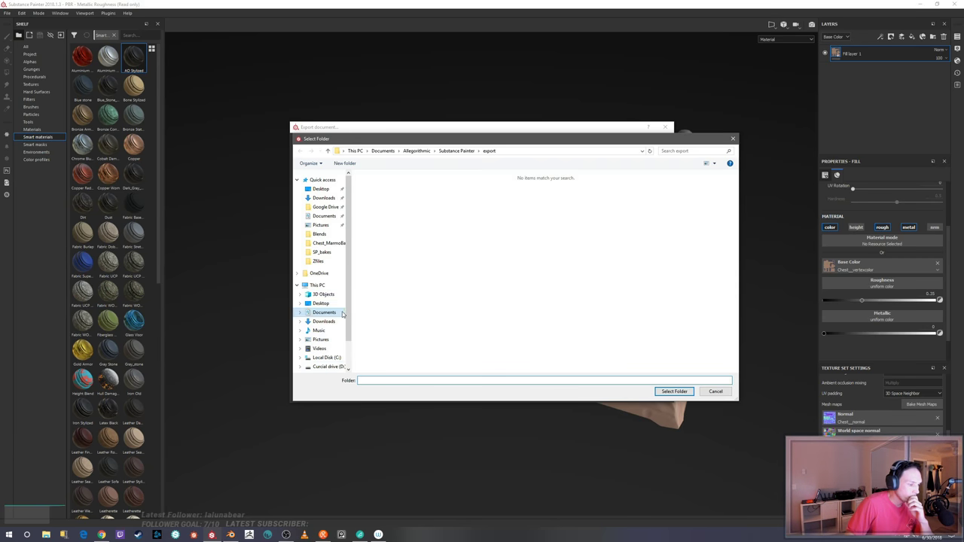
scroll(323, 347, "down", 1)
left_click(326, 351)
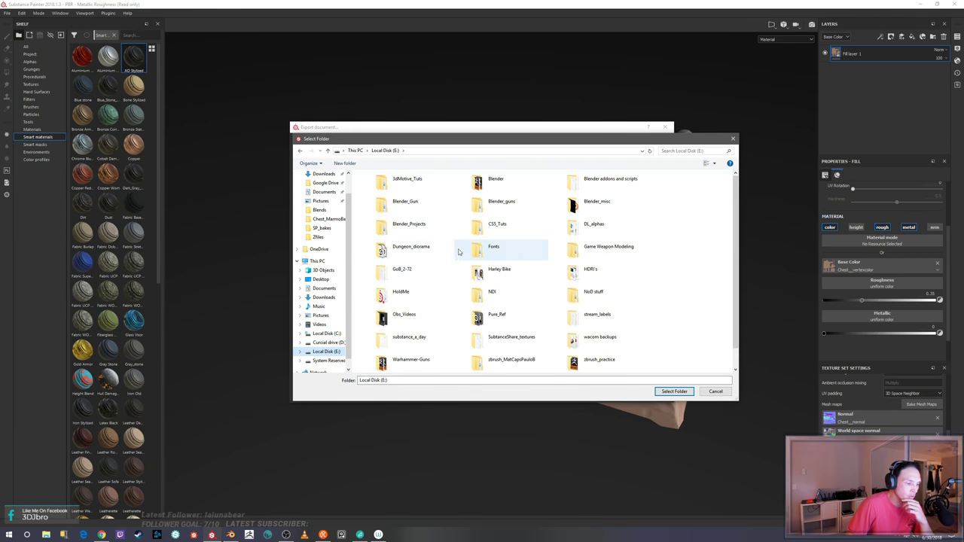
double_click(433, 225)
double_click(392, 209)
double_click(390, 217)
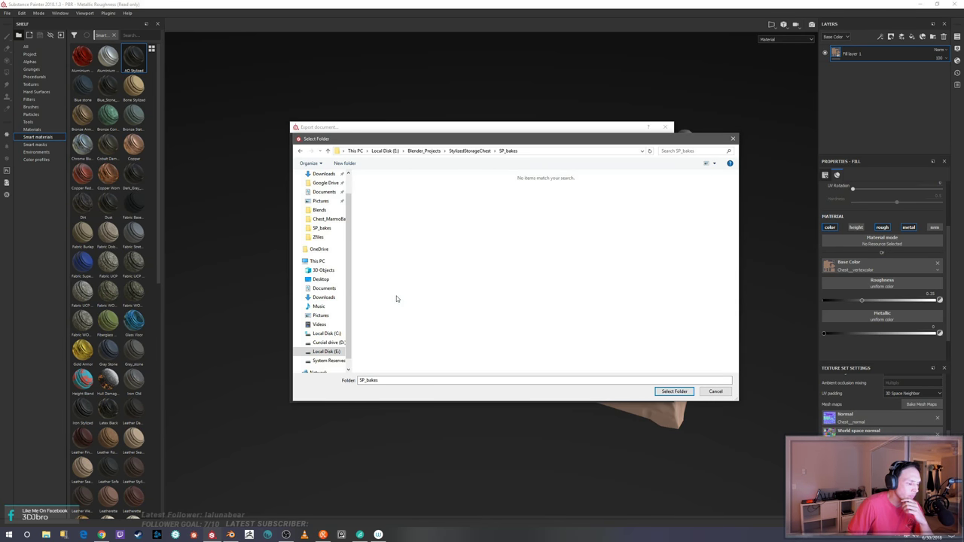
left_click(675, 392)
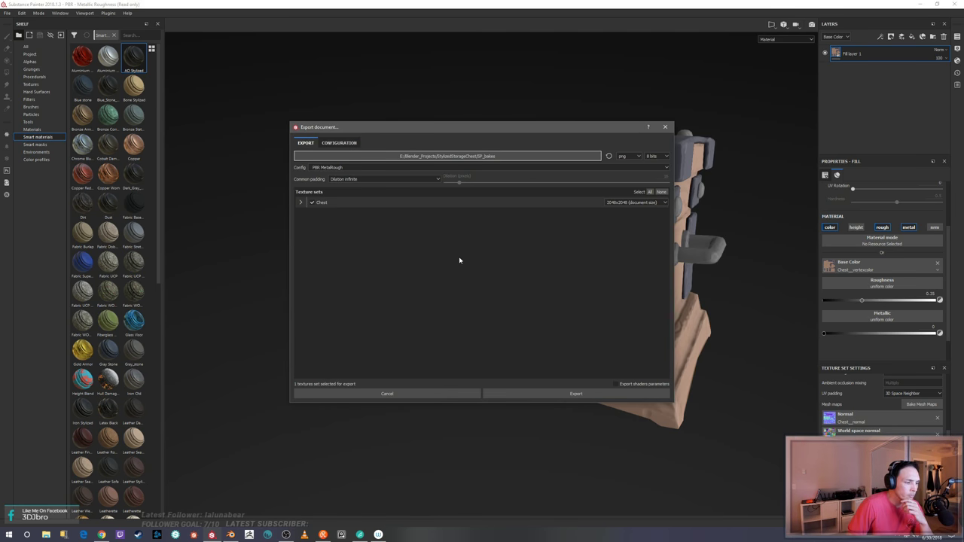
left_click(395, 167)
left_click(366, 183)
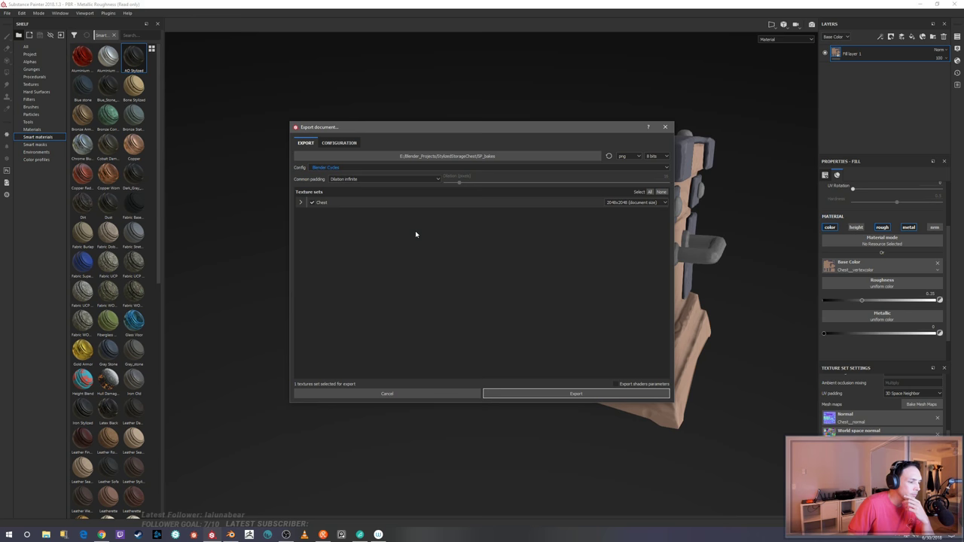
left_click(301, 202)
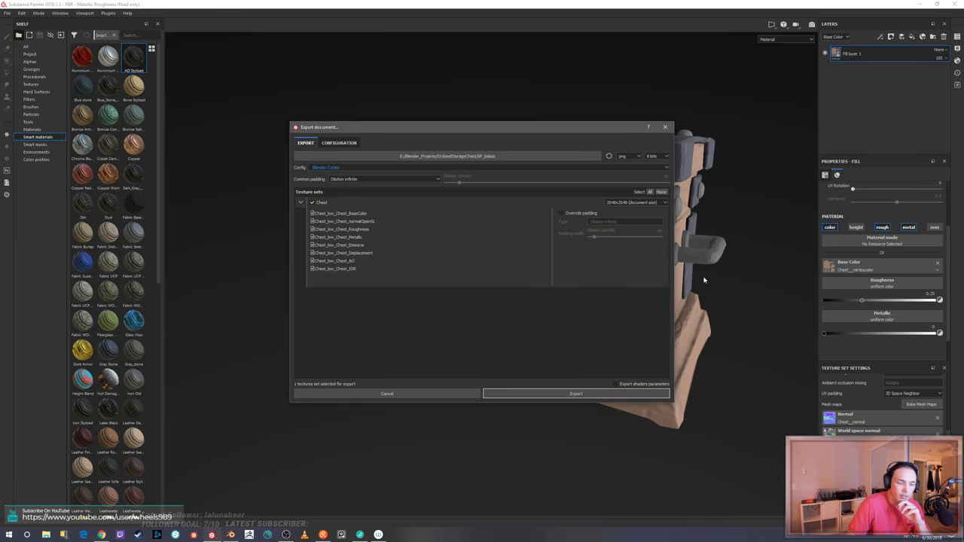
left_click(439, 394)
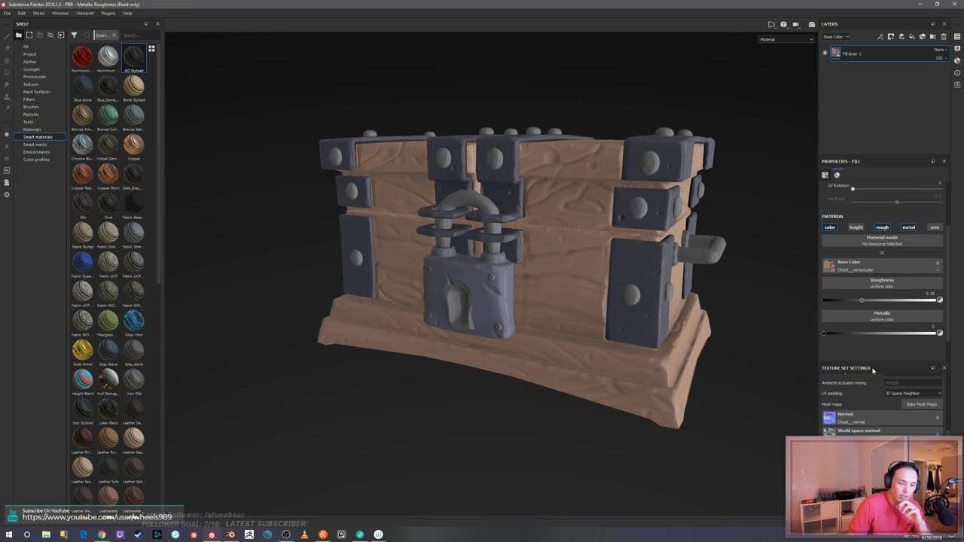
Add Displacement, Specular, Specular level and Ambient occlusion channels to the Chest texture set.
left_click_drag(871, 362, 852, 248)
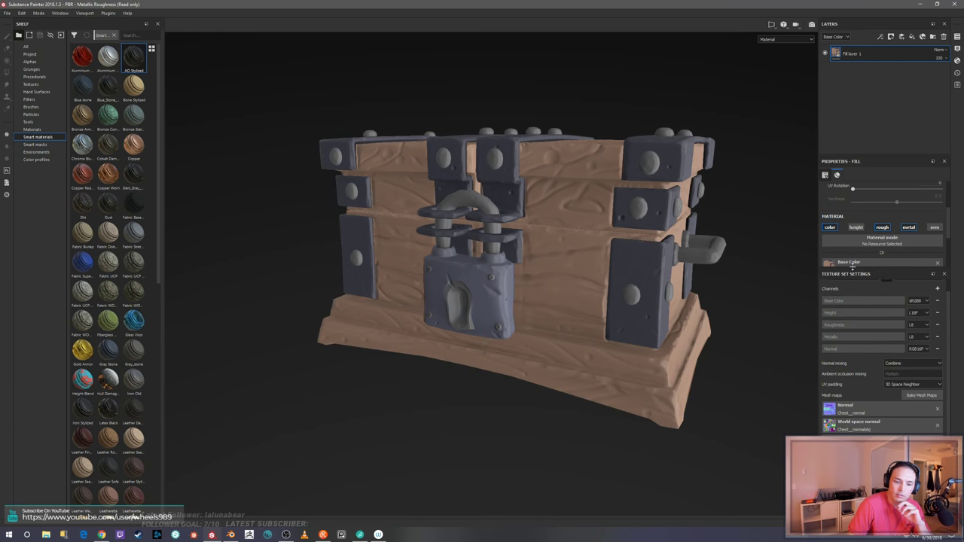
left_click(942, 282)
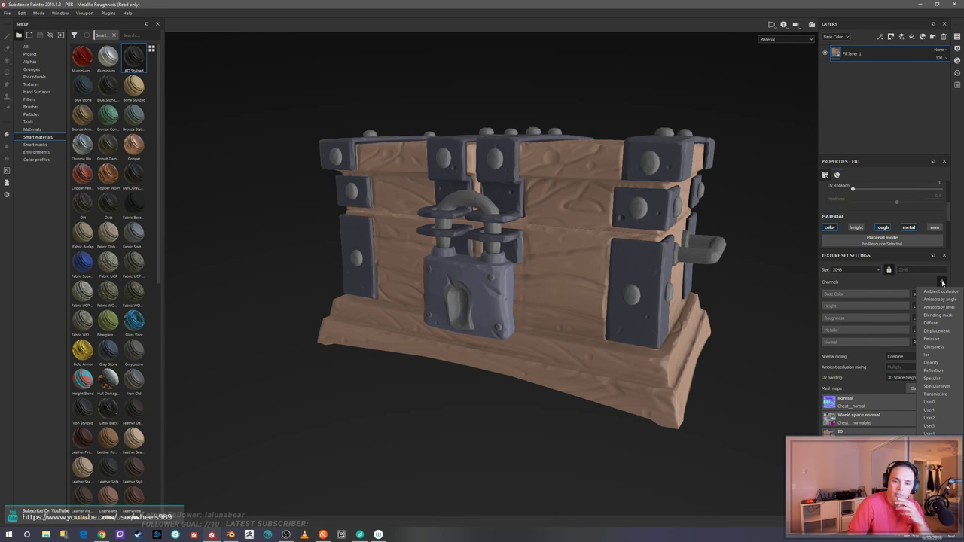
left_click(939, 332)
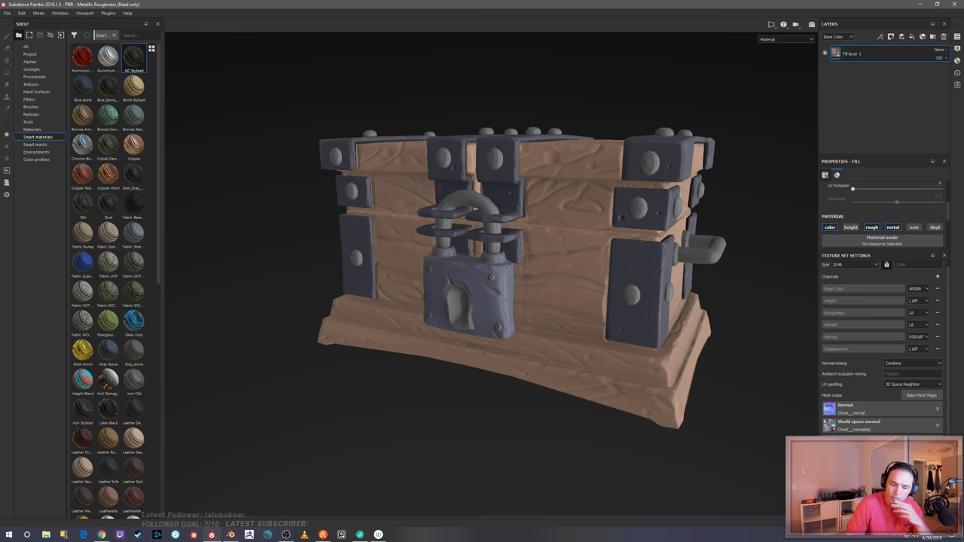
left_click(938, 282)
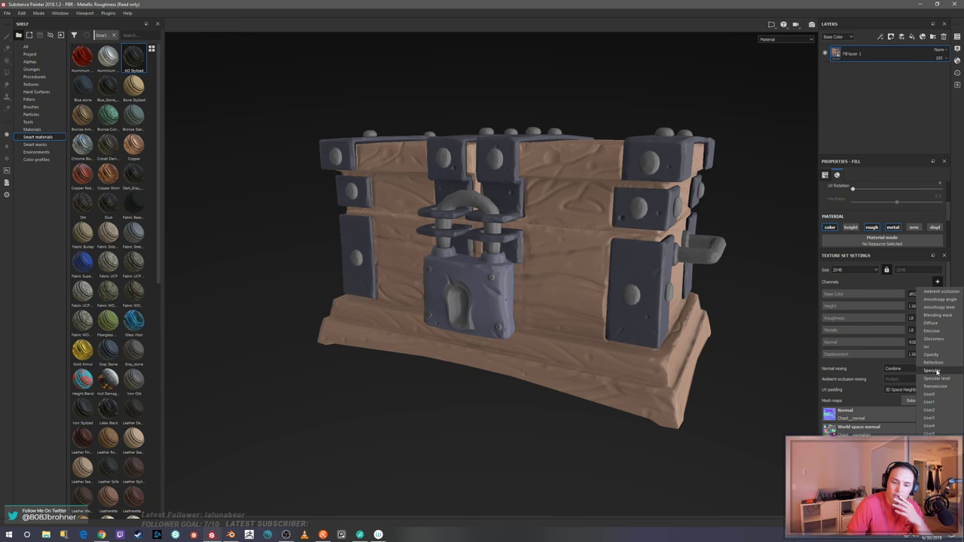
left_click(931, 370)
left_click(937, 282)
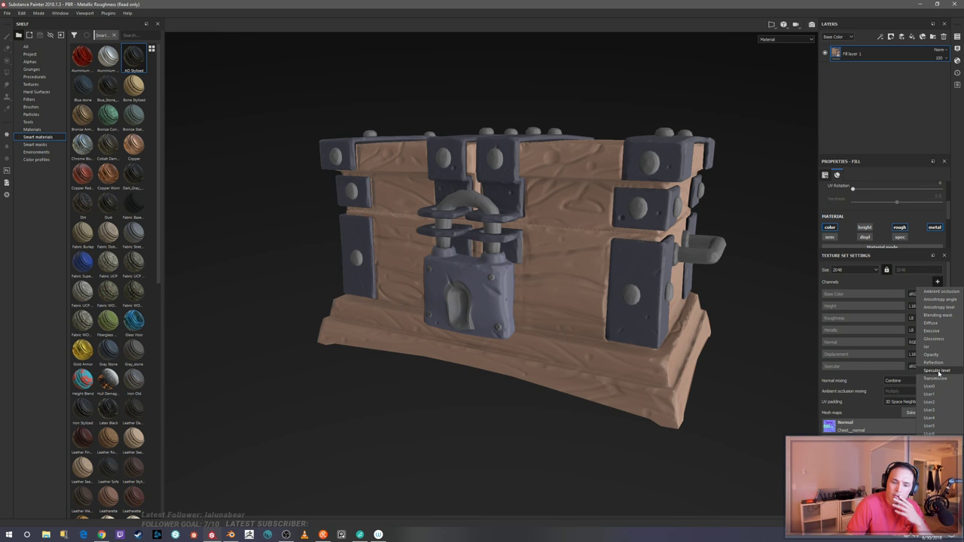
left_click(937, 370)
left_click(937, 282)
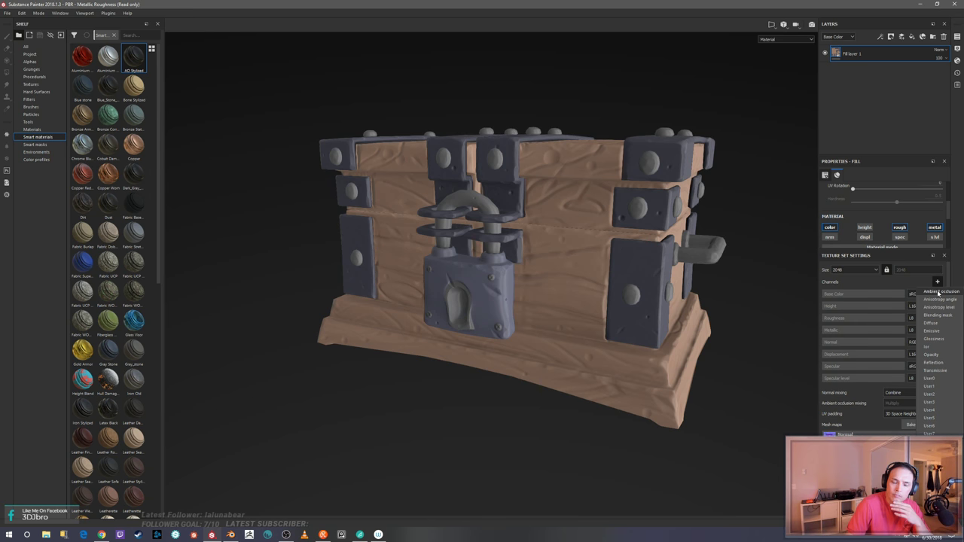
left_click(938, 292)
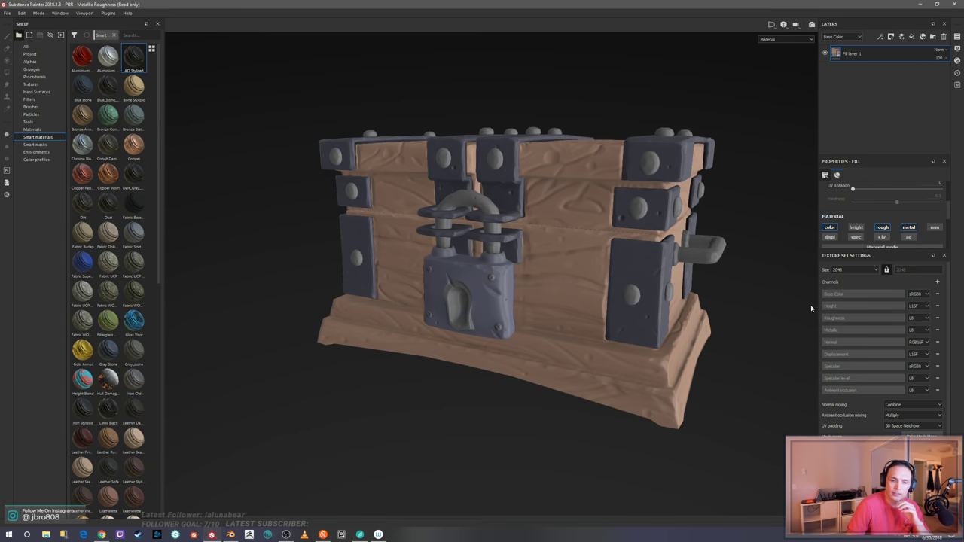
Set the texture set size to 4096 and enable ambient occlusion on the fill layer.
left_click(874, 271)
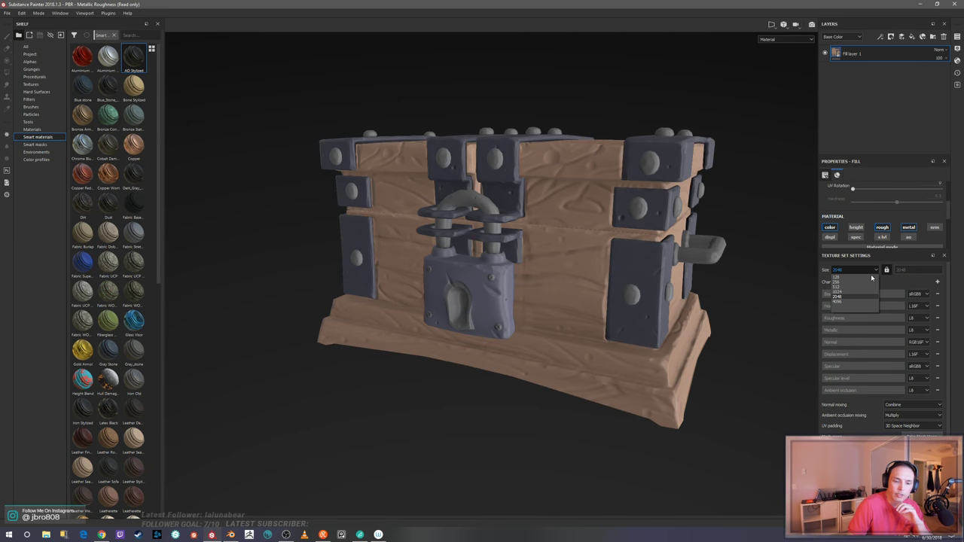
left_click(858, 301)
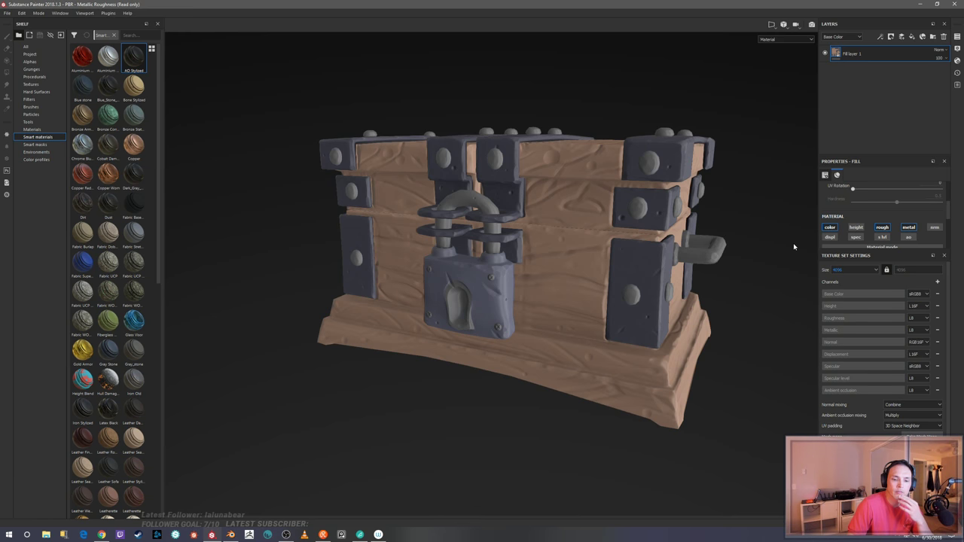
left_click(909, 238)
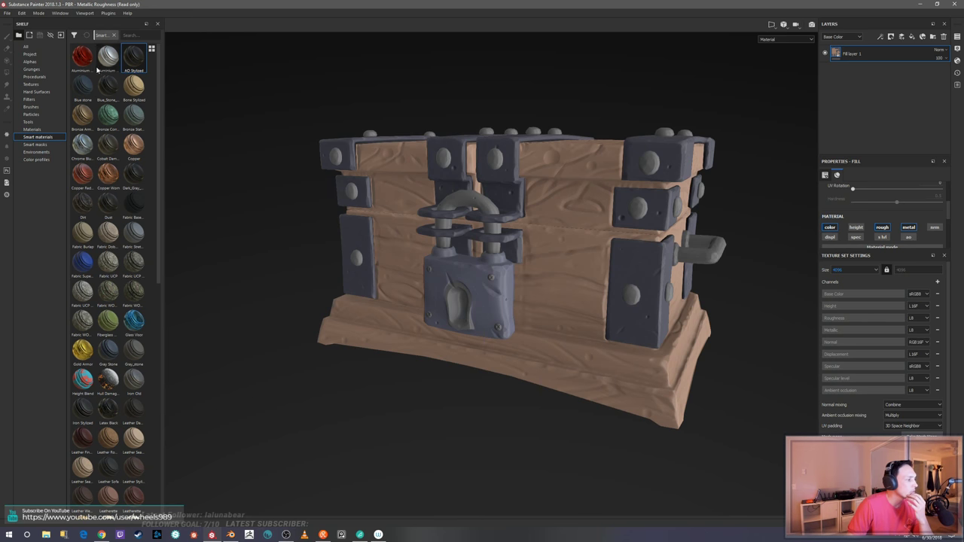
Set the texture export destination to E:/Blender_Projects/StylizedStorageChest/SP_bakes.
left_click(7, 15)
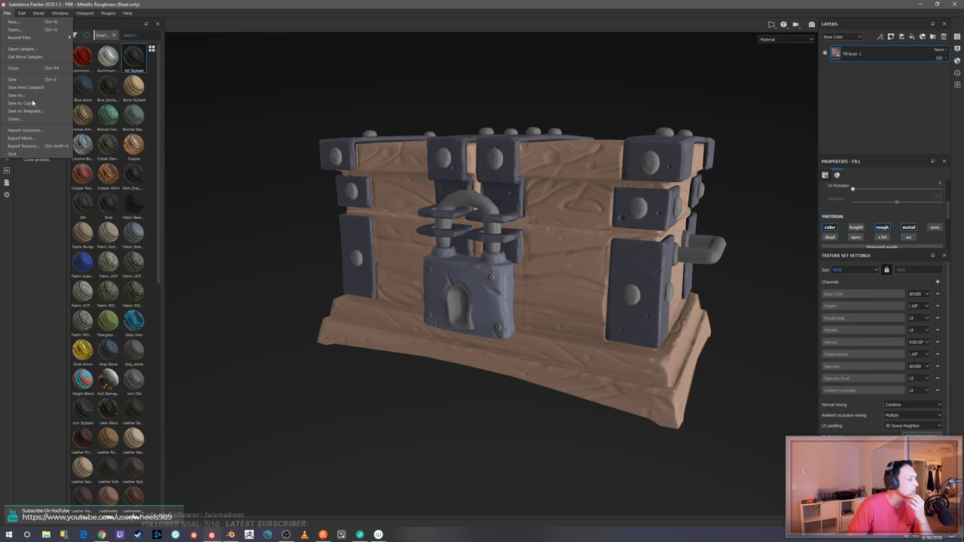
left_click(46, 147)
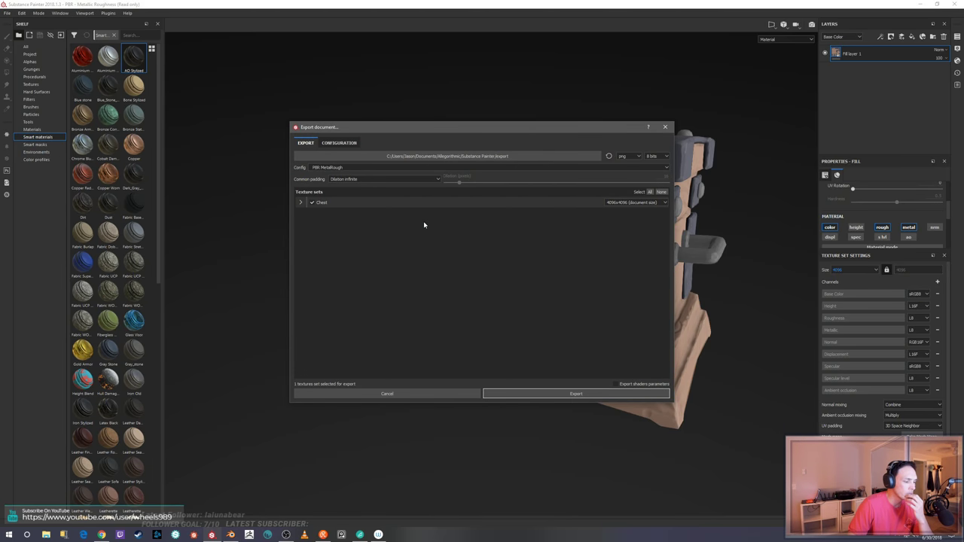
left_click(509, 156)
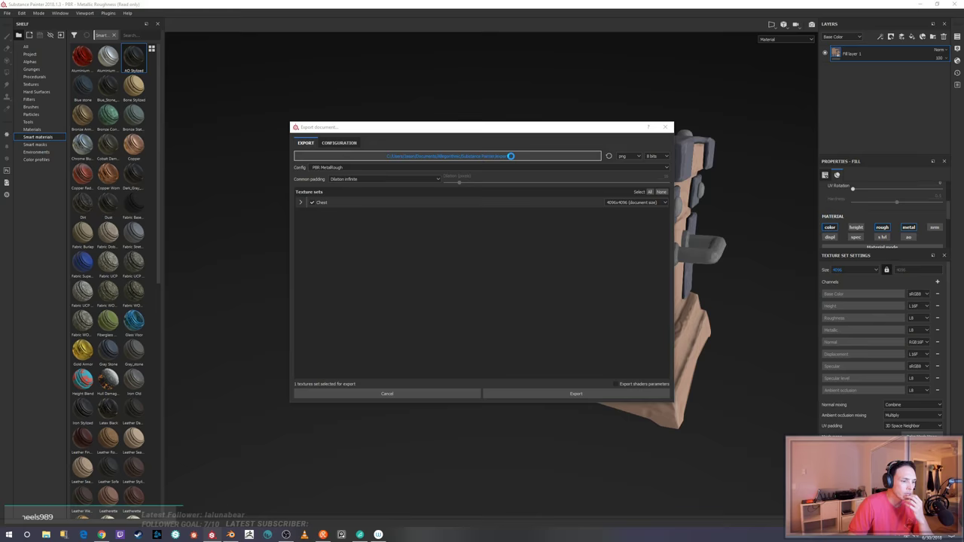
left_click(326, 351)
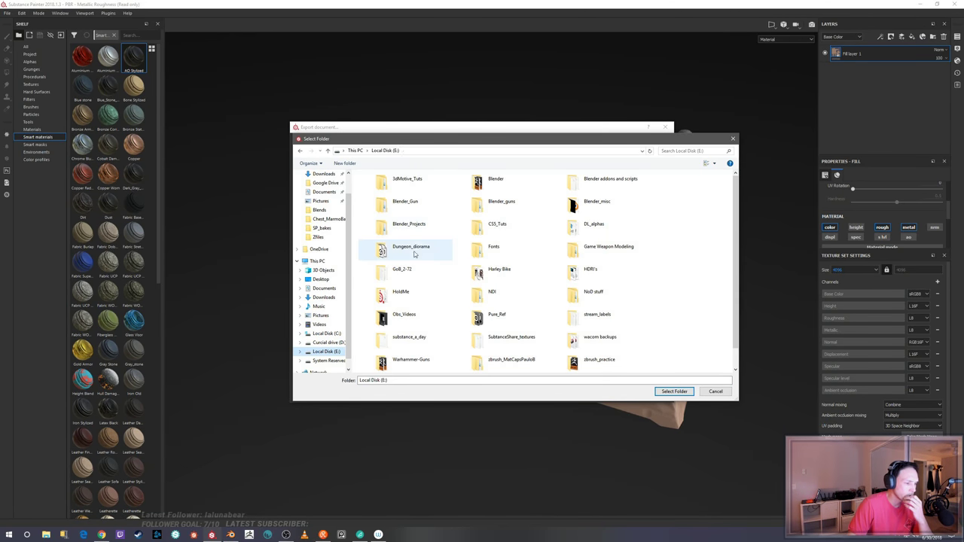
double_click(419, 224)
double_click(390, 211)
left_click(376, 217)
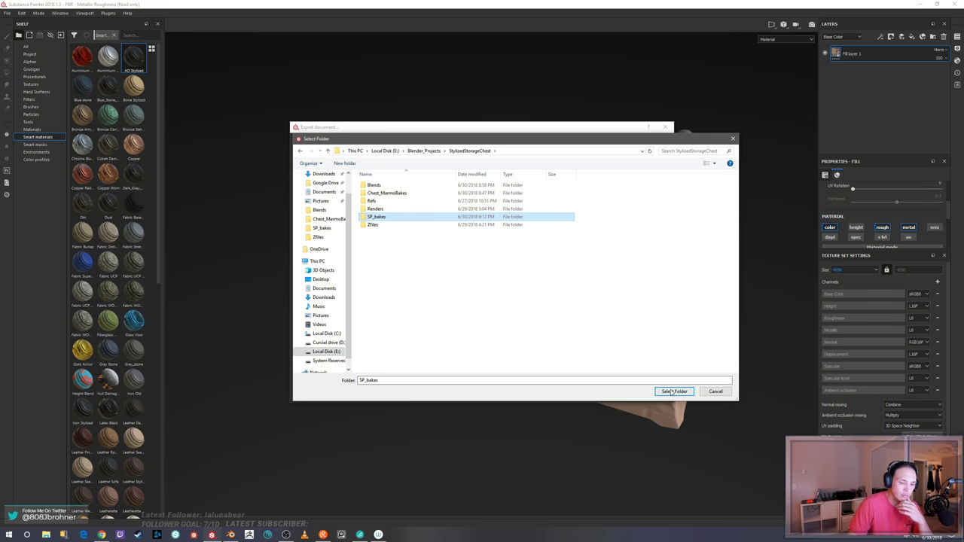
left_click(674, 391)
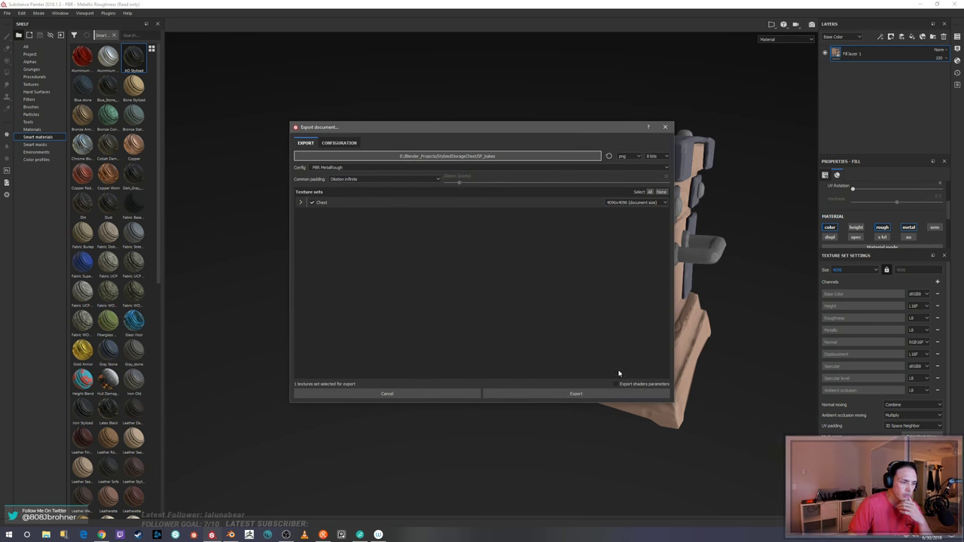
Export the Chest textures at 4096 with the Blender Cycles preset.
left_click(531, 167)
left_click(513, 185)
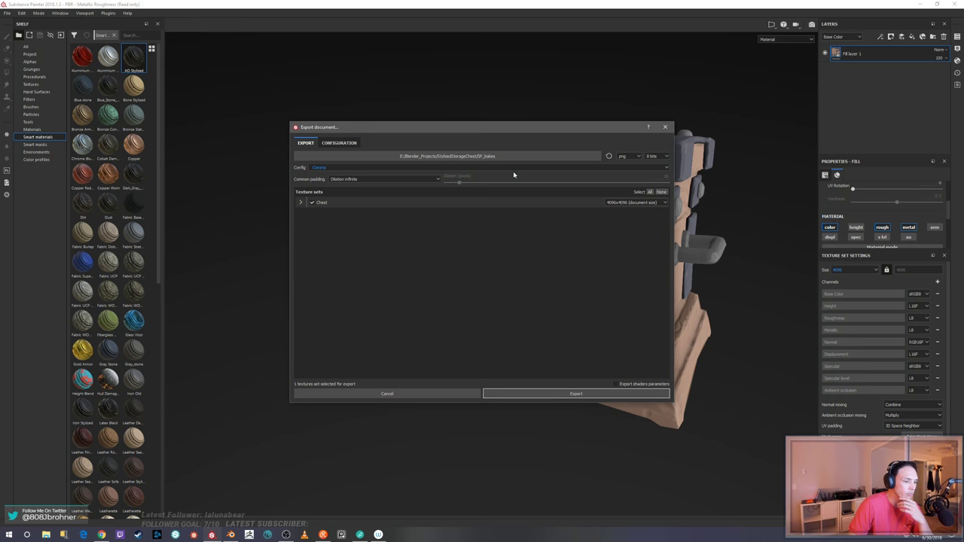
left_click(513, 169)
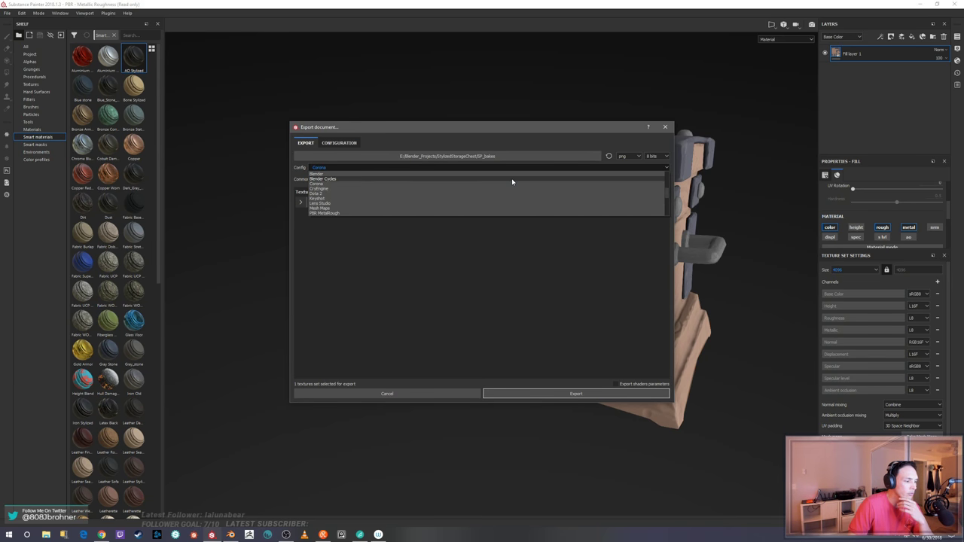
left_click(511, 178)
left_click(577, 394)
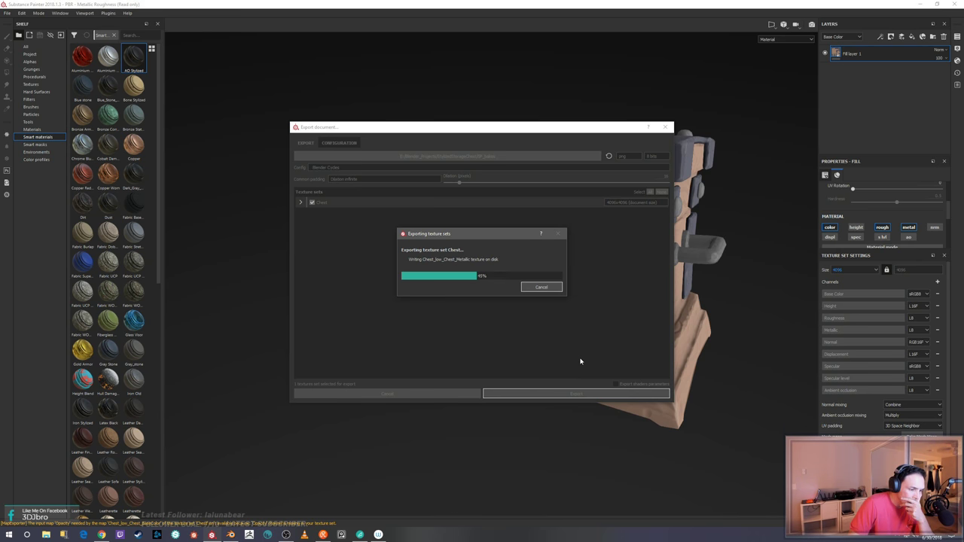
left_click(503, 273)
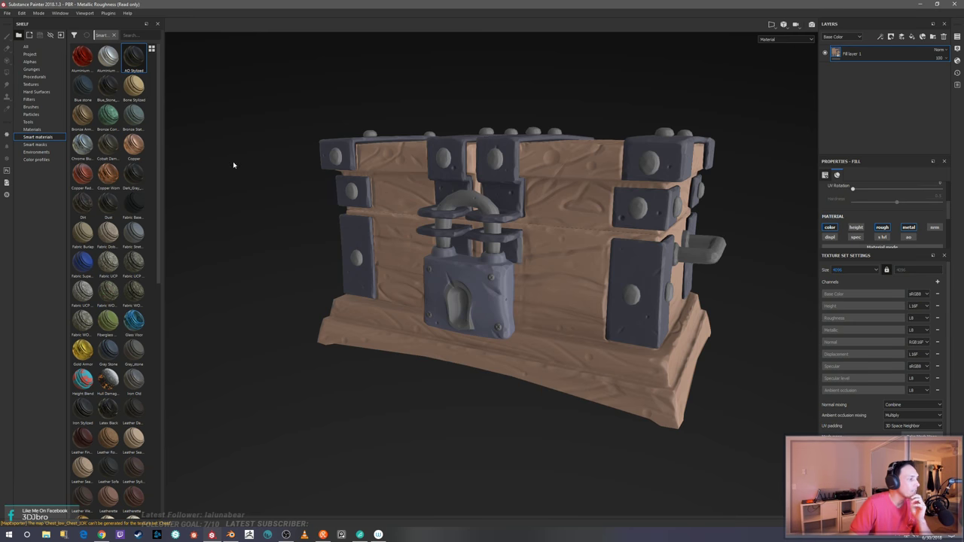
Save the project as Chest01 in SP_bakes, then close Substance Painter.
left_click(6, 12)
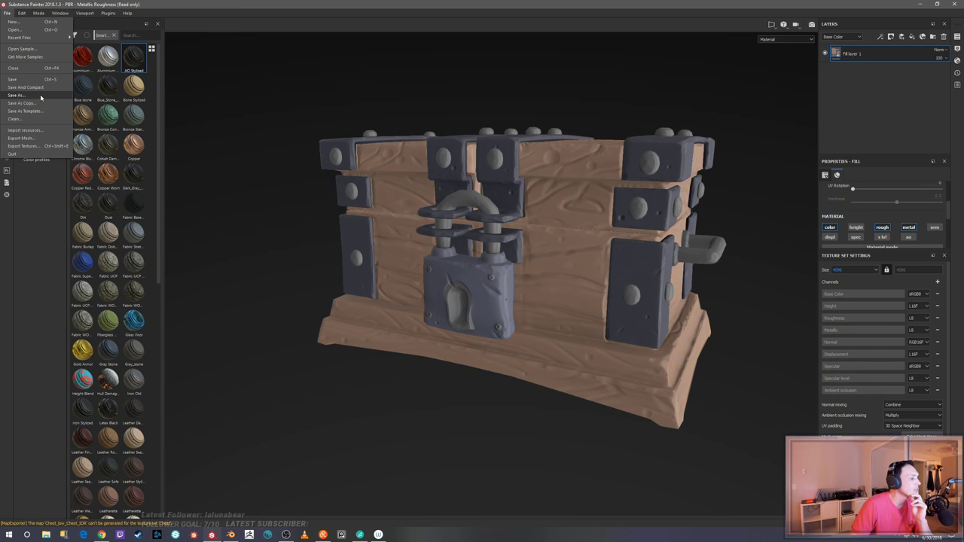
left_click(40, 94)
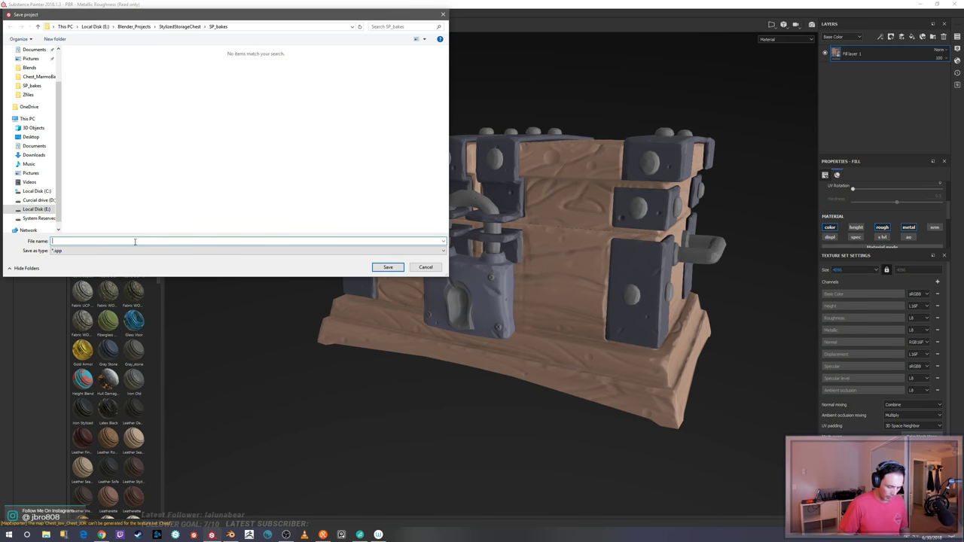
type("Chest")
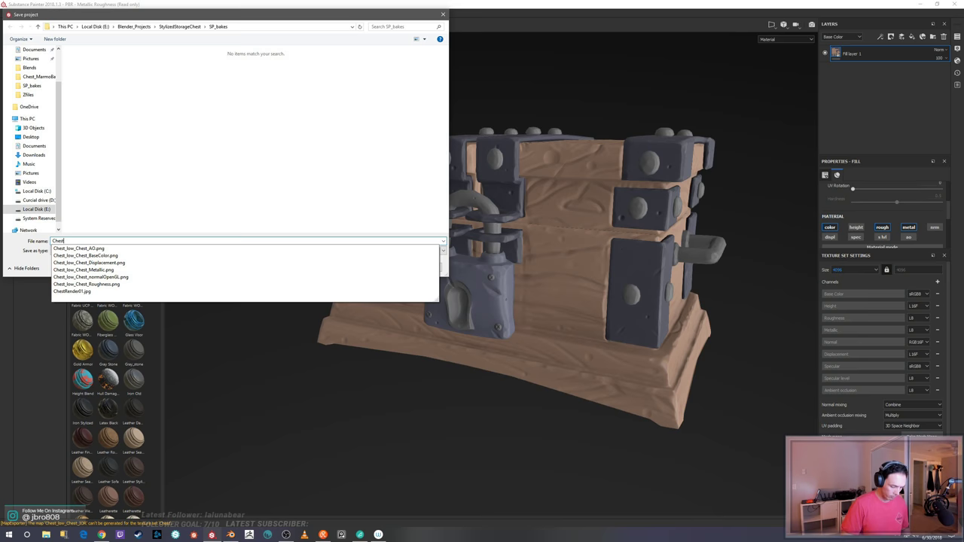
type("01")
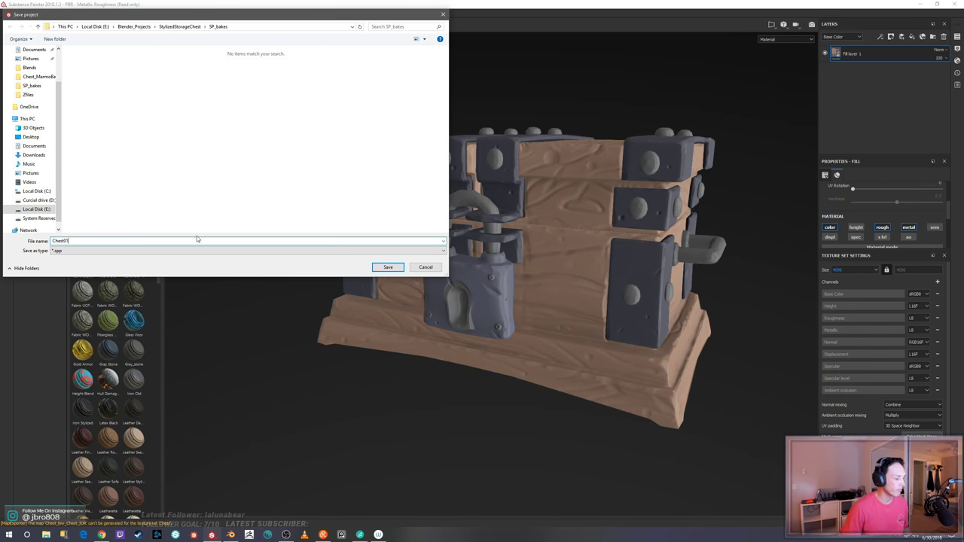
left_click(388, 267)
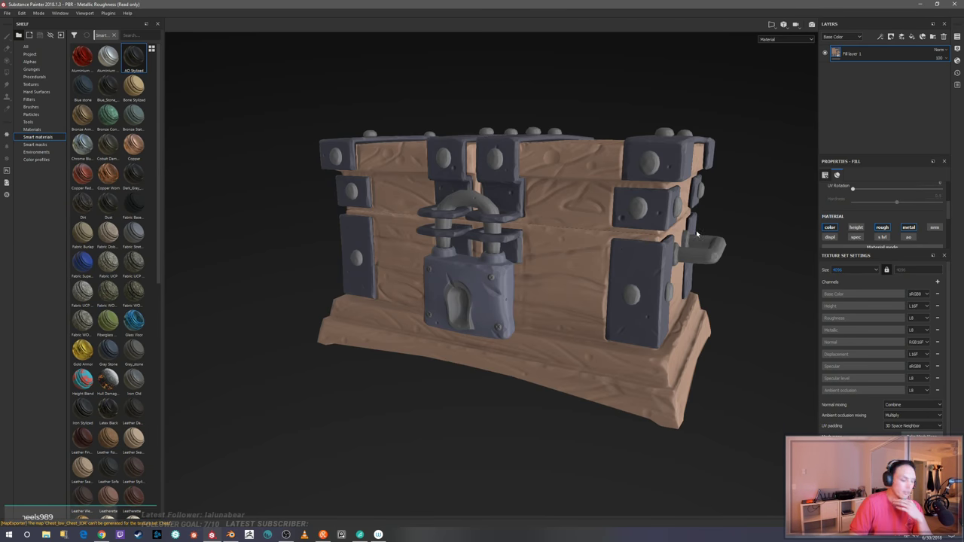
left_click(955, 5)
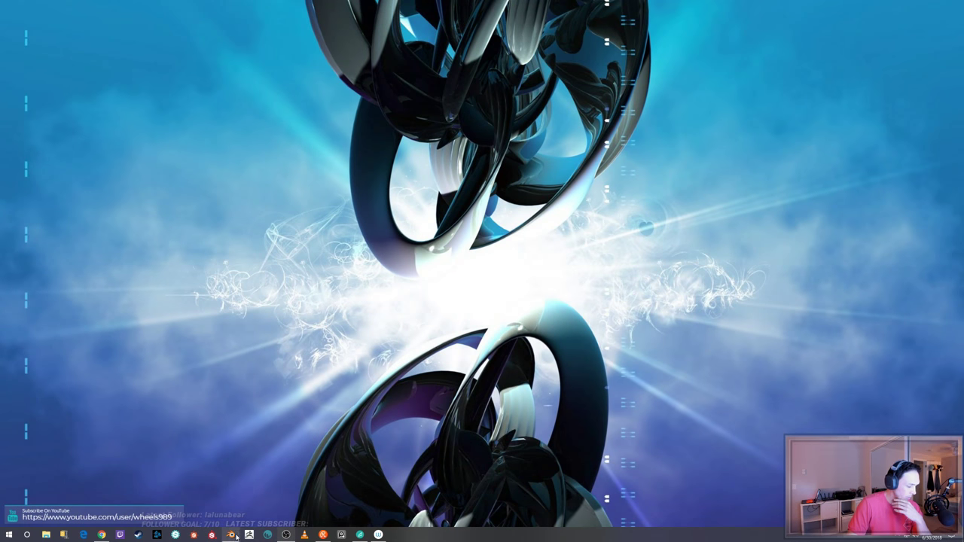
Back in Blender, show the low-poly layer and select the Chest_save object.
left_click(232, 535)
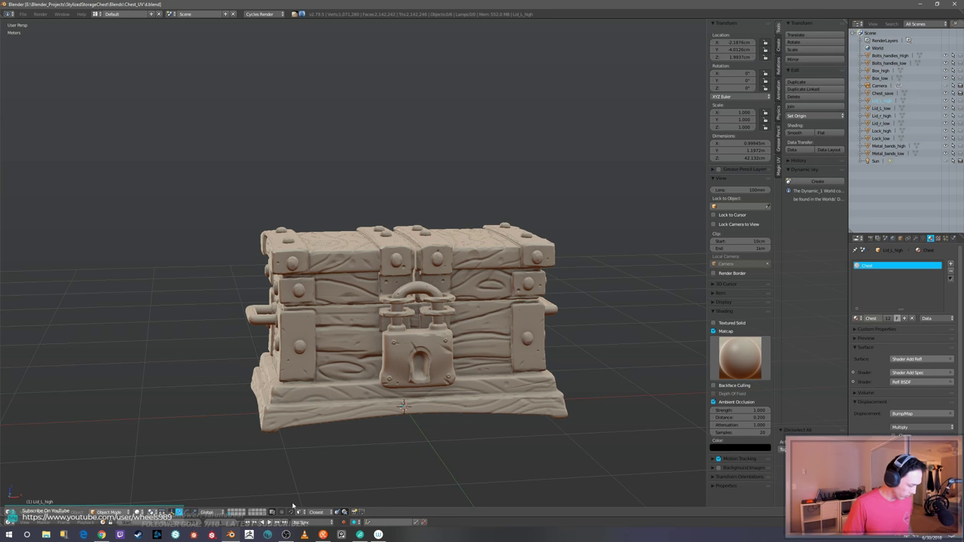
left_click(256, 512)
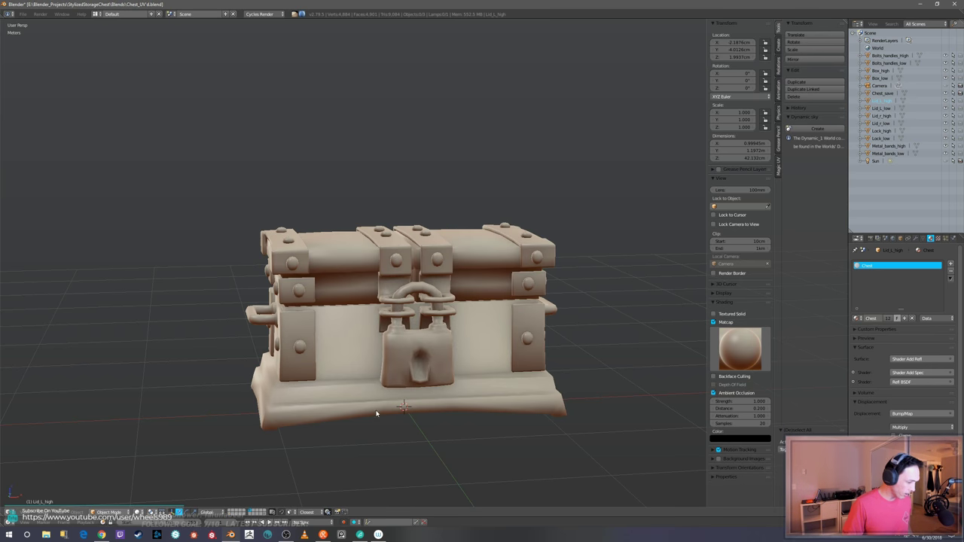
scroll(449, 382, "down", 2)
mouse_move(449, 382)
middle_mouse_down()
mouse_move(420, 392)
mouse_move(635, 336)
middle_mouse_up()
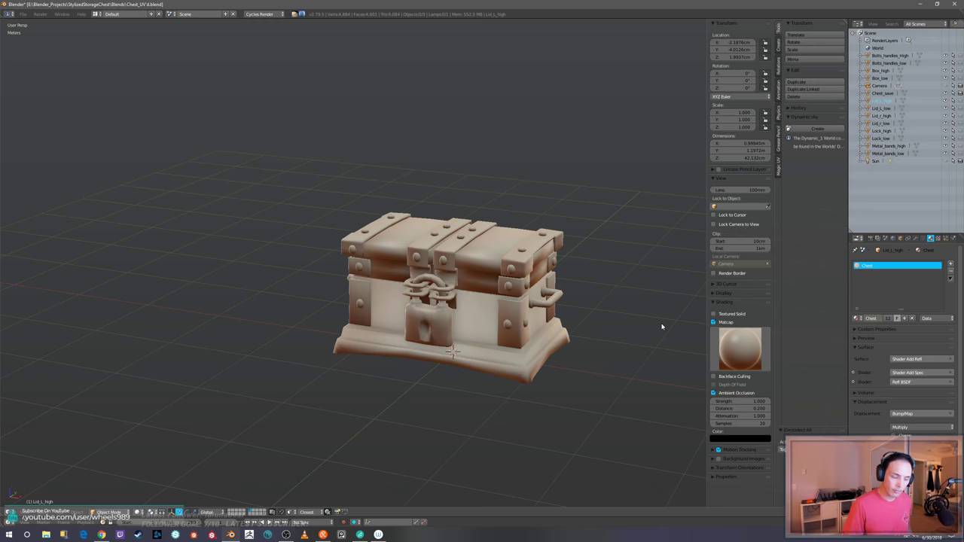
right_click(515, 319)
middle_click_drag(515, 319, 803, 279)
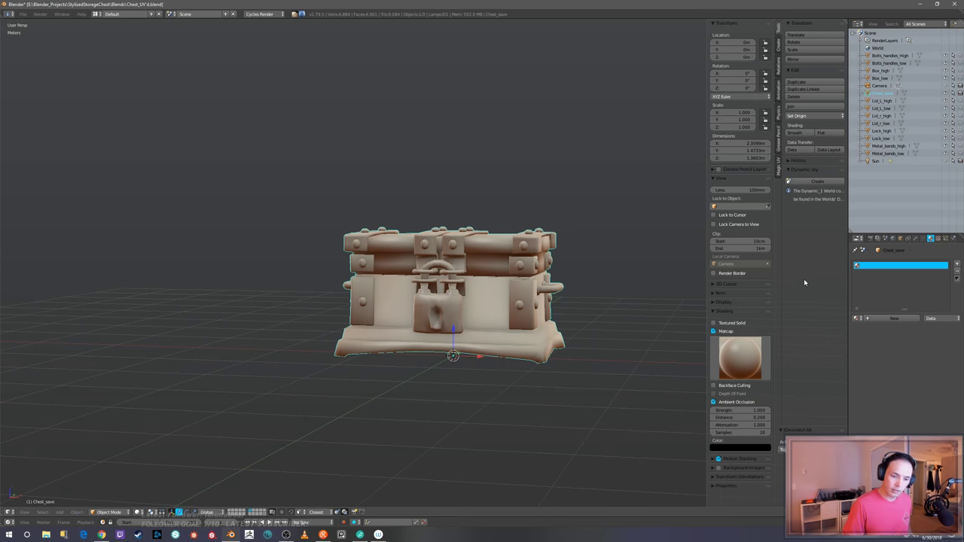
Give Chest_save a new Principled BSDF material named Chest_texture, and split the 3D view in two.
left_click(893, 318)
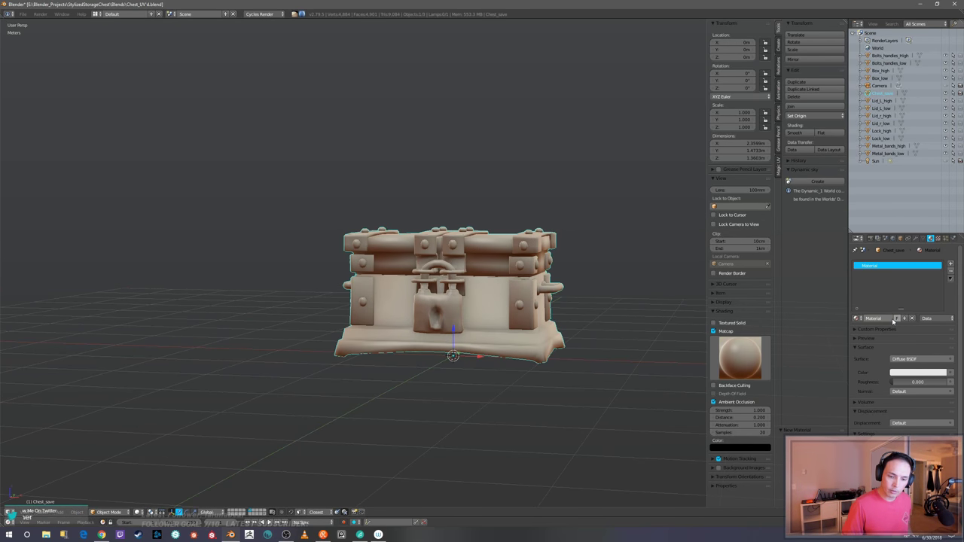
left_click(859, 318)
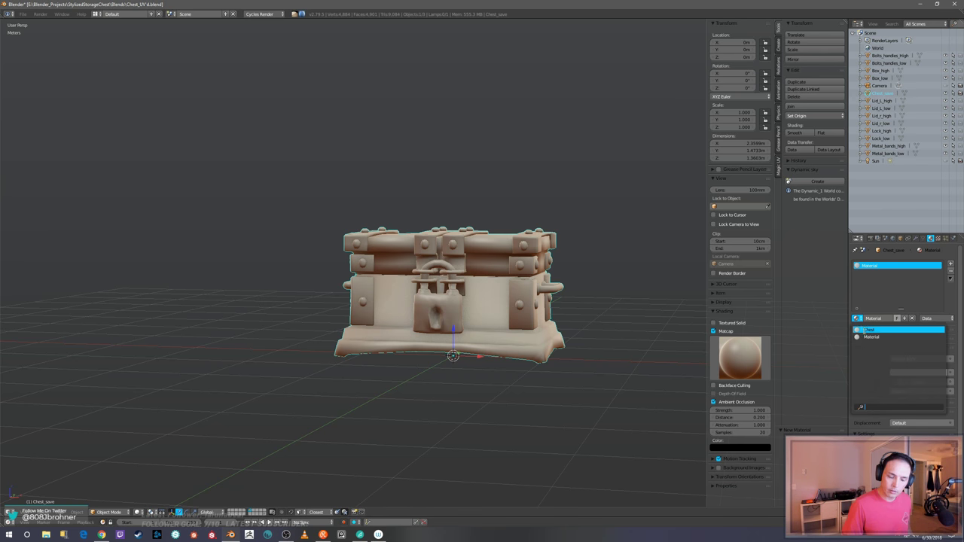
left_click(866, 337)
double_click(878, 318)
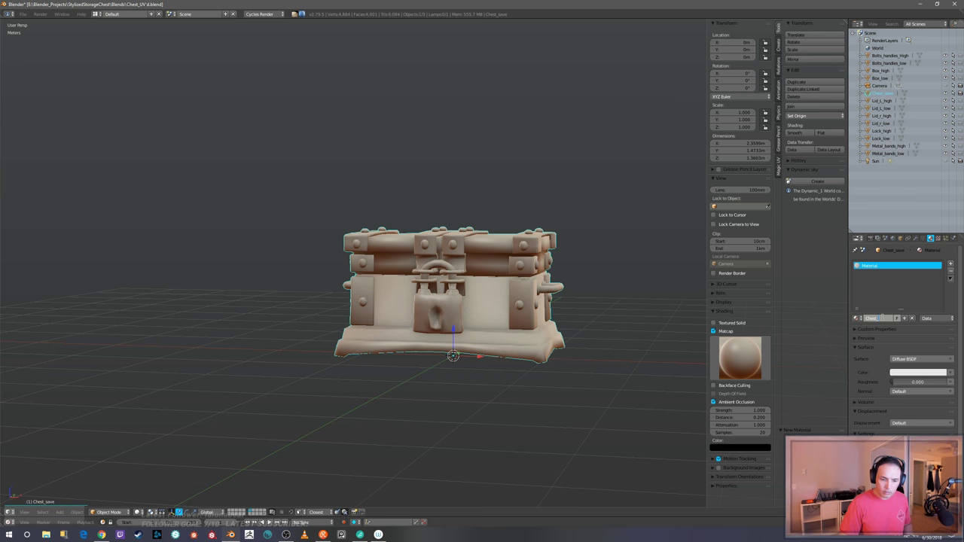
type("xture")
key("Return")
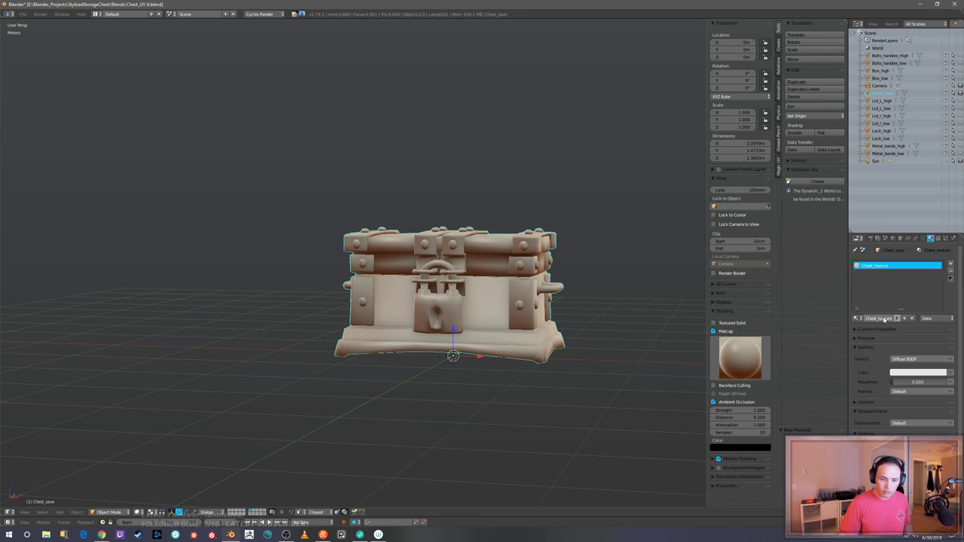
left_click(952, 360)
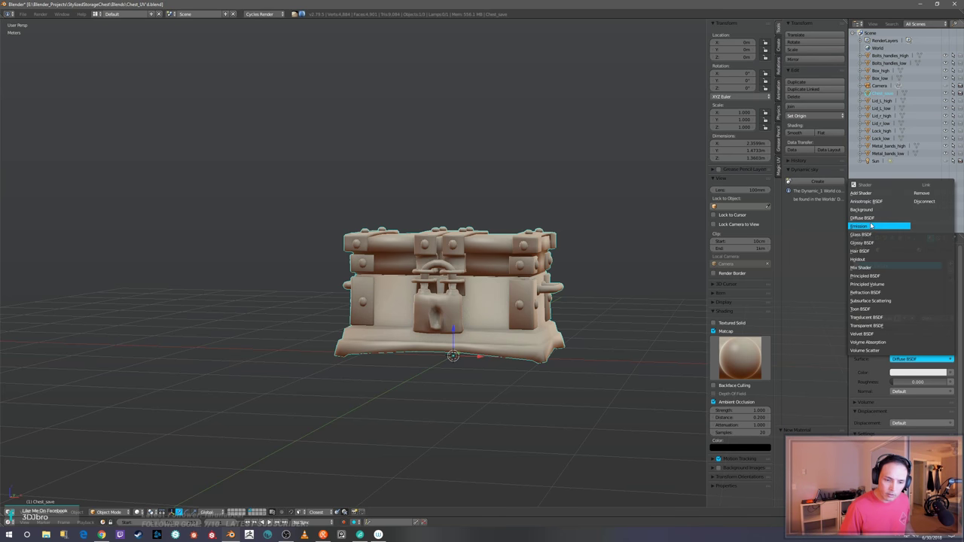
left_click(871, 276)
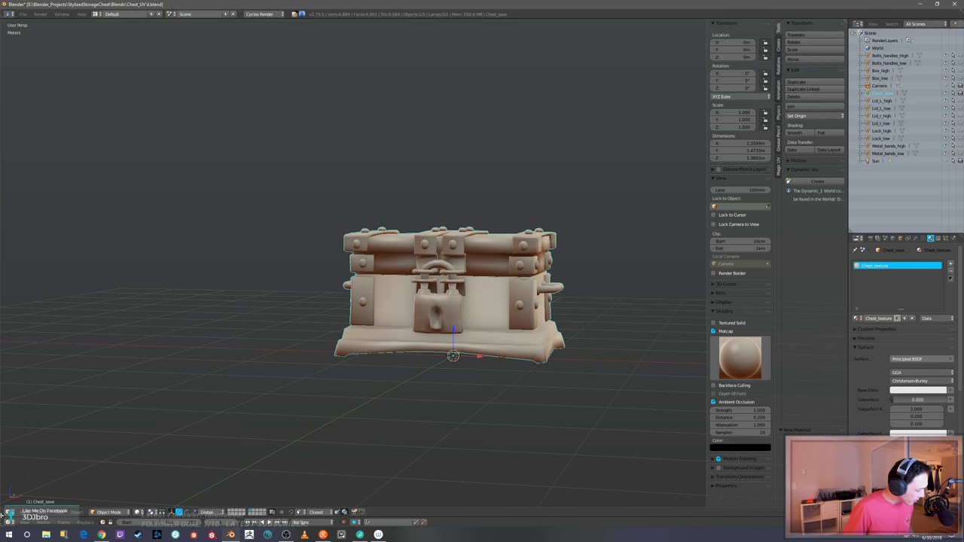
left_click_drag(7, 509, 6, 258)
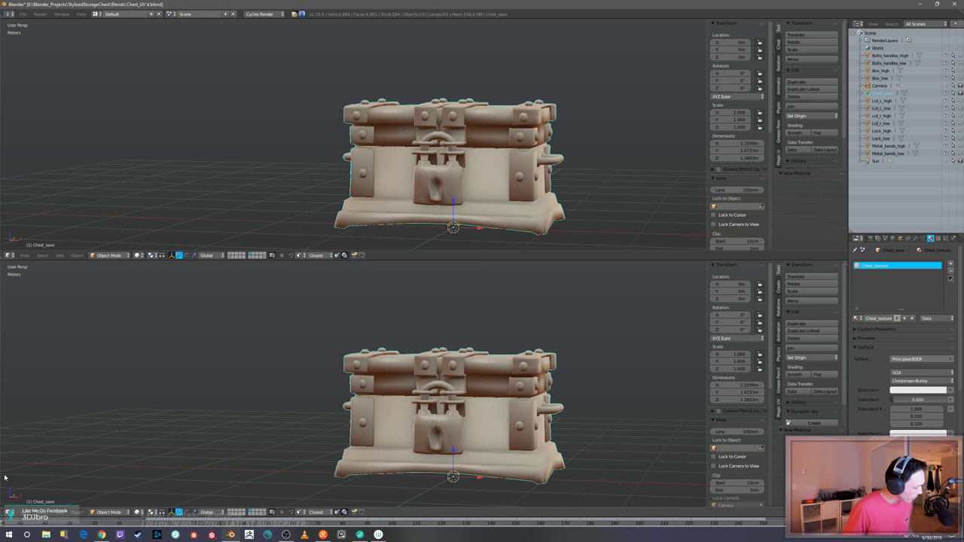
Turn the lower view into the Node Editor and select the Principled BSDF node.
left_click(9, 512)
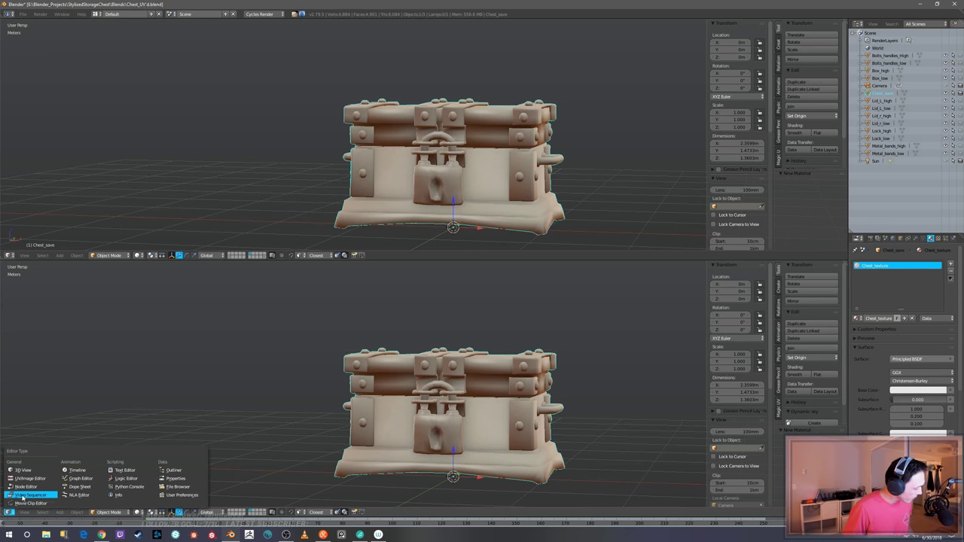
left_click(27, 488)
scroll(360, 407, "down", 1)
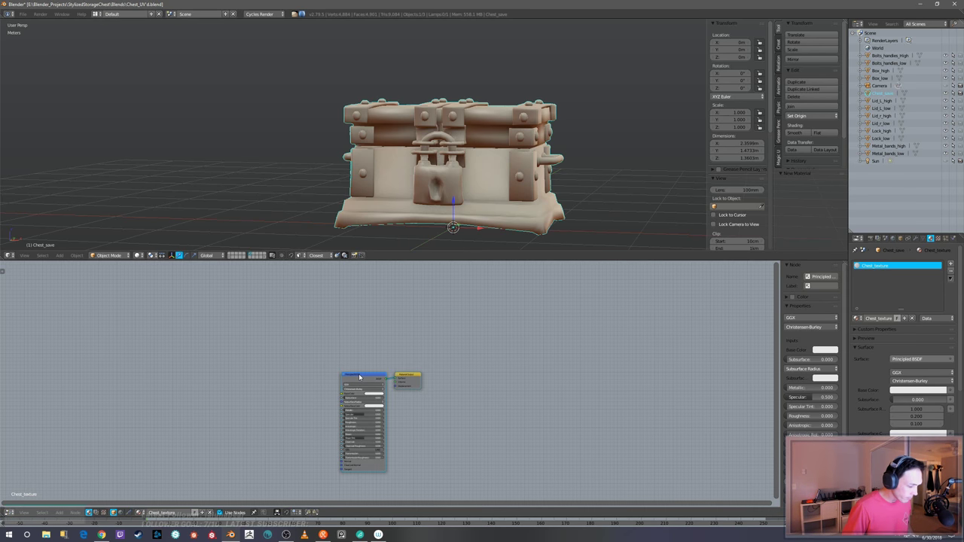
left_click(359, 377)
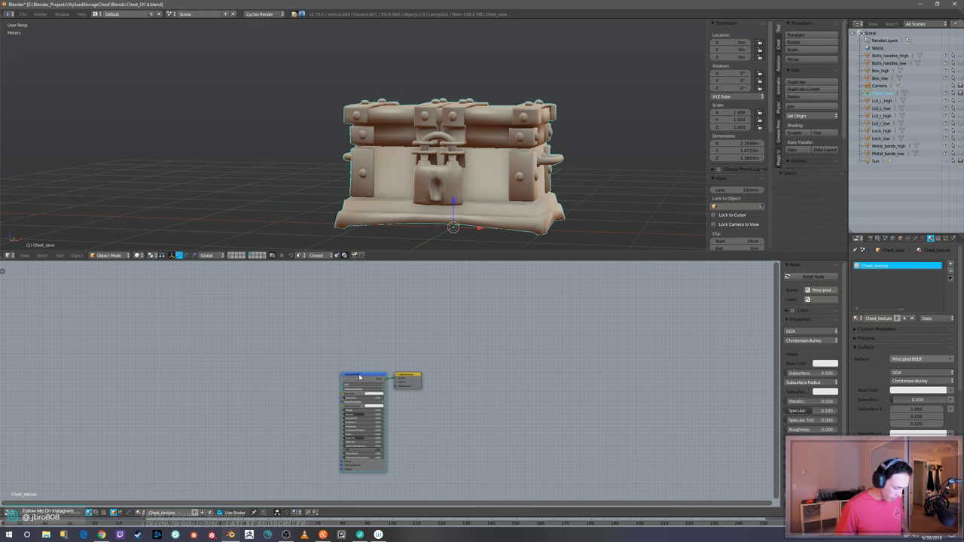
Wire the Chest_low texture maps from SP_bakes into the Principled BSDF using Ctrl+Shift+T.
key("ctrl+shift+t")
left_click(124, 66)
left_click(28, 168)
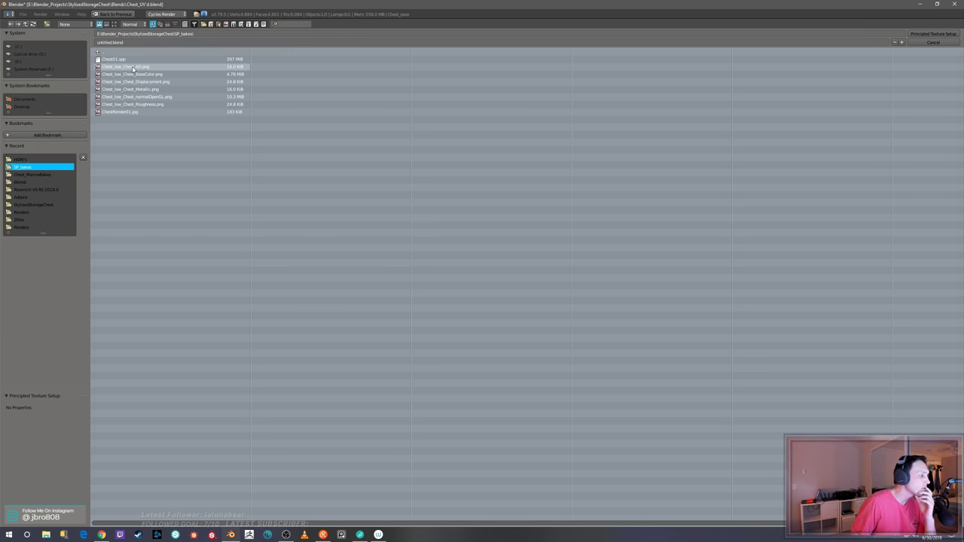
left_click_drag(256, 61, 234, 105)
left_click(250, 60)
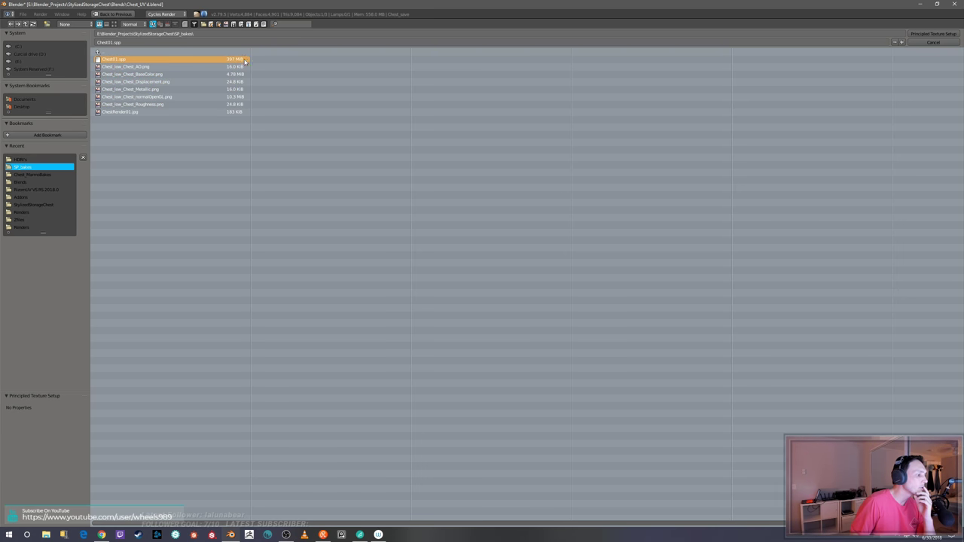
left_click_drag(259, 69, 236, 105)
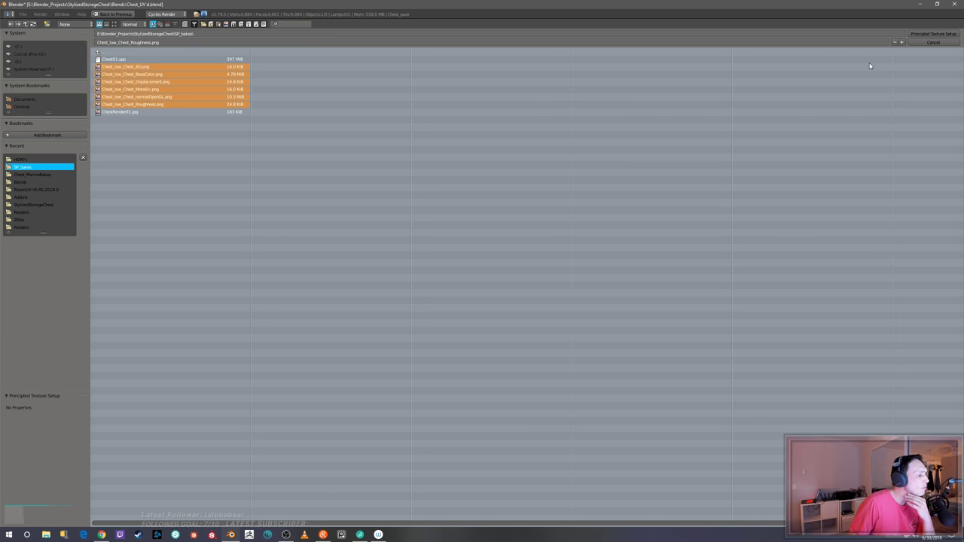
left_click(931, 43)
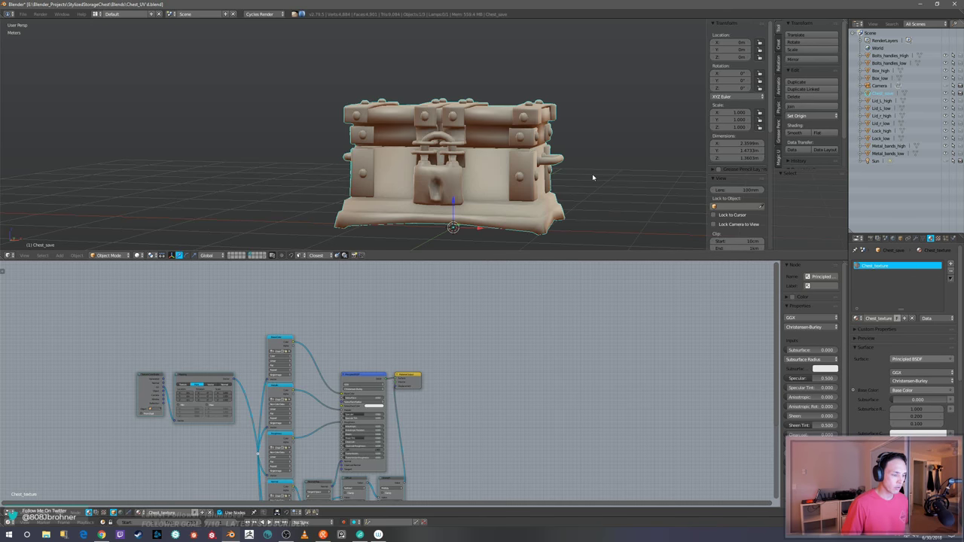
key("z")
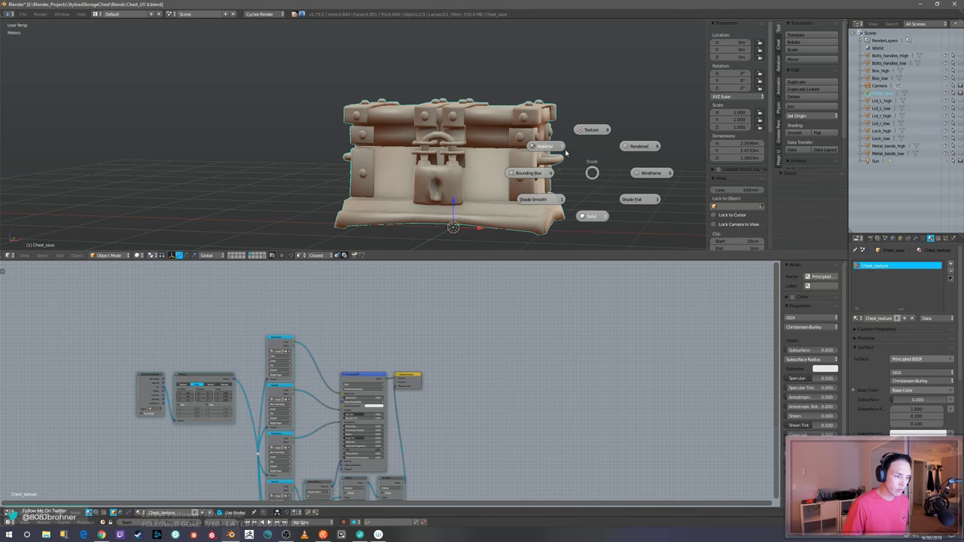
Show the chest with textured shading and tidy the Material Output, Principled BSDF and Subtract nodes.
left_click(558, 149)
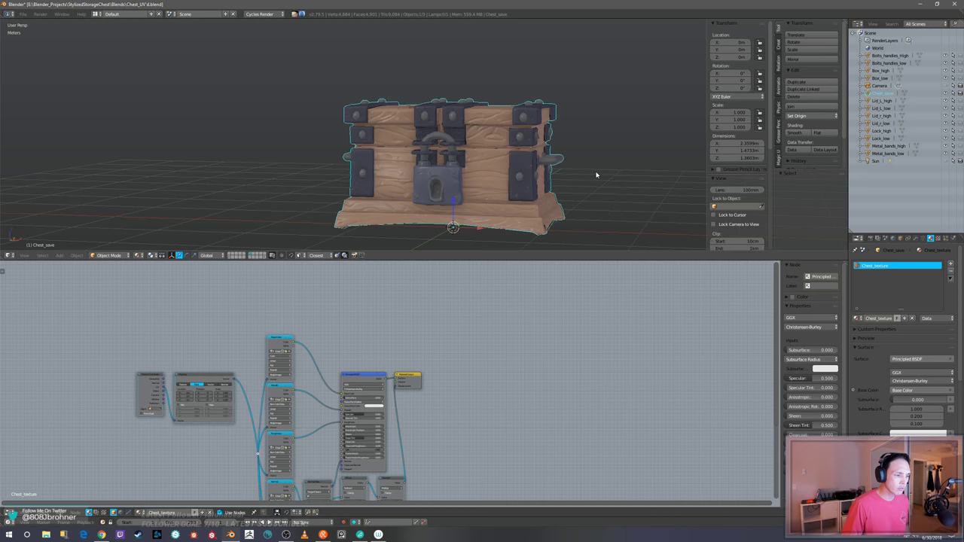
mouse_move(612, 173)
middle_mouse_down()
mouse_move(622, 188)
mouse_move(646, 187)
middle_mouse_up()
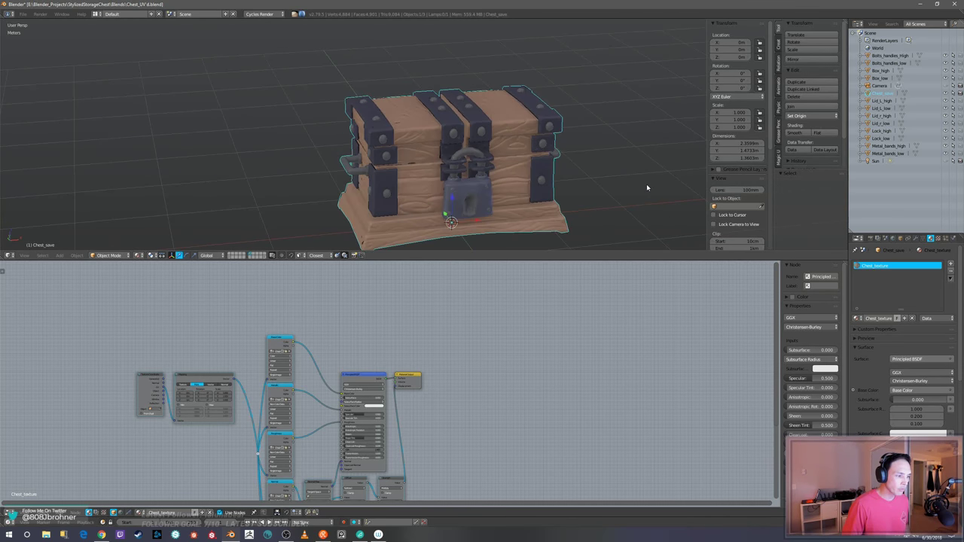
middle_click_drag(489, 359, 495, 332)
left_click_drag(430, 332, 530, 332)
left_click_drag(393, 332, 411, 315)
middle_click_drag(417, 427, 466, 391)
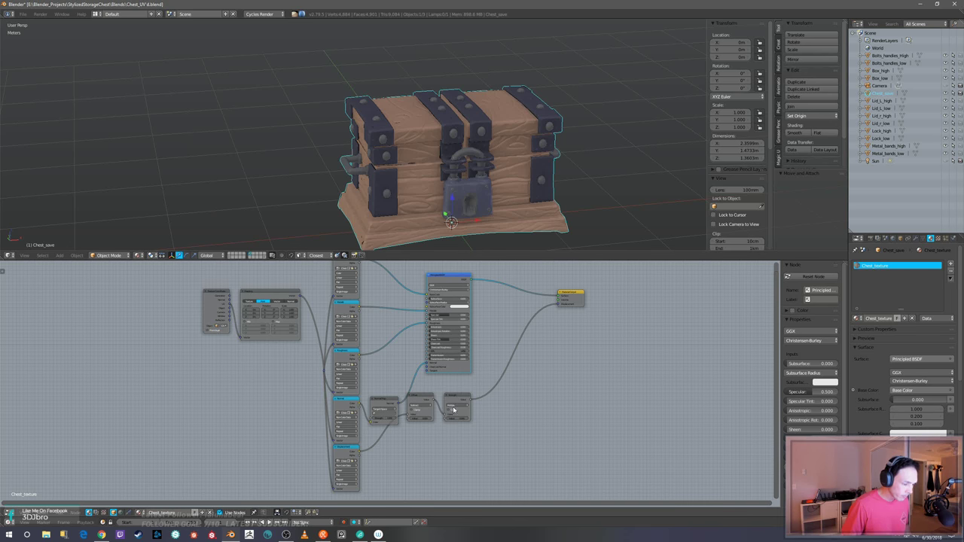
left_click_drag(454, 409, 482, 410)
left_click_drag(420, 407, 454, 407)
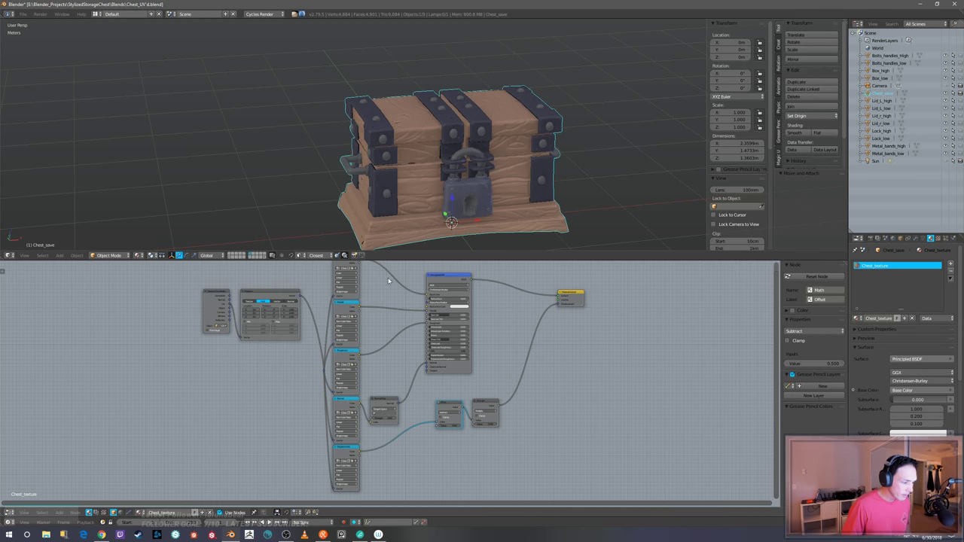
Zoom in on the Chest_texture node tree's texture and Principled BSDF nodes.
scroll(389, 281, "up", 1)
scroll(377, 369, "up", 1)
scroll(374, 365, "up", 1)
scroll(382, 334, "up", 1)
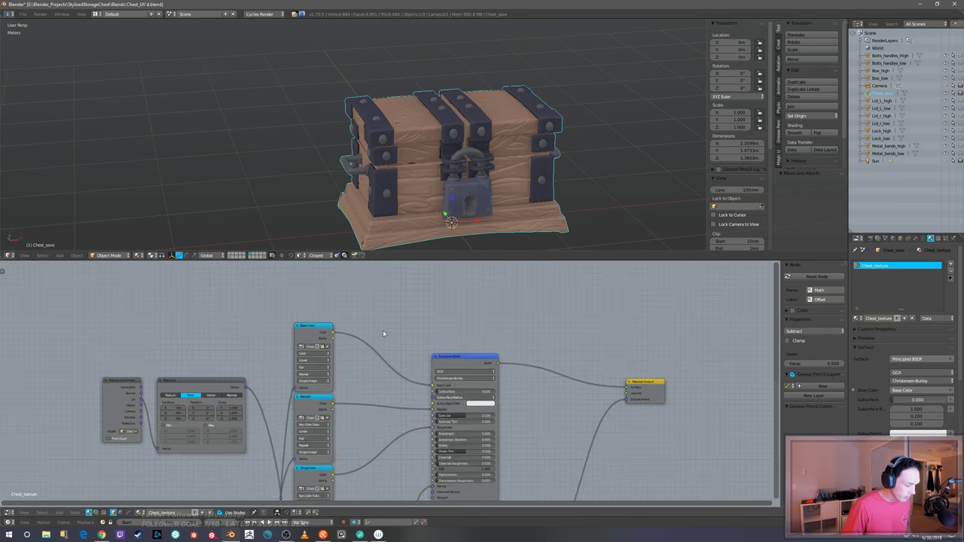
scroll(381, 320, "up", 1)
scroll(386, 295, "up", 1)
scroll(384, 331, "up", 1)
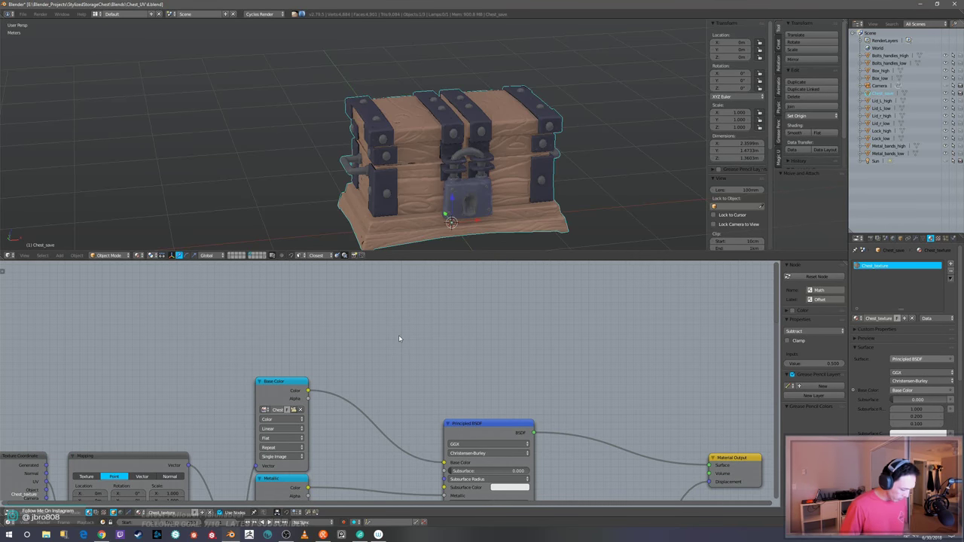
key("shift+a")
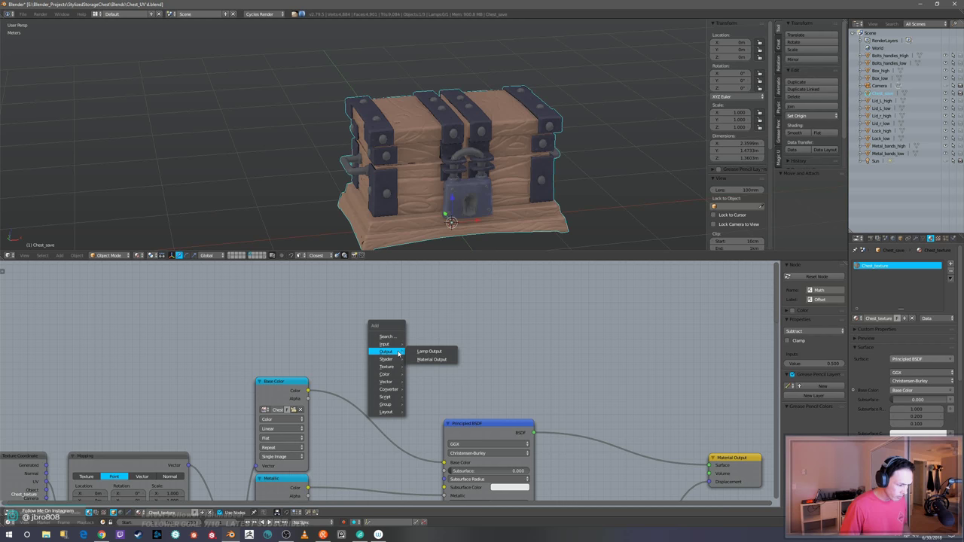
mouse_move(386, 366)
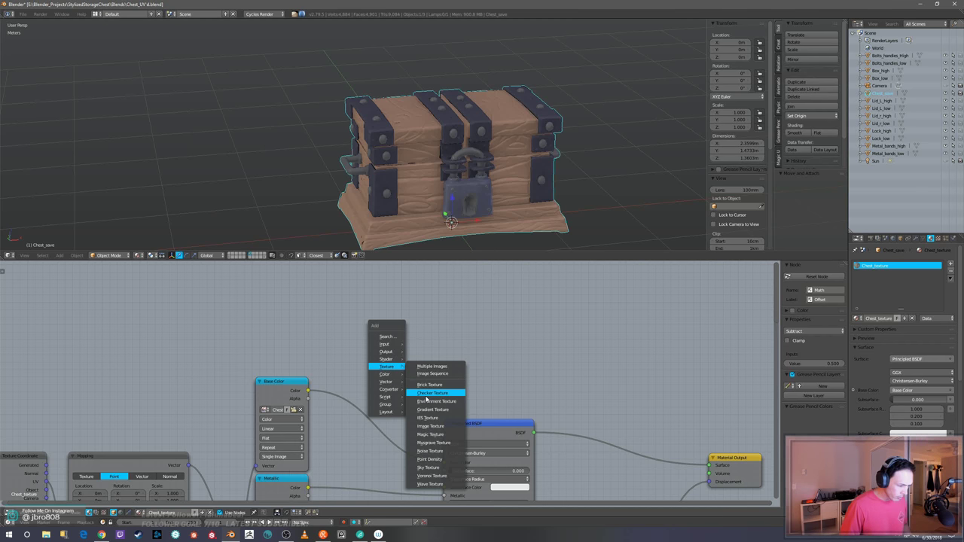
Add an Image Texture node above Base Color, set Non-Color Data, and load Chest_MarmoBakes/Chest_ao.psd.
left_click(428, 426)
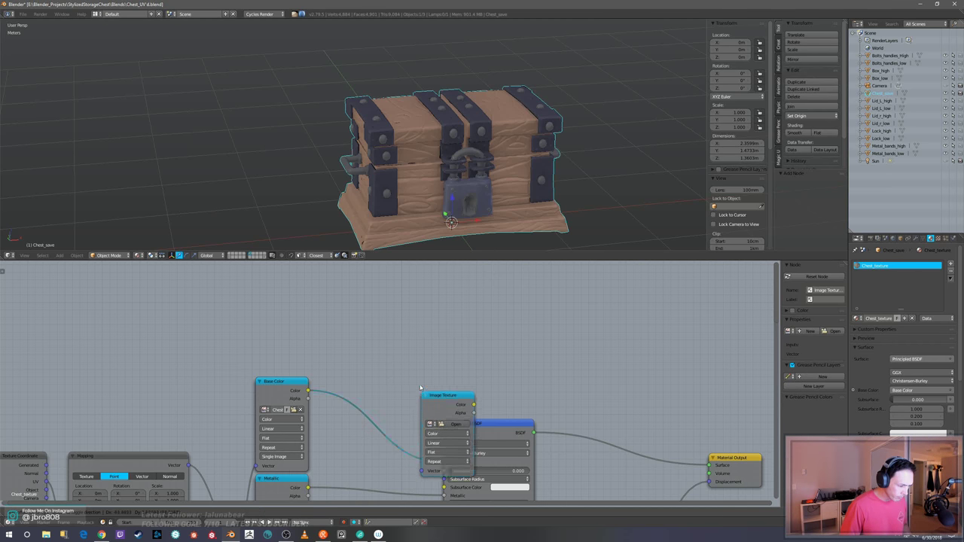
left_click(364, 296)
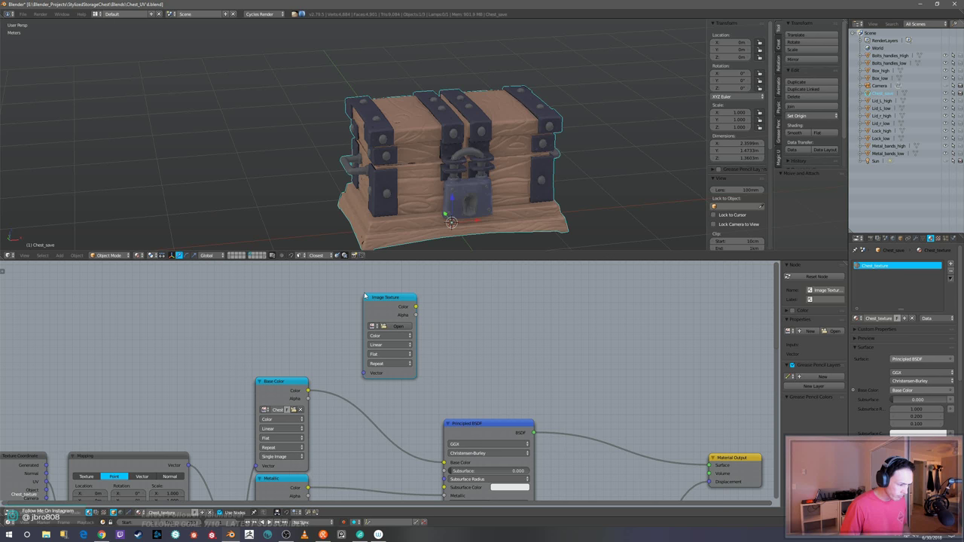
left_click(390, 335)
left_click(396, 323)
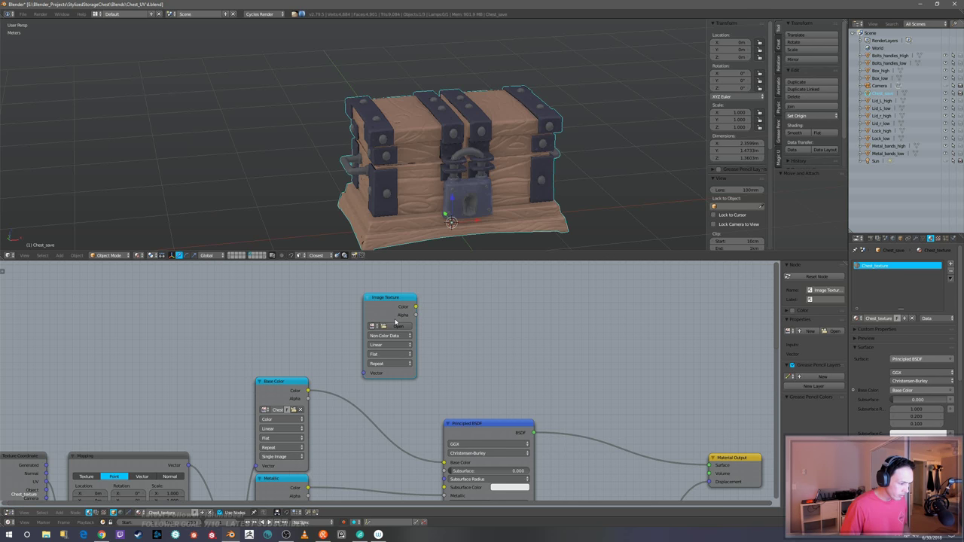
left_click(397, 327)
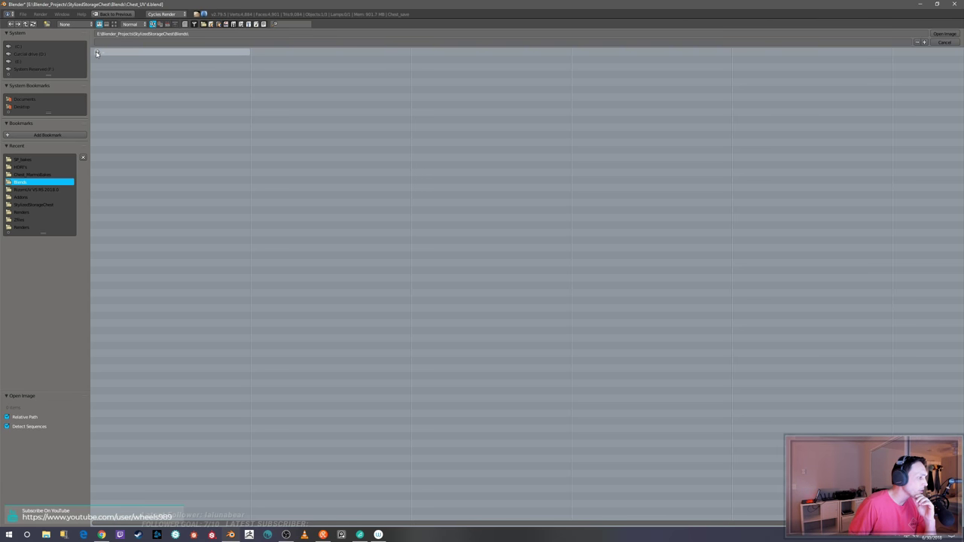
left_click(105, 52)
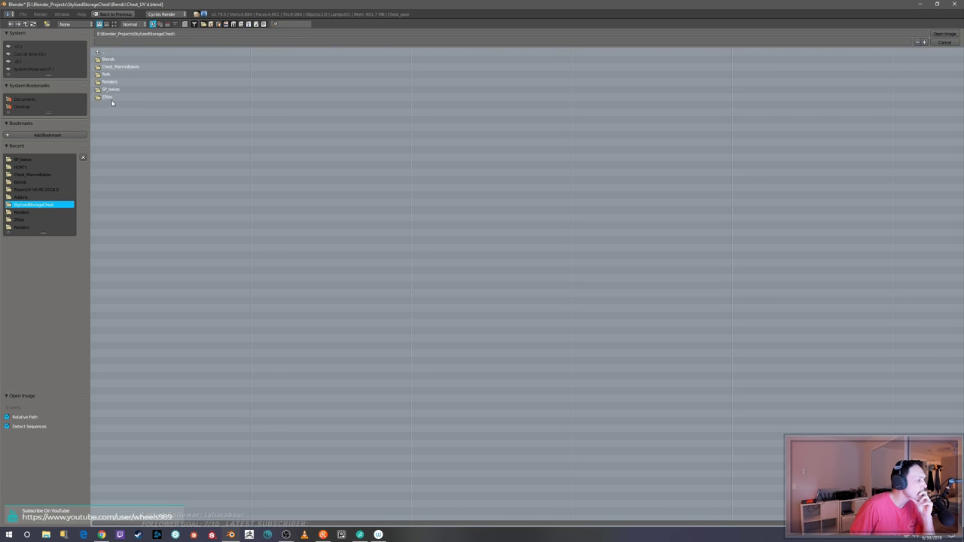
left_click(118, 66)
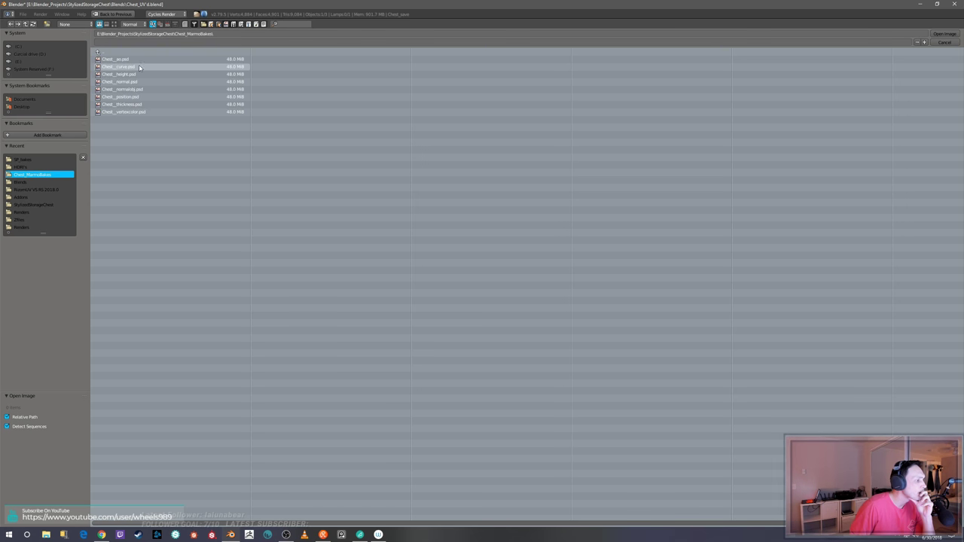
double_click(138, 58)
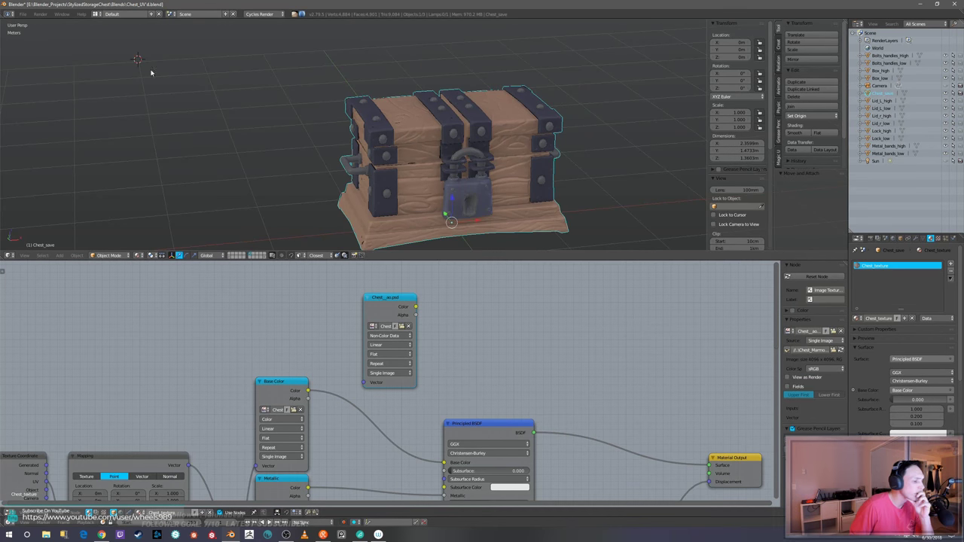
mouse_move(406, 314)
left_mouse_down()
mouse_move(376, 299)
mouse_move(271, 286)
left_mouse_up()
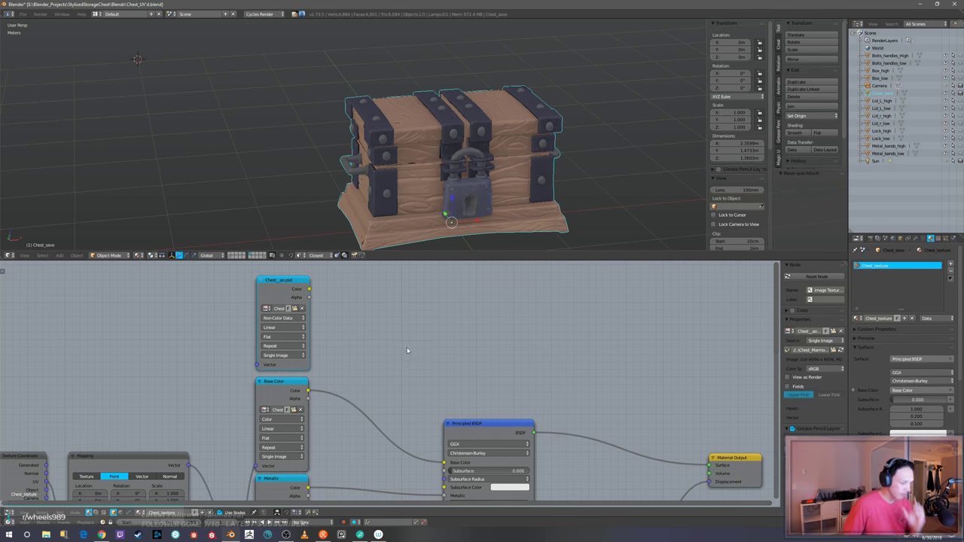
Add a MixRGB node beside the textures and feed the Mapping output into the AO texture's vector.
key("shift+a")
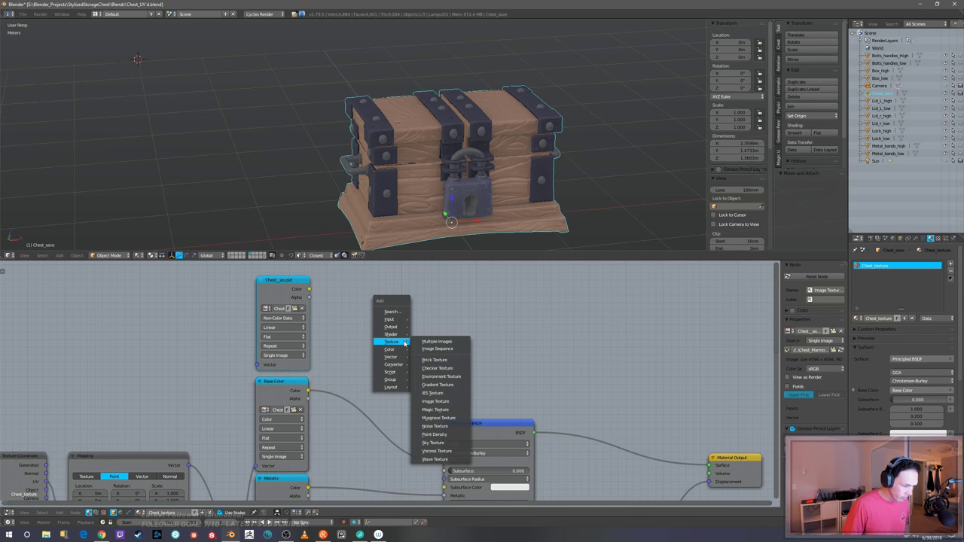
mouse_move(389, 349)
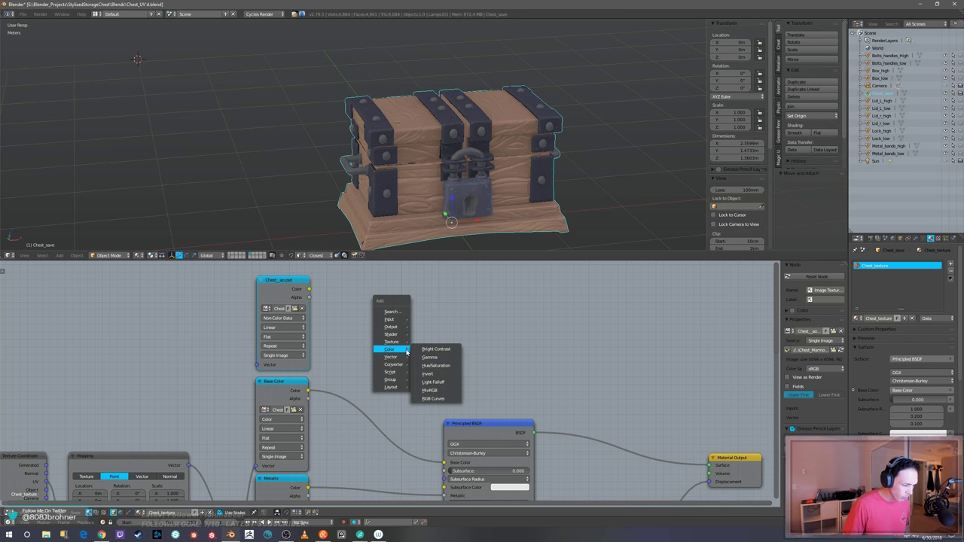
left_click(427, 391)
left_click(410, 339)
scroll(228, 370, "down", 2)
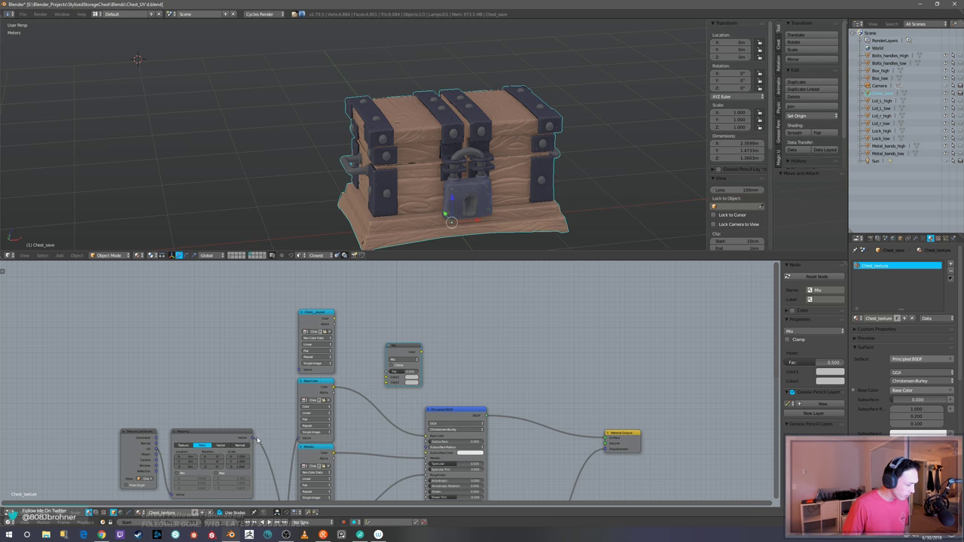
left_click_drag(253, 437, 297, 371)
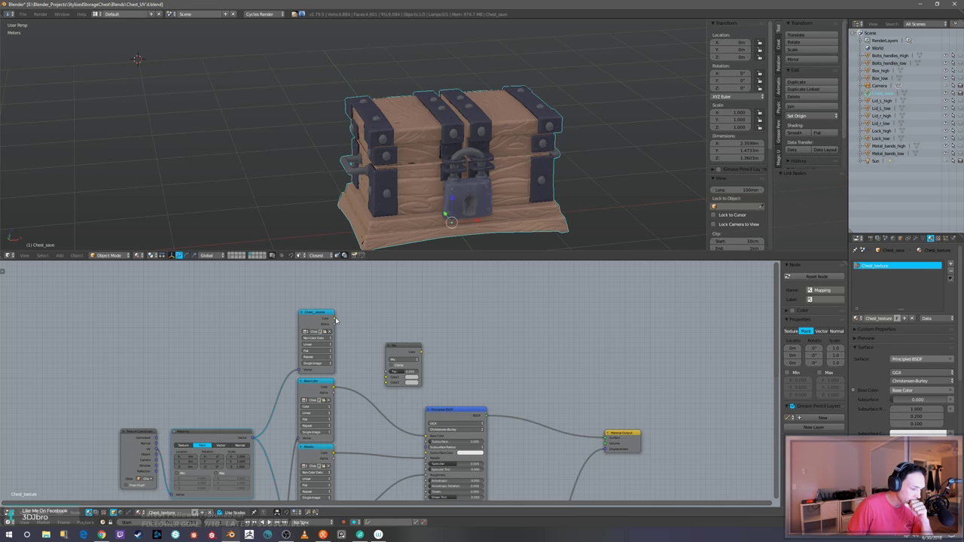
Plug the AO and Base Color textures into the Mix node and set its blend to Overlay.
left_click_drag(335, 320, 385, 382)
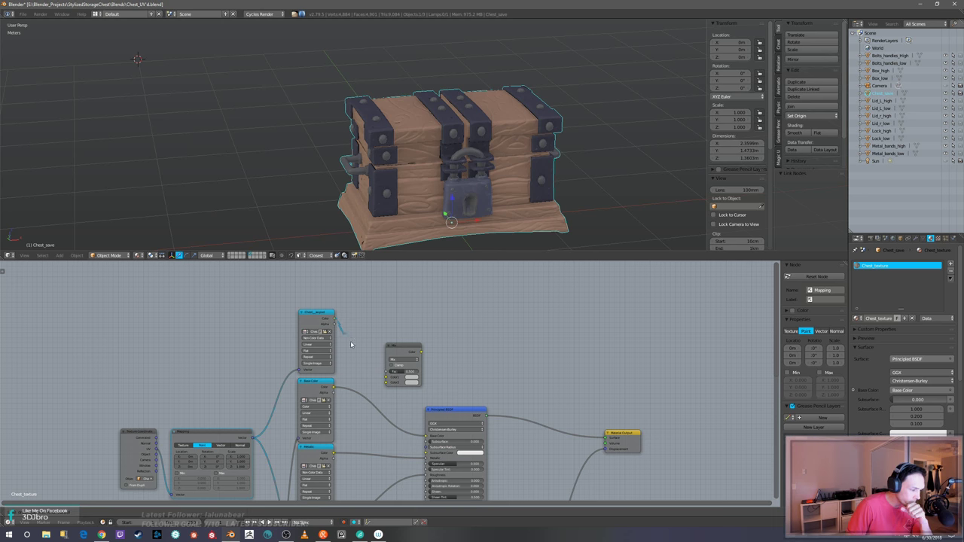
left_click_drag(336, 322, 387, 373)
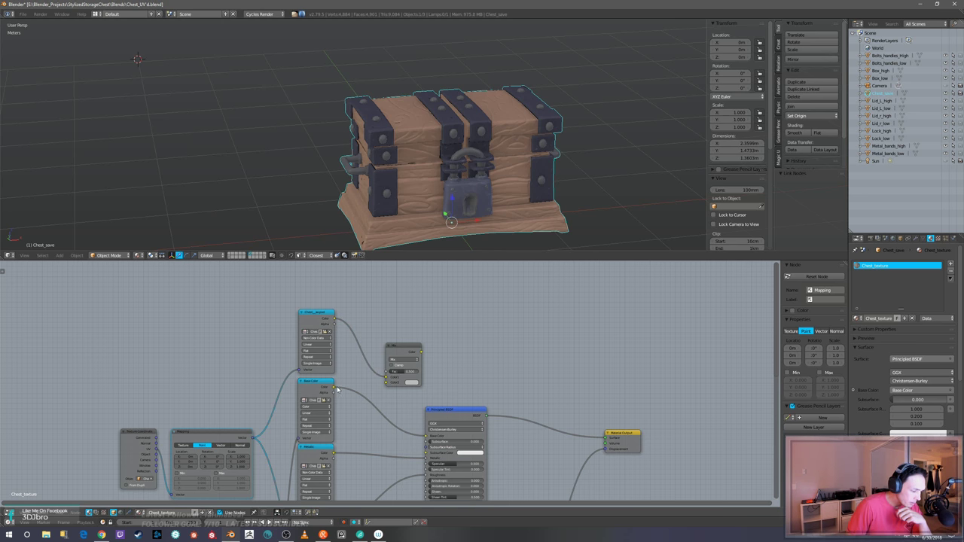
left_click_drag(335, 389, 385, 383)
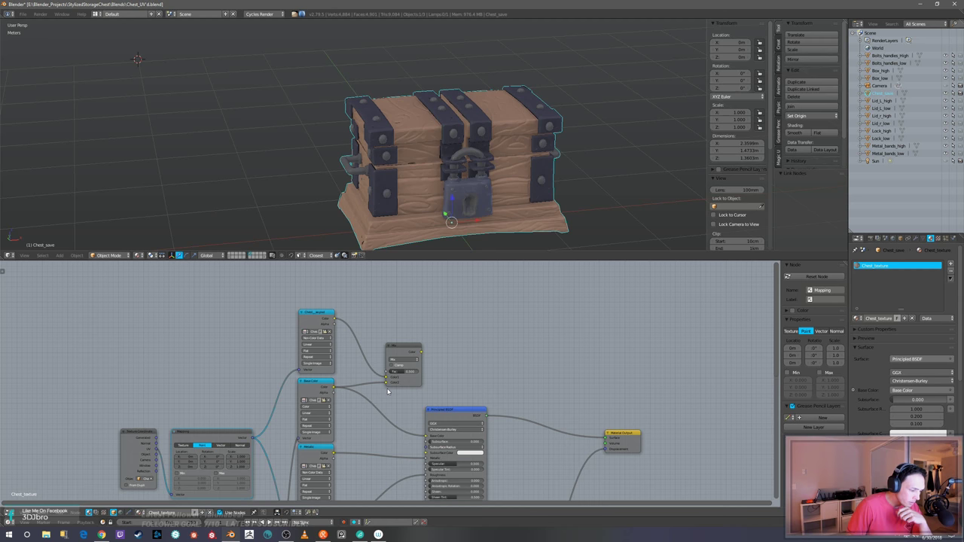
left_click(407, 361)
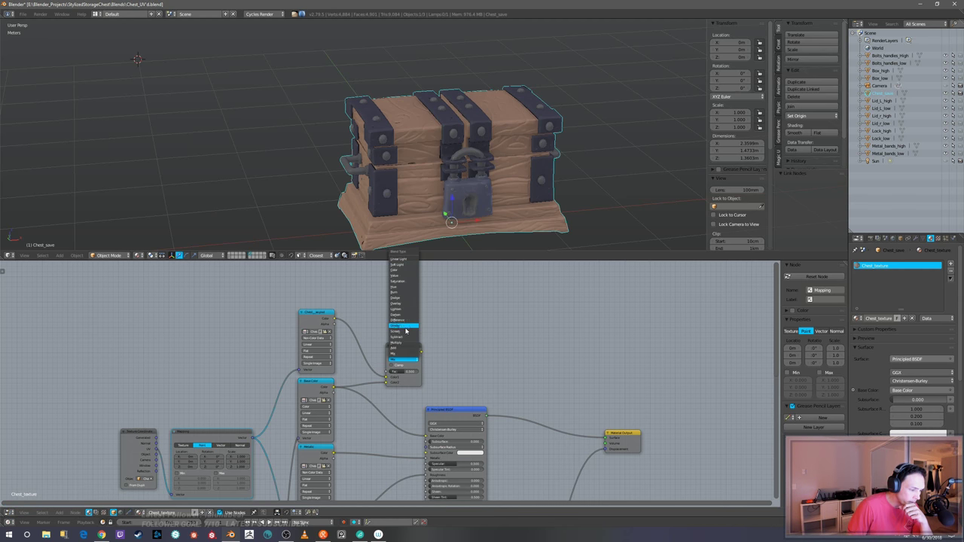
left_click(406, 307)
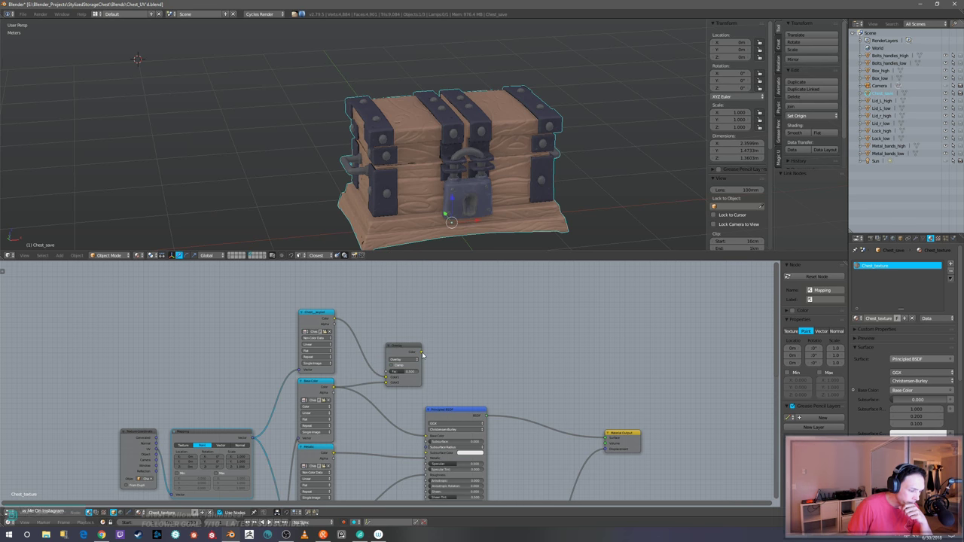
Shift the Principled BSDF right and link the Mix output into its Base Color.
key("g")
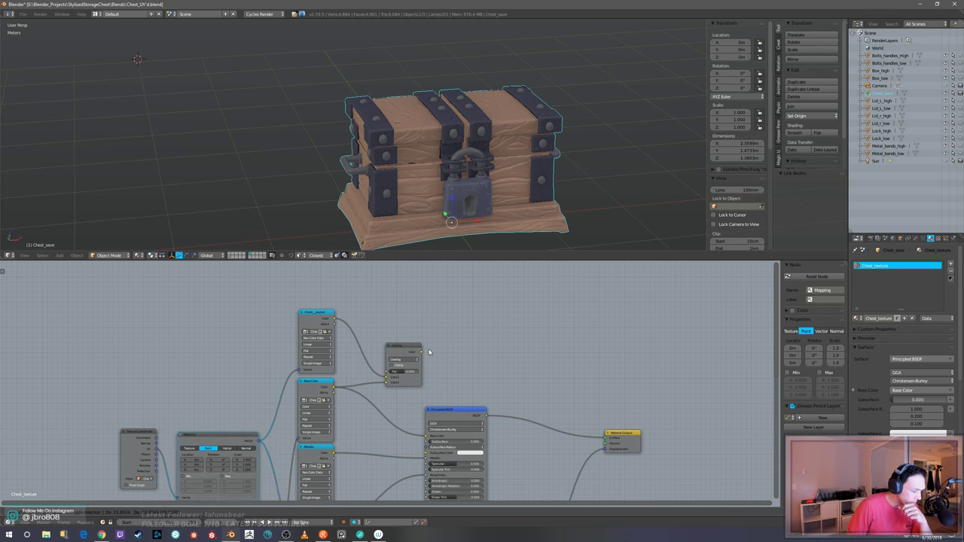
right_click(429, 352)
left_click(421, 352)
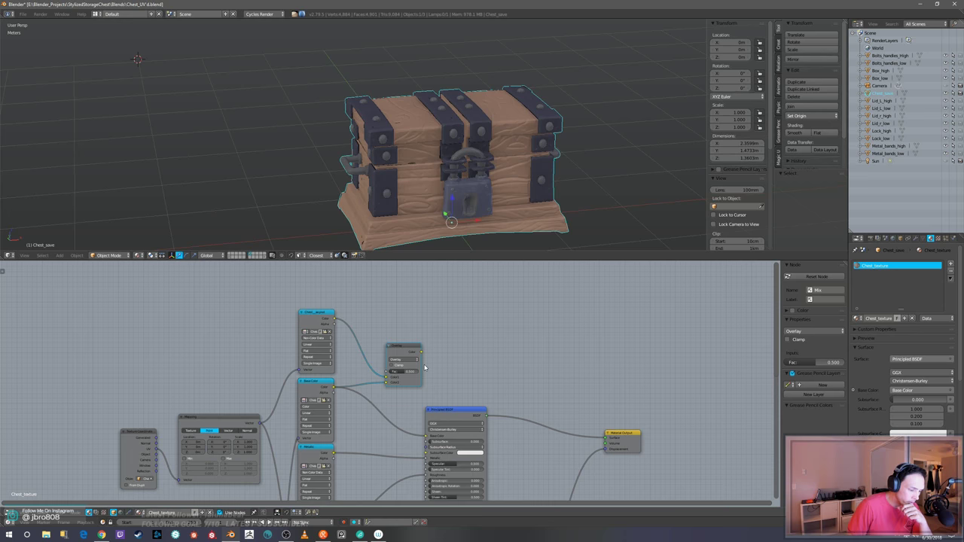
left_click_drag(456, 411, 493, 405)
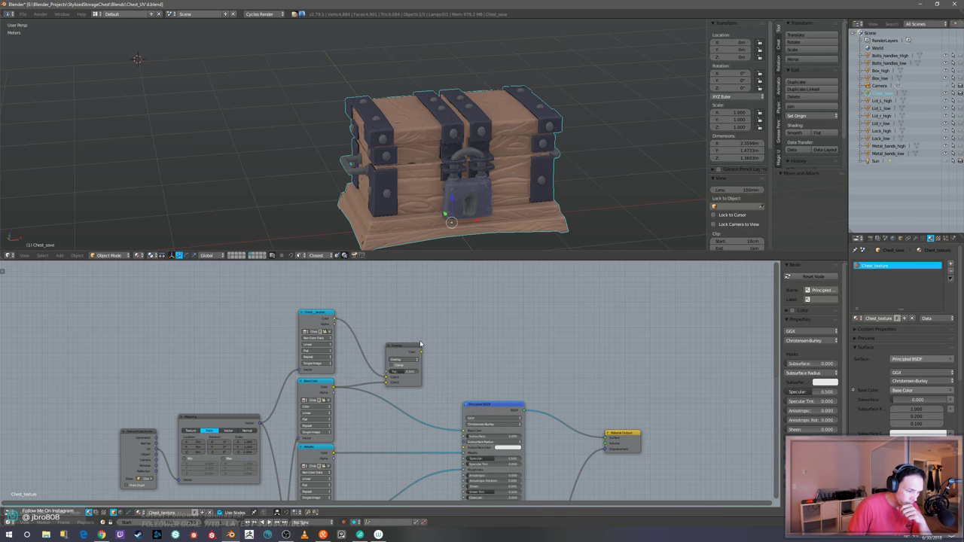
mouse_move(423, 354)
left_mouse_down()
mouse_move(441, 408)
mouse_move(464, 433)
left_mouse_up()
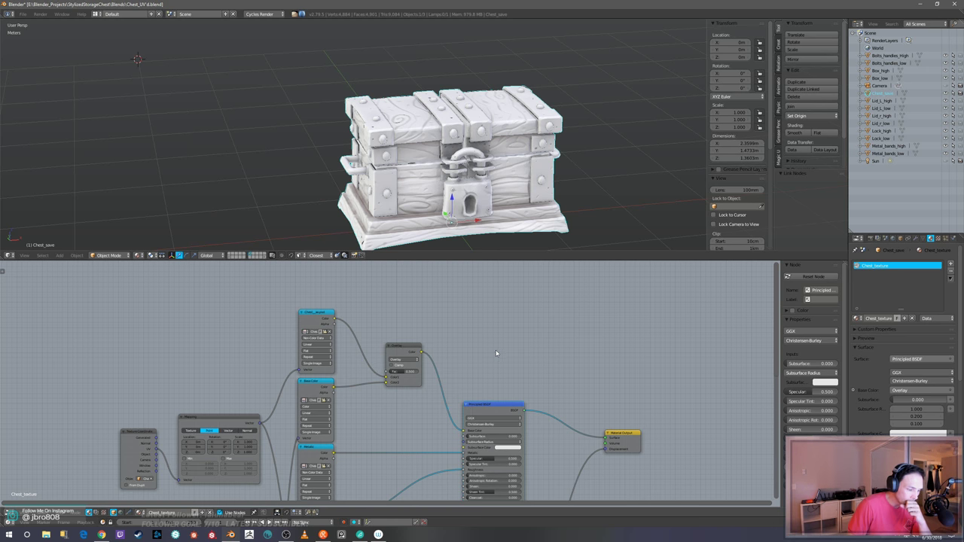
left_click(386, 380)
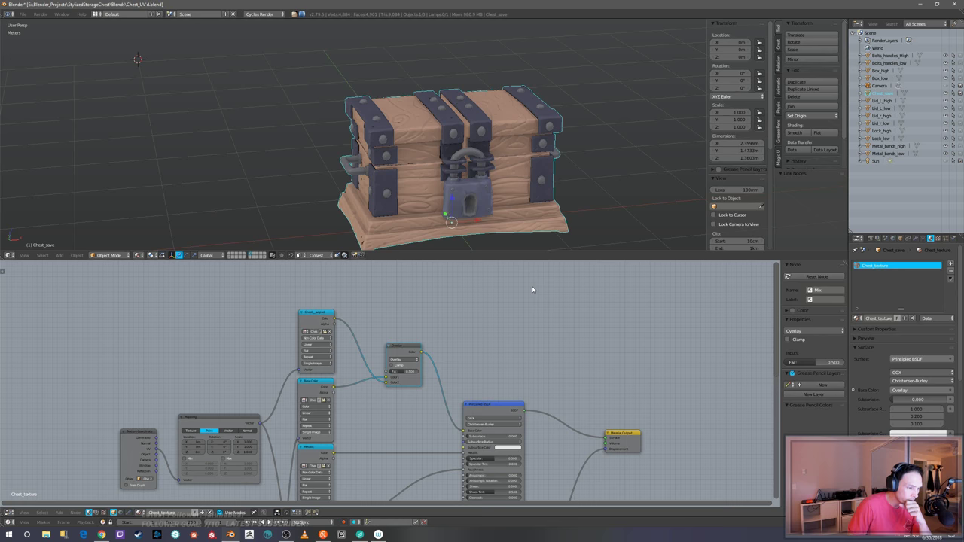
scroll(560, 191, "up", 3)
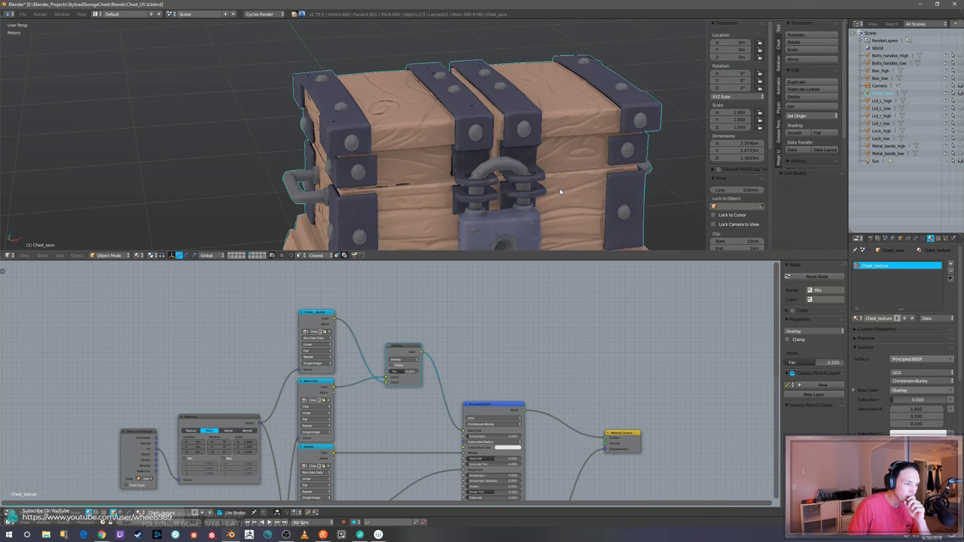
Switch the viewport to rendered shading.
key("z")
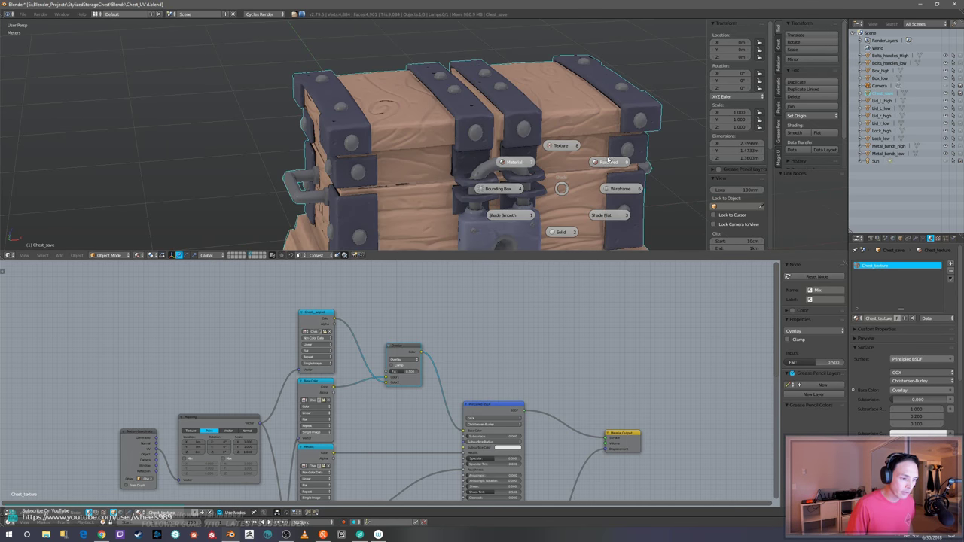
left_click(607, 162)
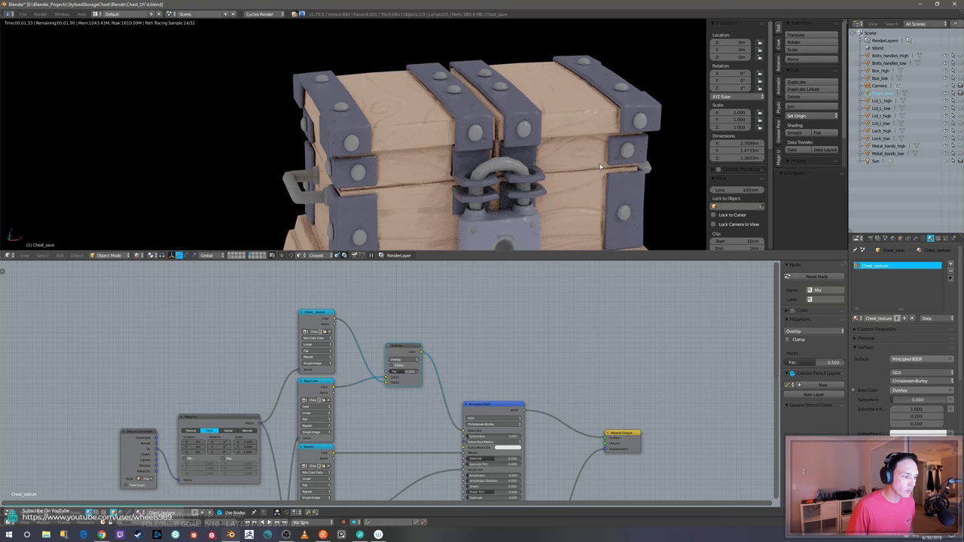
scroll(599, 162, "down", 1)
scroll(585, 166, "down", 1)
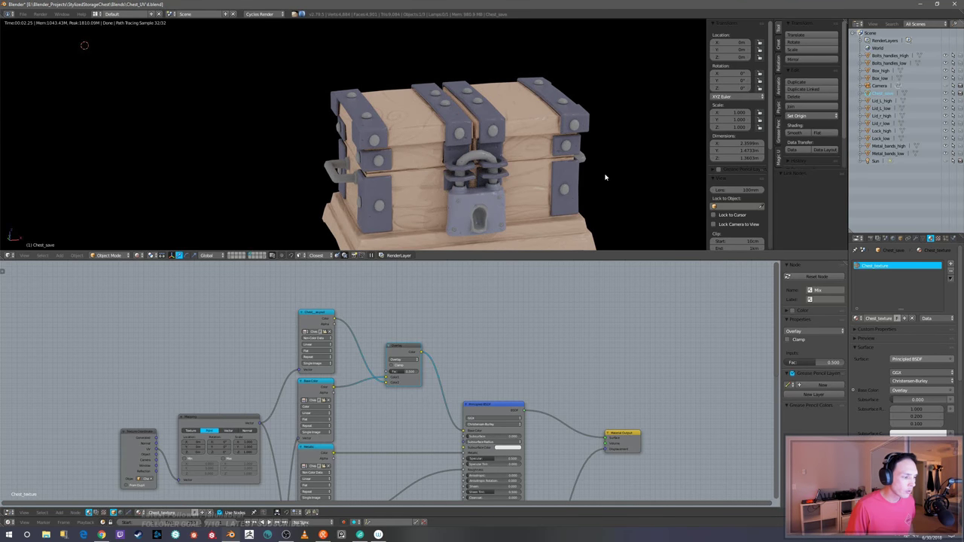
Try the Multiply, Mix and Darken blend modes on the Mix node, settling on Multiply.
left_click(407, 360)
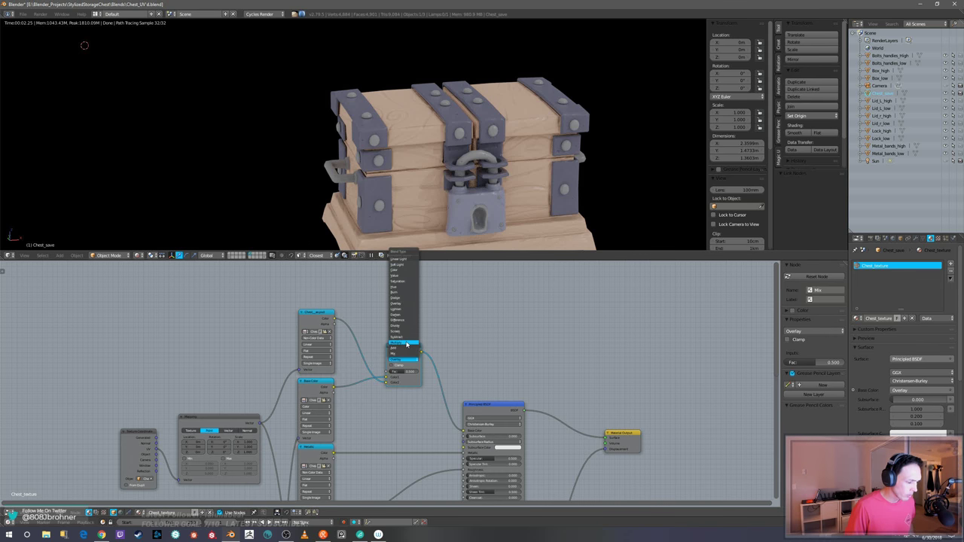
left_click(405, 342)
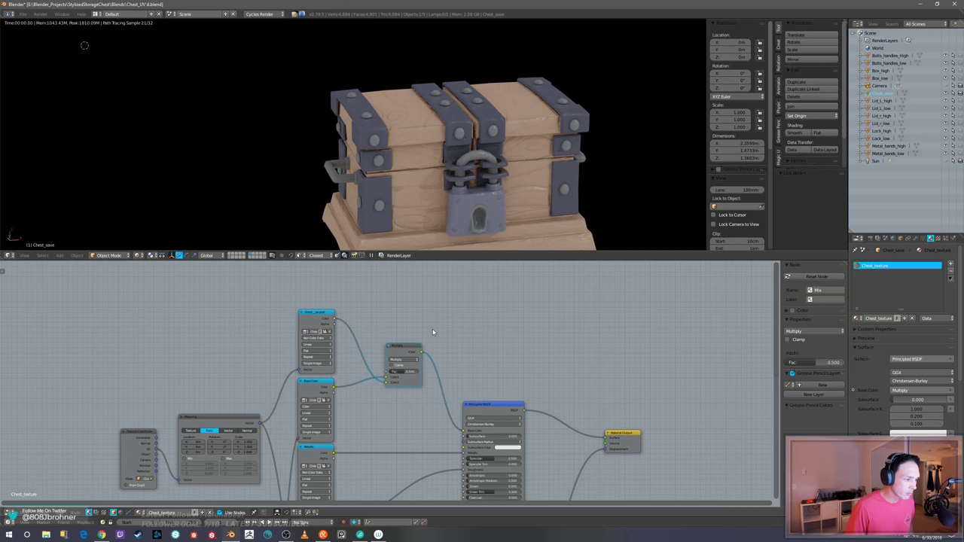
left_click(412, 363)
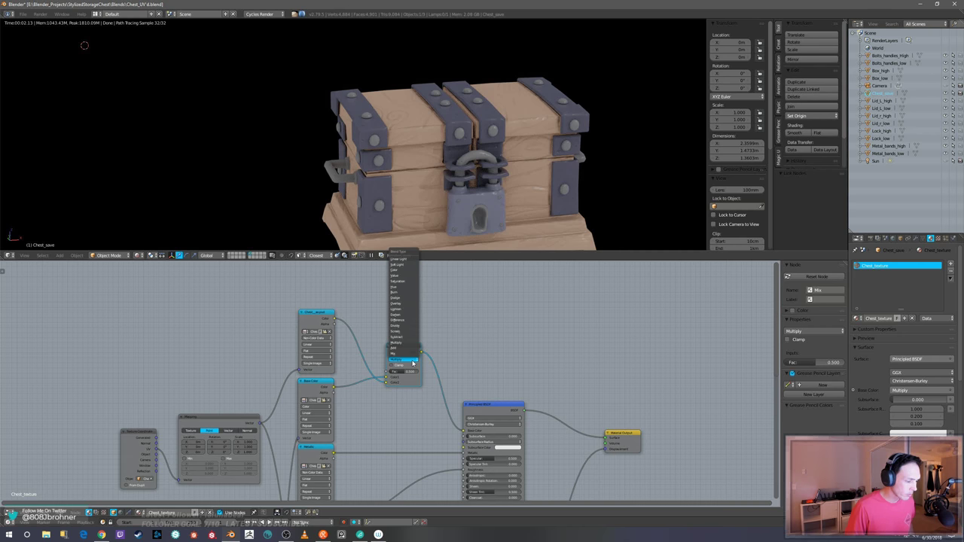
left_click(410, 354)
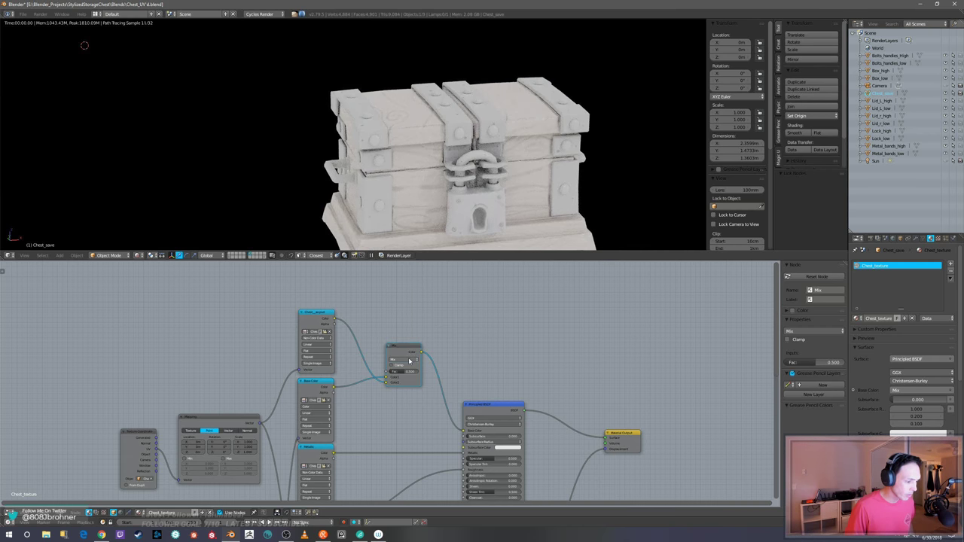
left_click(410, 362)
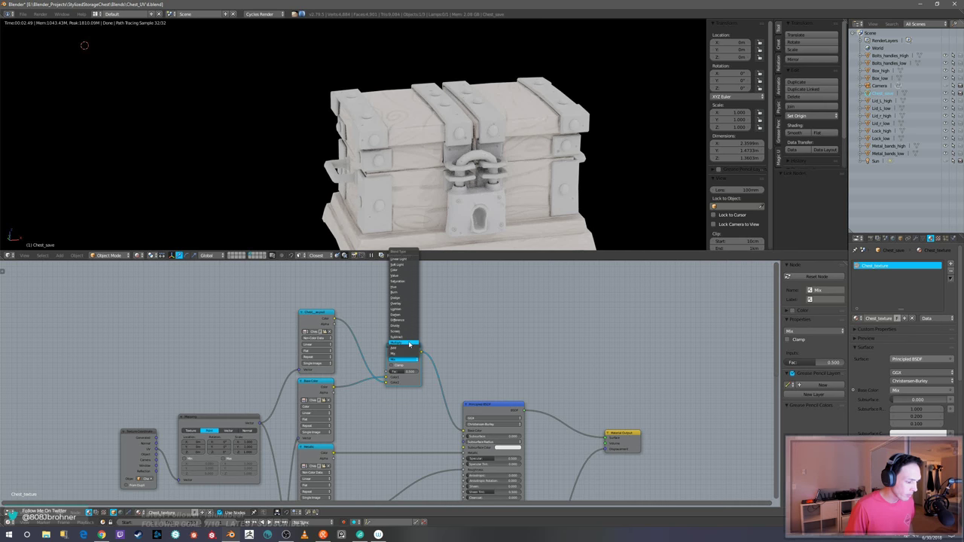
left_click(403, 310)
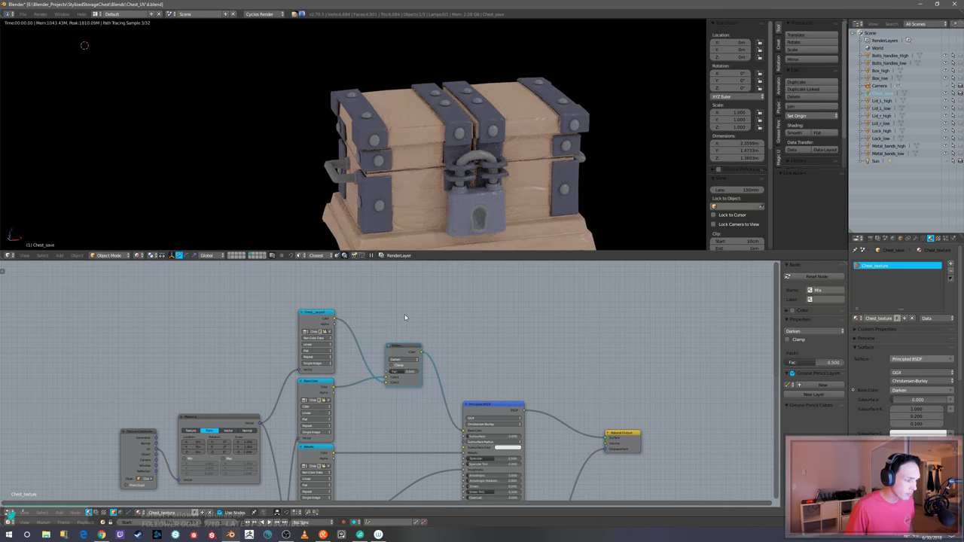
left_click(407, 363)
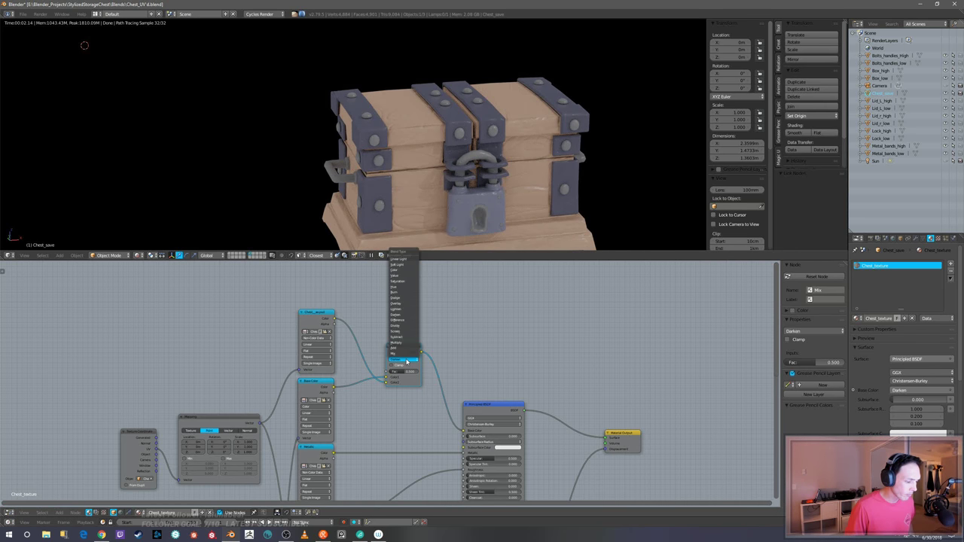
left_click(408, 344)
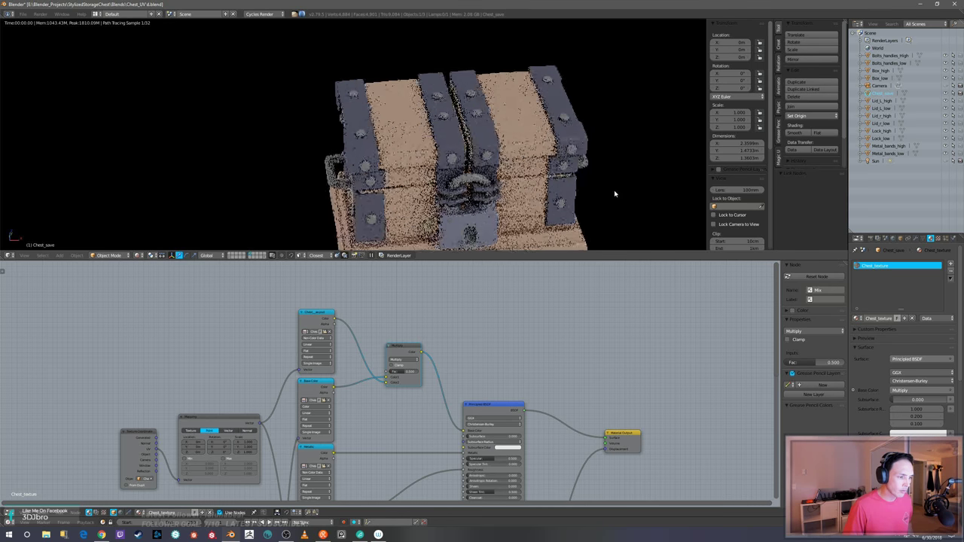
Inspect the rendered chest from new angles, check the World settings, and re-frame the node graph.
middle_click_drag(625, 177, 581, 180)
scroll(581, 180, "down", 3)
scroll(581, 180, "down", 2)
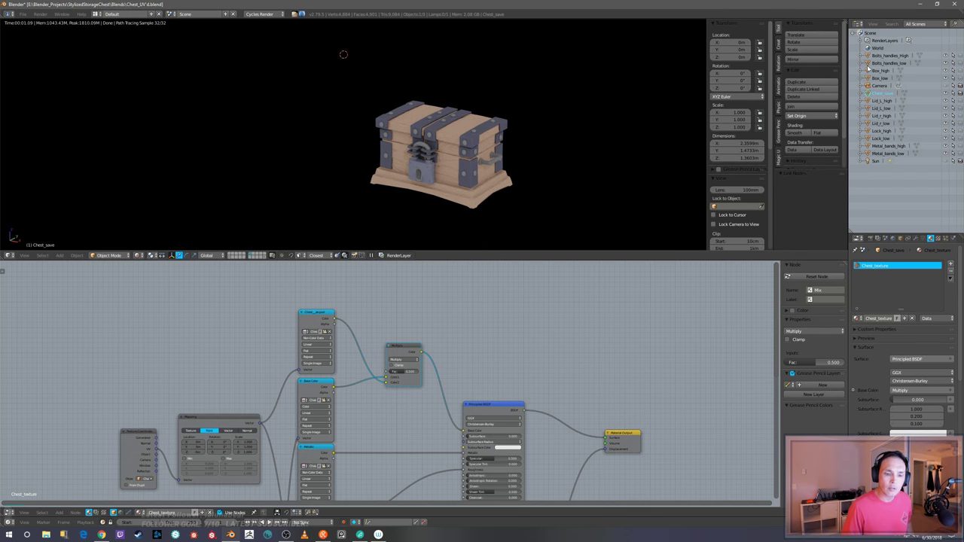
left_click(893, 238)
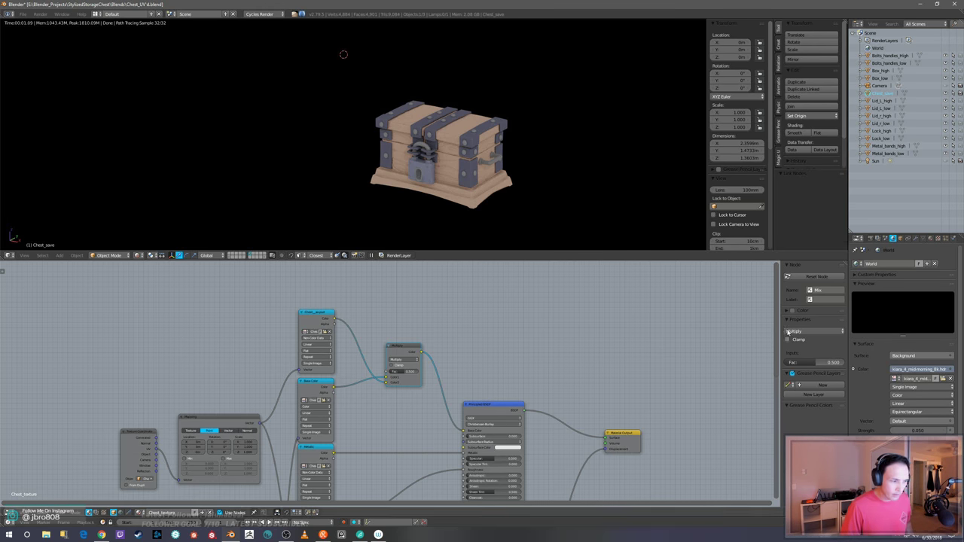
scroll(588, 184, "down", 1)
scroll(588, 181, "up", 1)
scroll(587, 176, "up", 3)
scroll(586, 175, "down", 2)
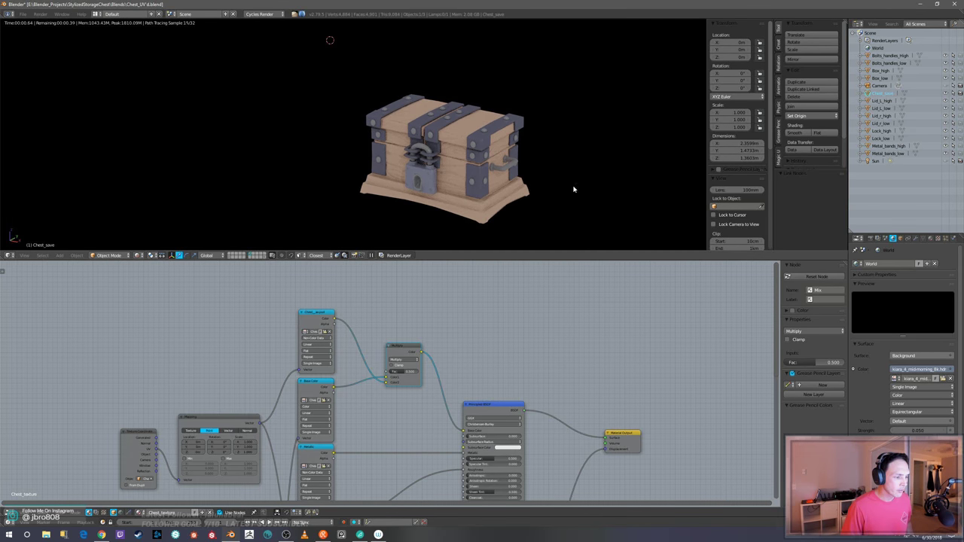
mouse_move(599, 195)
middle_mouse_down()
mouse_move(578, 210)
mouse_move(616, 208)
mouse_move(570, 200)
mouse_move(588, 184)
middle_mouse_up()
scroll(587, 185, "up", 3)
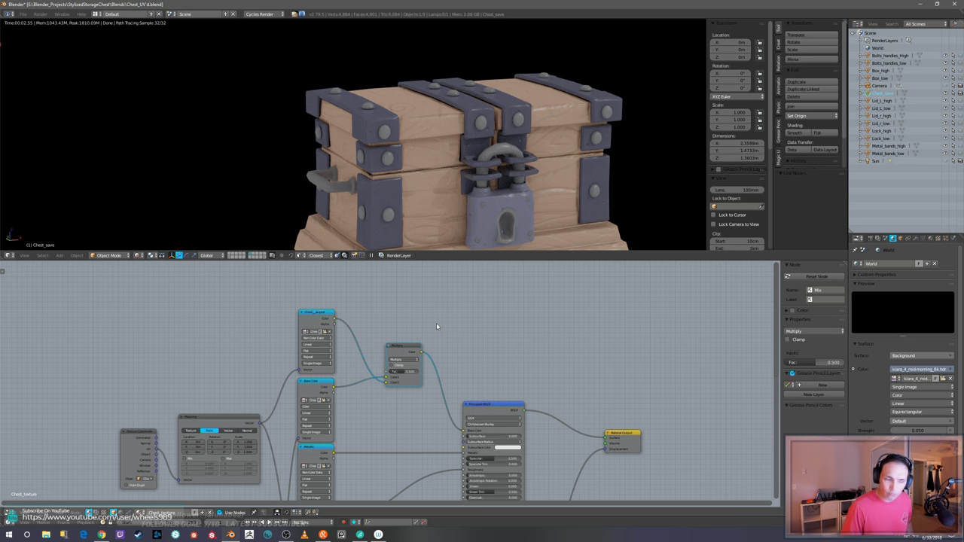
middle_click_drag(453, 405, 476, 354)
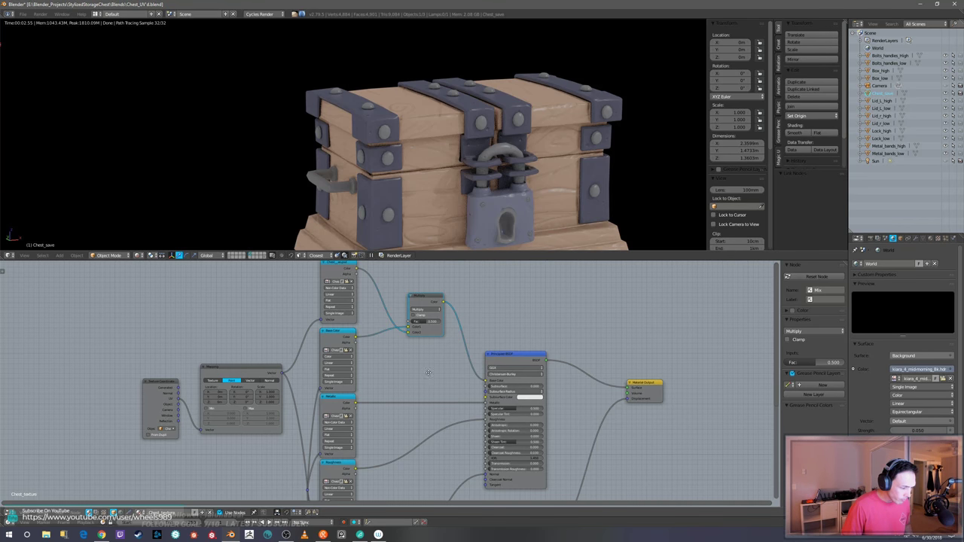
middle_click_drag(430, 376, 433, 368)
Add an Image Texture node below the Multiply node and browse for its image.
key("shift+a")
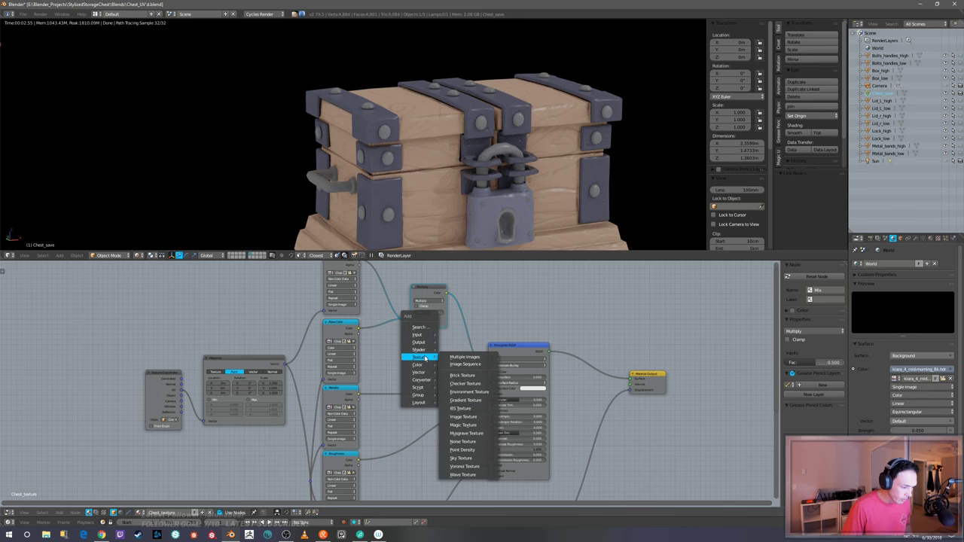
mouse_move(419, 357)
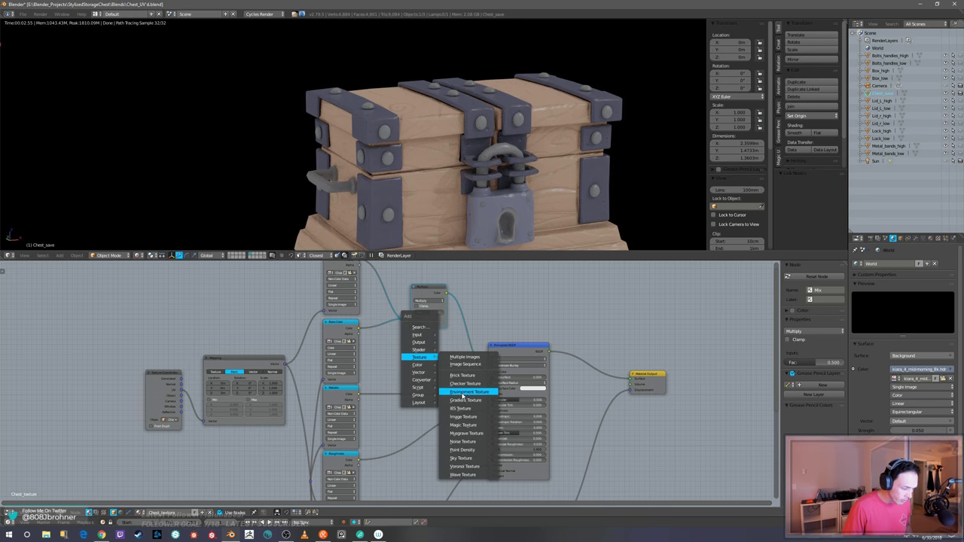
left_click(463, 417)
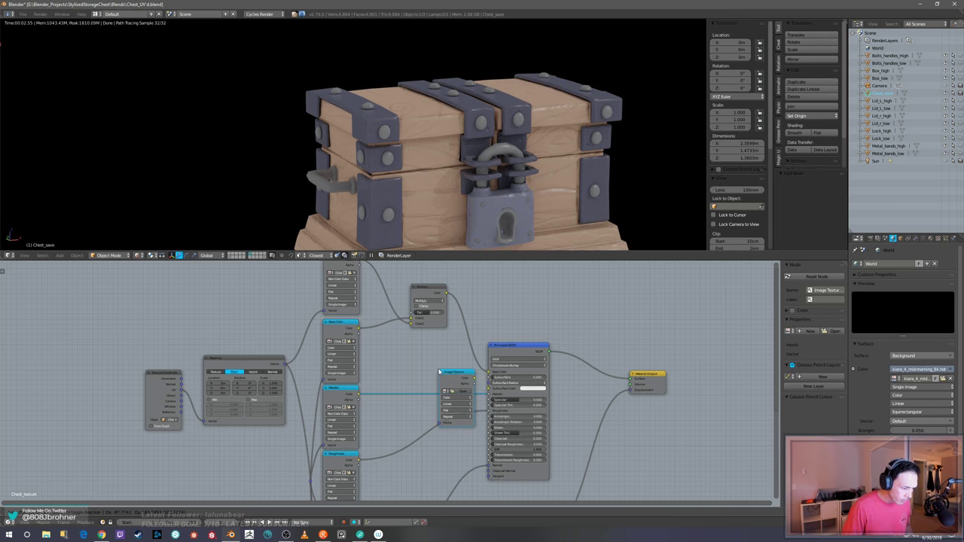
left_click(415, 336)
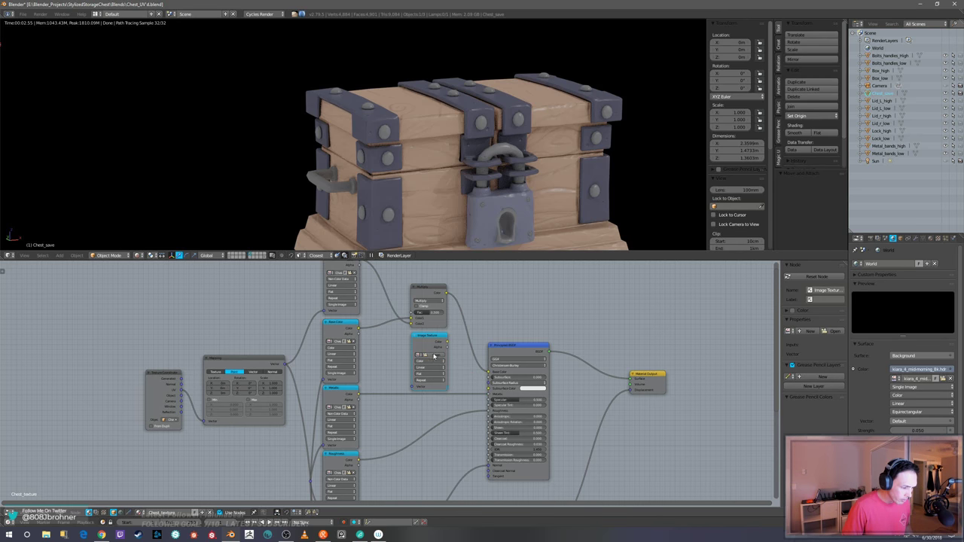
left_click(434, 356)
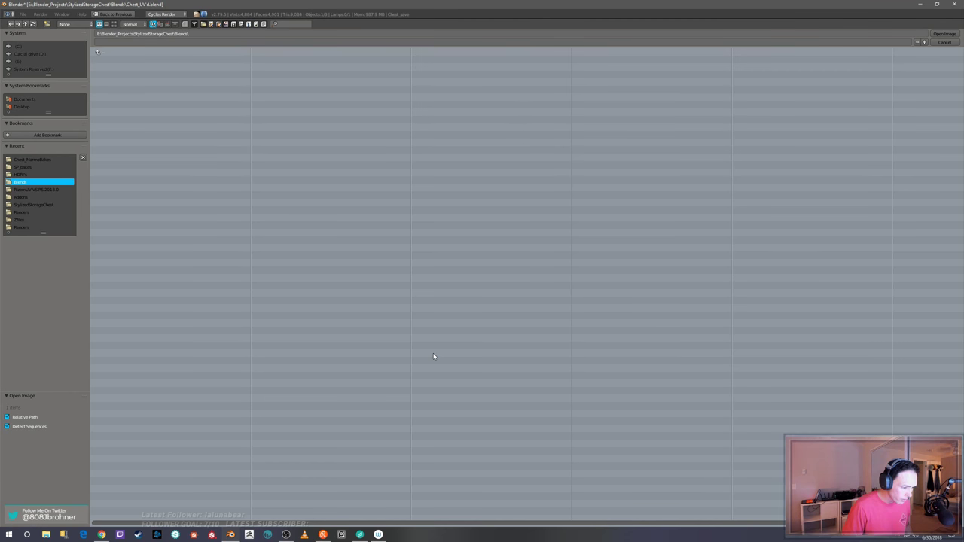
Look through the Chest_MarmoBakes and SP_bakes folders, then cancel without loading an image.
left_click(37, 159)
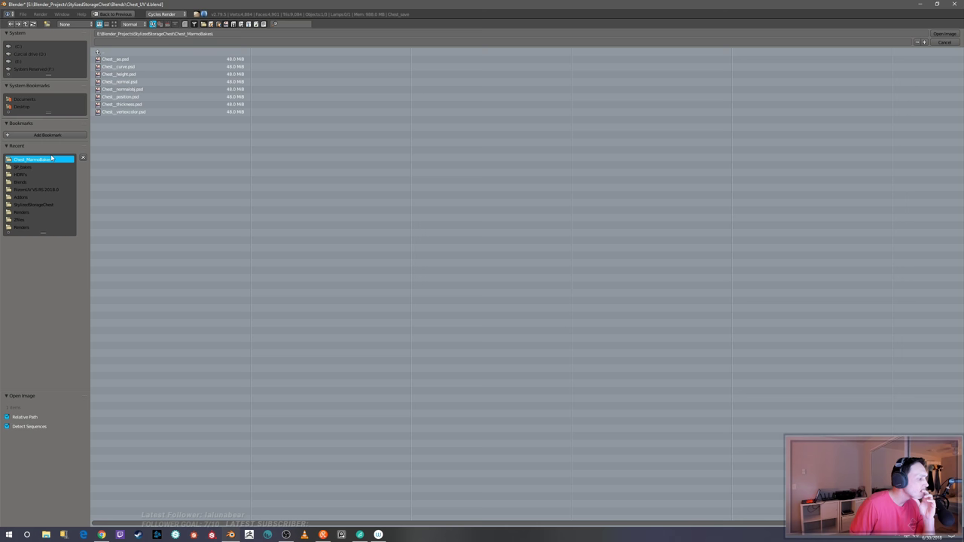
left_click(26, 167)
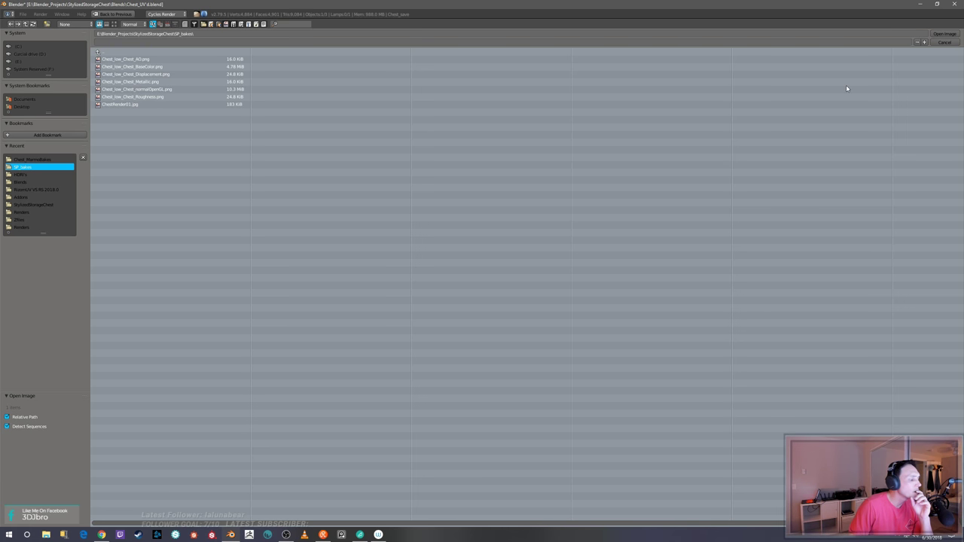
left_click(945, 42)
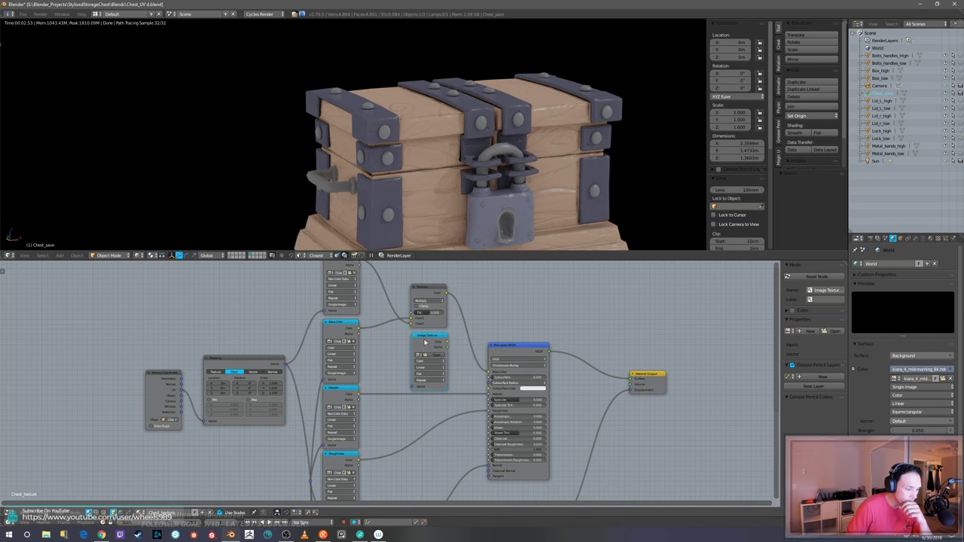
Delete the empty texture node and return to a full 3D view in material shading.
key("x")
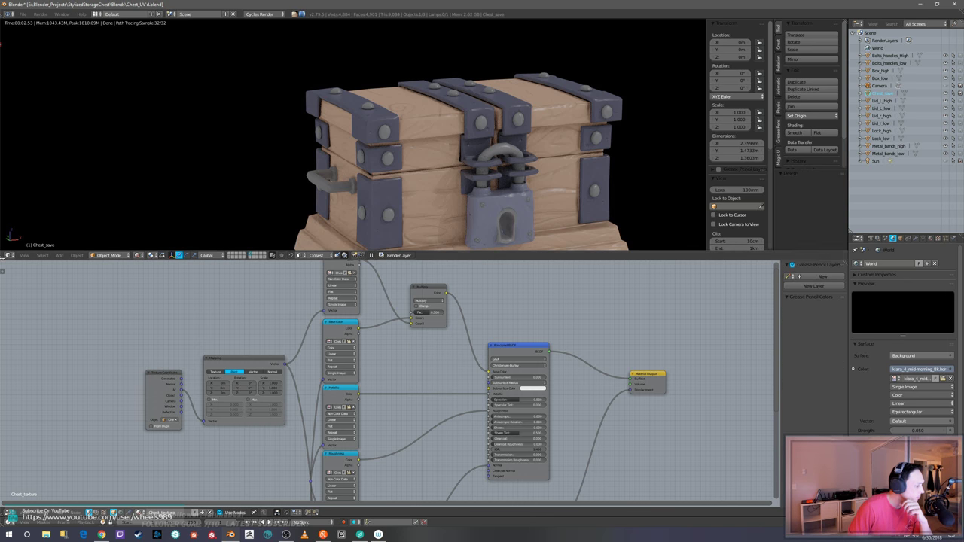
left_click_drag(4, 257, 11, 280)
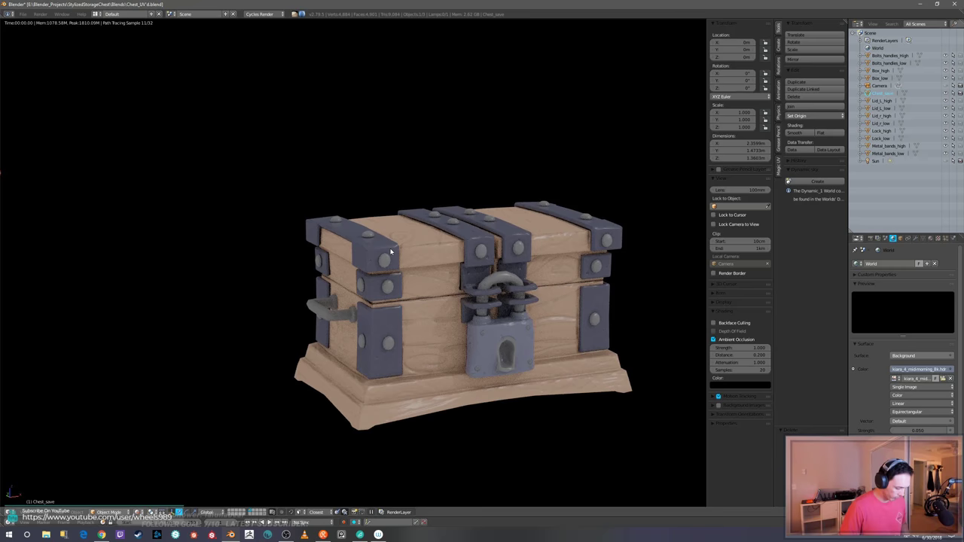
key("z")
left_click(357, 224)
scroll(547, 295, "down", 3)
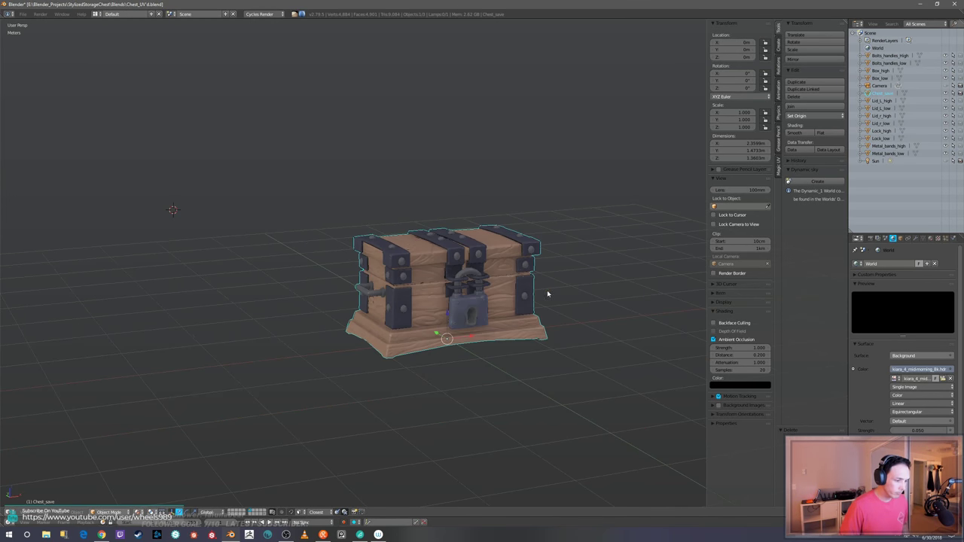
middle_click_drag(547, 294, 592, 294)
Snap the 3D cursor to the world centre and add a plane there.
key("shift+s")
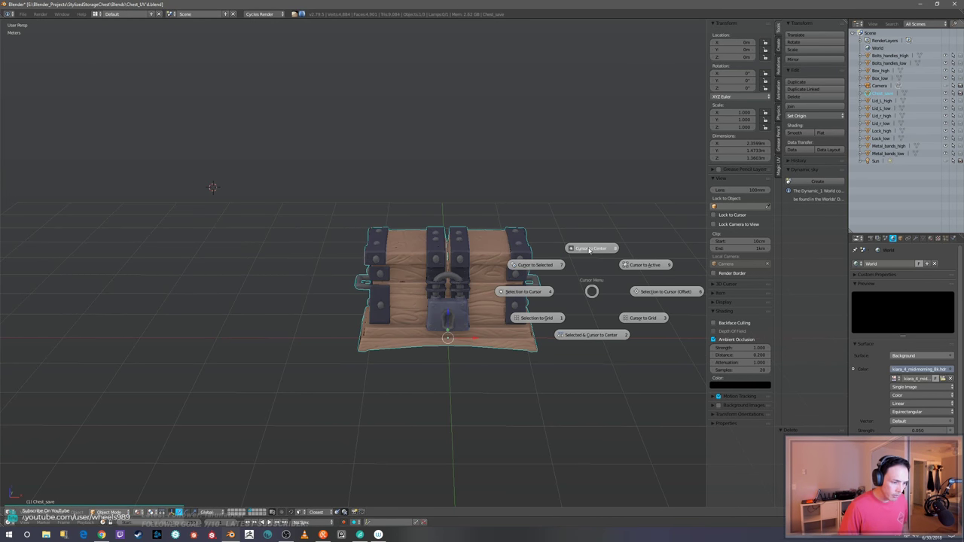
left_click(577, 275)
key("shift+a")
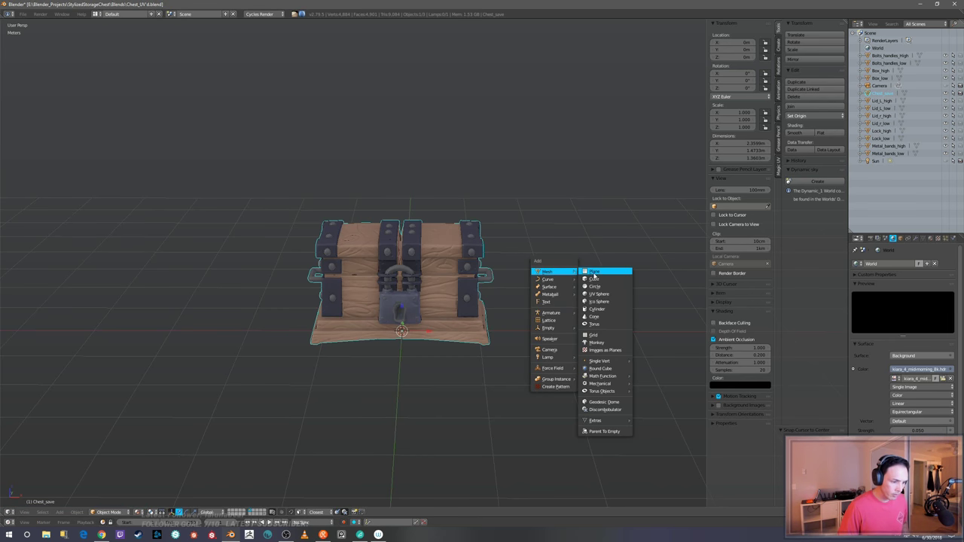
left_click(598, 273)
mouse_move(549, 271)
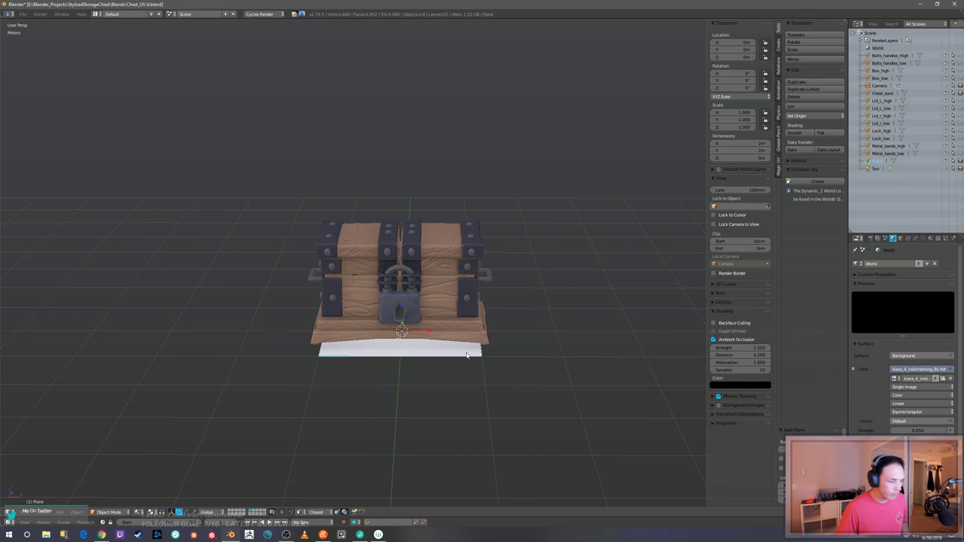
Scale the plane to 10.526 so it forms a large floor under the chest.
key("s")
left_click(684, 474)
scroll(569, 422, "down", 6)
key("s")
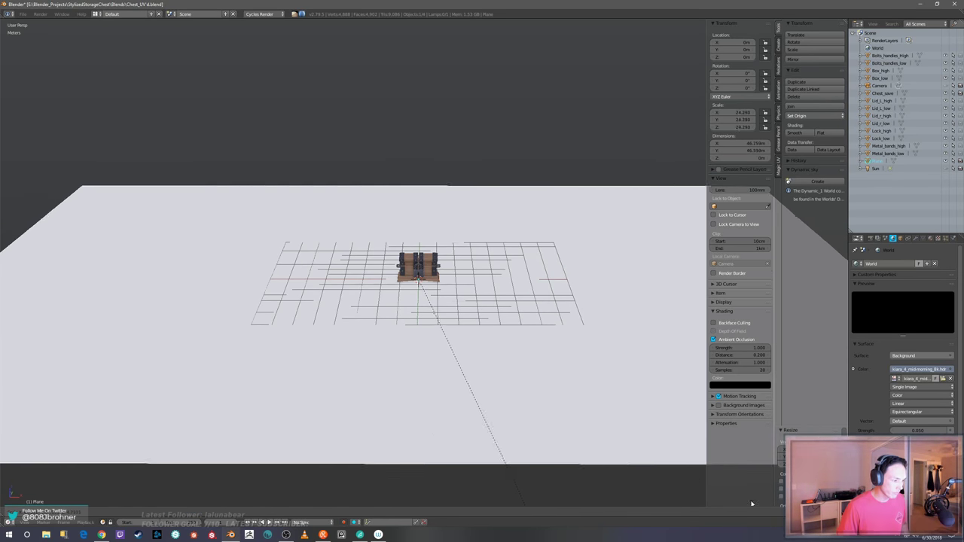
left_click(357, 290)
mouse_move(358, 289)
middle_mouse_down()
mouse_move(427, 329)
mouse_move(376, 333)
mouse_move(419, 334)
middle_mouse_up()
scroll(376, 333, "down", 3)
key("s")
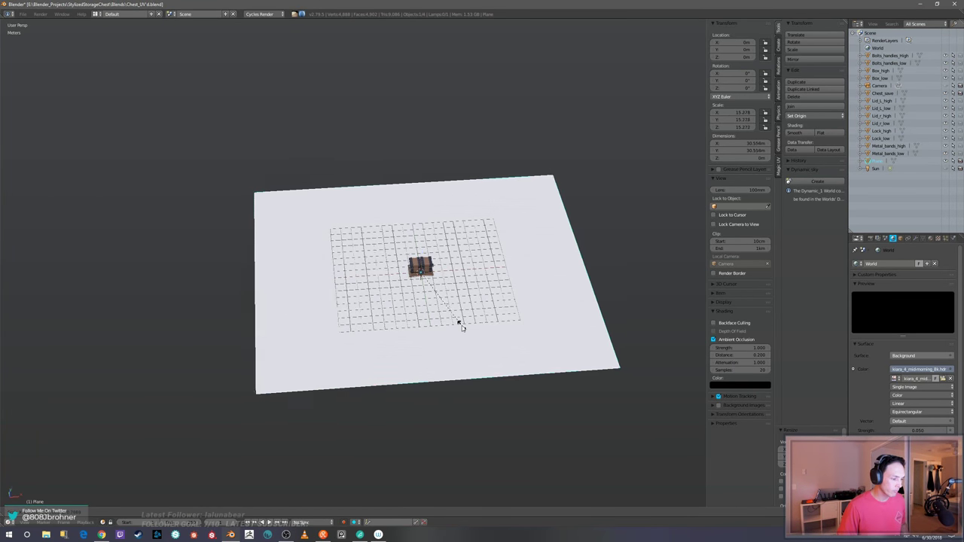
left_click(444, 315)
scroll(445, 314, "up", 3)
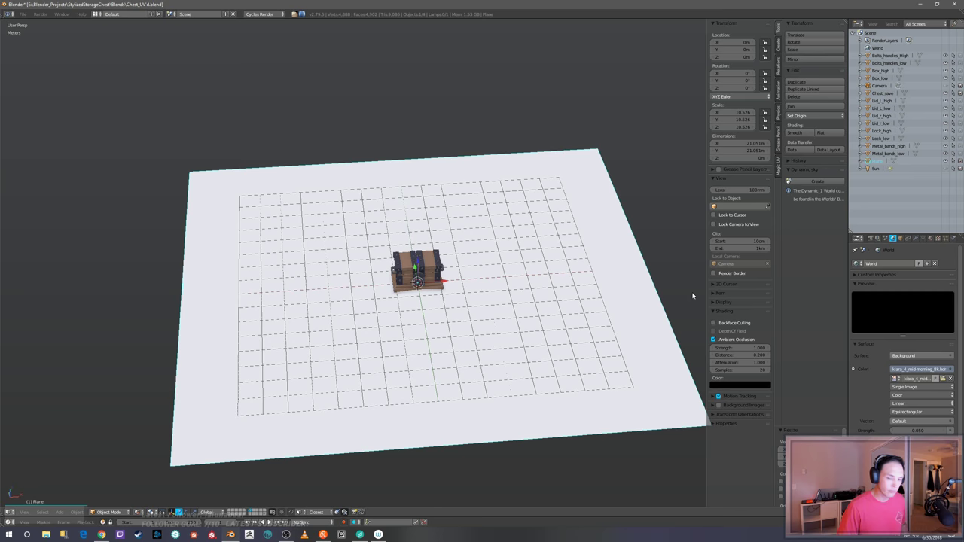
Give the plane a new material coloured dark grey at 0.095.
left_click(930, 239)
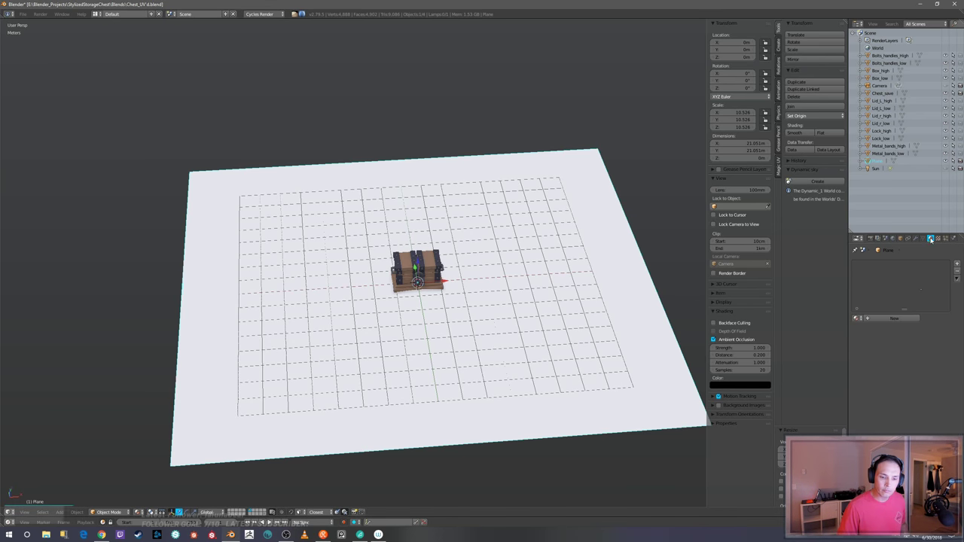
left_click(881, 320)
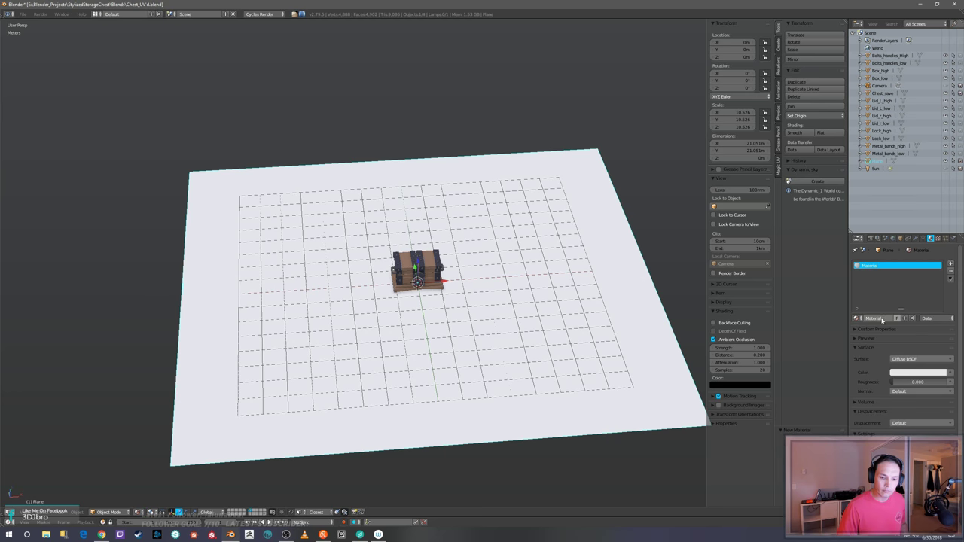
left_click(922, 374)
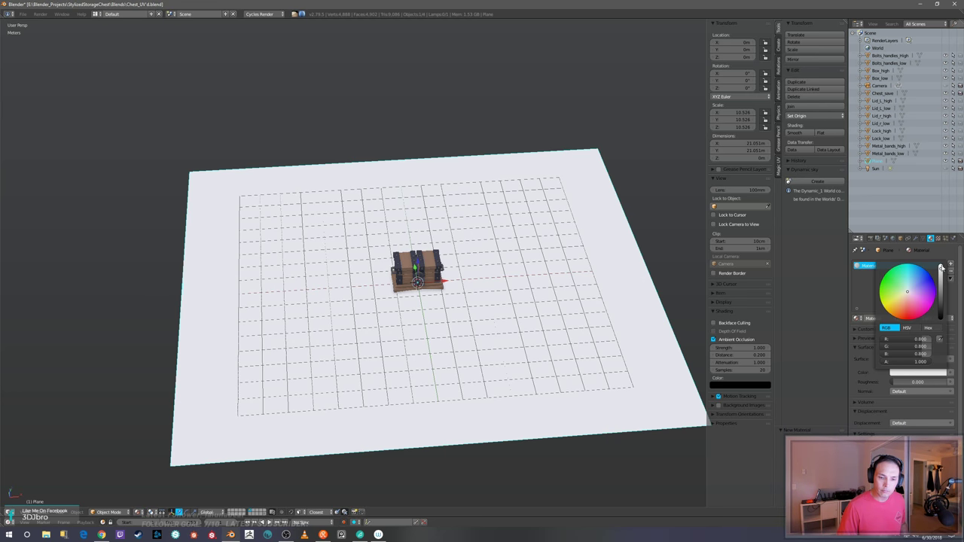
left_click_drag(939, 272, 940, 298)
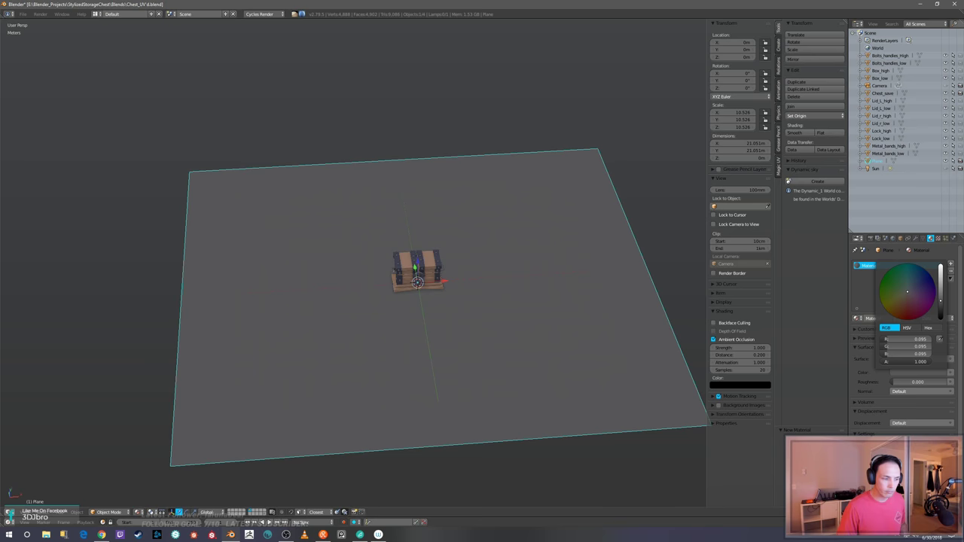
middle_click_drag(570, 312, 538, 304)
scroll(540, 309, "up", 3)
scroll(522, 231, "down", 2)
In Edit Mode, extrude the plane's back edge straight up and tilt the new wall along Y.
key("Tab")
left_click(452, 202)
right_click(450, 177)
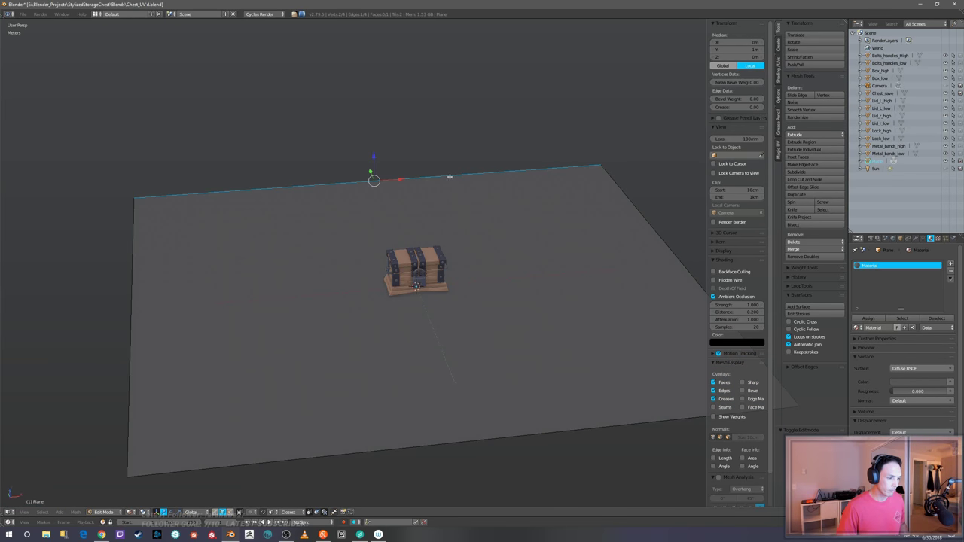
key("e")
key("z")
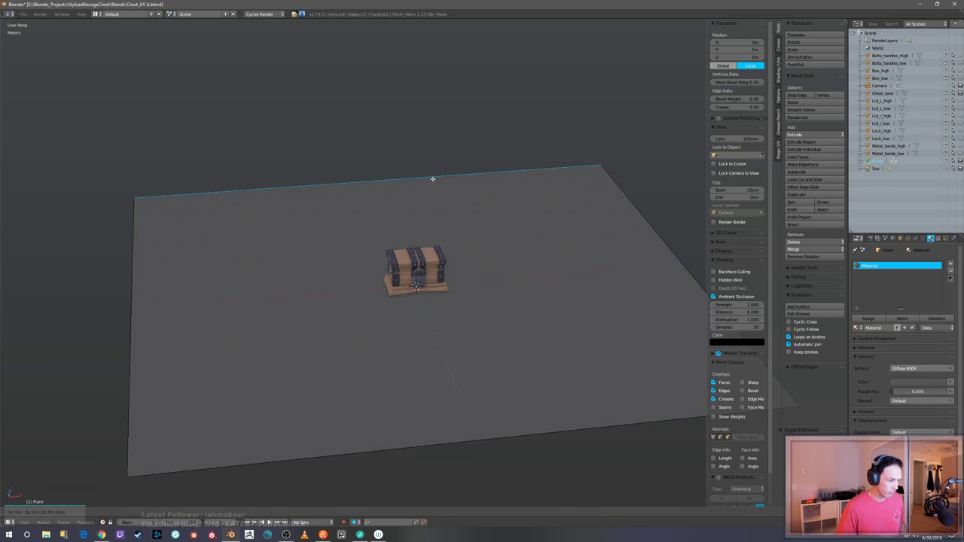
left_click(434, 104)
middle_click_drag(436, 101, 370, 164)
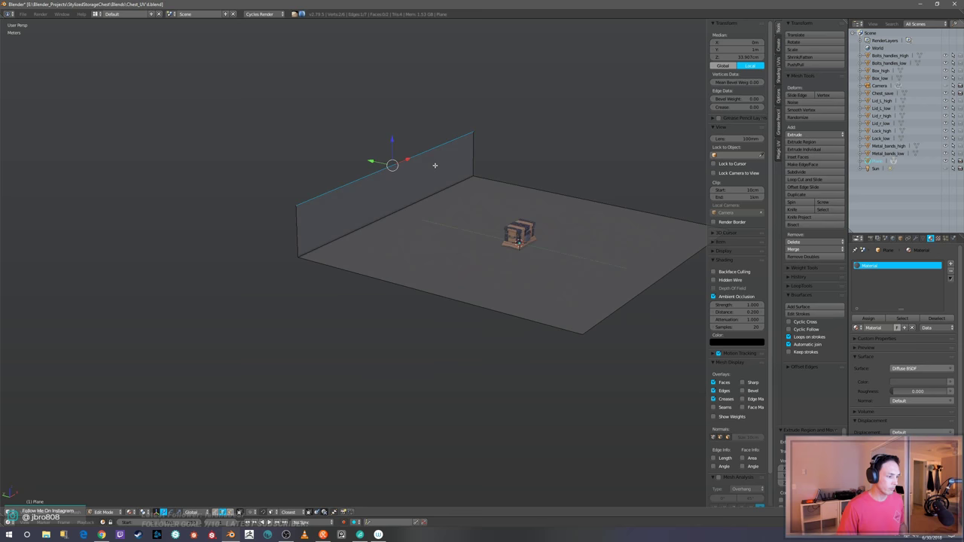
key("g")
key("y")
left_click(332, 164)
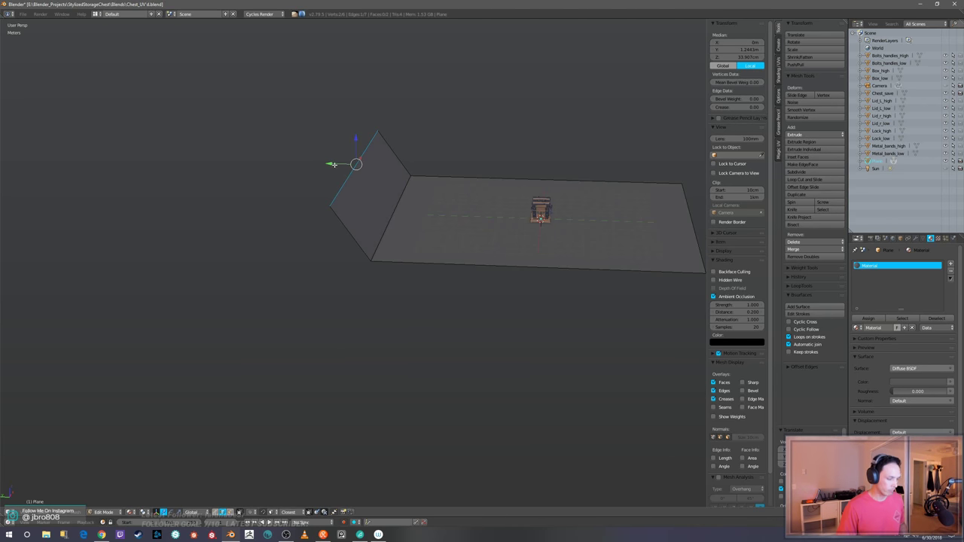
Extrude a second wall section upward and reposition its top edge.
key("e")
key("z")
left_click(331, 107)
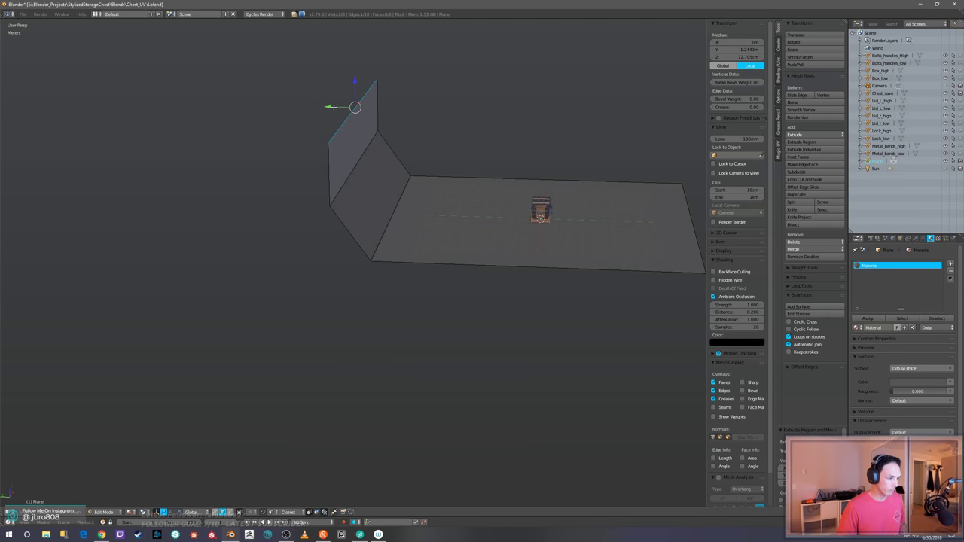
key("g")
key("y")
left_click(303, 105)
key("g")
left_click(306, 29)
Apply smooth shading to the whole backdrop mesh.
key("a")
key("a")
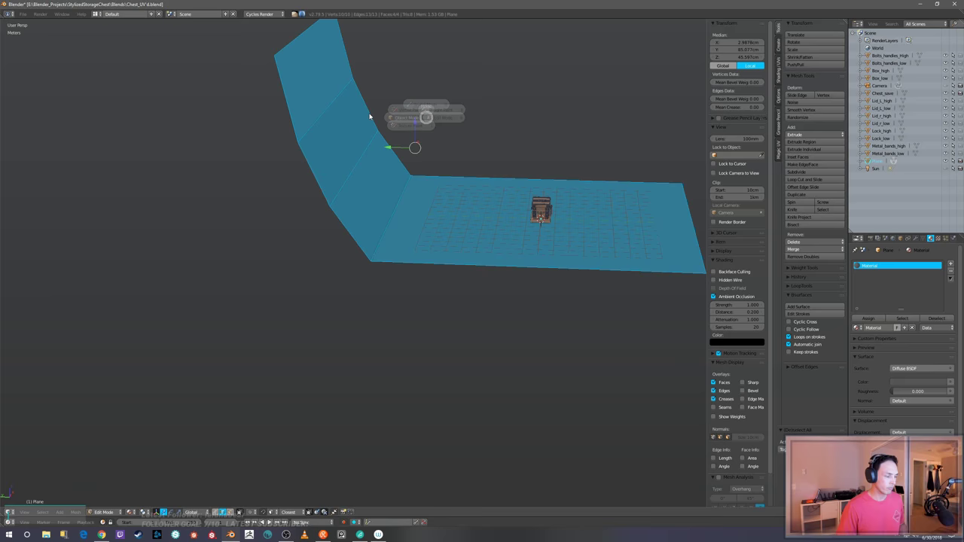
key("Tab")
left_click(796, 133)
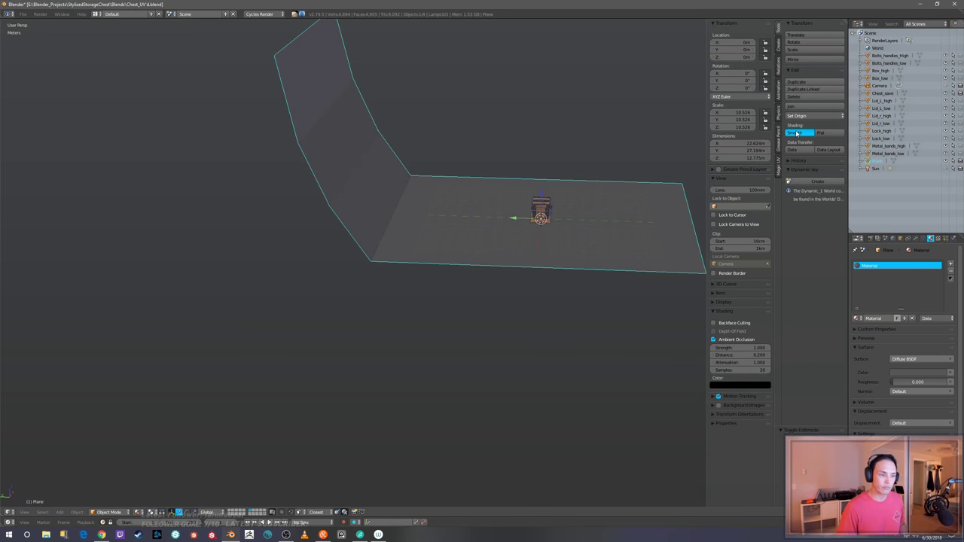
middle_click_drag(595, 146, 508, 147)
middle_click_drag(528, 45, 533, 89)
With vertex snapping on, move the backdrop's top edge along X to align with the wall below.
key("Tab")
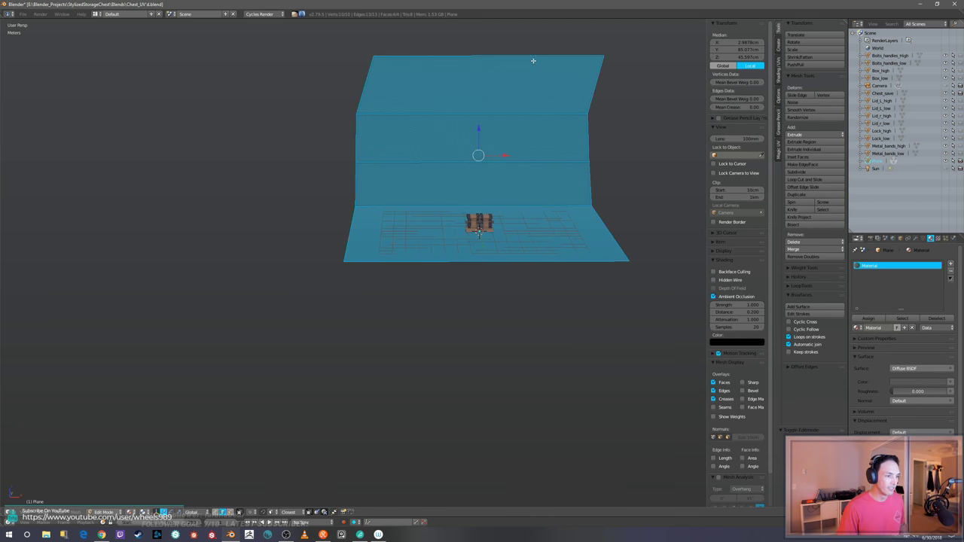
right_click(532, 57)
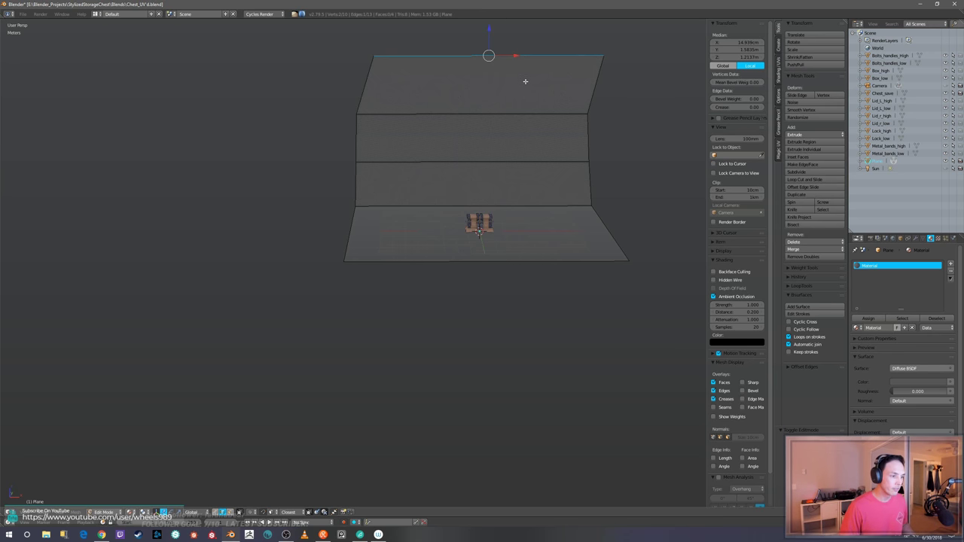
key("ctrl+shift+Tab")
left_click(581, 84)
key("g")
key("x")
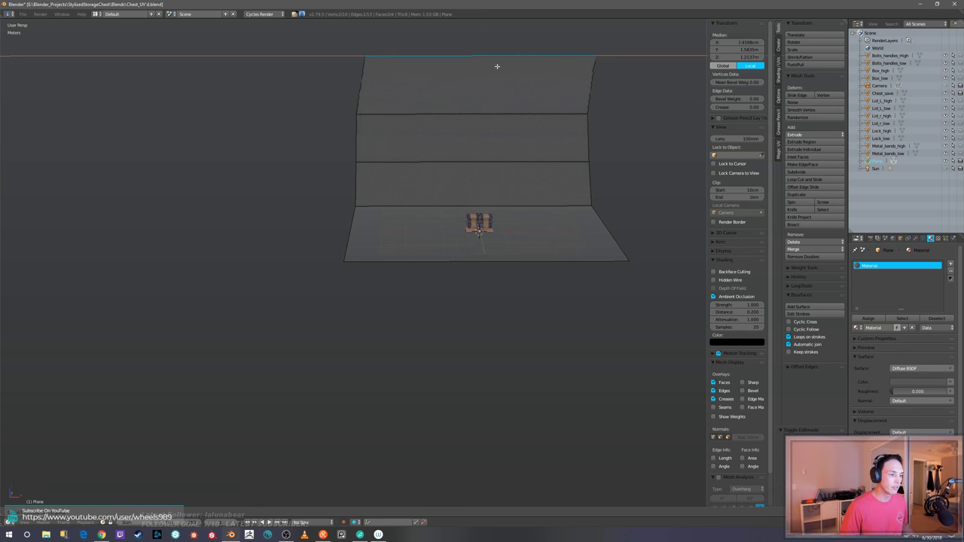
left_click(361, 110)
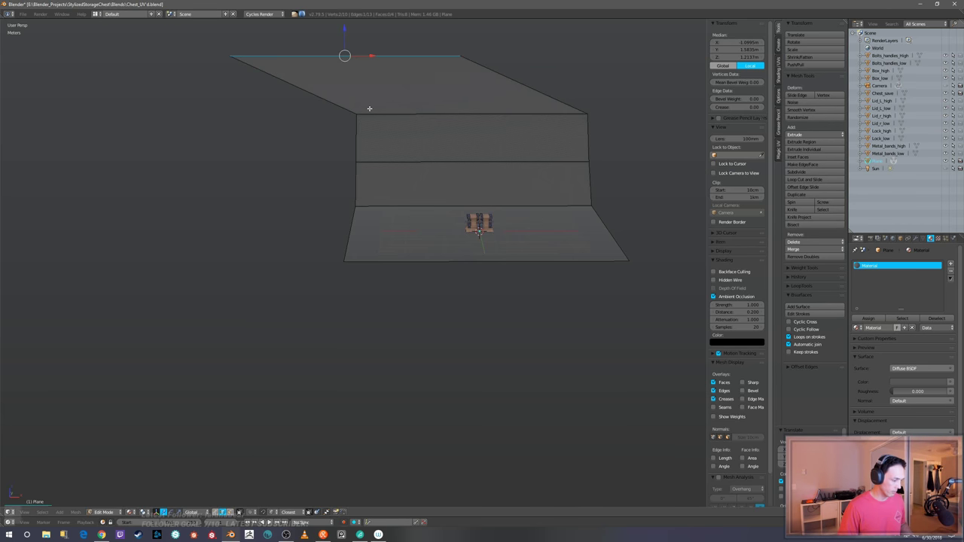
key("g")
key("x")
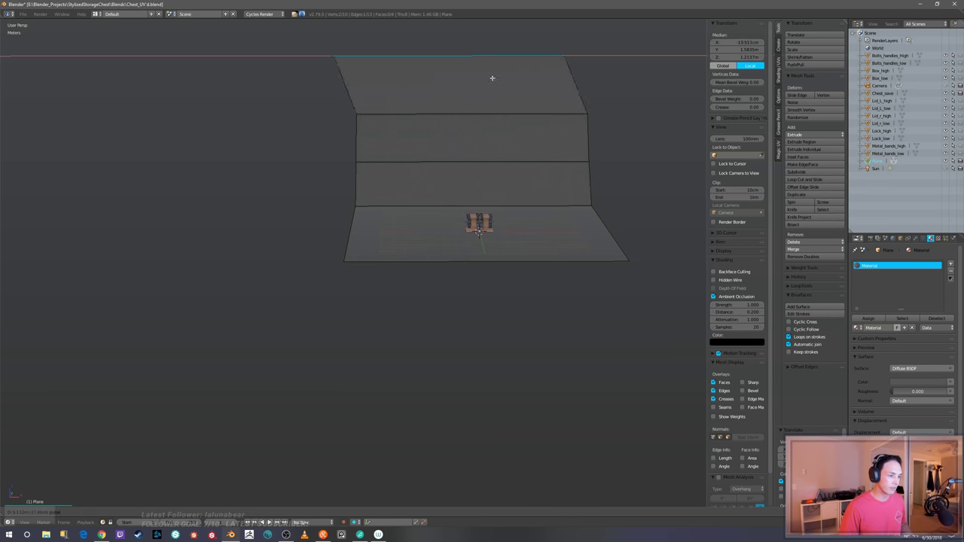
left_click(582, 114)
Move a corner vertex of the backdrop along Y.
key("a")
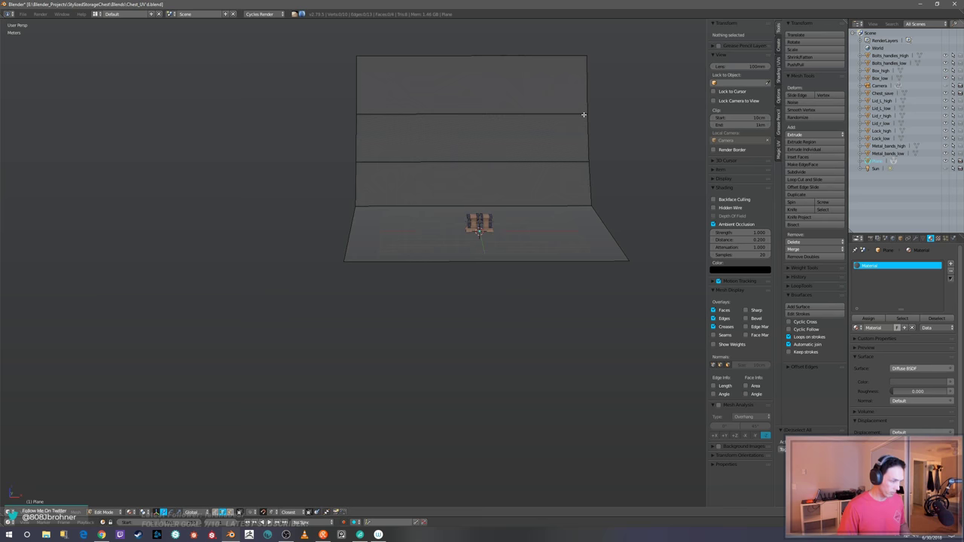
scroll(572, 121, "down", 3)
mouse_move(549, 129)
middle_mouse_down()
mouse_move(612, 135)
mouse_move(585, 110)
middle_mouse_up()
right_click(536, 214)
key("g")
key("y")
left_click(510, 225)
key("a")
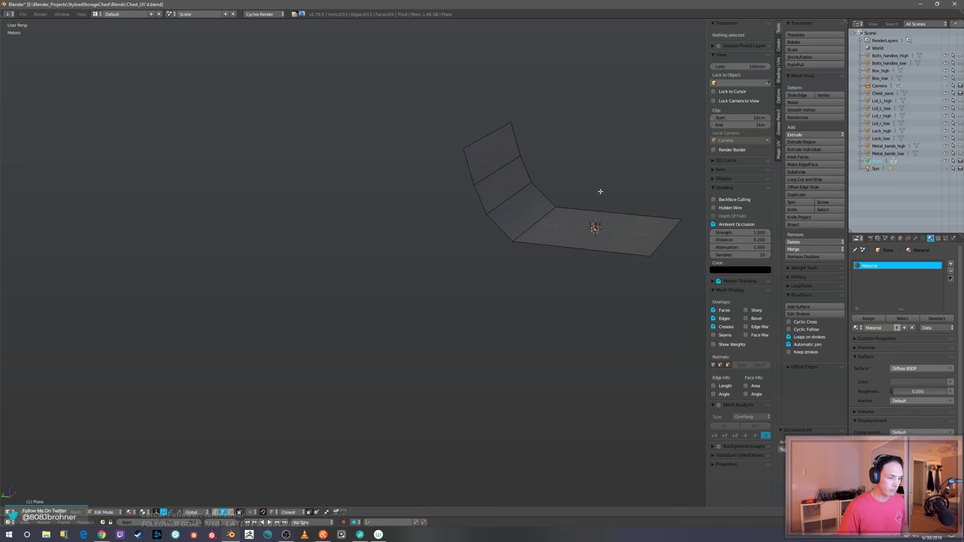
Frame the whole backdrop and unhide the Sun lamp in the outliner.
middle_click_drag(598, 193, 555, 194)
scroll(555, 194, "up", 4)
scroll(532, 181, "up", 2)
key("Home")
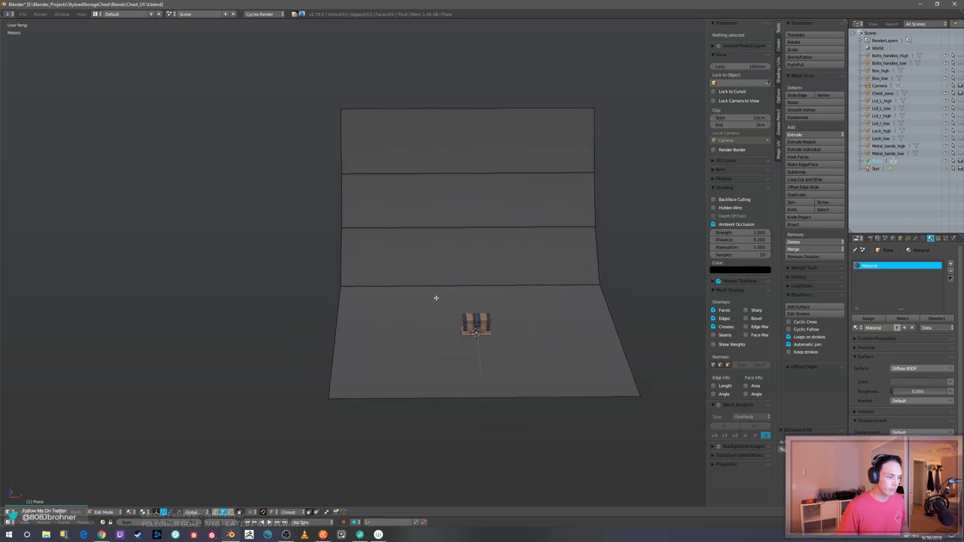
scroll(518, 342, "up", 1)
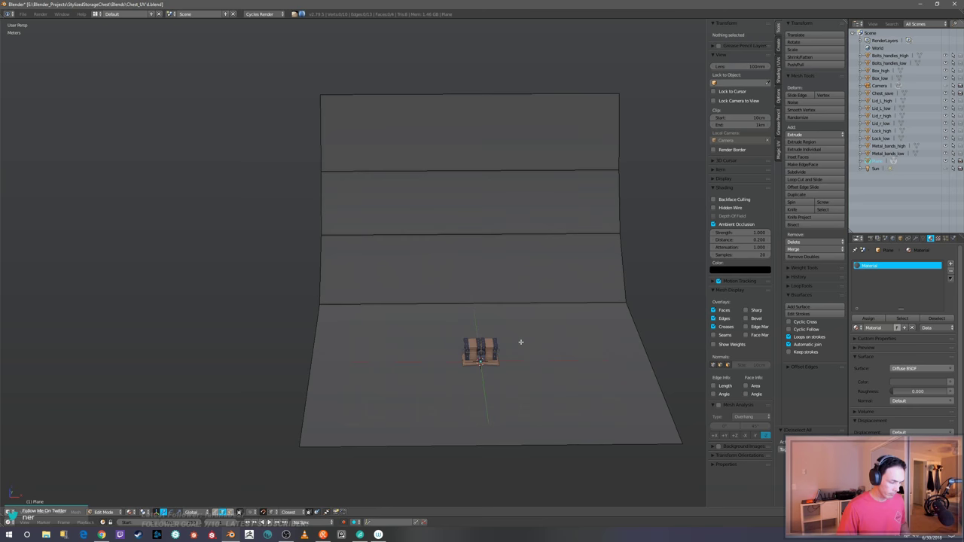
scroll(519, 342, "down", 1)
middle_click_drag(519, 342, 536, 344)
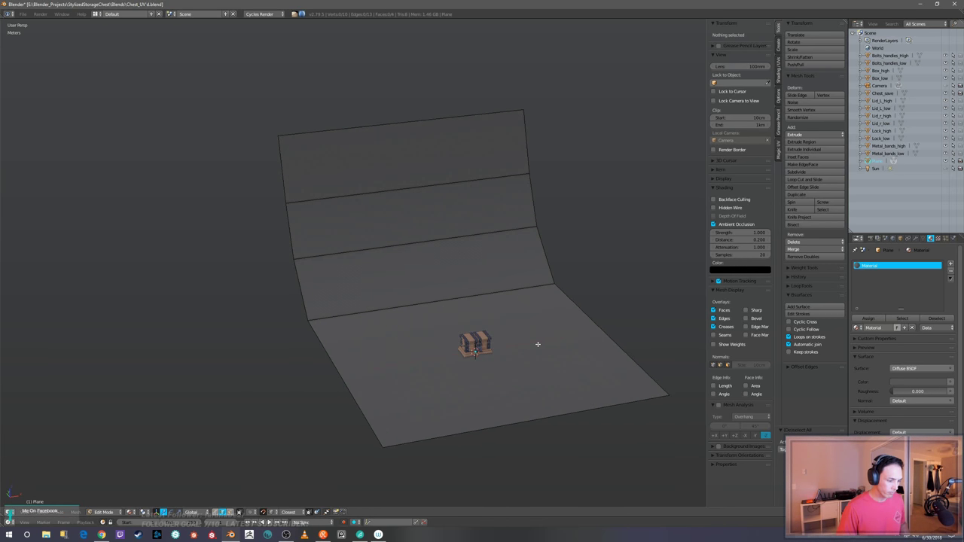
left_click(877, 169)
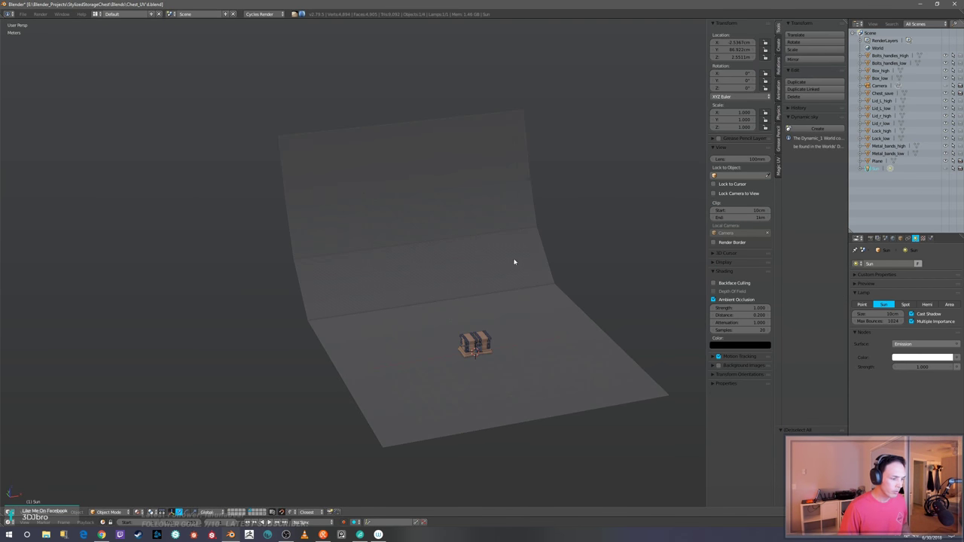
left_click(945, 169)
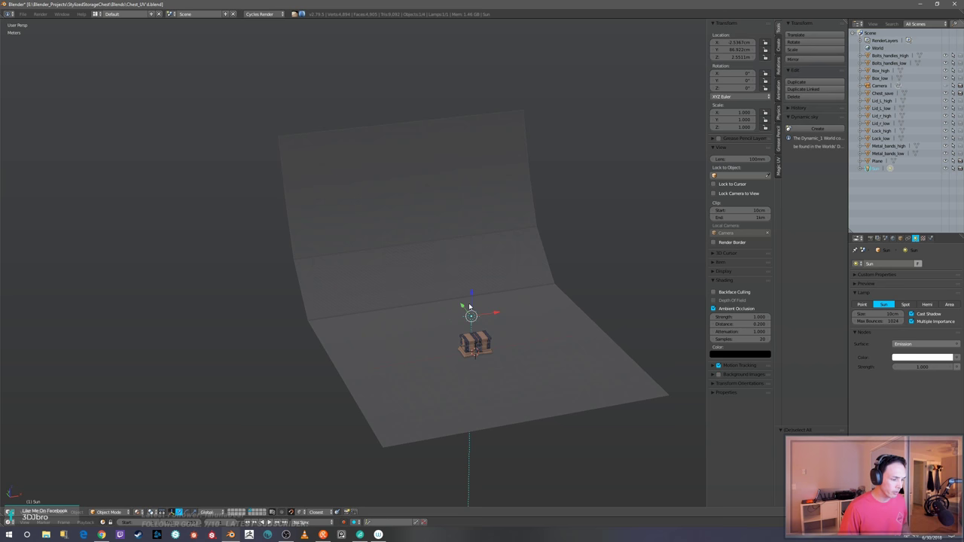
Raise the Sun lamp higher above the chest and switch the viewport to Rendered shading.
mouse_move(471, 298)
left_mouse_down()
mouse_move(480, 216)
mouse_move(467, 247)
left_mouse_up()
left_click(474, 263)
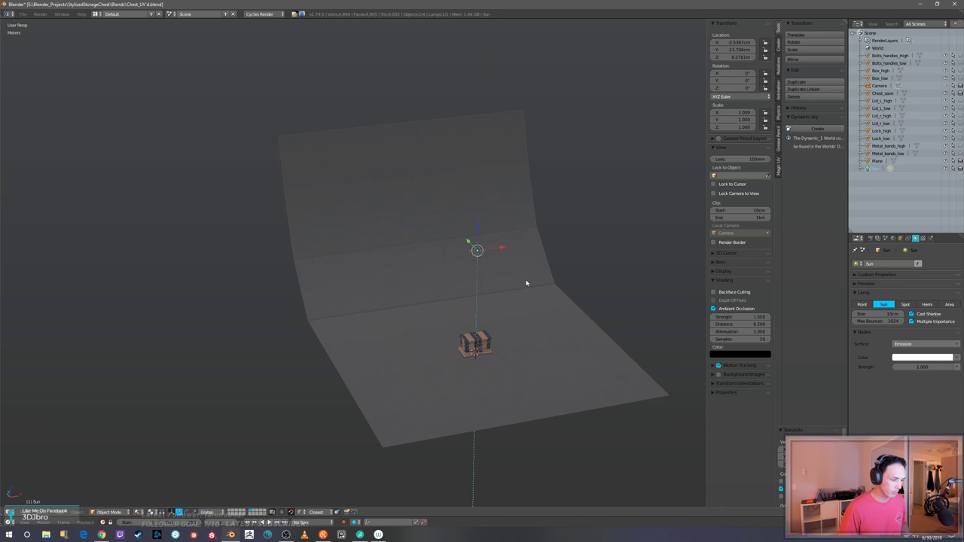
key("z")
left_click(558, 256)
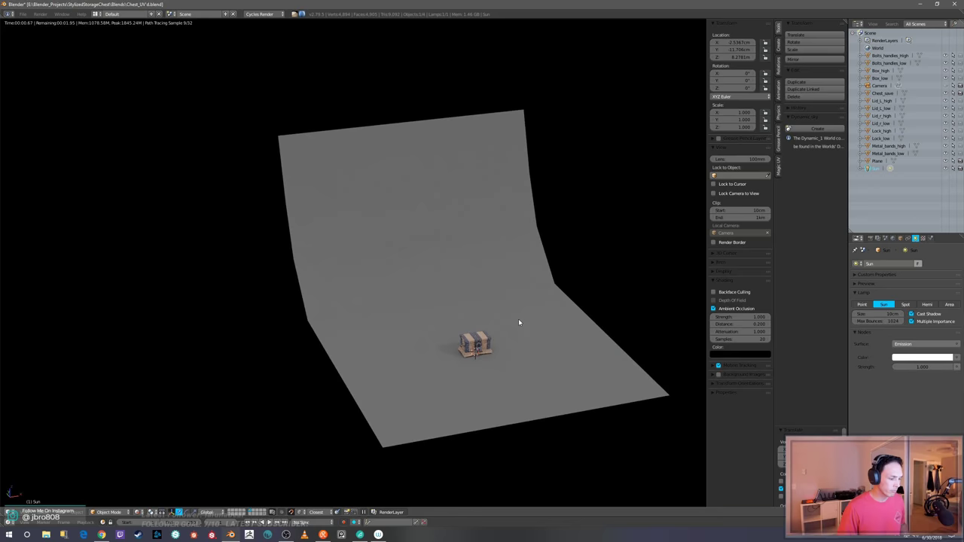
Zoom in on a frontal rendered view of the chest and begin editing the World Strength.
scroll(508, 334, "up", 2)
scroll(543, 334, "up", 2)
middle_click_drag(543, 335, 492, 244)
mouse_move(496, 280)
middle_mouse_down()
mouse_move(517, 258)
mouse_move(503, 239)
middle_mouse_up()
scroll(505, 241, "up", 1)
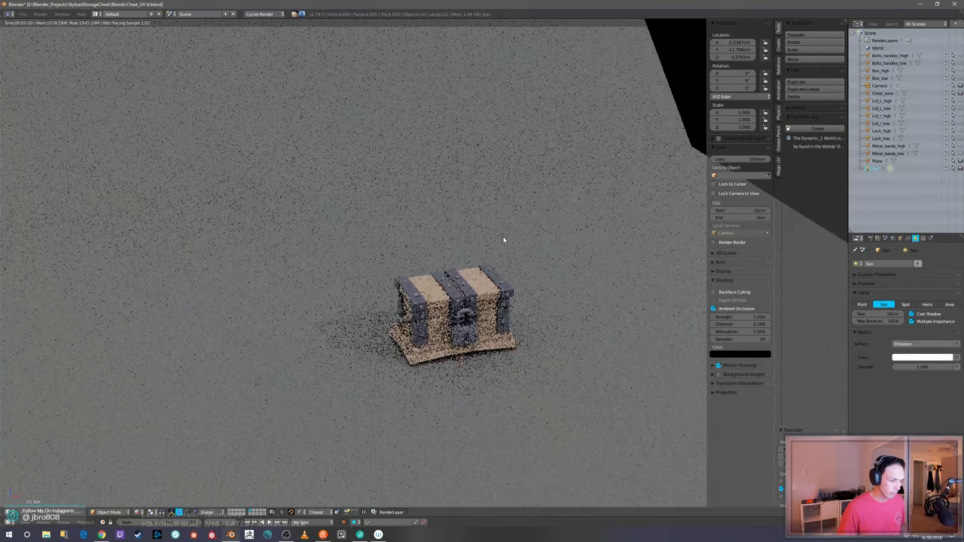
scroll(527, 243, "up", 1)
scroll(566, 245, "up", 1)
scroll(568, 249, "up", 2)
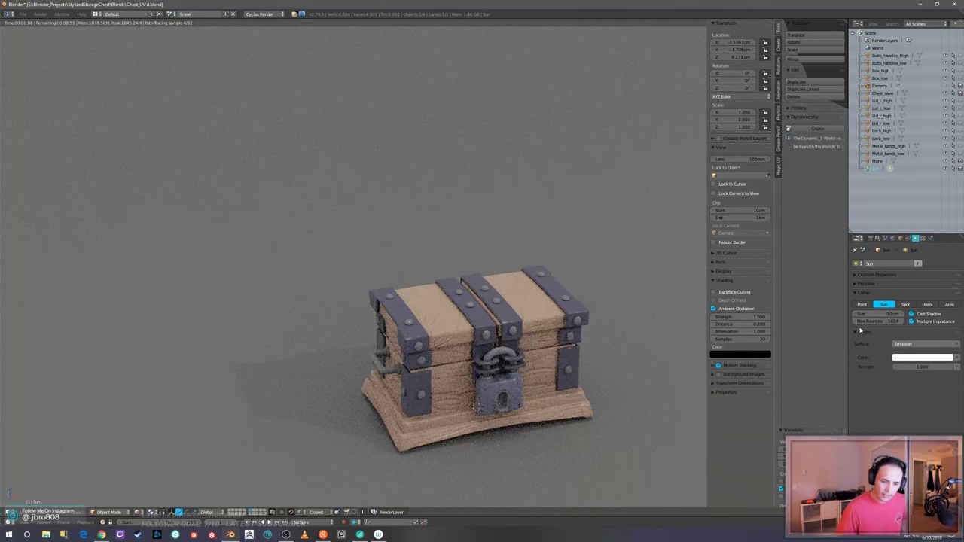
left_click(893, 238)
left_click(927, 430)
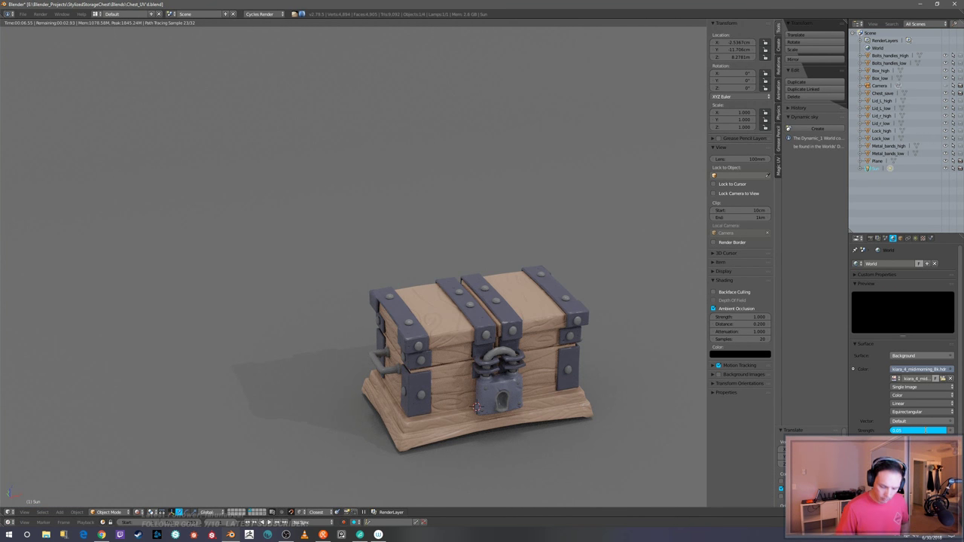
Set the world Strength to 0.02 and the Sun lamp Strength to 0.05.
type("0.02")
key("Return")
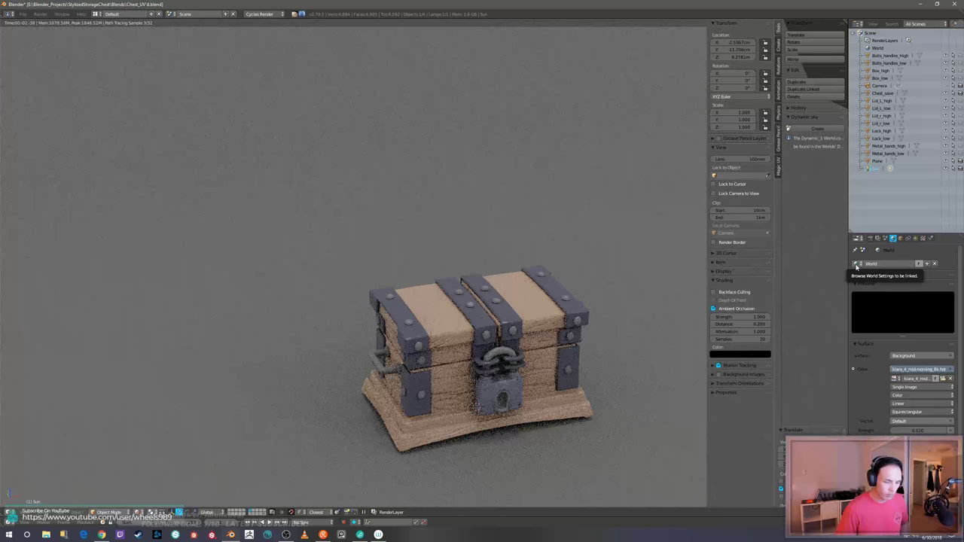
left_click(917, 238)
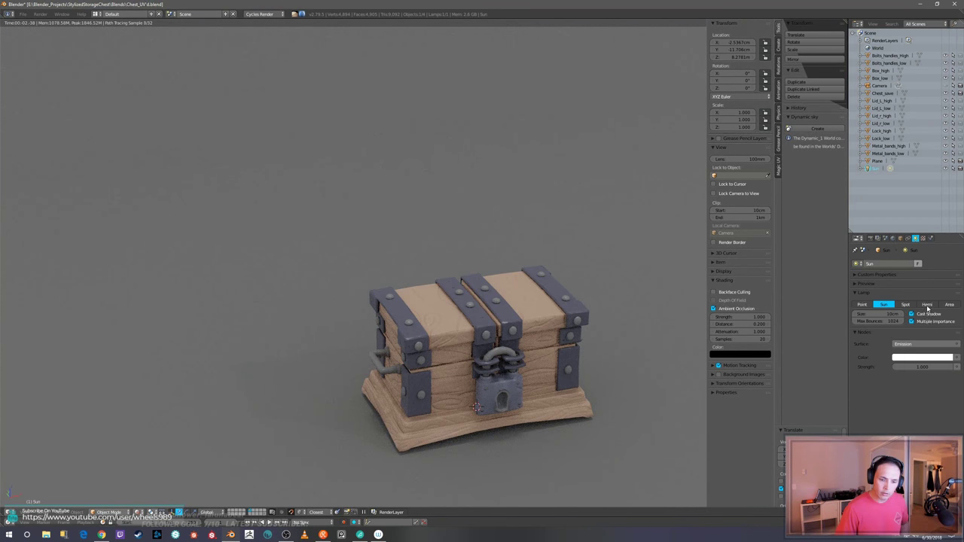
left_click(933, 367)
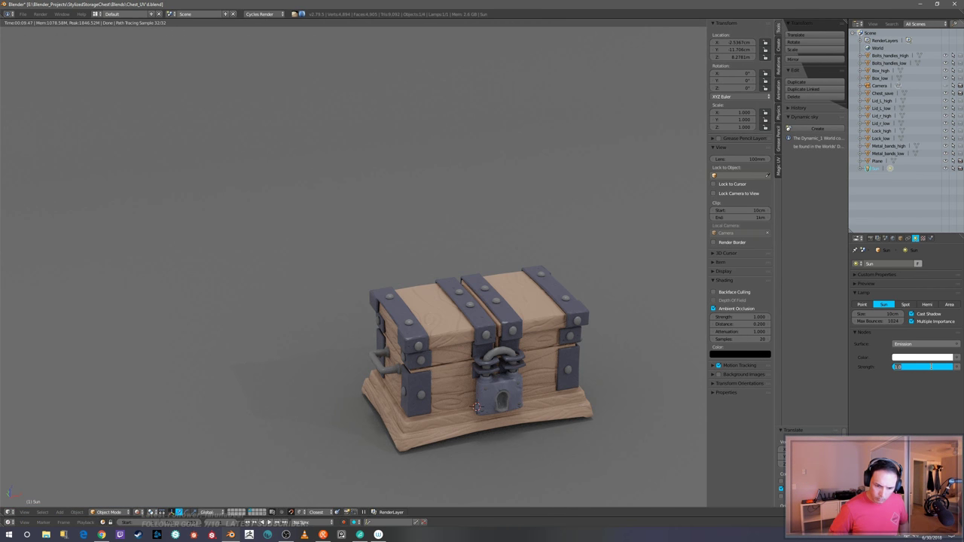
type(".05")
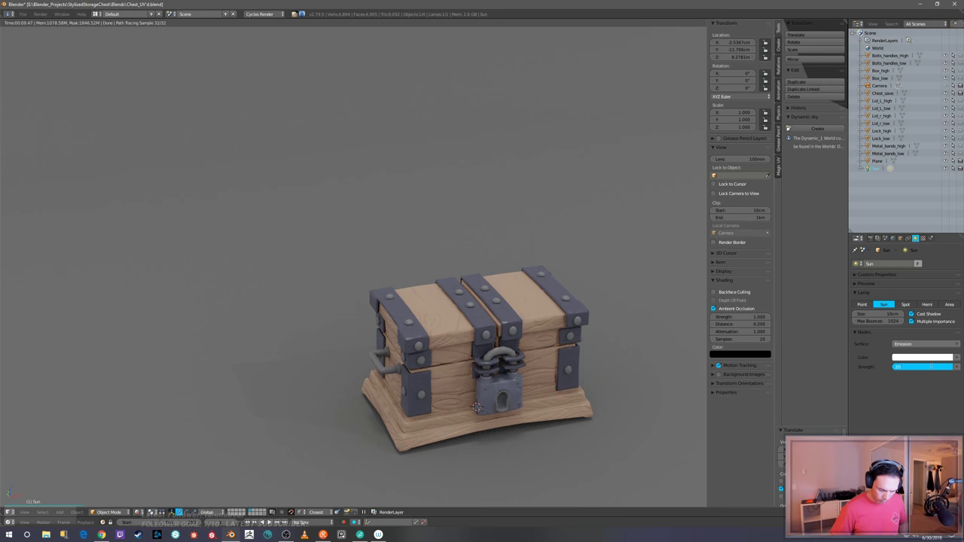
key("Return")
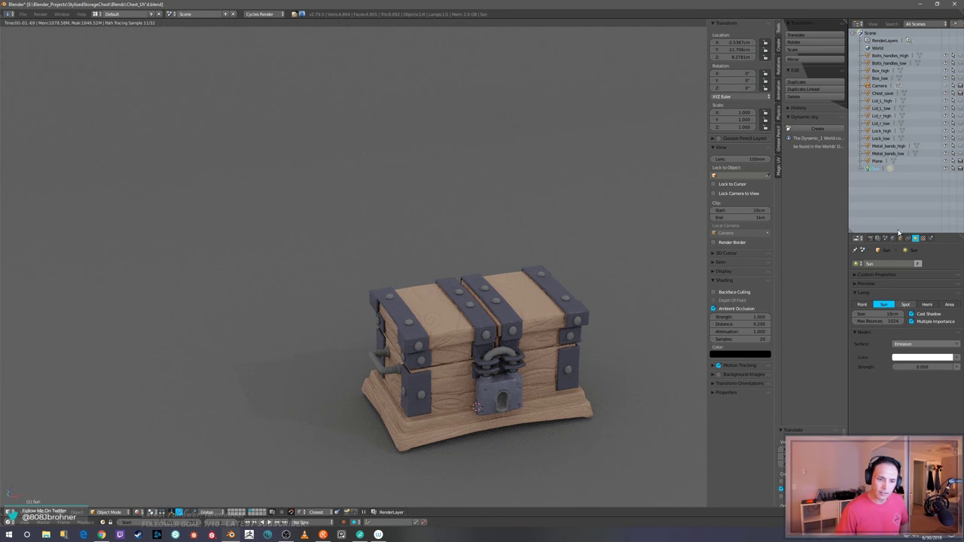
Lower the world Strength to 0.001 and the Sun lamp Strength to 0.005.
left_click(893, 238)
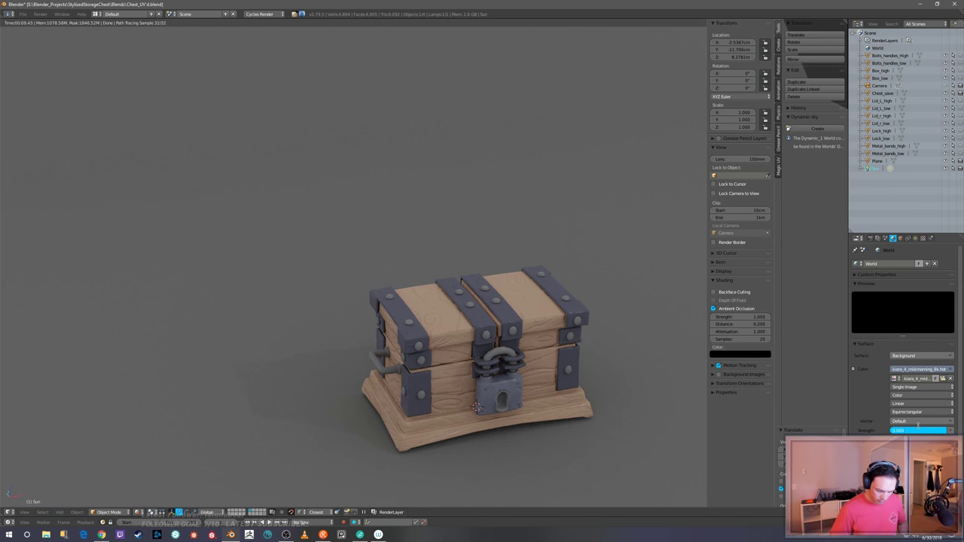
key("Return")
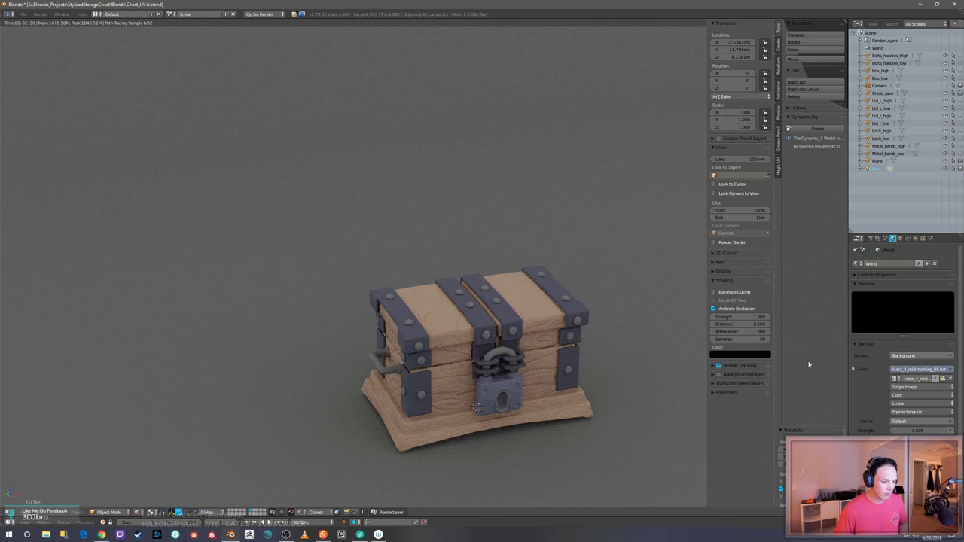
double_click(925, 430)
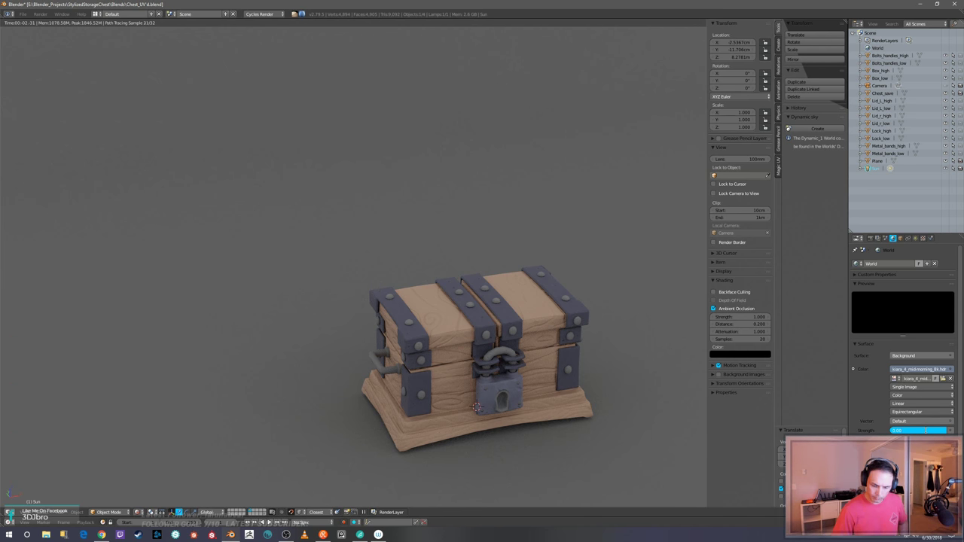
type("1")
key("Return")
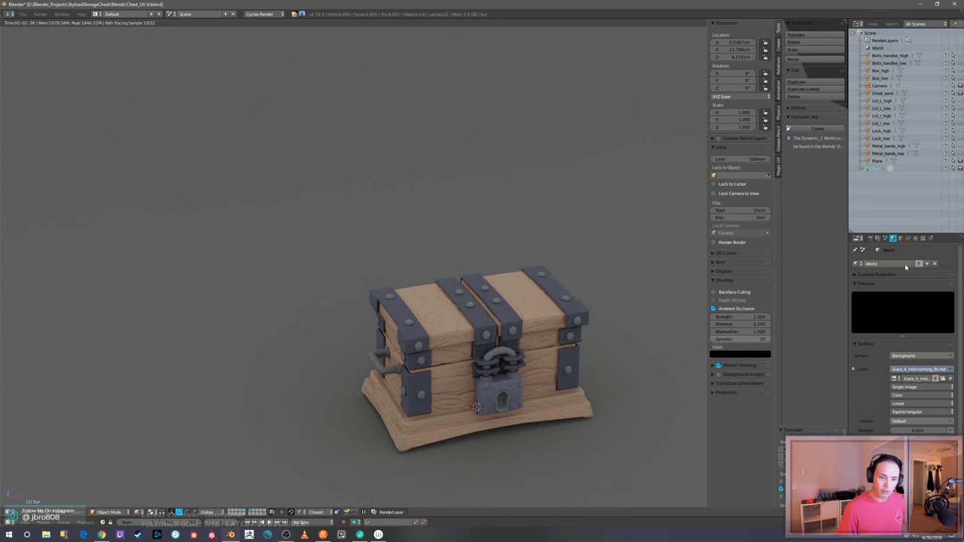
left_click(915, 238)
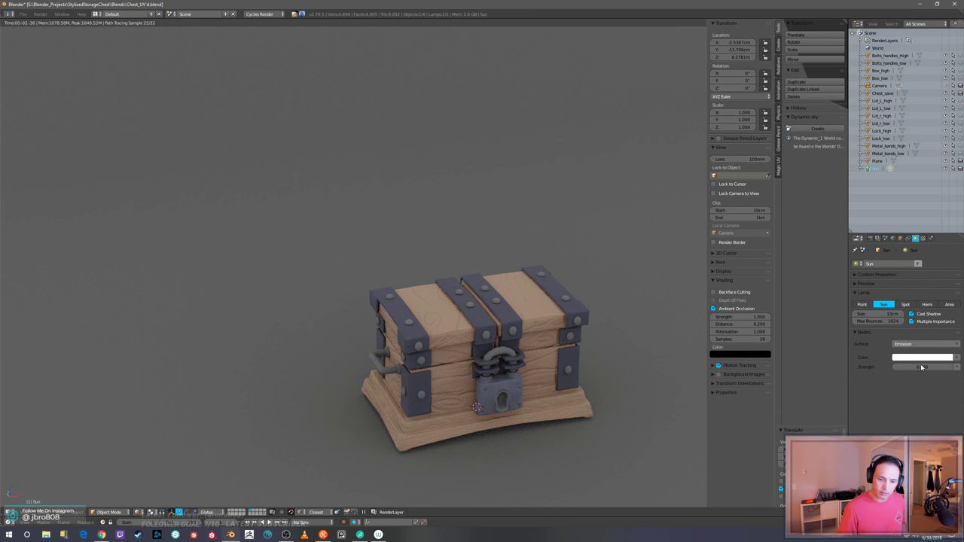
left_click(928, 371)
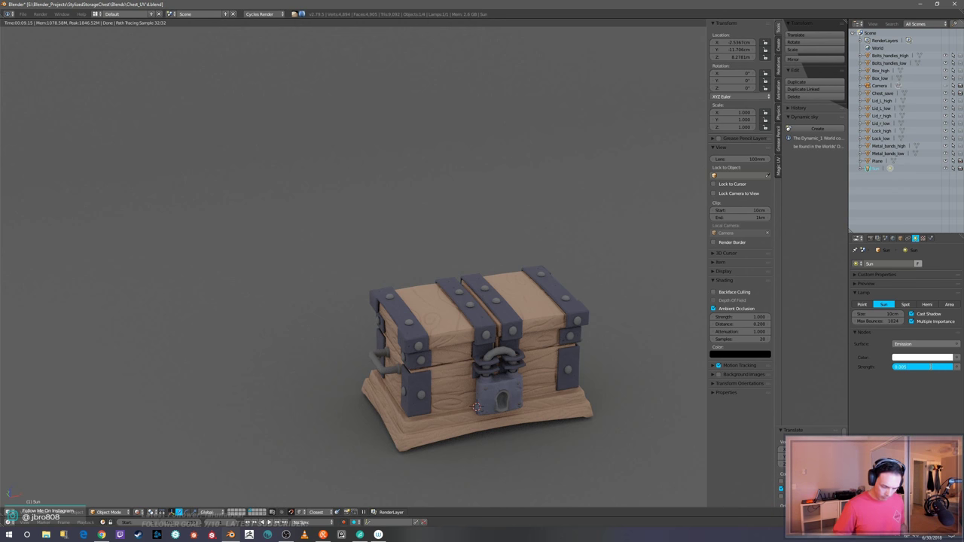
type("05")
key("Return")
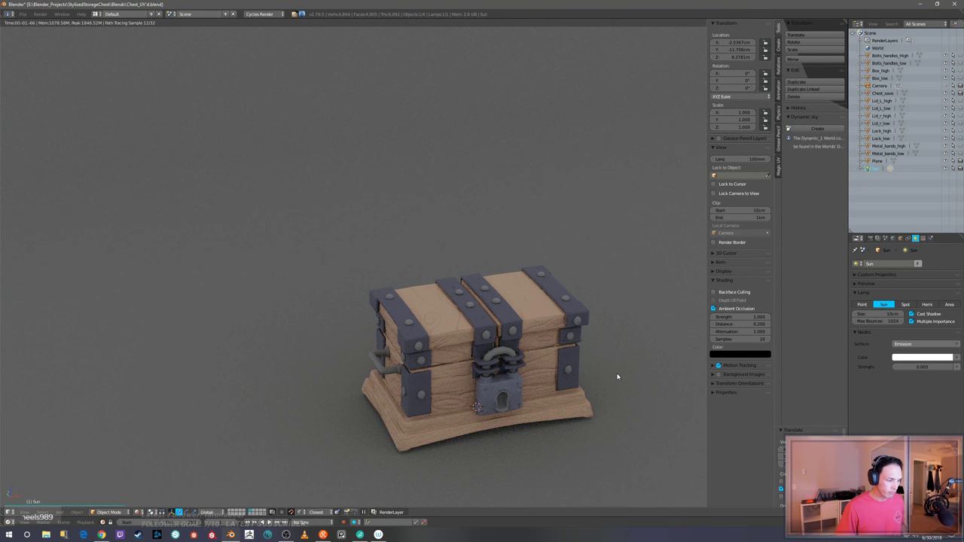
Change the lamp type from Sun to a square Area light.
scroll(630, 354, "up", 2)
middle_click_drag(632, 358, 645, 383)
middle_click_drag(628, 340, 618, 318)
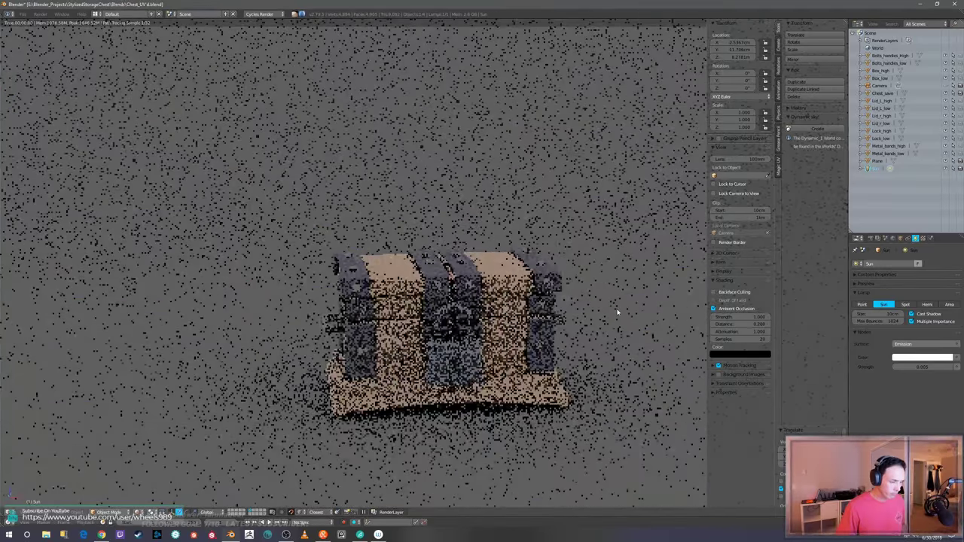
scroll(618, 309, "up", 1)
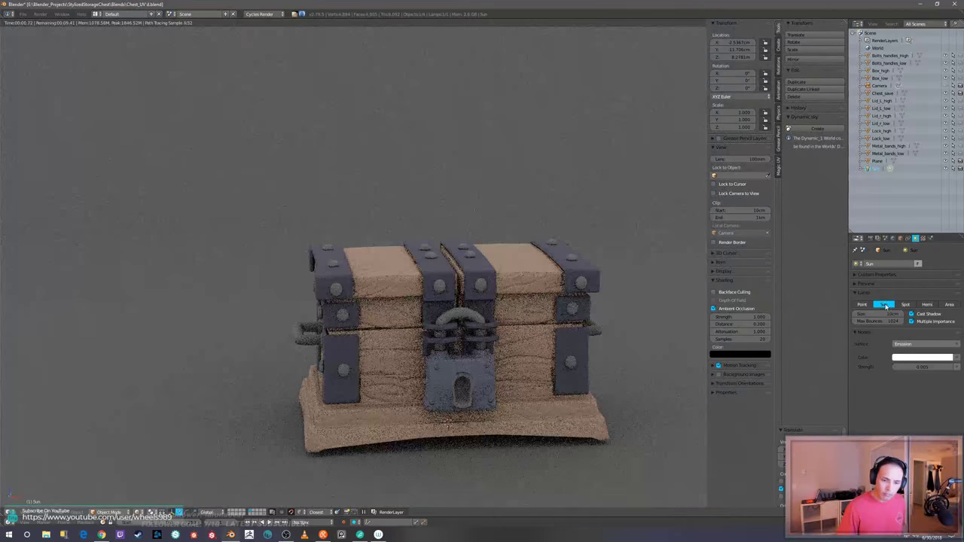
left_click(906, 305)
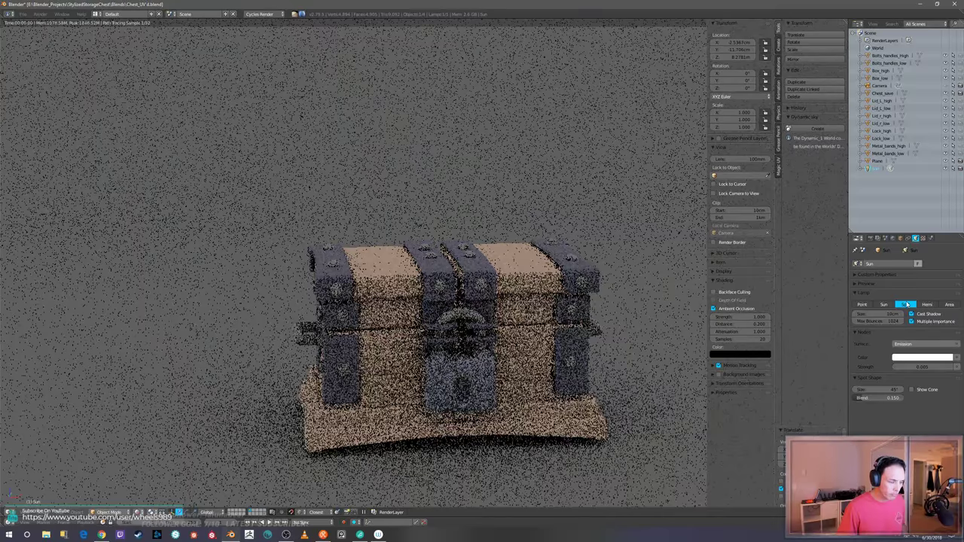
left_click(950, 304)
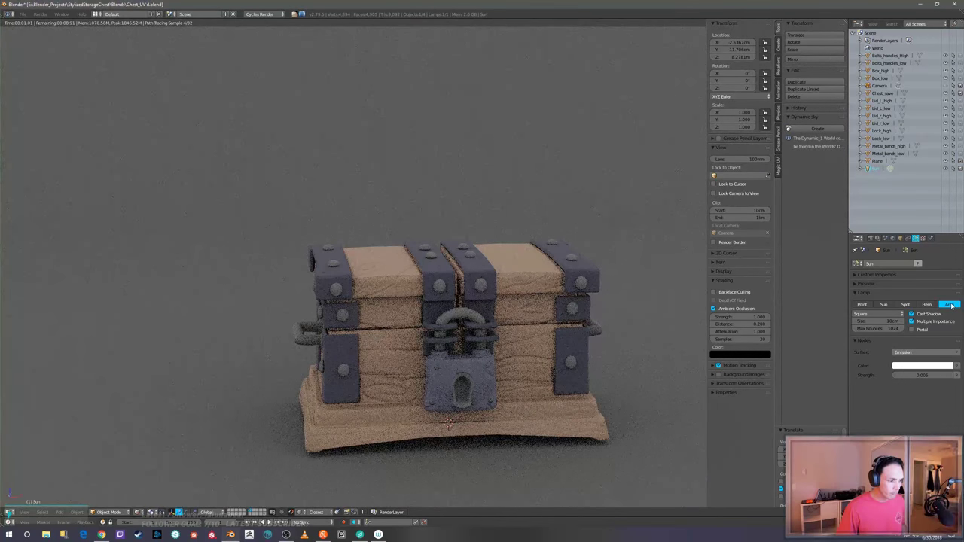
Deselect the lamp and look through the scene camera.
left_click(947, 170)
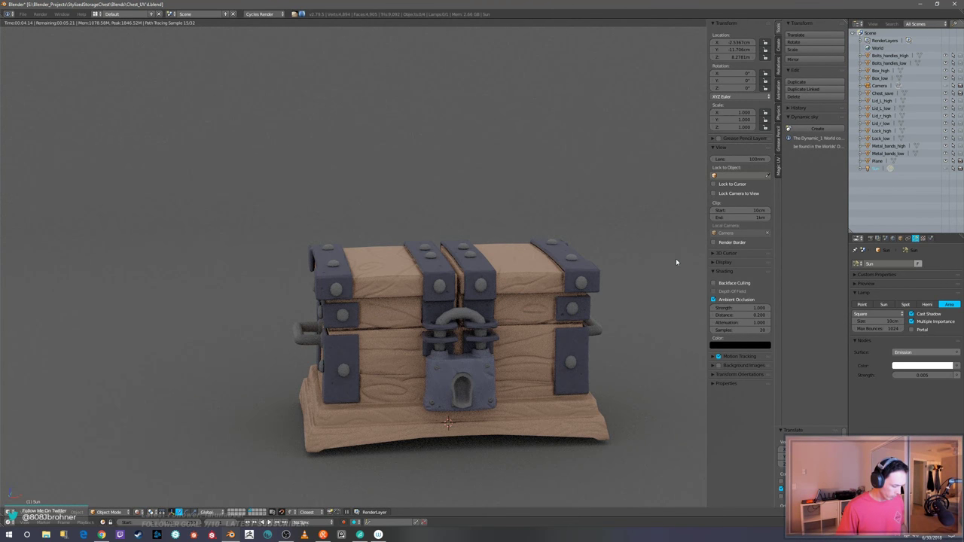
key("q")
left_click(630, 286)
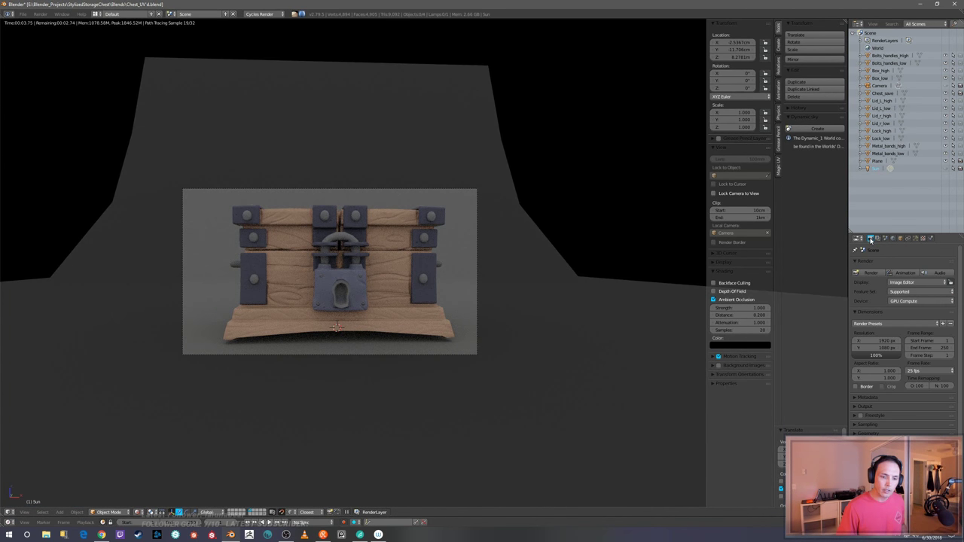
Render the chest from the camera in Cycles, stop it around 38%, and close the render.
left_click(869, 238)
scroll(539, 313, "up", 1)
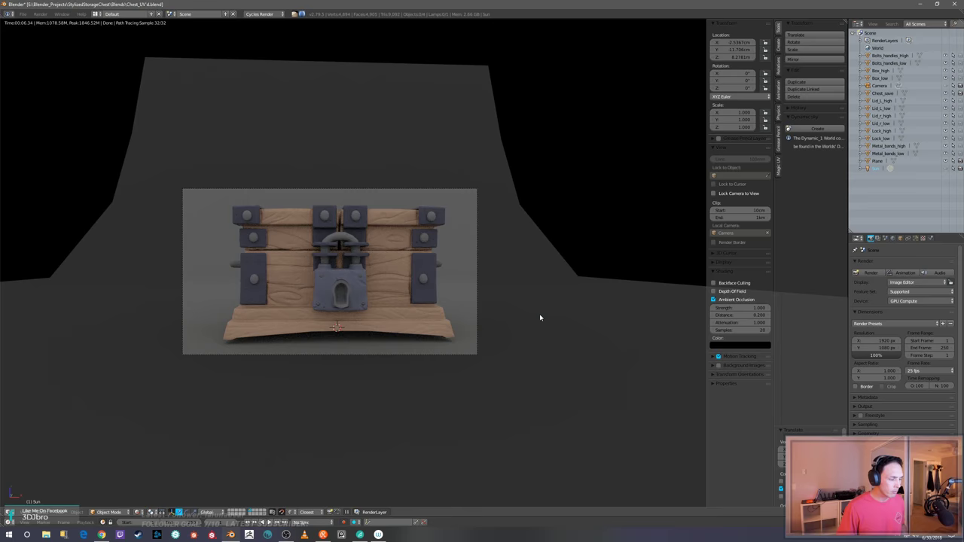
scroll(539, 314, "up", 1)
scroll(539, 313, "up", 1)
middle_click_drag(537, 321, 613, 327, "shift")
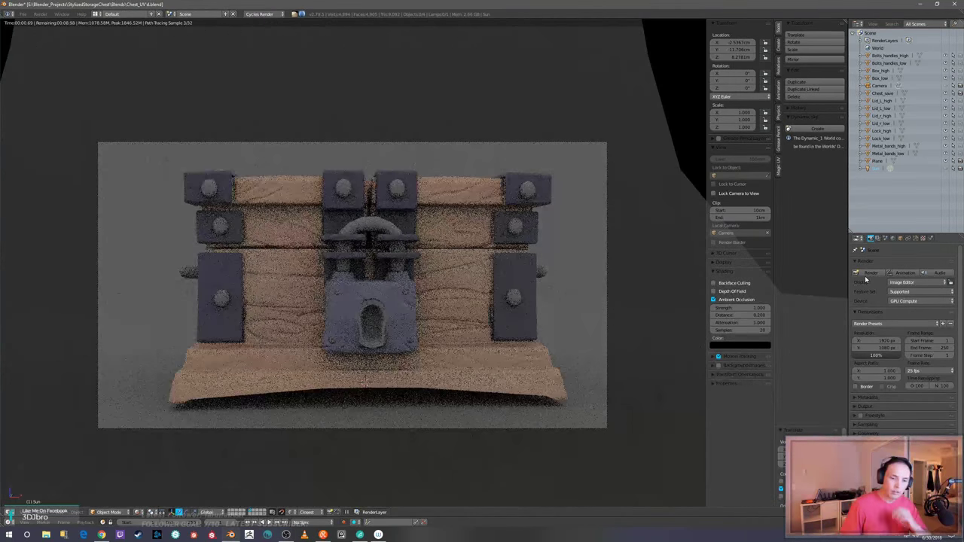
left_click(866, 273)
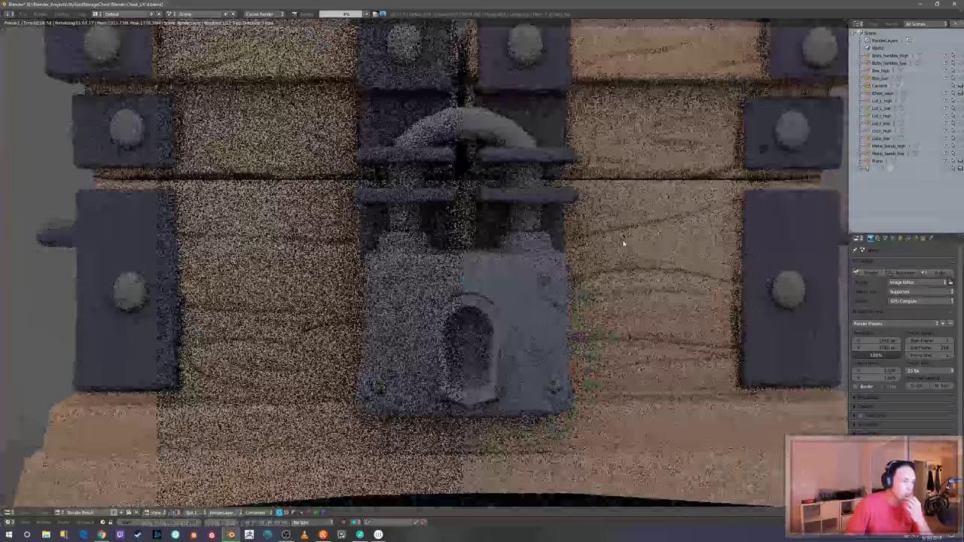
scroll(624, 243, "down", 1)
scroll(623, 243, "down", 1)
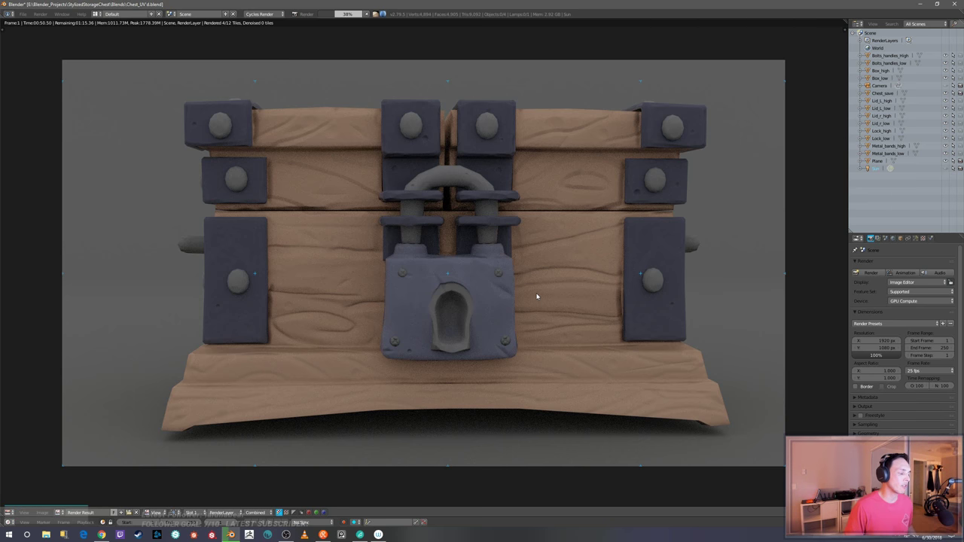
key("Escape")
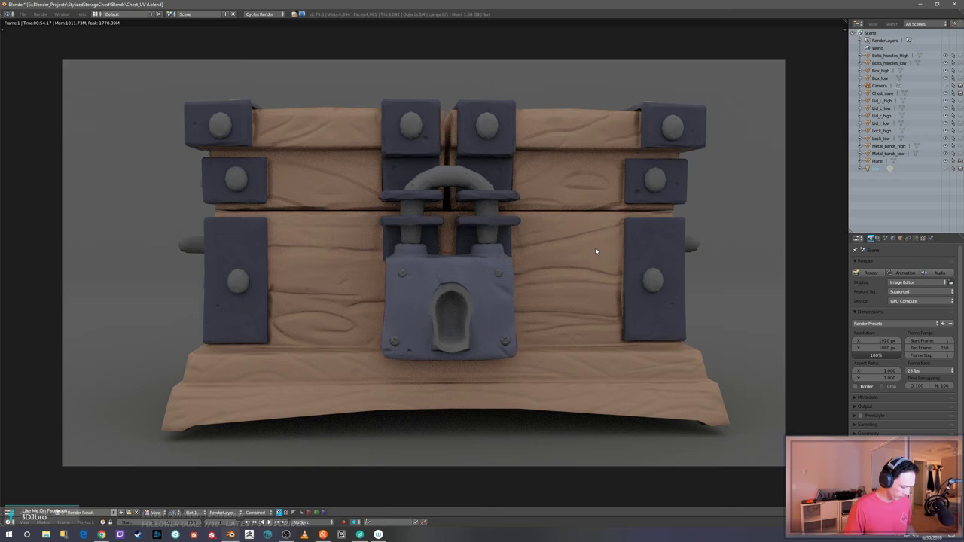
scroll(595, 251, "down", 2)
key("Escape")
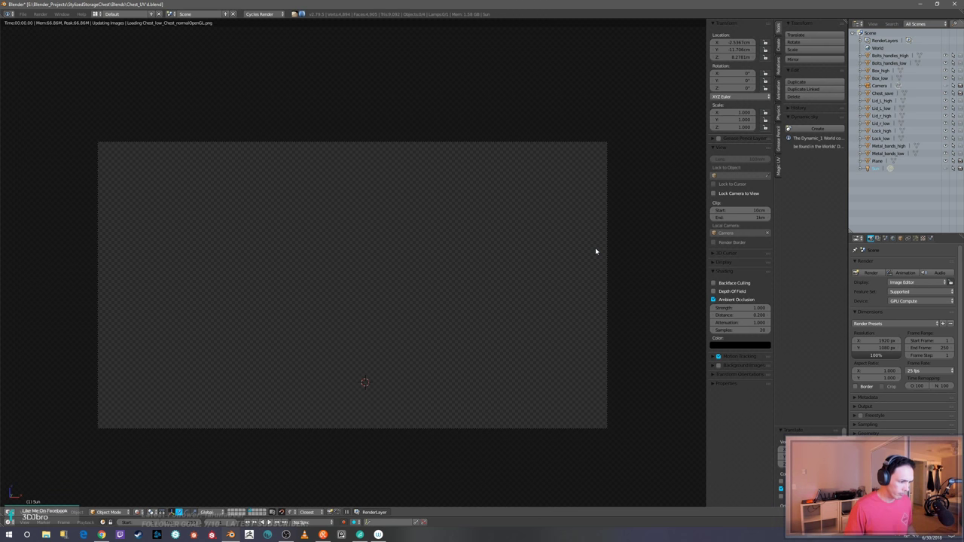
Switch the viewport to Solid shading and zoom out from the camera view.
key("z")
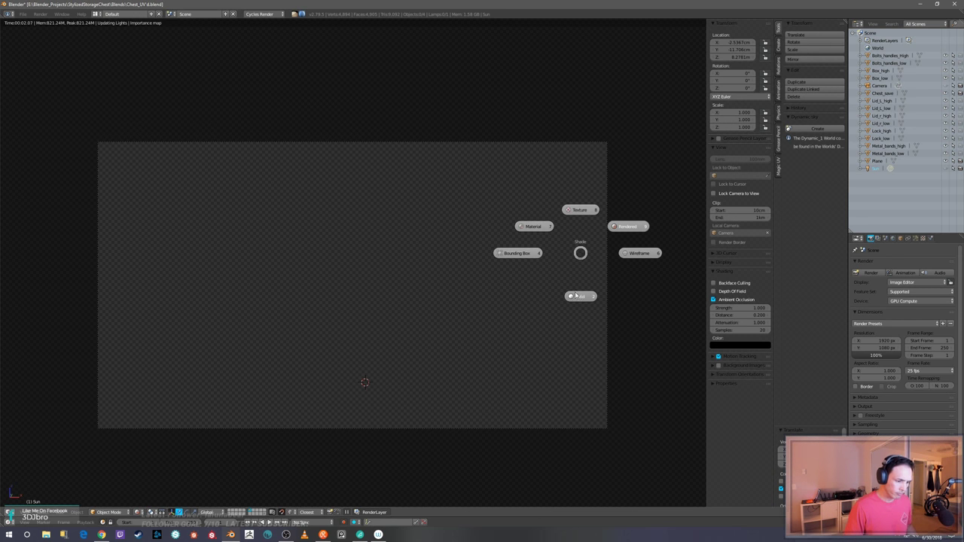
left_click(578, 298)
scroll(568, 285, "down", 3)
scroll(568, 285, "down", 2)
middle_click_drag(567, 285, 567, 288)
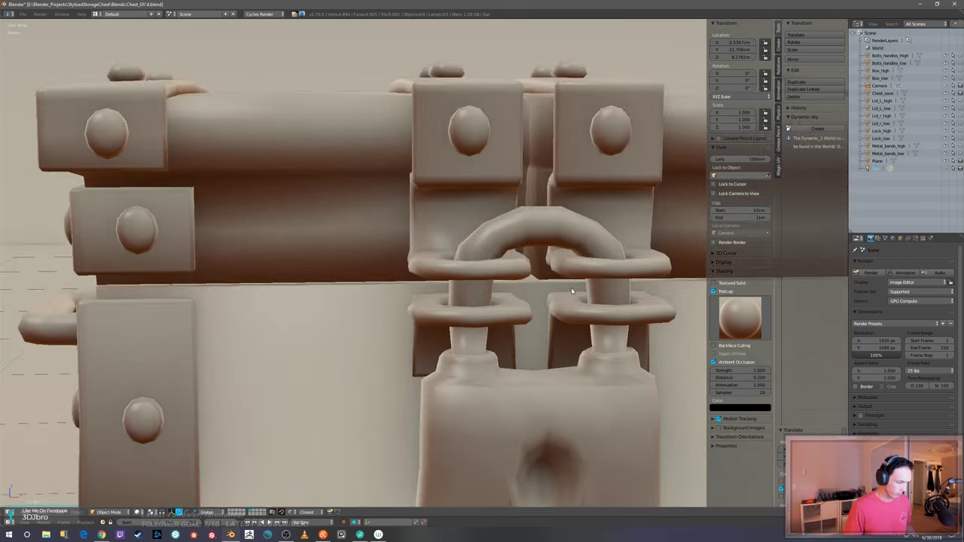
scroll(571, 292, "down", 5)
scroll(578, 291, "down", 3)
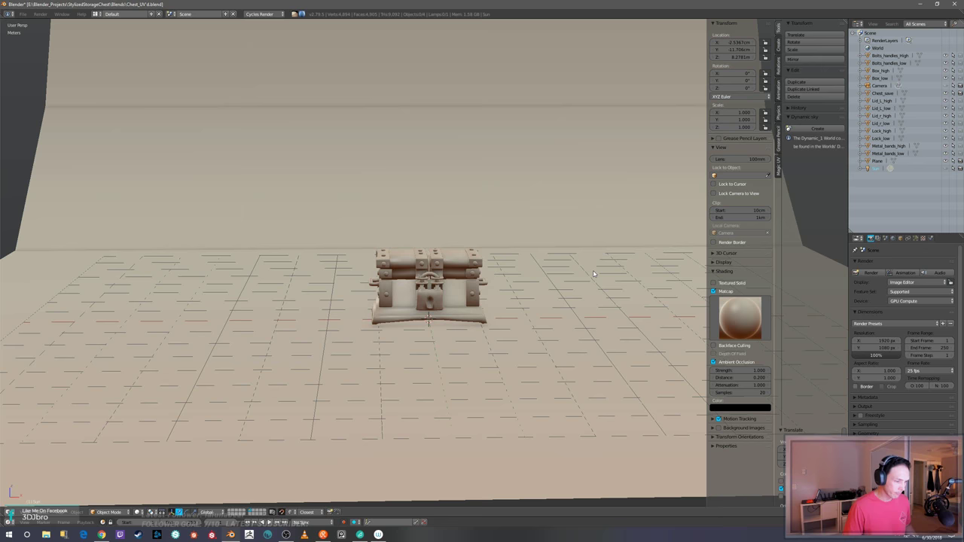
Delete the curved backdrop plane, leaving the chest alone on the grid.
right_click(594, 274)
key("x")
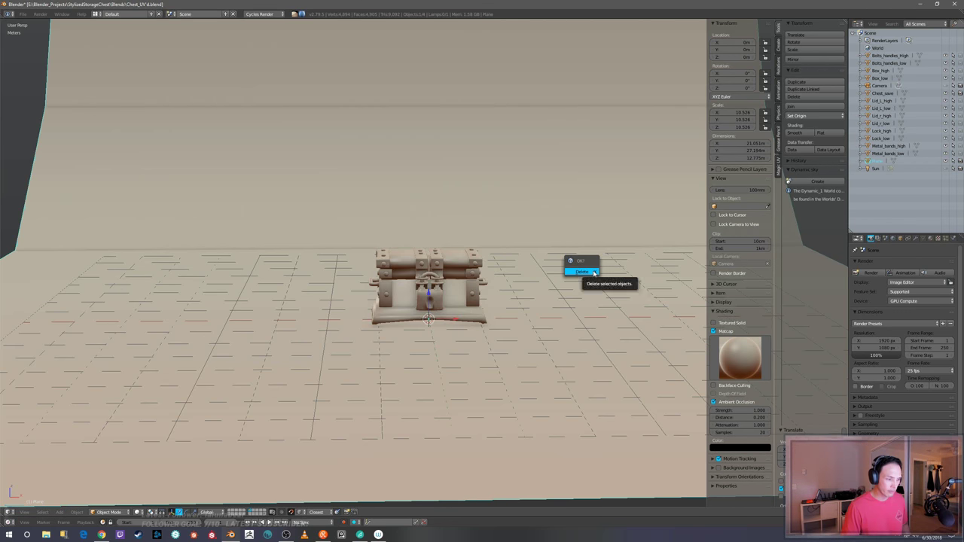
left_click(594, 273)
scroll(572, 282, "up", 3)
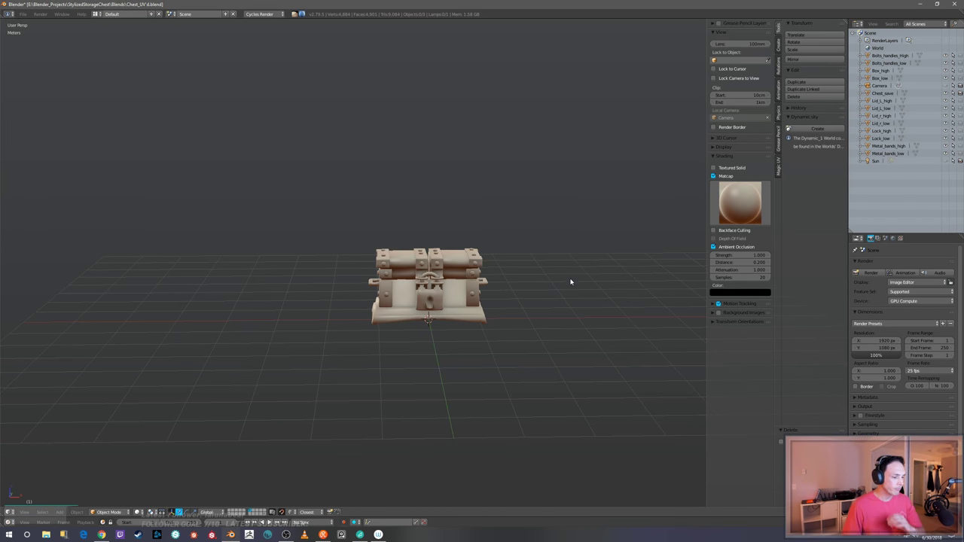
scroll(570, 281, "up", 4)
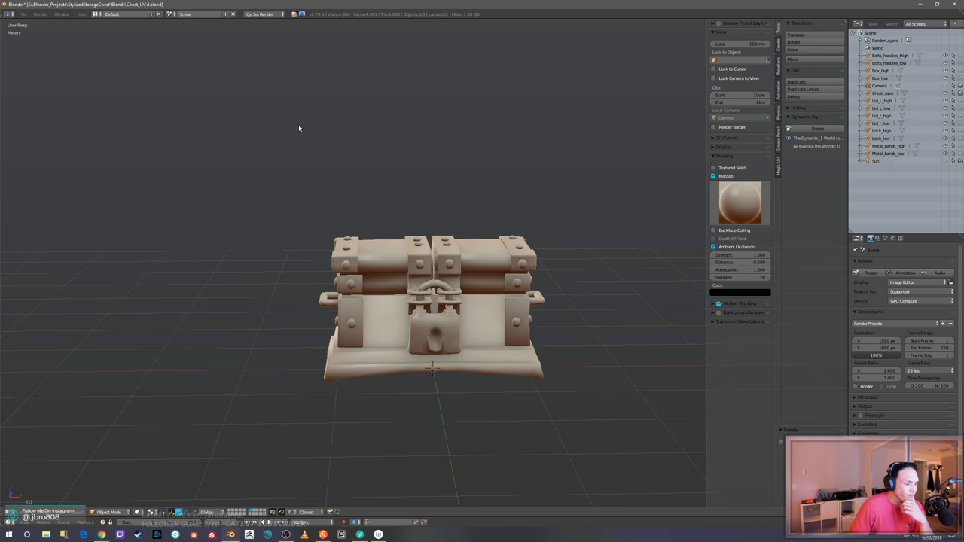
Orbit and zoom around the chest to inspect it from several angles.
middle_click_drag(327, 150, 356, 165)
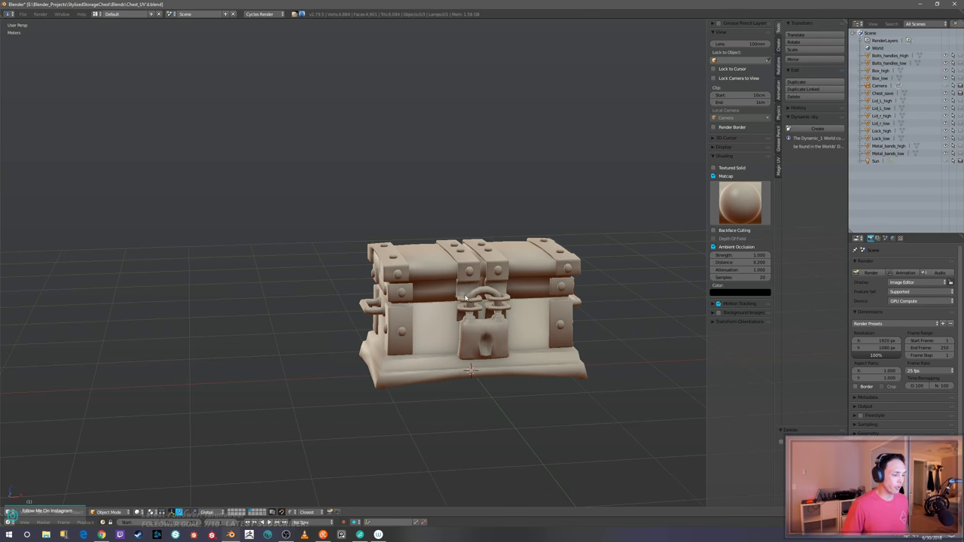
scroll(442, 269, "up", 3)
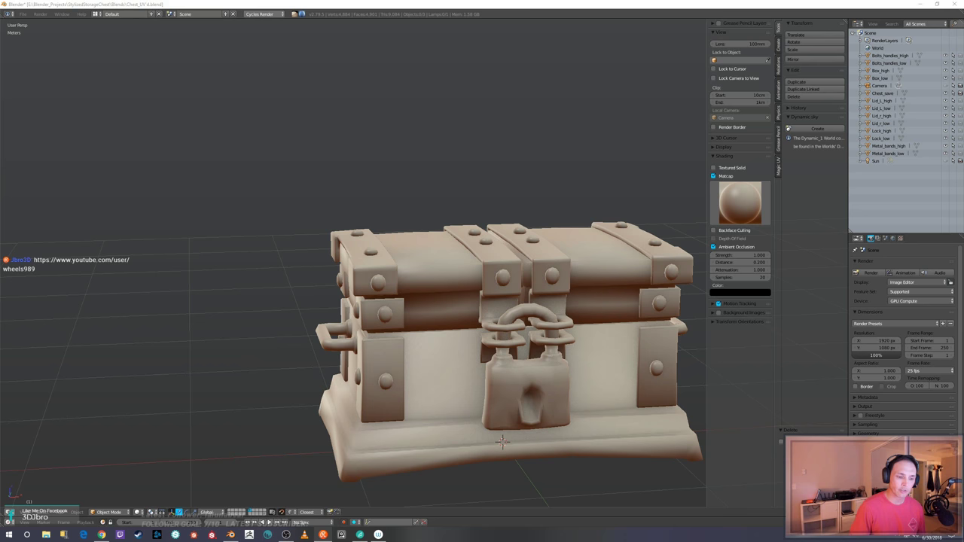
mouse_move(483, 34)
middle_mouse_down()
mouse_move(528, 167)
mouse_move(520, 172)
mouse_move(567, 173)
mouse_move(477, 155)
mouse_move(479, 143)
mouse_move(479, 160)
mouse_move(478, 118)
mouse_move(460, 99)
mouse_move(488, 116)
mouse_move(474, 115)
middle_mouse_up()
scroll(480, 159, "up", 2)
scroll(473, 106, "down", 2)
scroll(473, 103, "down", 2)
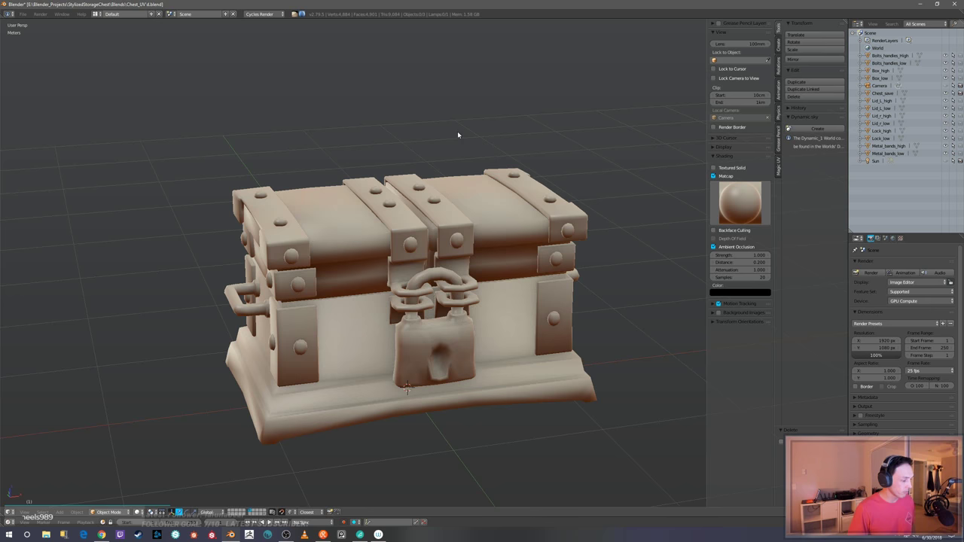
scroll(457, 134, "up", 1)
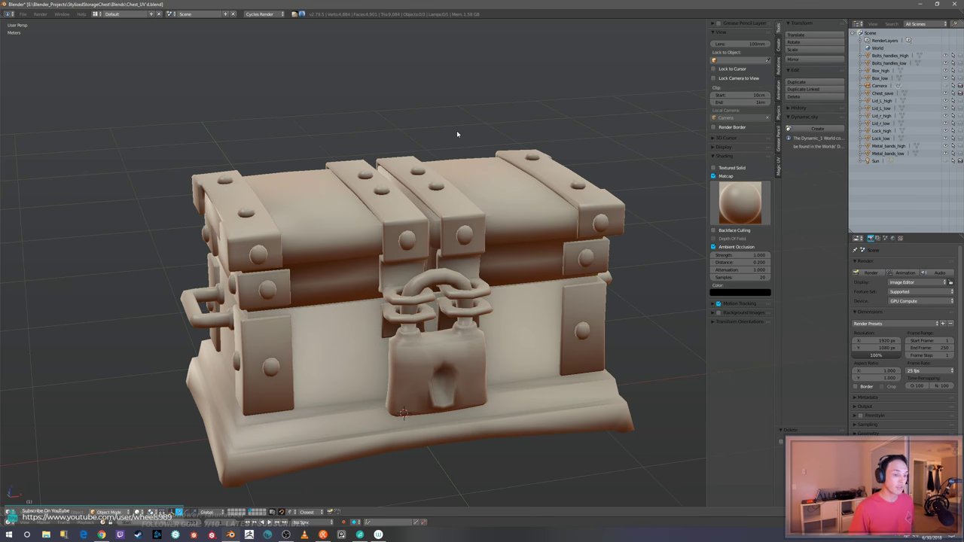
Save the scene to Chest_UV'd.blend.
left_click(22, 14)
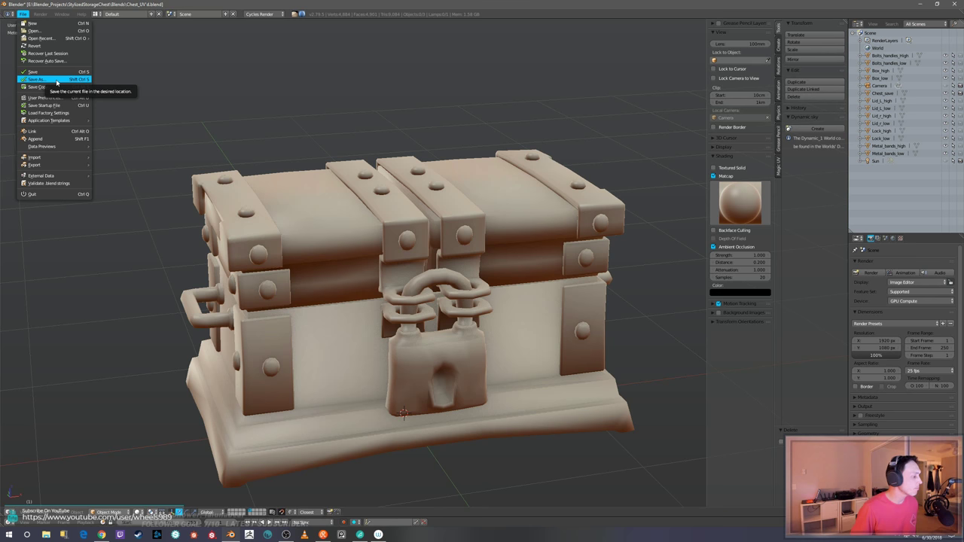
left_click(34, 72)
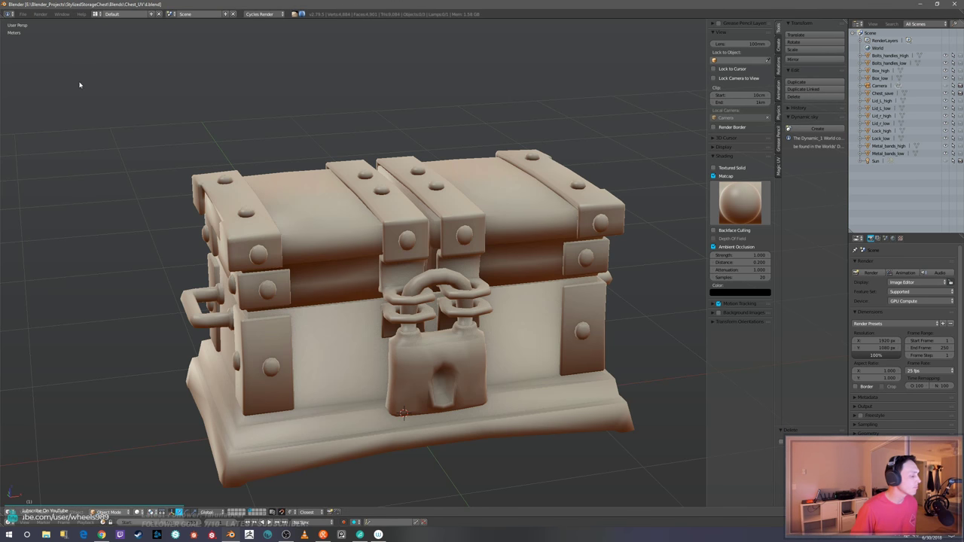
mouse_move(433, 100)
middle_mouse_down()
mouse_move(402, 103)
mouse_move(458, 105)
mouse_move(441, 75)
middle_mouse_up()
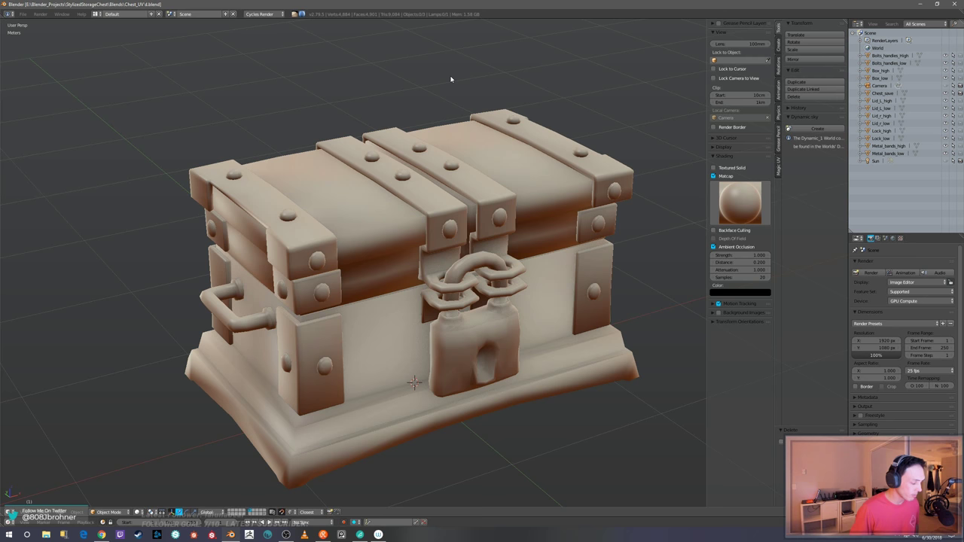